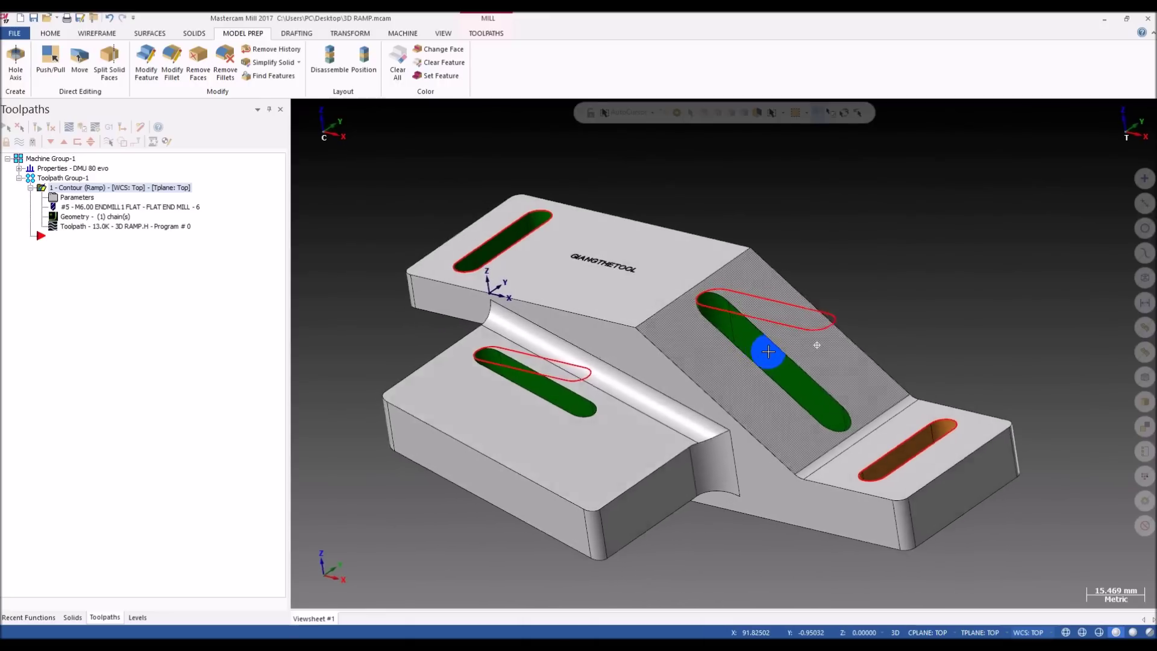
- Examine the part's four slots and their red contour outlines from several angles
middle_drag(826, 350, 731, 352)
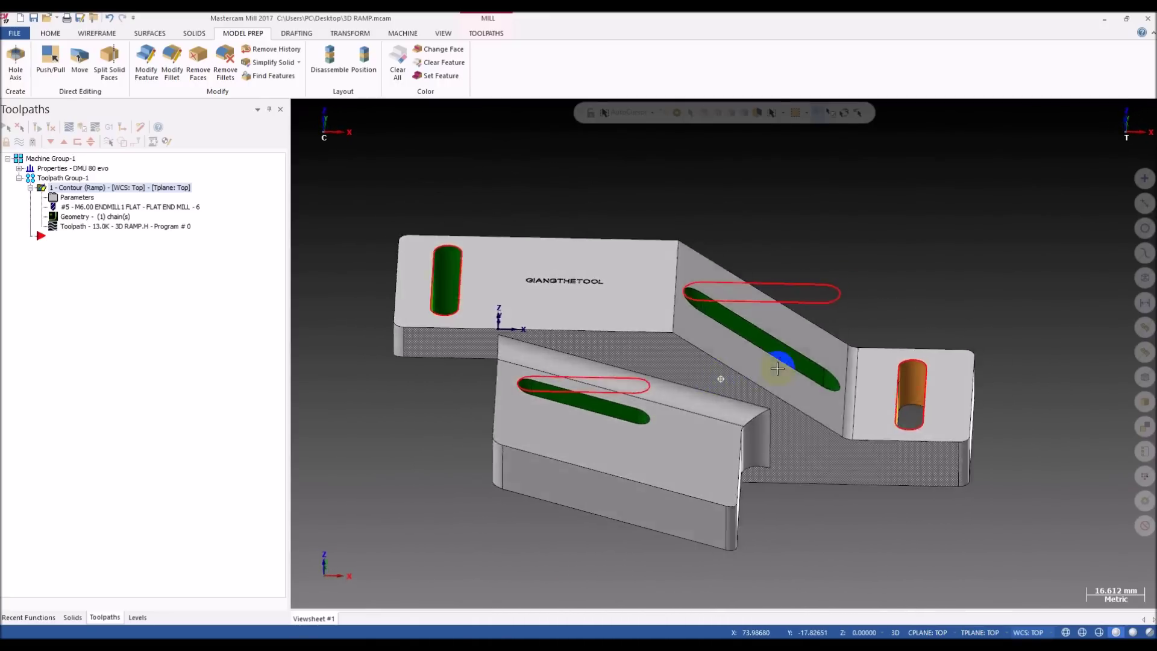
middle_drag(782, 399, 502, 416)
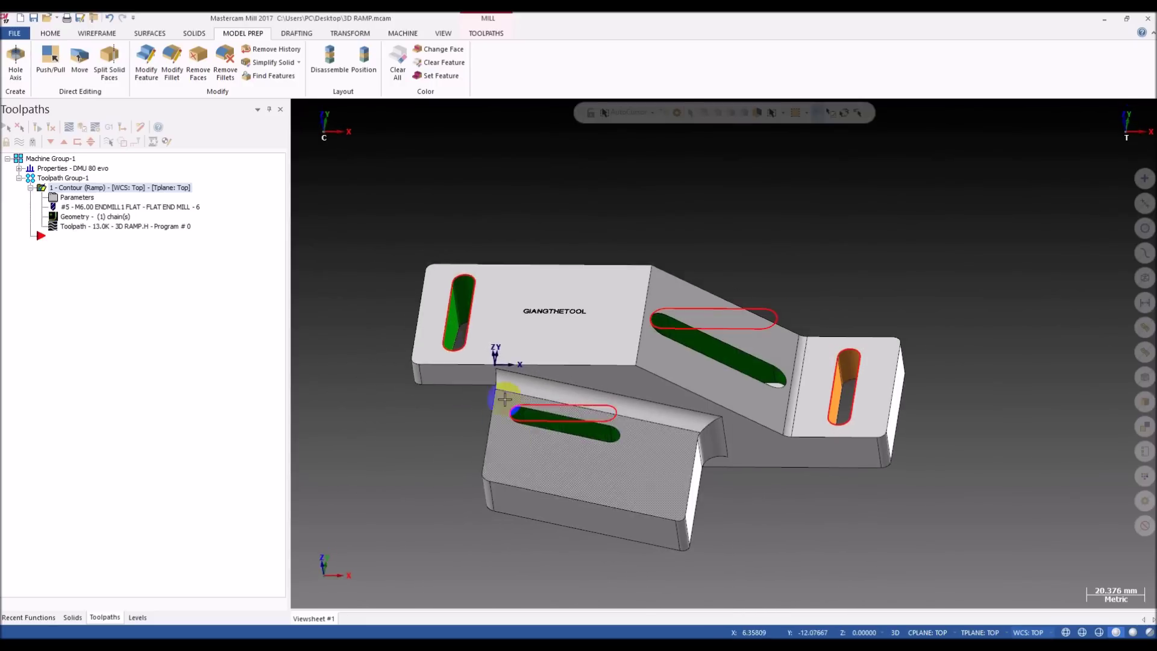
scroll(597, 389, up, 4)
middle_drag(423, 257, 637, 389)
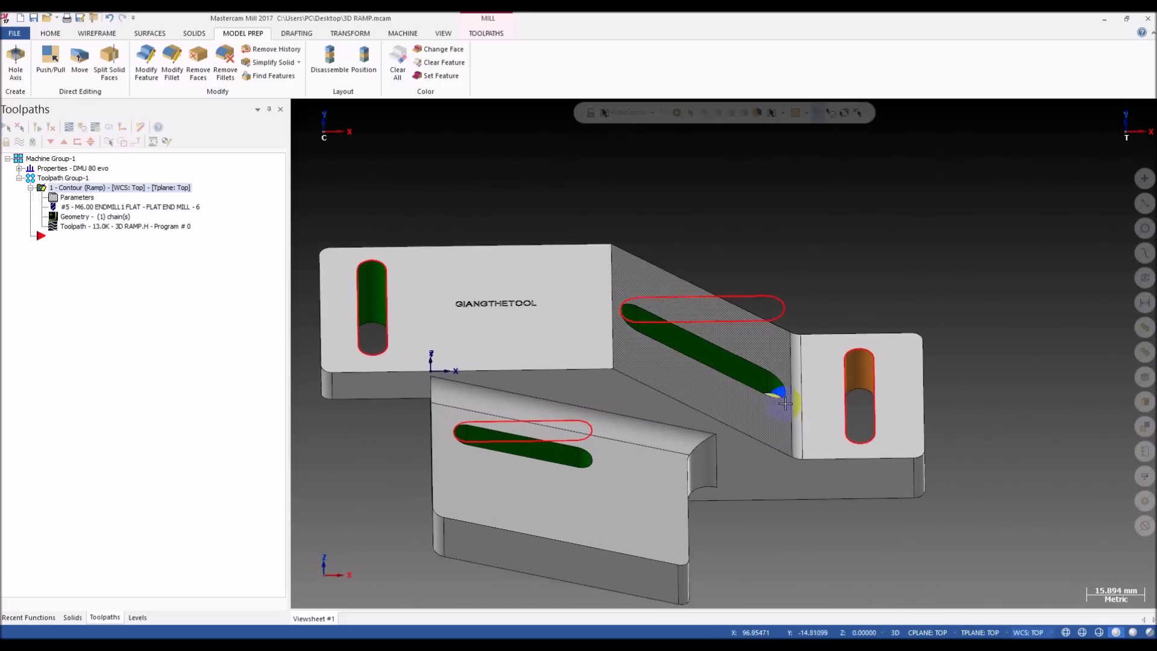
scroll(688, 346, down, 2)
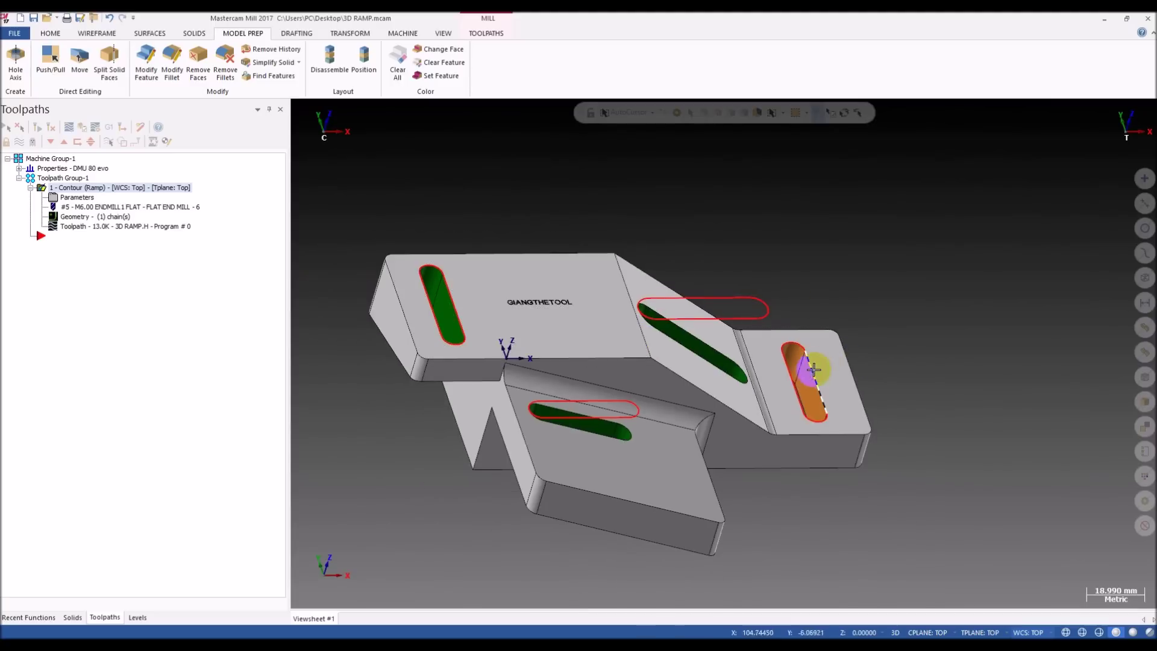
middle_drag(830, 380, 842, 360)
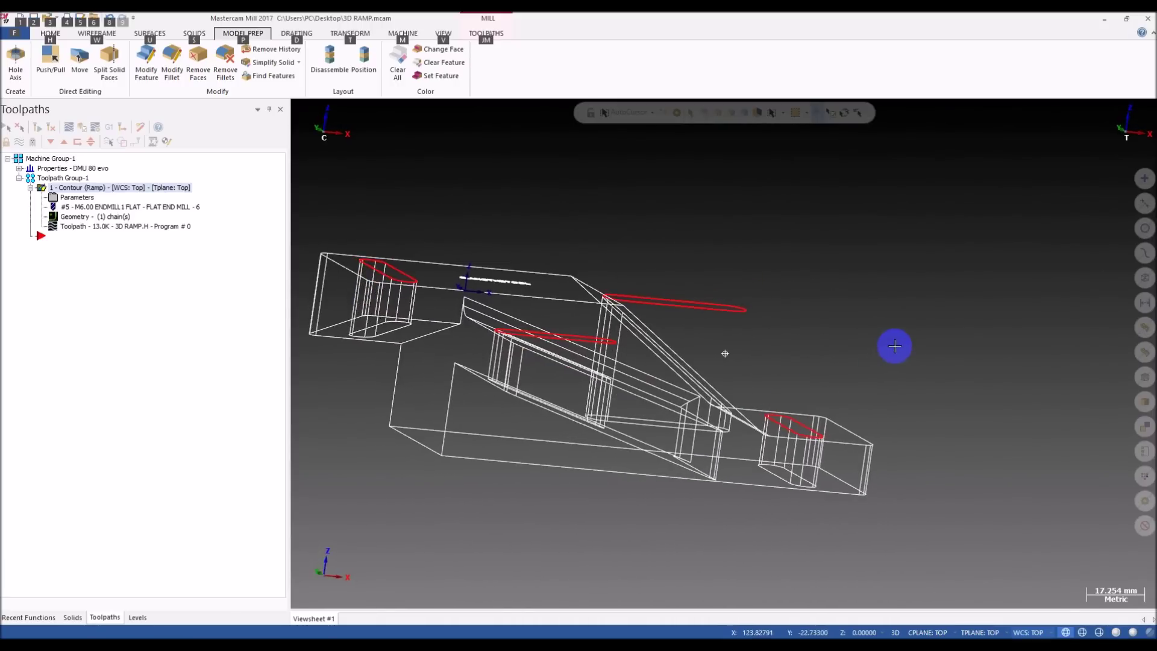
- Inspect the orange slot on the lower flat pad up close, in both shaded and wireframe display
scroll(813, 414, up, 6)
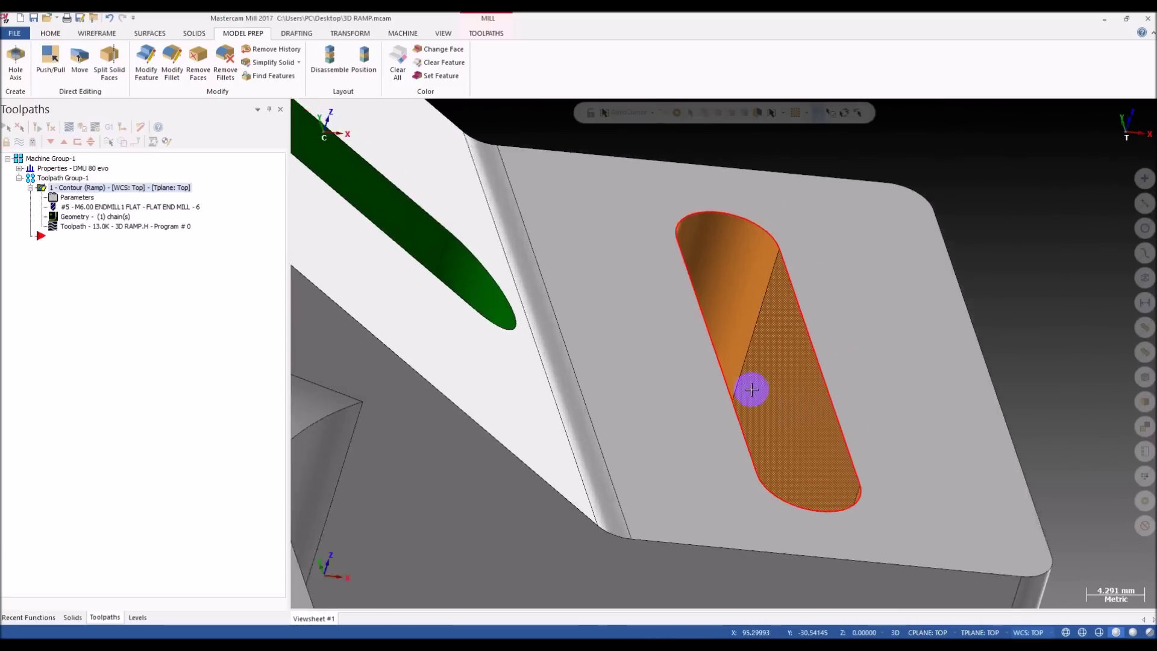
mouse_move(752, 390)
middle_down()
mouse_move(762, 401)
mouse_move(736, 421)
mouse_move(742, 392)
mouse_move(777, 379)
mouse_move(768, 363)
mouse_move(717, 369)
mouse_move(748, 341)
mouse_move(702, 444)
middle_up()
middle_drag(706, 386, 653, 457)
key(alt+2)
scroll(968, 401, up, 6)
key(alt+s)
scroll(1002, 365, up, 4)
key(alt+s)
scroll(942, 354, down, 3)
mouse_move(942, 354)
alt+middle_down()
mouse_move(860, 354)
mouse_move(865, 392)
mouse_move(723, 393)
mouse_move(795, 382)
mouse_move(801, 392)
mouse_move(749, 413)
mouse_move(811, 455)
alt+middle_up()
key(alt+s)
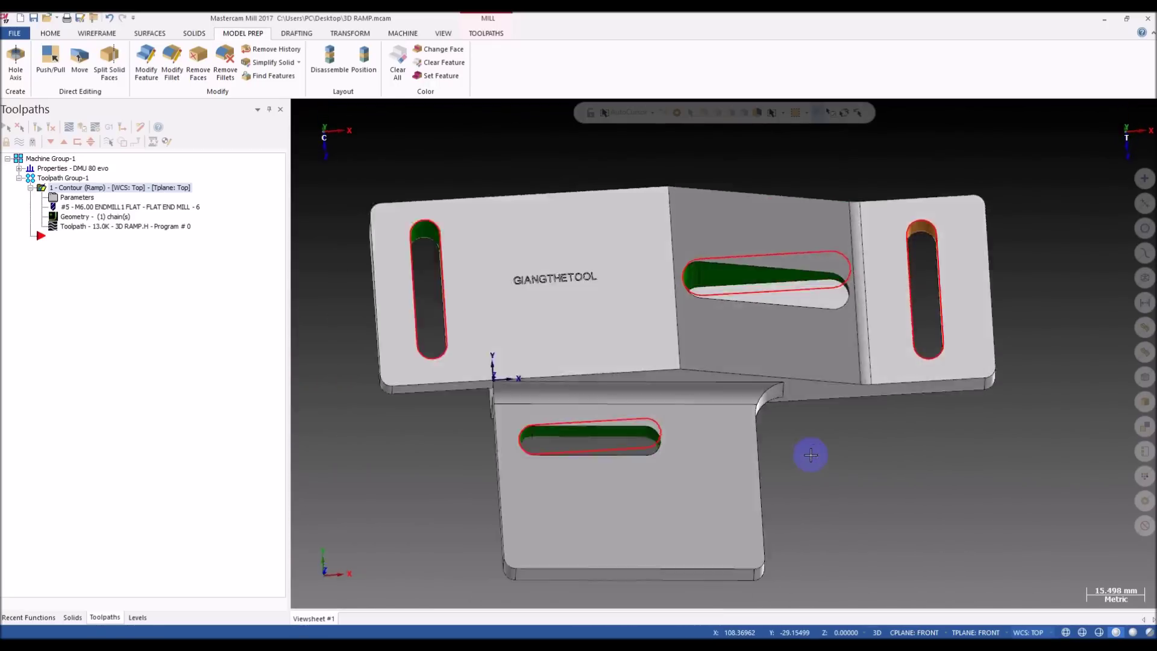
- Return to the Top plane and examine the orange slot's walls and opening from above and at an angle
key(alt+1)
key(alt+s)
key(alt+s)
scroll(604, 457, down, 2)
scroll(904, 315, up, 3)
middle_drag(693, 418, 732, 379)
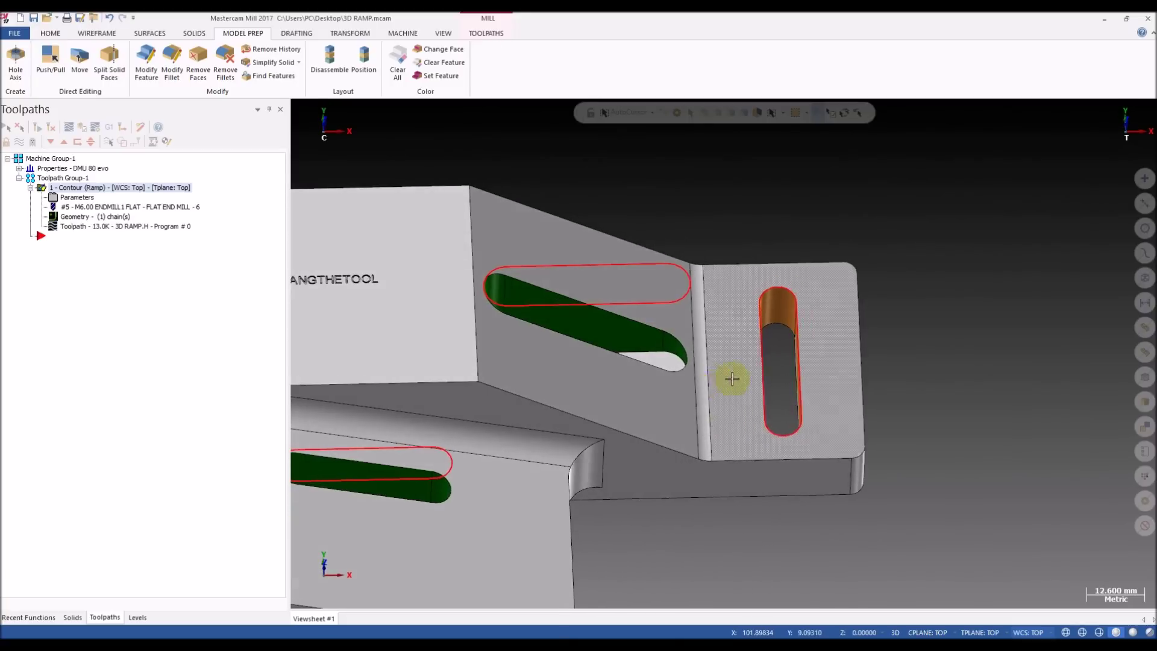
middle_drag(777, 318, 800, 365)
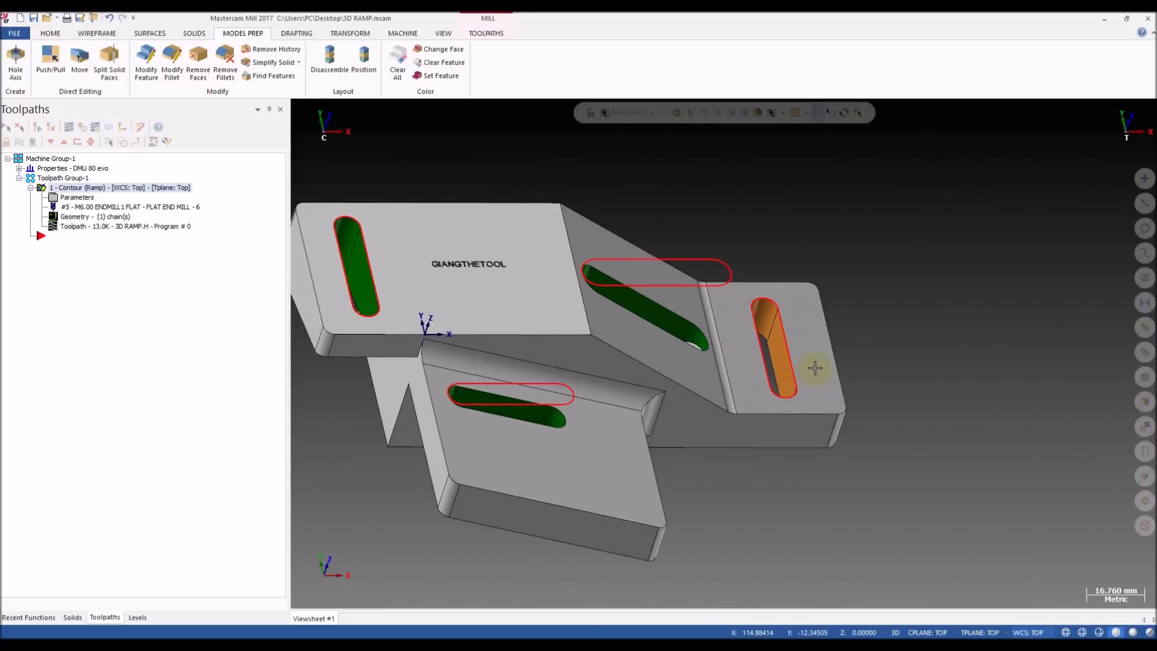
scroll(797, 347, up, 4)
mouse_move(794, 346)
middle_down()
mouse_move(735, 344)
mouse_move(775, 337)
middle_up()
scroll(777, 335, up, 4)
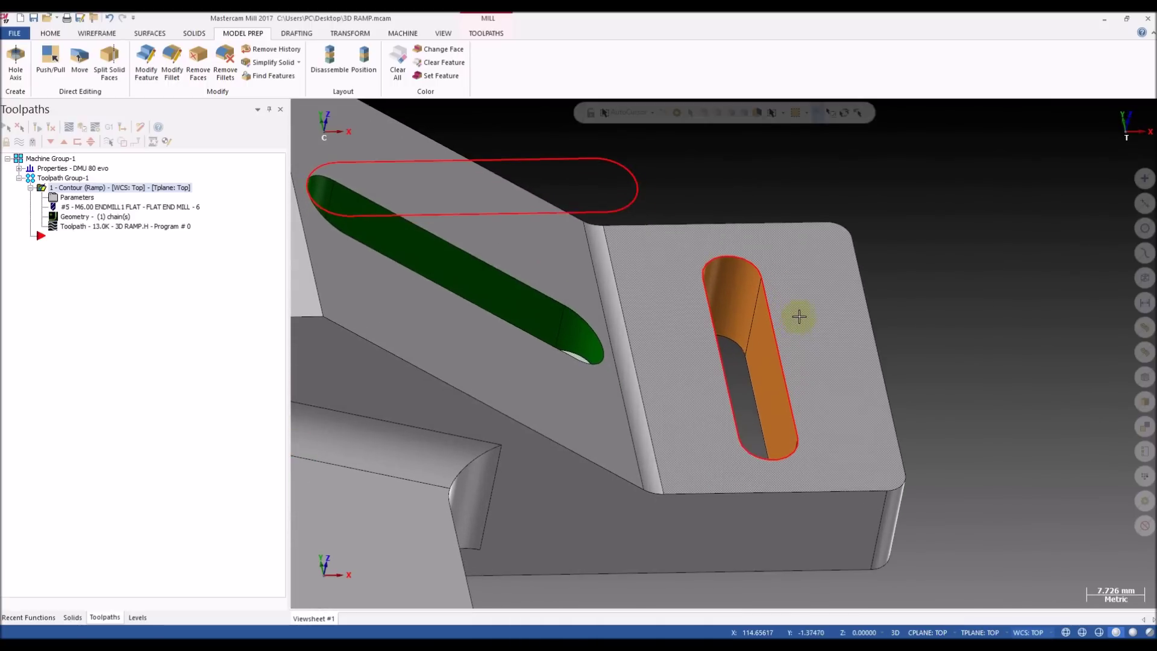
scroll(778, 352, down, 3)
middle_drag(769, 385, 739, 360)
scroll(774, 360, down, 5)
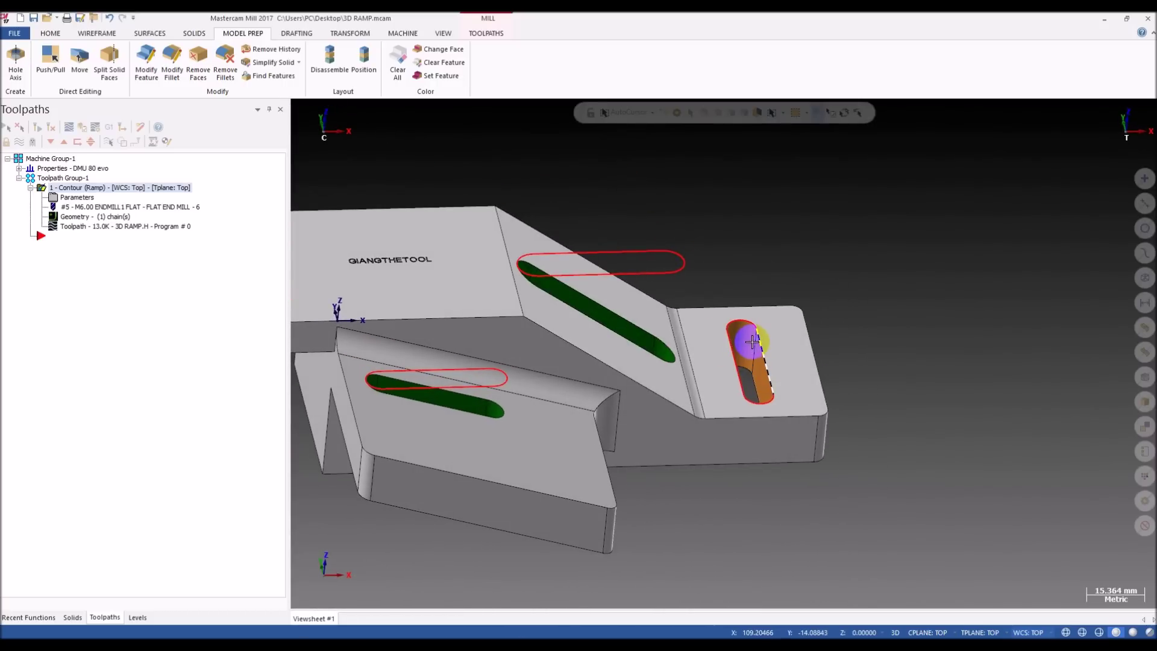
- Compare the green slots in the flat and inclined faces with their red outlines across the whole part
scroll(762, 361, down, 4)
scroll(530, 356, up, 3)
middle_drag(509, 356, 625, 367)
scroll(536, 356, up, 2)
scroll(628, 368, down, 5)
middle_drag(678, 295, 692, 362)
scroll(576, 348, up, 4)
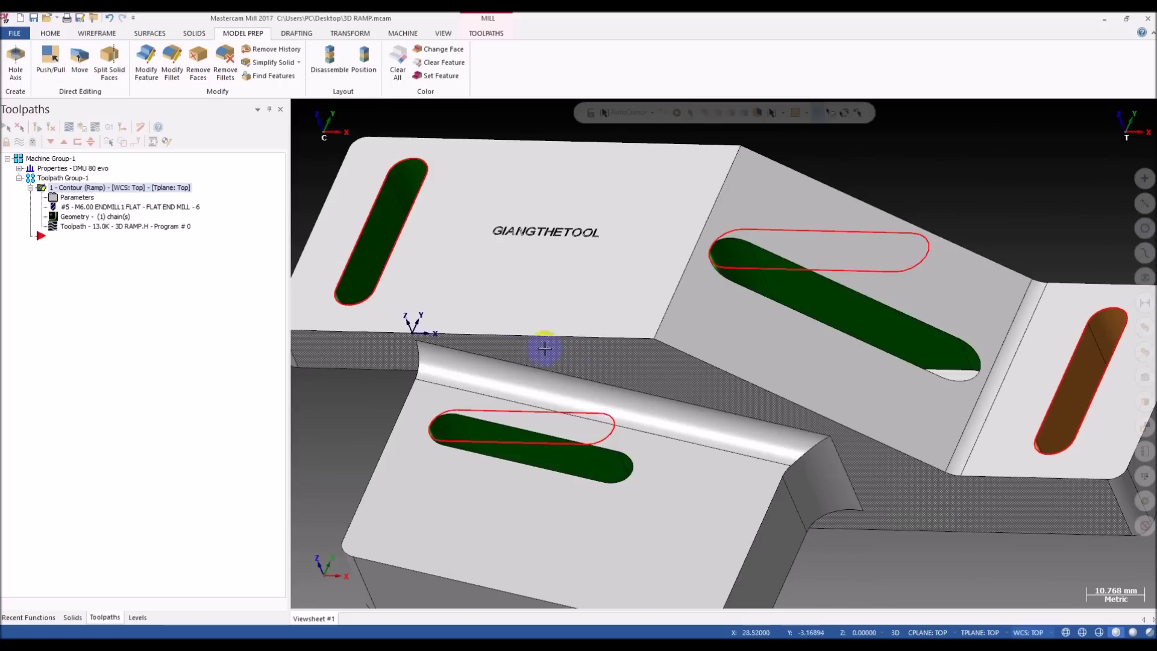
scroll(442, 235, down, 2)
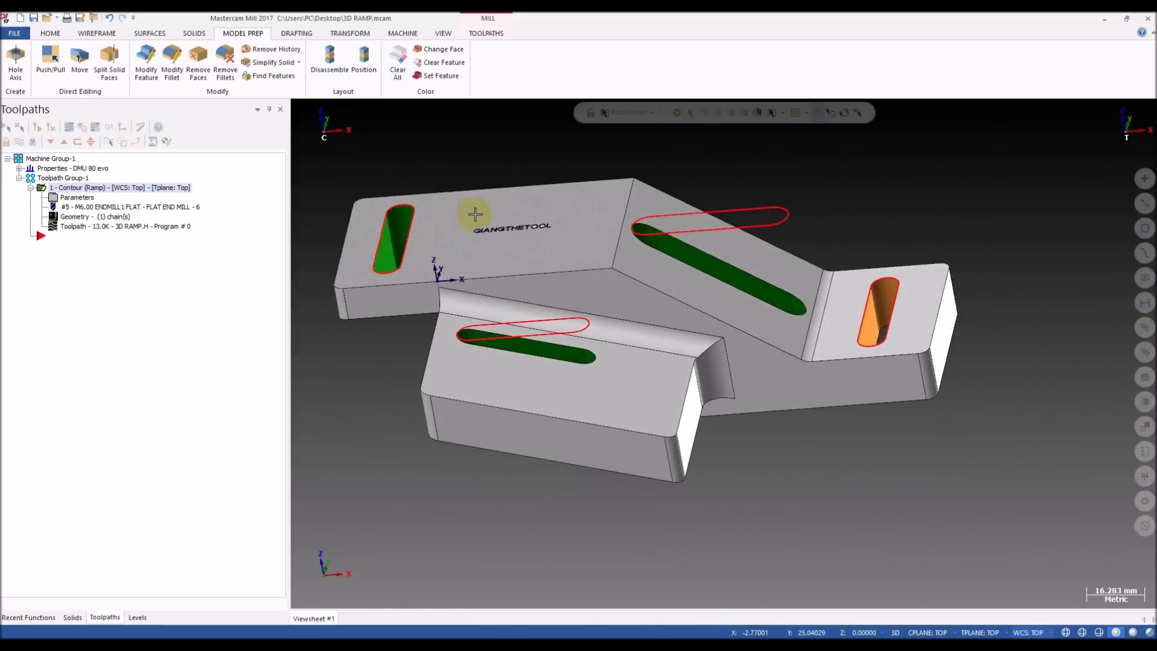
middle_drag(475, 214, 396, 240)
mouse_move(678, 295)
middle_down()
mouse_move(692, 266)
mouse_move(675, 261)
mouse_move(718, 232)
mouse_move(608, 284)
middle_up()
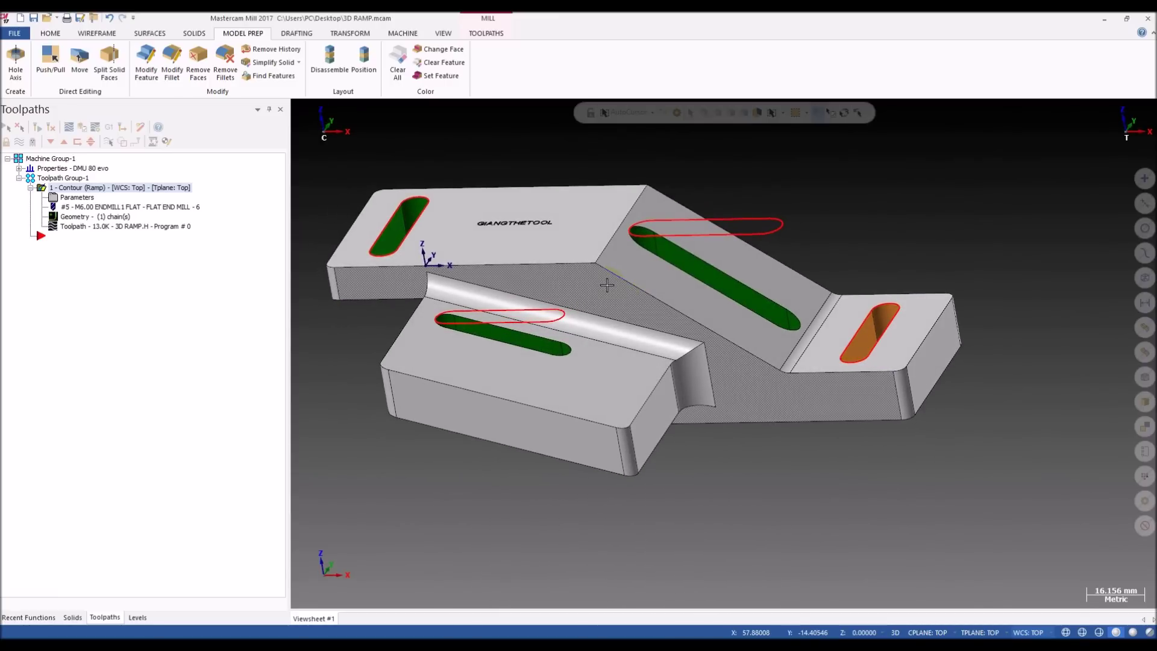
mouse_move(620, 323)
middle_down()
mouse_move(522, 228)
mouse_move(569, 227)
mouse_move(623, 200)
mouse_move(568, 227)
mouse_move(581, 244)
mouse_move(551, 279)
mouse_move(609, 259)
mouse_move(530, 284)
mouse_move(483, 256)
mouse_move(537, 251)
mouse_move(527, 276)
middle_up()
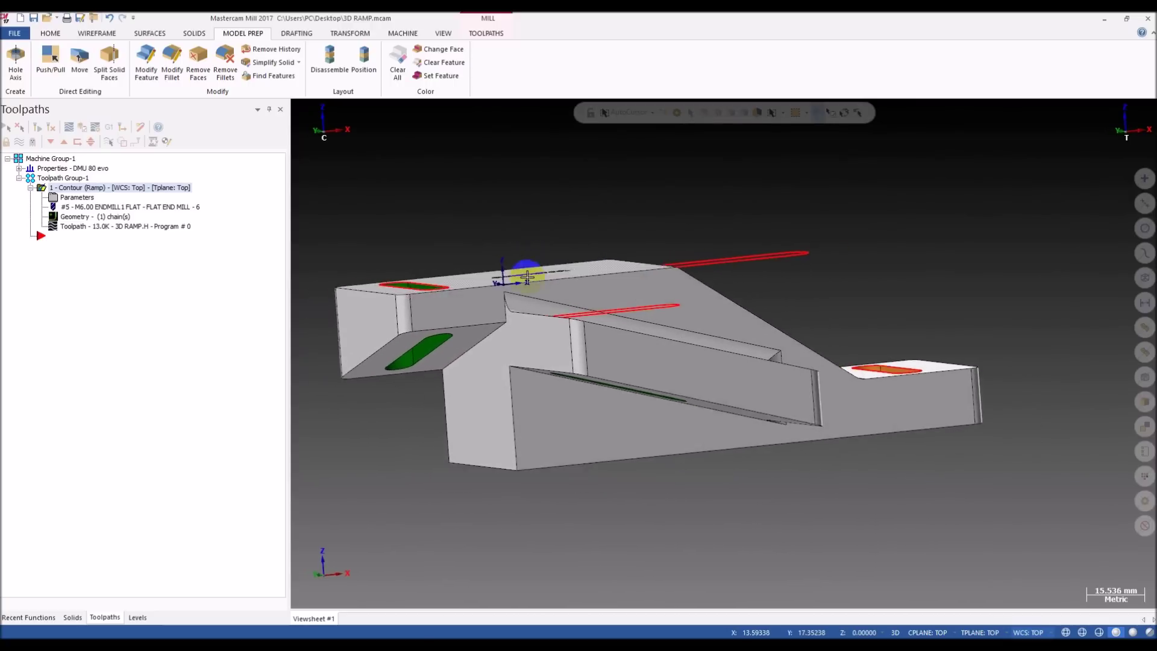
mouse_move(563, 284)
middle_down()
mouse_move(486, 292)
mouse_move(535, 287)
mouse_move(555, 305)
mouse_move(533, 299)
middle_up()
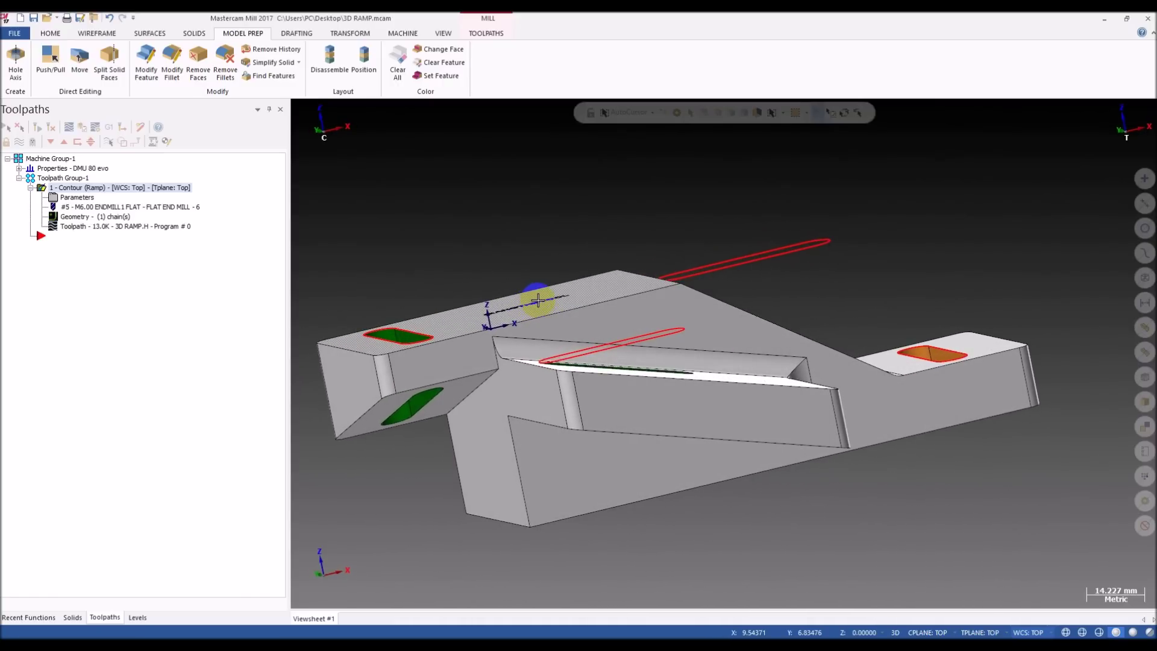
mouse_move(538, 301)
middle_down()
mouse_move(599, 375)
mouse_move(620, 368)
mouse_move(750, 429)
middle_up()
scroll(688, 418, down, 2)
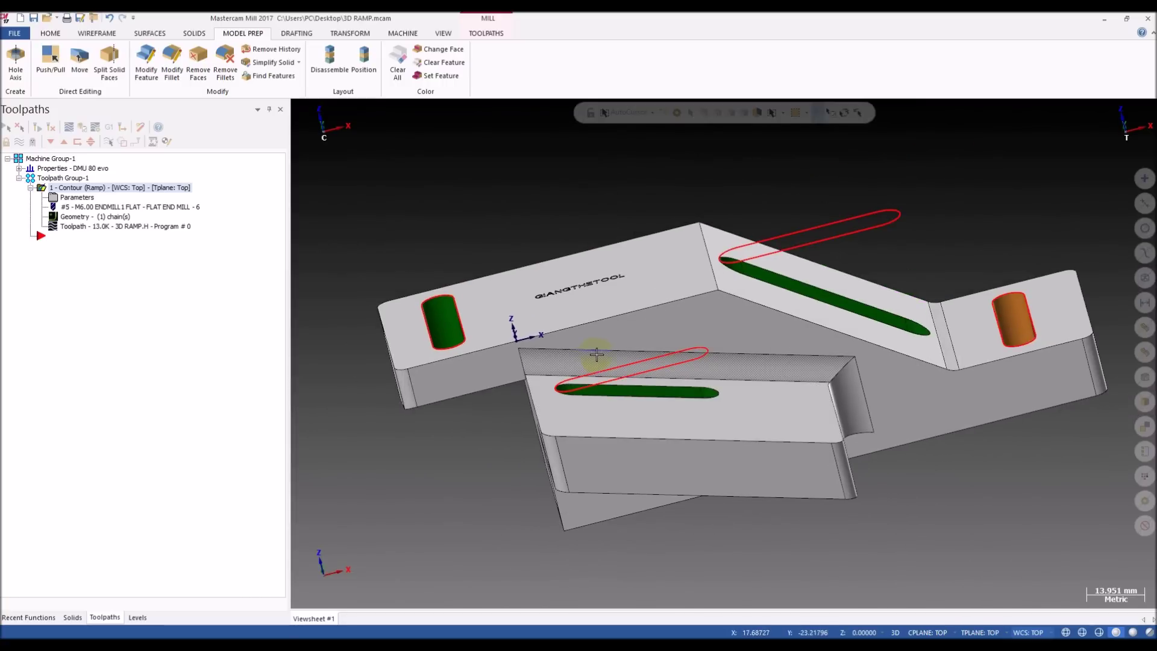
- From the Front plane, examine the green slot in the upper flat face through to its exit on the sloped underside
key(alt+2)
scroll(733, 304, up, 3)
middle_drag(733, 304, 599, 361)
scroll(711, 314, up, 3)
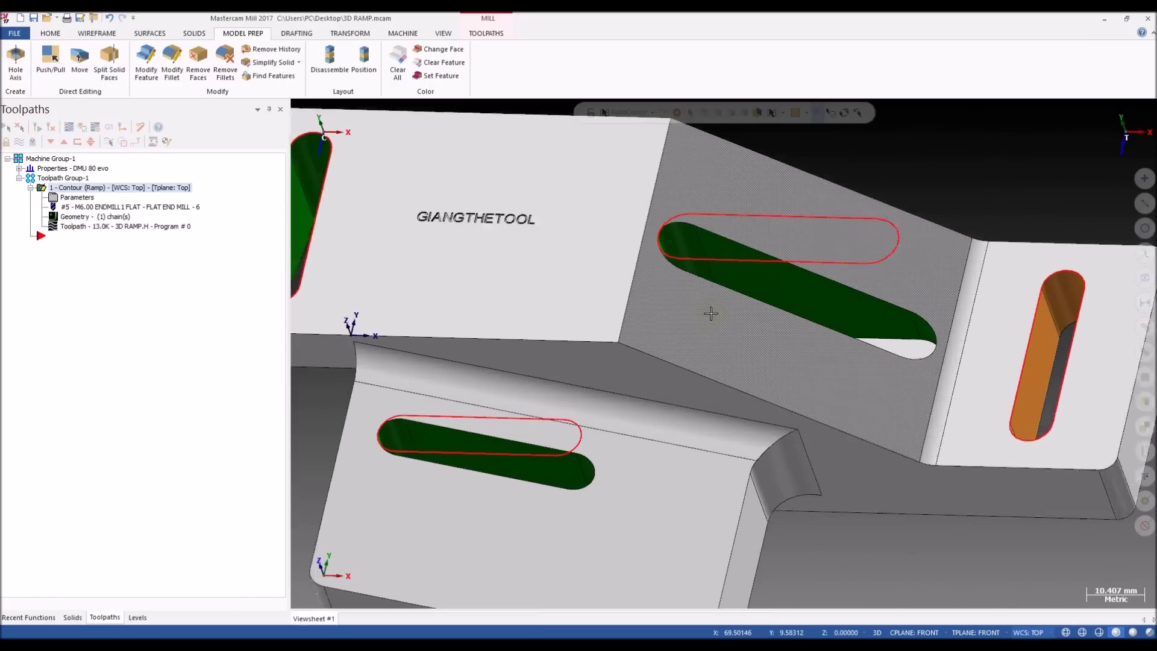
scroll(674, 318, down, 2)
middle_drag(594, 414, 643, 379)
scroll(643, 379, down, 1)
middle_drag(576, 364, 620, 343)
scroll(625, 323, up, 1)
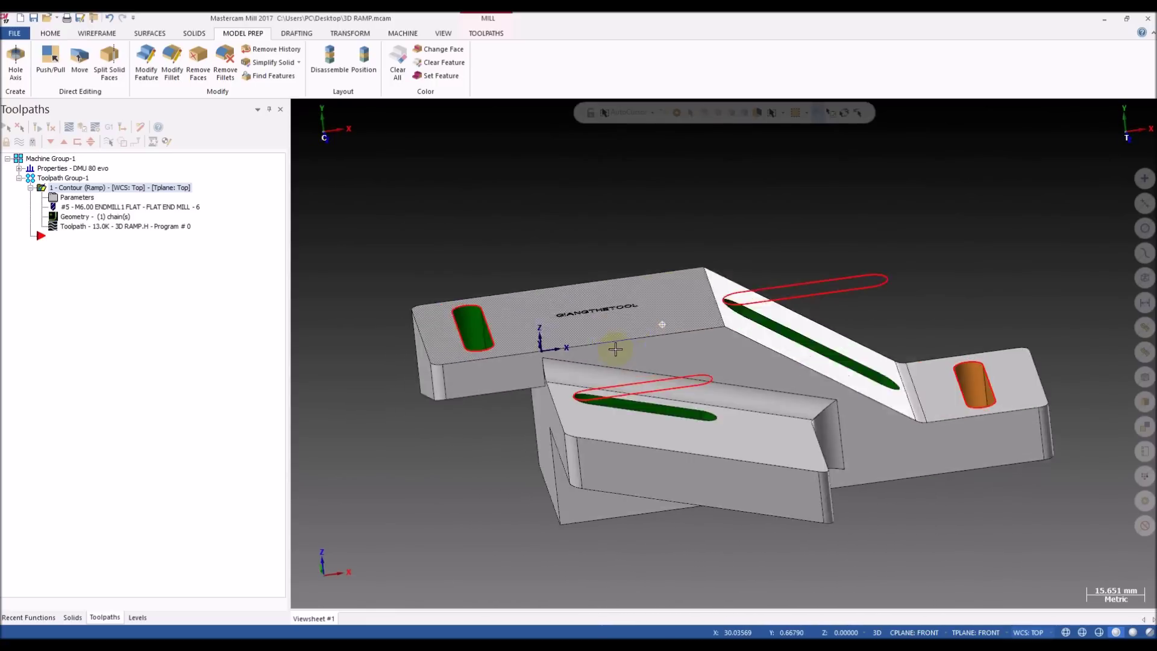
scroll(610, 302, up, 2)
middle_drag(551, 324, 437, 318)
scroll(438, 318, up, 3)
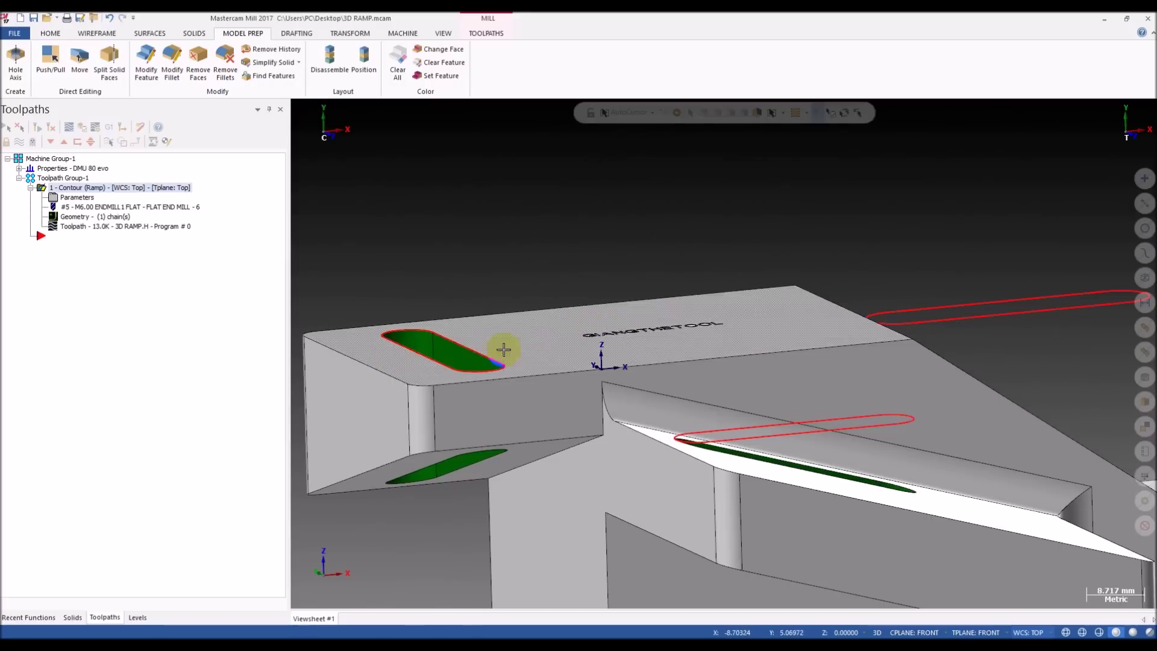
scroll(652, 319, down, 2)
middle_drag(599, 331, 576, 443)
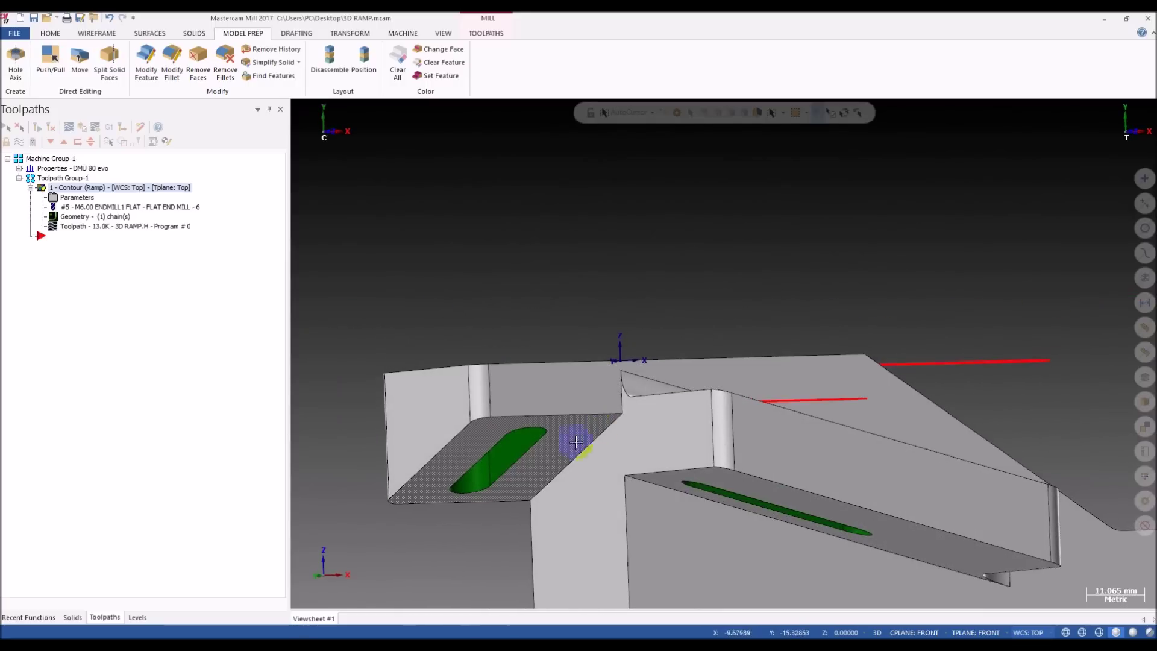
middle_drag(528, 477, 543, 470)
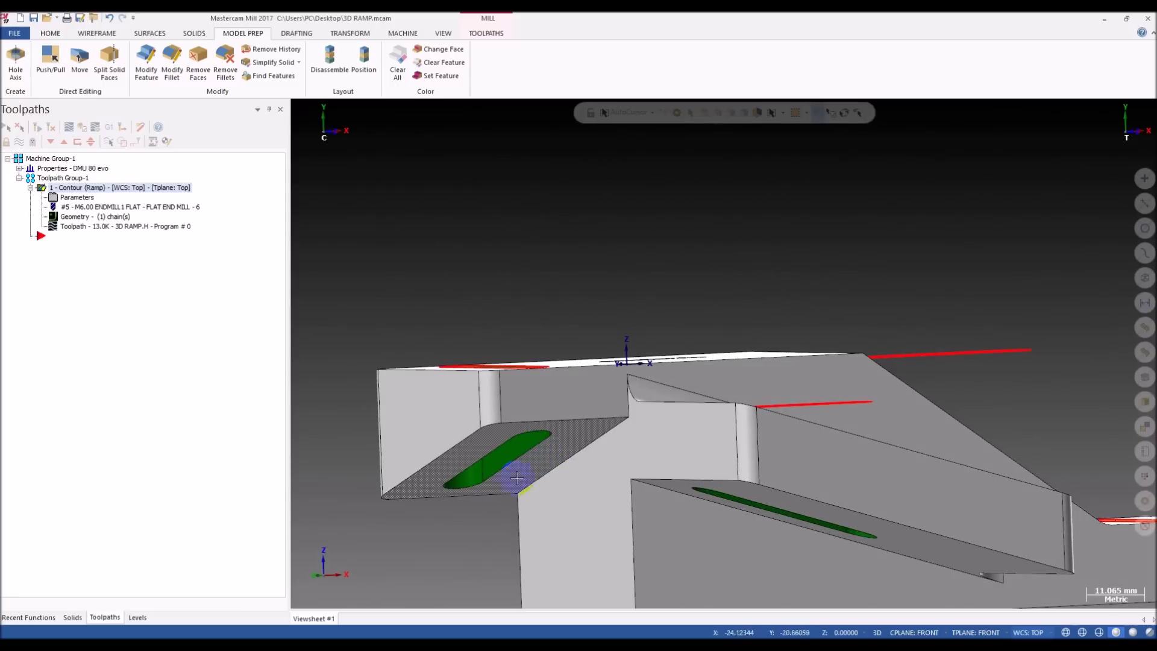
scroll(528, 435, down, 3)
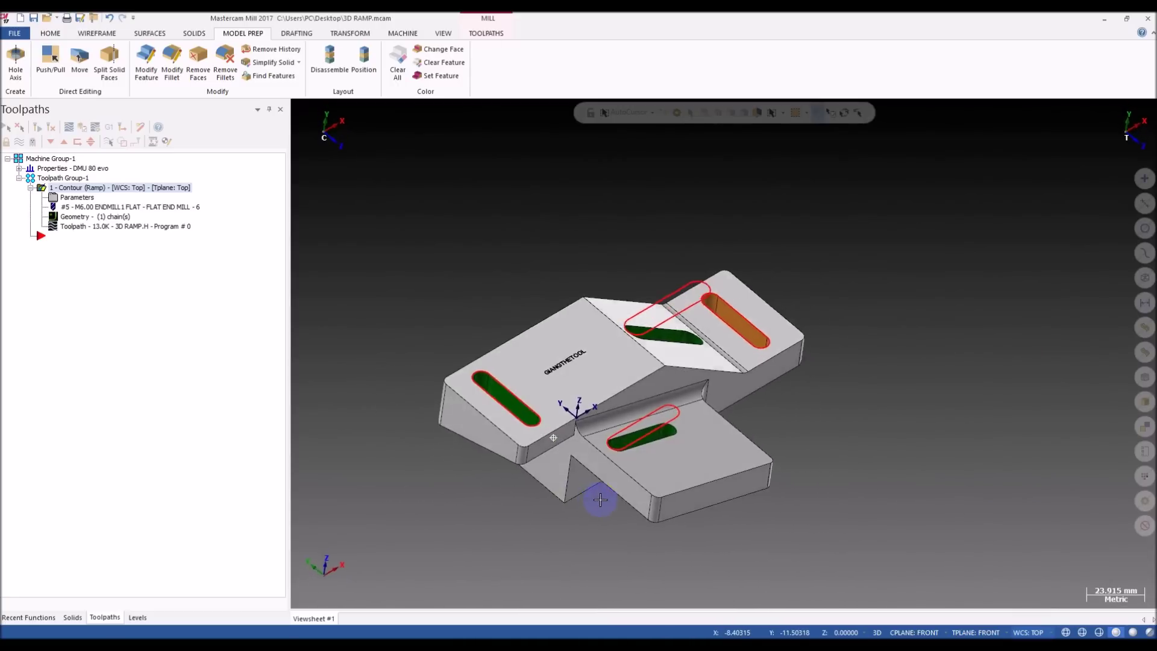
- Examine the green slot on the steep inclined face against its flat red outline, alternating shaded and wireframe display
mouse_move(593, 478)
middle_down()
mouse_move(560, 414)
mouse_move(483, 406)
middle_up()
key(alt+s)
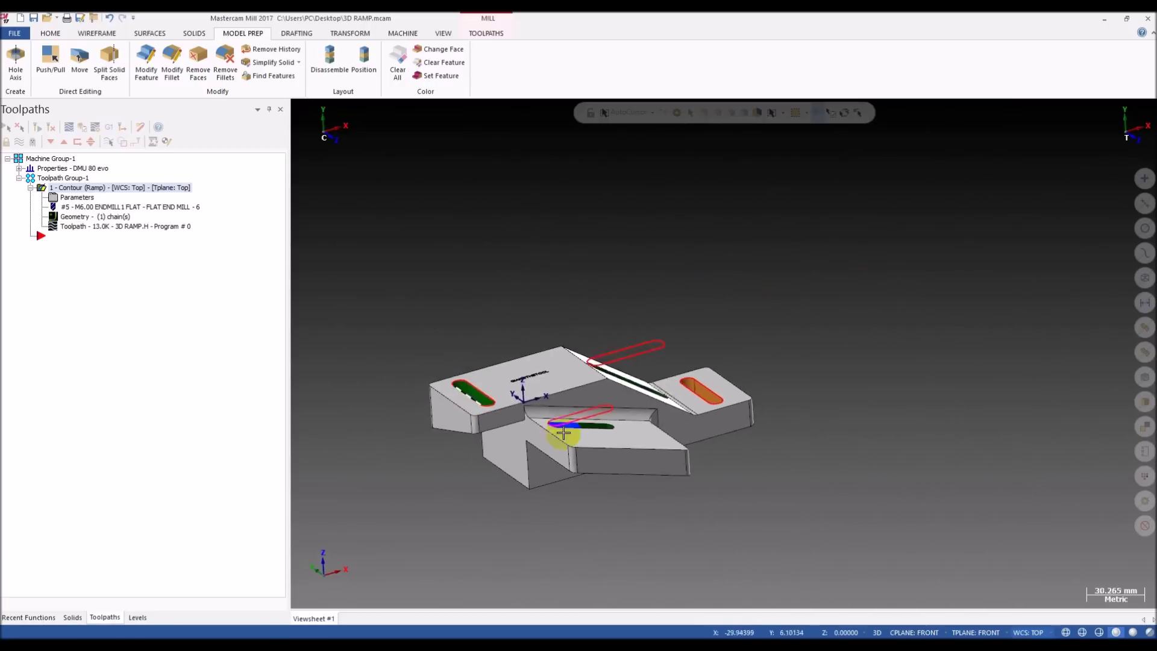
scroll(643, 331, up, 3)
middle_drag(644, 331, 806, 388)
scroll(698, 388, up, 5)
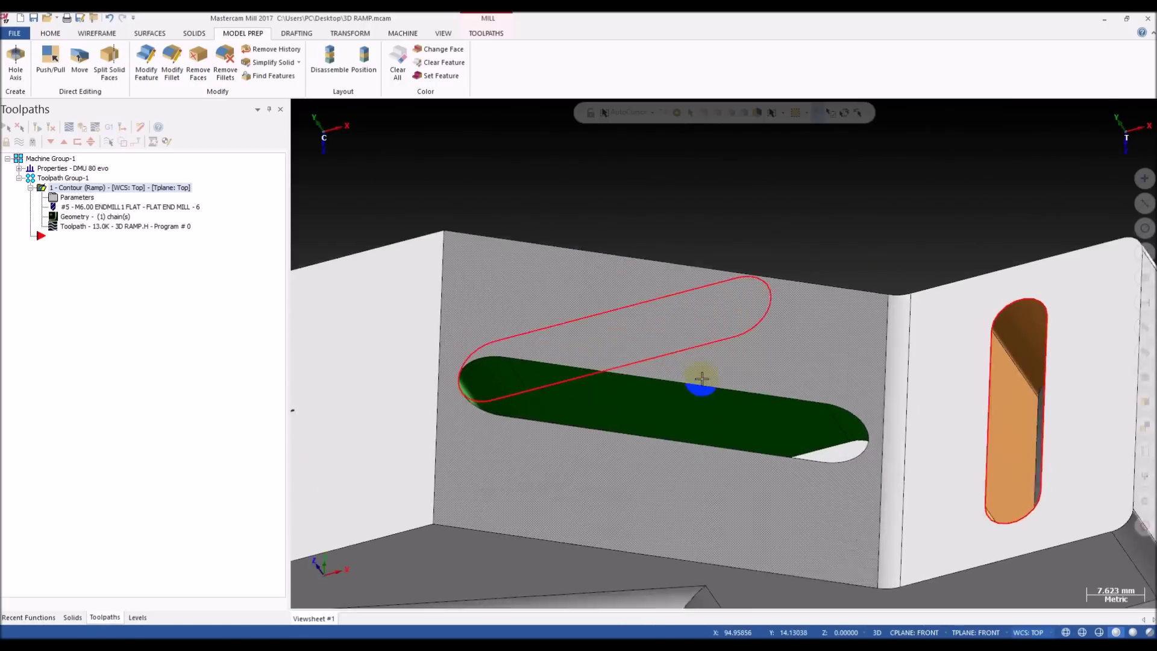
mouse_move(681, 425)
middle_down()
mouse_move(715, 398)
mouse_move(680, 408)
mouse_move(710, 388)
mouse_move(695, 368)
mouse_move(705, 382)
middle_up()
key(alt+s)
key(alt+s)
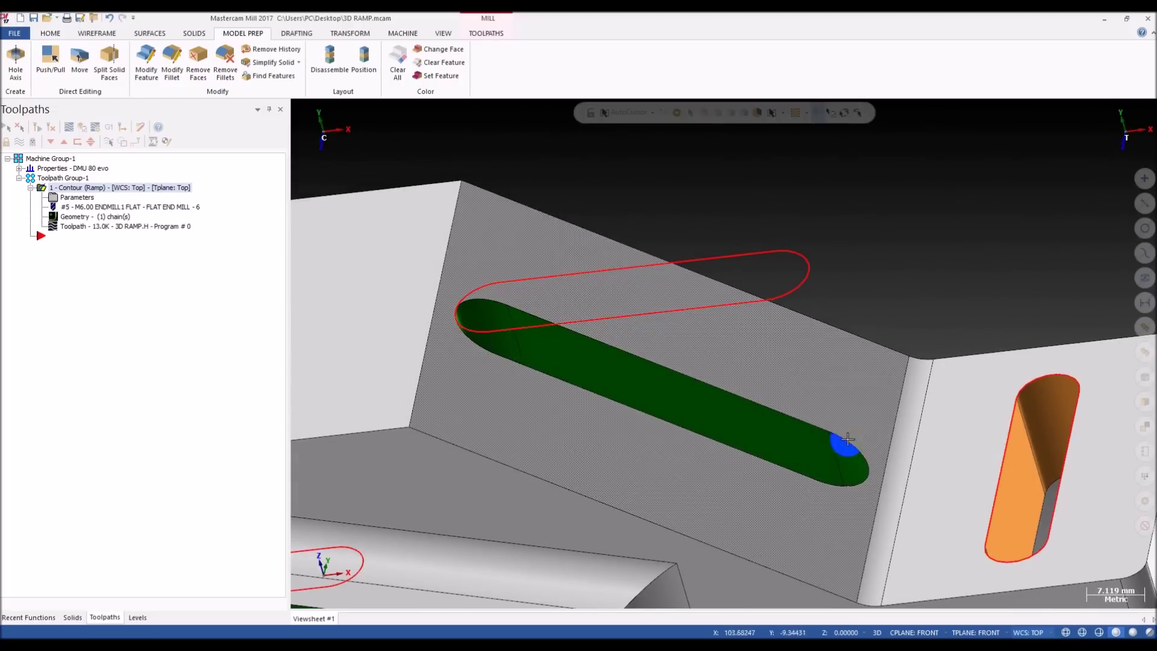
mouse_move(697, 372)
middle_down()
mouse_move(633, 377)
mouse_move(726, 353)
mouse_move(802, 410)
middle_up()
key(alt+s)
key(alt+s)
scroll(802, 410, up, 3)
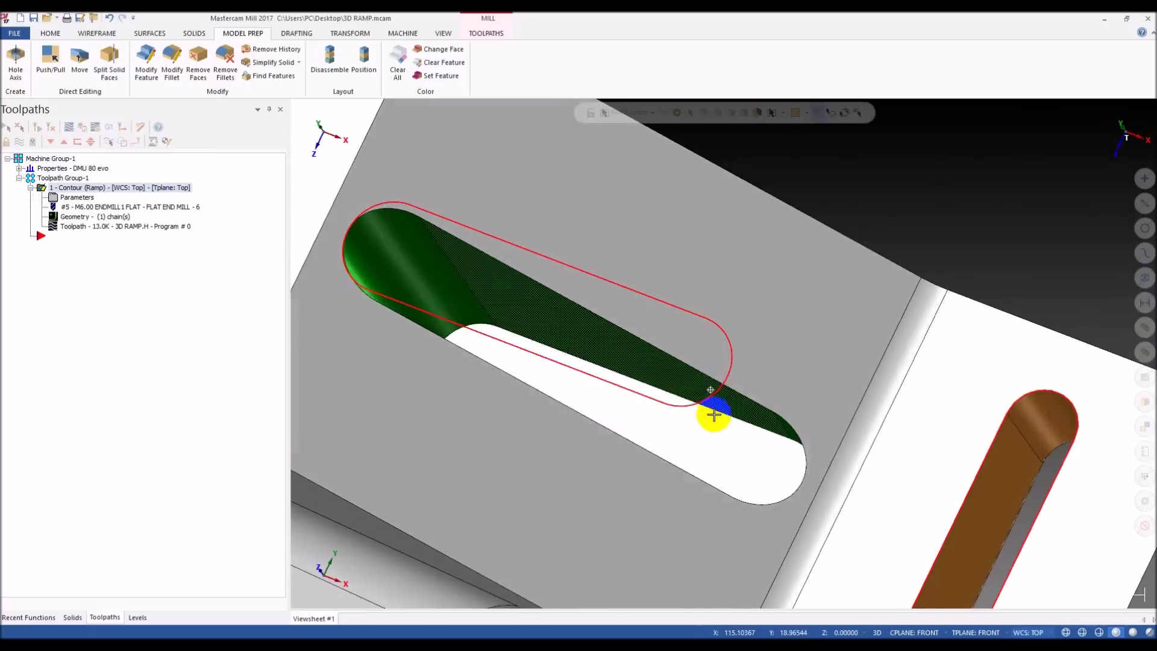
scroll(594, 361, down, 3)
middle_drag(594, 362, 653, 388)
scroll(548, 384, up, 3)
scroll(602, 420, down, 2)
mouse_move(602, 420)
middle_down()
mouse_move(684, 418)
mouse_move(739, 354)
mouse_move(651, 366)
middle_up()
key(alt+s)
key(alt+s)
- Compare the remaining green slots with their outlines in shaded and wireframe display, then review the whole part
scroll(812, 302, down, 3)
middle_drag(771, 321, 514, 362)
key(alt+s)
key(alt+s)
scroll(444, 330, up, 3)
mouse_move(445, 331)
middle_down()
mouse_move(540, 381)
mouse_move(529, 349)
mouse_move(569, 331)
mouse_move(547, 316)
middle_up()
scroll(455, 438, down, 2)
scroll(509, 382, up, 5)
key(alt+s)
key(alt+s)
scroll(485, 341, up, 2)
scroll(571, 356, down, 2)
mouse_move(572, 356)
middle_down()
mouse_move(524, 439)
mouse_move(569, 388)
mouse_move(517, 426)
mouse_move(657, 354)
mouse_move(599, 320)
mouse_move(669, 322)
mouse_move(604, 323)
mouse_move(638, 295)
mouse_move(581, 331)
mouse_move(633, 272)
middle_up()
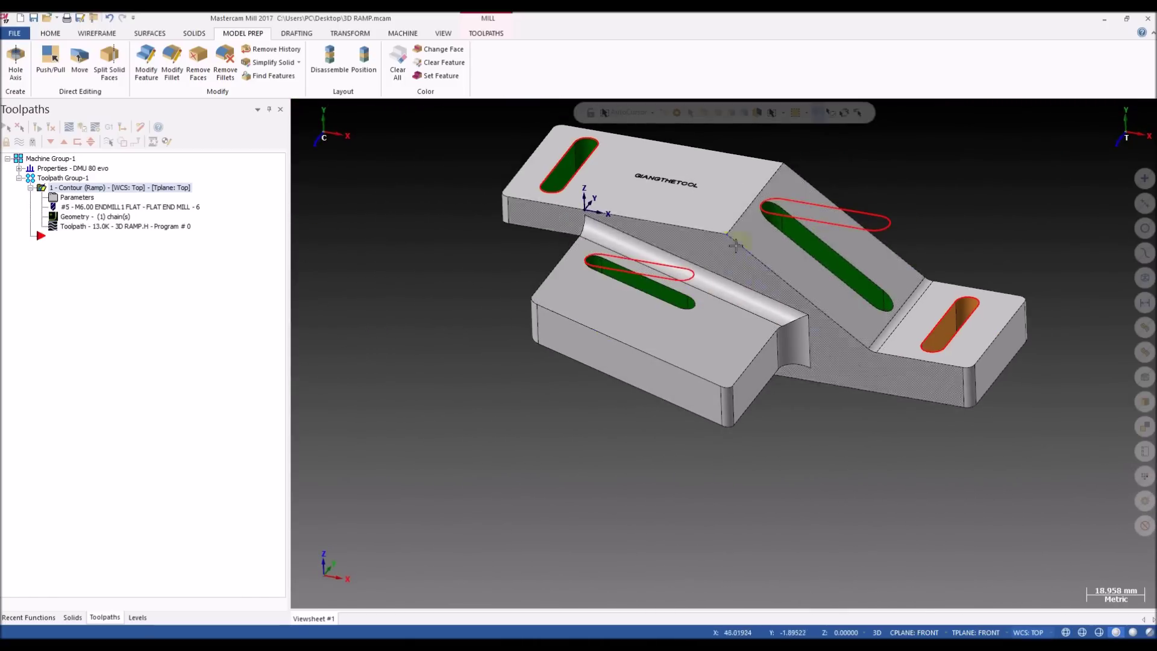
- Examine the slot on the tilted side block, then the orange slot's contour and walls on the lower flat pad
scroll(801, 192, up, 3)
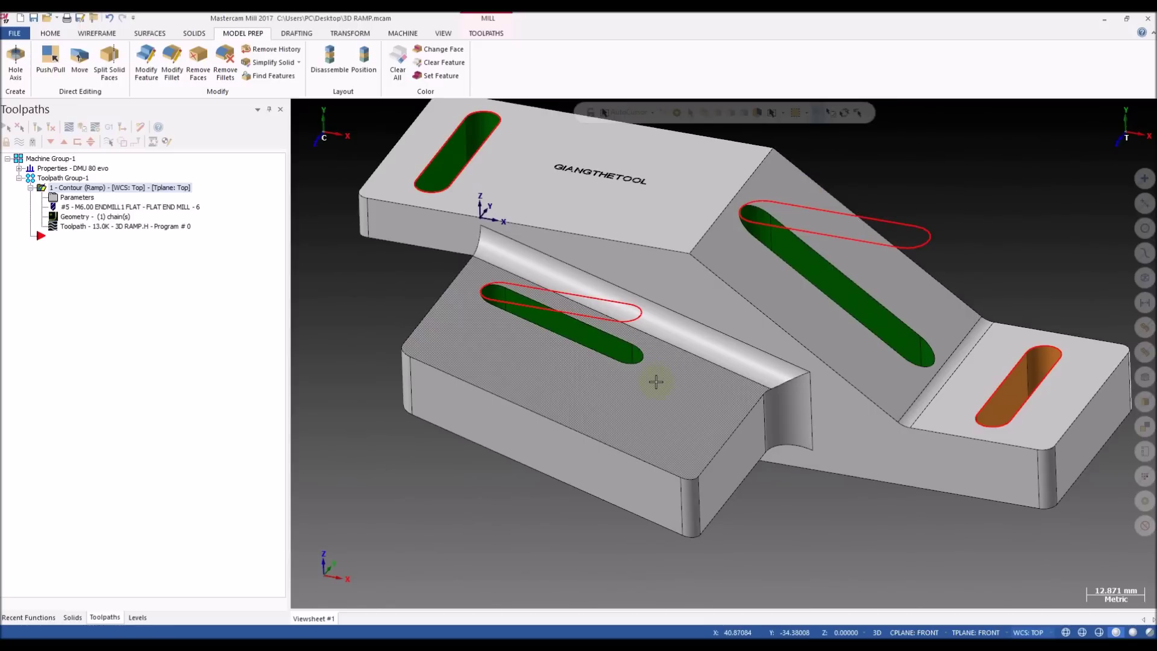
mouse_move(656, 381)
middle_down()
mouse_move(643, 405)
mouse_move(813, 233)
mouse_move(498, 405)
mouse_move(546, 419)
mouse_move(561, 454)
mouse_move(623, 396)
mouse_move(694, 372)
mouse_move(544, 408)
mouse_move(542, 421)
middle_up()
scroll(590, 385, down, 8)
scroll(720, 401, up, 5)
middle_drag(620, 382, 773, 419)
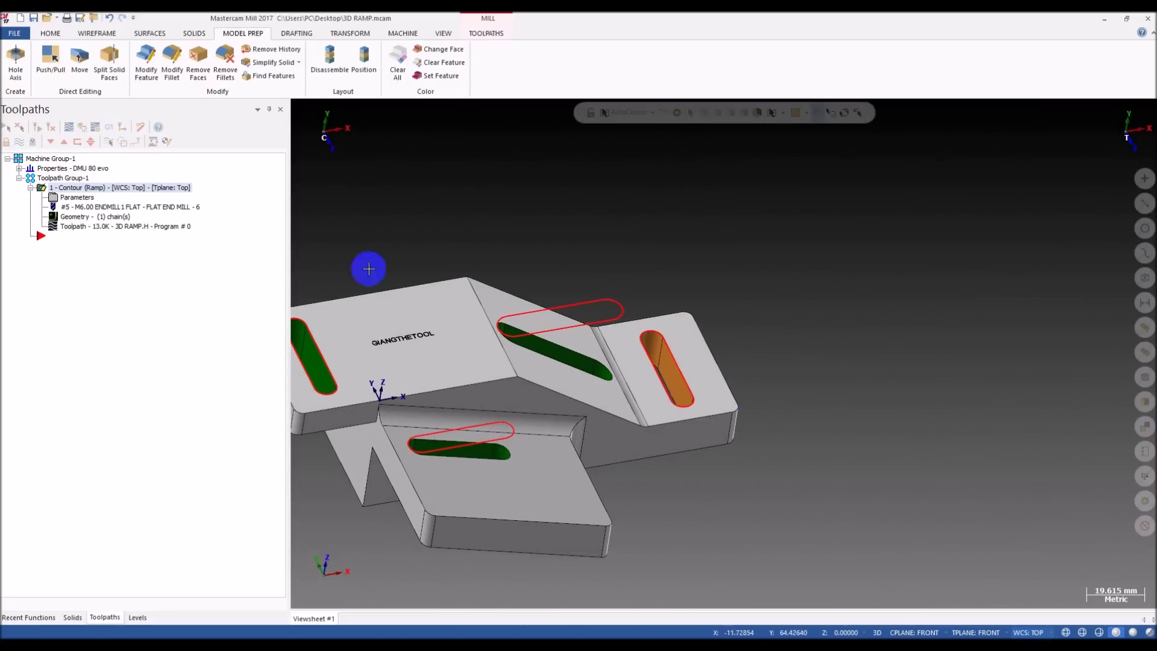
scroll(599, 375, up, 4)
middle_drag(599, 375, 749, 387)
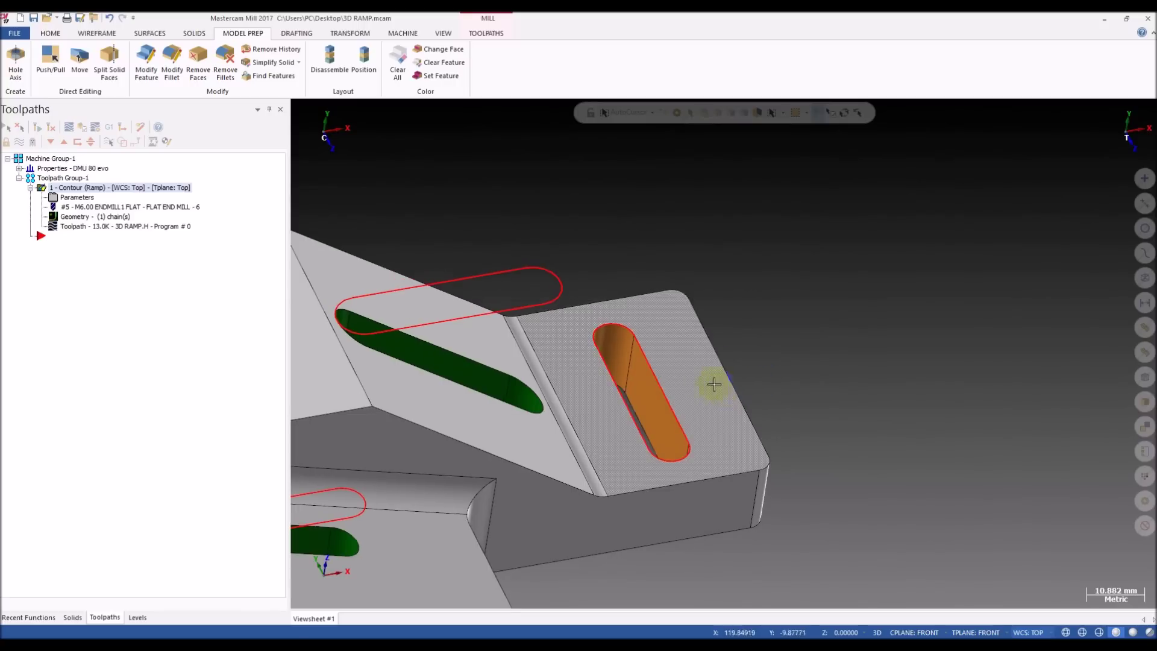
scroll(757, 386, down, 2)
scroll(685, 410, up, 4)
middle_drag(684, 411, 639, 414)
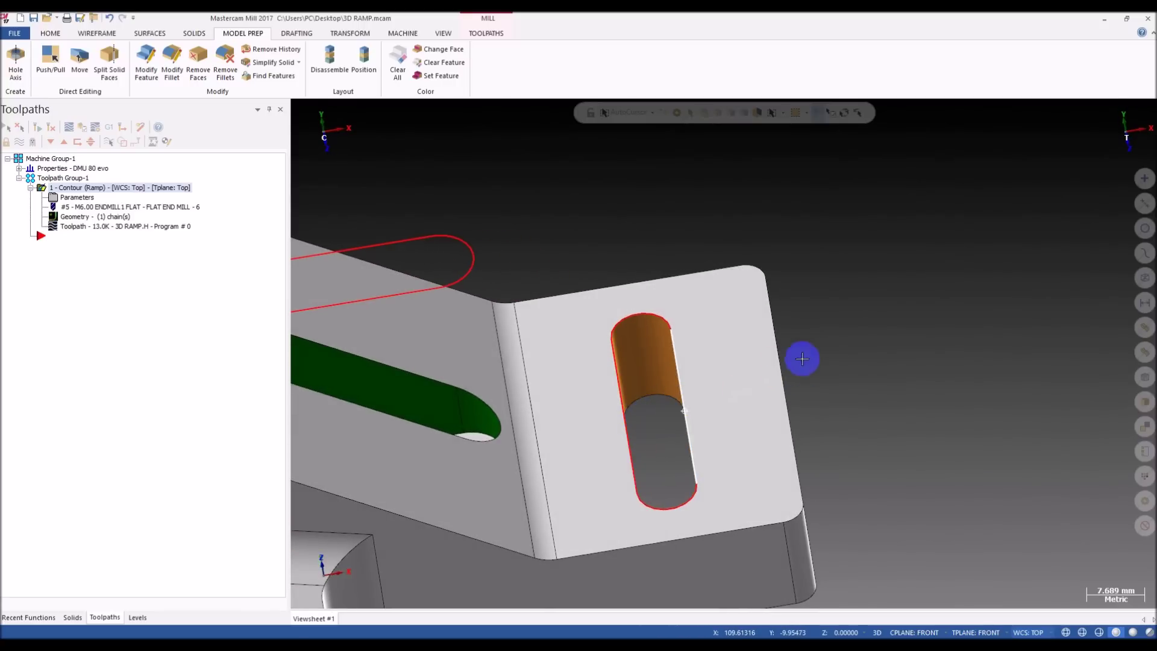
middle_drag(780, 365, 826, 351)
scroll(826, 352, down, 2)
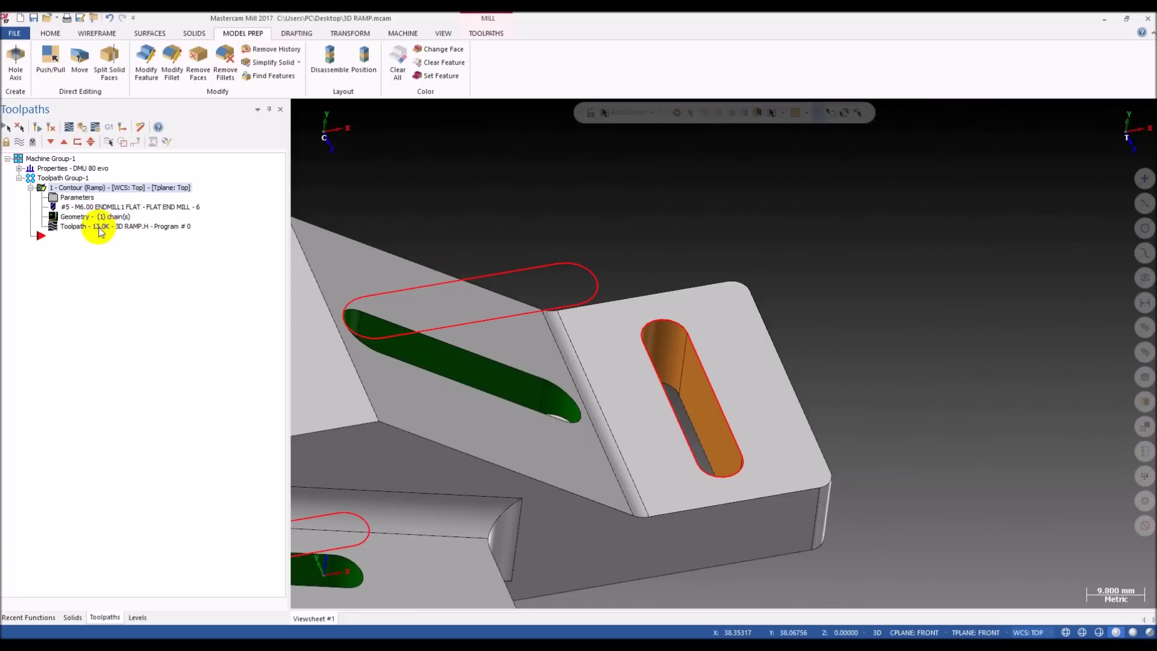
- Backplot the Contour (Ramp) toolpath on the orange slot, advancing the tool partway down in wireframe display
key(alt+t)
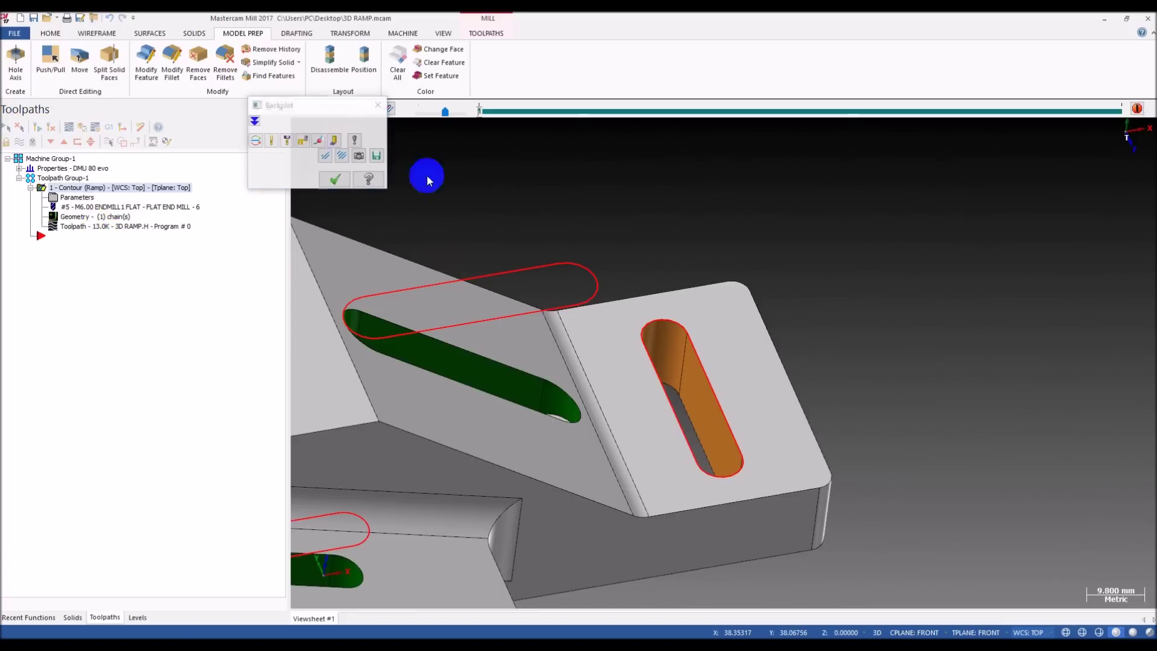
scroll(580, 286, down, 1)
middle_drag(579, 286, 579, 259)
scroll(576, 289, down, 2)
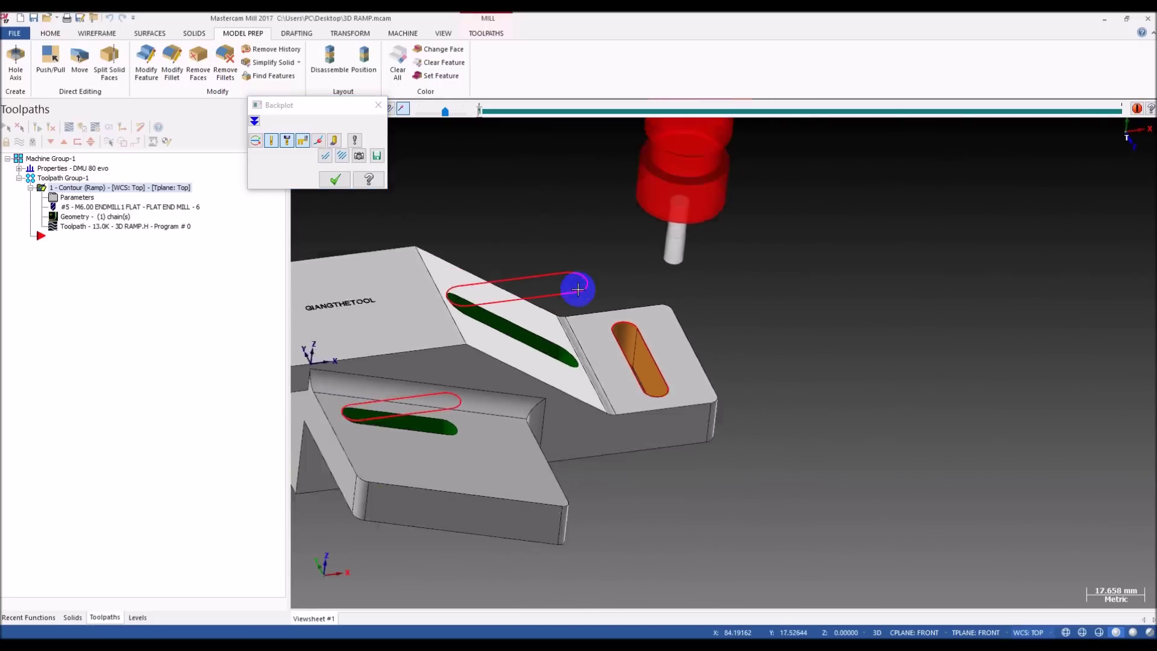
scroll(624, 278, up, 1)
drag(477, 117, 587, 128)
key(alt+s)
scroll(612, 300, up, 2)
middle_drag(612, 300, 615, 279)
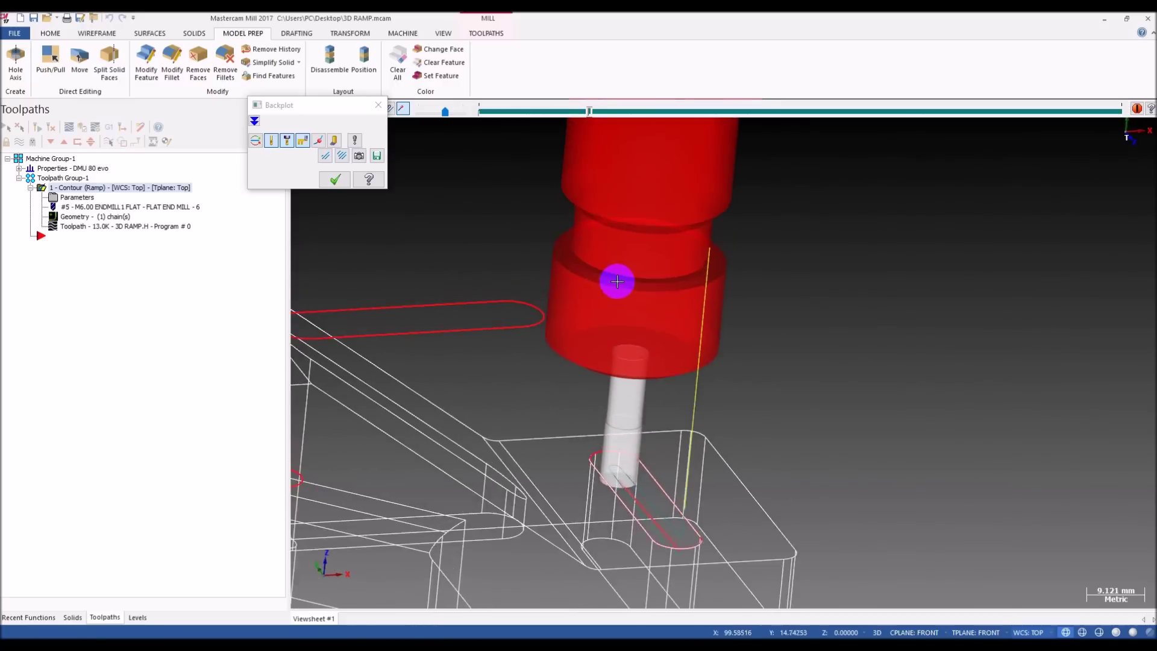
- Run the orange slot's backplot to the end, examine the ramp passes in wireframe and shaded display, and close it
scroll(615, 279, down, 3)
drag(589, 119, 1129, 122)
scroll(583, 356, up, 3)
mouse_move(582, 356)
middle_down()
mouse_move(617, 369)
mouse_move(543, 389)
mouse_move(545, 415)
middle_up()
key(alt+s)
scroll(783, 441, up, 3)
key(alt+s)
mouse_move(784, 442)
middle_down()
mouse_move(744, 413)
mouse_move(791, 389)
middle_up()
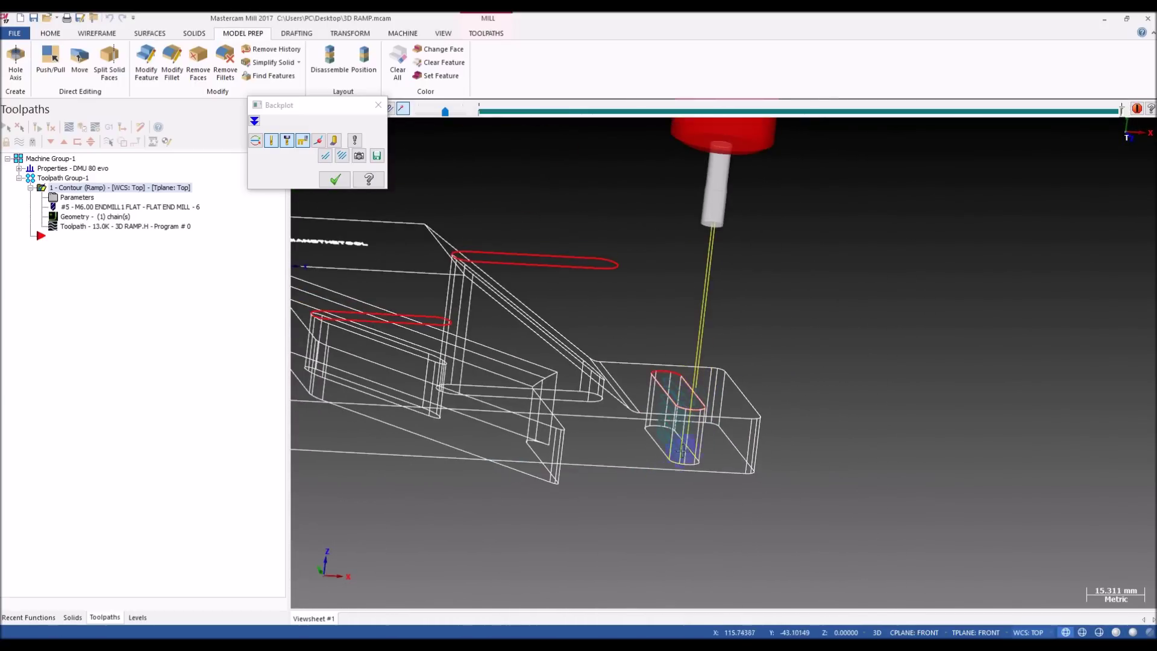
key(alt+s)
scroll(693, 449, down, 3)
middle_drag(707, 436, 671, 408)
key(Escape)
- Paste a copy of the Contour (Ramp) operation below the original in Toolpath Group-1
scroll(612, 375, up, 3)
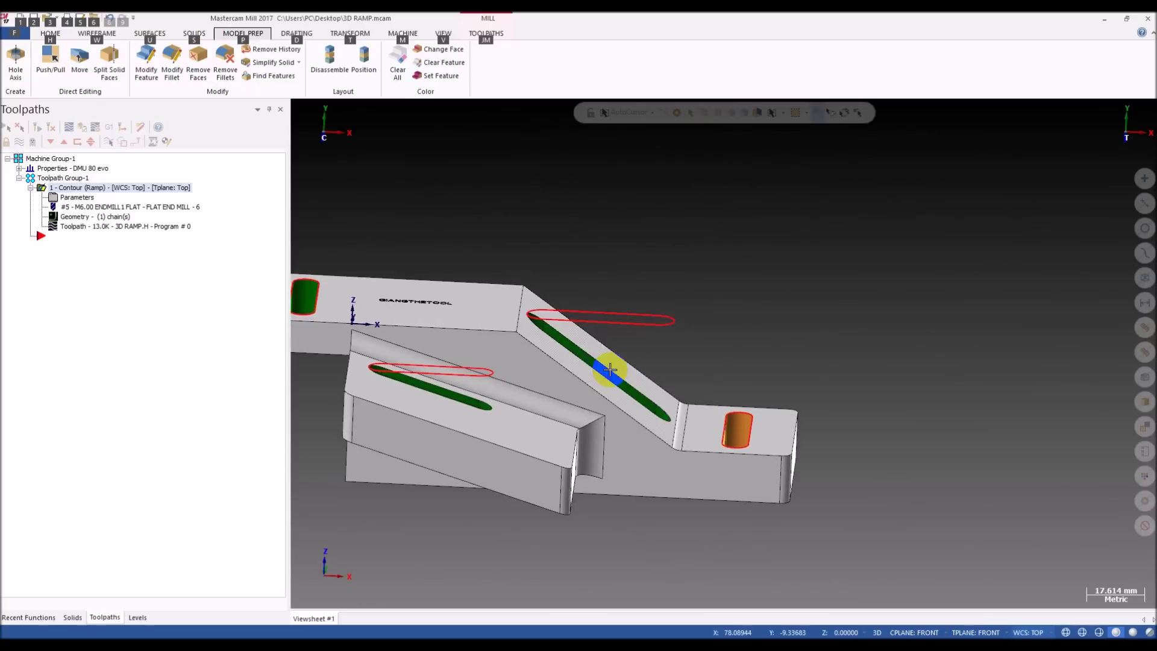
middle_drag(725, 353, 701, 400)
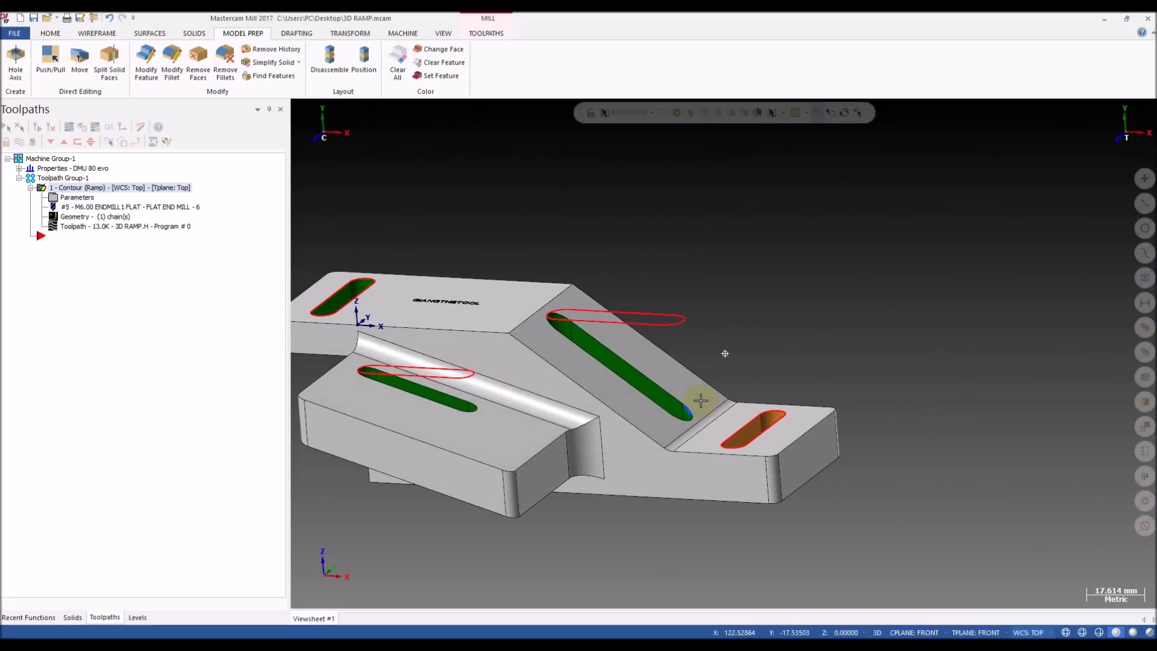
scroll(749, 434, up, 3)
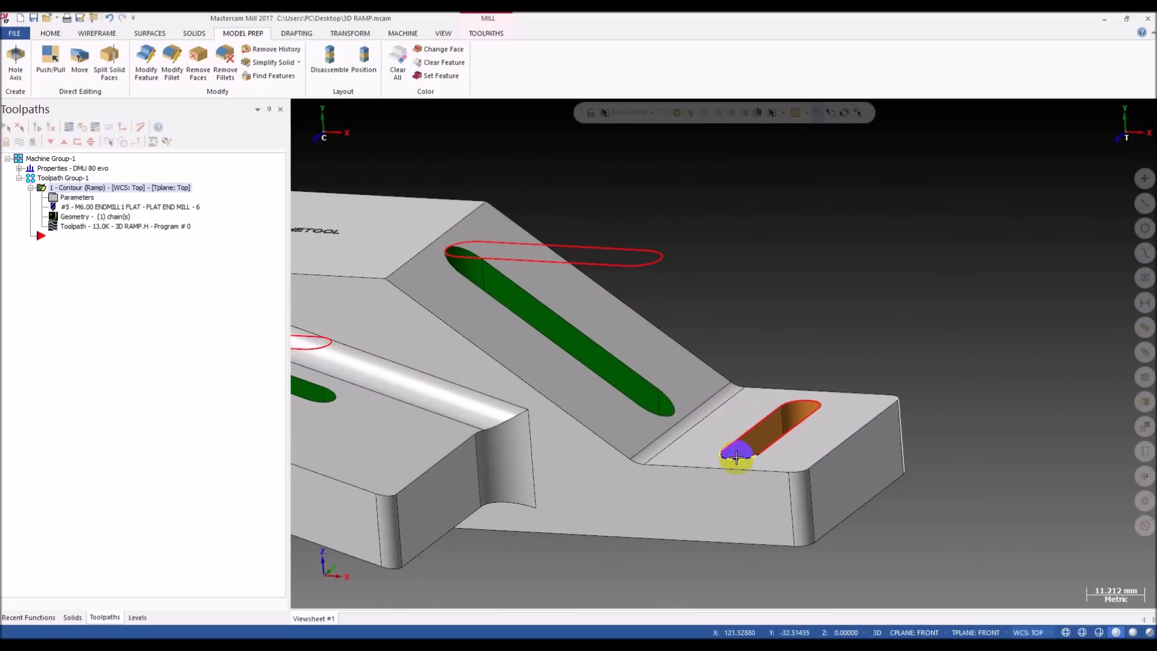
scroll(765, 406, down, 4)
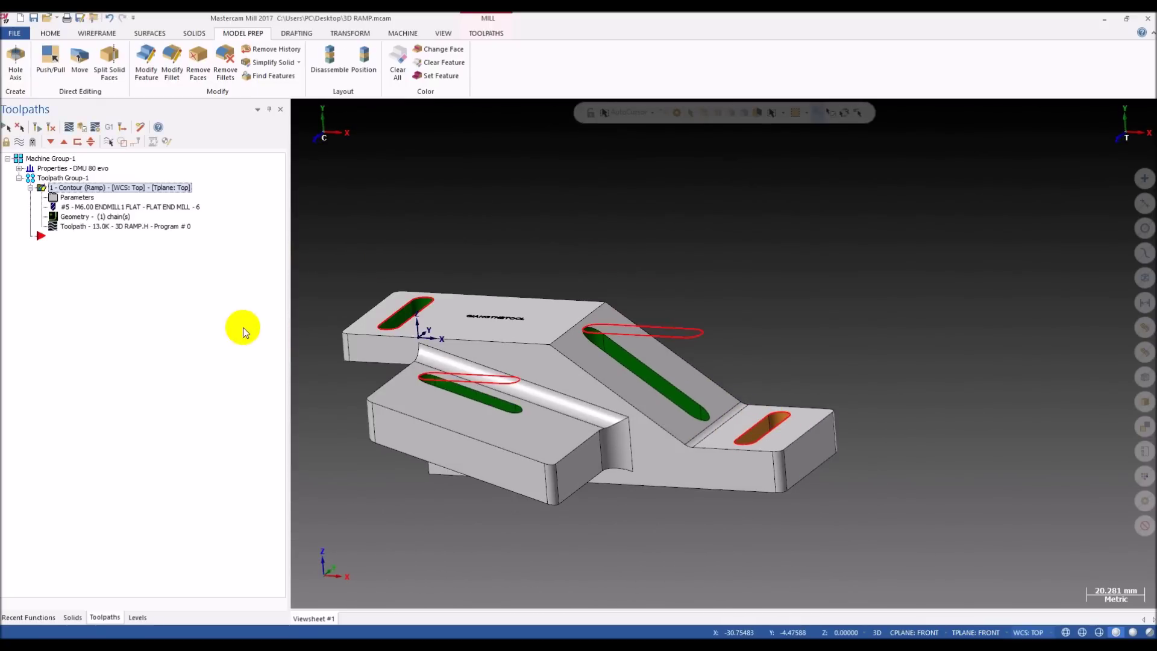
key(ctrl+v)
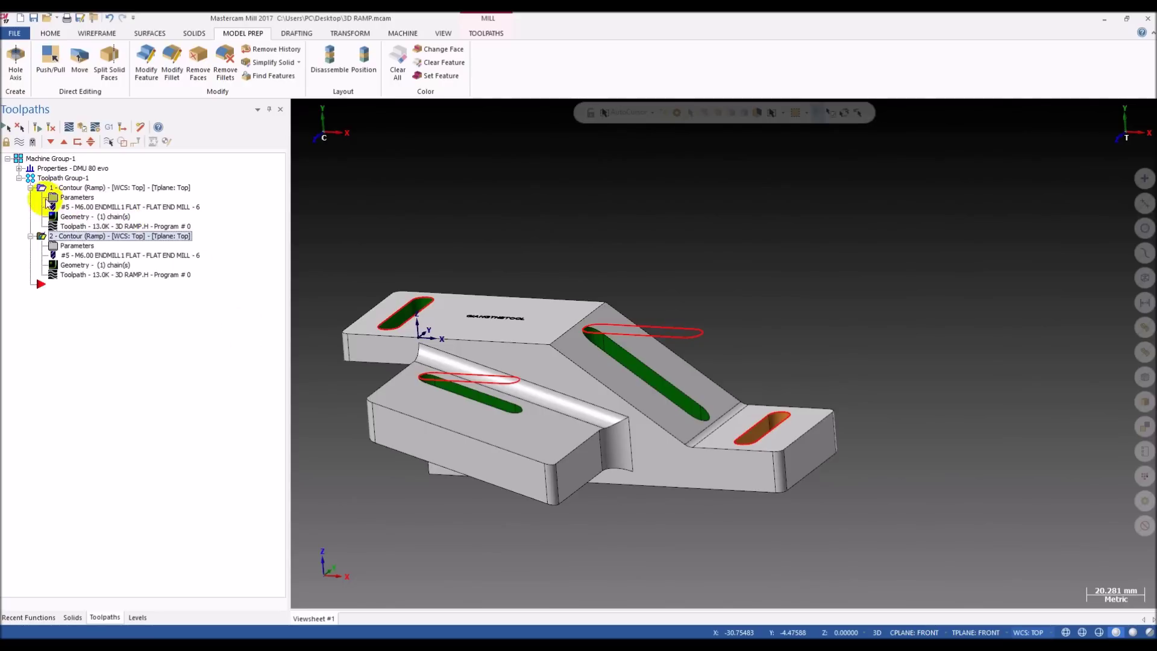
- Rechain all geometry of the copied operation to the red slot outline above the steep inclined face
click(78, 266)
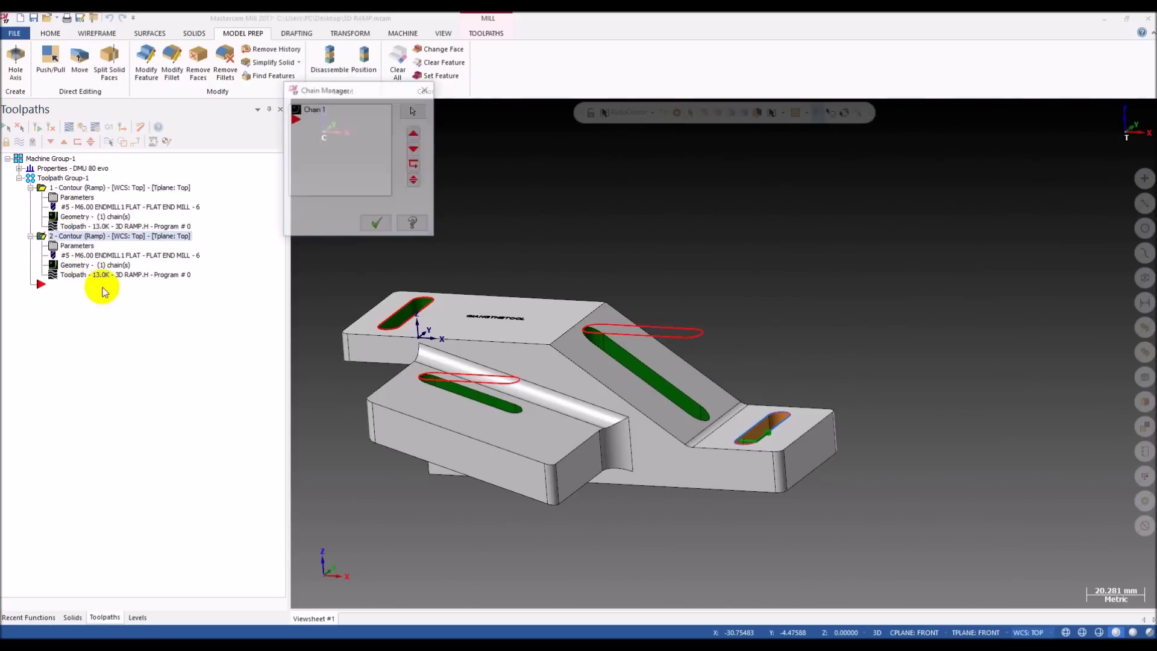
right_click(348, 108)
click(389, 142)
scroll(579, 228, up, 2)
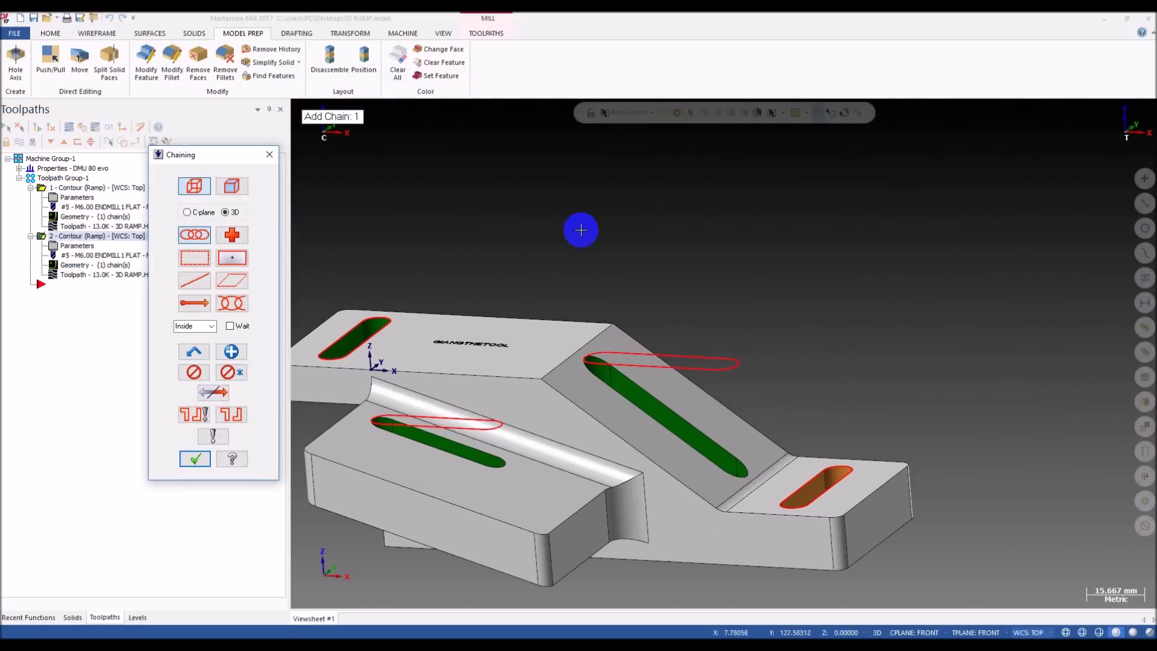
click(705, 359)
click(196, 460)
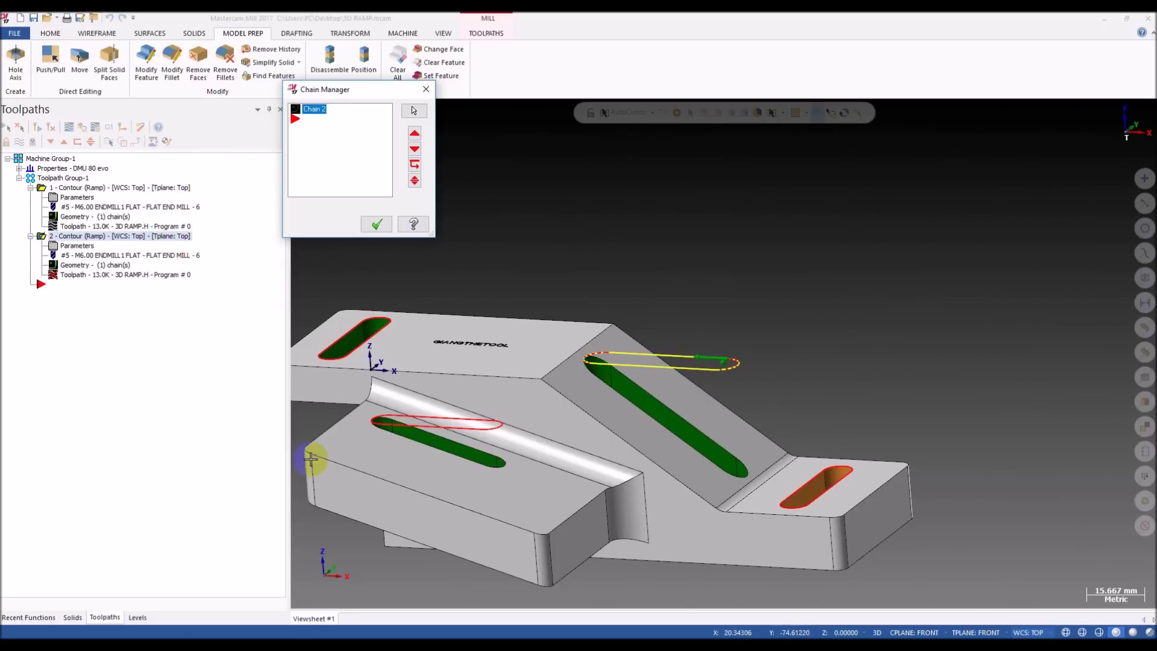
click(377, 225)
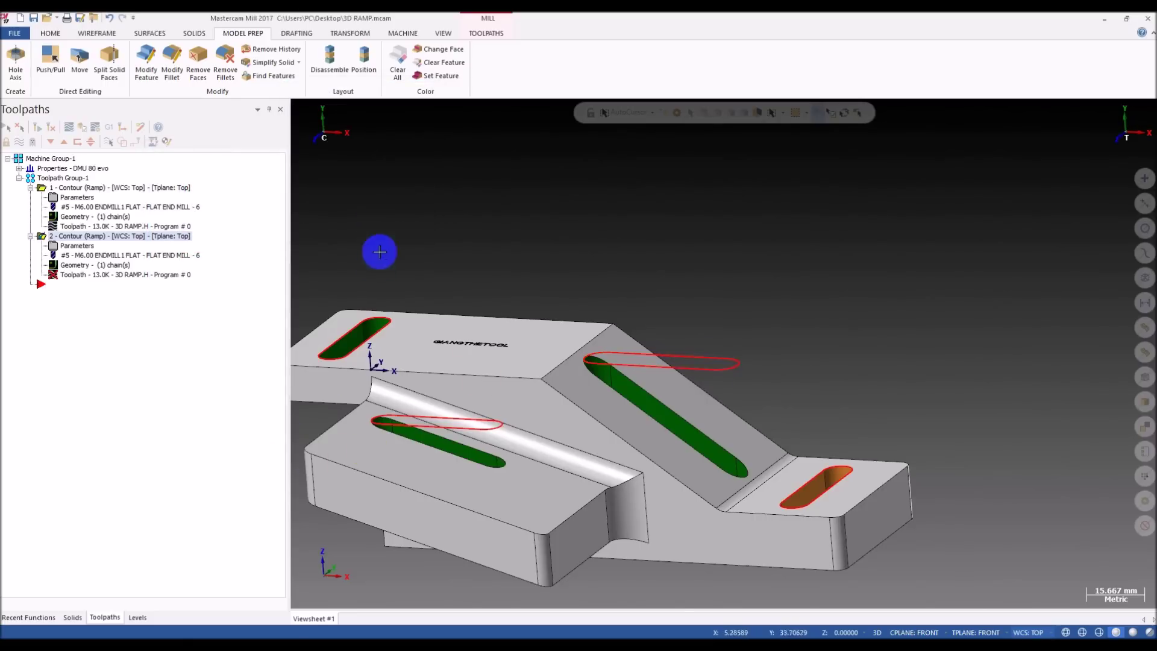
- Set the copied operation's depth to -36.484162 incremental by picking the lower end of the inclined face's slot, and regenerate the toolpath
click(66, 250)
click(180, 284)
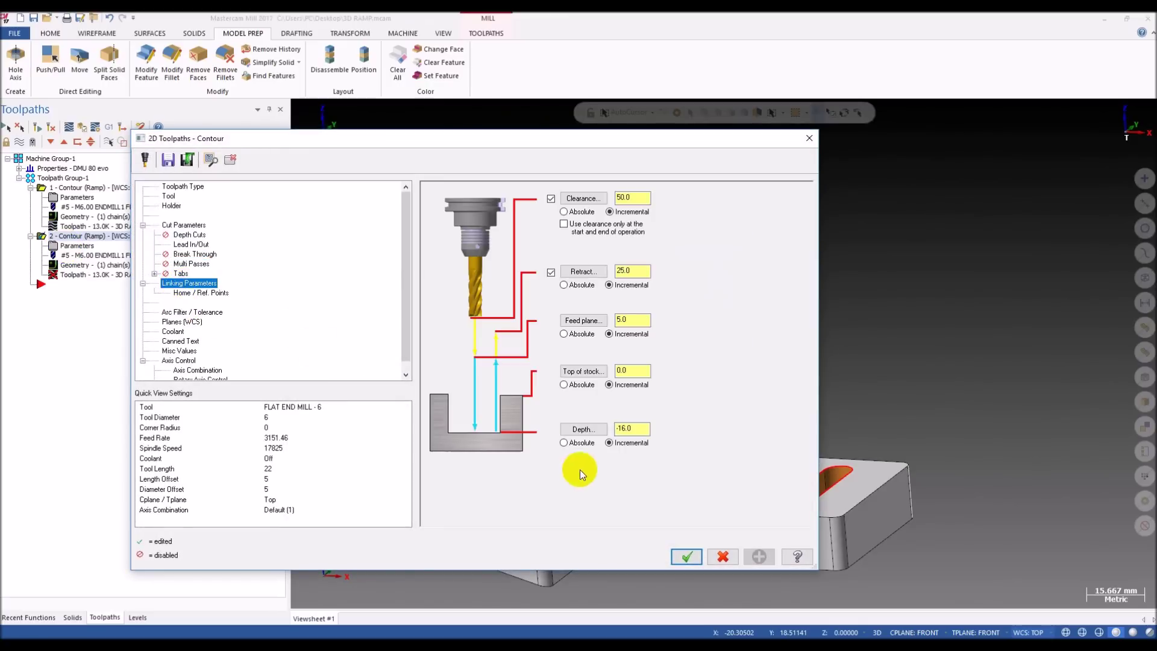
click(581, 429)
scroll(663, 458, up, 5)
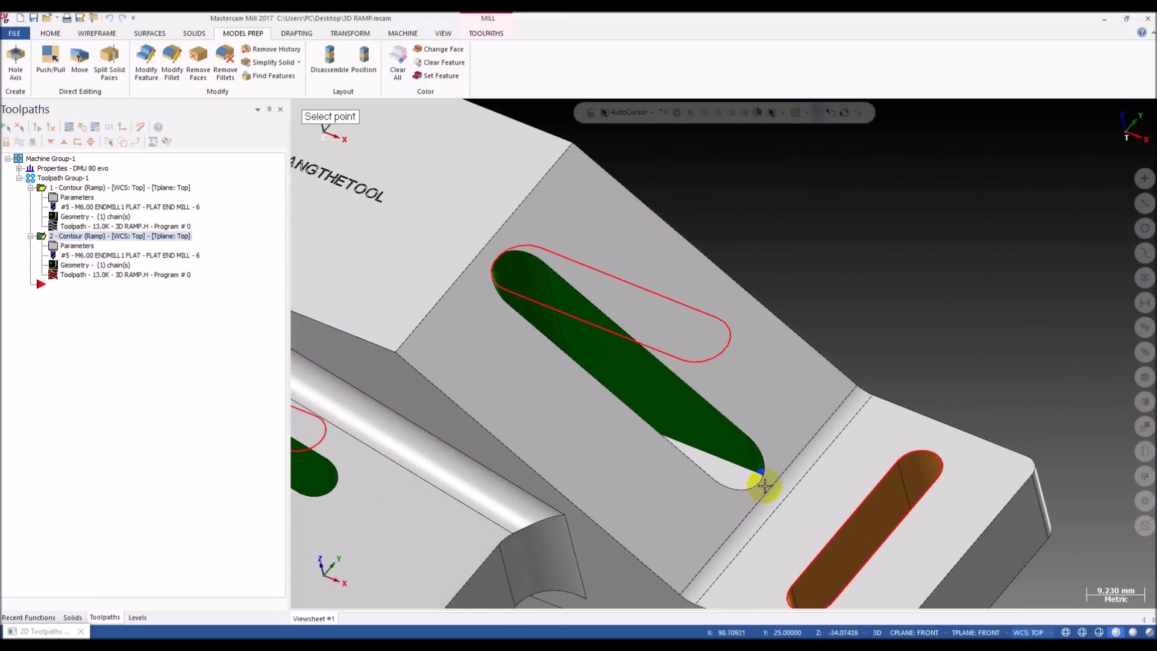
click(757, 470)
click(684, 557)
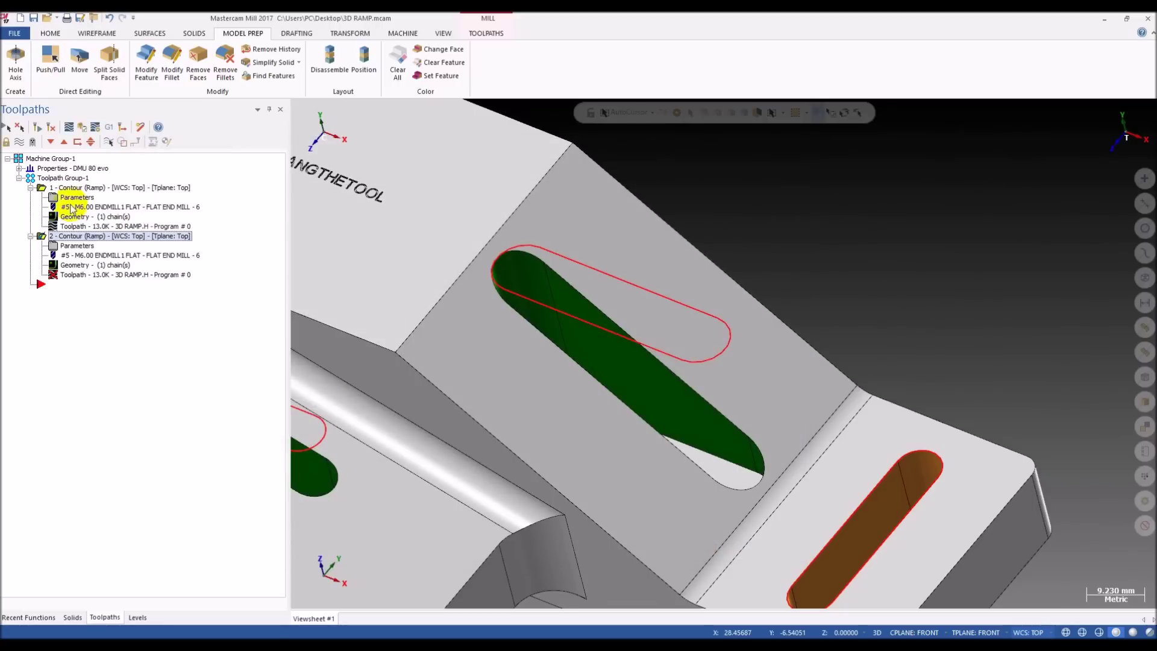
click(38, 127)
scroll(440, 297, down, 3)
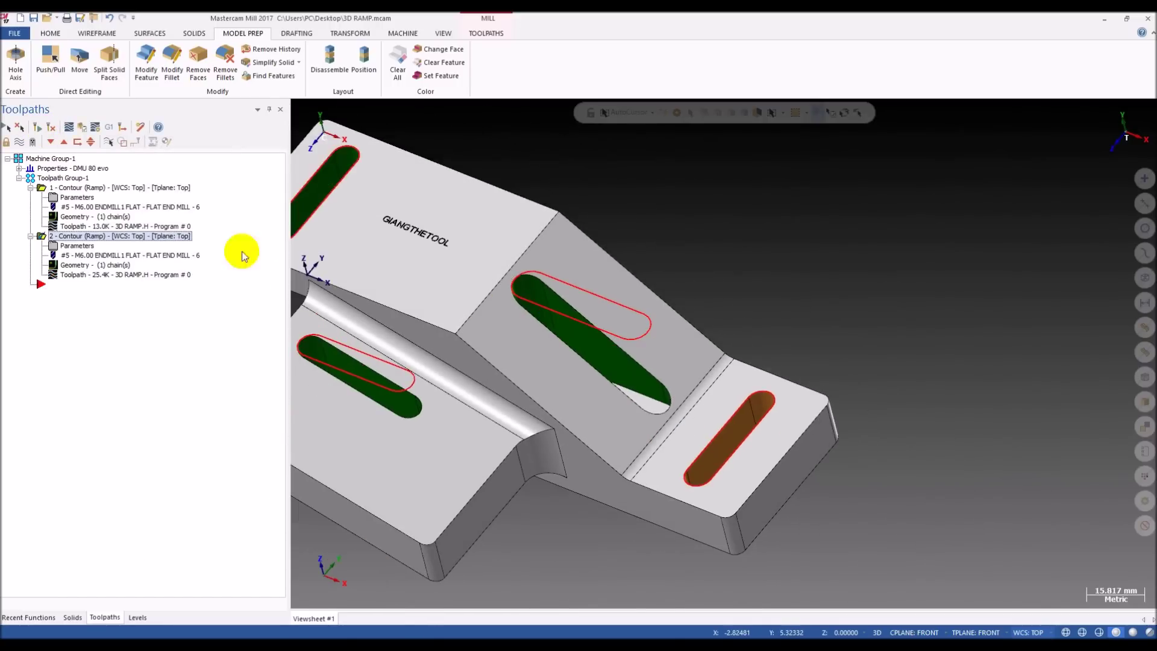
- Backplot the second Contour (Ramp) toolpath in wireframe display, advancing the tool partway through its ramp passes
click(82, 281)
middle_drag(677, 253, 577, 313)
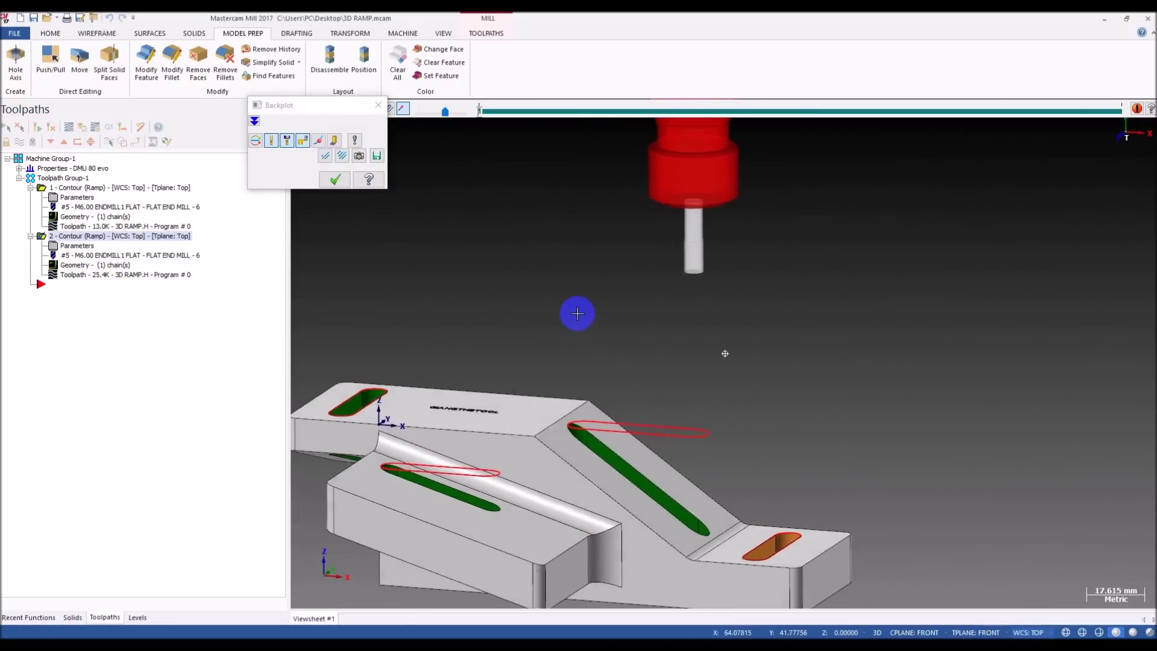
key(alt+s)
mouse_move(617, 356)
middle_down()
mouse_move(570, 245)
mouse_move(489, 128)
middle_up()
drag(479, 112, 884, 204)
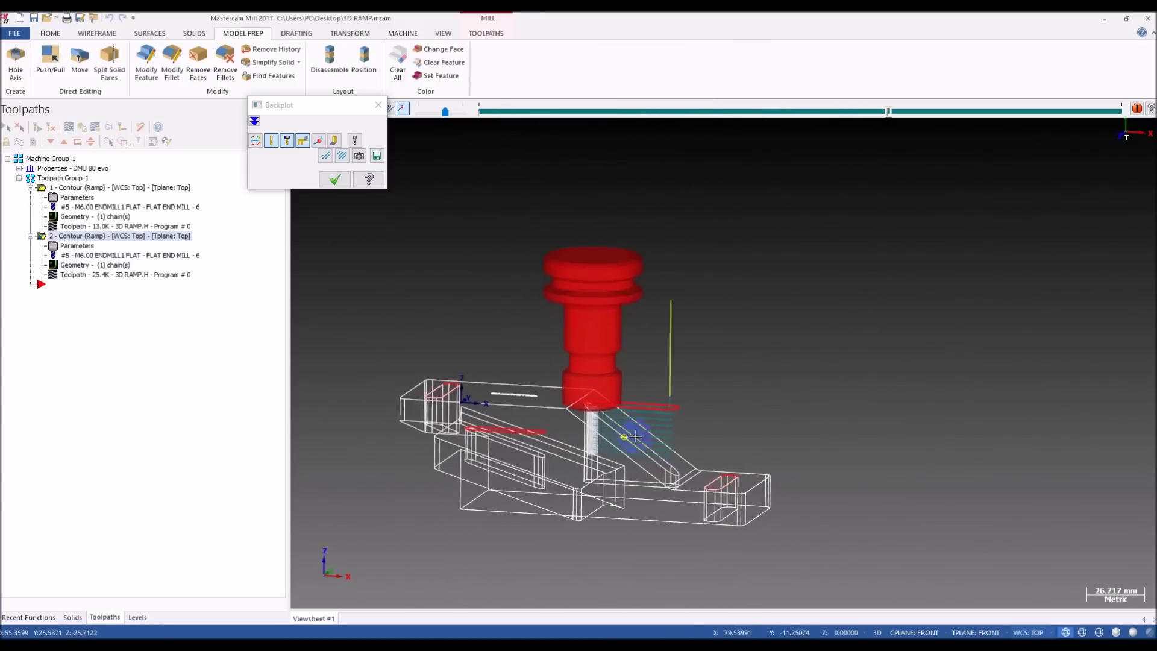
- Examine the partial ramp passes around the inclined face's slot, alternating shaded and wireframe display
scroll(632, 395, up, 2)
mouse_move(620, 391)
middle_down()
mouse_move(597, 387)
mouse_move(617, 386)
mouse_move(606, 389)
mouse_move(620, 404)
mouse_move(603, 446)
mouse_move(618, 446)
mouse_move(620, 482)
mouse_move(571, 413)
mouse_move(651, 382)
mouse_move(668, 389)
mouse_move(670, 378)
middle_up()
key(alt+s)
key(alt+s)
scroll(621, 483, down, 1)
key(alt+s)
scroll(545, 333, down, 1)
scroll(544, 333, up, 3)
middle_drag(726, 354, 717, 376)
scroll(633, 412, down, 1)
middle_drag(634, 412, 702, 349)
scroll(620, 400, down, 1)
scroll(620, 400, up, 2)
- From the Front view, compare the ramp passes above the sloped surface with the inclined face's profile
key(alt+2)
scroll(672, 290, up, 5)
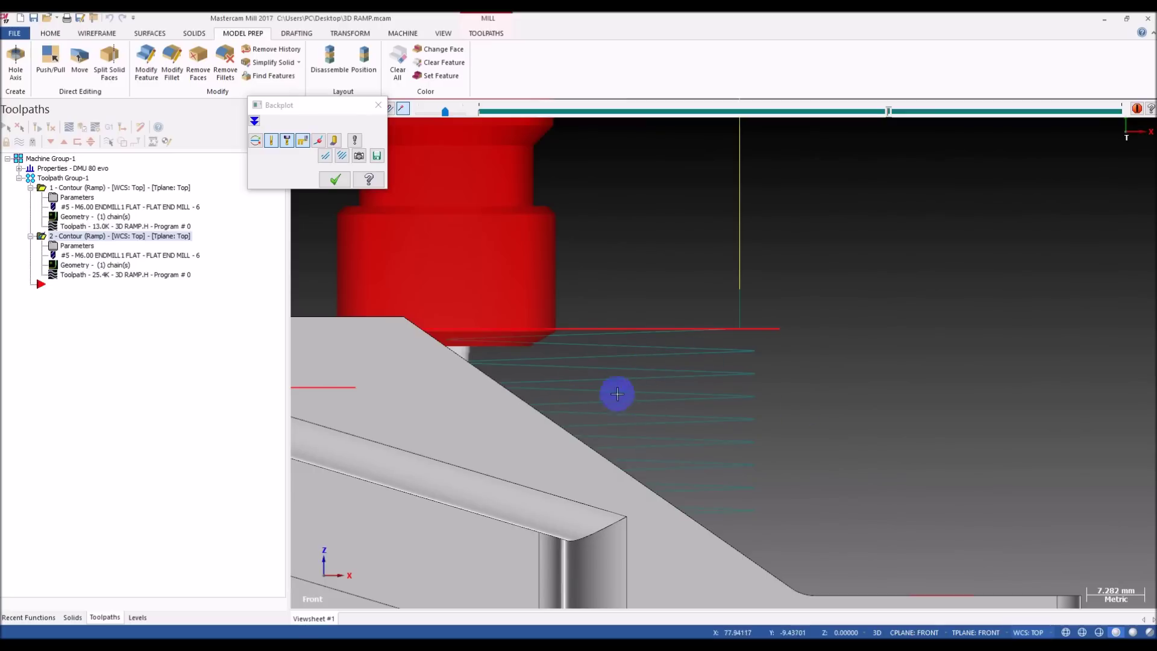
scroll(617, 393, down, 2)
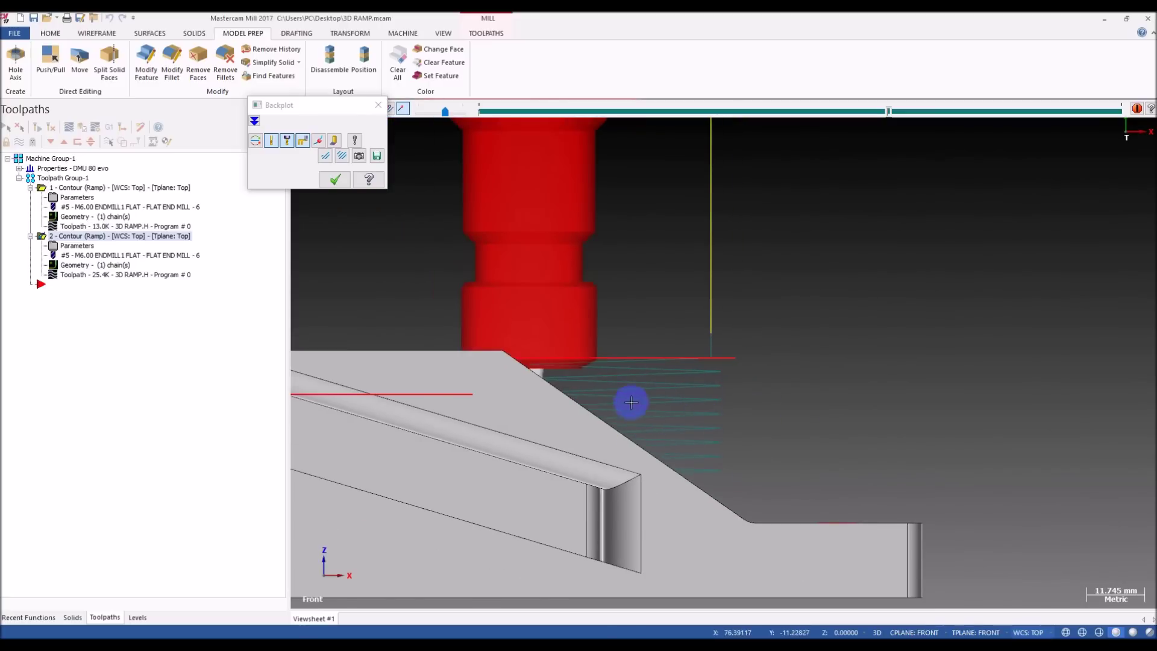
scroll(682, 414, up, 1)
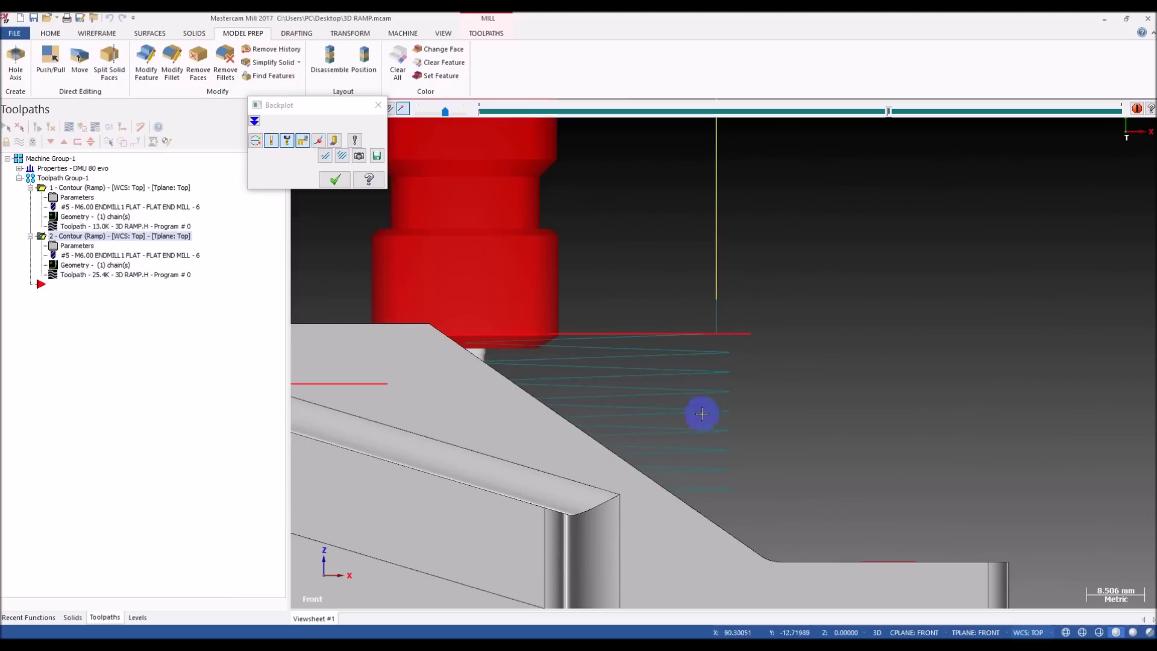
scroll(687, 389, down, 1)
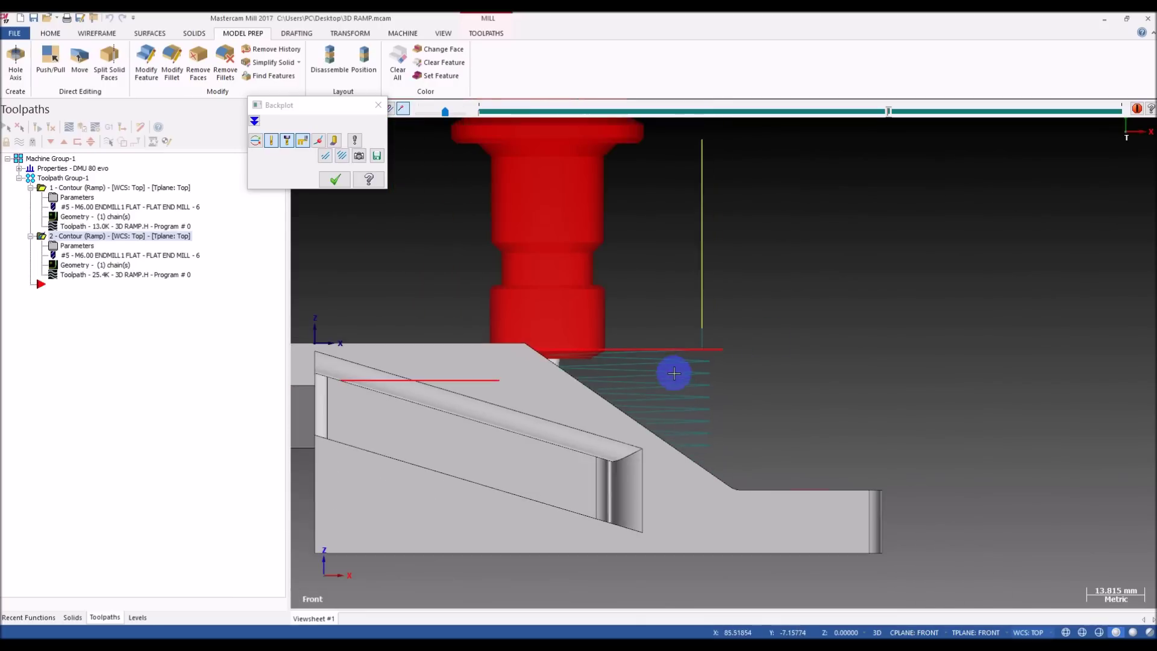
scroll(868, 152, up, 1)
- Advance the backplot near its end and check the tool position at the lower end of the inclined slot
drag(889, 111, 1078, 132)
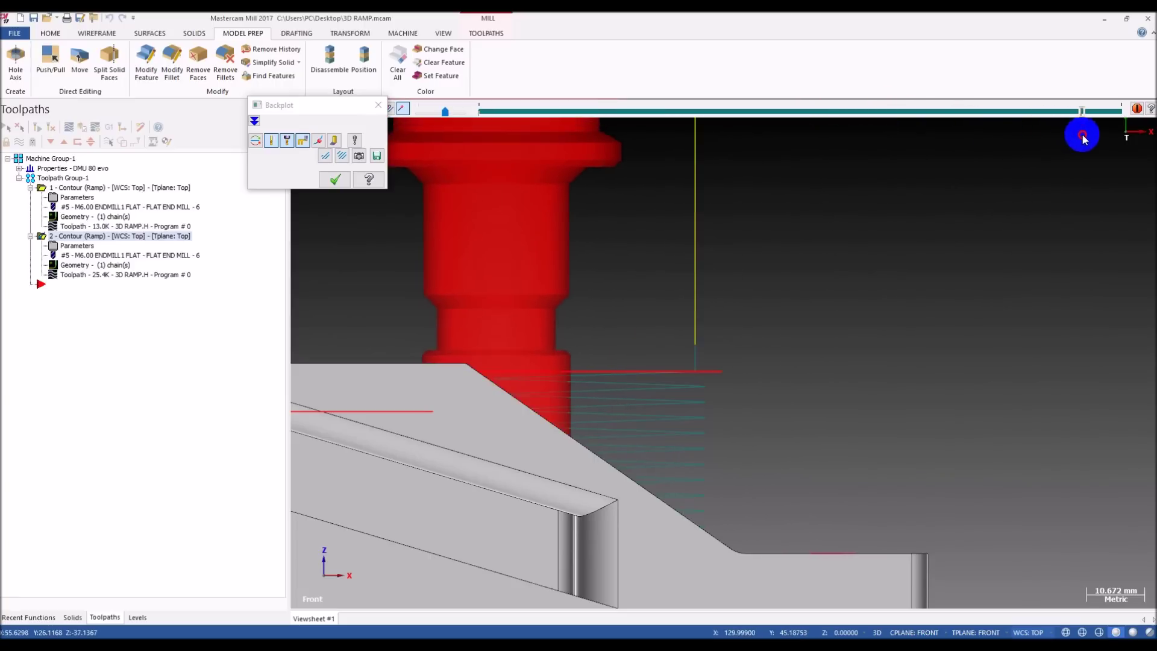
scroll(676, 434, down, 2)
scroll(628, 402, down, 1)
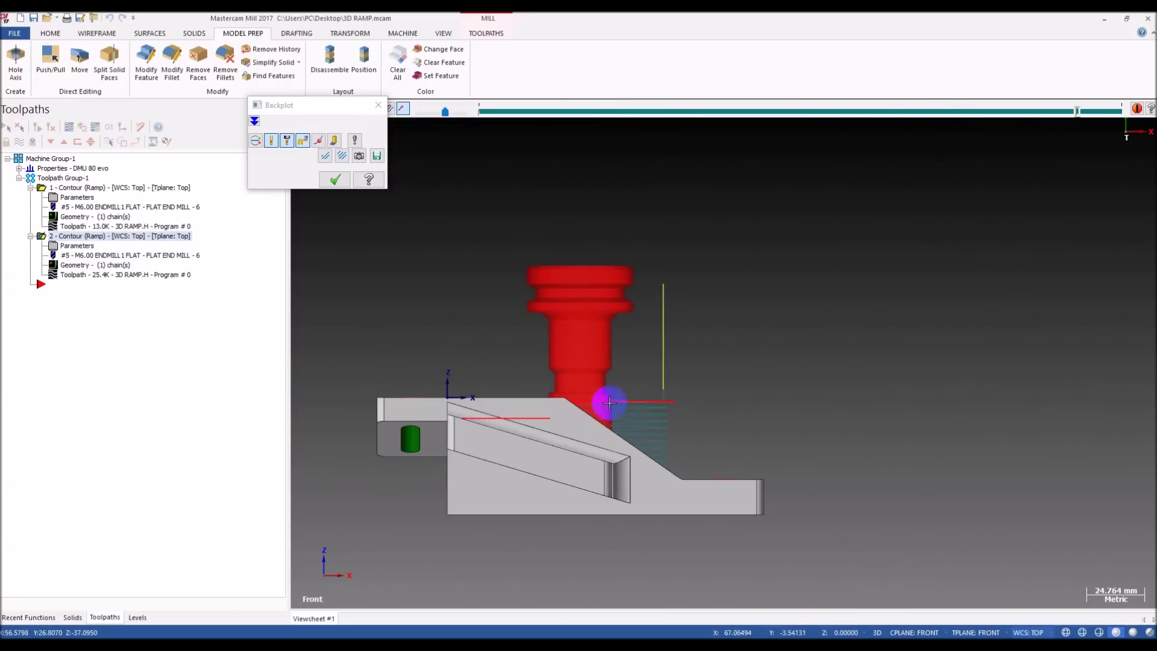
middle_drag(659, 406, 897, 199)
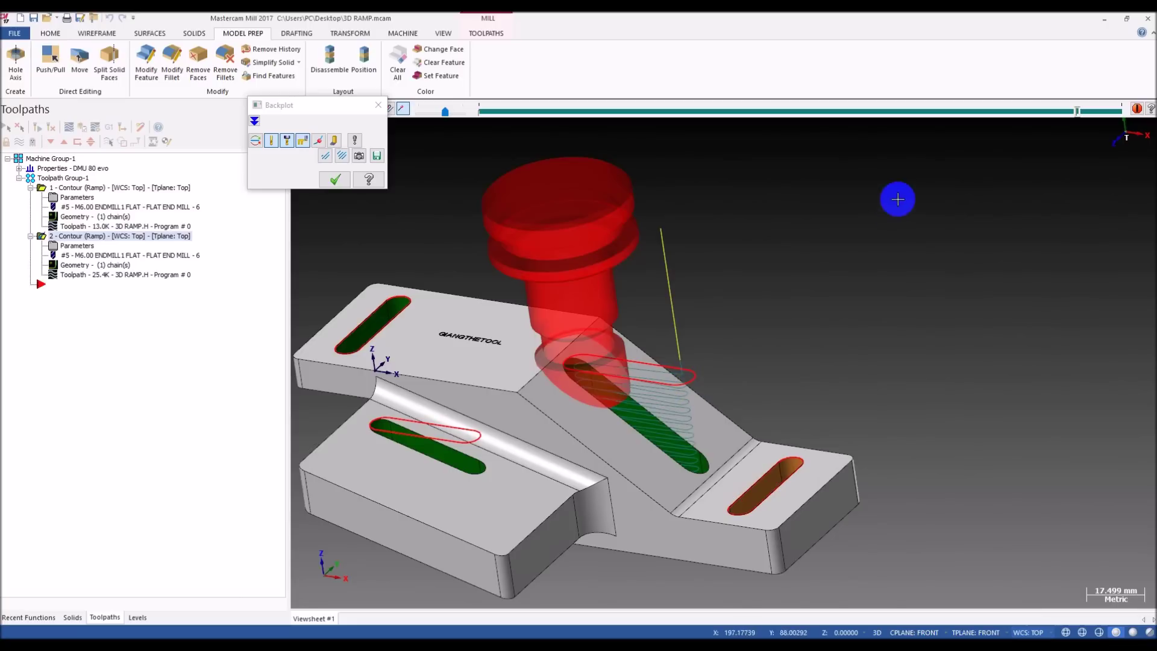
drag(1076, 114, 1058, 164)
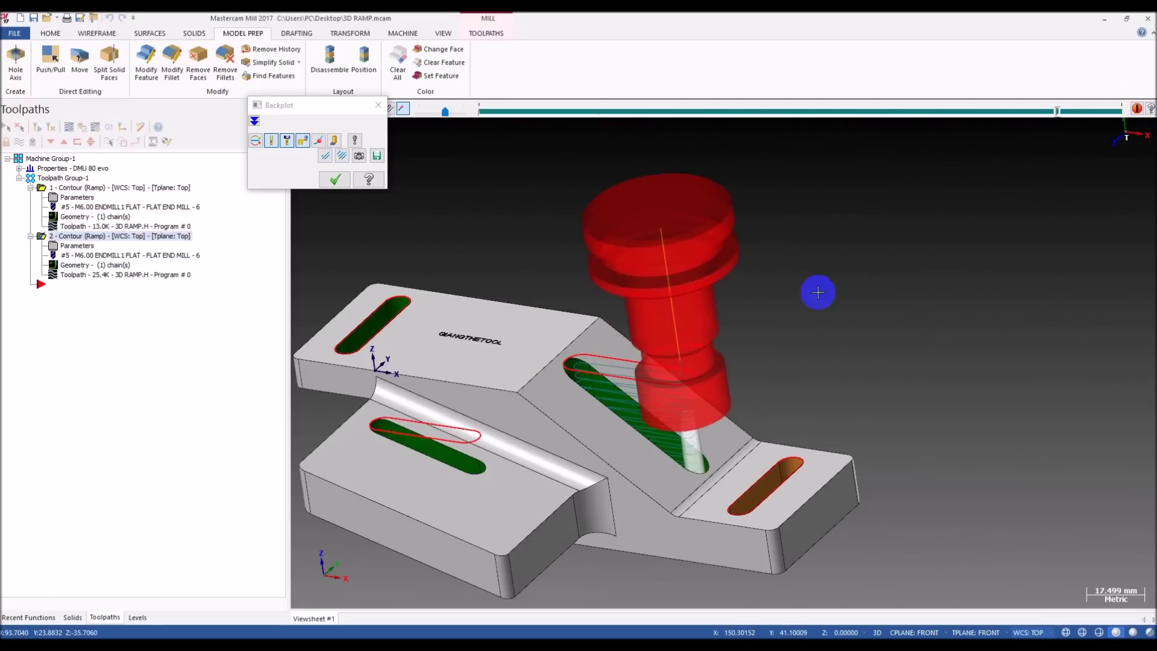
- Examine the tool and its passes in the air above the inclined slot from several angles, and close the backplot
scroll(661, 400, up, 5)
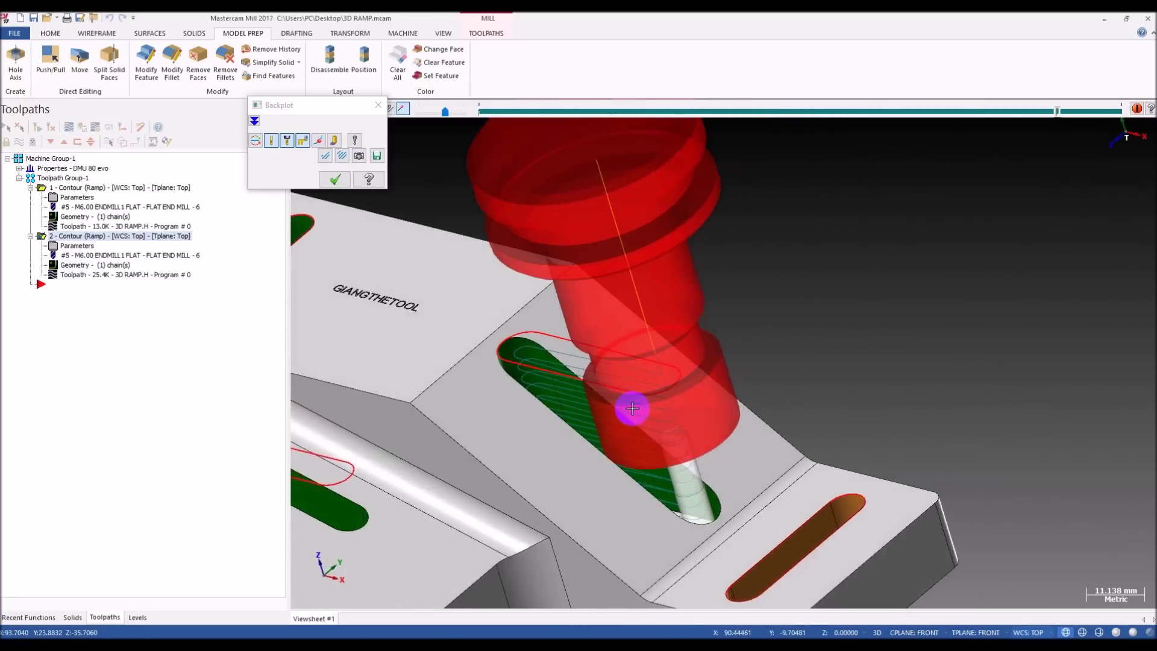
scroll(636, 407, down, 5)
scroll(684, 361, up, 7)
middle_drag(674, 374, 793, 364)
scroll(765, 258, down, 6)
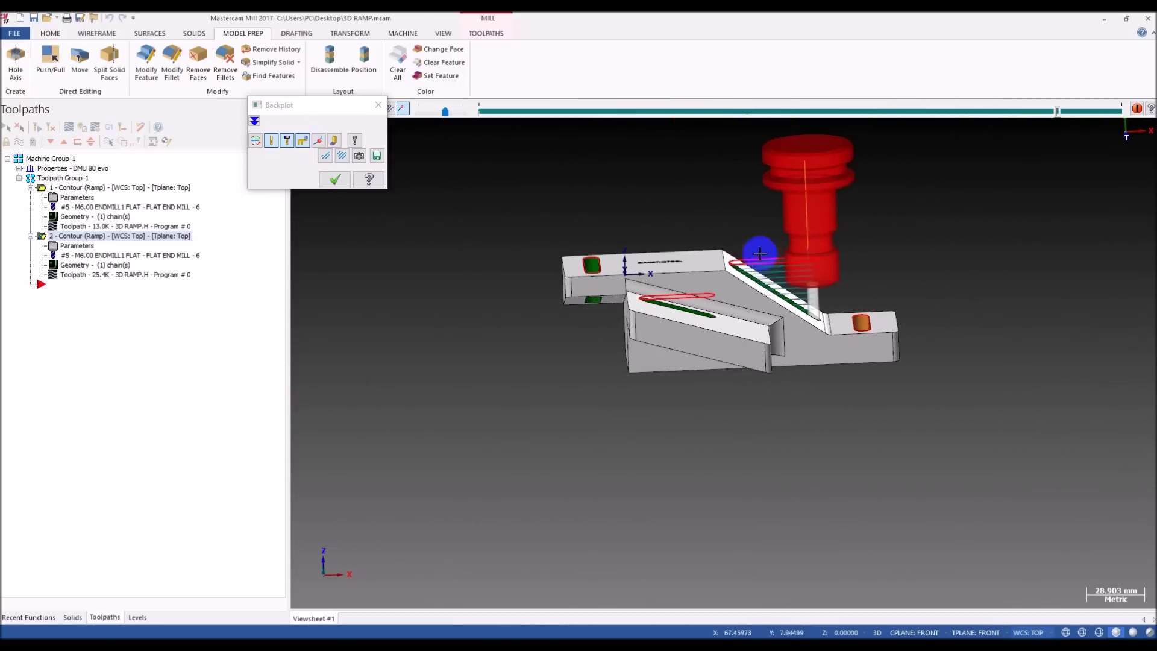
scroll(765, 258, up, 3)
middle_drag(761, 272, 722, 289)
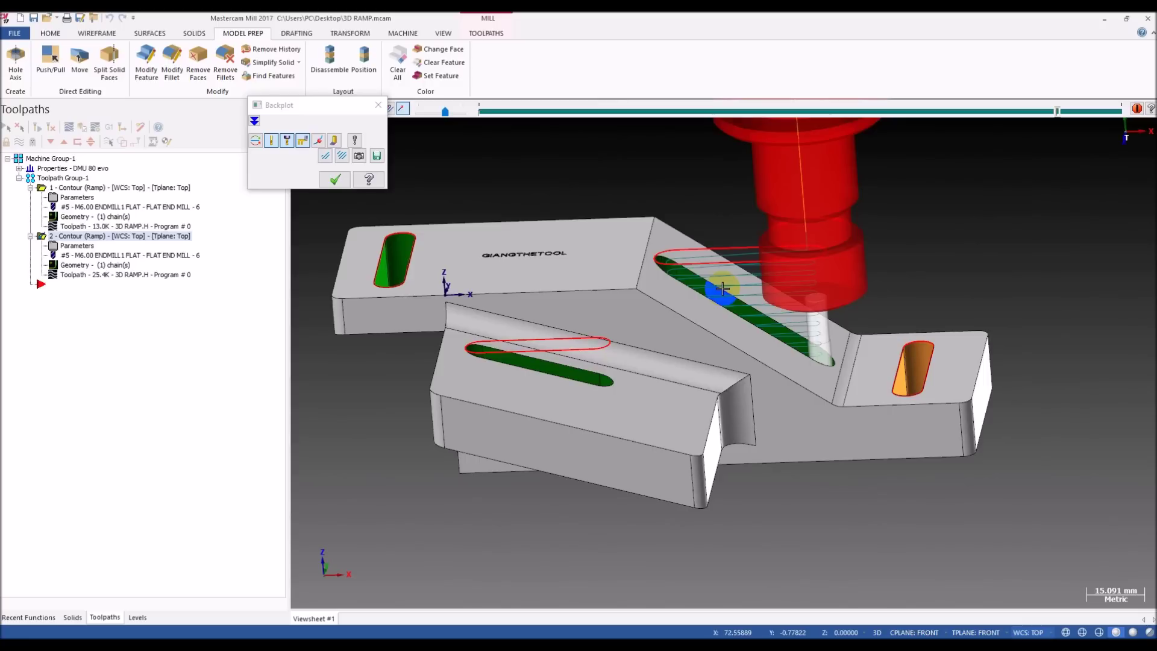
scroll(723, 288, up, 2)
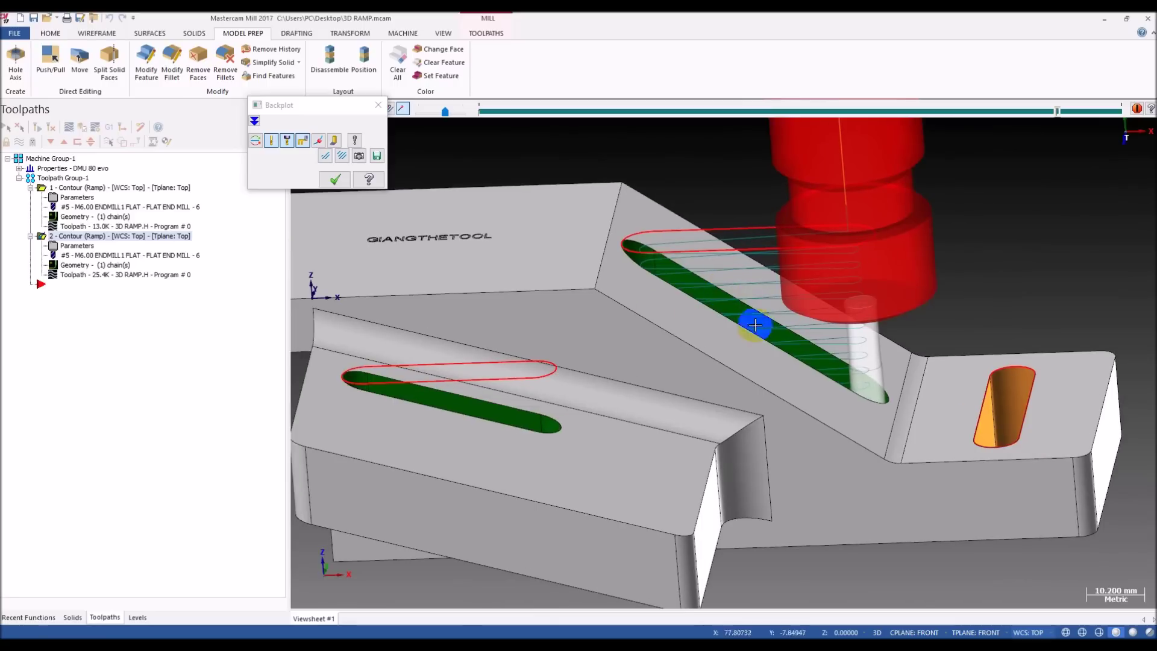
middle_drag(748, 309, 820, 269)
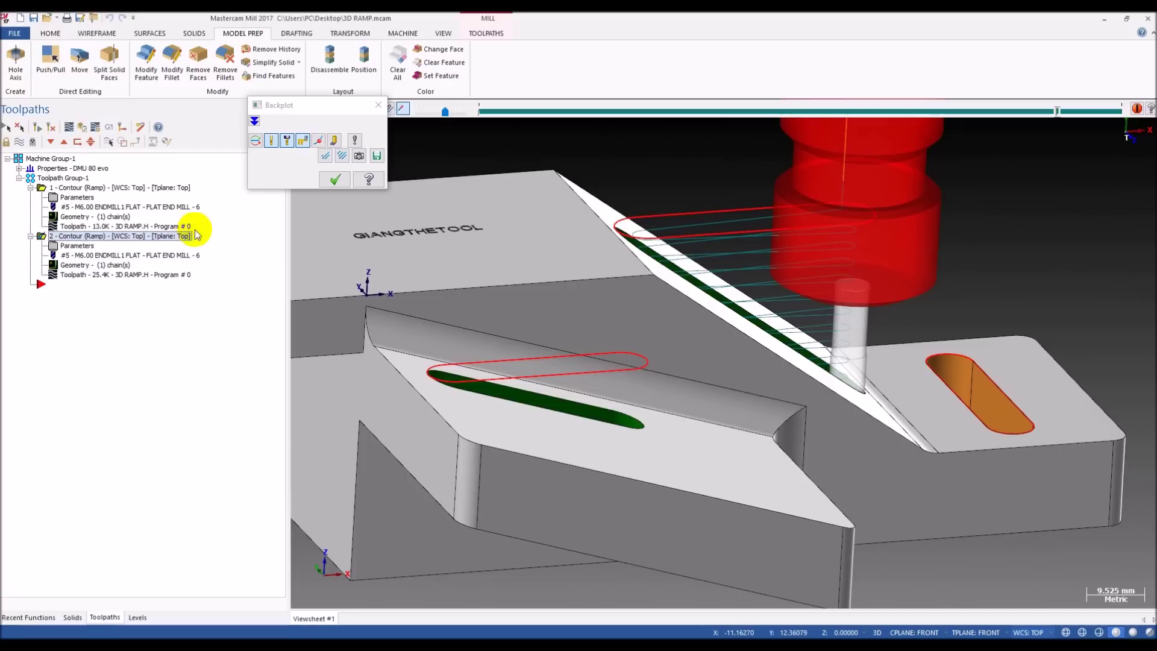
key(Escape)
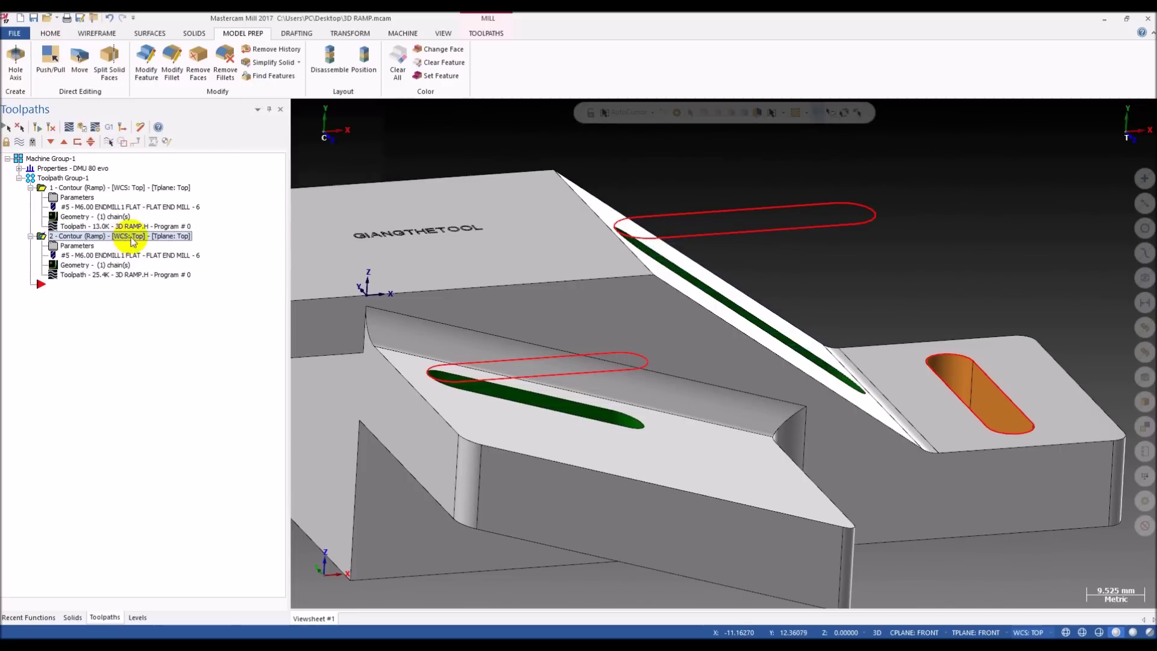
- Review the second operation's linking and cut parameters, leaving the settings unchanged
click(83, 245)
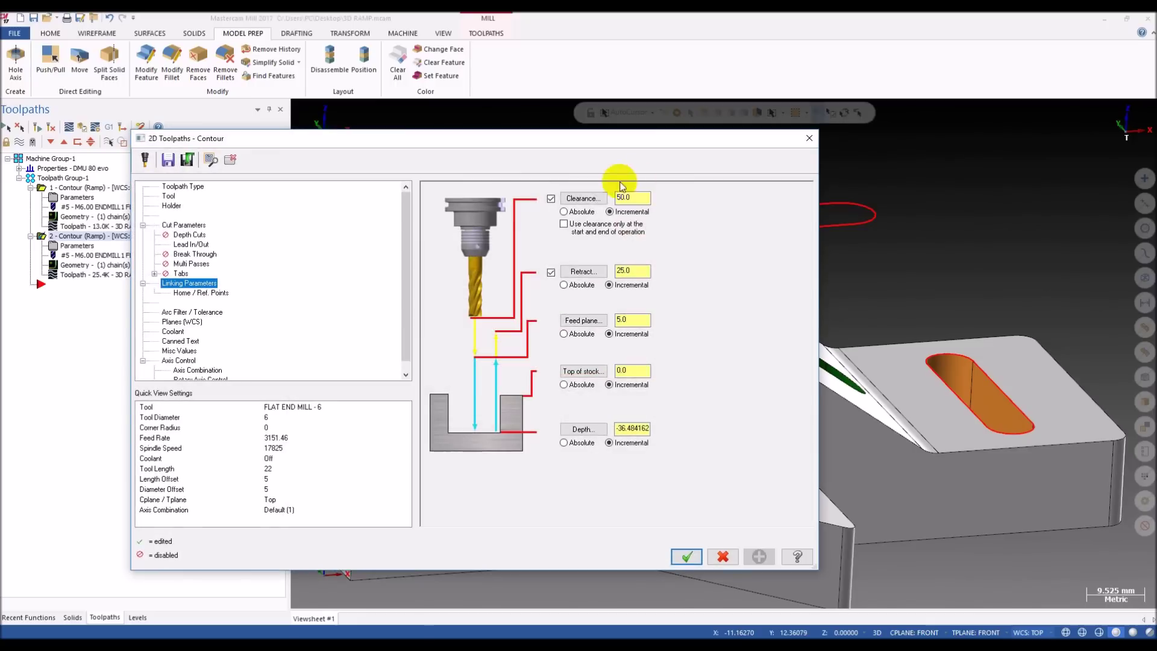
click(184, 225)
key(Escape)
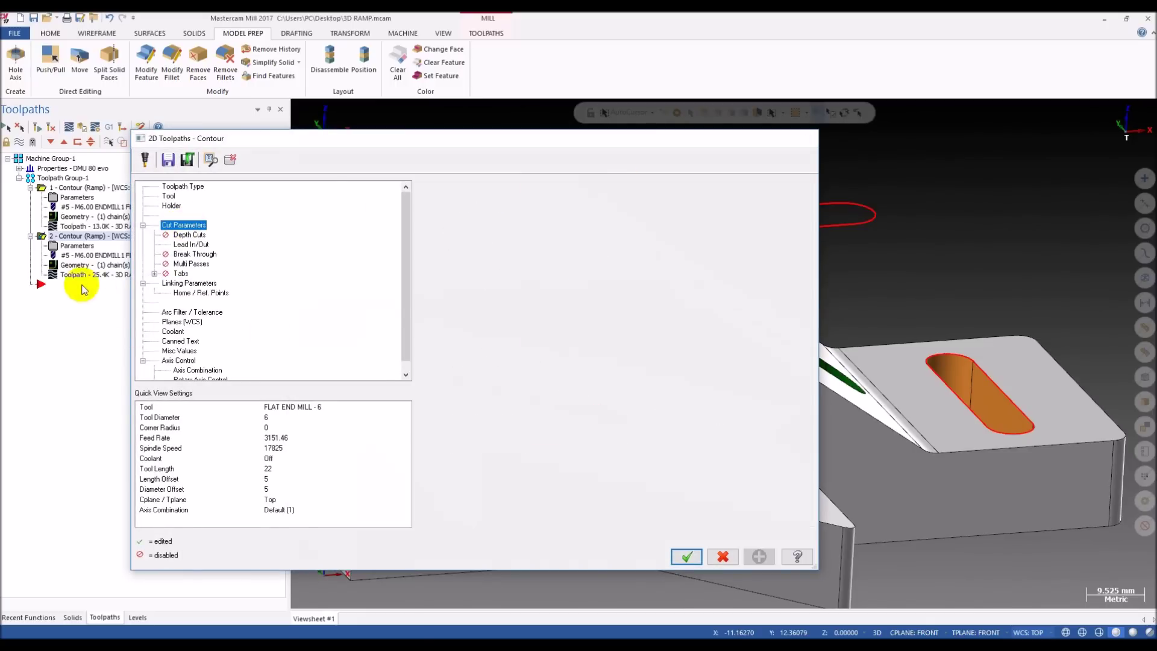
- Replay part of the second operation's backplot, close it, and examine the part with its three slots still to compare
click(79, 277)
drag(480, 113, 751, 122)
middle_drag(765, 277, 808, 297)
scroll(779, 261, down, 2)
scroll(779, 260, down, 1)
key(Escape)
middle_drag(628, 286, 551, 255)
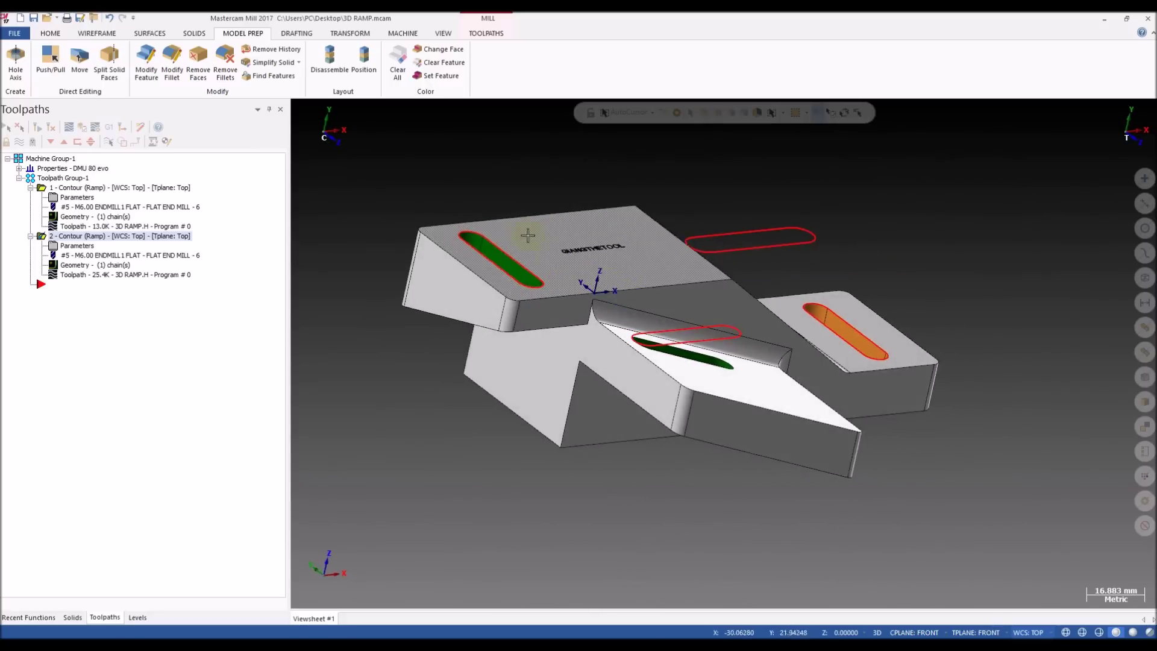
scroll(545, 252, up, 5)
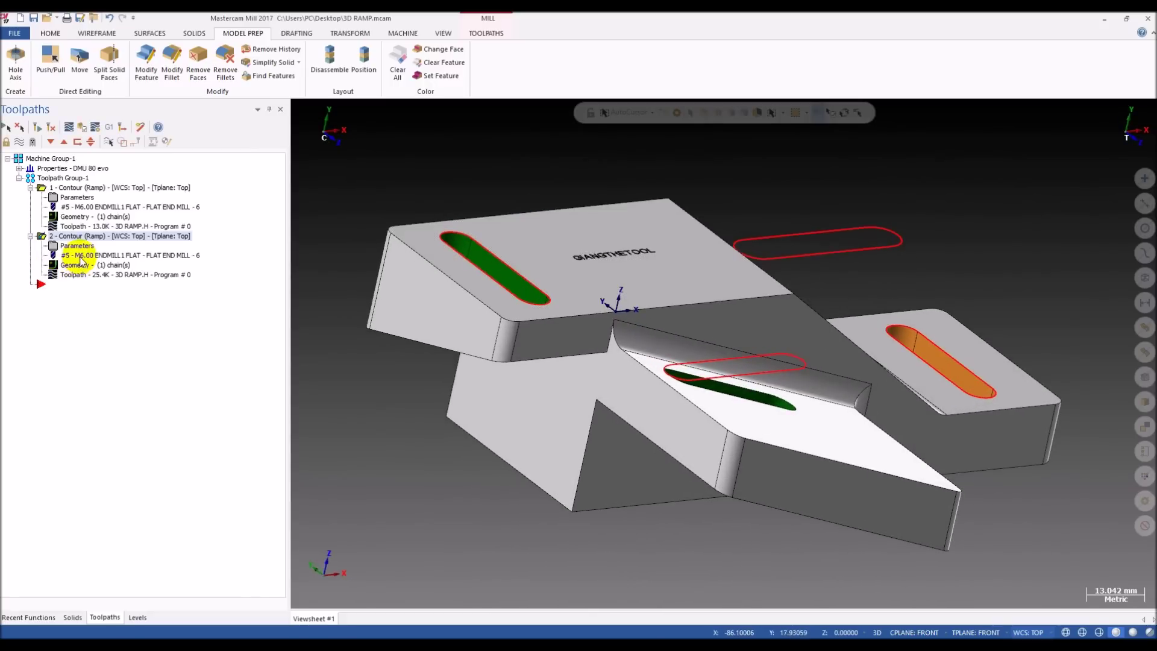
- Paste a copy of the Contour (Ramp) operation and rechain it to the slot beside the GIANGTHETOOL text
key(ctrl+v)
click(87, 313)
right_click(346, 150)
click(369, 181)
click(515, 275)
click(196, 460)
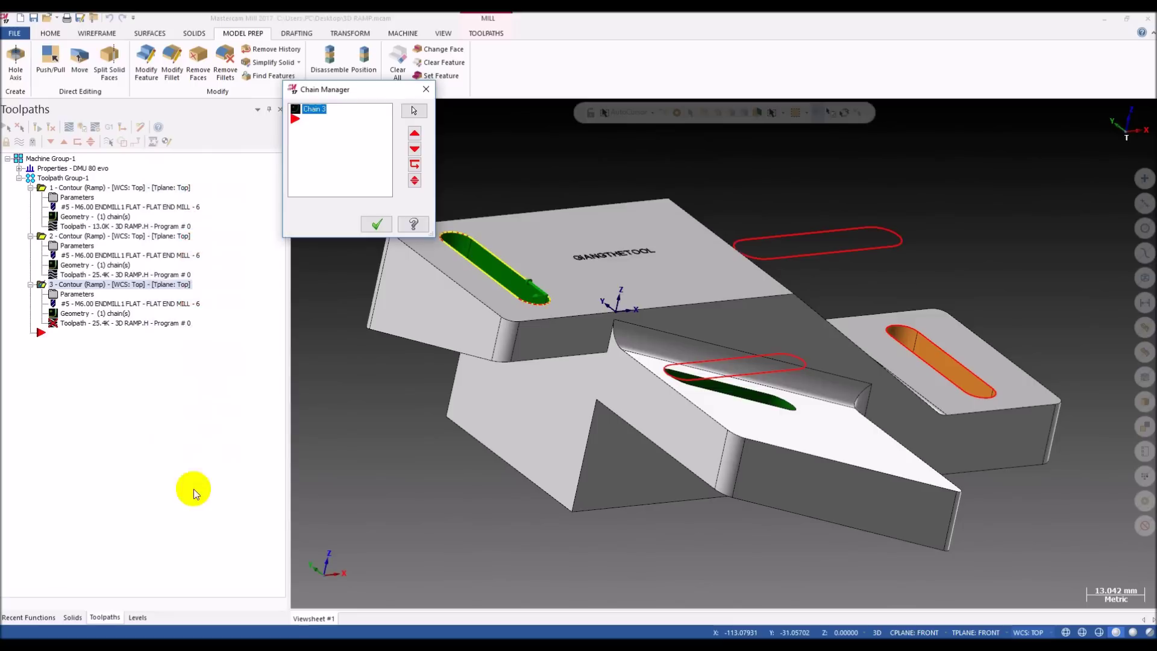
click(376, 224)
- Pick the low end of the slot's underside as depth reference, then set the third operation's incremental depth to -24
click(77, 293)
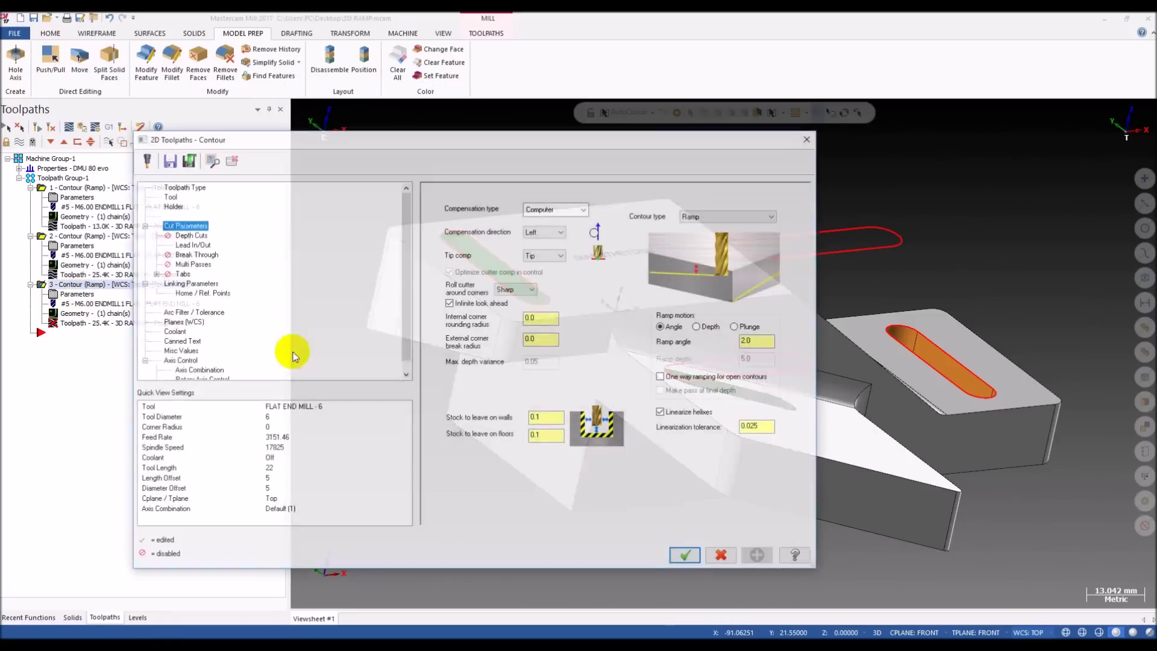
click(170, 283)
click(579, 439)
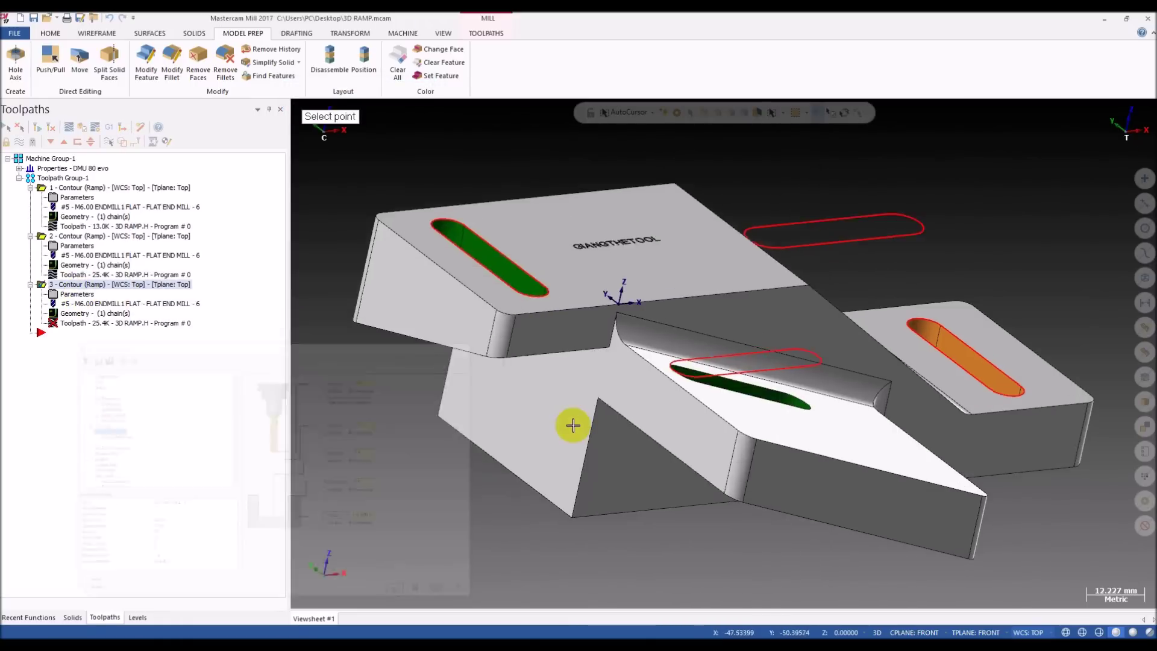
scroll(426, 379, up, 3)
click(404, 349)
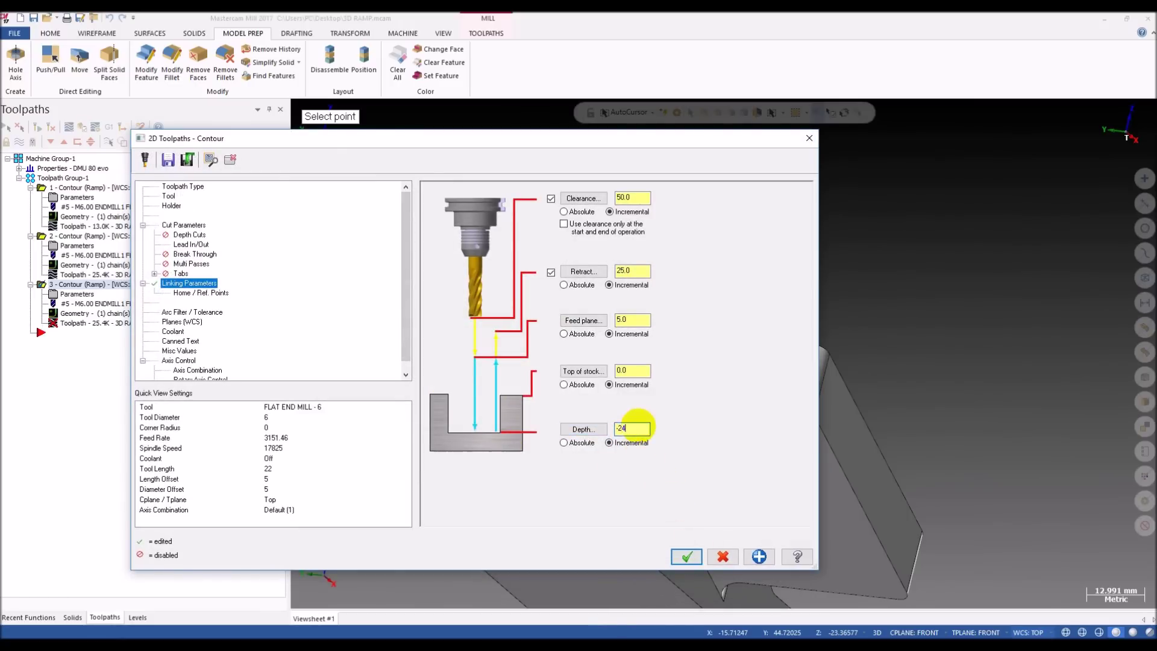
text(-24)
click(686, 556)
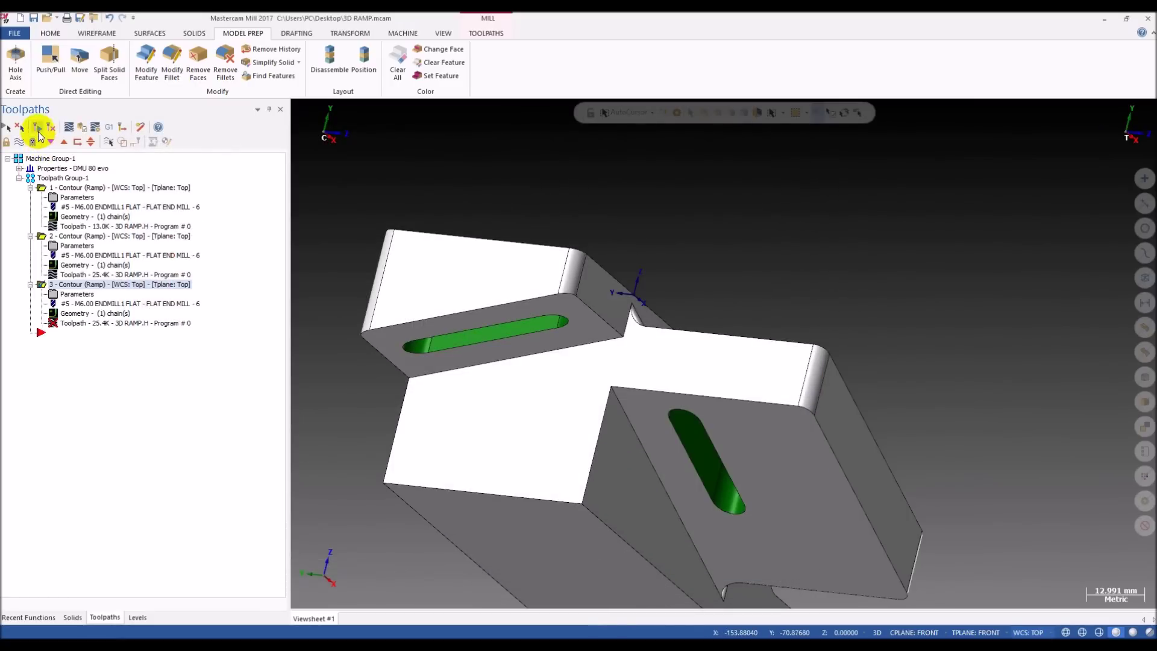
- Regenerate the third operation and advance its backplot through the ramp passes to near the end
click(73, 323)
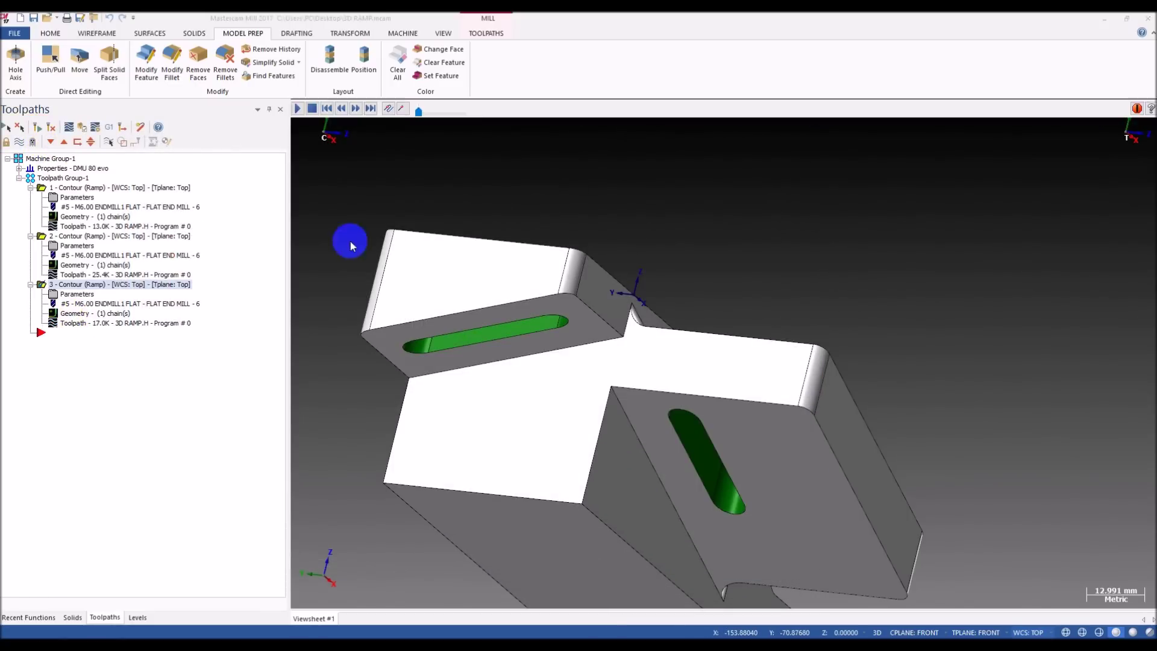
drag(479, 111, 583, 112)
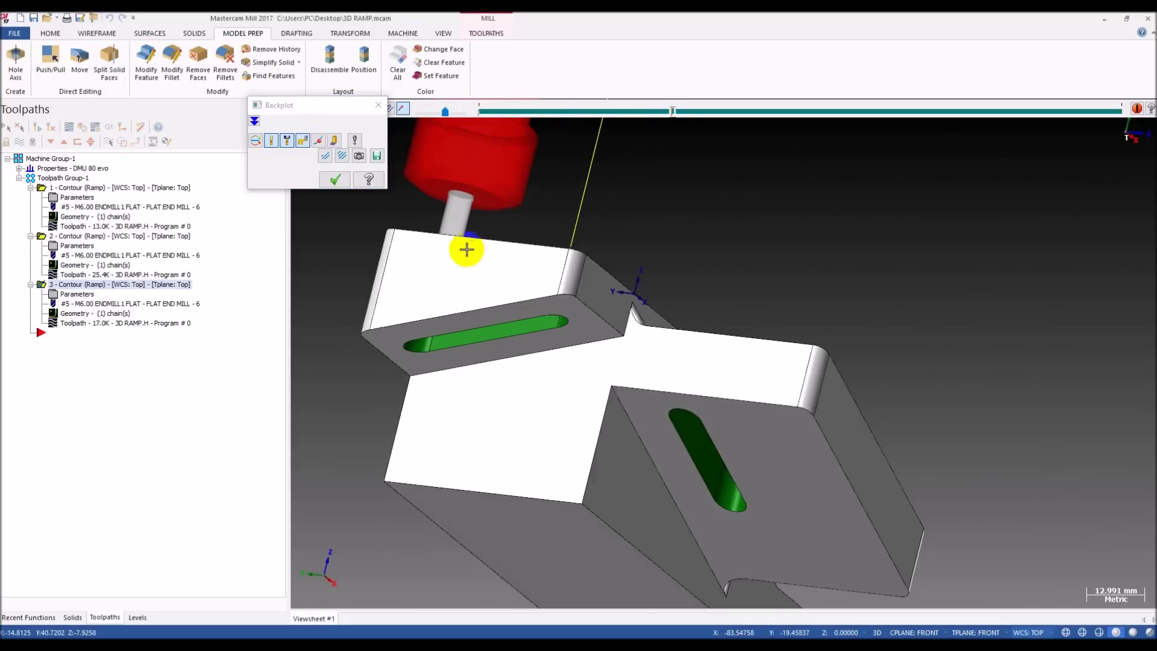
scroll(470, 249, up, 3)
mouse_move(473, 247)
middle_down()
mouse_move(580, 276)
mouse_move(455, 253)
mouse_move(563, 273)
mouse_move(618, 156)
middle_up()
drag(683, 114, 1100, 139)
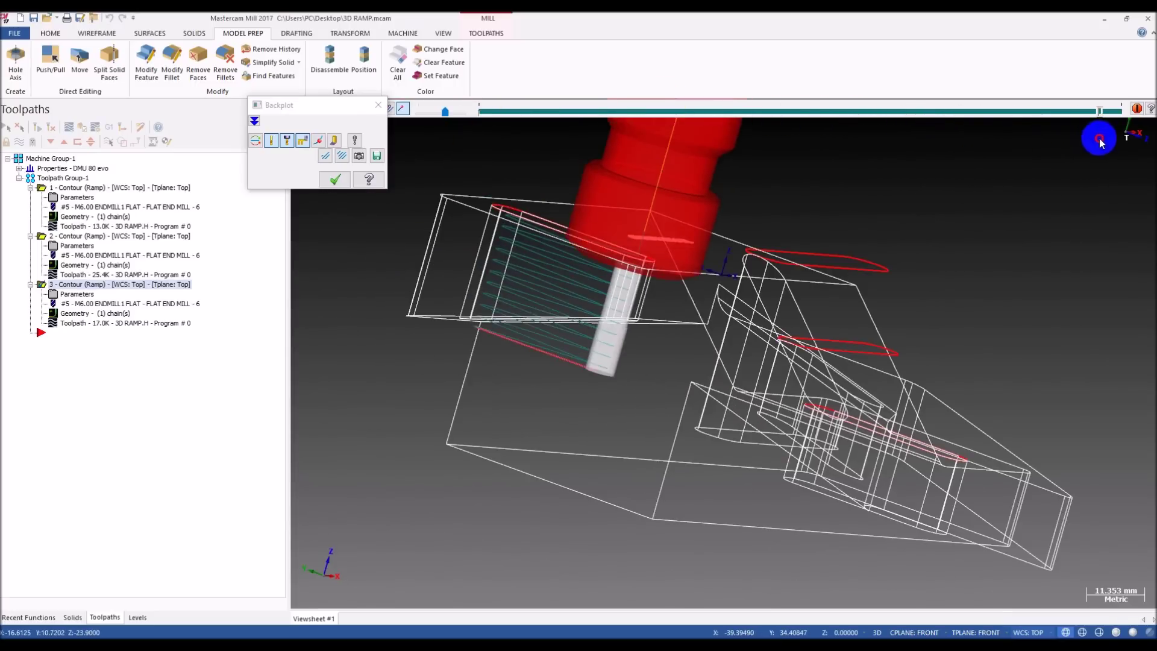
- Shade the part and check how far the tool and its ramp passes extend below the block's sloped underside
key(alt+s)
scroll(609, 349, up, 3)
mouse_move(558, 359)
middle_down()
mouse_move(666, 355)
mouse_move(578, 348)
middle_up()
scroll(712, 332, down, 3)
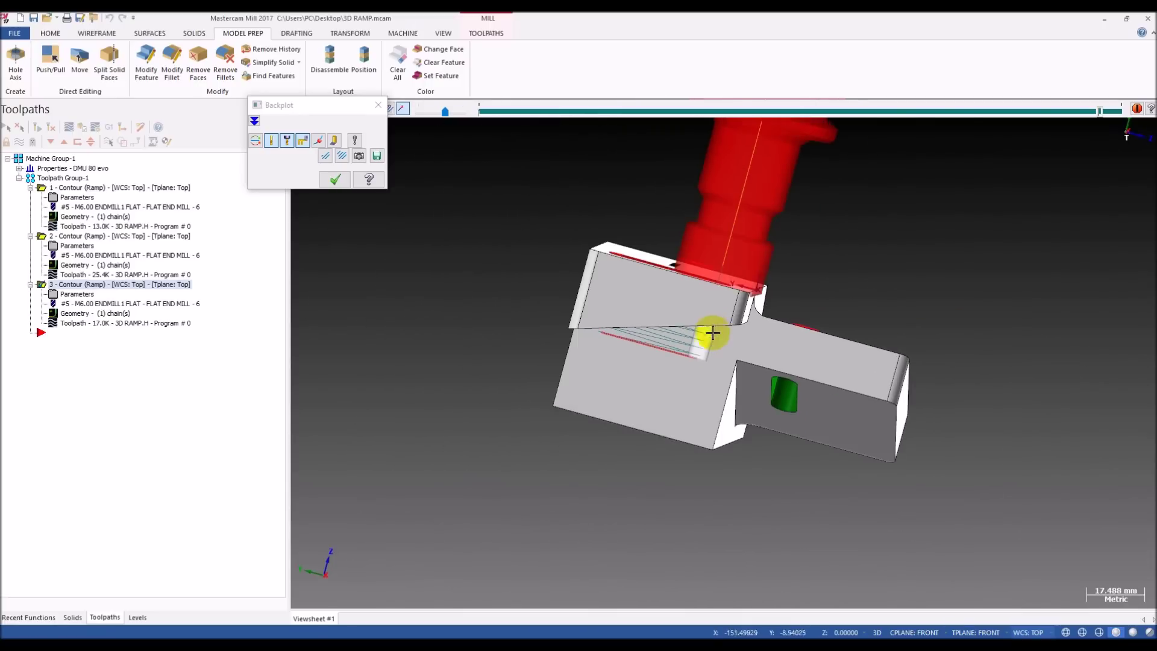
middle_drag(793, 341, 641, 315)
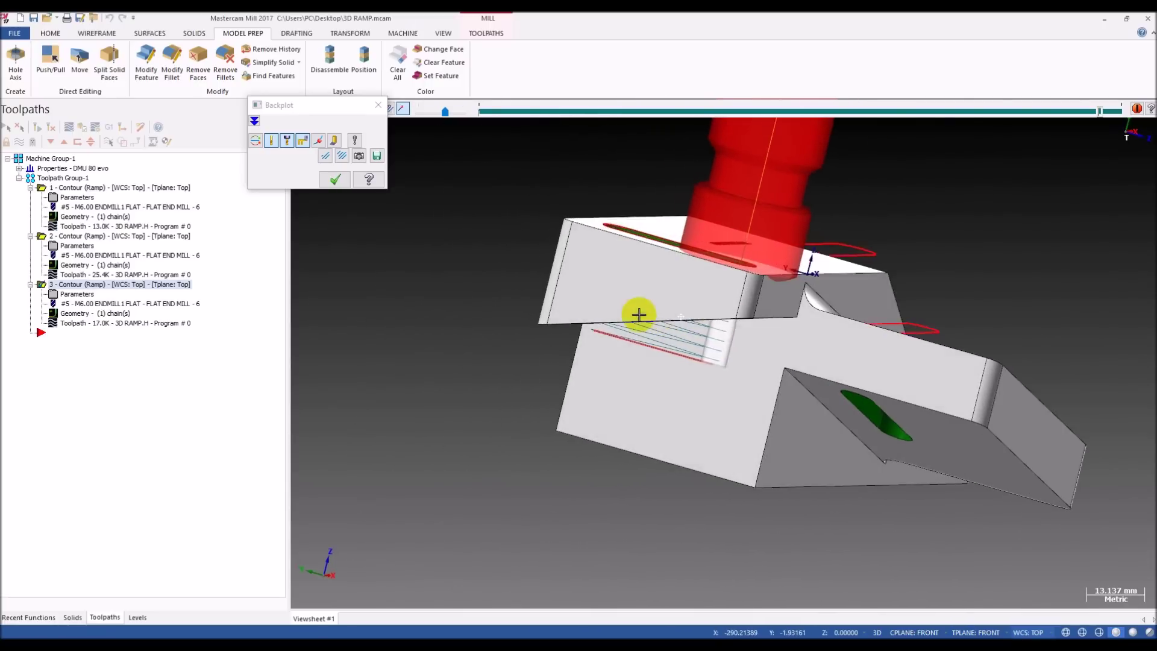
- Inspect the lowest ramp passes against the slot's opening in the underside from close up, and close the backplot
scroll(715, 344, up, 3)
middle_drag(716, 343, 635, 315)
scroll(620, 324, down, 3)
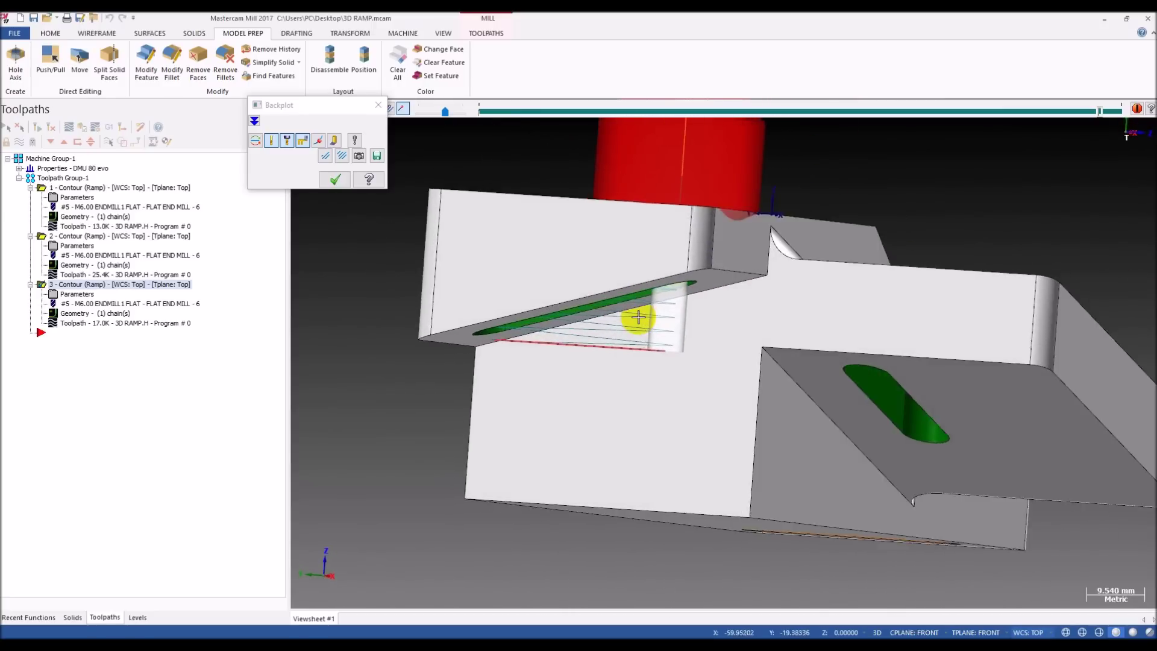
scroll(725, 321, up, 2)
middle_drag(725, 321, 516, 277)
scroll(573, 352, down, 2)
key(Escape)
- Paste a fourth Contour (Ramp) operation and rechain it to the flat slot outline above the front block's sloped face
scroll(596, 255, down, 2)
key(alt+1)
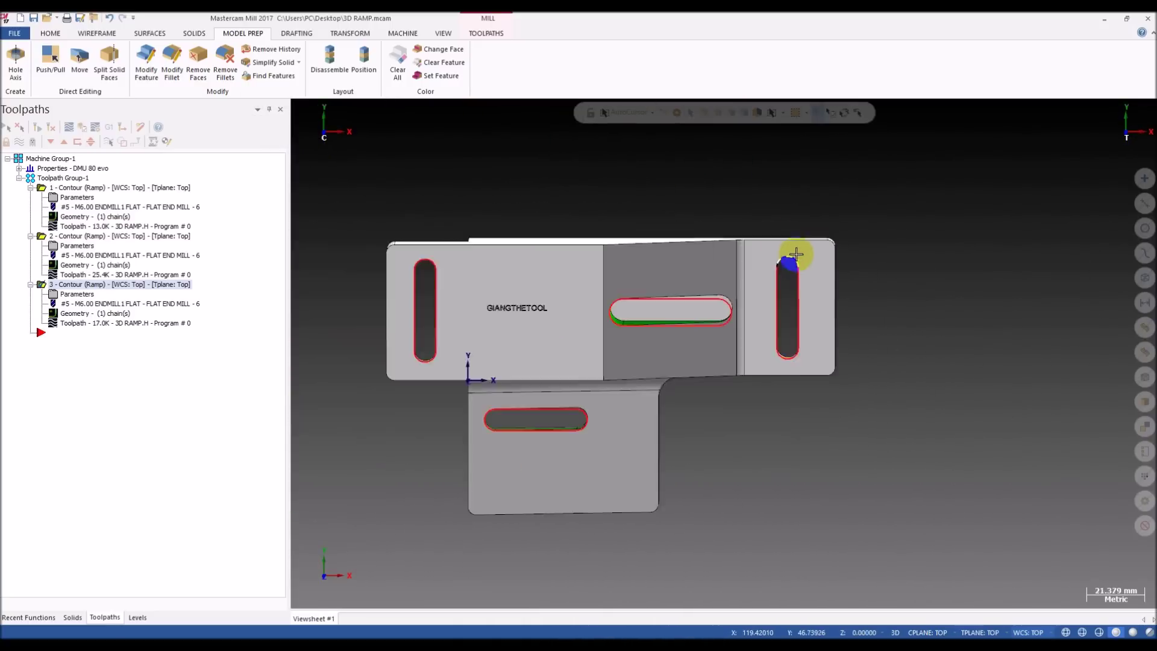
middle_drag(795, 254, 587, 305)
scroll(666, 351, up, 4)
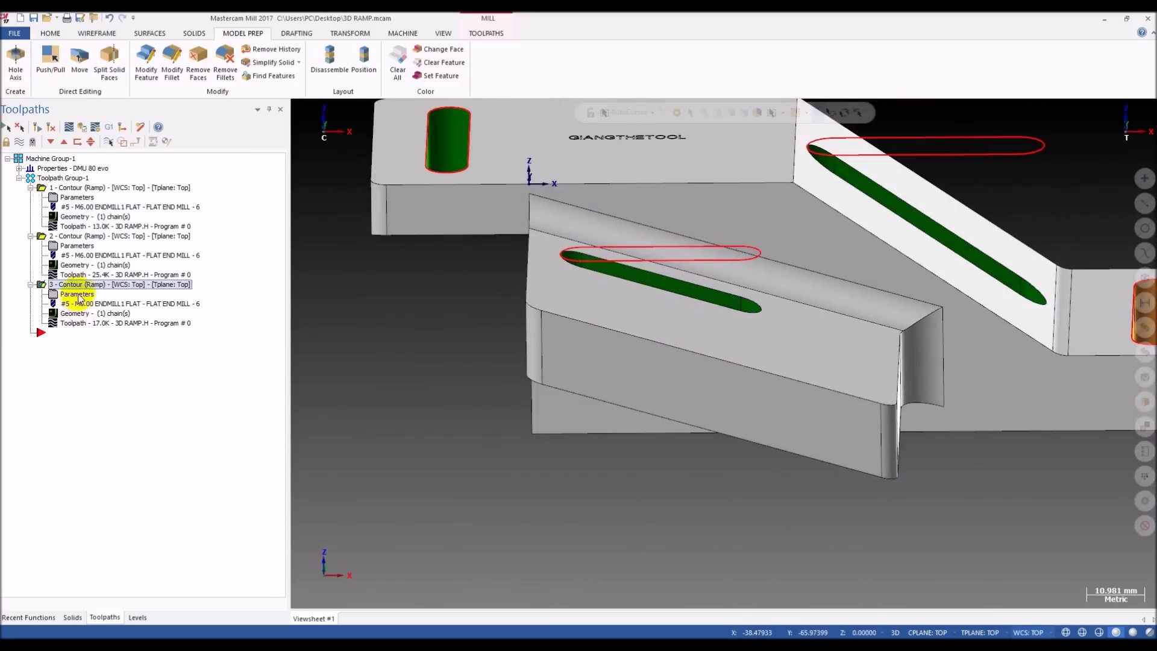
key(ctrl+v)
click(92, 361)
right_click(353, 145)
click(400, 196)
click(697, 249)
click(204, 434)
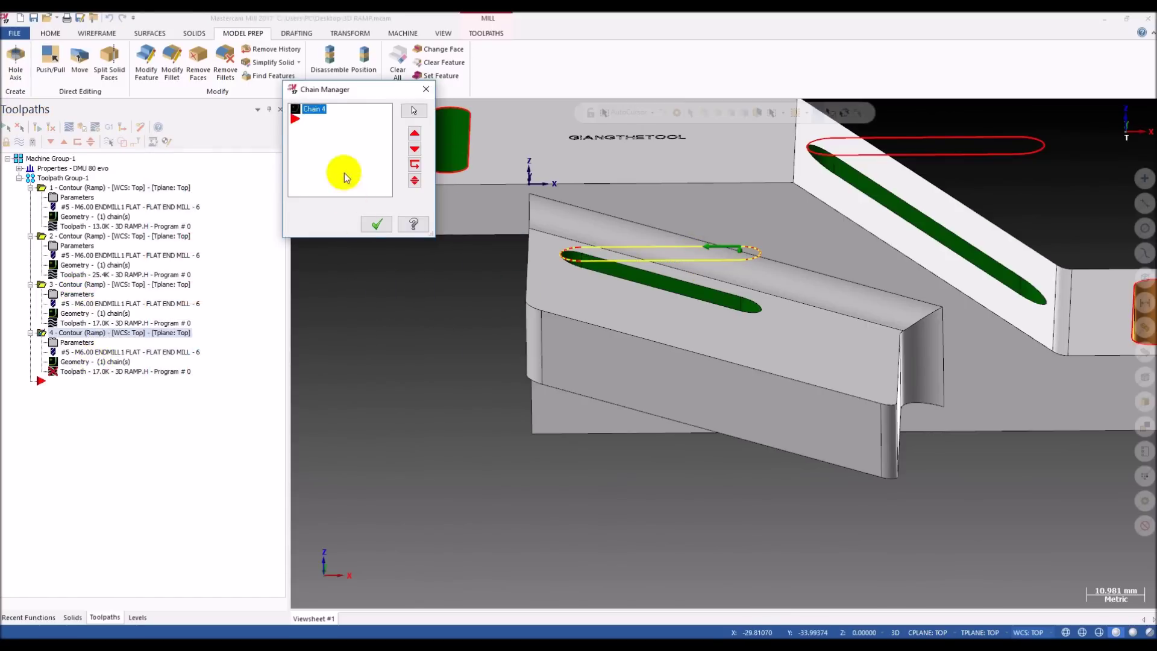
click(369, 231)
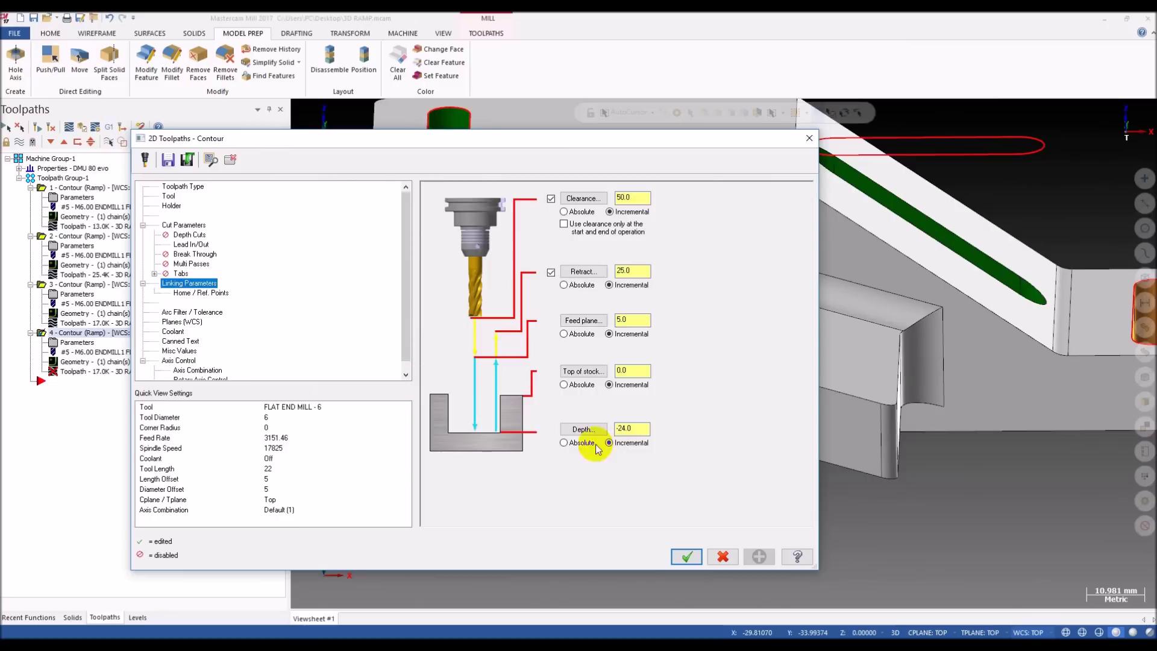
- Take the fourth operation's incremental depth from the lowest end of the front slot's bottom edge, and regenerate the toolpath
click(587, 430)
scroll(840, 392, up, 3)
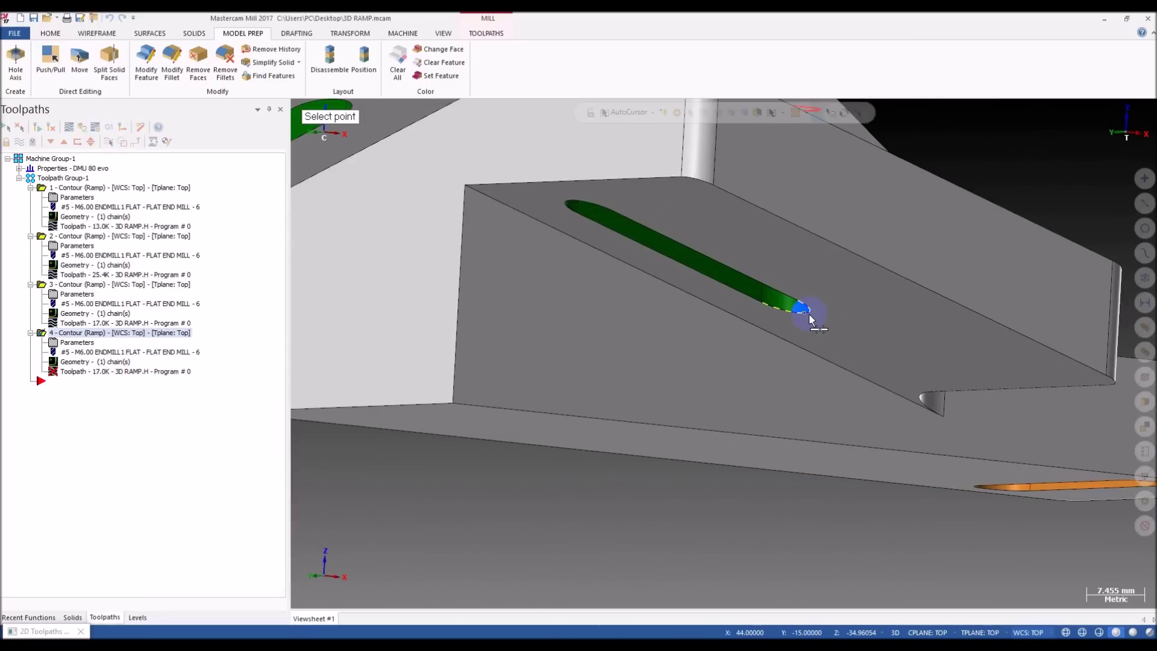
scroll(808, 312, up, 4)
scroll(803, 312, up, 2)
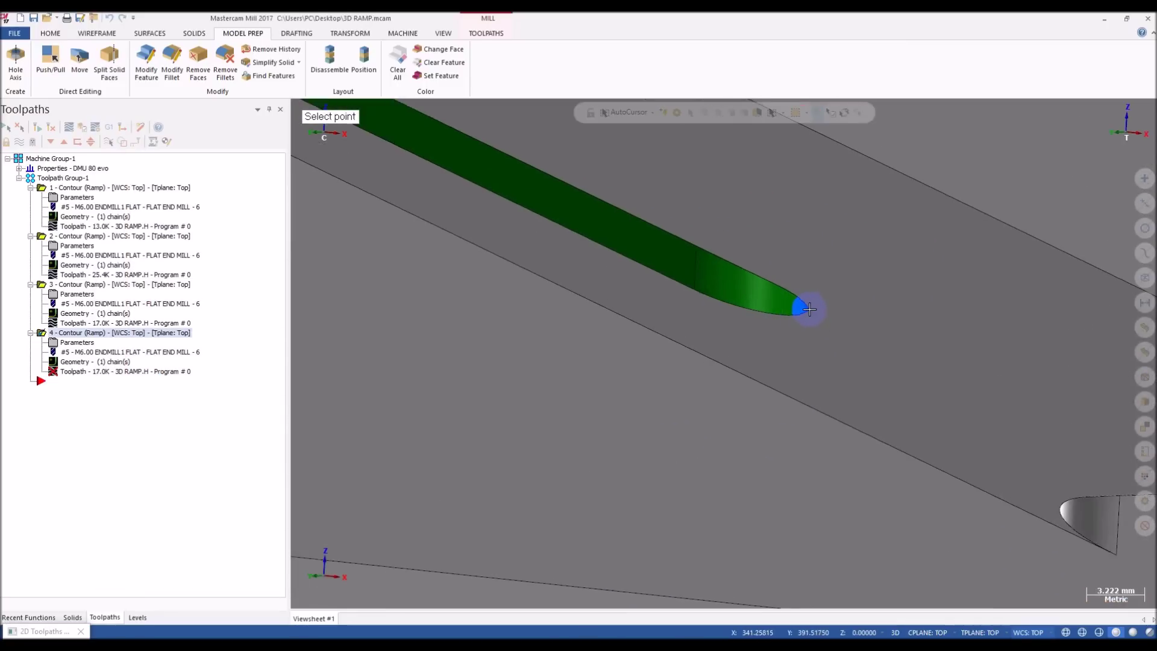
scroll(808, 309, down, 3)
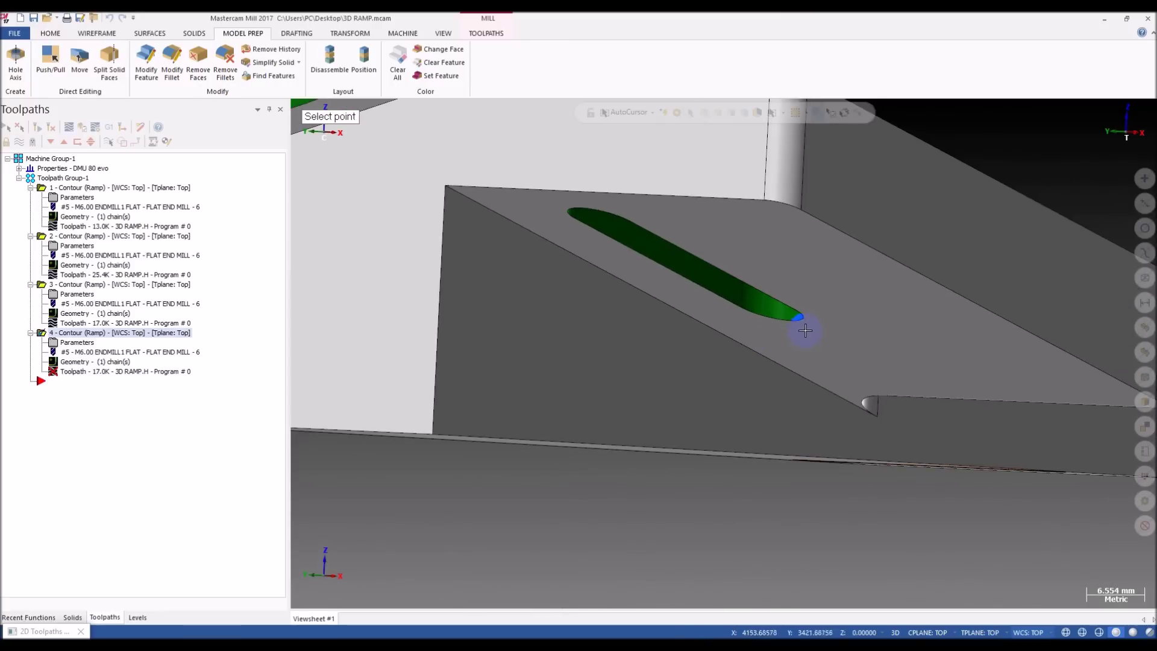
click(795, 322)
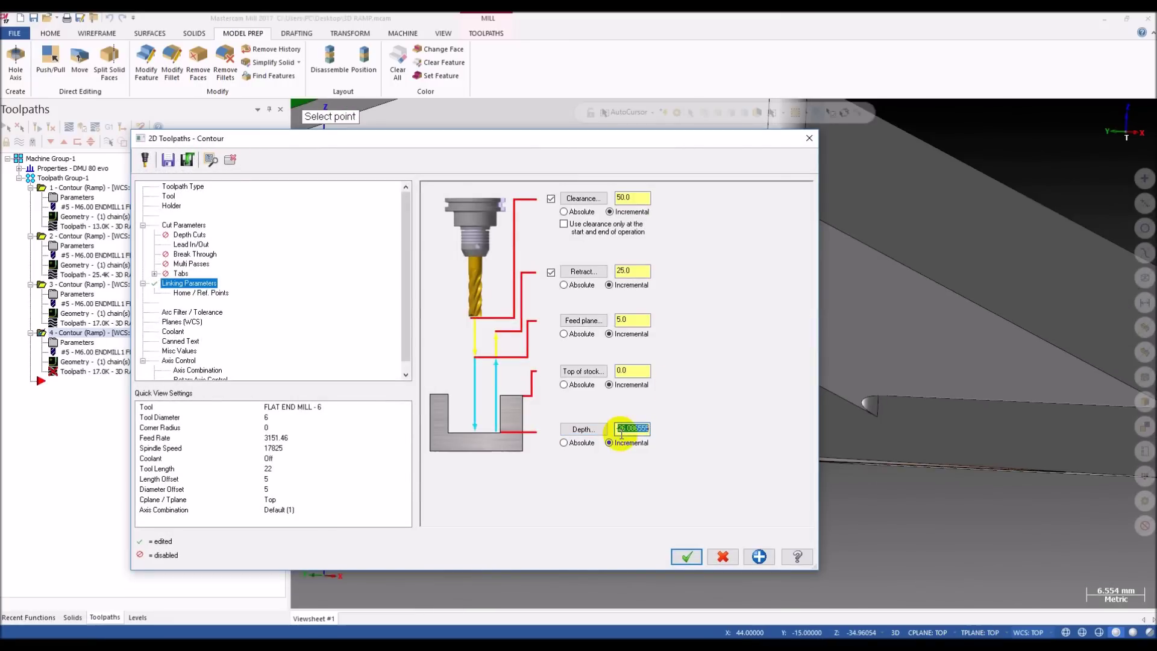
click(701, 558)
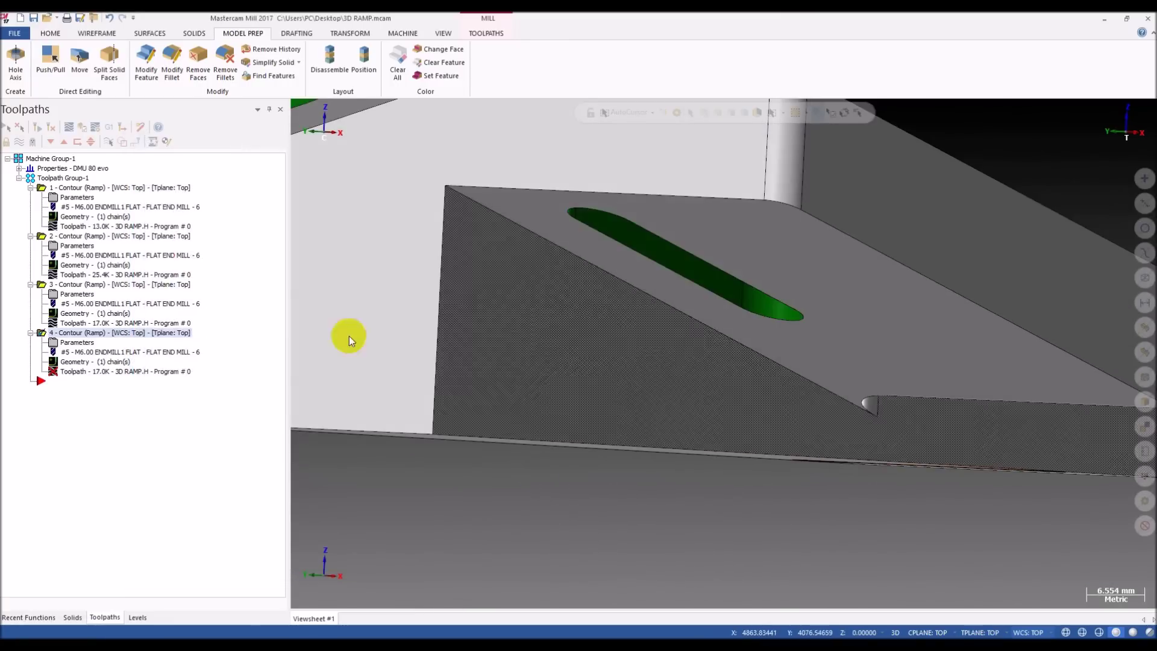
click(34, 128)
- Show the part as wireframe and advance the fourth operation's backplot through most of its ramp passes
key(alt+1)
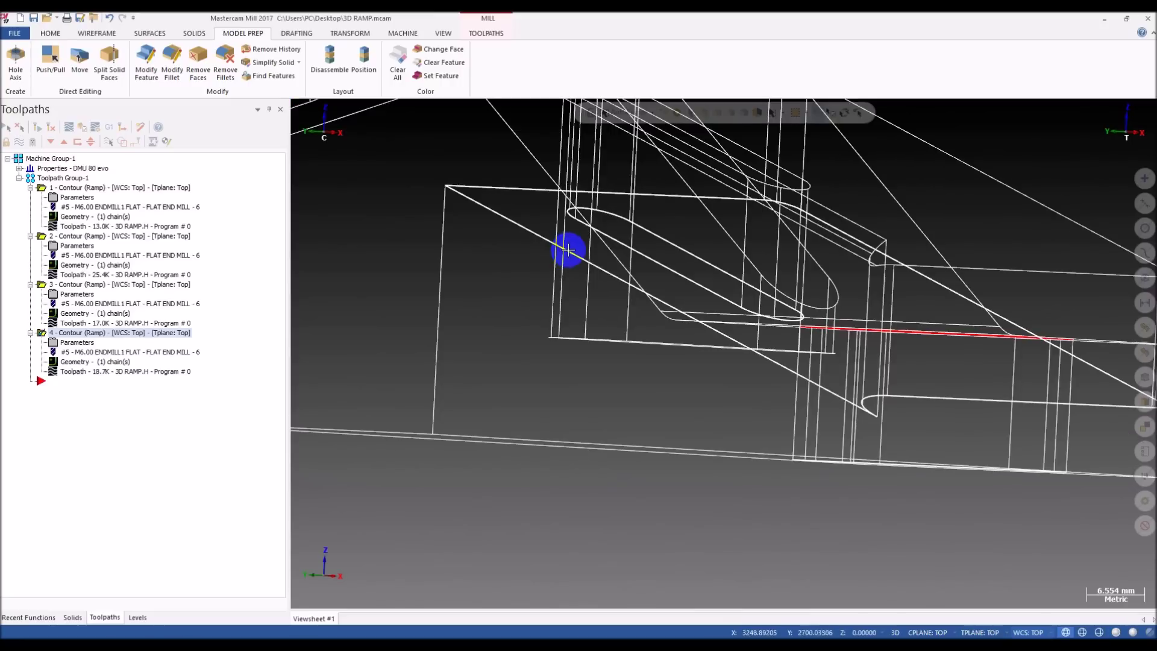
scroll(577, 274, down, 3)
middle_drag(500, 374, 653, 279)
key(alt+s)
scroll(653, 279, up, 4)
key(alt+t)
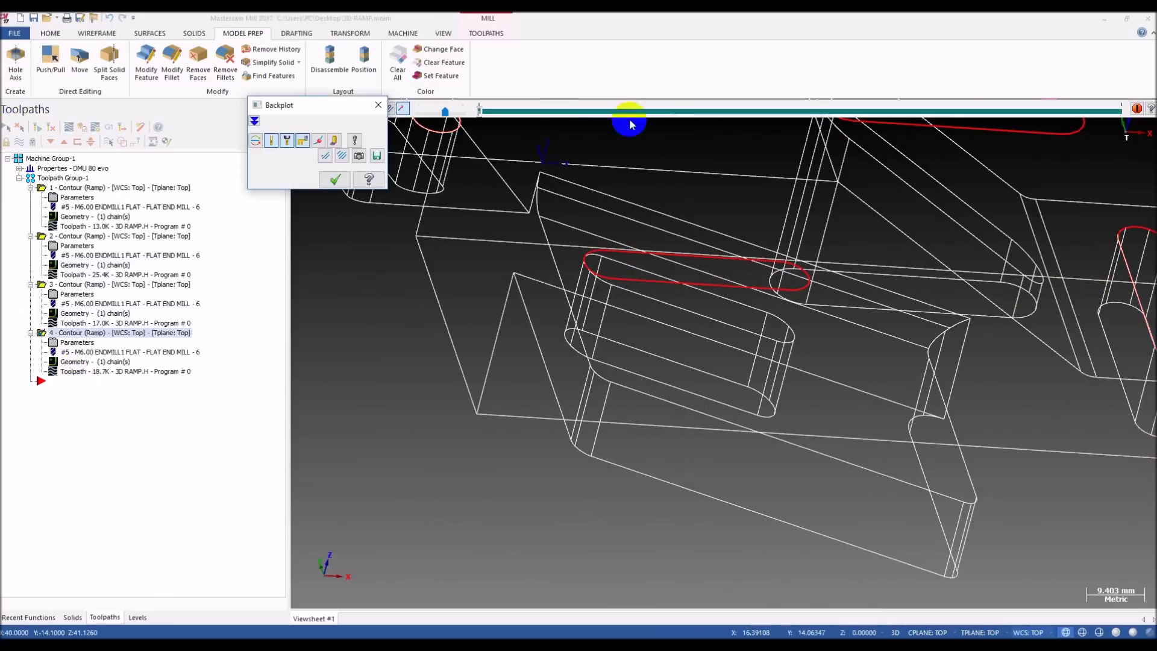
drag(478, 113, 895, 155)
- Shade the part, check the passes around the front slot, and advance the backplot to its end
key(alt+s)
scroll(653, 333, down, 3)
middle_drag(653, 333, 757, 334)
scroll(723, 338, down, 1)
drag(906, 115, 1130, 115)
- From the Front view, compare the fourth operation's passes with the front block's sloped upper and lower faces, and close the backplot
key(alt+2)
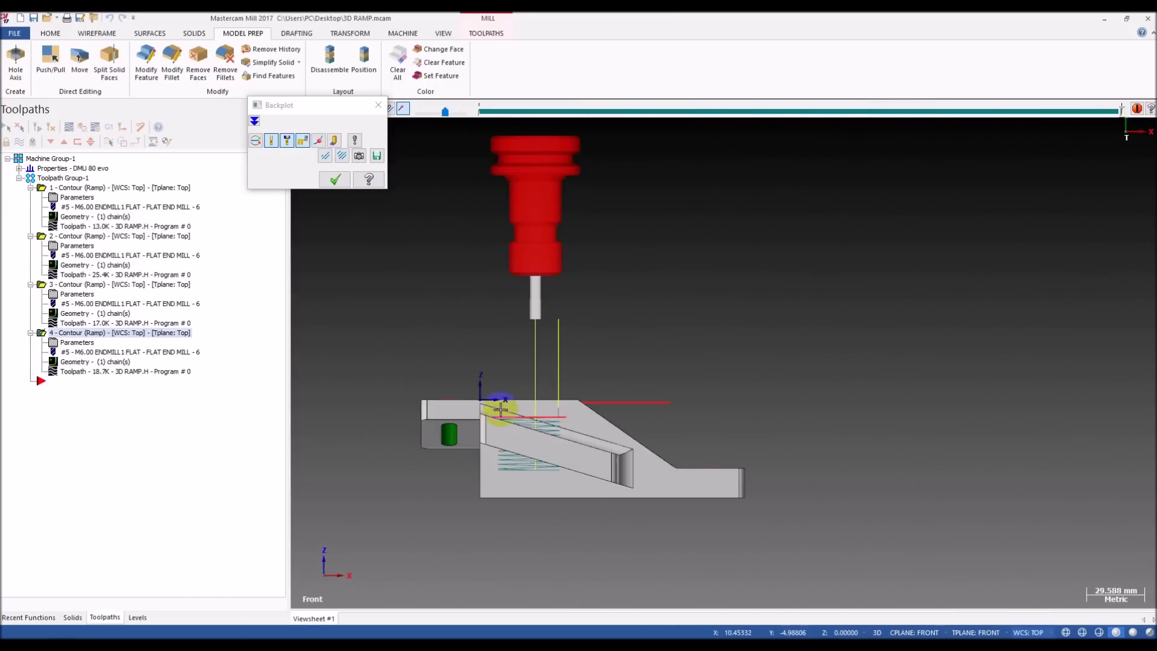
scroll(500, 410, up, 5)
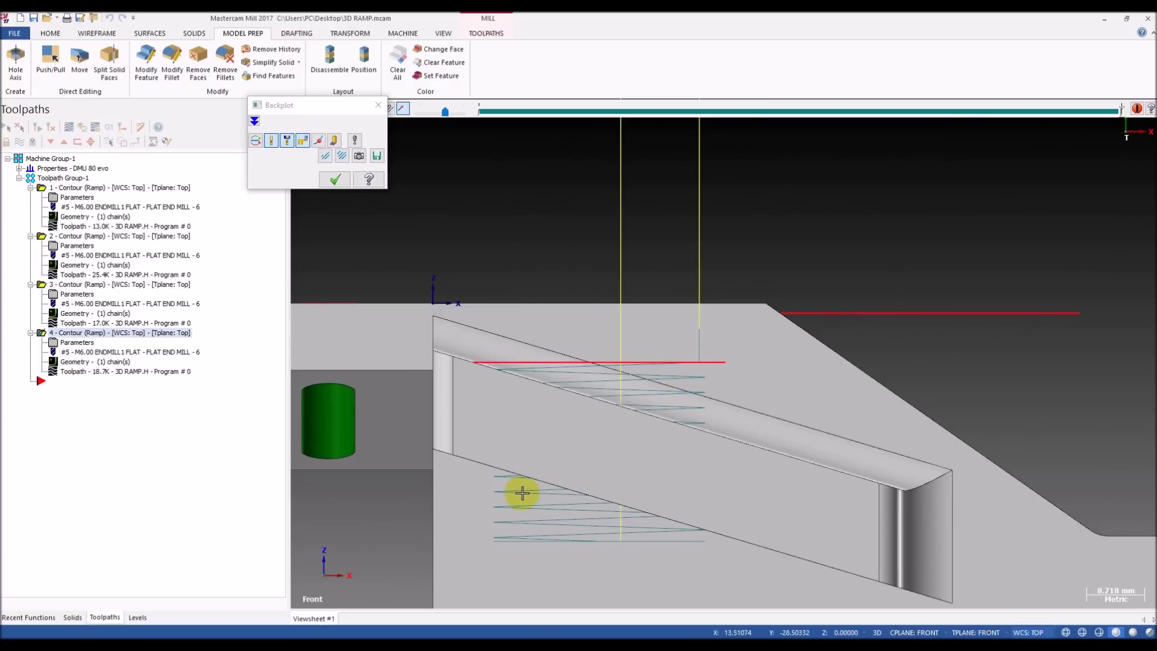
scroll(633, 357, down, 2)
middle_drag(634, 358, 586, 395)
key(Escape)
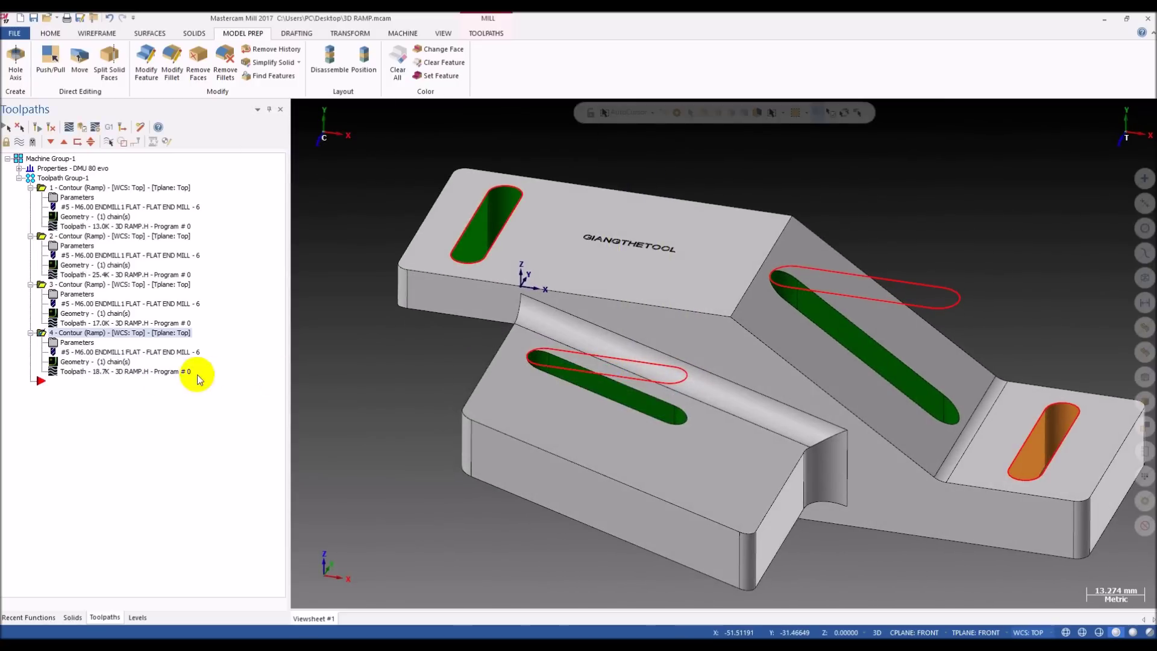
- Replay part of the fourth operation's backplot, close it, and compare the flat slot outline with the front slot's inclined edge
click(91, 372)
drag(482, 114, 861, 120)
key(Escape)
scroll(702, 181, down, 1)
middle_drag(570, 366, 578, 429)
scroll(599, 320, down, 2)
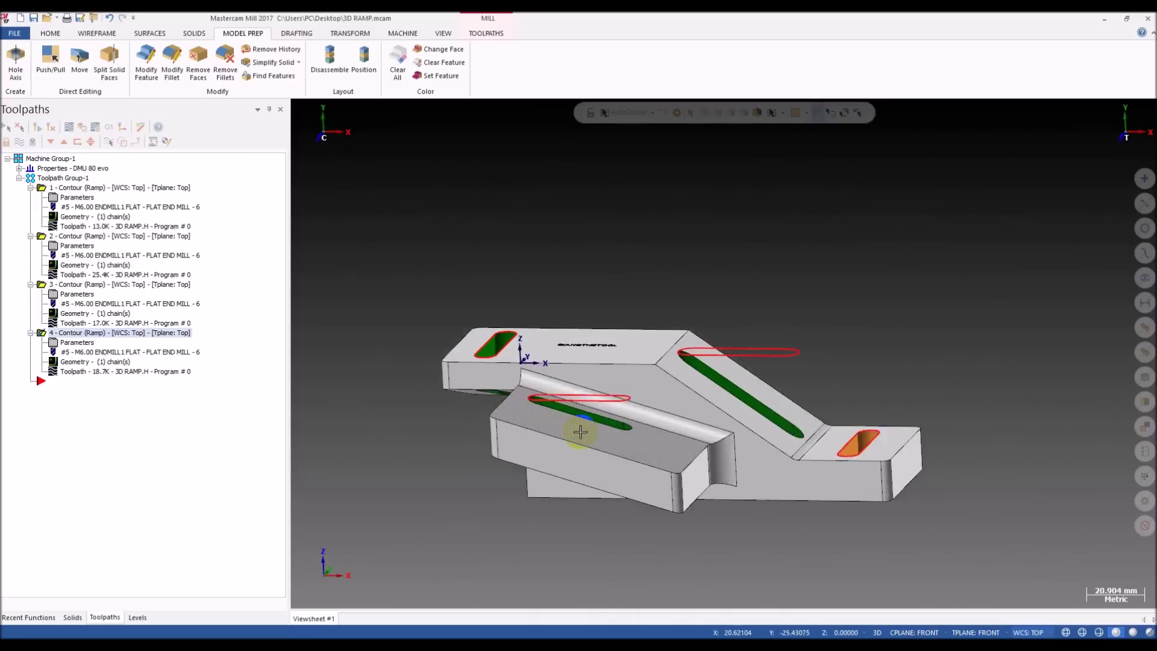
scroll(620, 388, up, 2)
mouse_move(620, 387)
middle_down()
mouse_move(589, 400)
mouse_move(636, 390)
middle_up()
scroll(637, 390, up, 3)
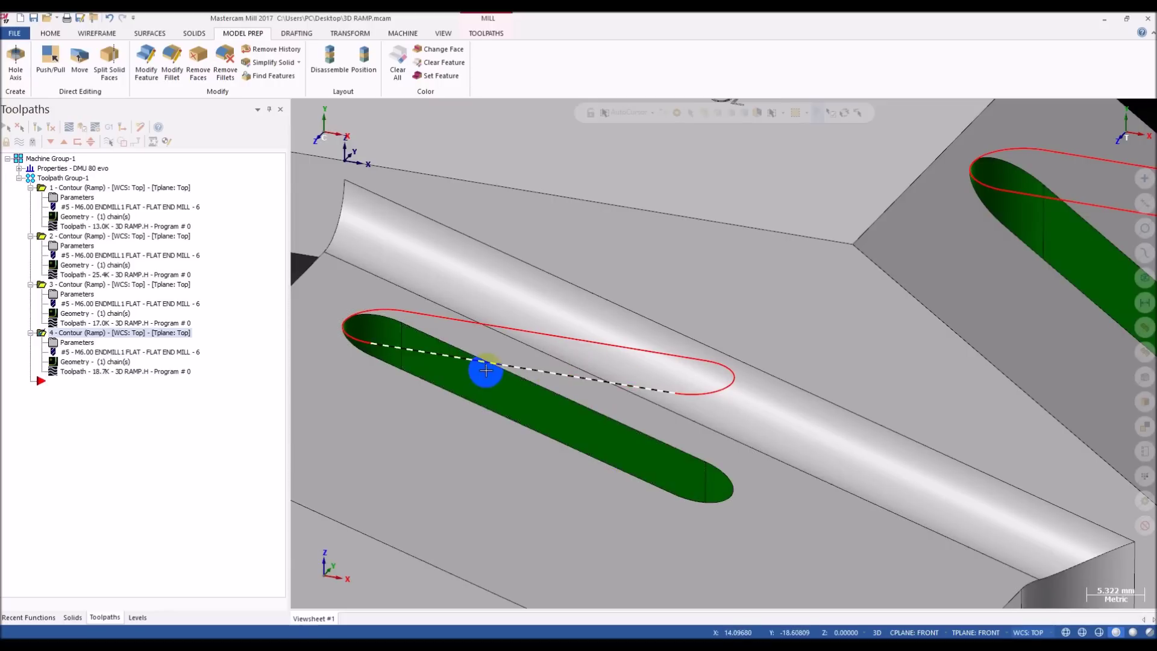
- Paste a fifth Contour (Ramp) operation and start rechaining all of its geometry
click(131, 362)
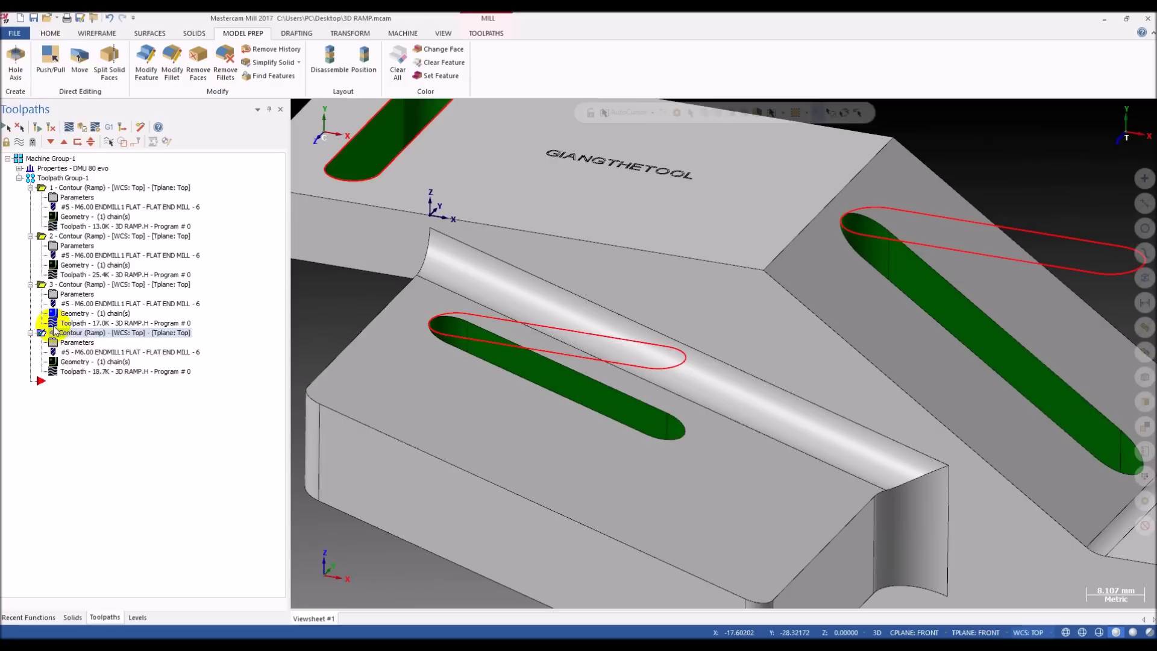
key(ctrl+v)
click(110, 404)
click(98, 414)
right_click(323, 151)
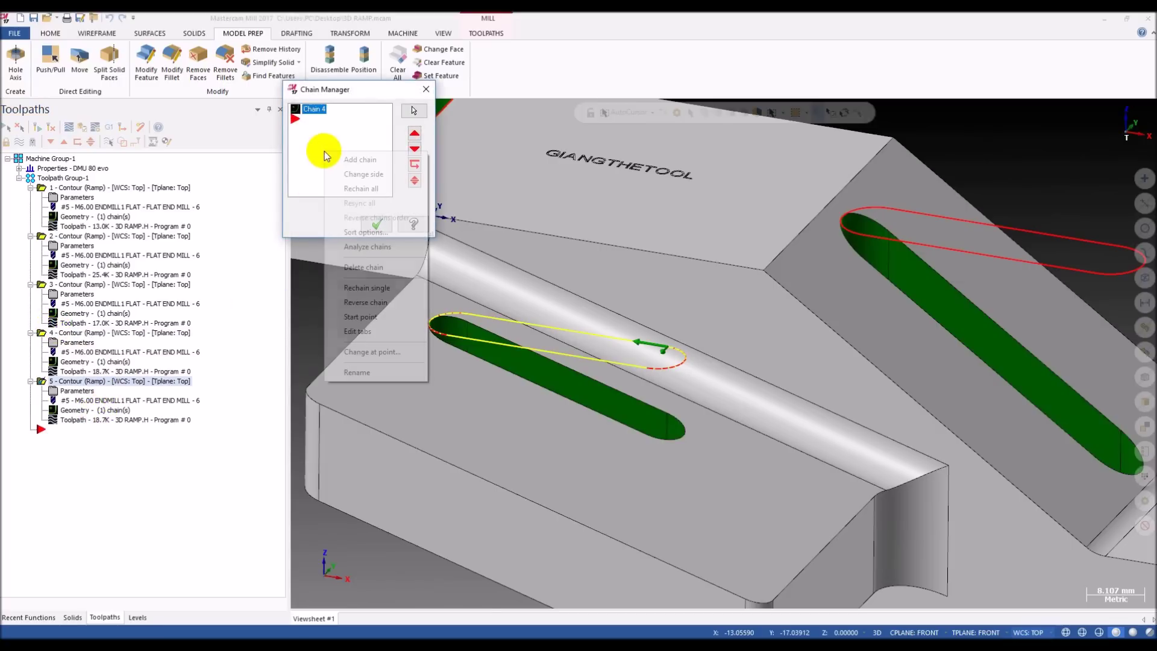
click(361, 188)
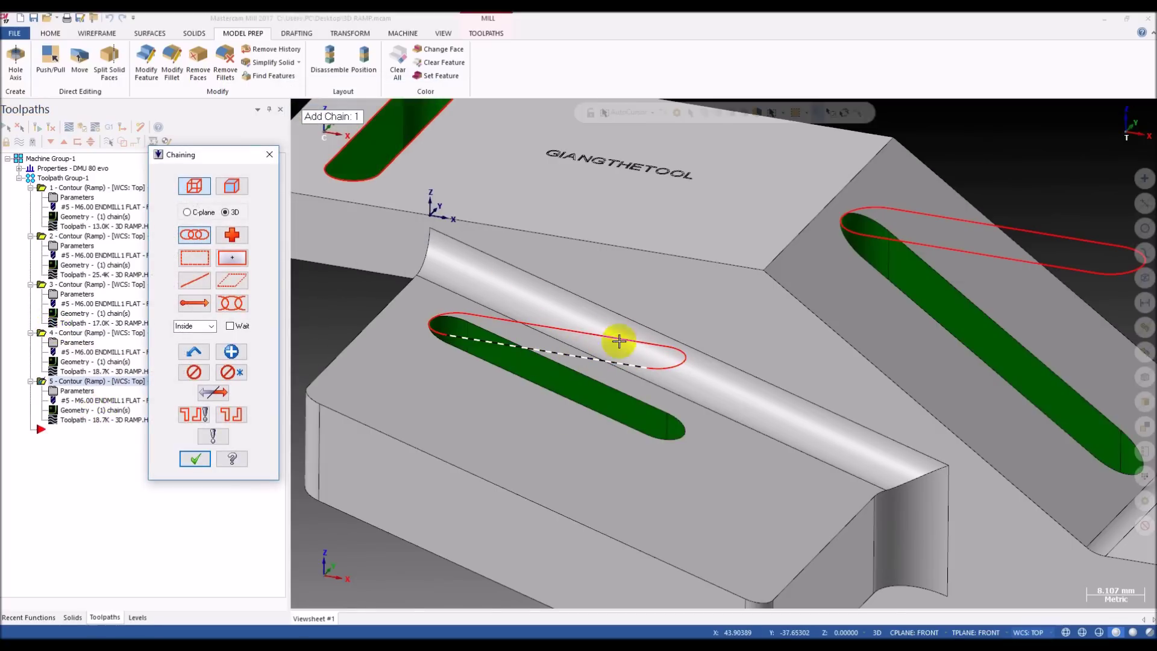
- Rechain the fifth operation's geometry to the solid edge loop along the front slot's inclined top, and confirm the chain
click(639, 396)
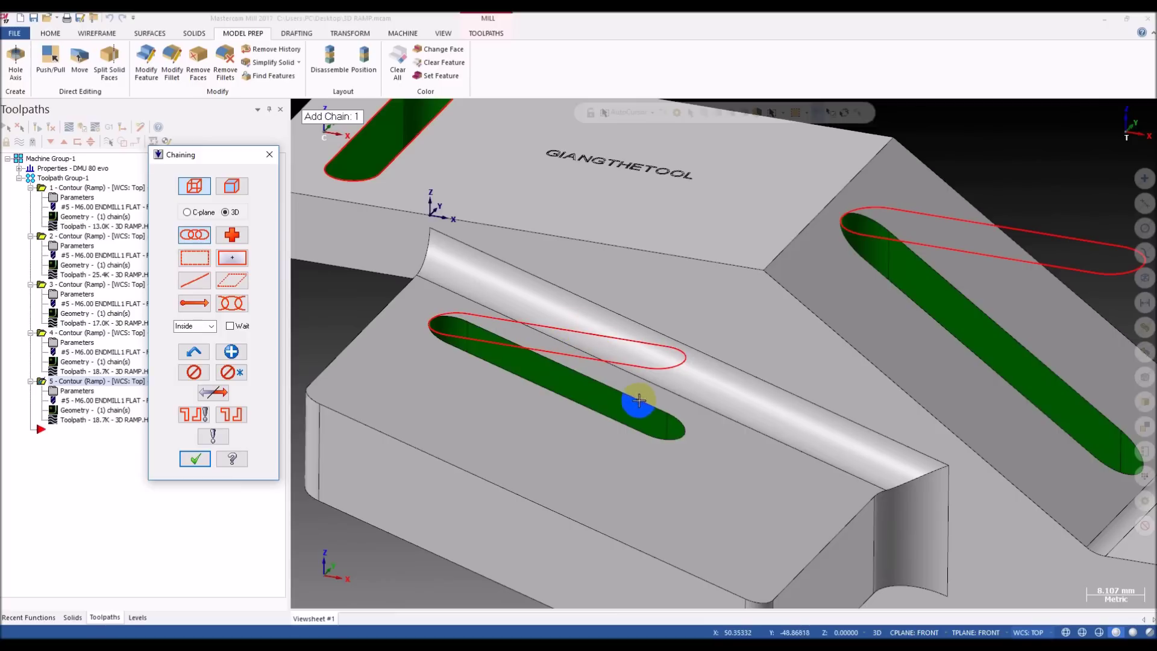
click(232, 185)
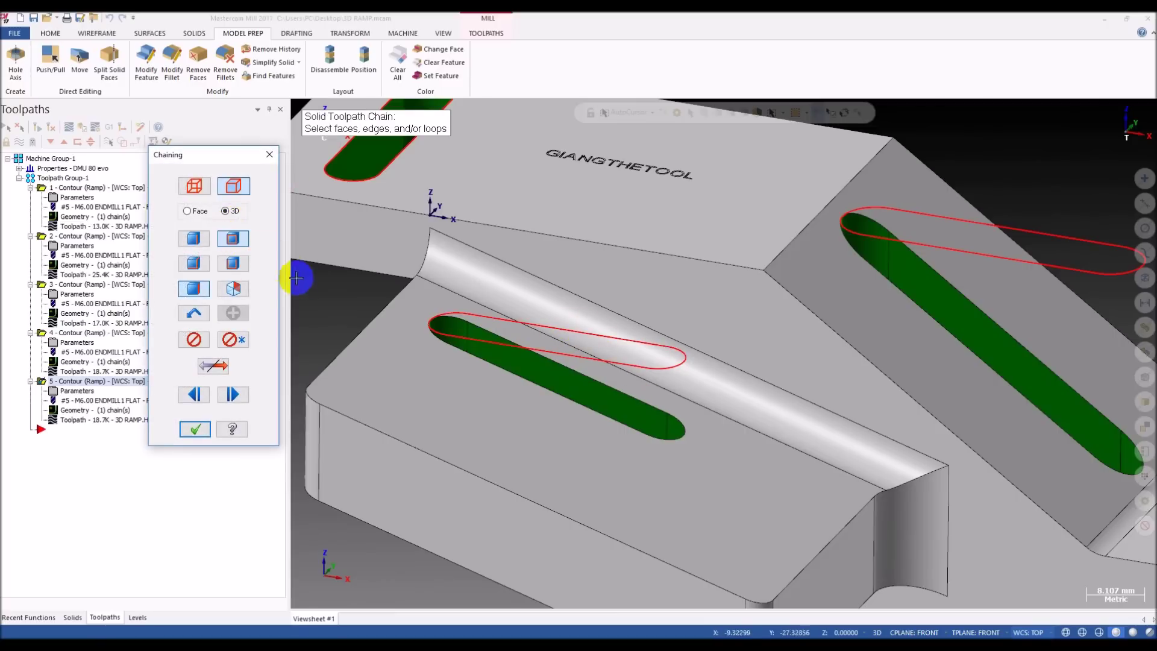
click(232, 238)
click(627, 392)
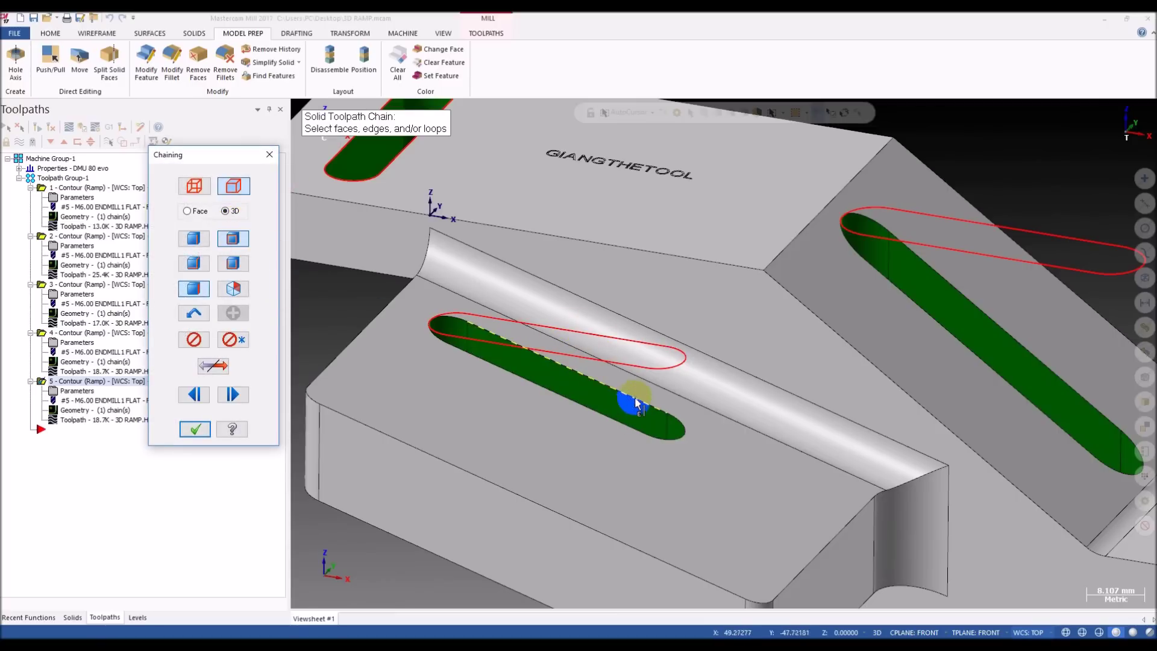
click(54, 175)
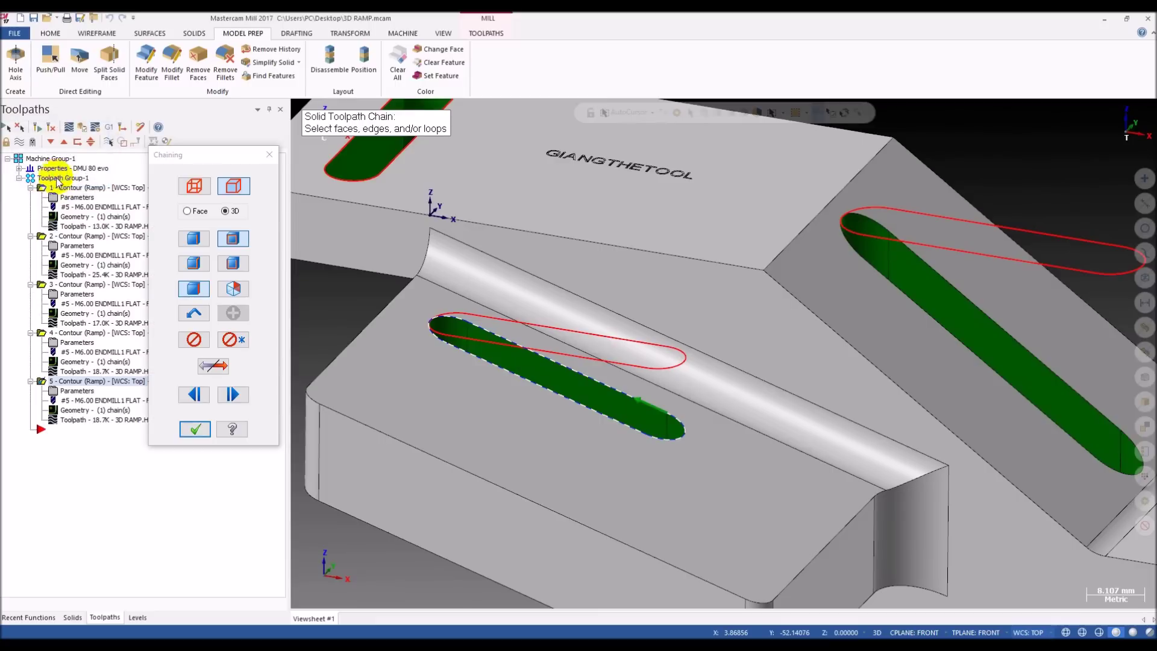
click(196, 431)
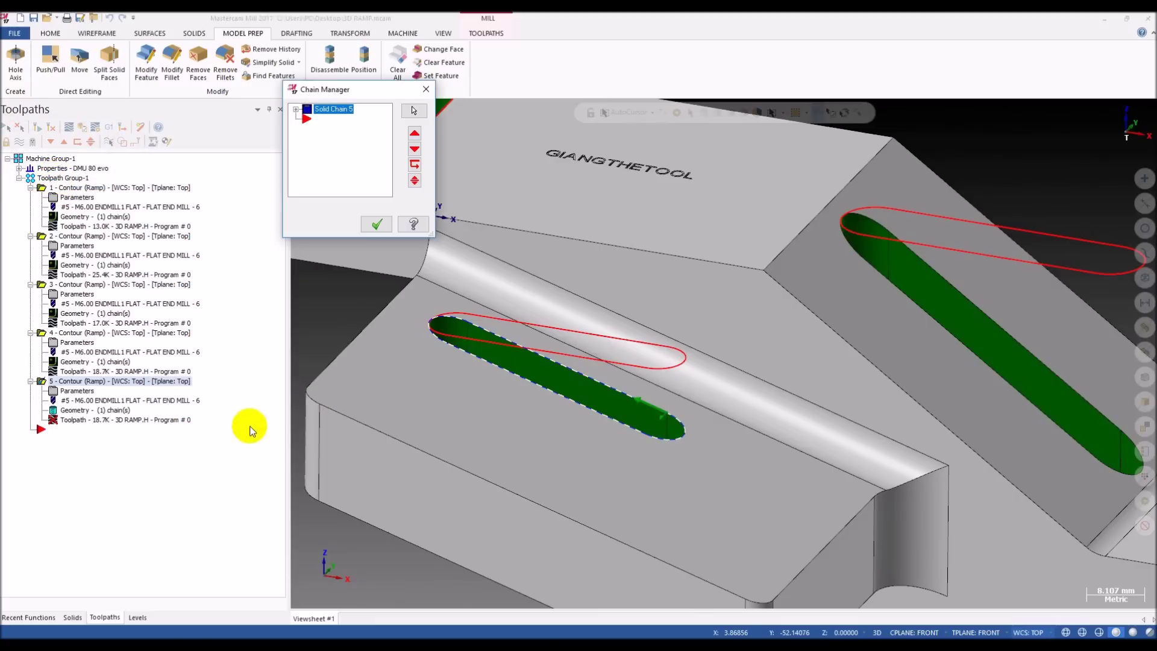
click(379, 227)
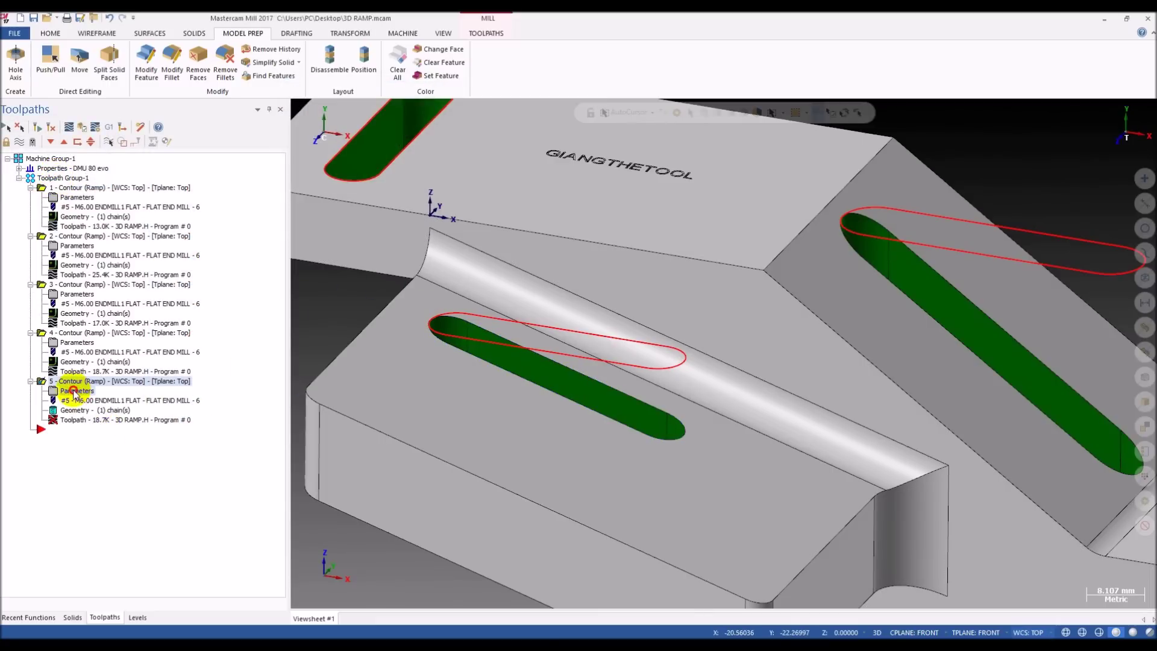
- Change the fifth operation's contour type to 3D in its cut parameters
click(74, 392)
click(188, 225)
click(731, 215)
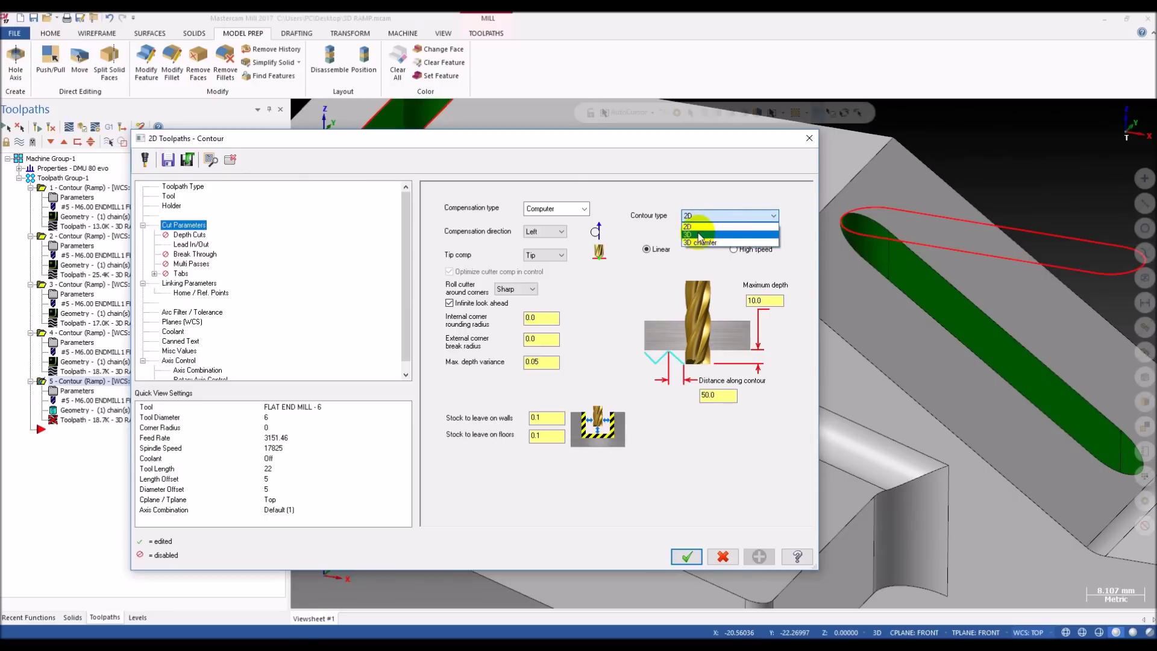
click(699, 234)
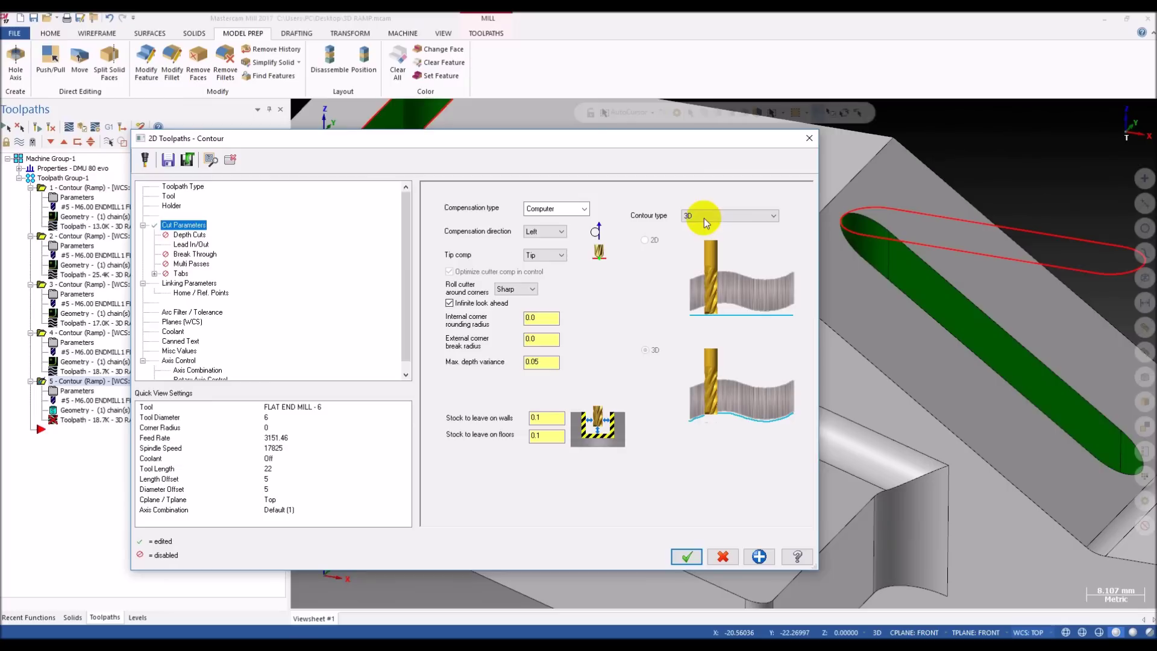
- Set the lead-in line length and arc radius to 1.0, and copy the entry values to the exit
click(190, 242)
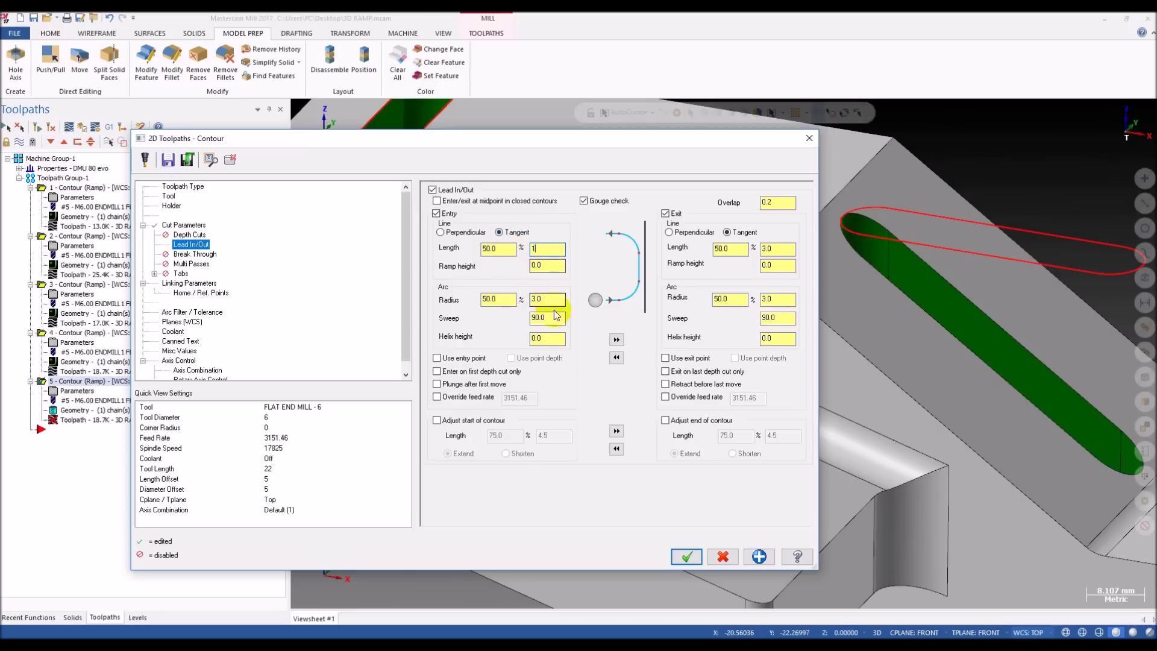
text(1)
key(Tab)
click(616, 339)
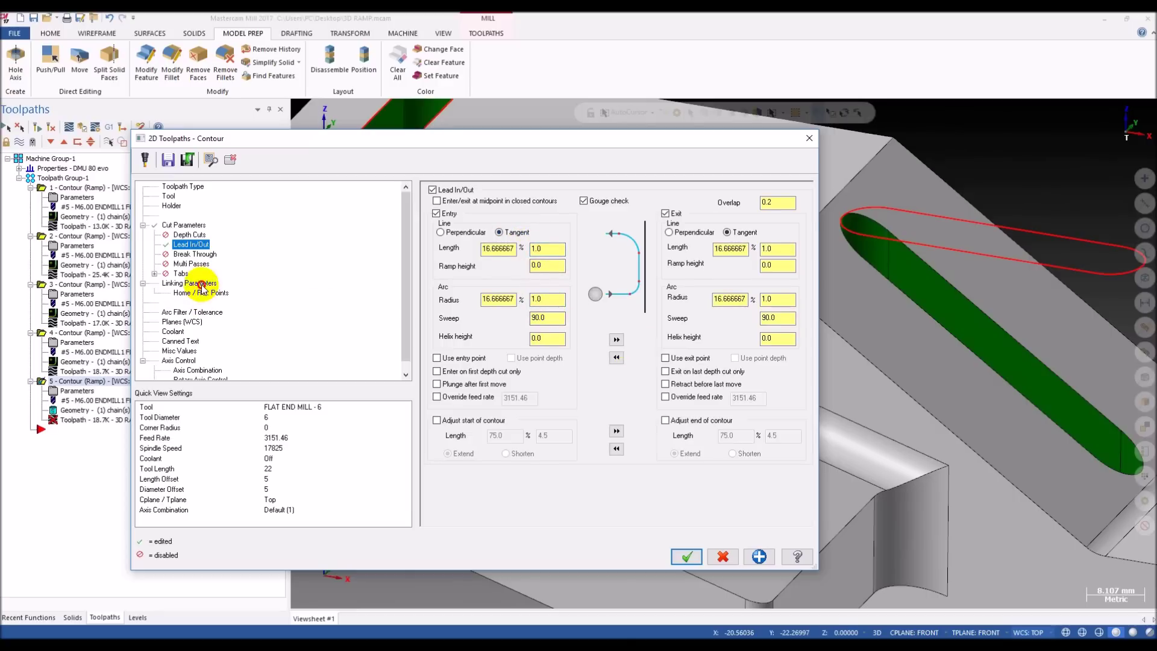
- Enable depth cuts with a max rough step of 1.0 for the fifth operation and accept the parameters
click(201, 285)
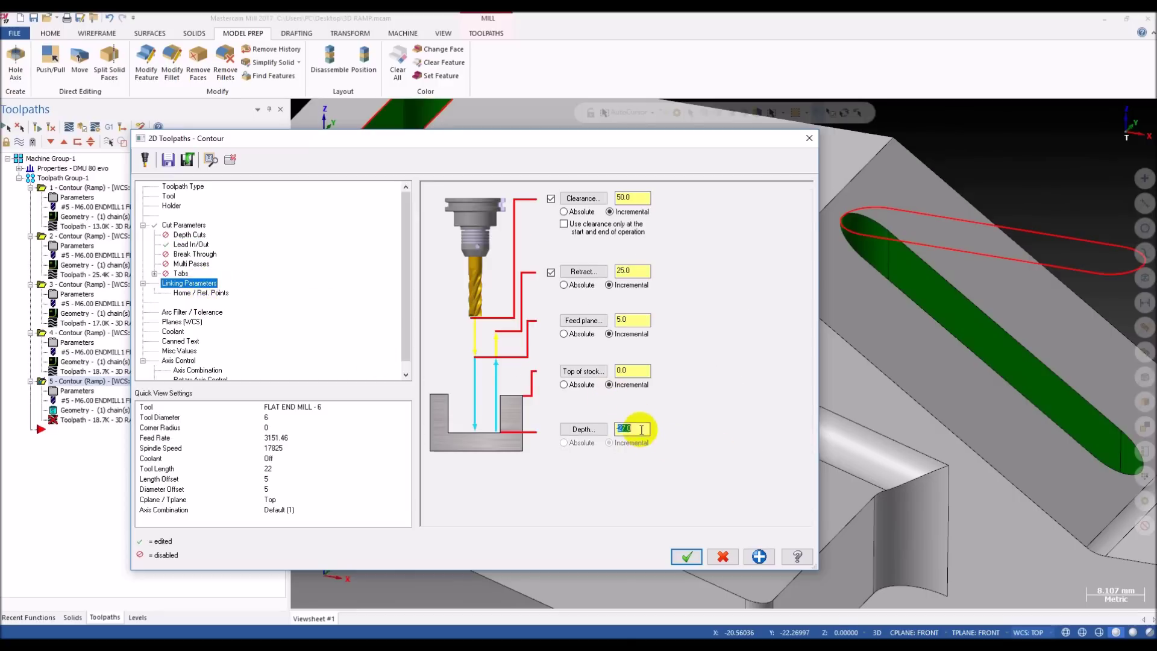
drag(726, 131, 754, 125)
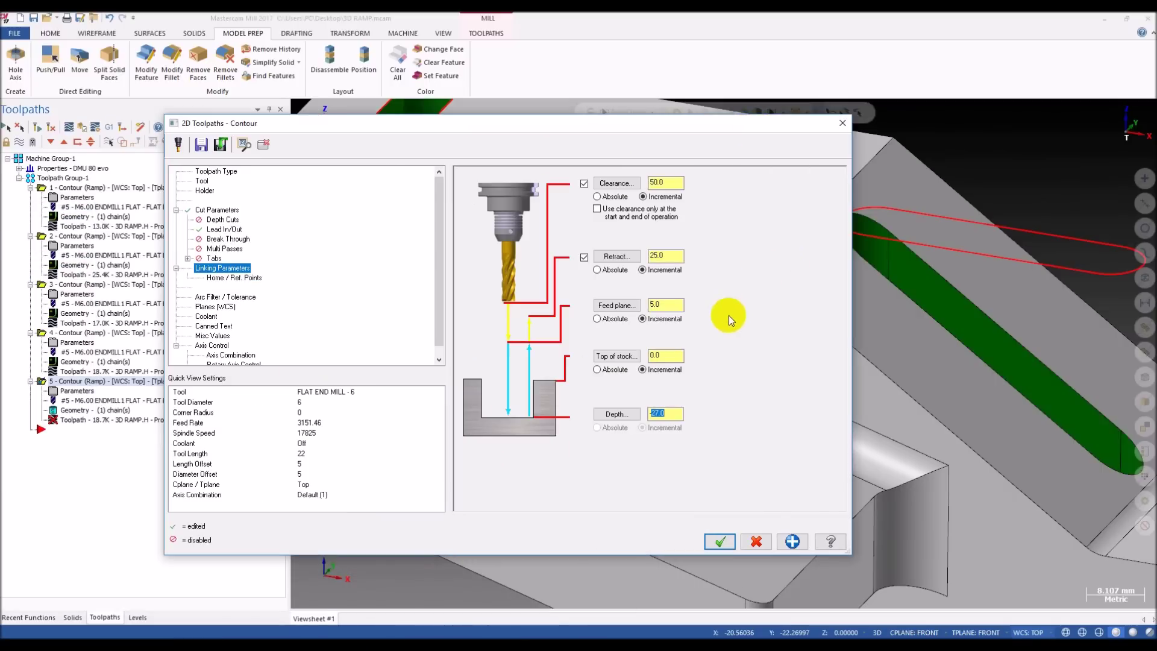
click(221, 220)
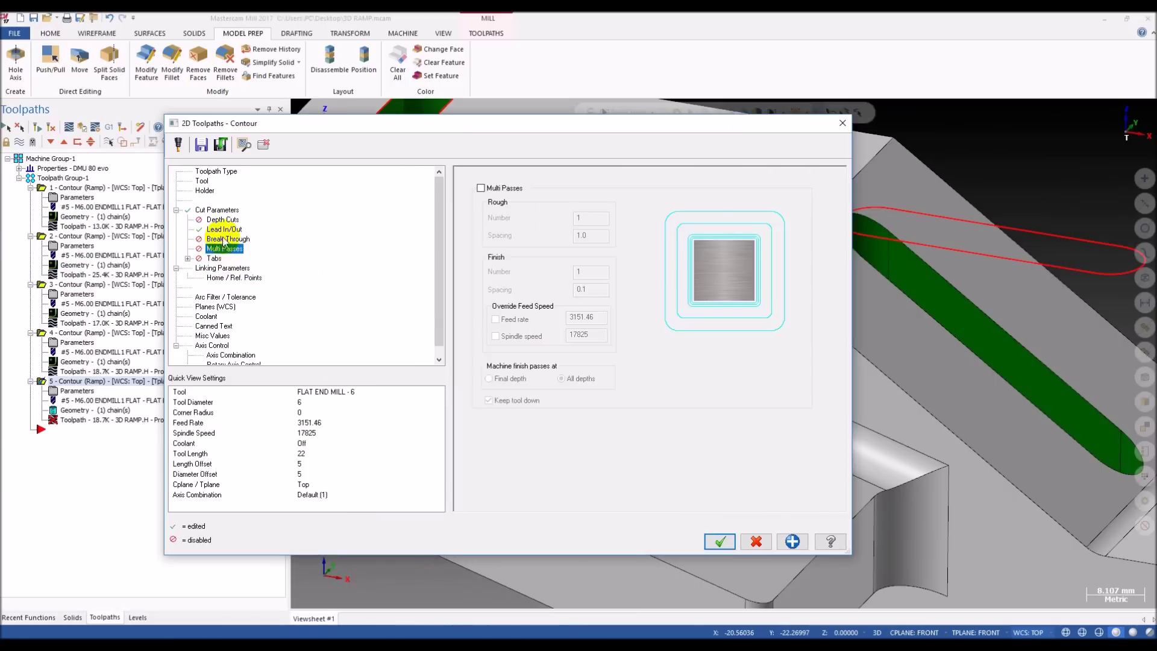
click(506, 209)
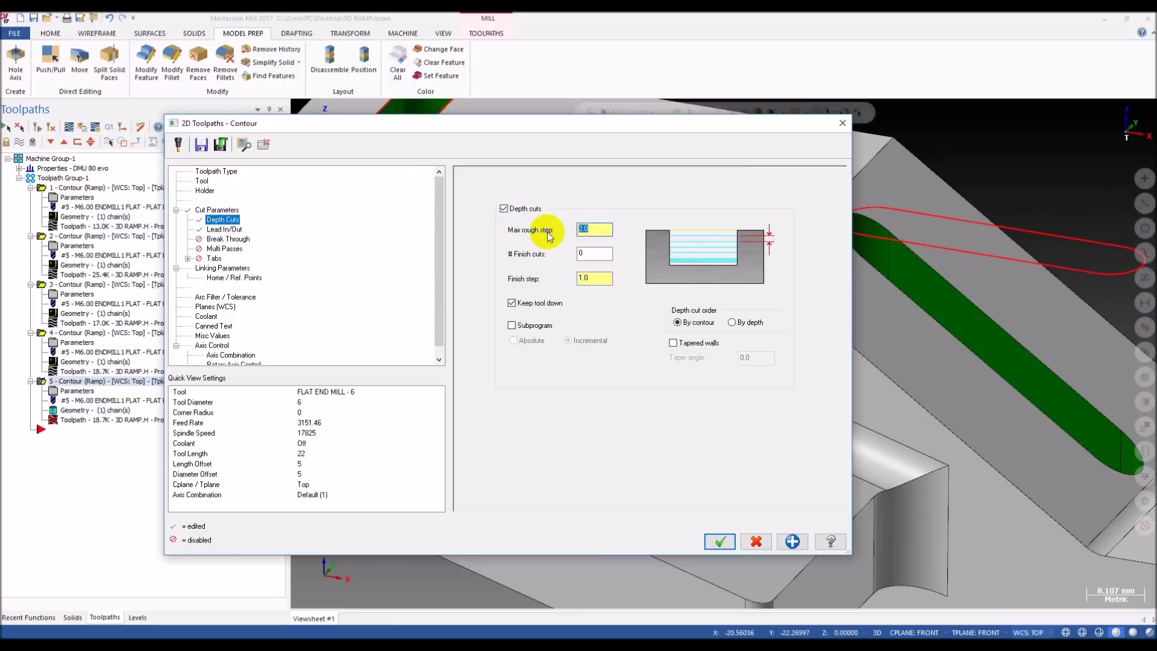
click(719, 542)
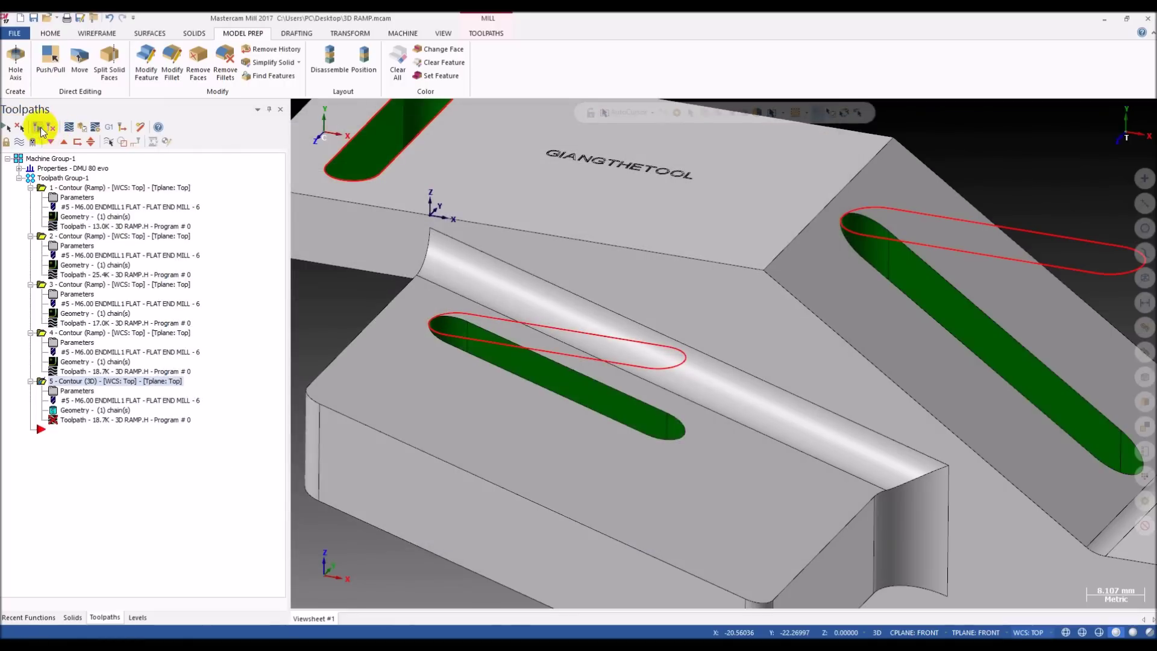
- Backplot the fifth operation from the Front view, compare its passes with the slot's wireframe, and close the backplot
key(alt+2)
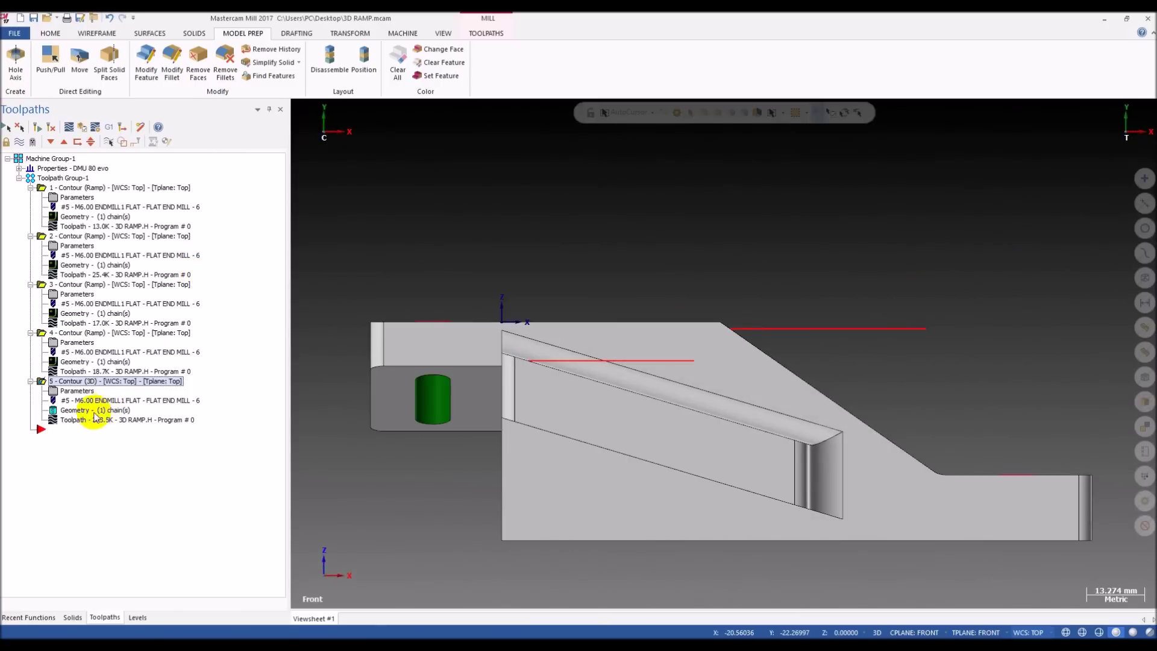
click(111, 420)
mouse_move(479, 111)
mouse_down()
mouse_move(658, 137)
mouse_move(711, 177)
mouse_up()
scroll(631, 428, down, 2)
mouse_move(630, 428)
middle_down()
mouse_move(523, 454)
mouse_move(604, 428)
mouse_move(631, 387)
middle_up()
key(alt+s)
scroll(605, 428, up, 2)
drag(716, 116, 953, 129)
middle_drag(729, 248, 539, 420)
key(Escape)
- Set the fifth operation's incremental depth to -24.0 in the linking parameters and accept it
click(84, 393)
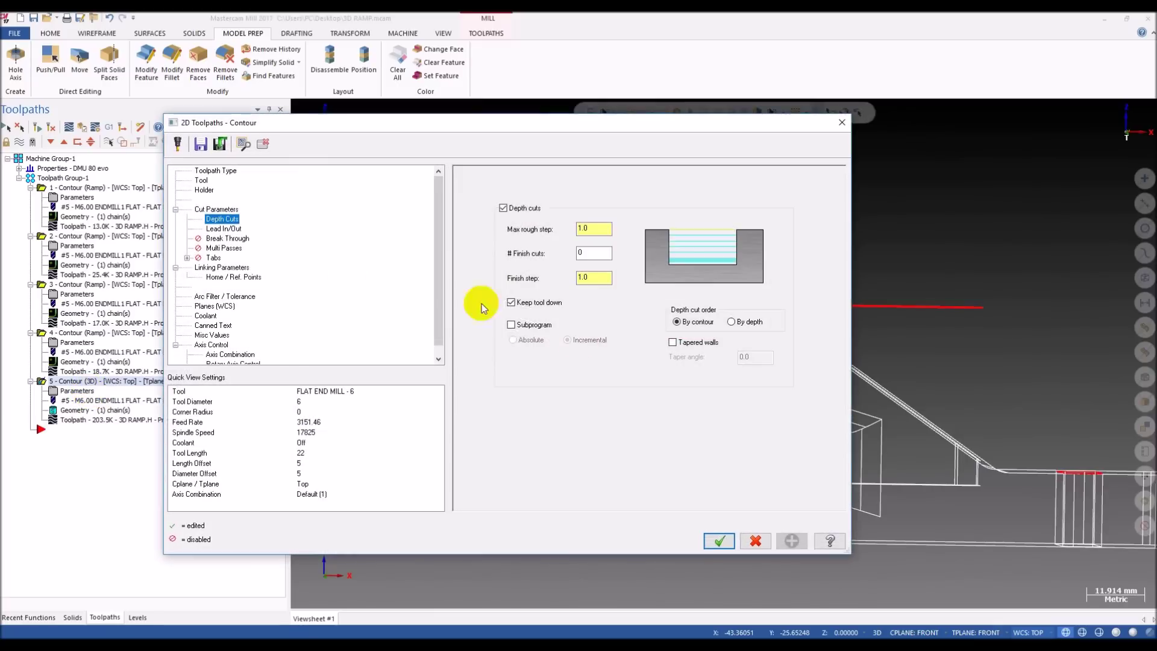
click(233, 269)
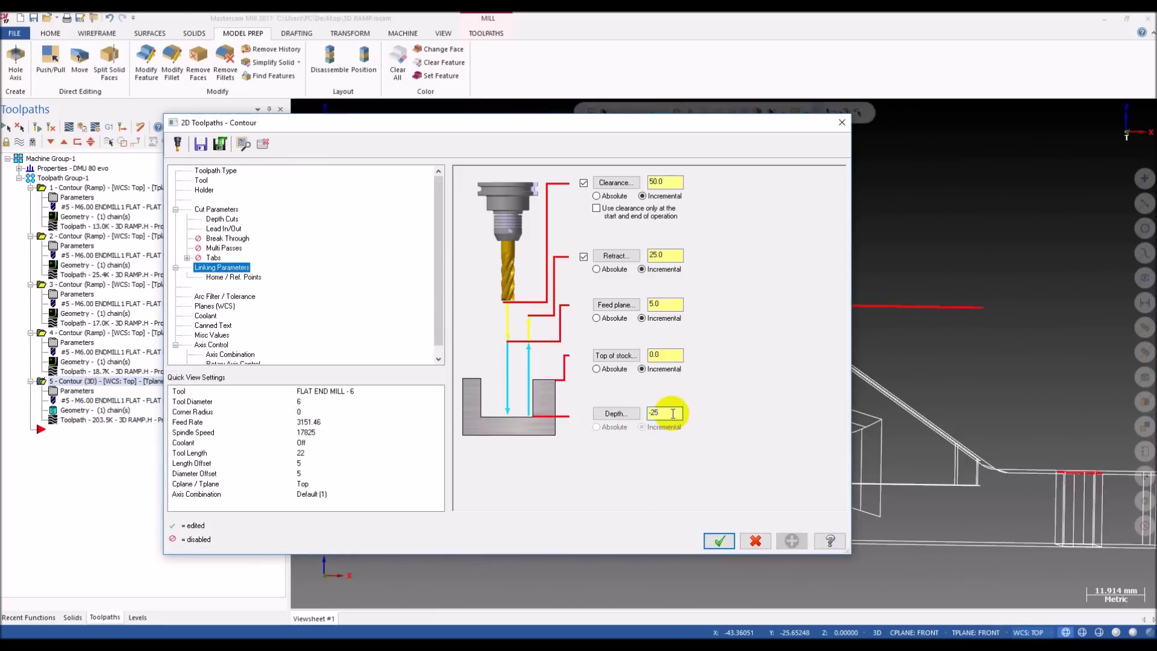
click(719, 543)
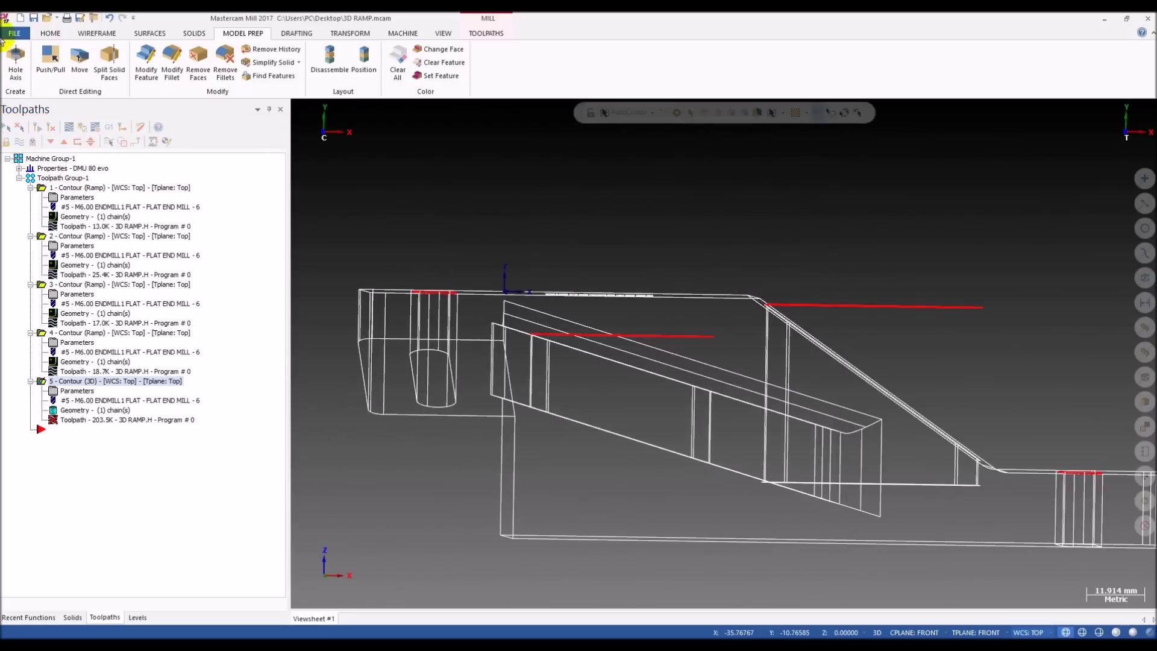
- Run the fifth operation's backplot partway and compare the passes with the slot's sloped floor in wireframe from the Front view
click(68, 423)
mouse_move(482, 114)
mouse_down()
mouse_move(1038, 193)
mouse_move(871, 199)
mouse_up()
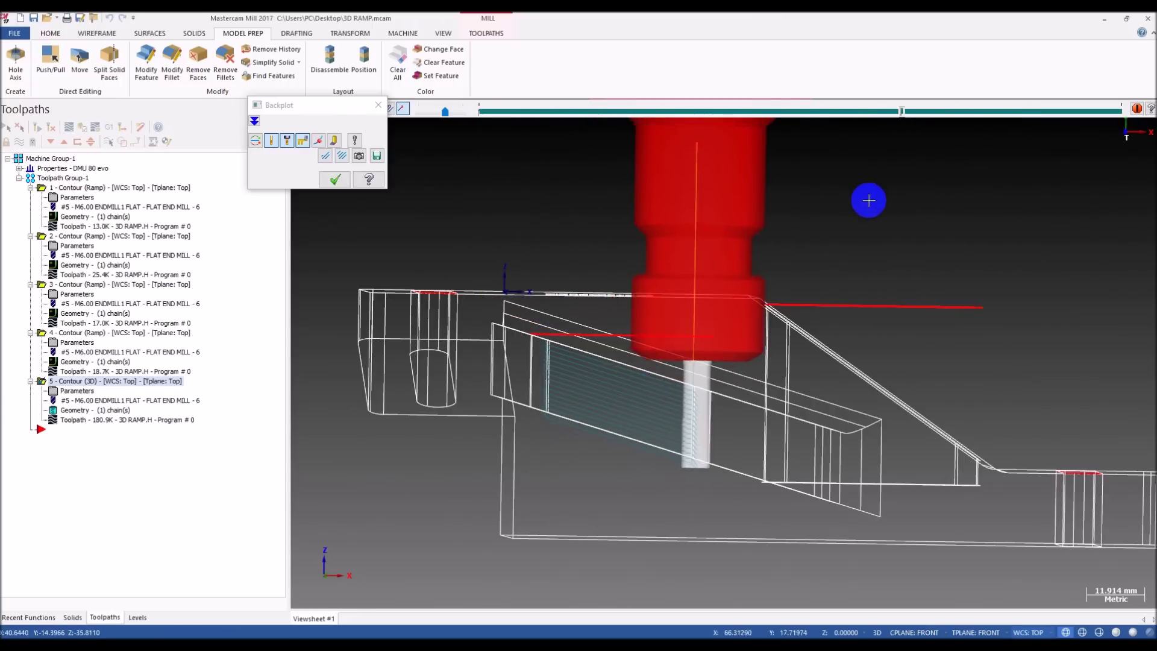
key(alt+s)
scroll(563, 335, up, 5)
middle_drag(619, 314, 696, 297)
key(alt+2)
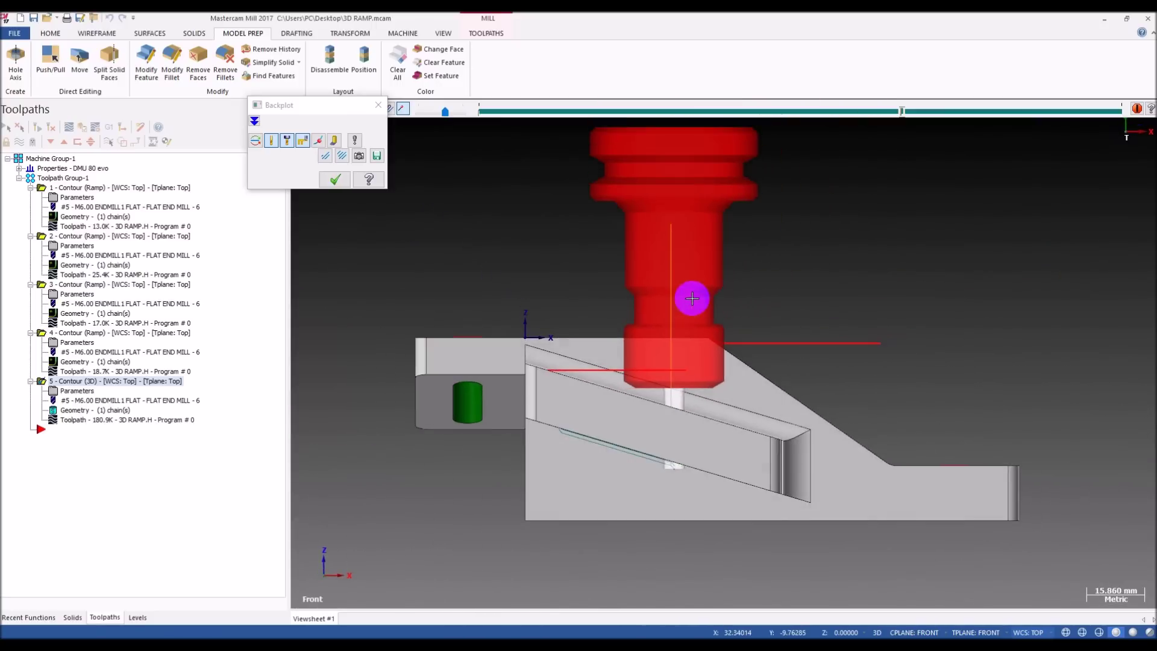
key(alt+s)
scroll(558, 396, up, 2)
scroll(542, 375, up, 6)
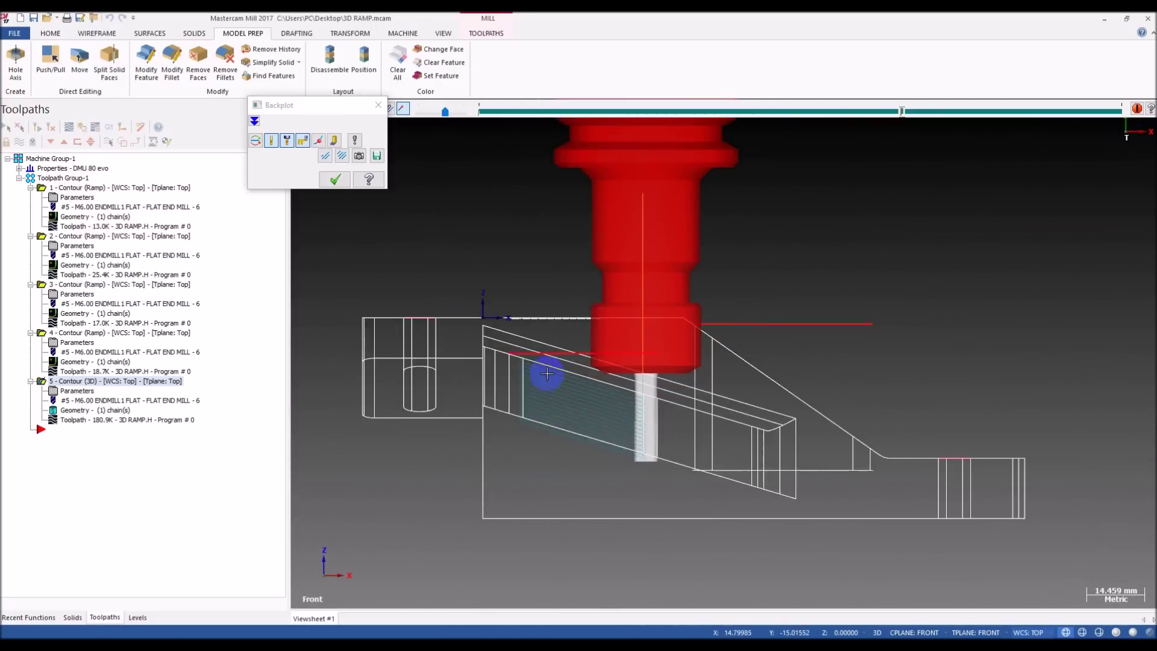
- Shade the part and examine the tool passes up close at both ends of the front slot
mouse_move(505, 336)
middle_down()
mouse_move(481, 310)
mouse_move(491, 326)
middle_up()
key(alt+s)
scroll(550, 274, down, 3)
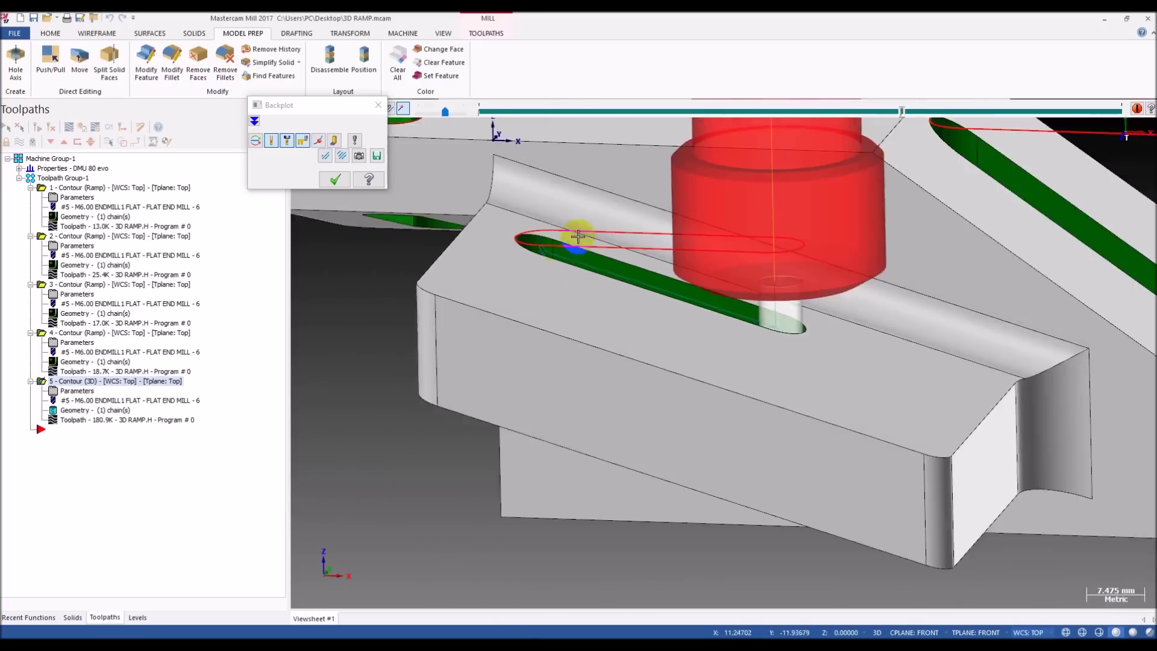
scroll(534, 269, up, 8)
scroll(512, 244, down, 6)
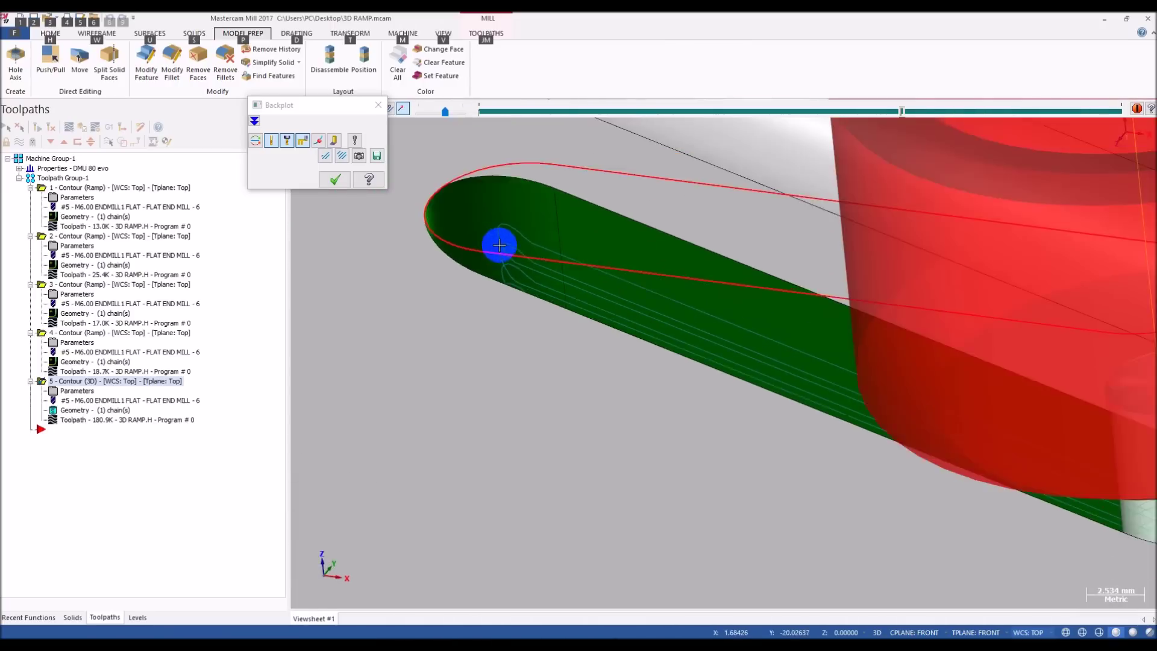
scroll(891, 400, up, 4)
scroll(780, 375, up, 3)
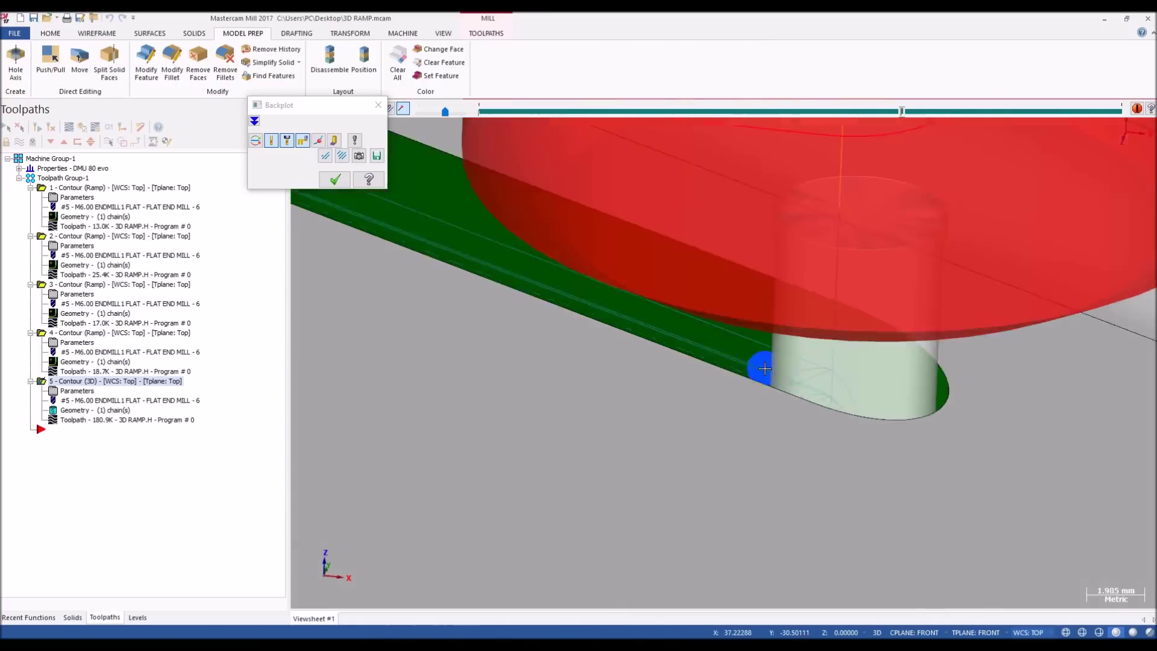
- Rewind the backplot in wireframe, inspect the entry and exit moves at the slot's lower end, and close it
key(alt+s)
key(alt+2)
scroll(702, 382, up, 2)
drag(909, 116, 657, 129)
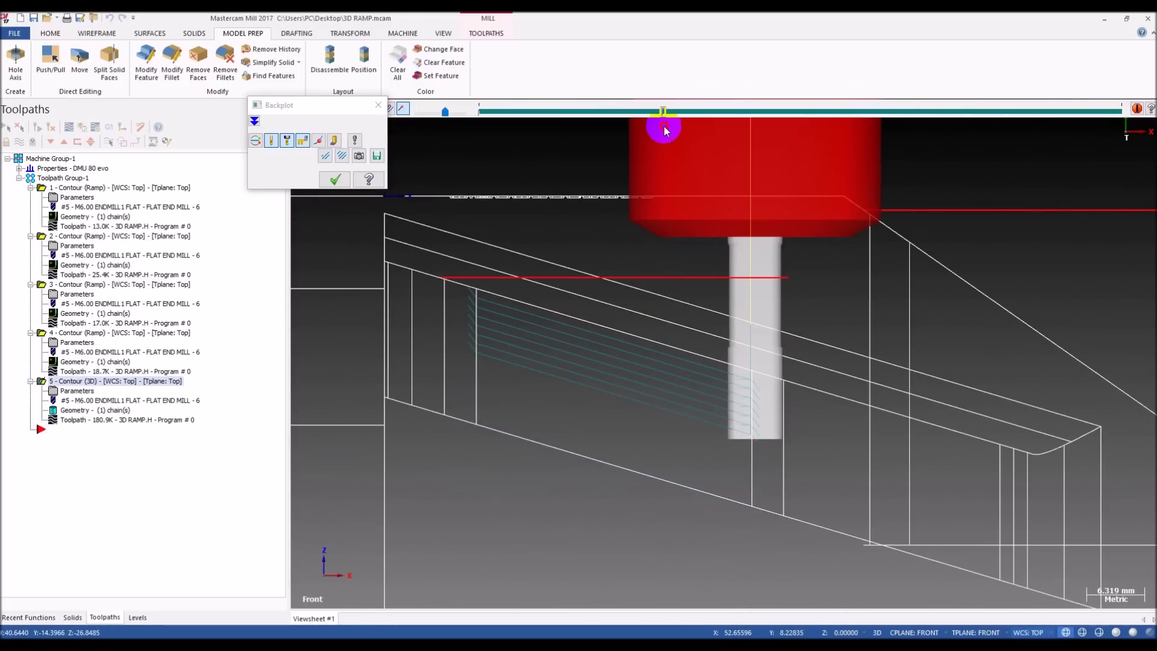
scroll(842, 476, up, 3)
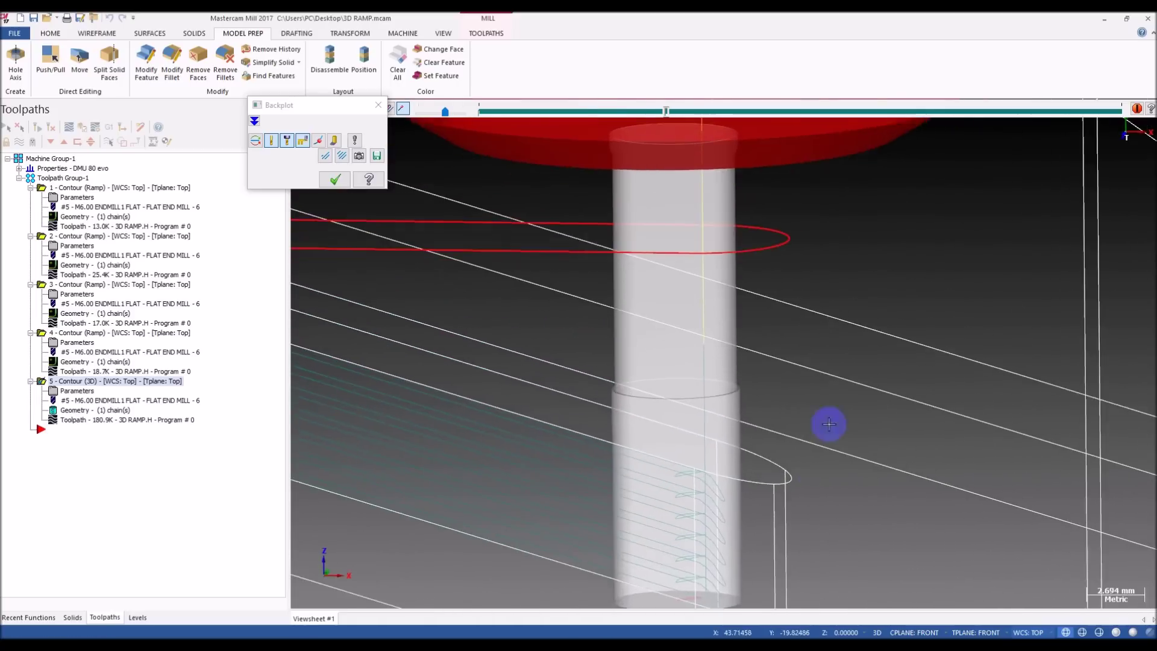
key(Escape)
- Enable entry/exit at the midpoint of closed contours in the fifth operation's lead settings, and regenerate the toolpath
click(71, 392)
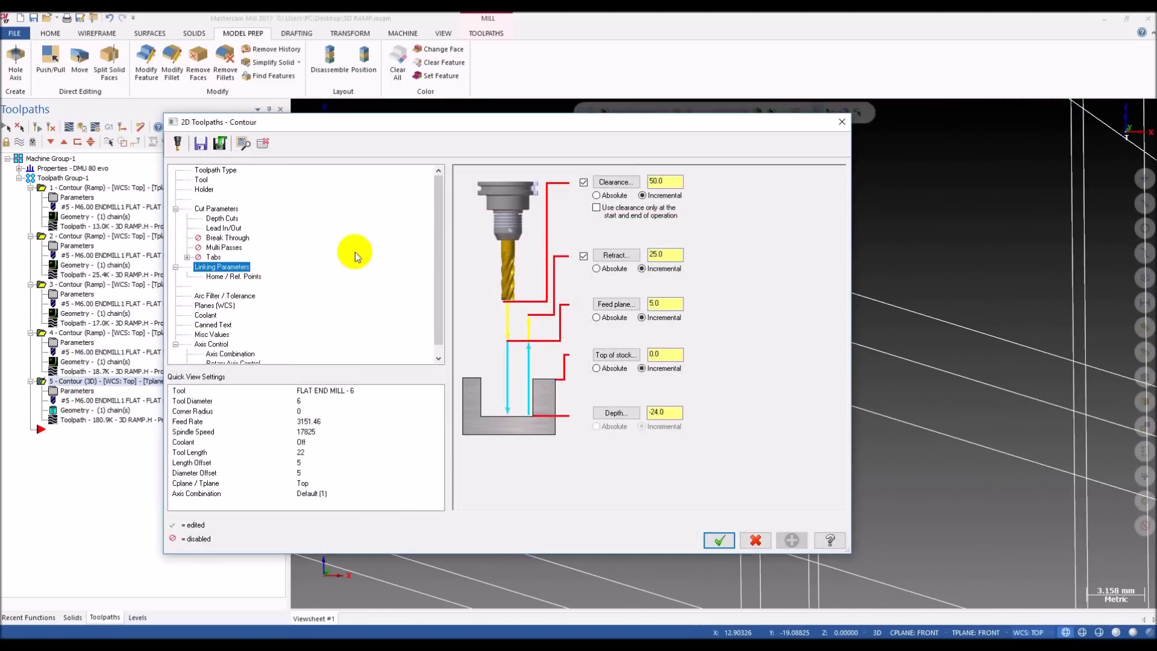
click(222, 229)
click(720, 538)
click(37, 126)
- Backplot the regenerated fifth operation partway from the Front view and inspect the passes at the front slot's upper end
scroll(497, 297, down, 3)
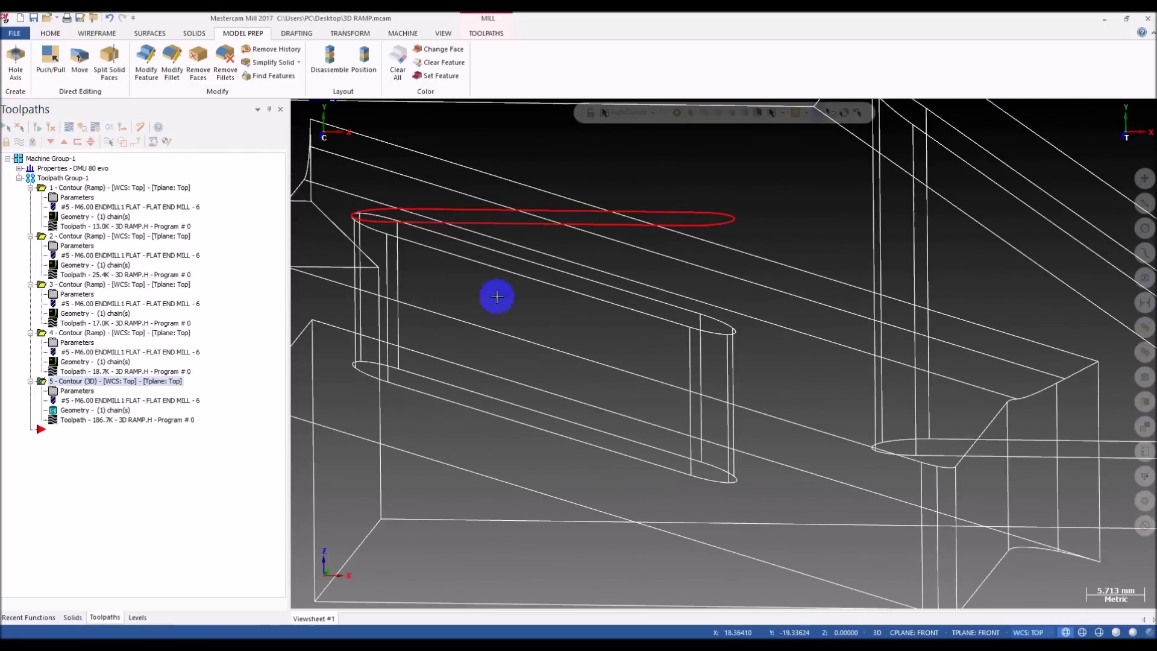
click(74, 420)
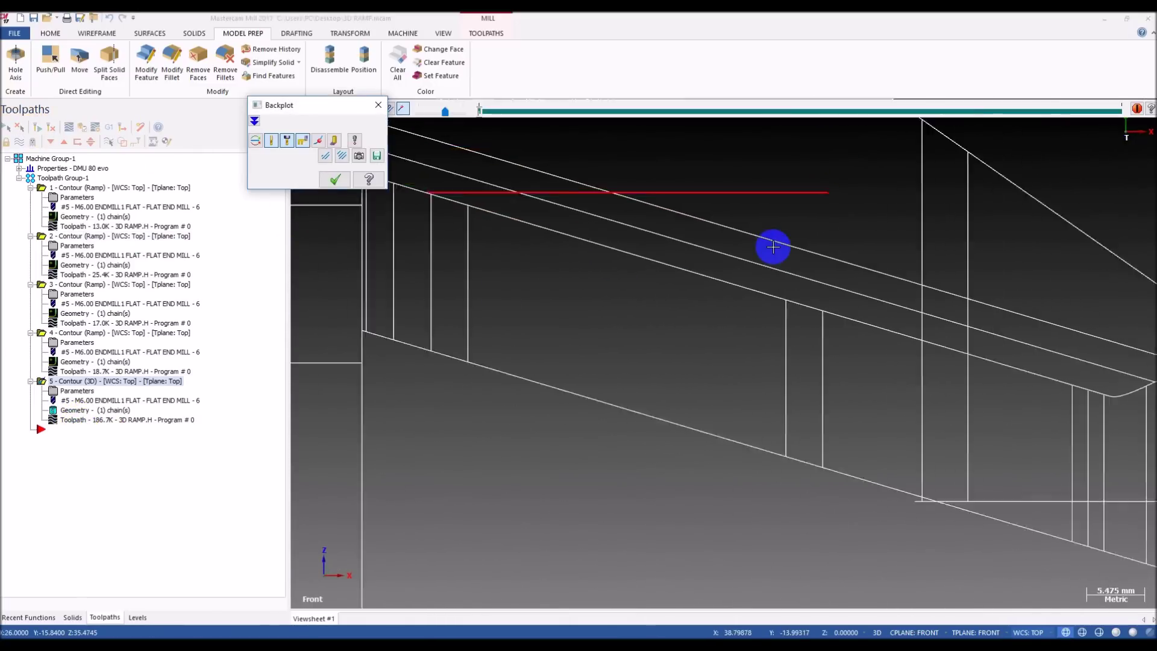
scroll(773, 247, down, 2)
drag(488, 116, 649, 128)
scroll(697, 308, up, 1)
middle_drag(698, 307, 685, 317)
scroll(661, 305, up, 2)
scroll(653, 295, down, 2)
mouse_move(666, 279)
middle_down()
mouse_move(664, 318)
mouse_move(697, 300)
mouse_move(649, 266)
middle_up()
scroll(534, 233, up, 3)
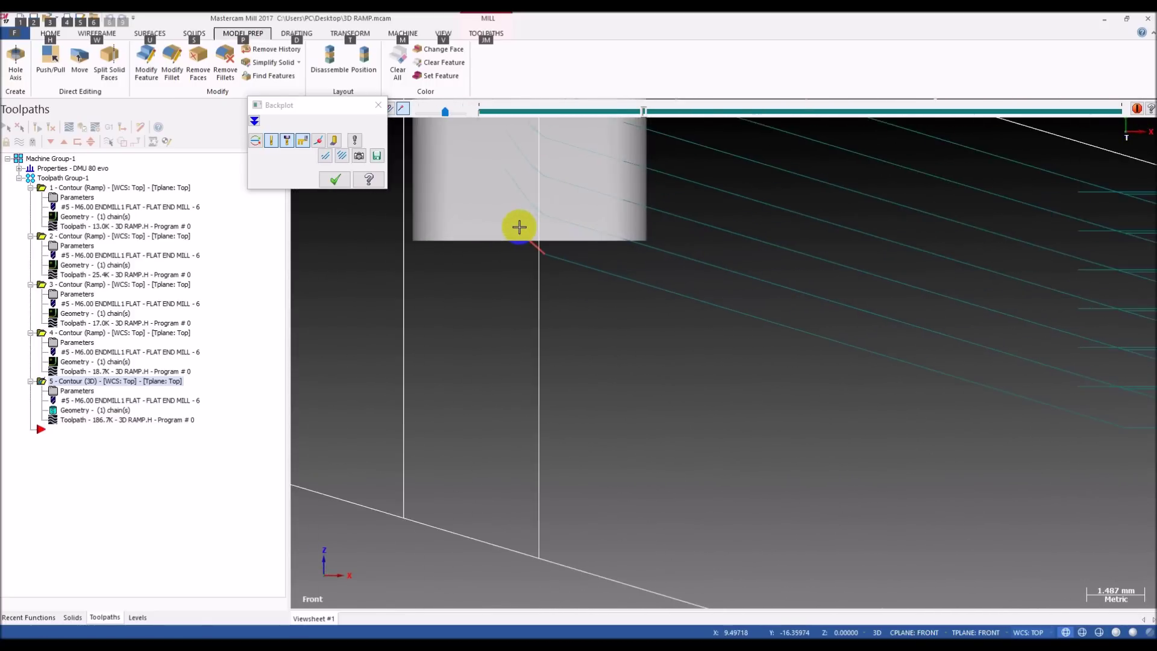
- Advance the backplot slightly and examine the passes around the tool tip at the front slot's lower end
scroll(519, 227, down, 4)
key(alt+2)
drag(644, 116, 657, 114)
scroll(775, 349, up, 5)
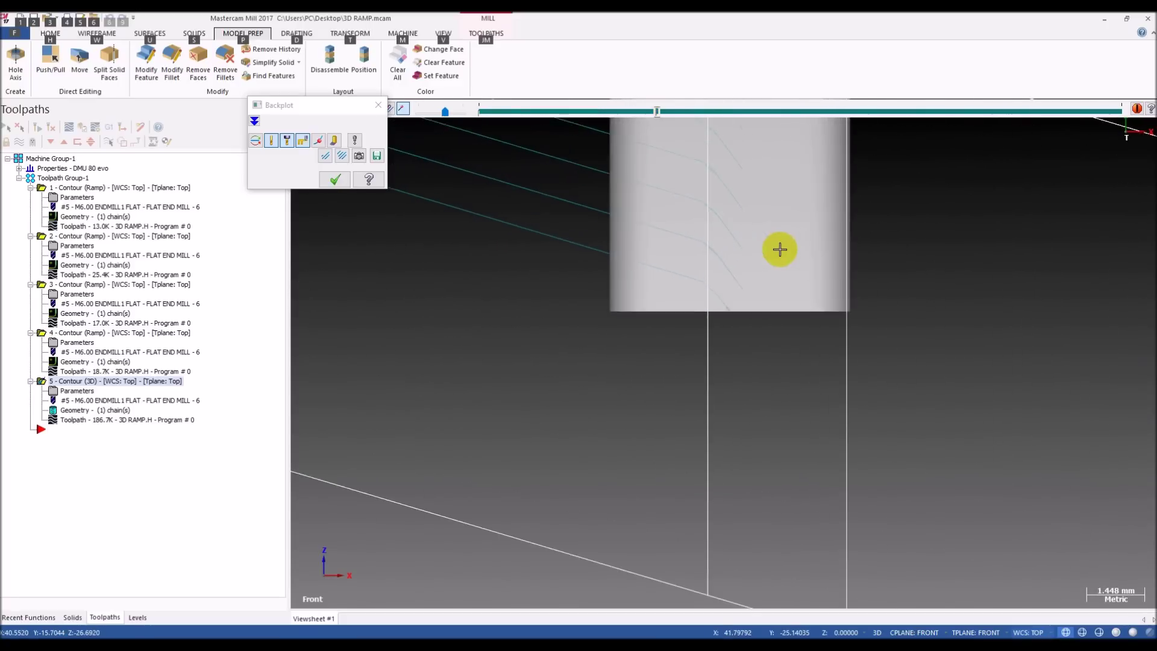
scroll(736, 301, down, 4)
scroll(728, 297, up, 4)
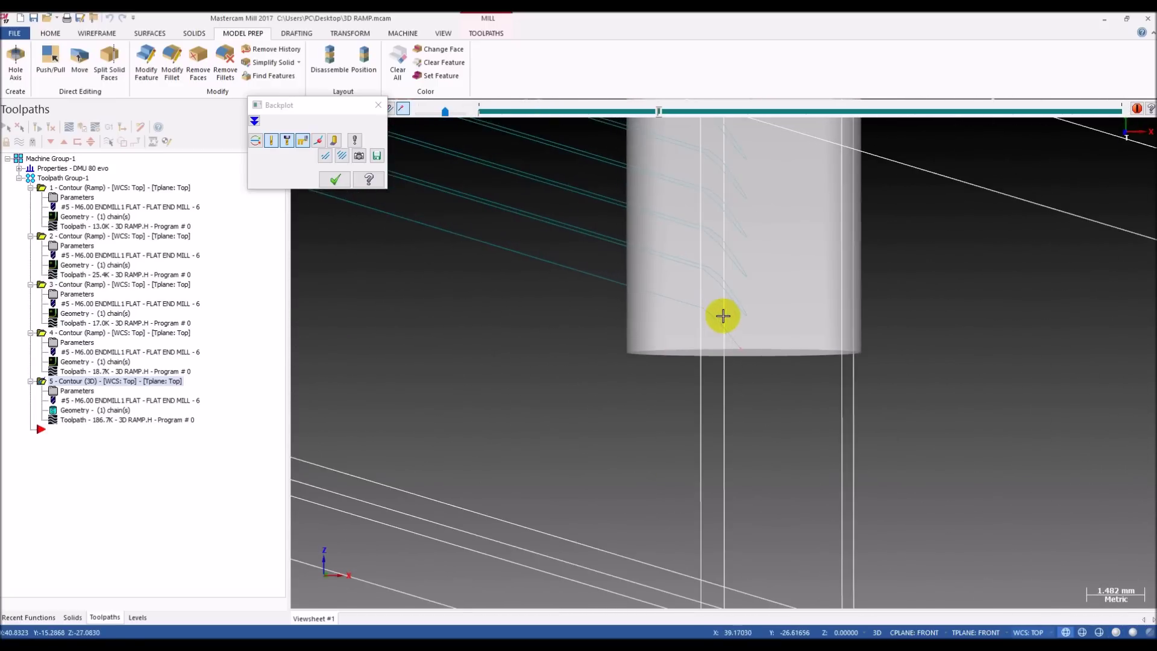
key(alt+2)
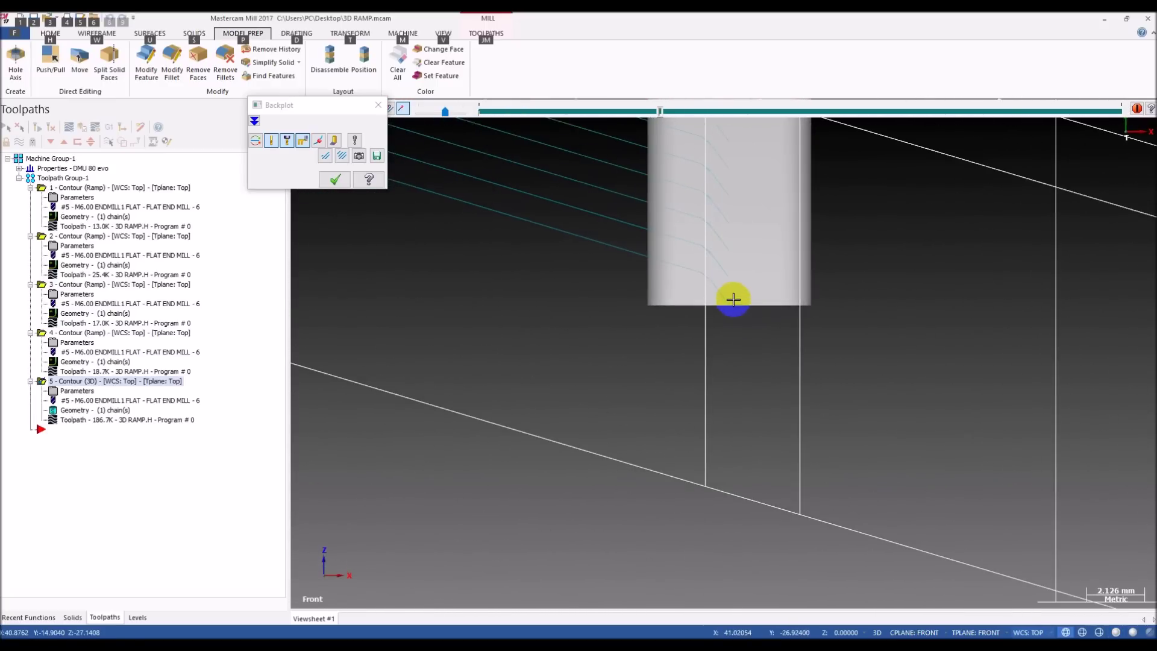
scroll(749, 319, down, 2)
scroll(749, 319, down, 1)
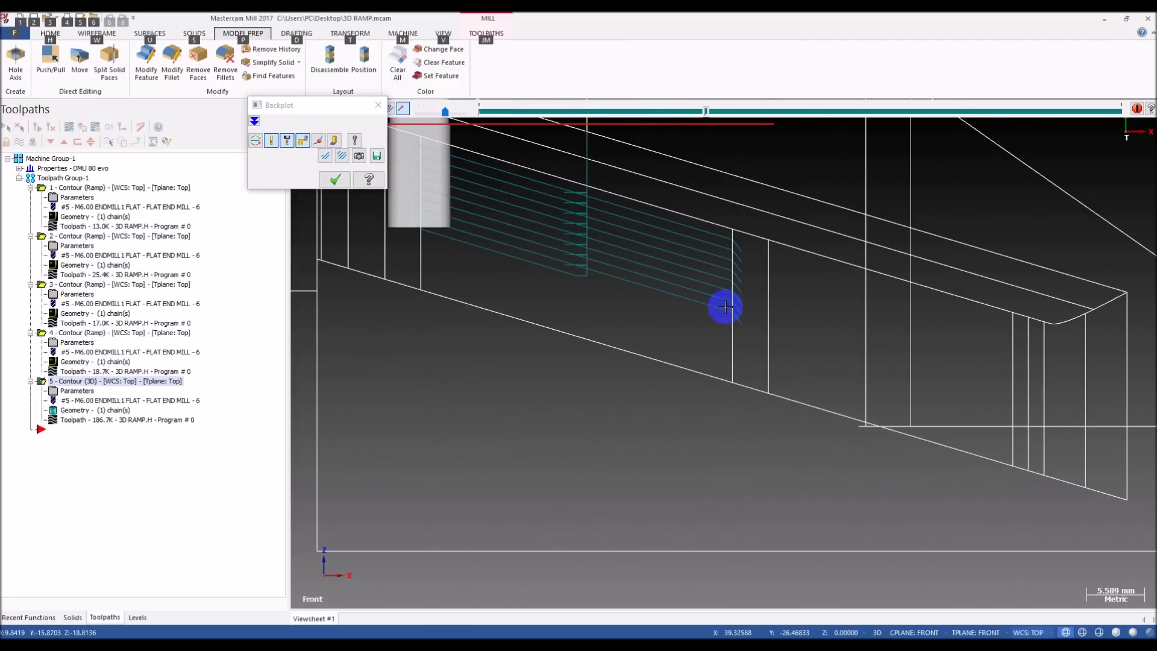
- Close the backplot and collapse the first four Contour (Ramp) operations in the toolpath tree
key(Escape)
scroll(619, 353, down, 2)
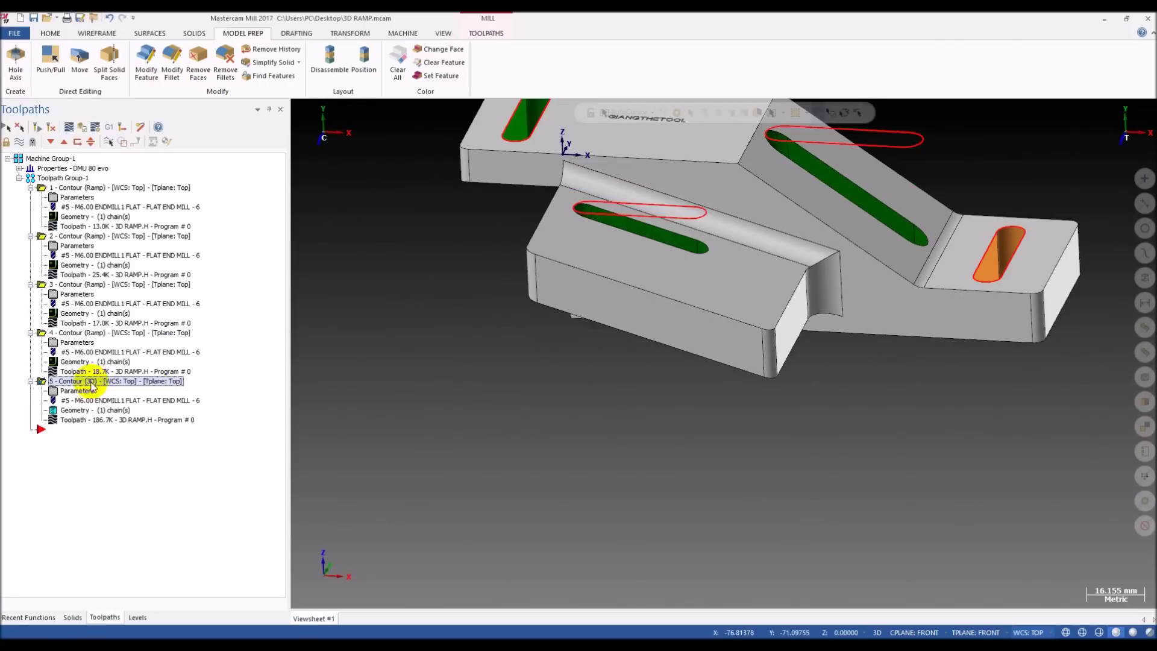
click(30, 187)
click(30, 197)
click(30, 207)
click(30, 216)
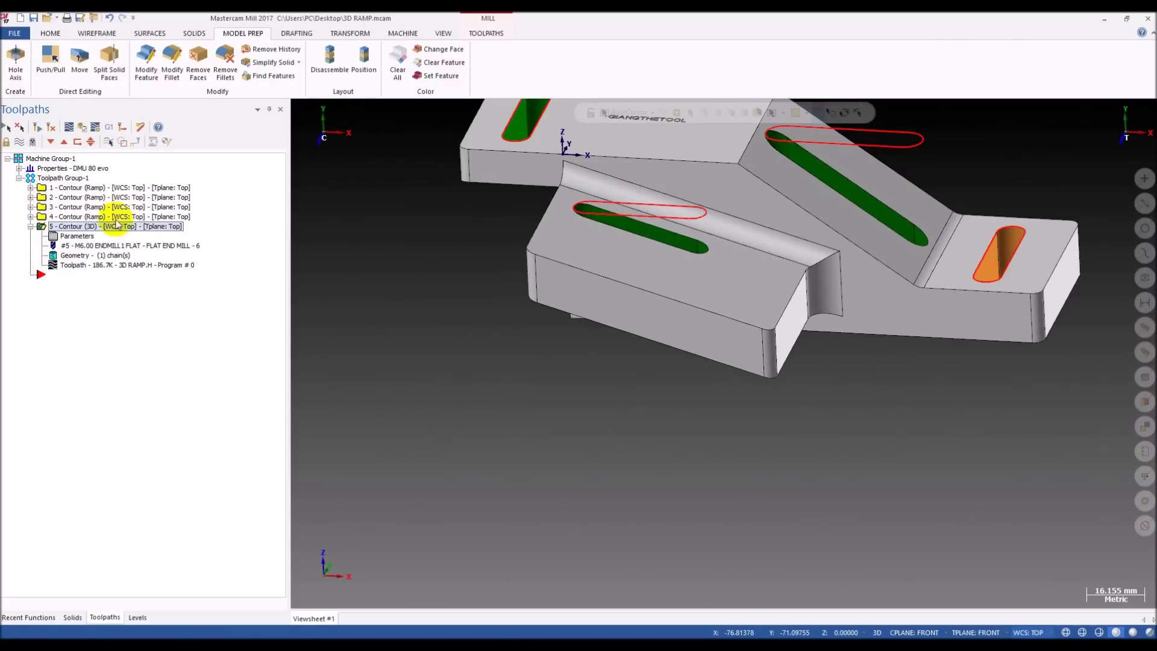
- Examine the part's slots and the flat contour chains above the two inclined slots from several angles
scroll(697, 259, down, 1)
middle_drag(753, 220, 709, 308)
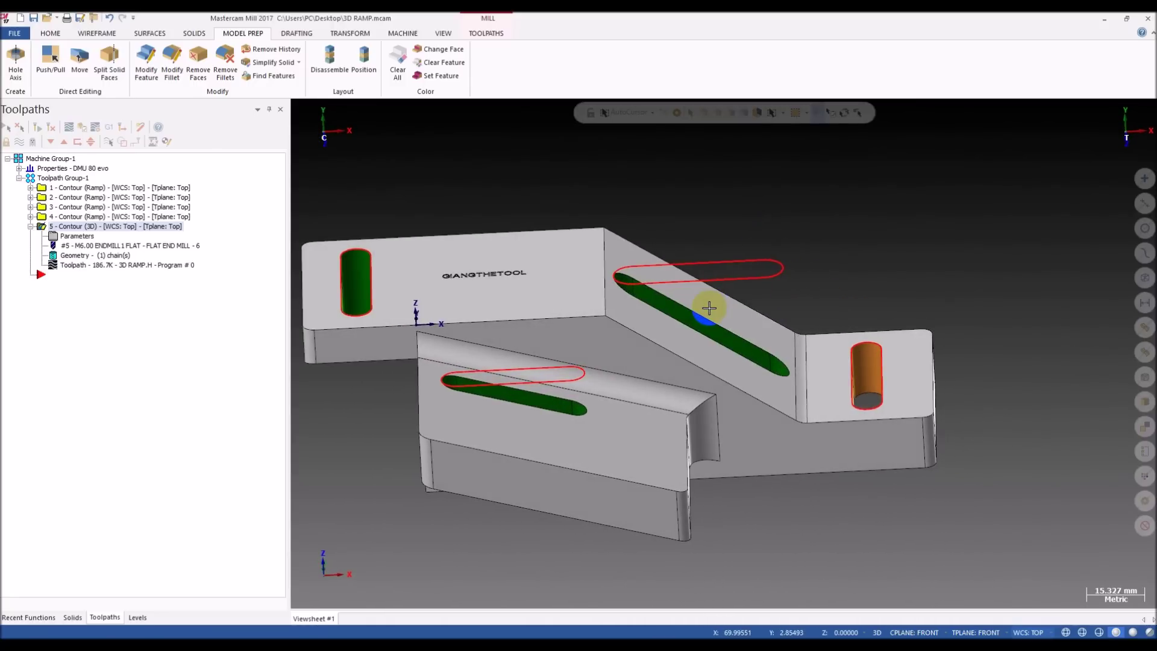
middle_drag(708, 308, 872, 314)
middle_drag(549, 361, 710, 294)
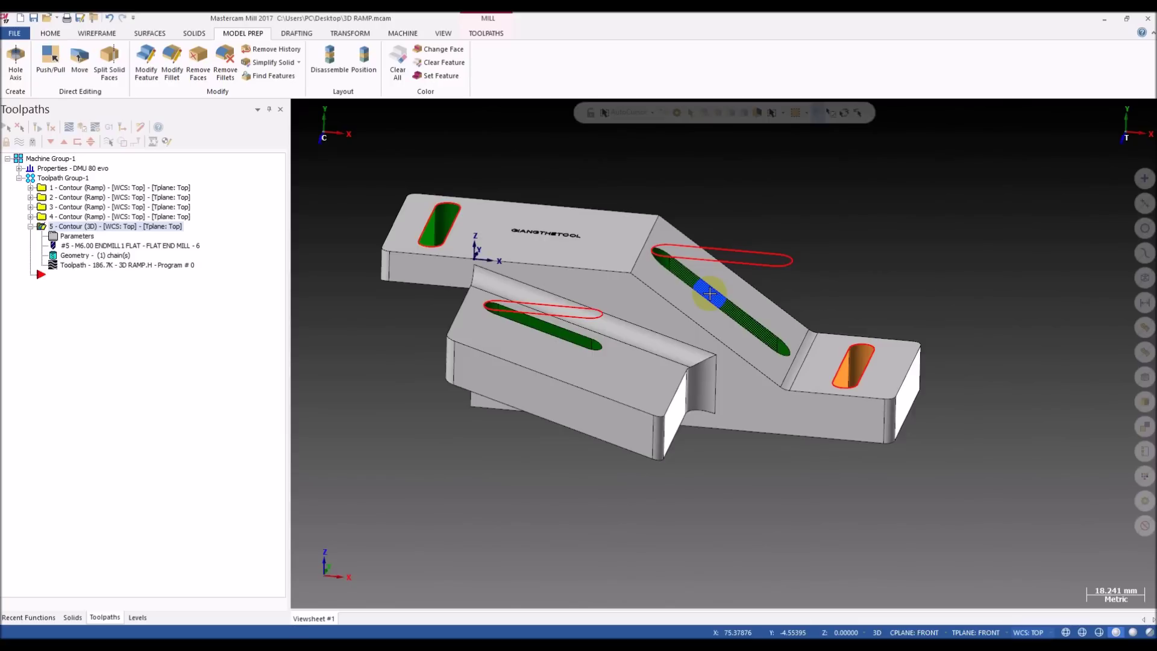
middle_drag(710, 294, 869, 295)
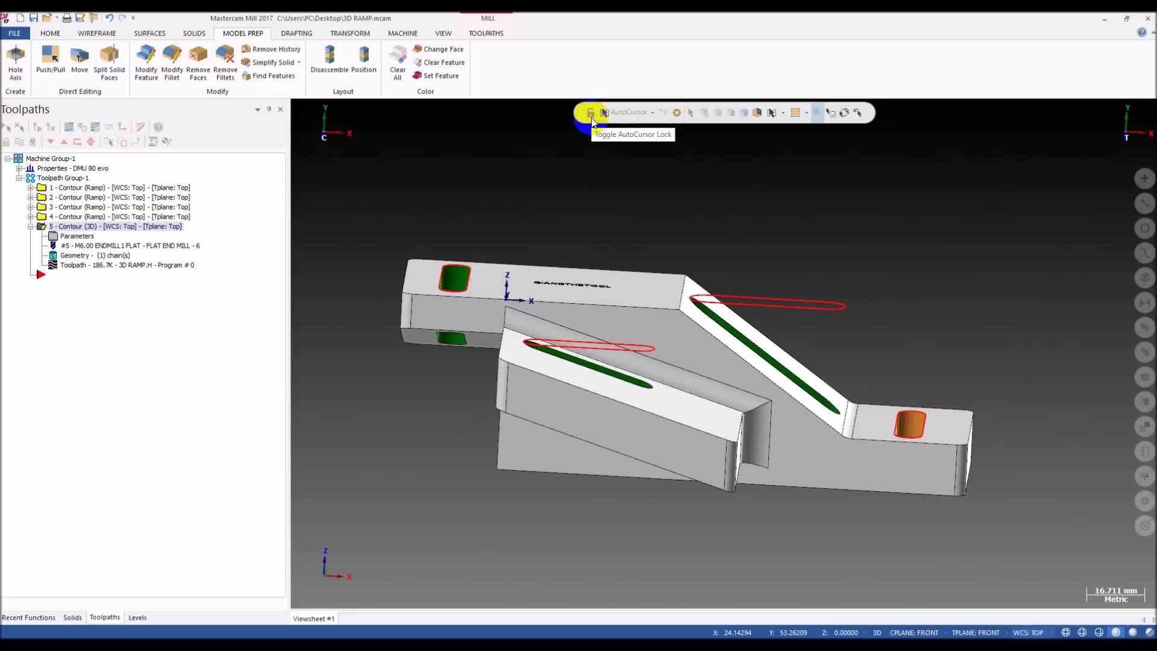
click(482, 33)
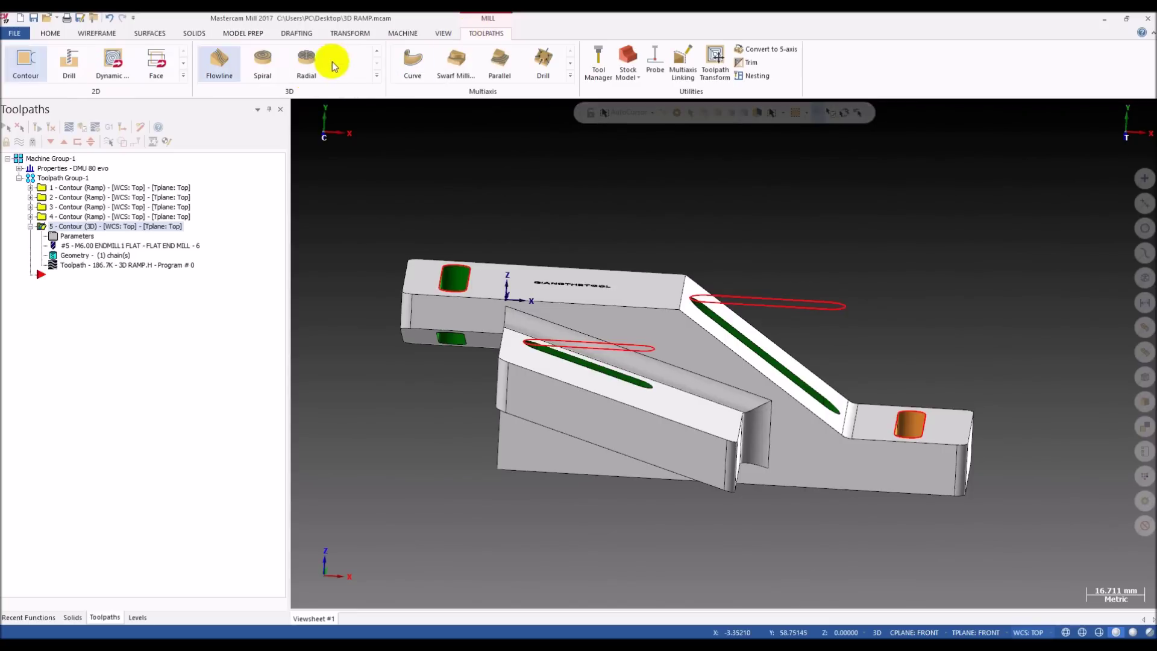
click(377, 77)
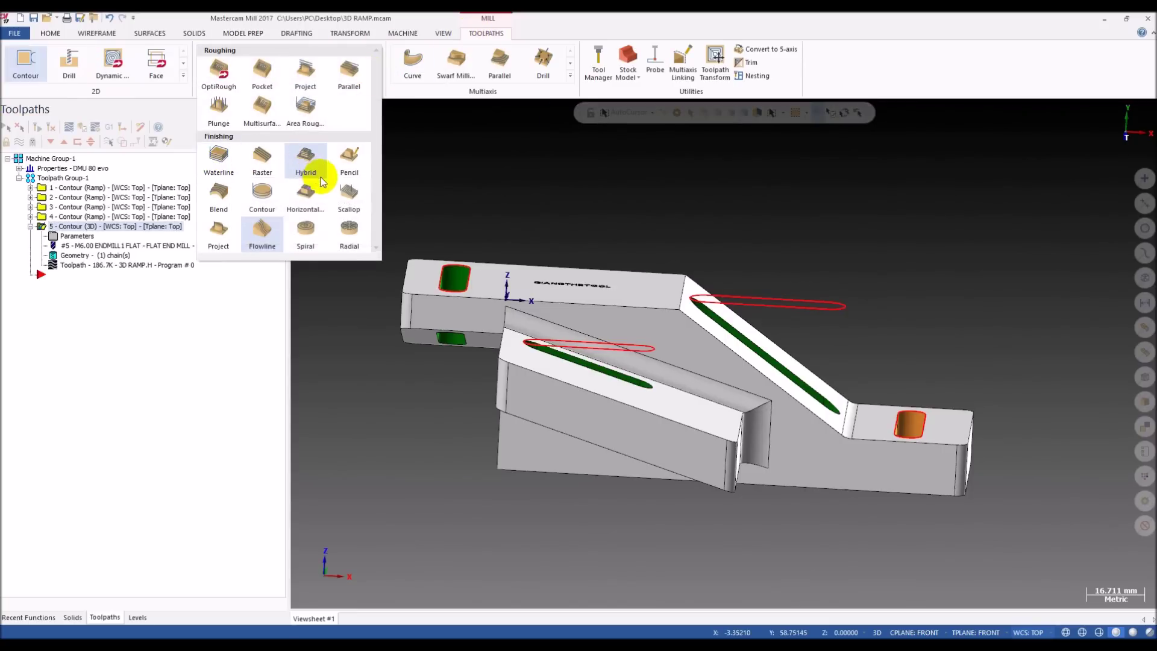
click(554, 289)
scroll(674, 310, up, 3)
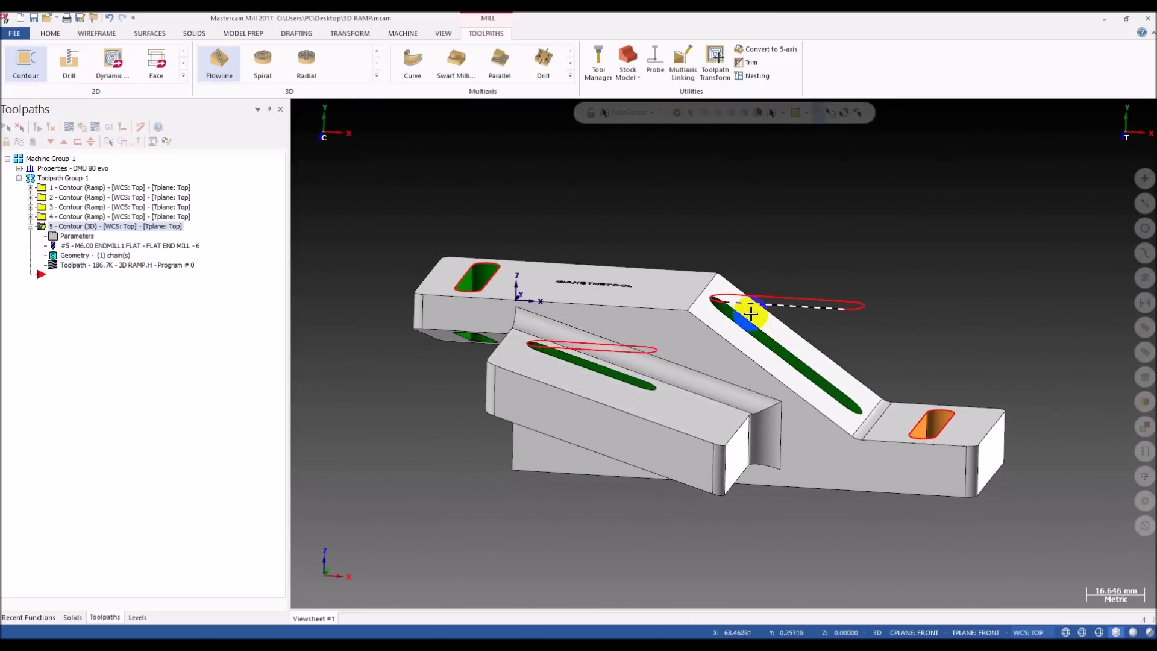
scroll(759, 355, down, 3)
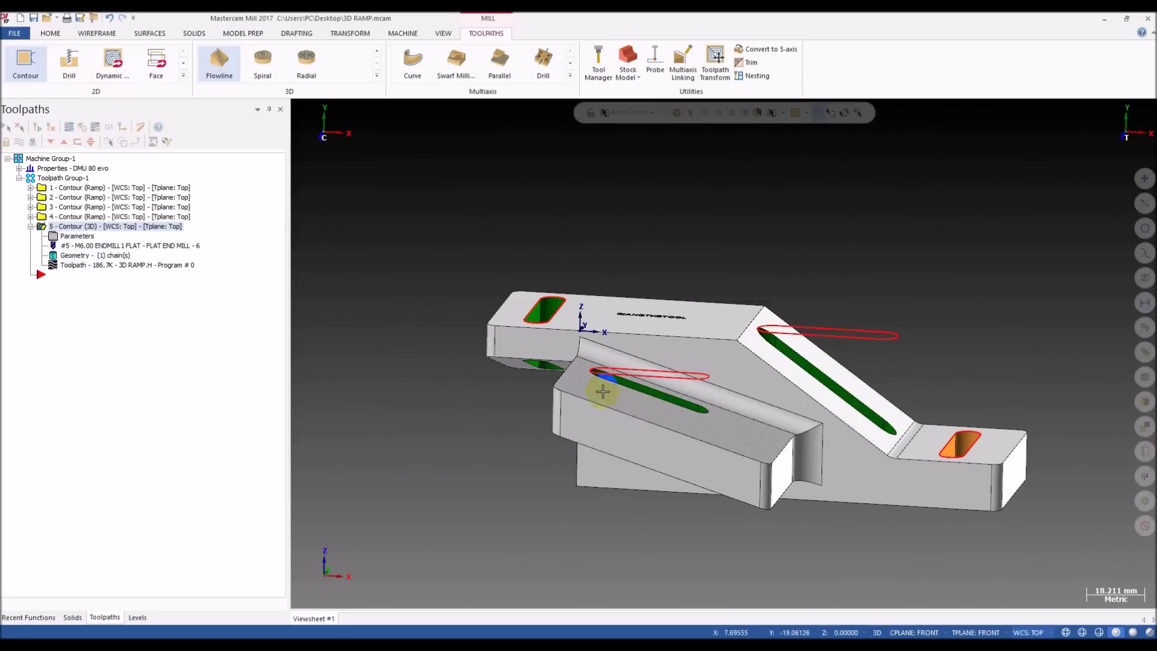
middle_drag(658, 414, 839, 357)
- Review the 3D roughing and finishing toolpath types, including Project, against the long inclined slot
click(345, 70)
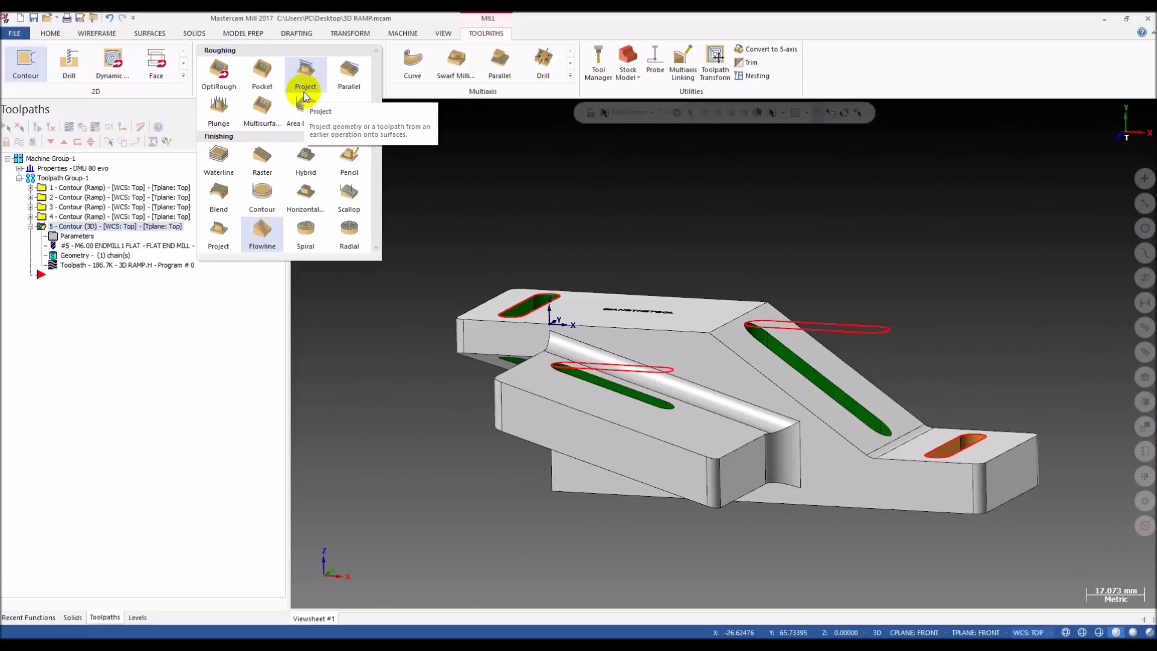
click(305, 90)
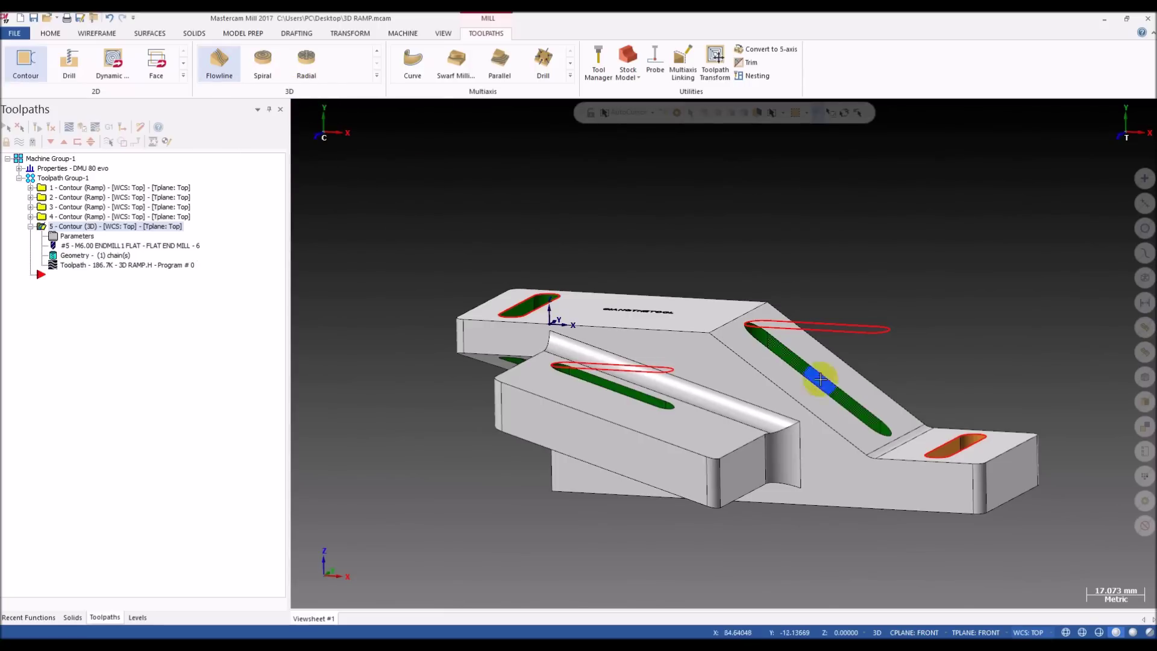
scroll(753, 328, up, 3)
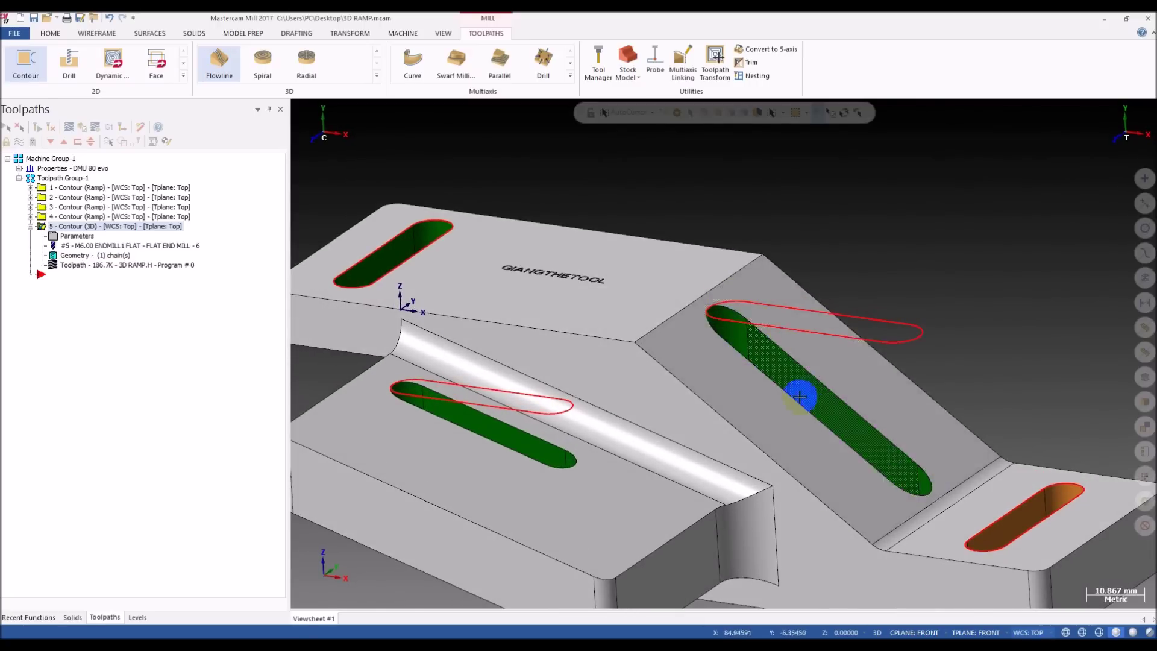
scroll(798, 424, down, 2)
mouse_move(798, 424)
middle_down()
mouse_move(697, 370)
mouse_move(664, 271)
middle_up()
scroll(669, 274, up, 2)
scroll(723, 280, down, 1)
scroll(771, 286, up, 3)
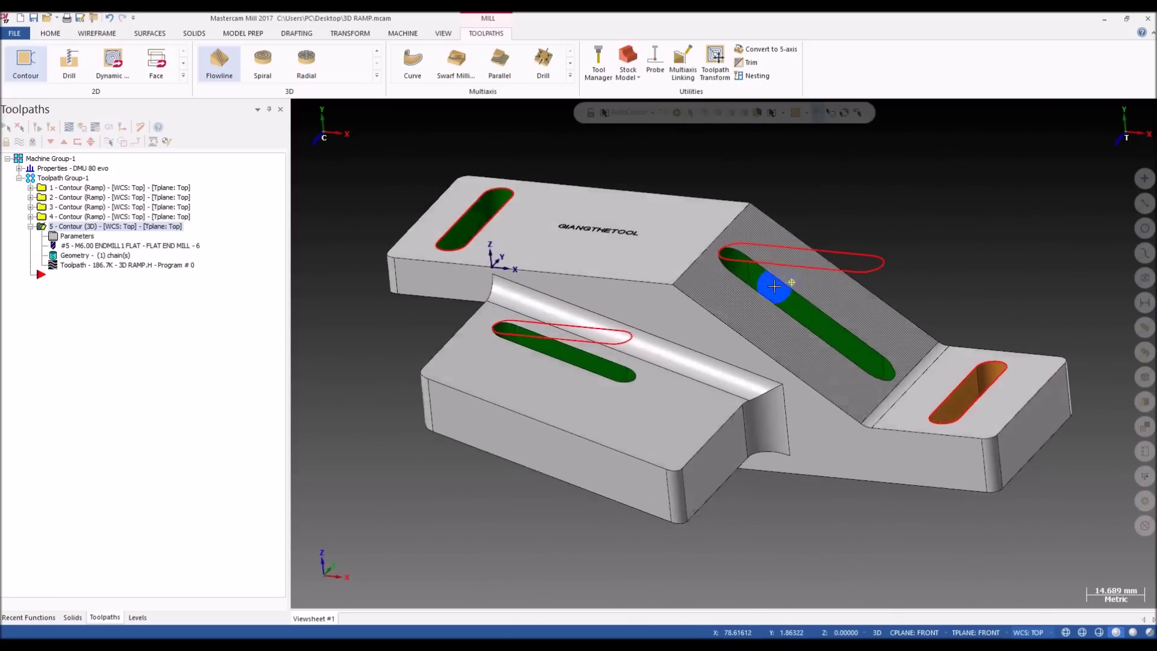
click(377, 76)
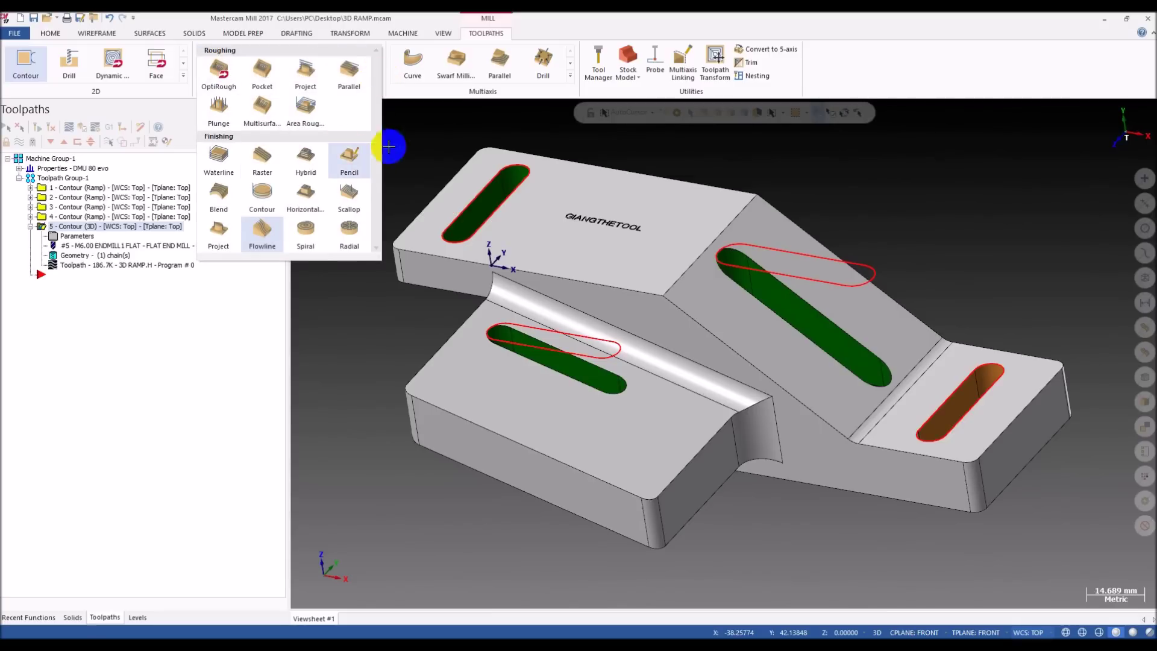
click(229, 160)
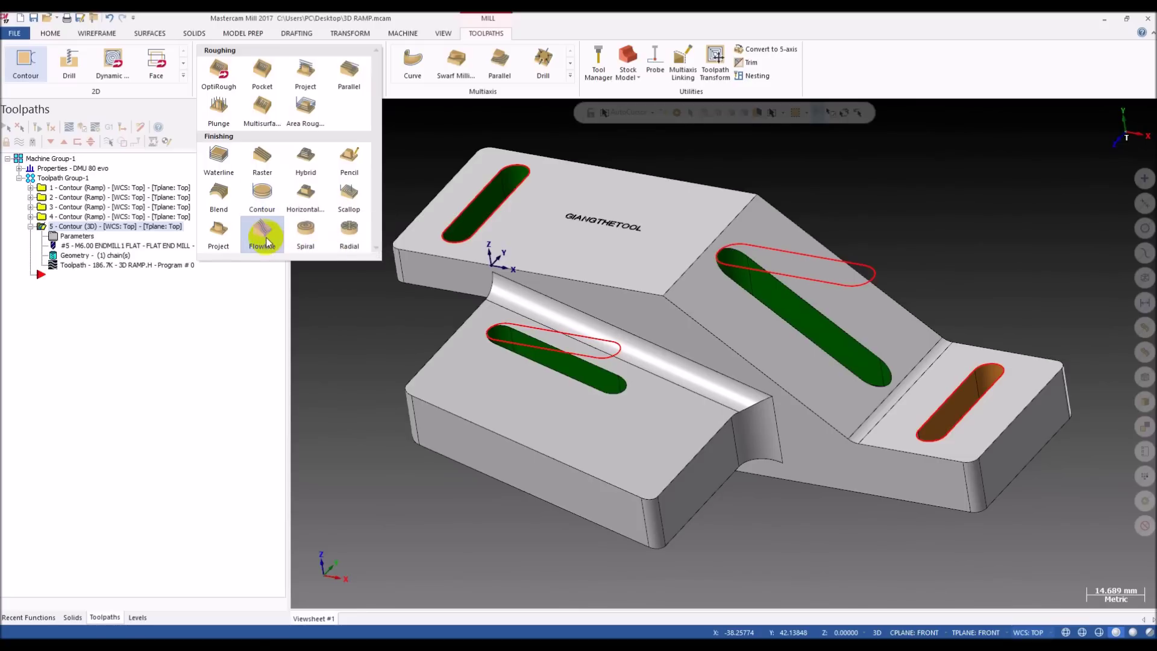
click(422, 302)
- Inspect the part's upper faces and look over the finishing toolpaths such as Waterline and Project
middle_drag(612, 400, 550, 230)
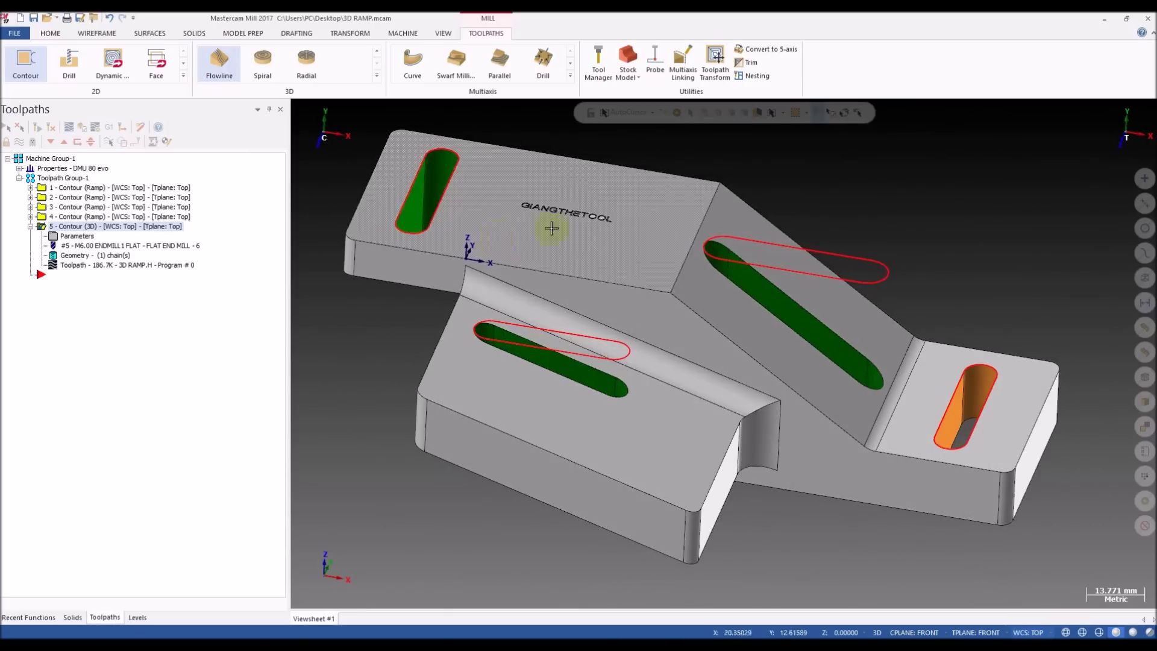
scroll(609, 290, down, 2)
middle_drag(603, 296, 552, 324)
scroll(543, 289, up, 2)
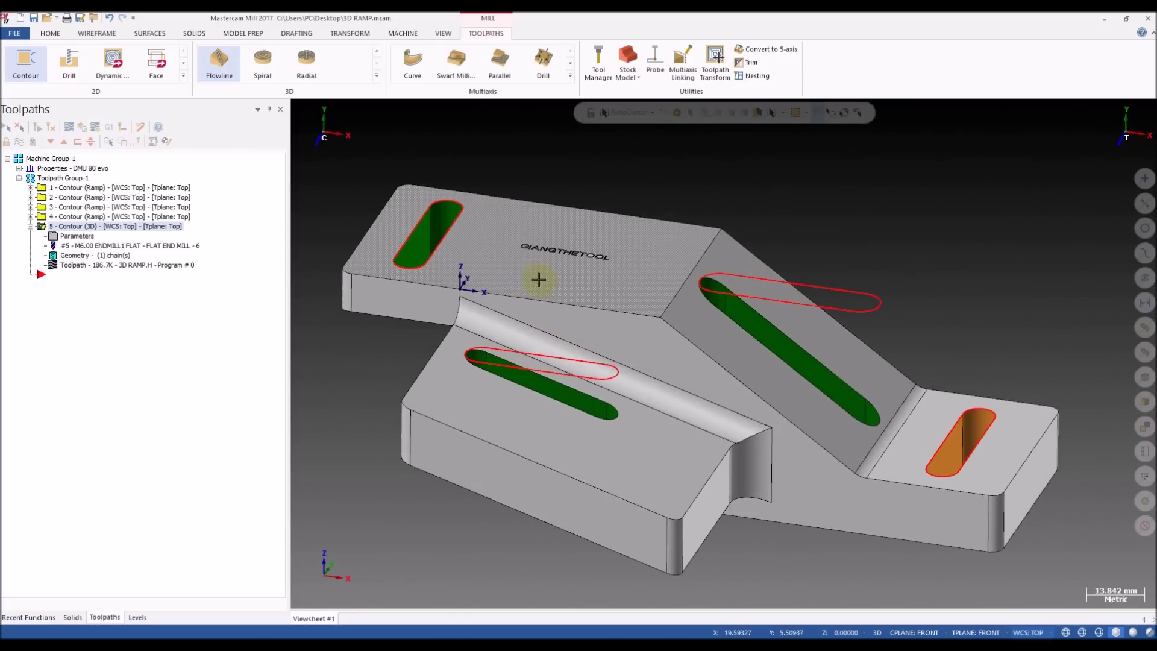
click(306, 132)
click(377, 77)
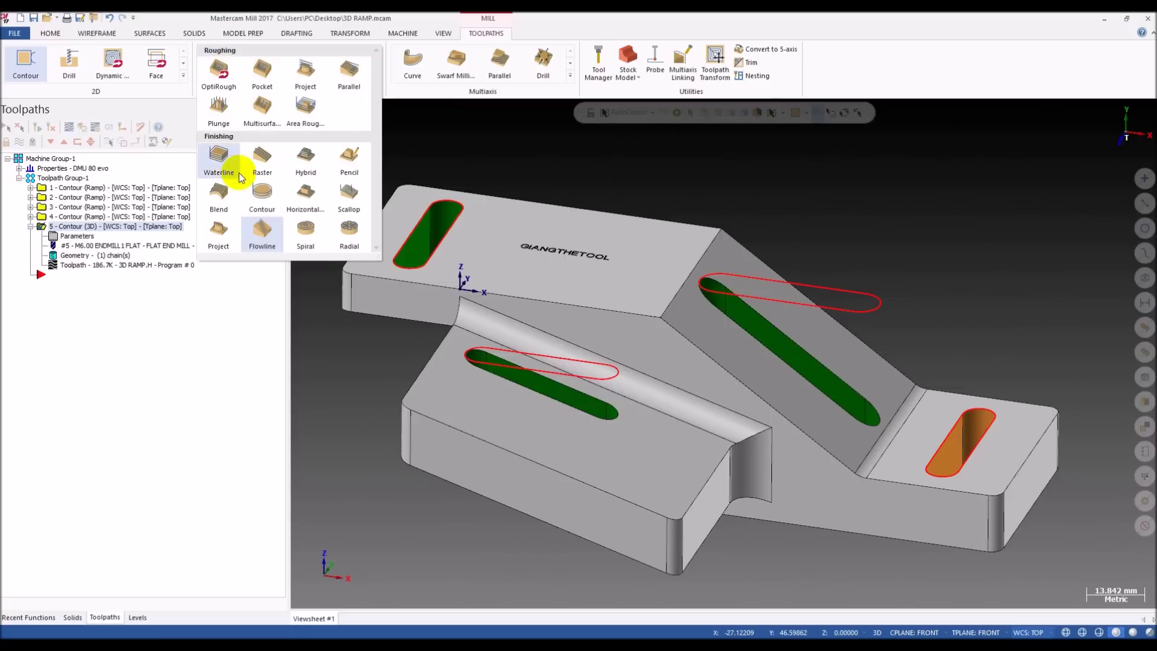
click(475, 174)
click(378, 76)
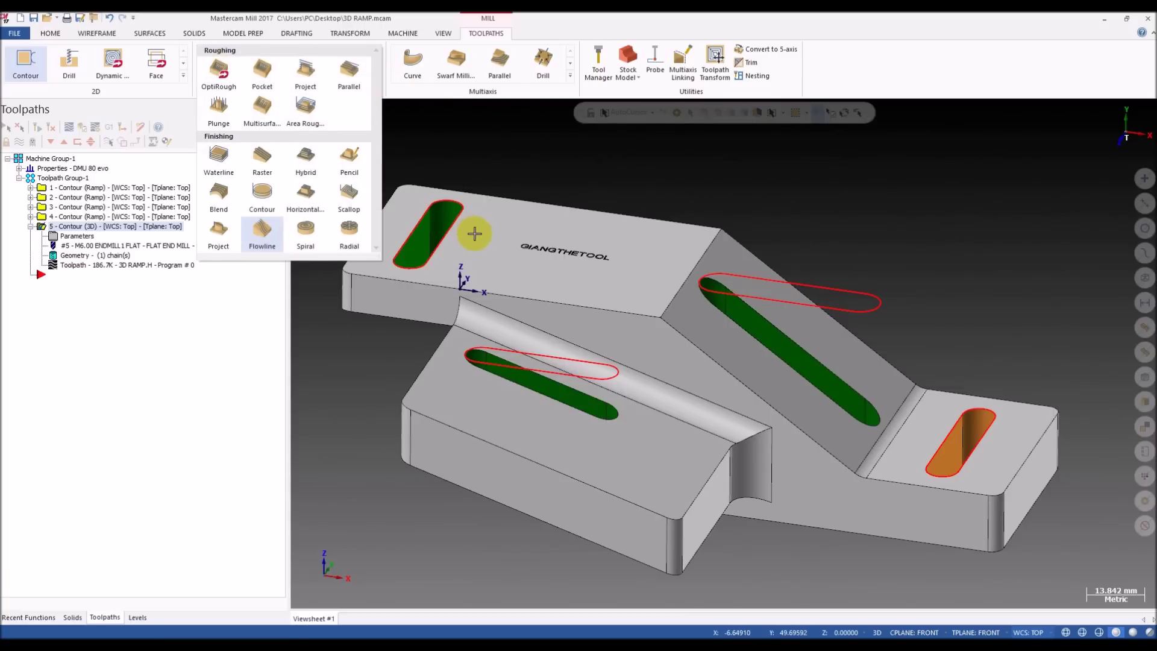
click(215, 240)
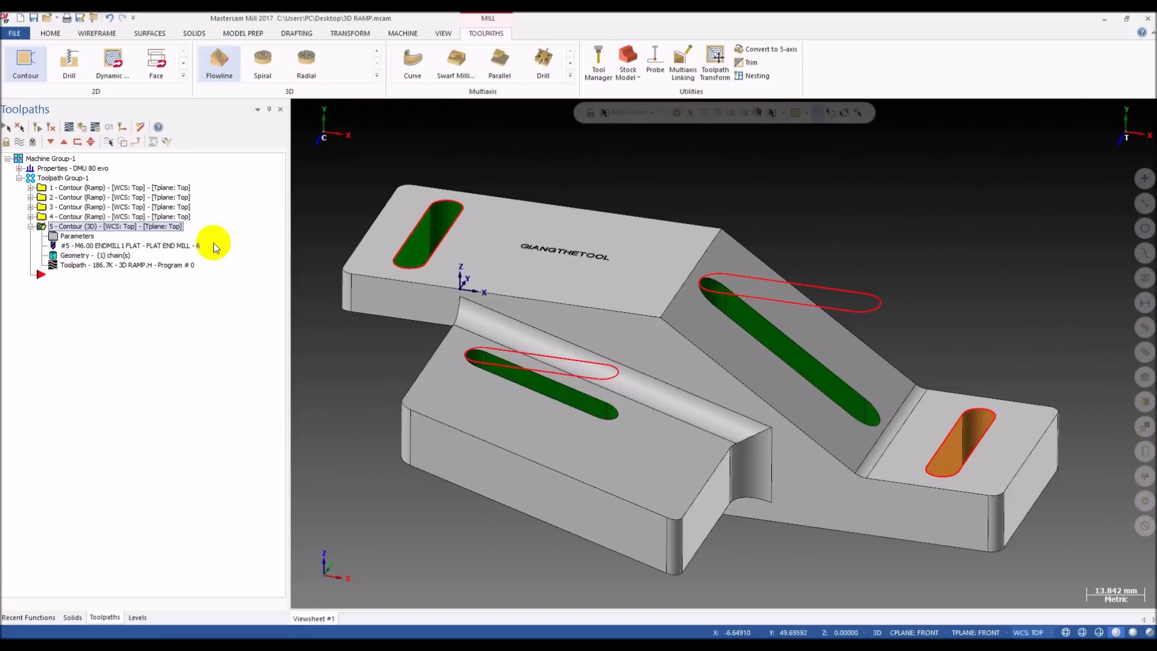
- Look through the 3D finishing toolpaths again, focusing on Flowline as an alternative for the inclined slots
click(377, 77)
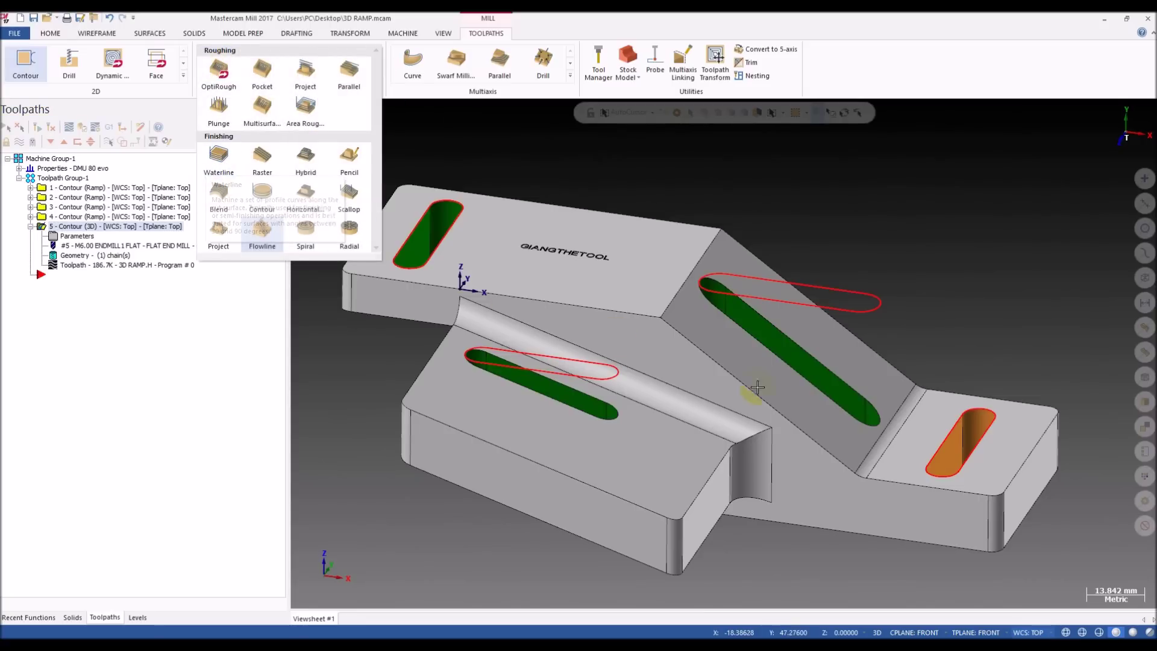
click(784, 350)
click(452, 133)
click(378, 77)
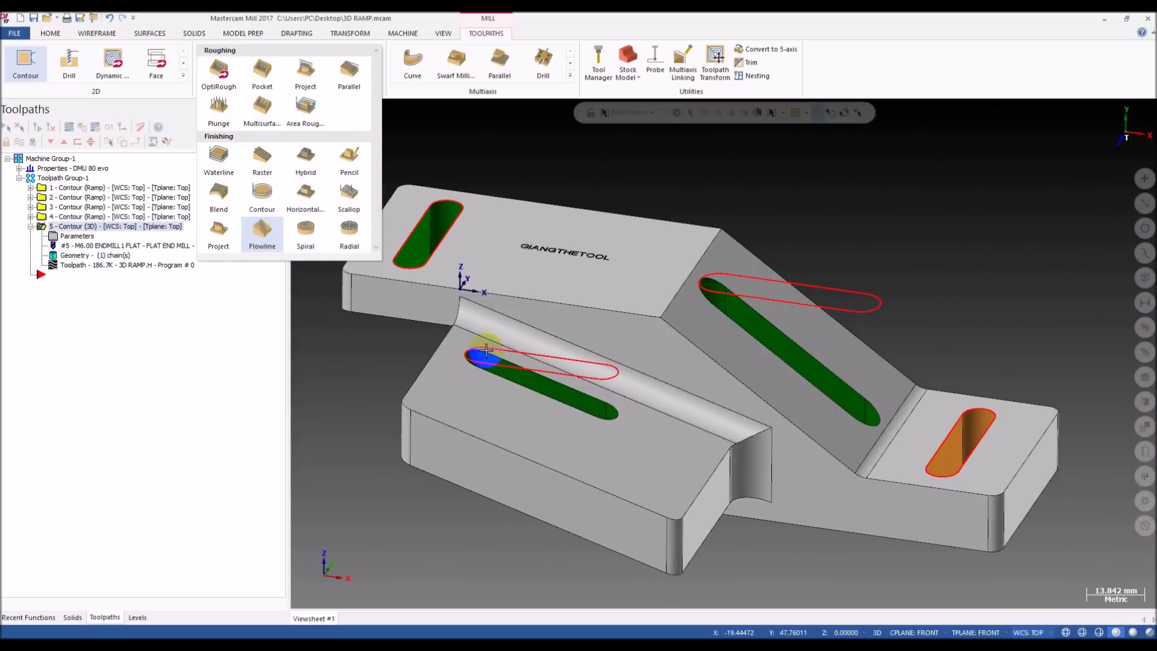
click(672, 426)
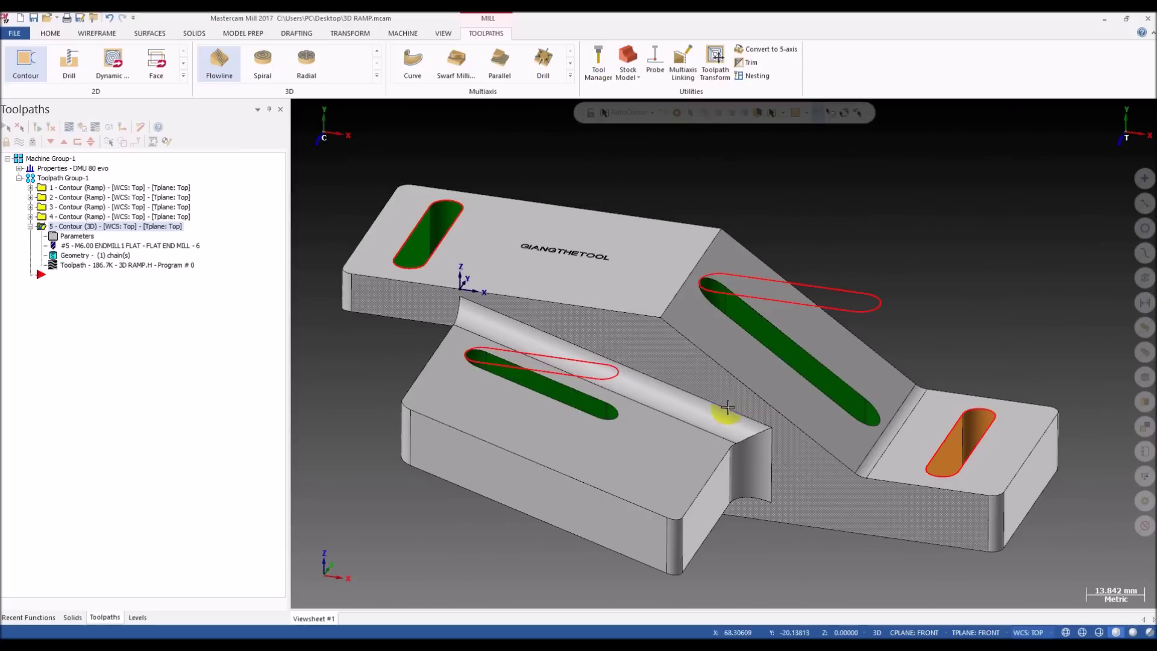
click(376, 77)
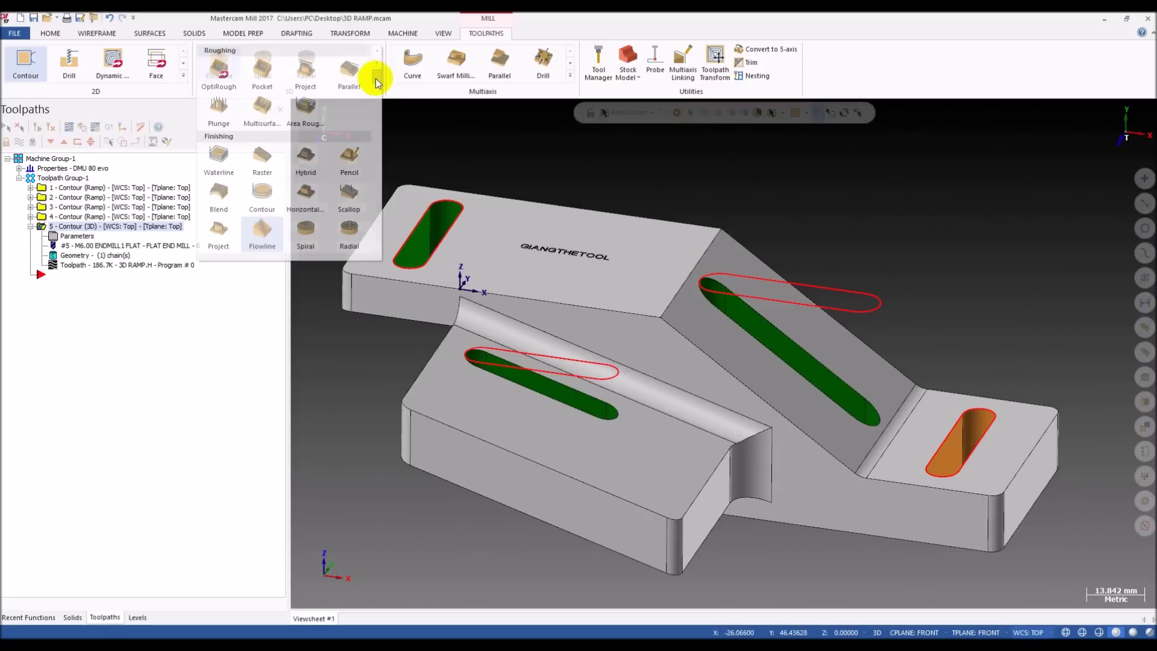
click(263, 233)
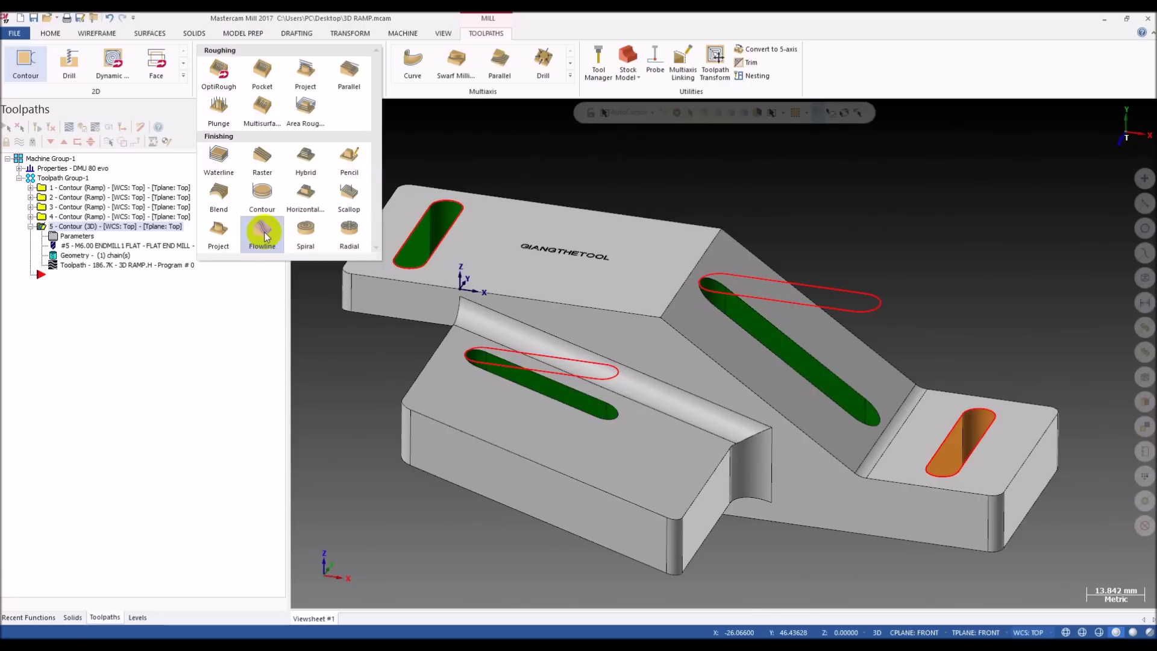
click(375, 76)
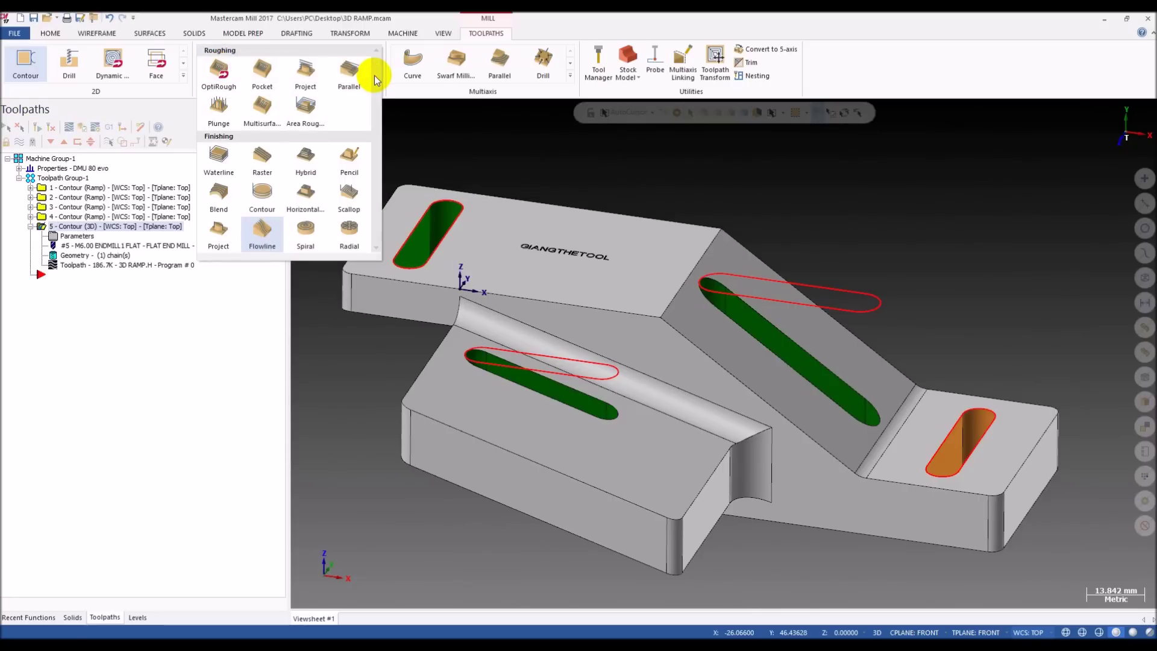
click(263, 232)
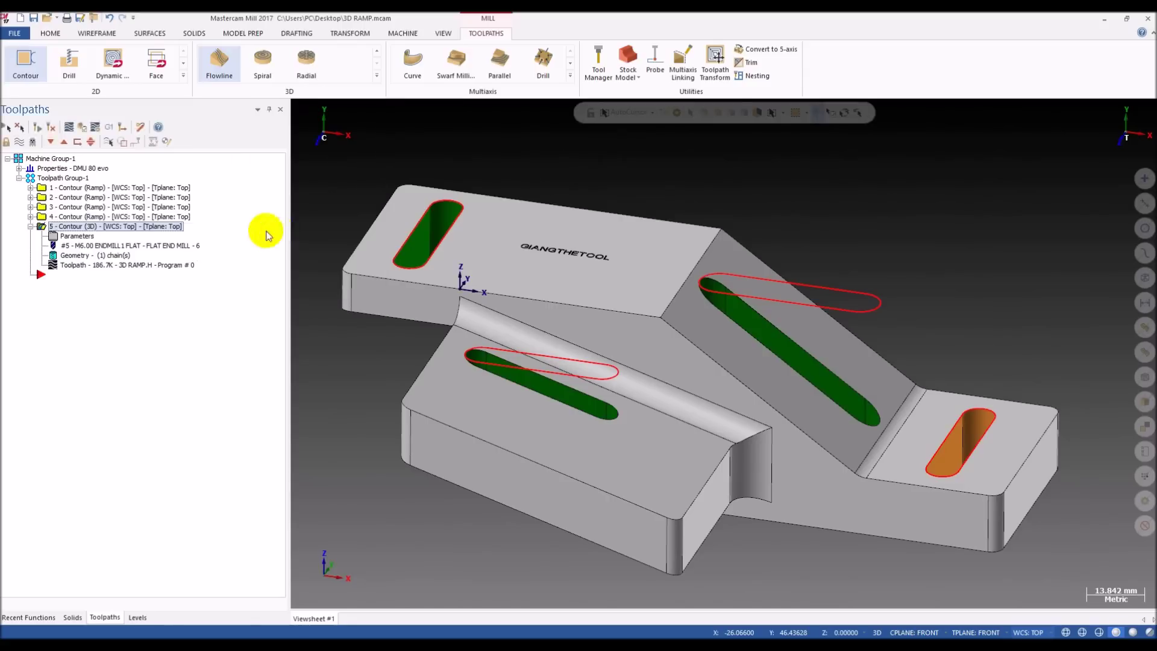
click(375, 77)
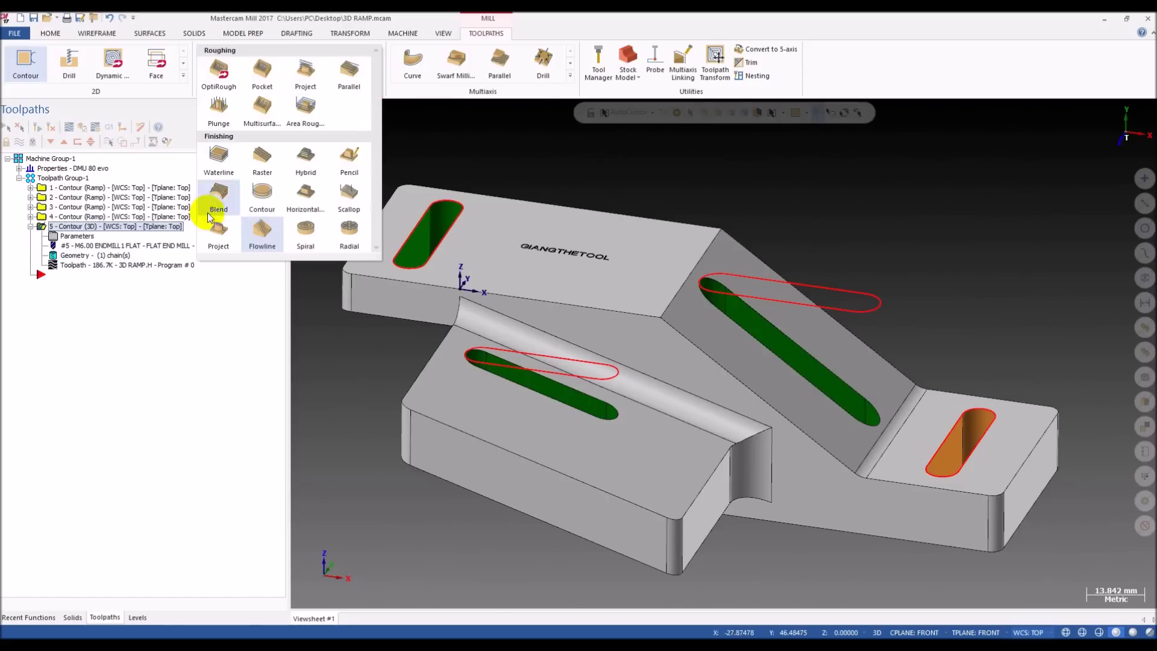
click(263, 232)
- Compare the flat contour chains with the inclined slot outlines in an angled view and the Top view
scroll(816, 247, up, 2)
scroll(747, 271, down, 4)
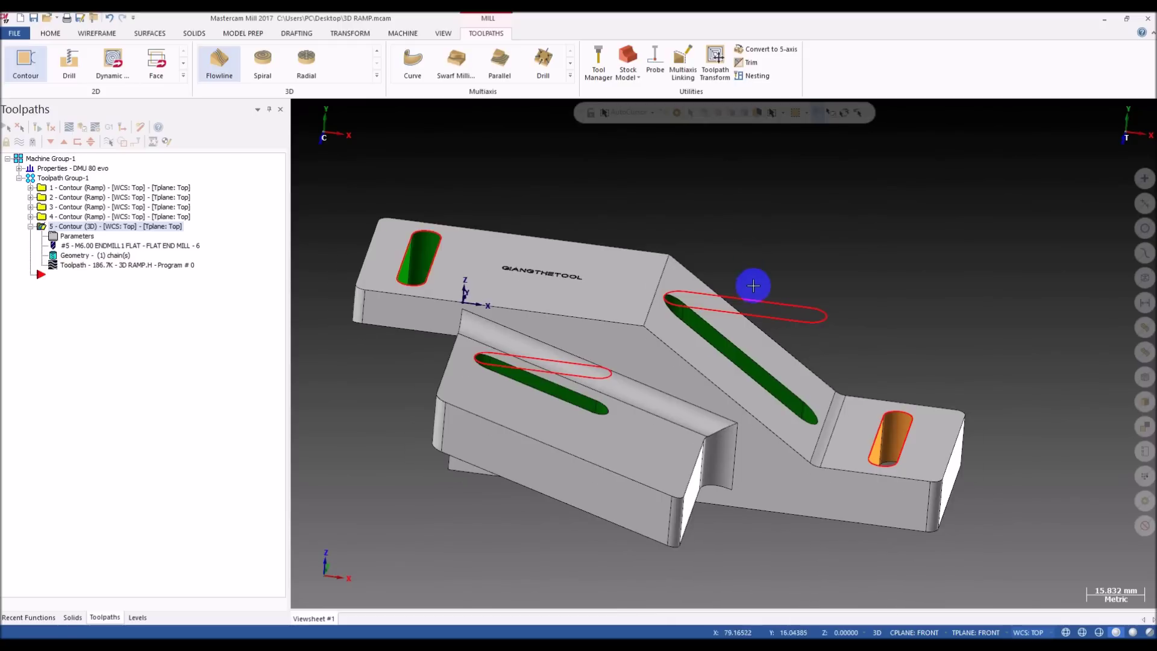
scroll(781, 314, up, 3)
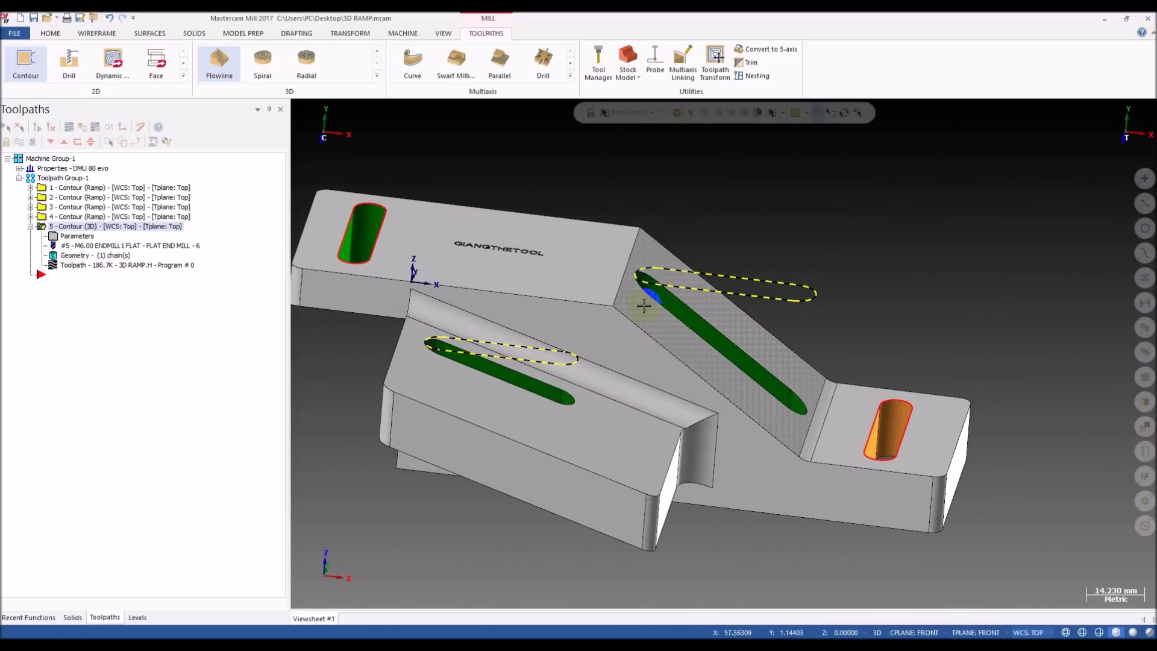
key(alt+1)
middle_drag(580, 333, 652, 310)
key(alt)
key(alt+1)
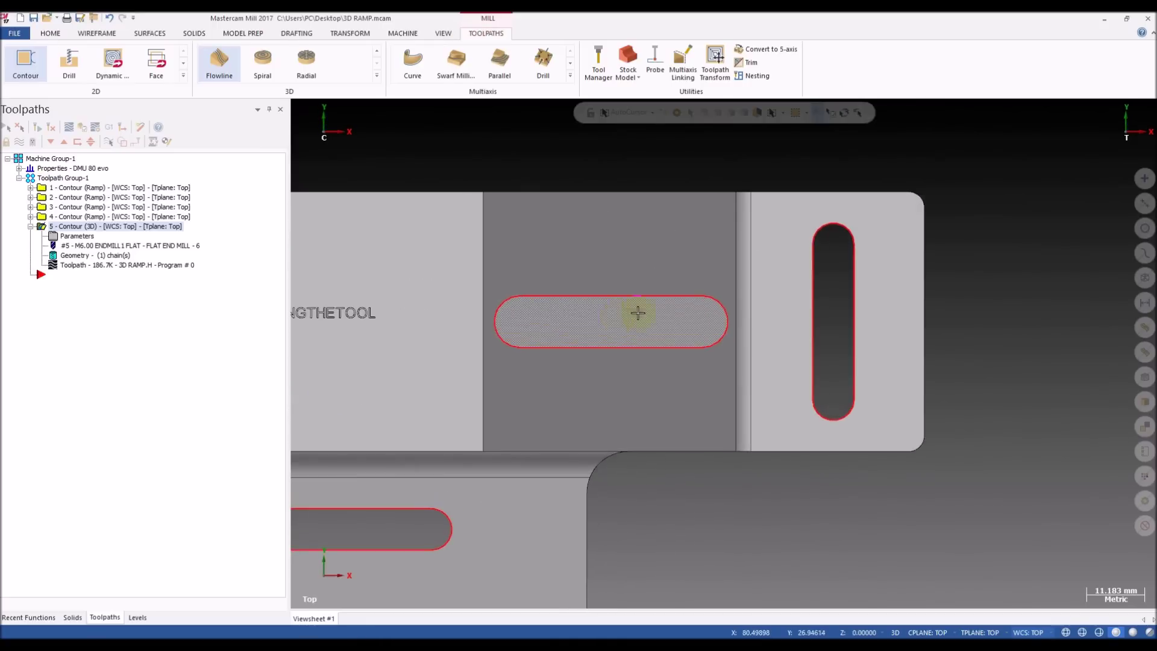
middle_drag(674, 315, 597, 266)
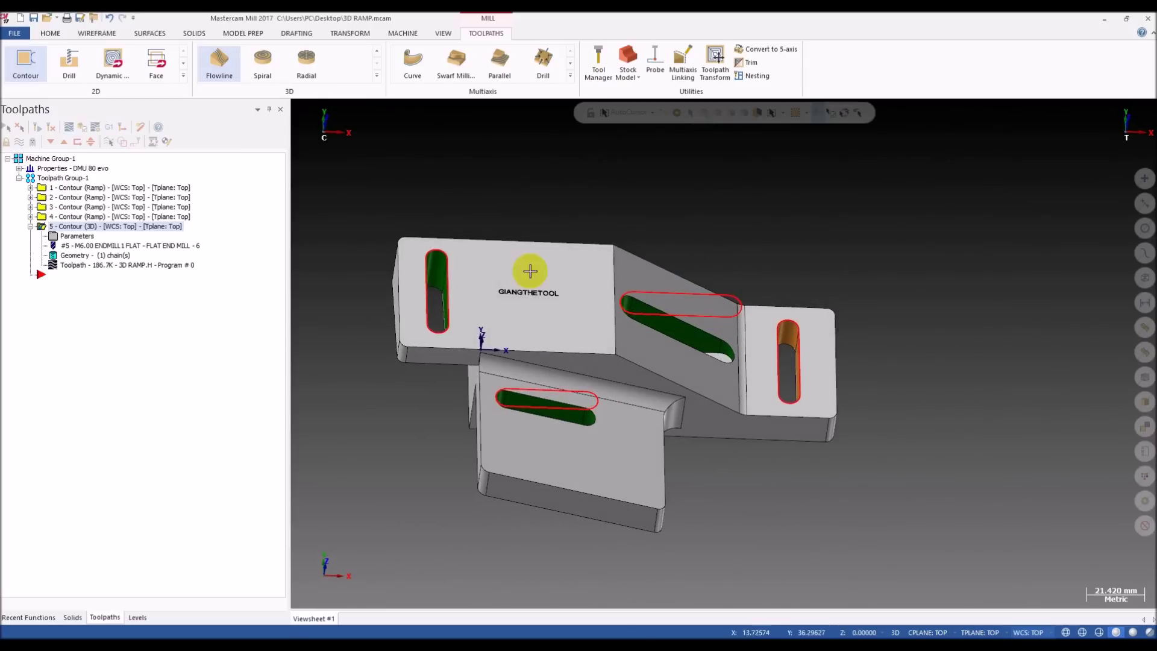
- Examine the offset between the flat chains and the inclined slots up to the Front view, and list the available 3D toolpaths
scroll(703, 279, down, 3)
scroll(703, 280, up, 6)
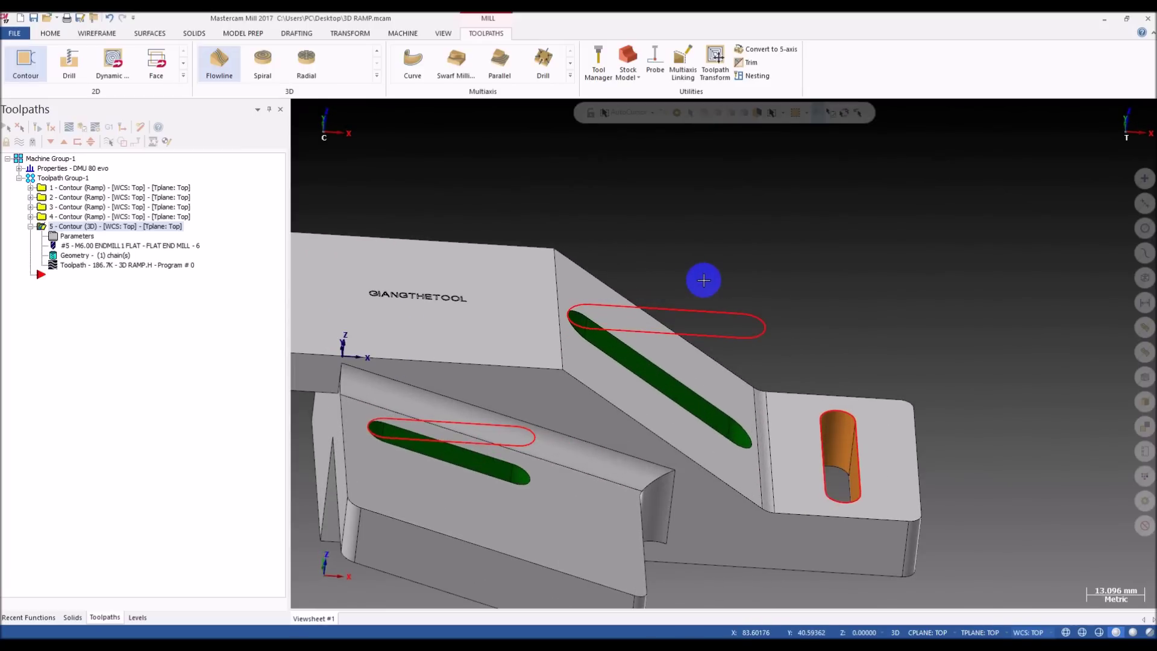
scroll(733, 276, down, 4)
middle_drag(734, 277, 678, 297)
scroll(677, 295, up, 5)
middle_drag(702, 333, 783, 292)
scroll(782, 291, up, 1)
scroll(783, 292, down, 5)
key(alt+2)
middle_drag(703, 291, 711, 328)
scroll(871, 175, down, 5)
scroll(814, 178, up, 5)
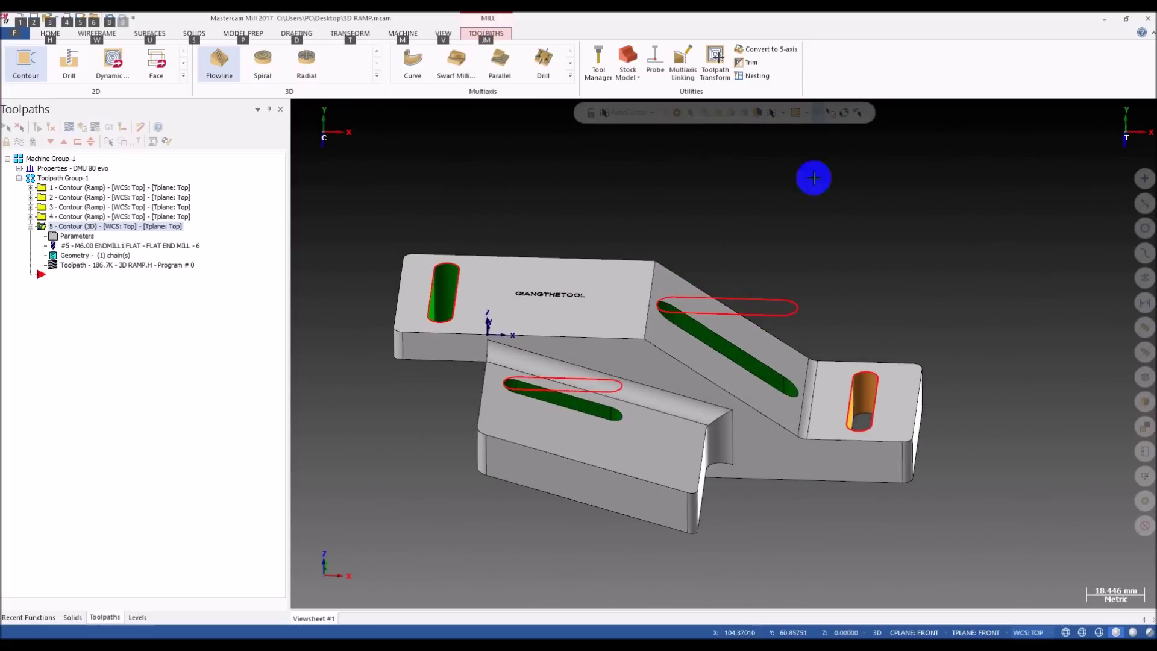
click(378, 77)
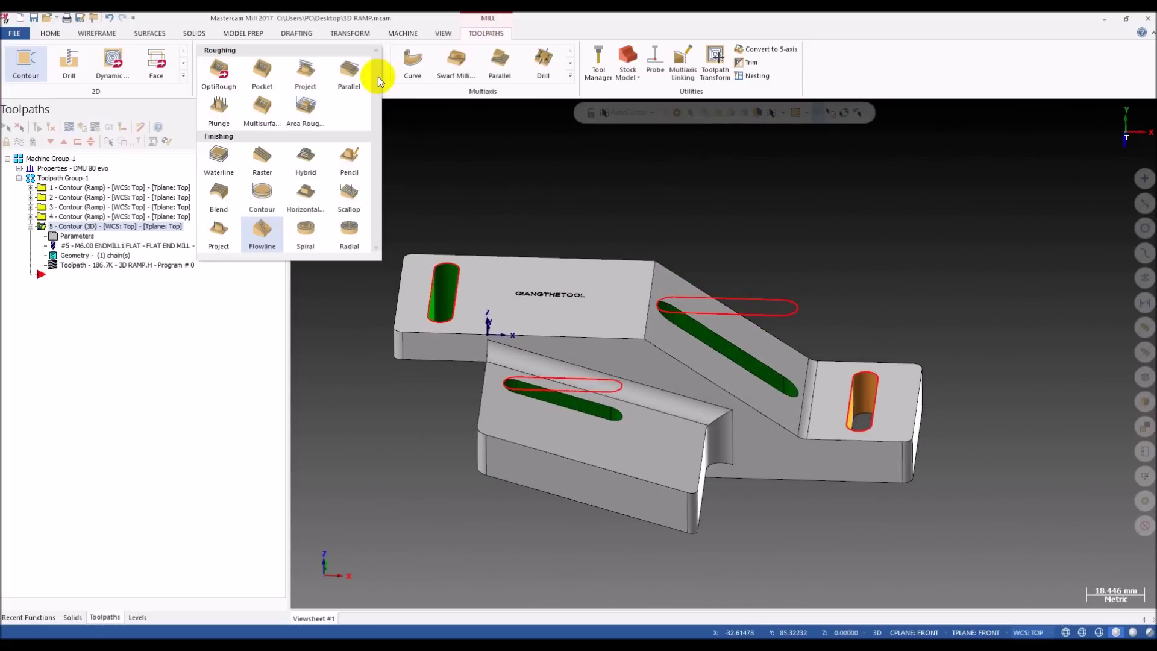
- Start a Flowline finishing toolpath and examine the through slot beside the GIANGTHETOOL text from above and below for drive surfaces
click(263, 234)
middle_drag(602, 259, 591, 292)
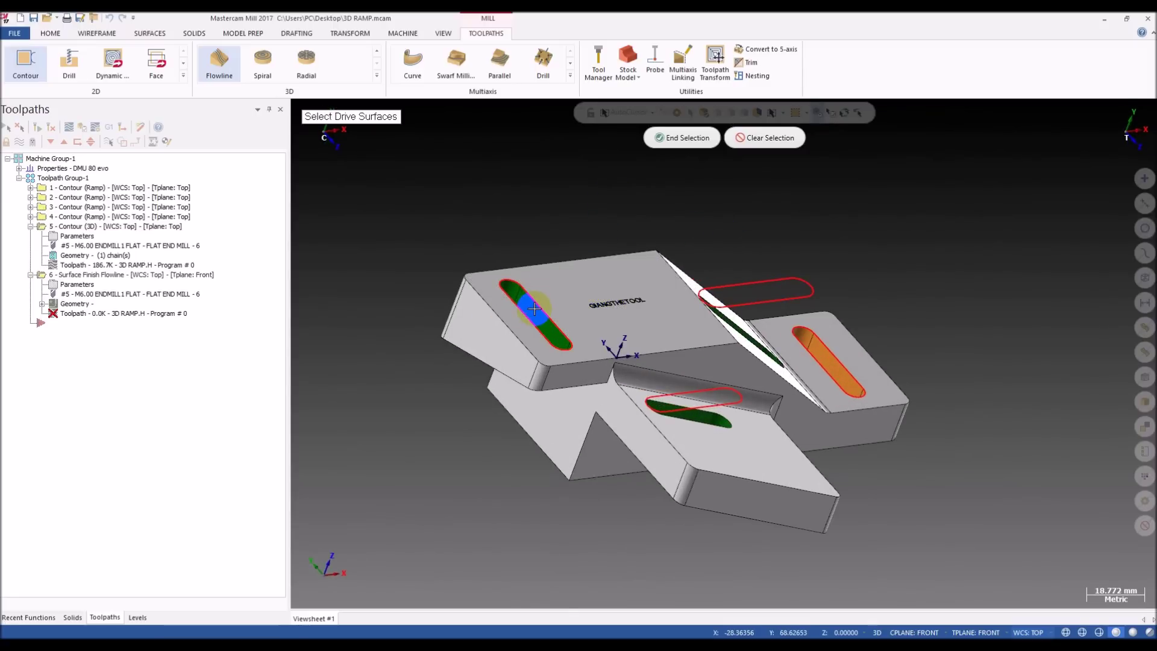
scroll(535, 309, up, 5)
scroll(509, 314, down, 4)
scroll(512, 313, up, 2)
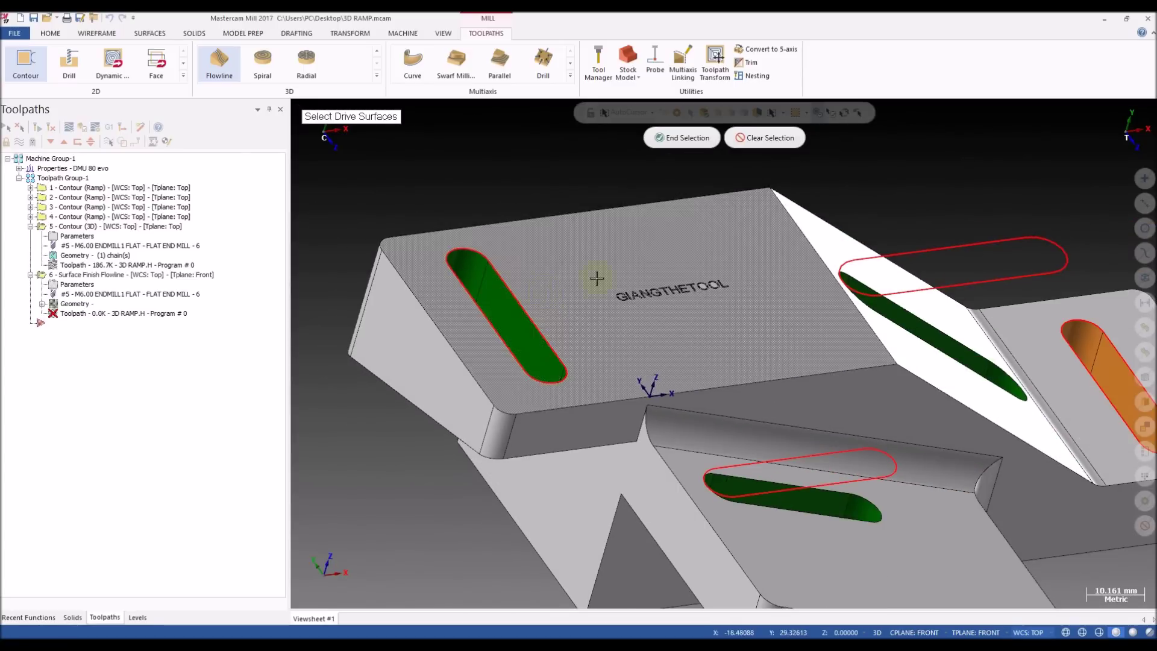
middle_drag(558, 290, 458, 310)
click(530, 331)
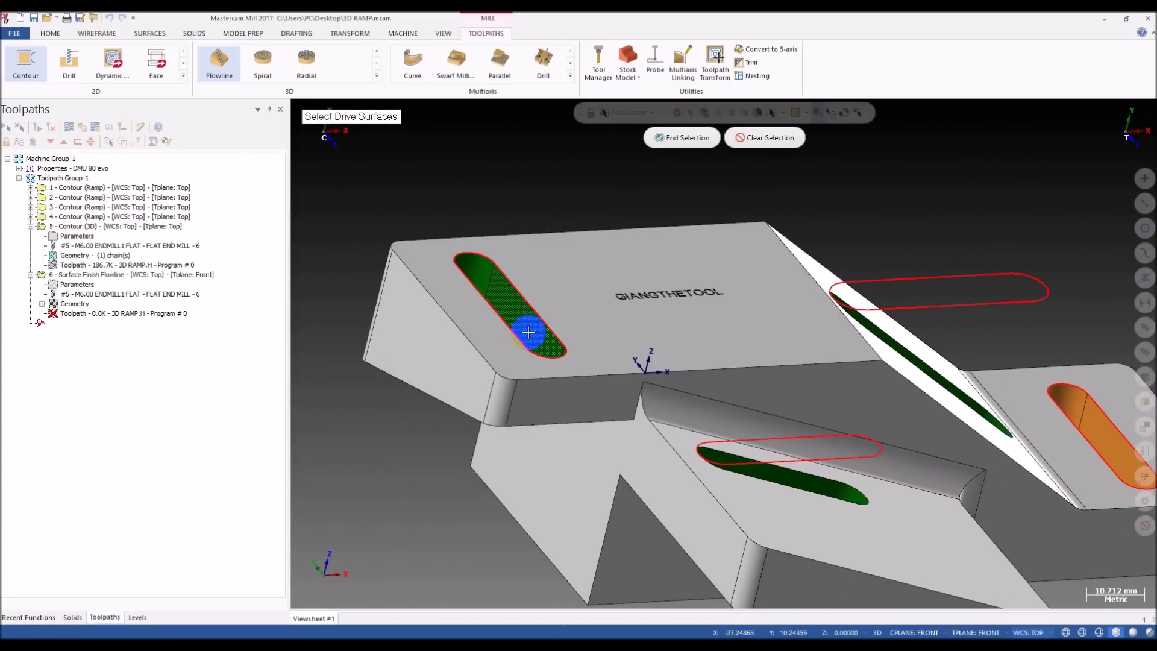
middle_drag(532, 331, 455, 494)
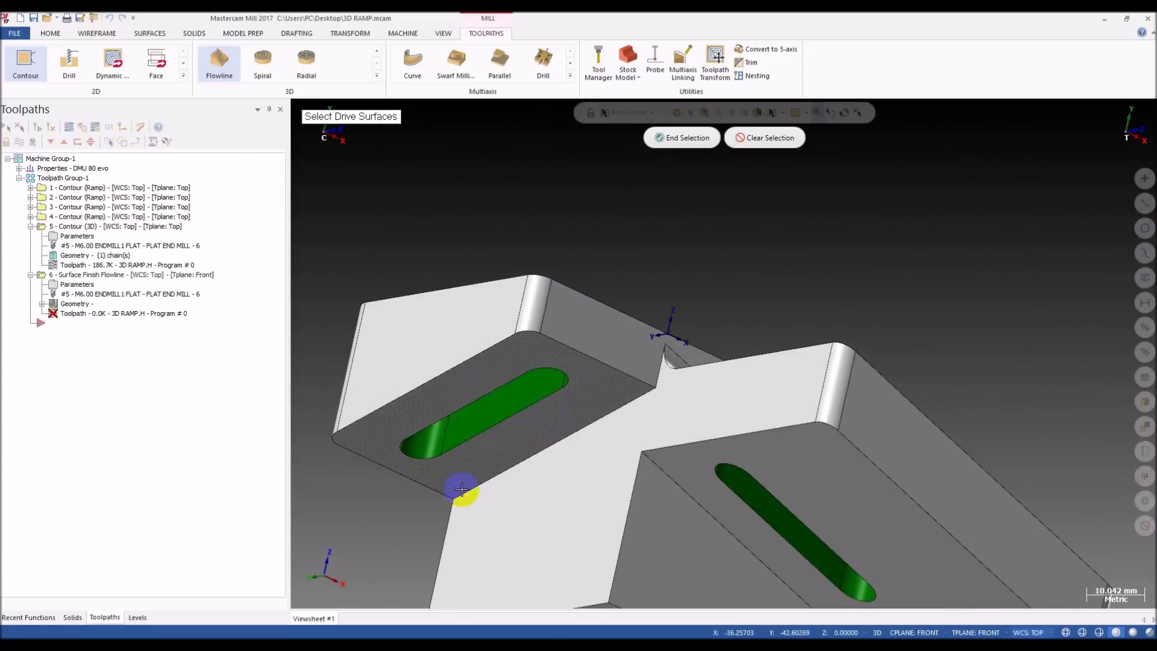
middle_drag(543, 402, 643, 178)
click(720, 140)
scroll(515, 253, down, 2)
click(355, 122)
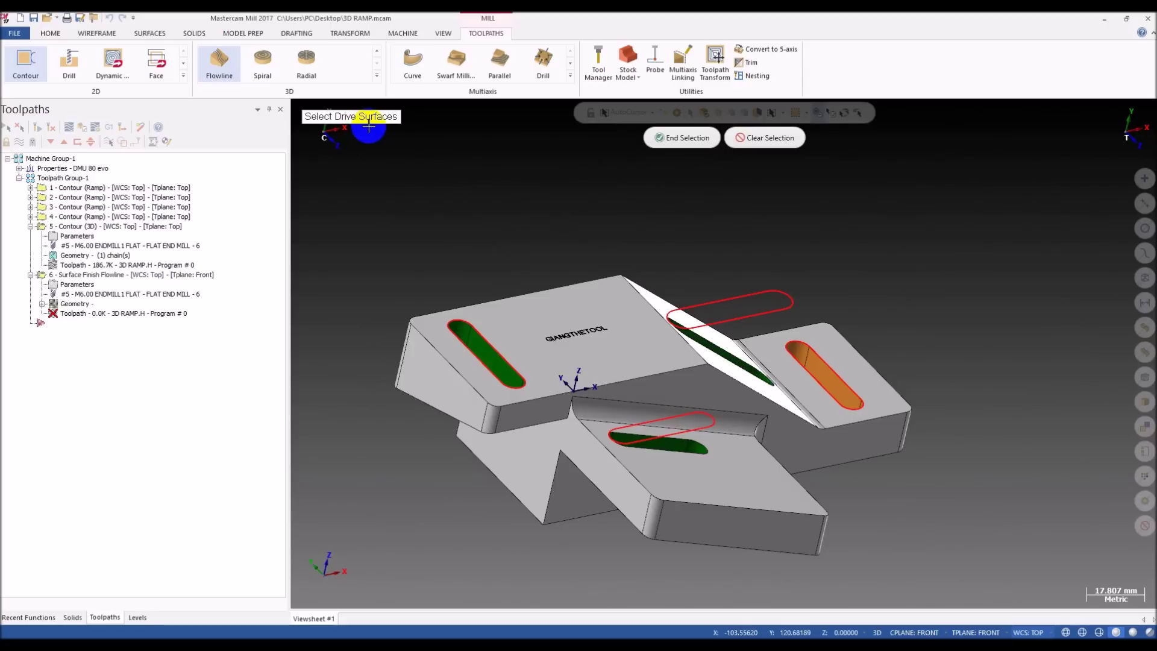
- Enable solid face selection and pick all tangent wall faces of the slot beside the GIANGTHETOOL text as drive surfaces
click(705, 112)
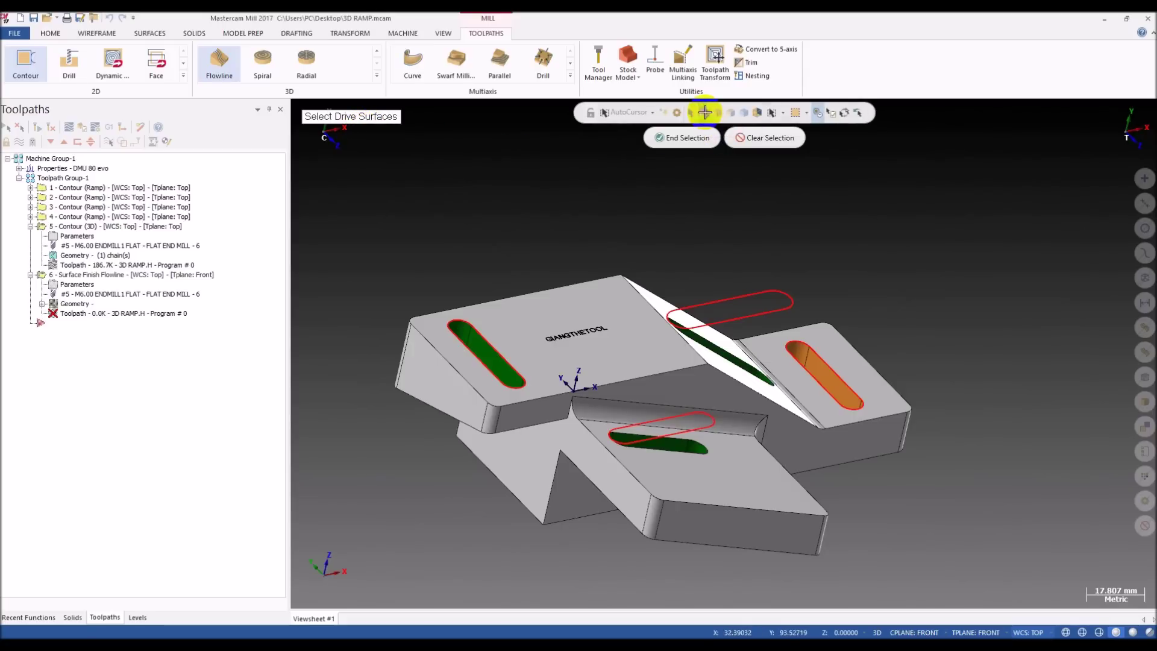
scroll(486, 369, up, 4)
click(523, 325)
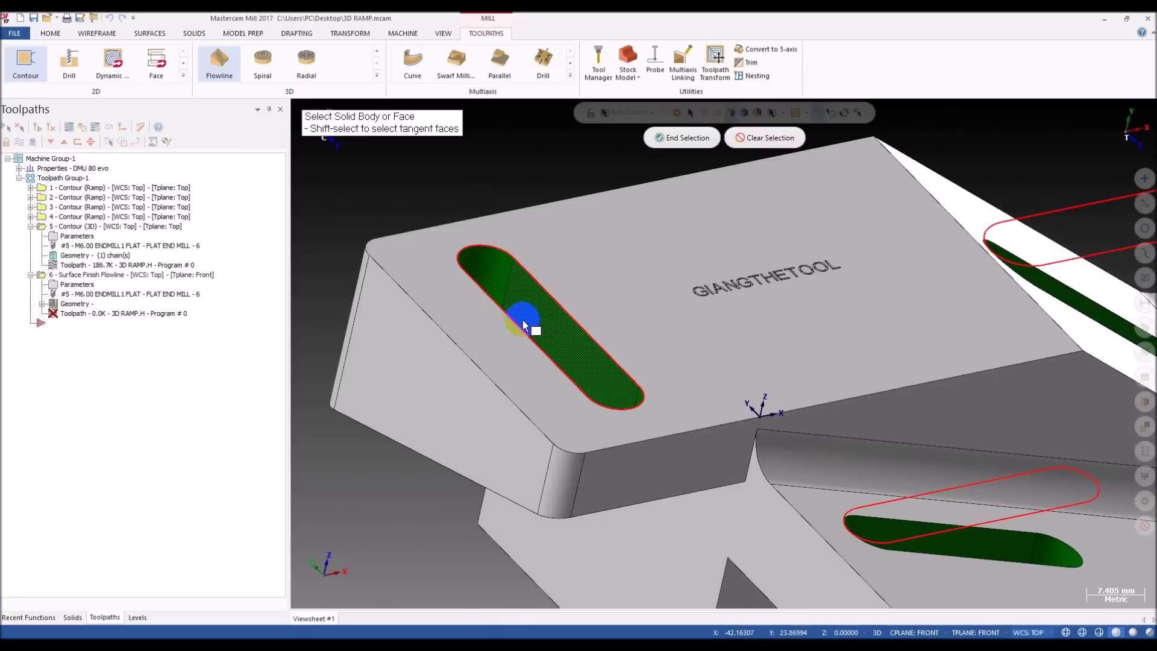
click(539, 317)
scroll(536, 322, down, 3)
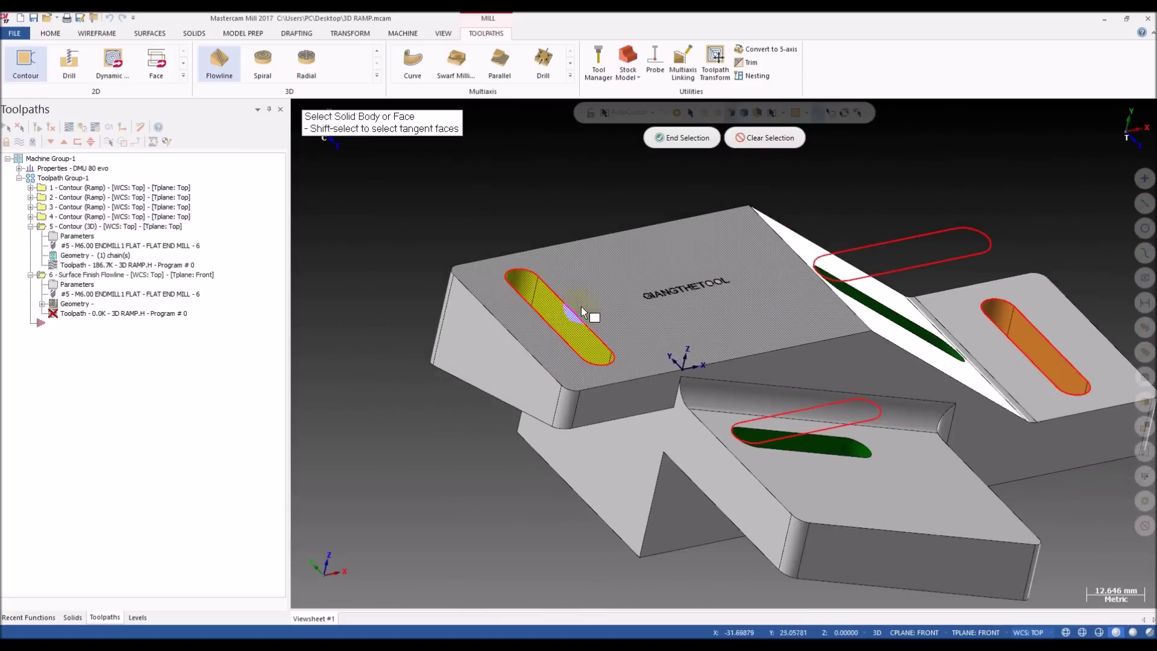
mouse_move(534, 279)
middle_down()
mouse_move(514, 326)
mouse_move(550, 310)
mouse_move(533, 277)
middle_up()
scroll(527, 327, up, 1)
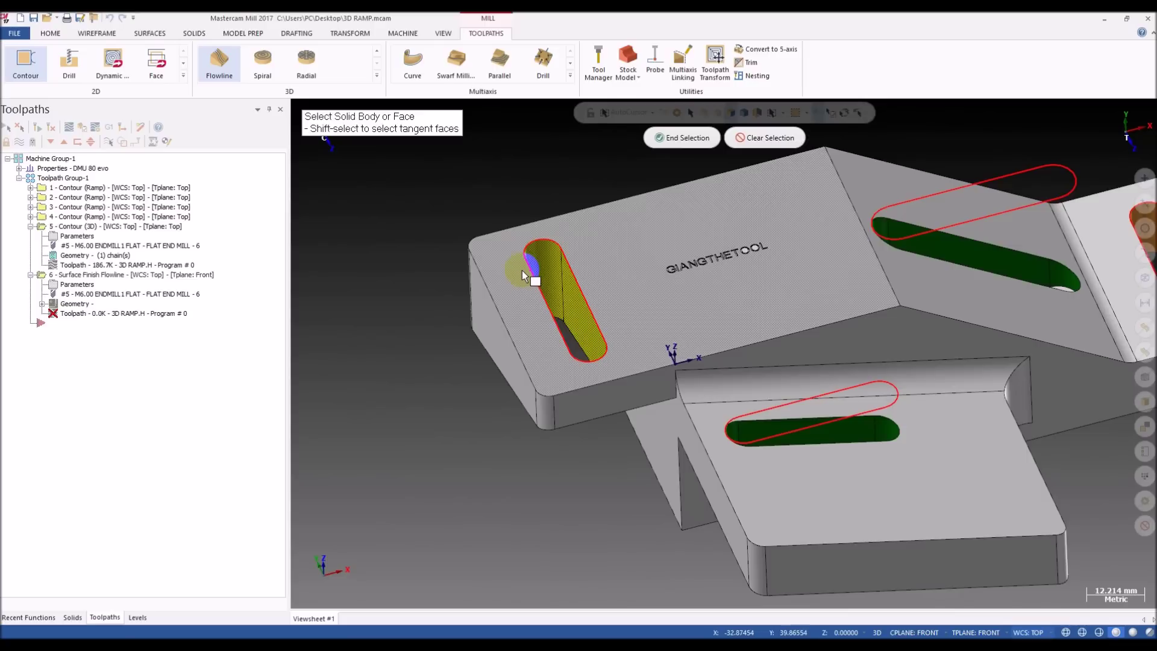
- Check the selected slot walls from several angles and accept them as the Flowline drive surfaces
click(220, 68)
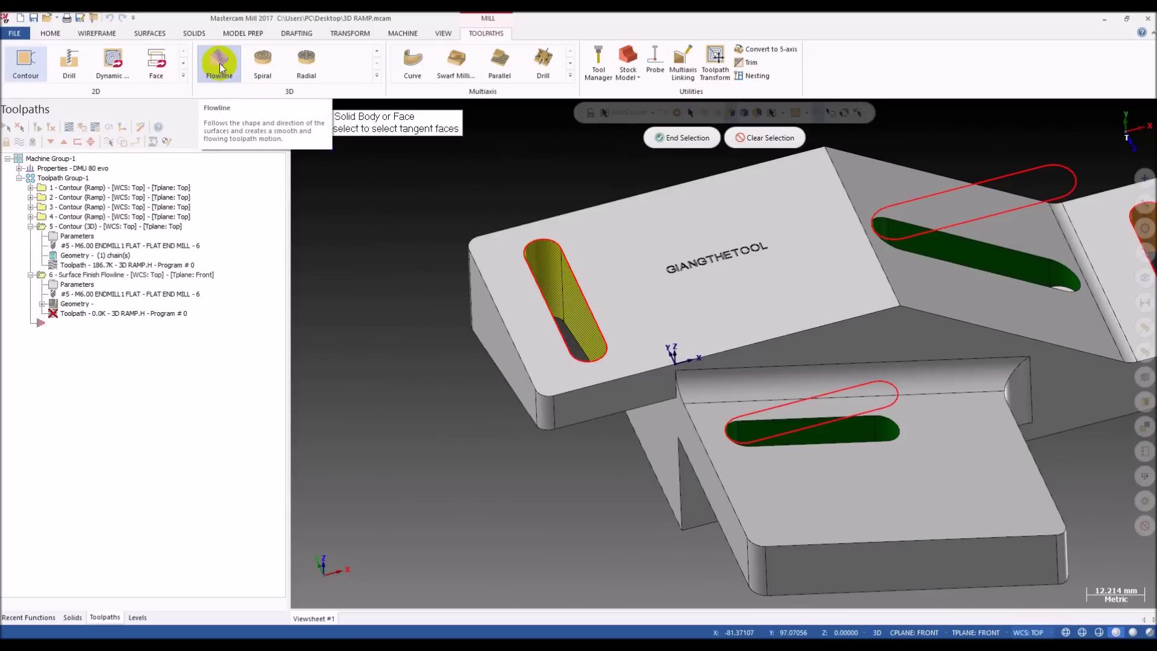
scroll(536, 265, up, 5)
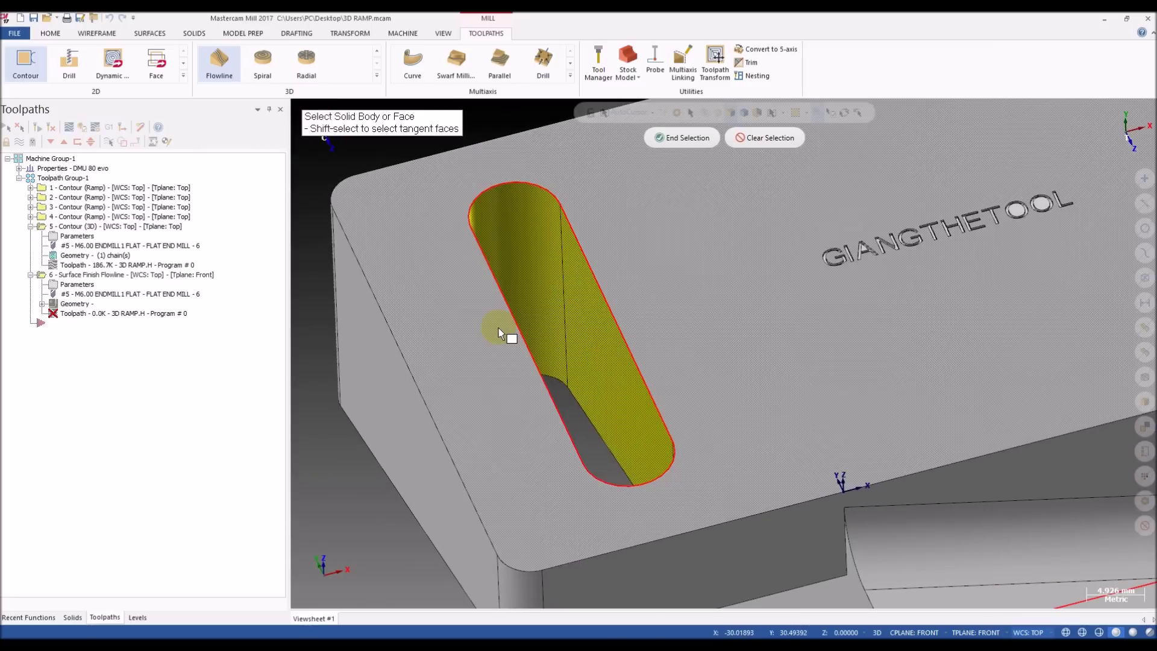
scroll(512, 332, down, 2)
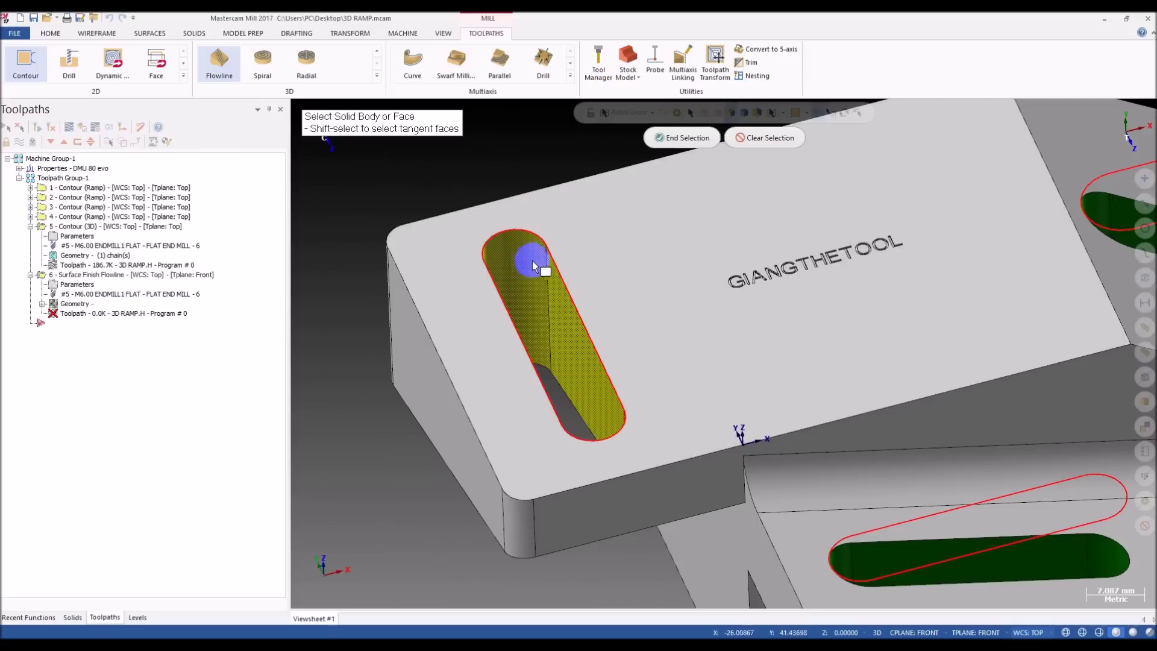
middle_drag(567, 319, 606, 438)
scroll(555, 405, down, 2)
mouse_move(551, 399)
middle_down()
mouse_move(550, 375)
mouse_move(573, 402)
middle_up()
click(656, 140)
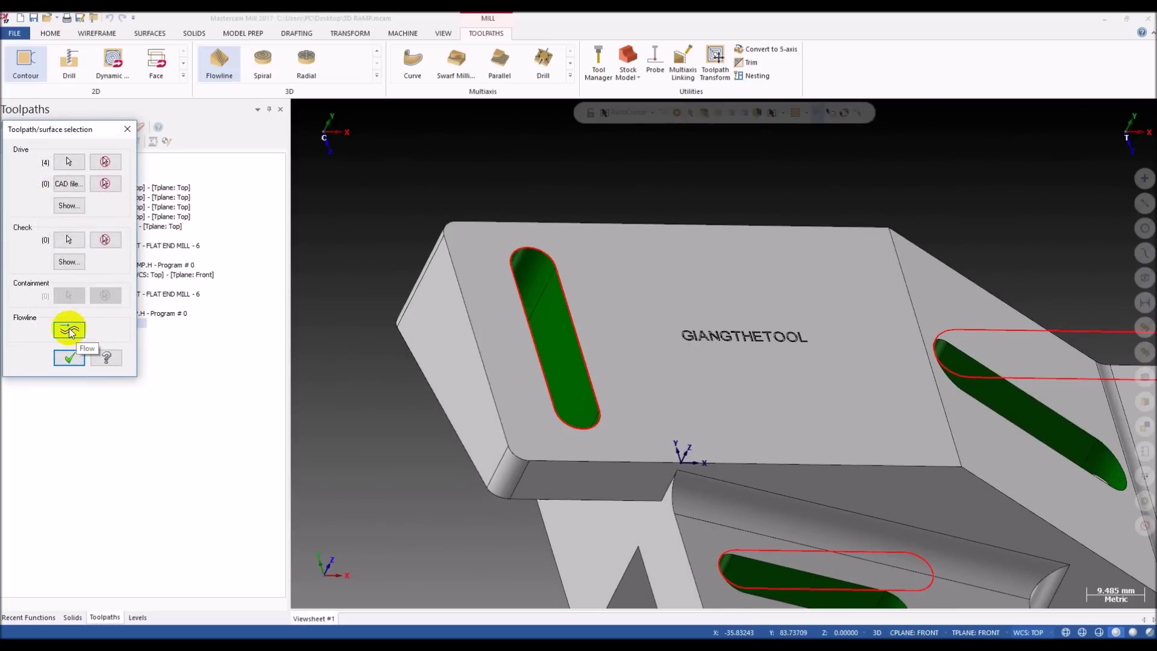
- Open the flowline data, flip the cut direction and inspect the previewed passes on the slot walls
click(69, 330)
middle_drag(516, 354, 524, 314)
scroll(512, 311, up, 3)
scroll(511, 330, down, 2)
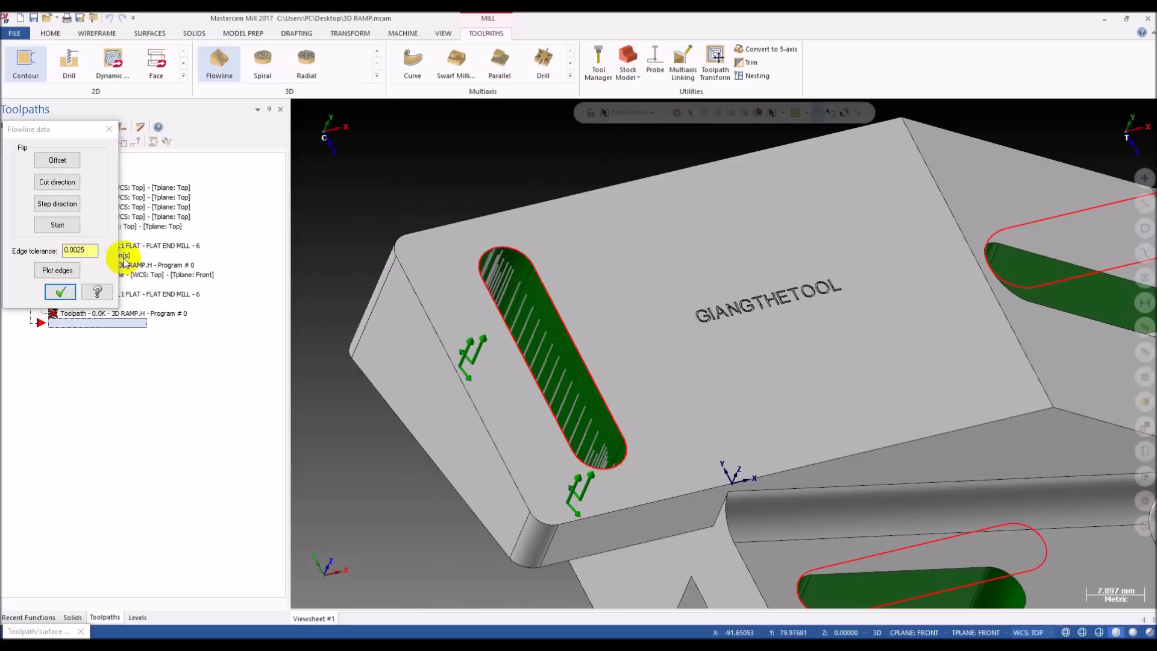
click(57, 182)
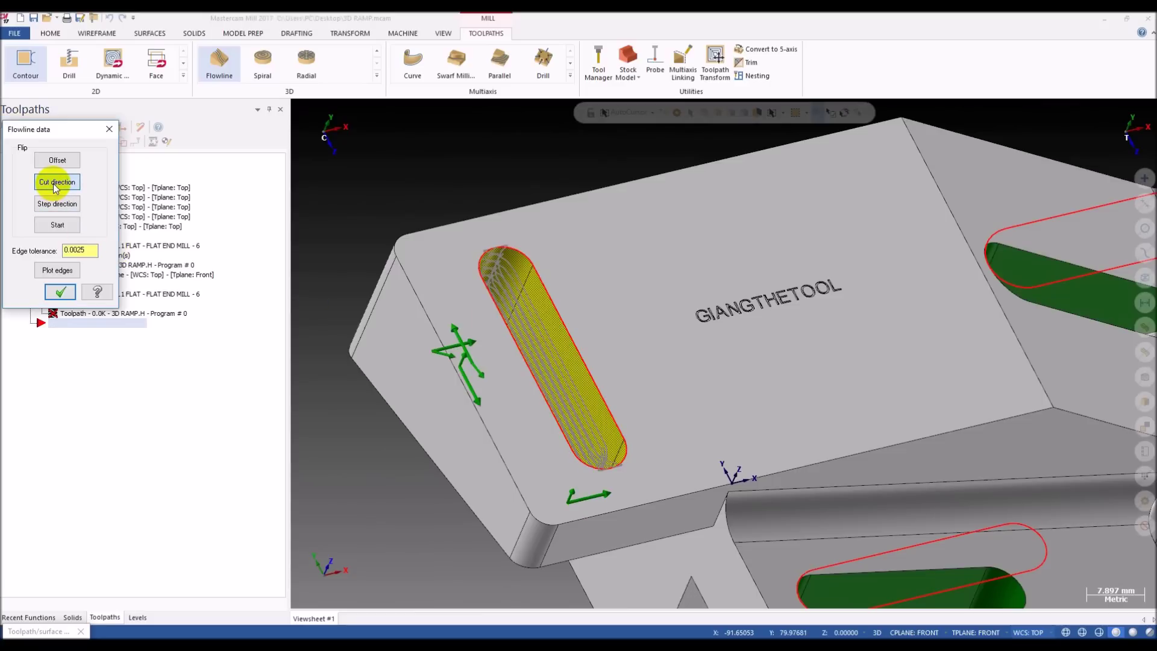
scroll(474, 276, up, 3)
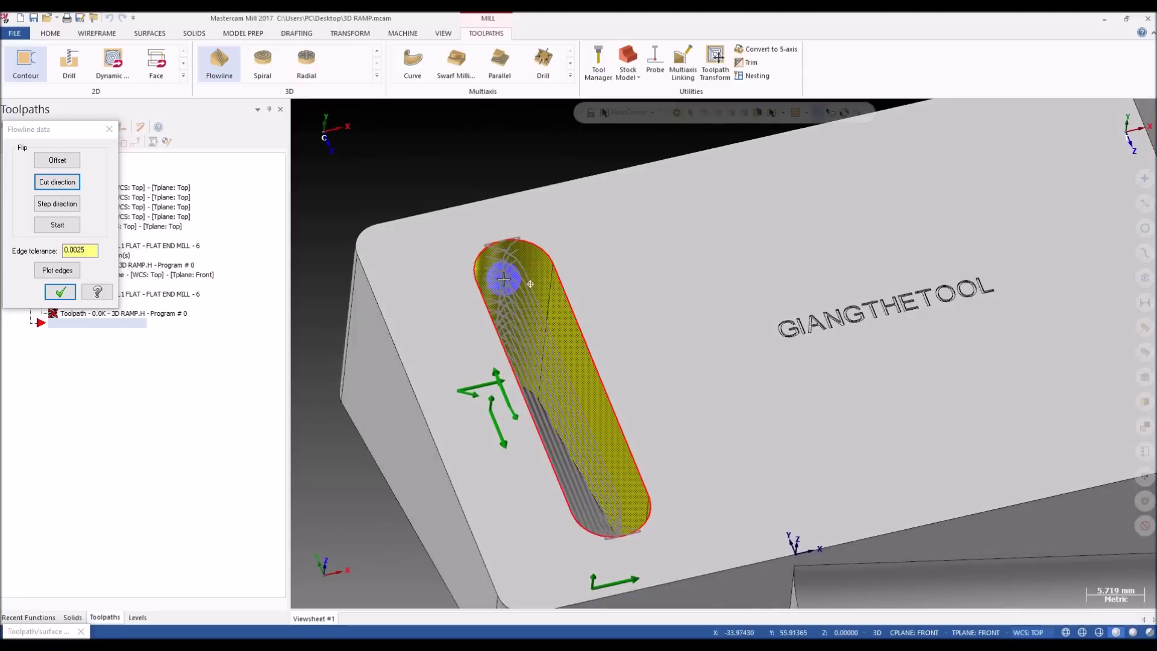
scroll(422, 289, up, 2)
click(491, 307)
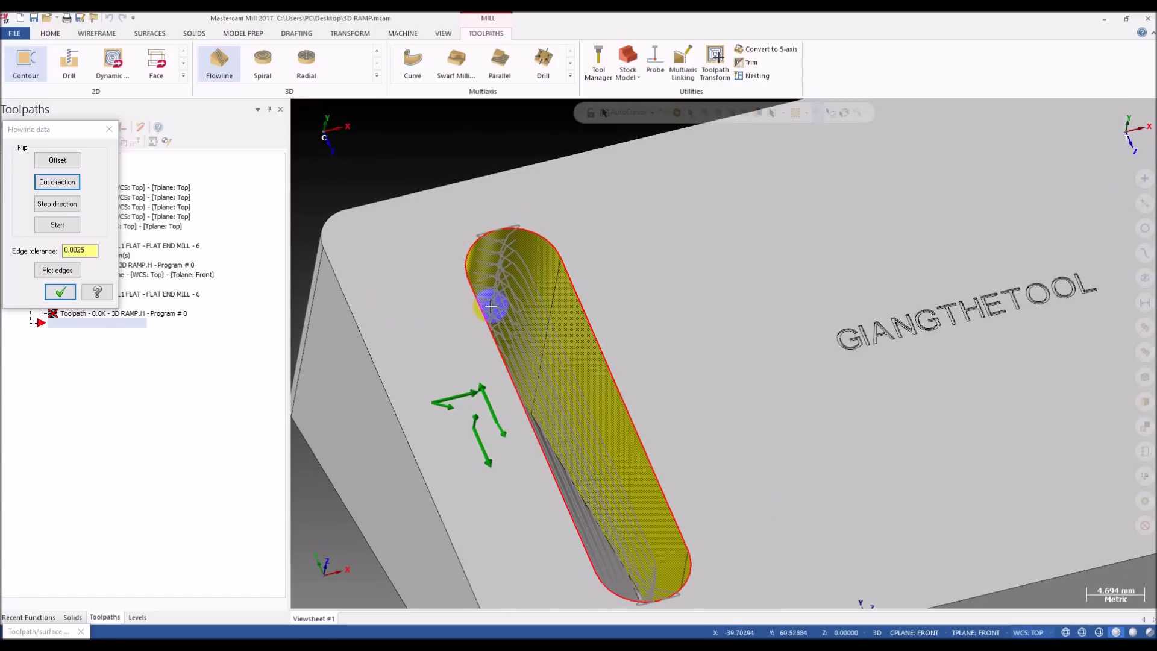
scroll(519, 301, down, 2)
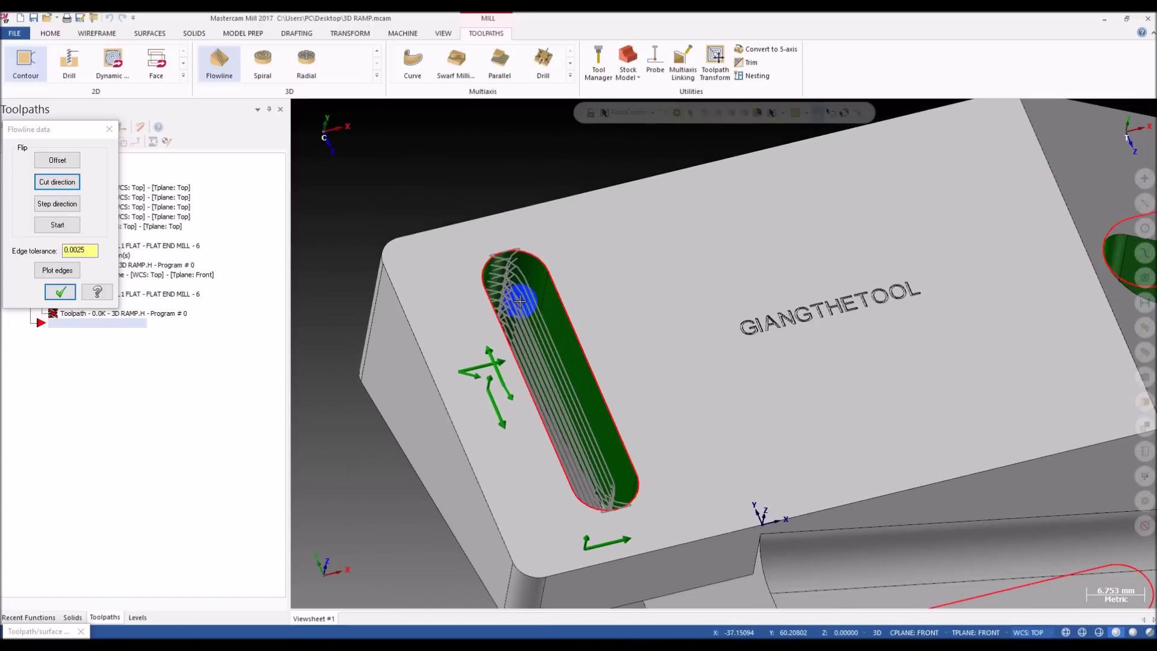
- Flip the flowline's offset side, step direction and start, checking the arrows in the slot, and accept the flow data
click(66, 166)
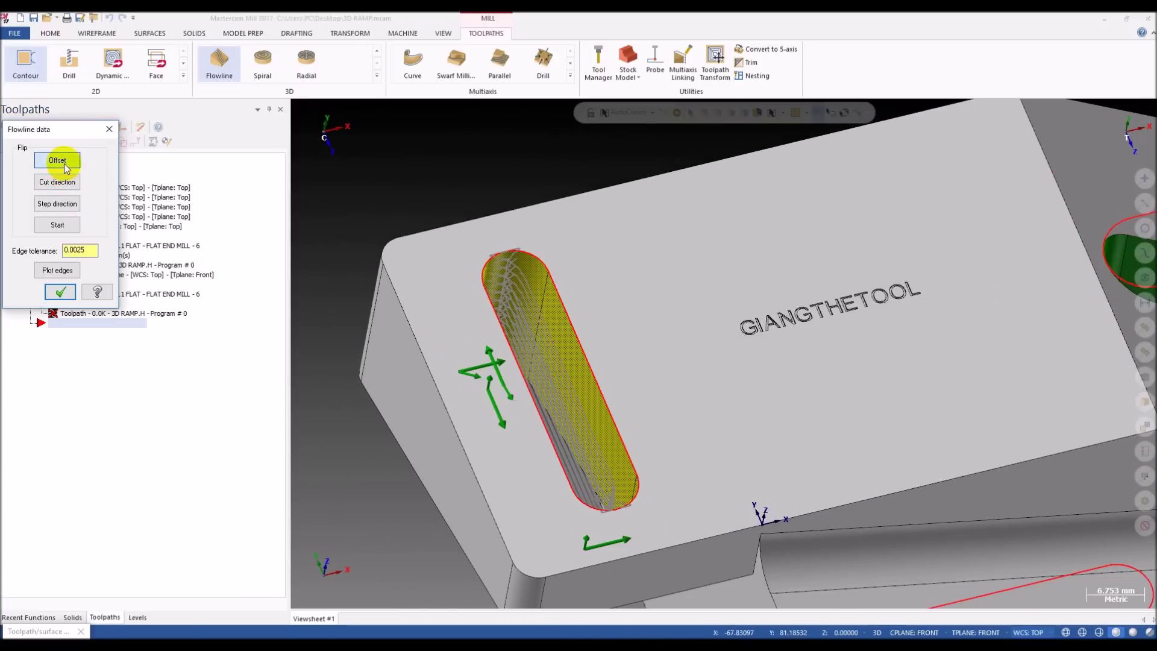
scroll(504, 305, up, 2)
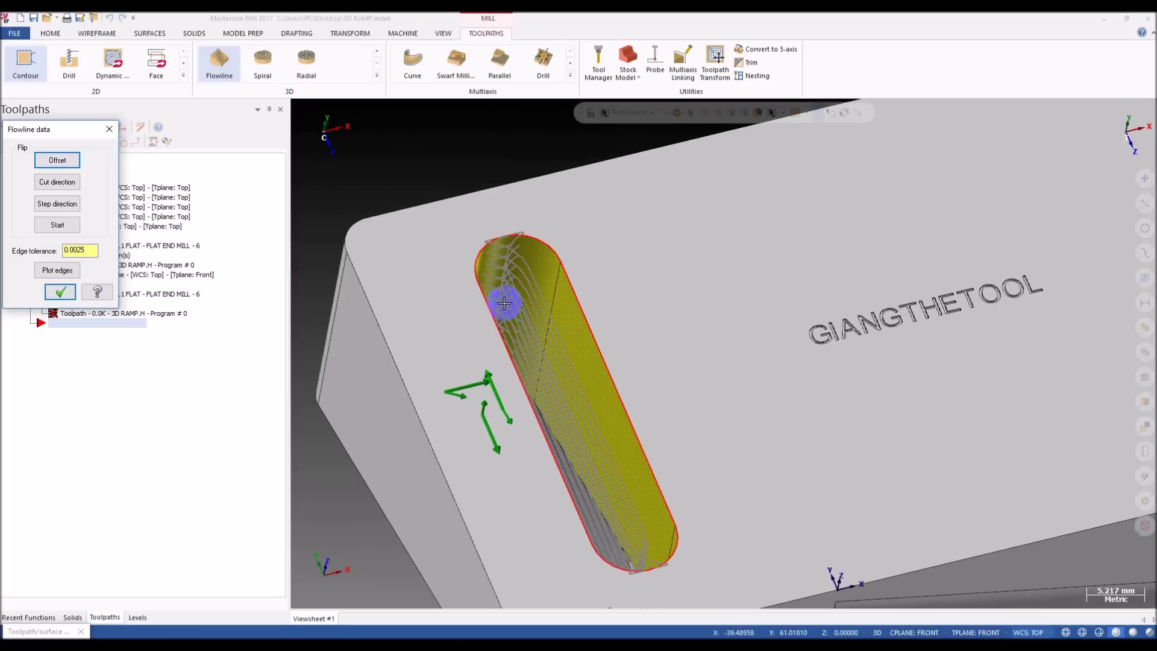
click(57, 203)
middle_drag(542, 357, 562, 375)
scroll(589, 382, up, 2)
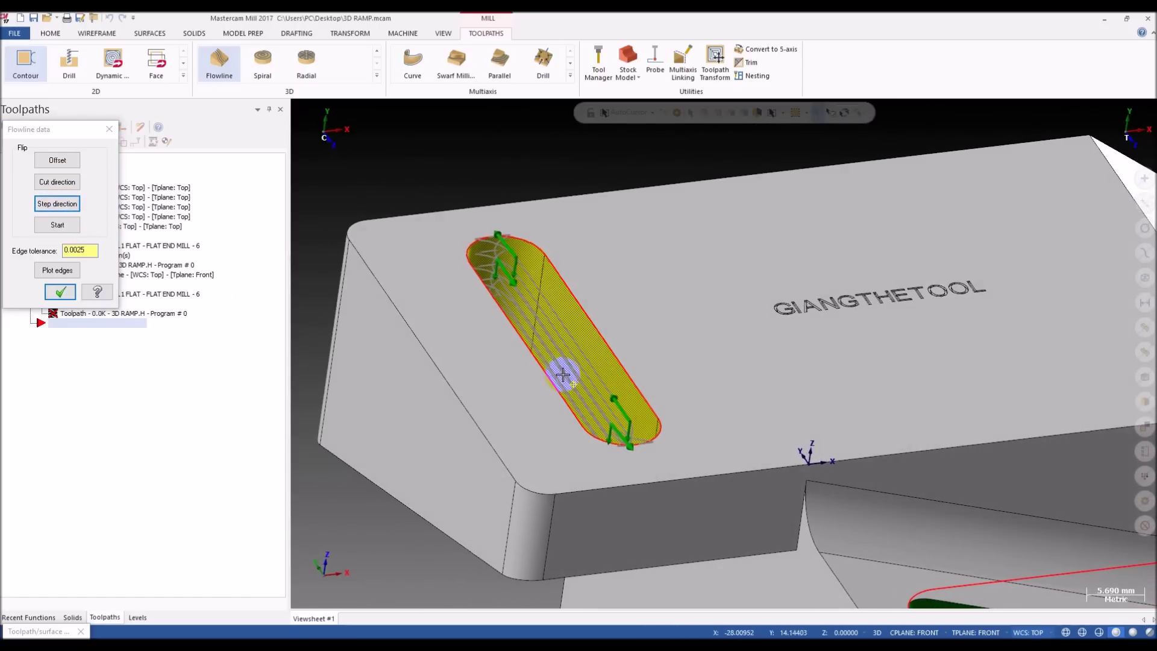
click(71, 227)
click(60, 293)
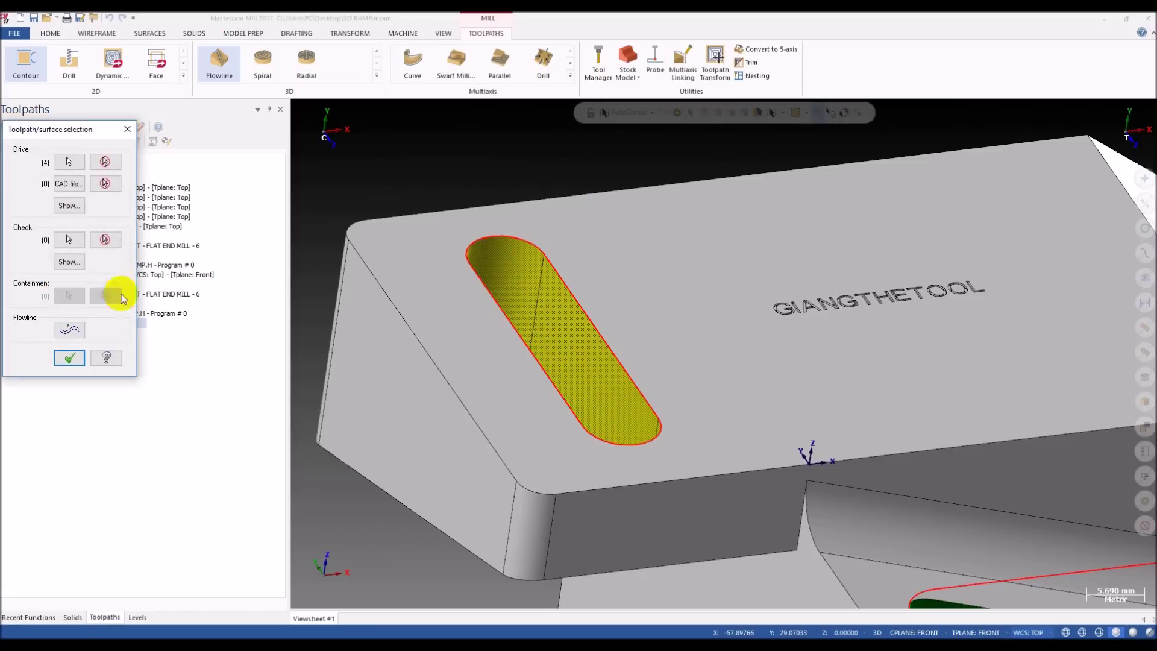
- Configure the Flowline finish with FLAT END MILL - 6, a 0.5 stepover distance and the Spiral cutting method, and generate the toolpath
click(73, 356)
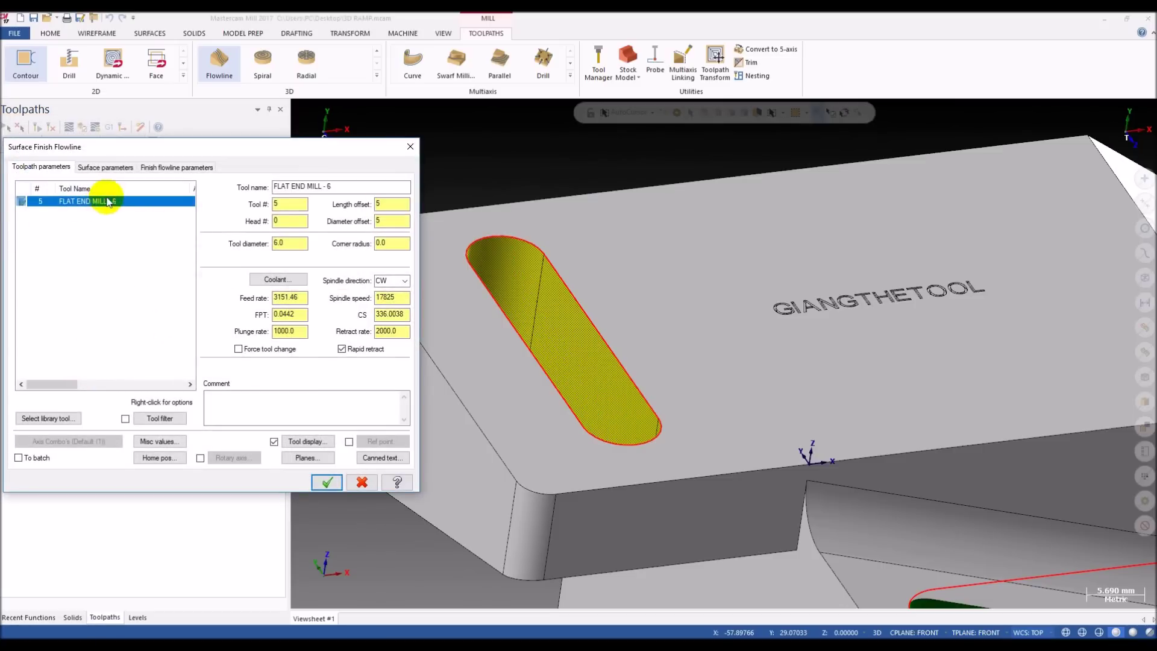
click(472, 261)
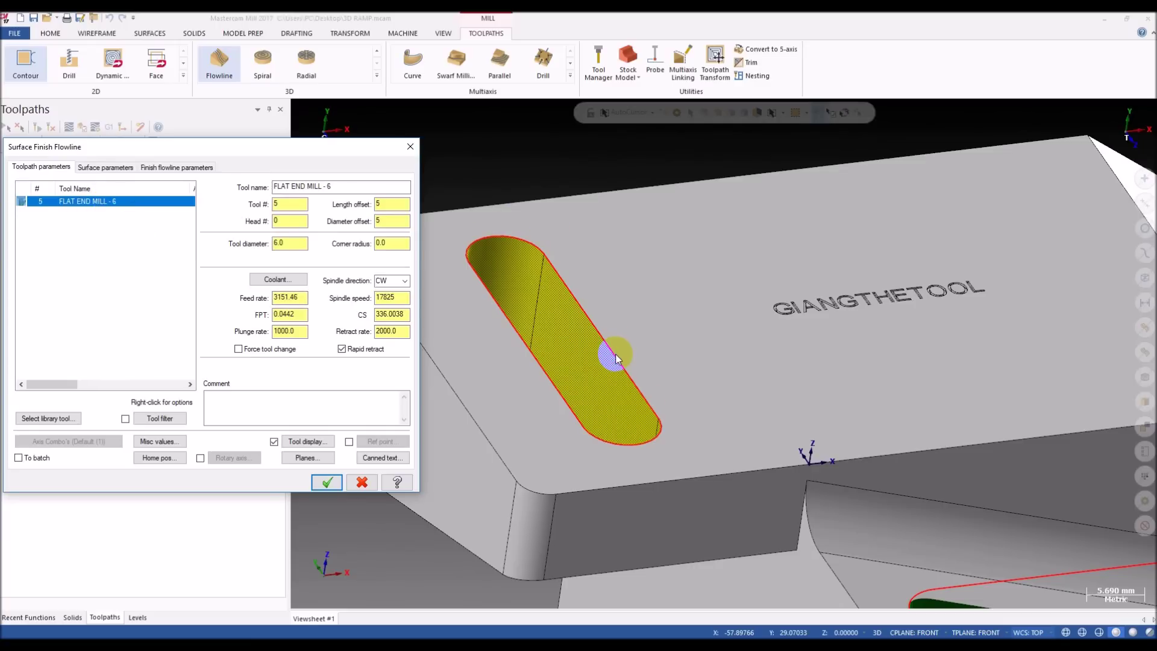
click(596, 376)
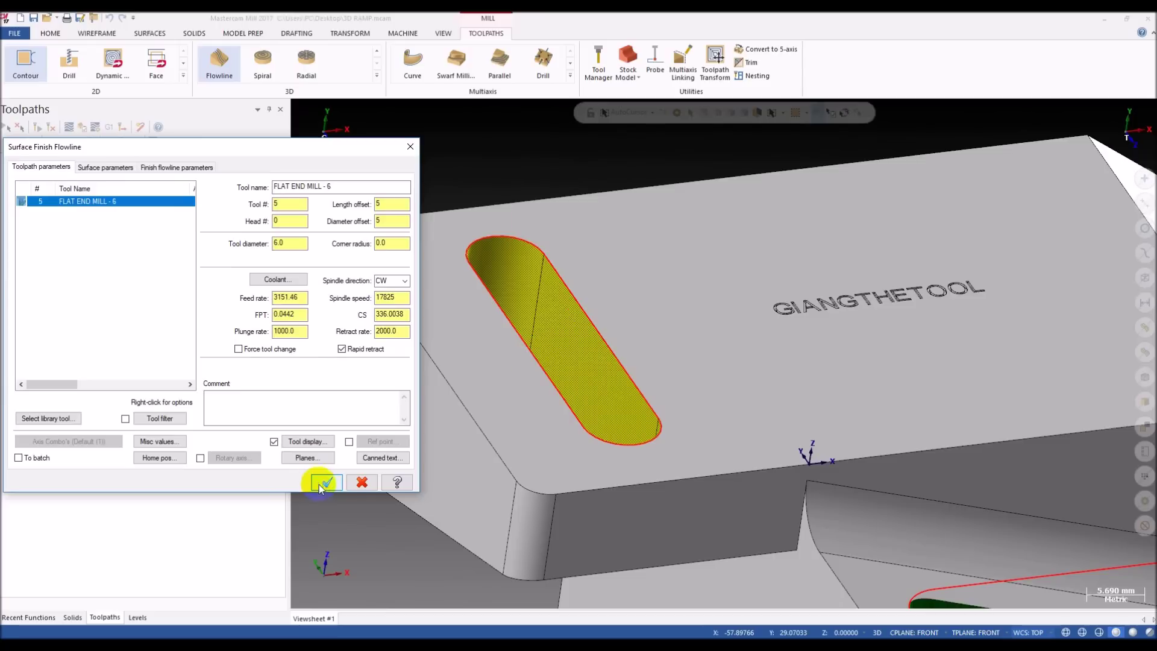
click(109, 167)
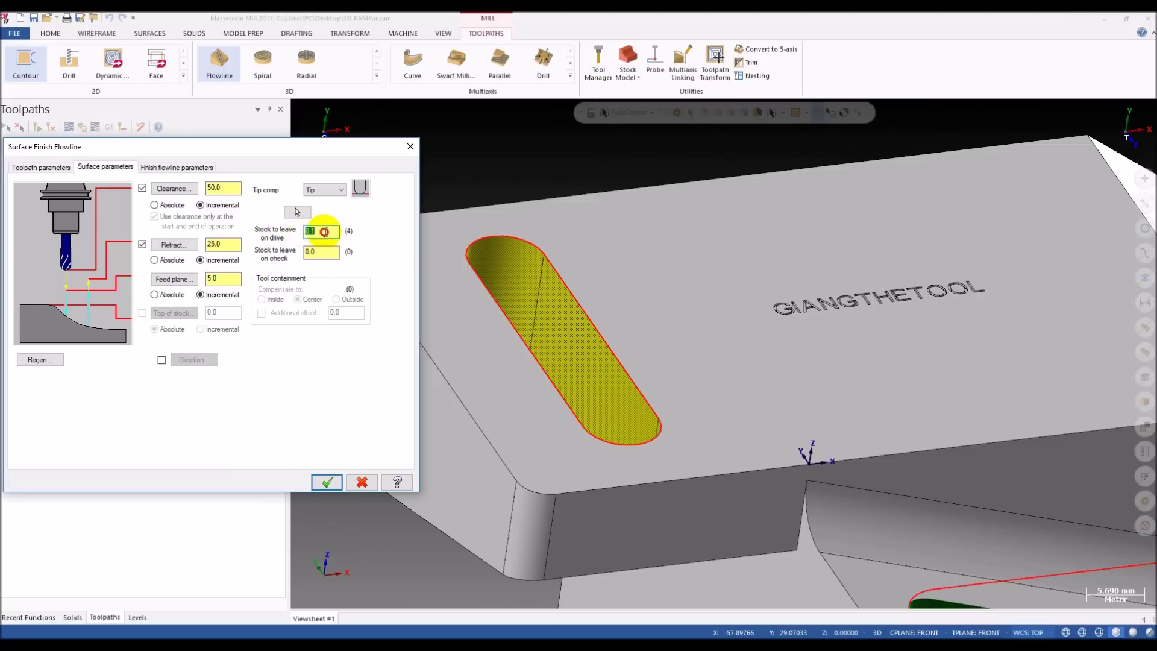
click(173, 168)
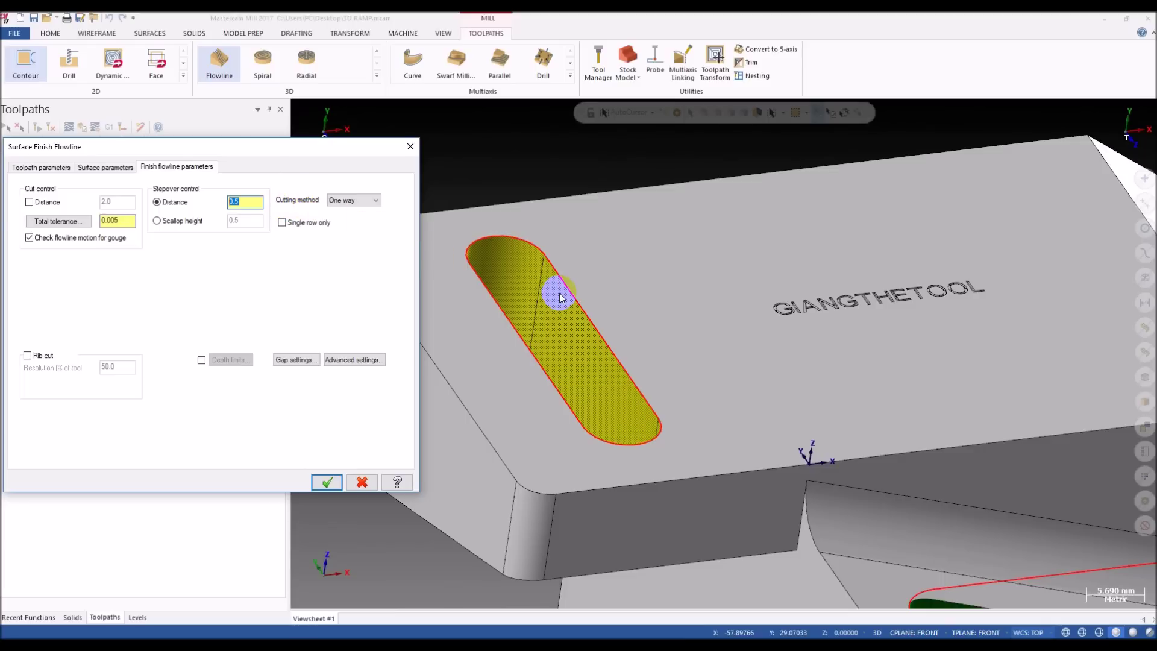
click(355, 201)
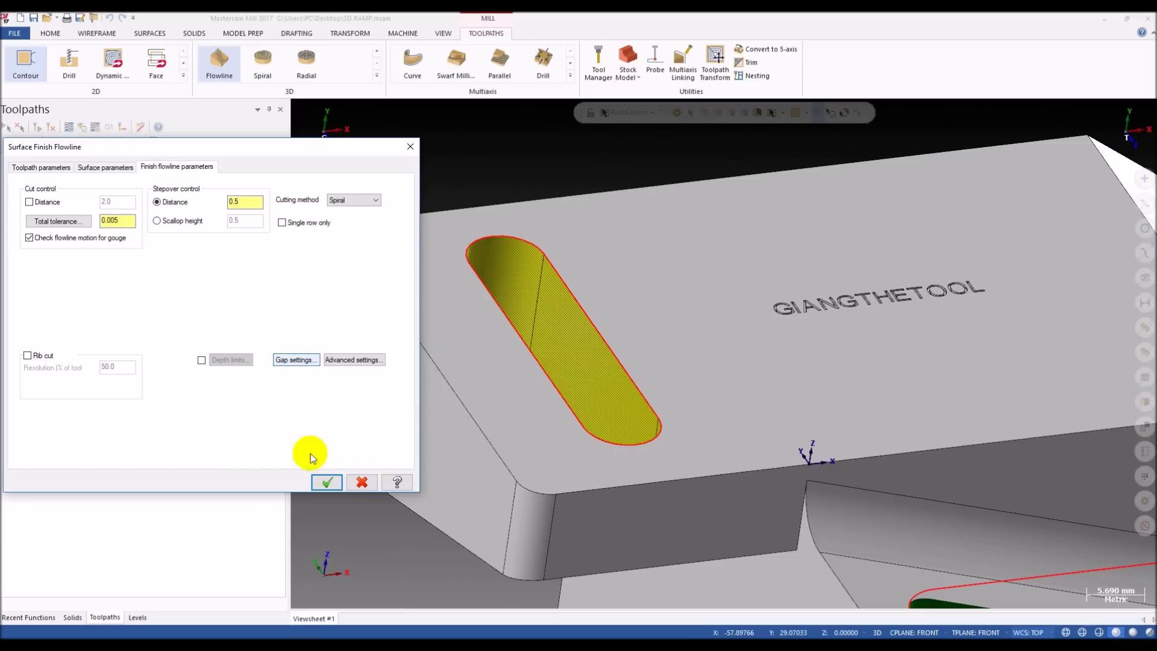
click(322, 483)
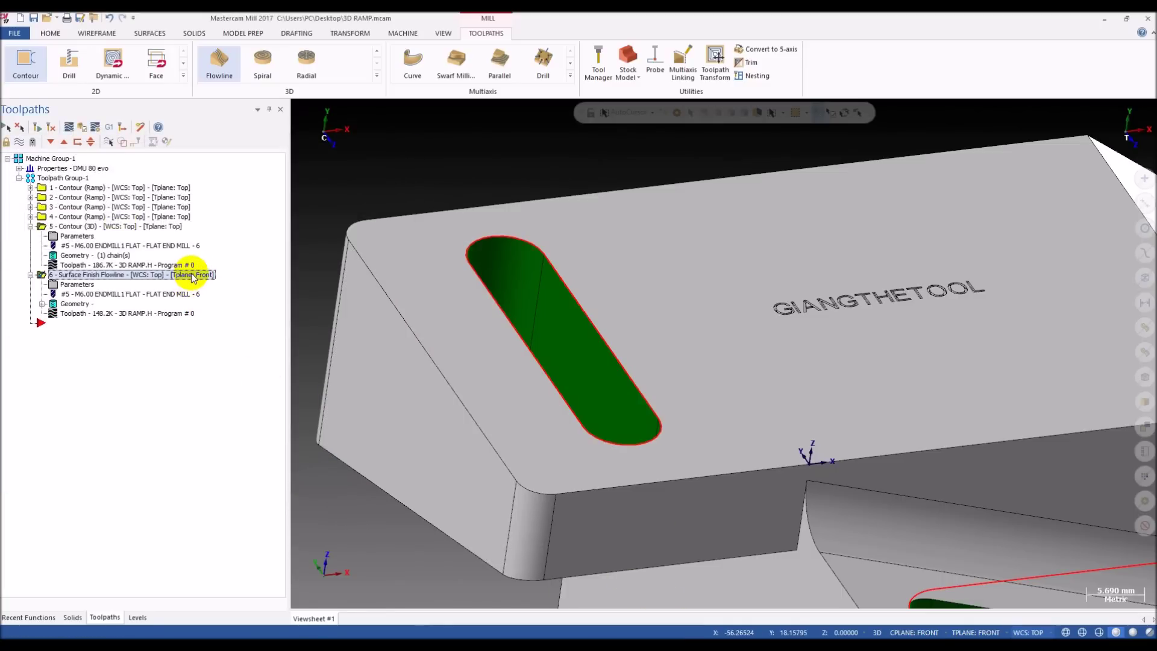
- Set the Surface Finish Flowline operation's tool plane to Top and regenerate its toolpath
click(72, 285)
click(24, 166)
click(309, 458)
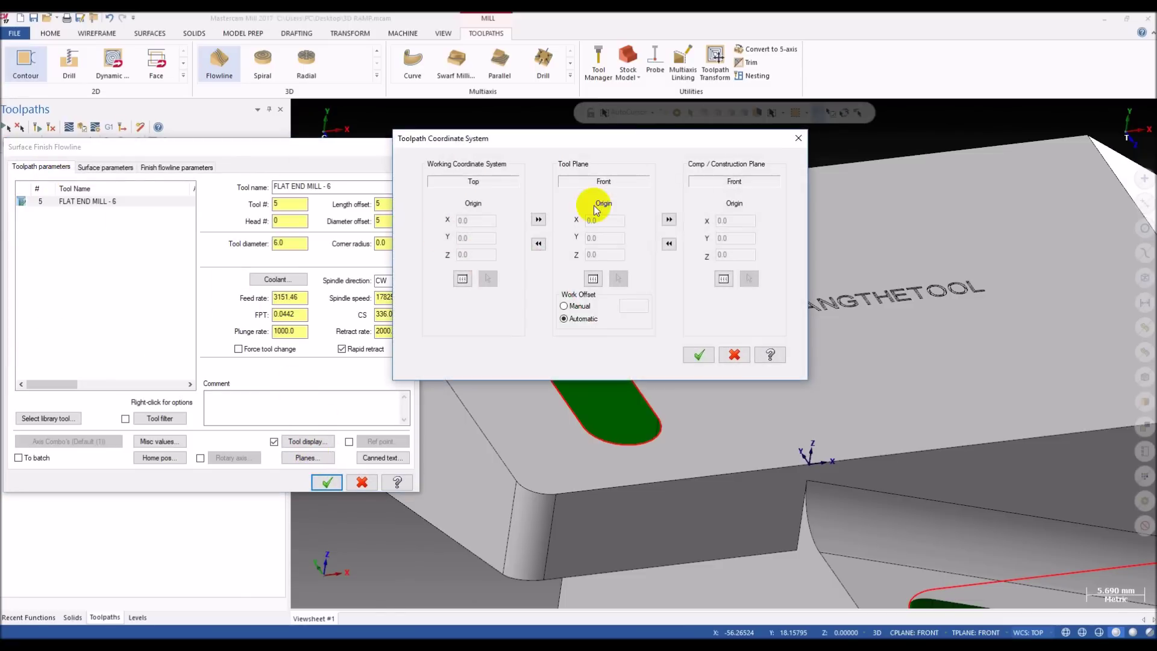
click(698, 354)
click(327, 482)
key(alt+1)
scroll(453, 356, up, 3)
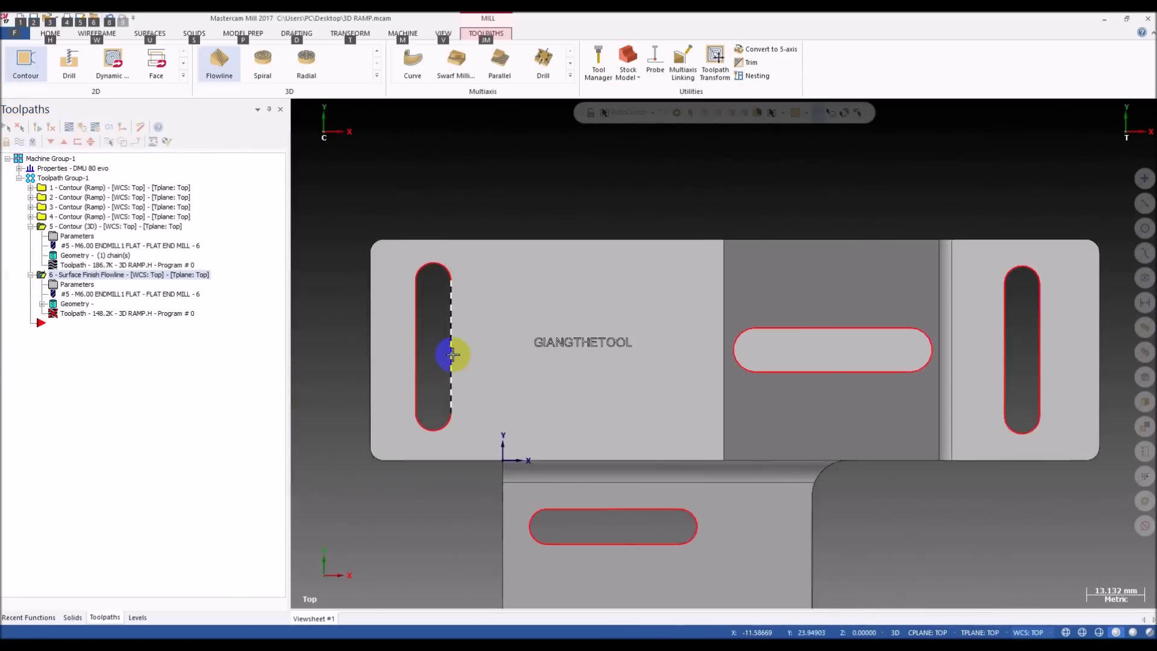
middle_drag(453, 355, 434, 304)
click(38, 127)
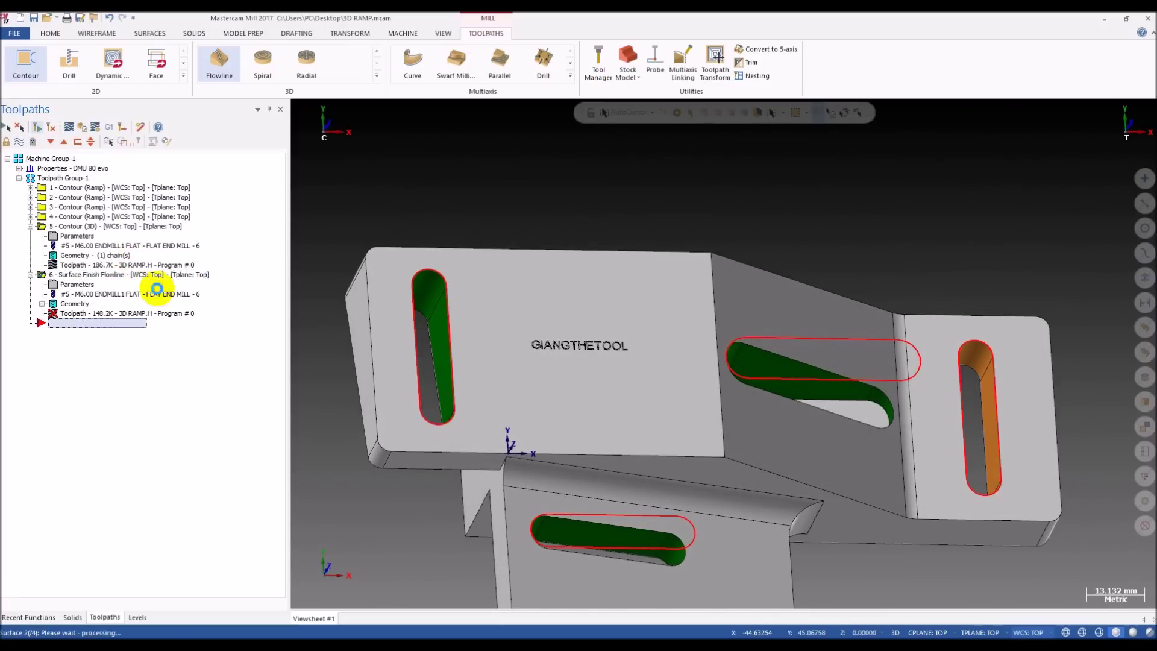
- Backplot the Flowline operation, advance the tool partway through the slot passes and turn off shading
scroll(407, 369, up, 1)
middle_drag(407, 369, 390, 326)
click(88, 314)
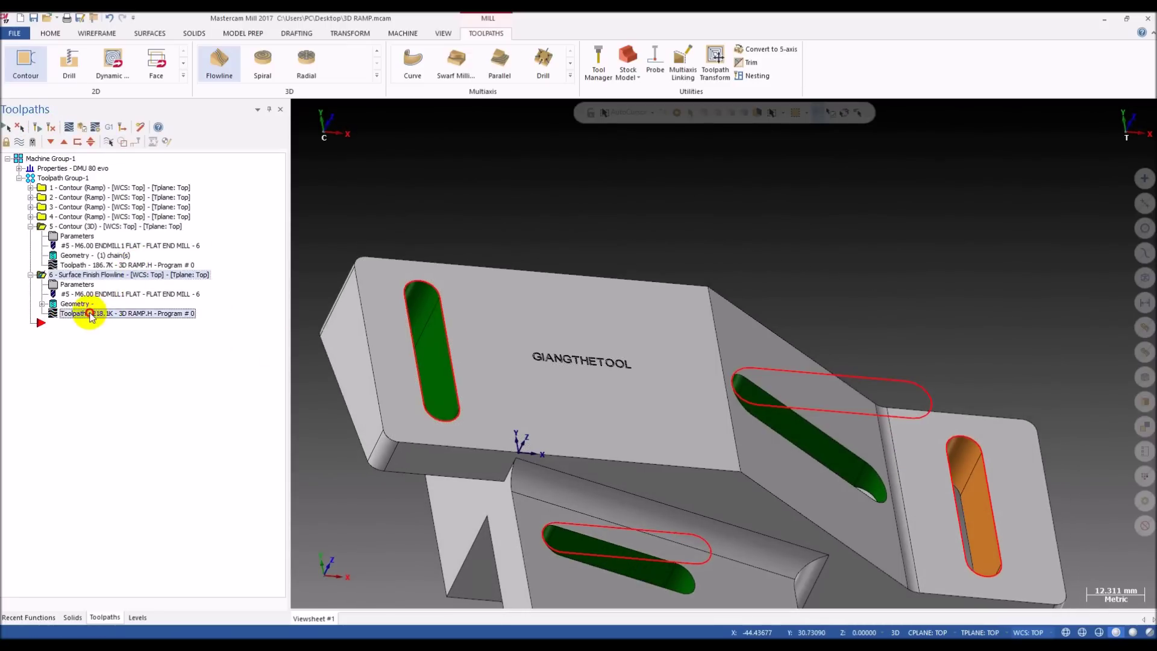
scroll(350, 305, up, 4)
scroll(466, 269, down, 2)
drag(479, 114, 559, 112)
scroll(496, 360, up, 2)
key(alt+s)
- Compare the backplotted Flowline passes with the slot's wireframe edges from several angles, ending in the Right side view
mouse_move(497, 360)
middle_down()
mouse_move(524, 331)
mouse_move(589, 331)
mouse_move(571, 331)
mouse_move(546, 306)
mouse_move(576, 320)
mouse_move(551, 323)
middle_up()
key(alt+2)
scroll(564, 321, up, 1)
key(alt+3)
scroll(800, 284, up, 4)
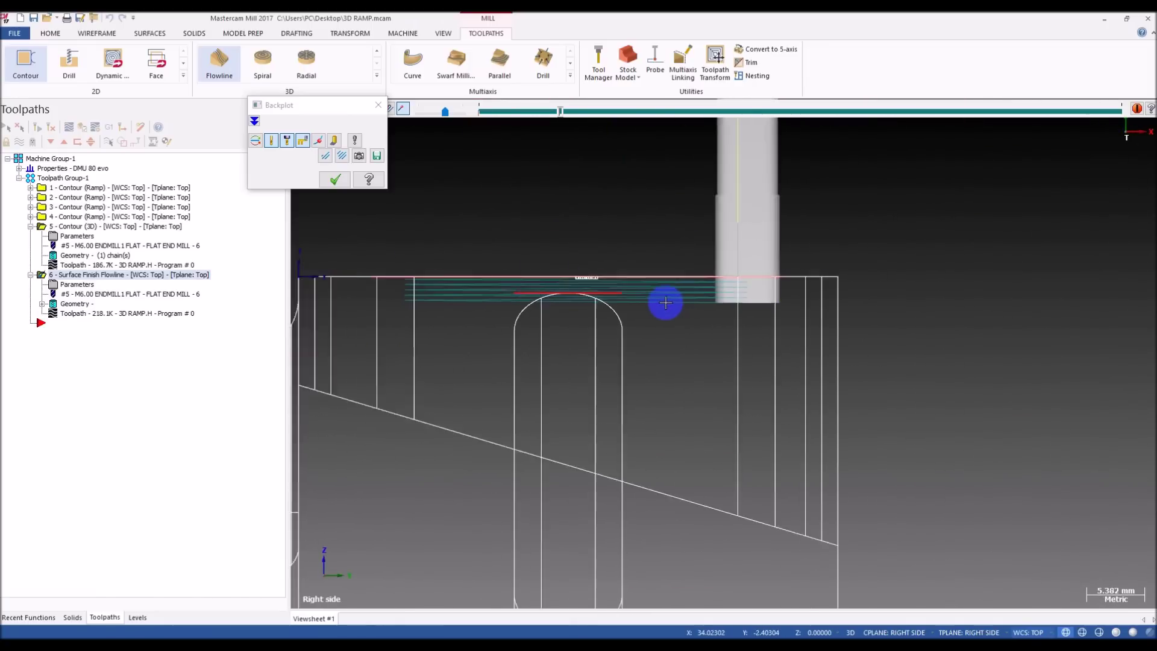
scroll(665, 302, down, 3)
- Set the Surface Finish Flowline stepover distance to 1.0 and regenerate the toolpath
click(77, 284)
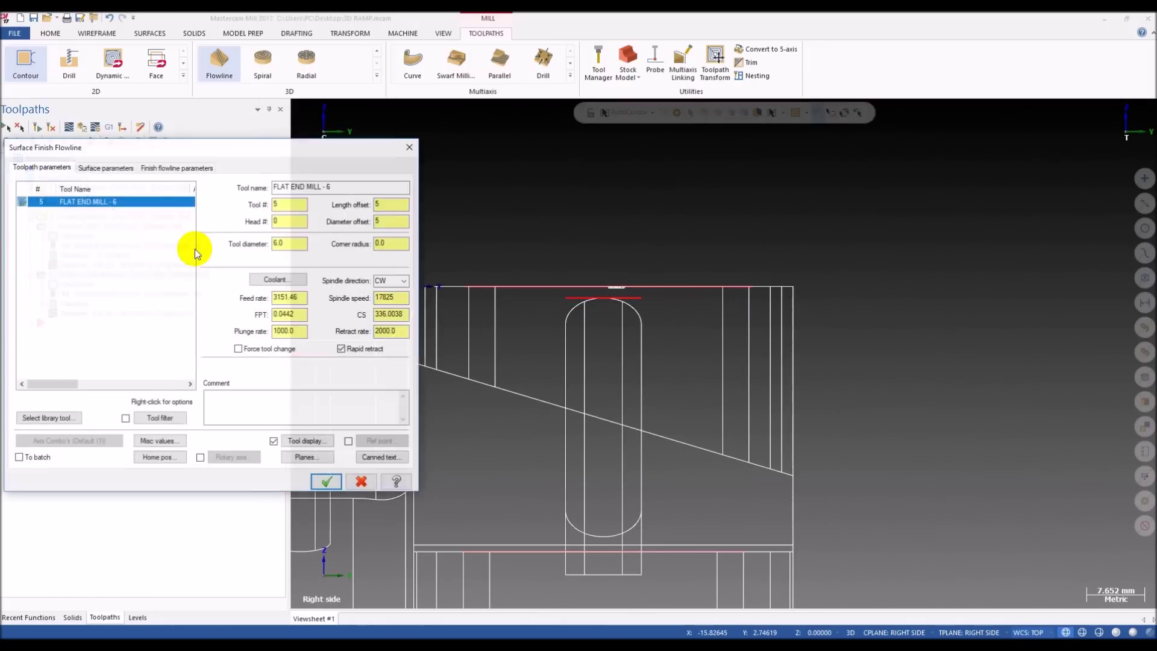
click(121, 168)
click(173, 170)
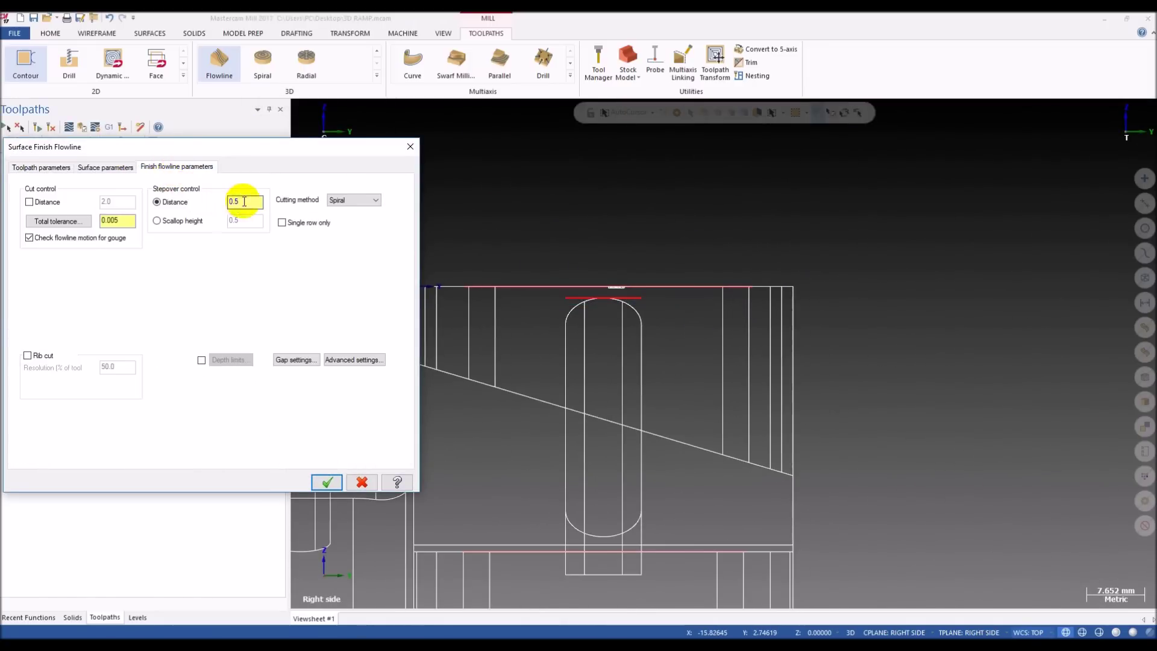
click(320, 481)
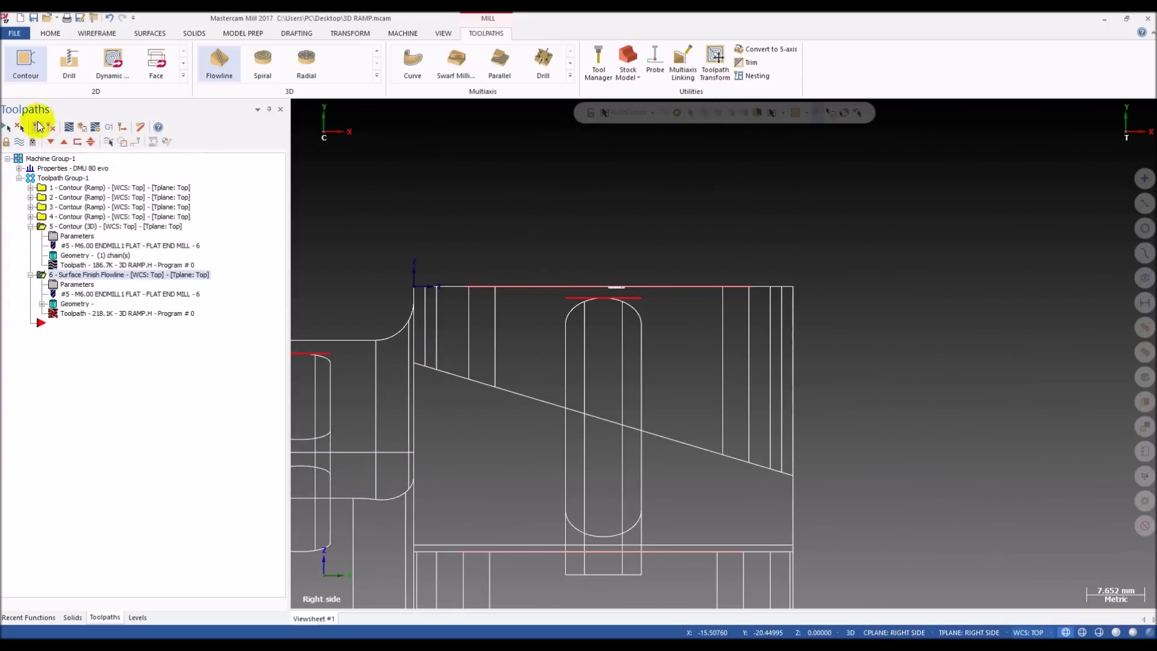
click(38, 126)
- Backplot the Flowline operation, advance the tool well into the slot passes and compare them with the wireframe in Front and Right side views
click(75, 313)
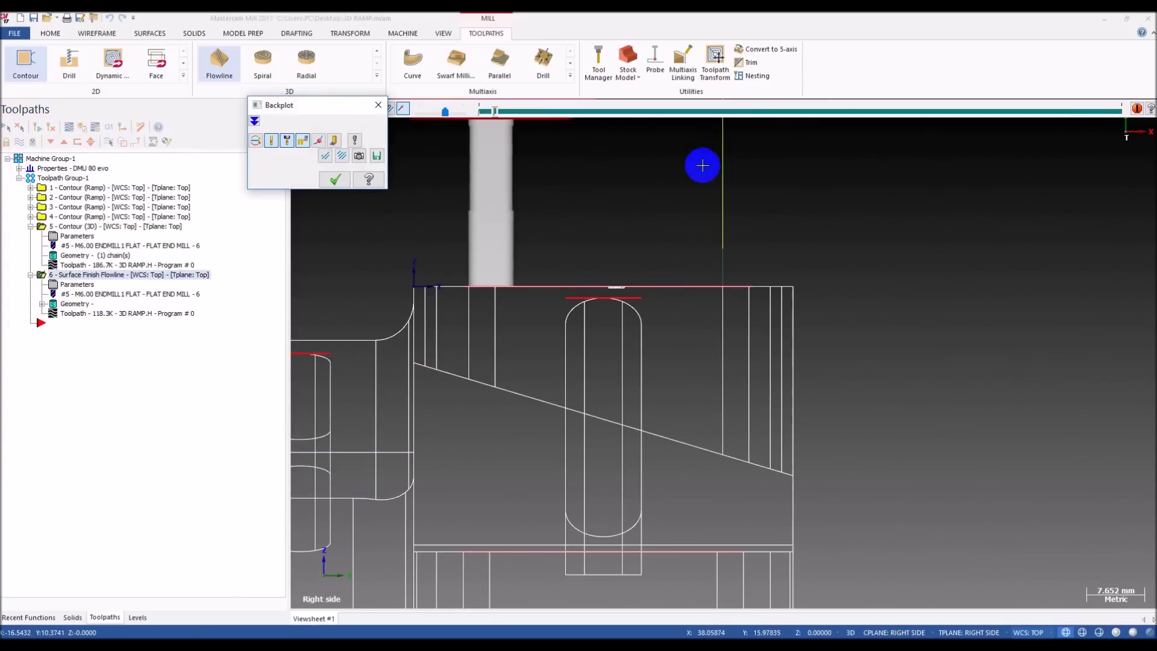
drag(498, 114, 899, 153)
scroll(625, 354, down, 2)
key(alt+s)
mouse_move(626, 357)
middle_down()
mouse_move(583, 379)
mouse_move(617, 359)
mouse_move(608, 382)
middle_up()
key(alt+s)
scroll(617, 359, down, 2)
key(alt+5)
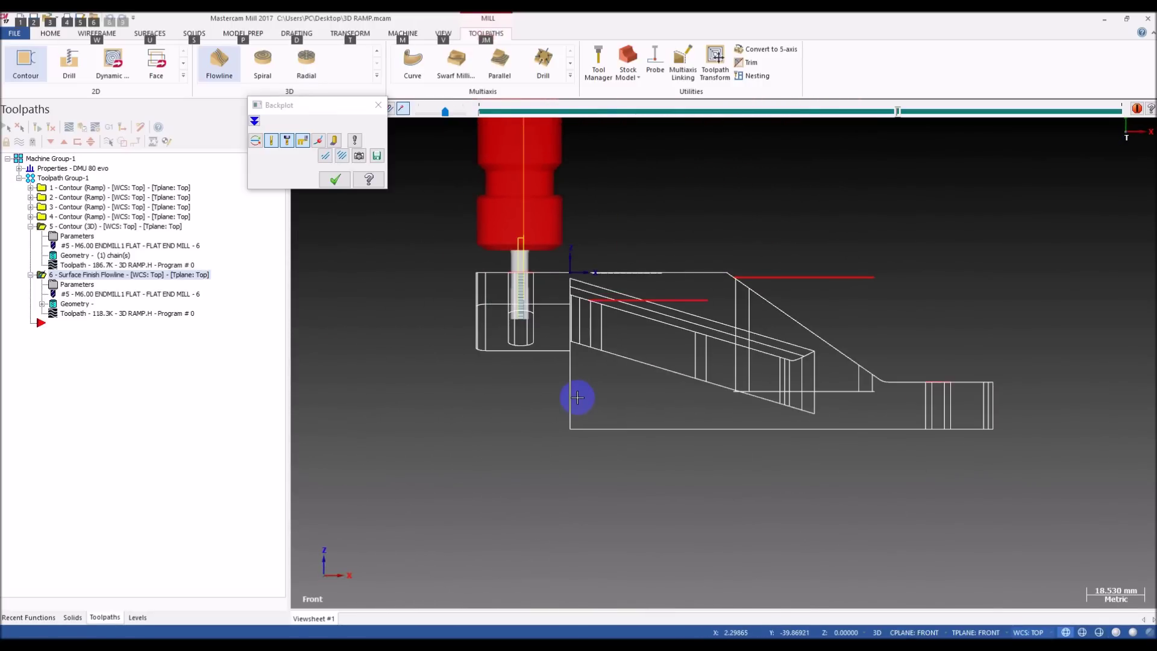
scroll(578, 397, up, 3)
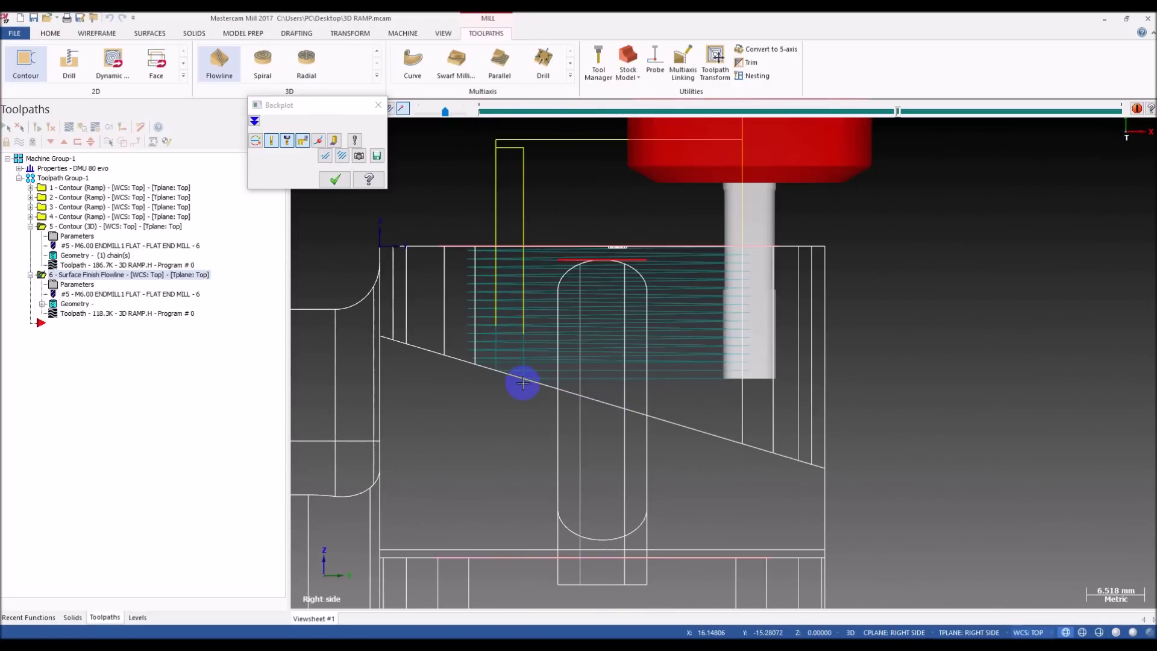
- Advance the backplot close to the end of the passes, check the depth steps along the sloped floor and close the backplot
drag(898, 111, 1084, 127)
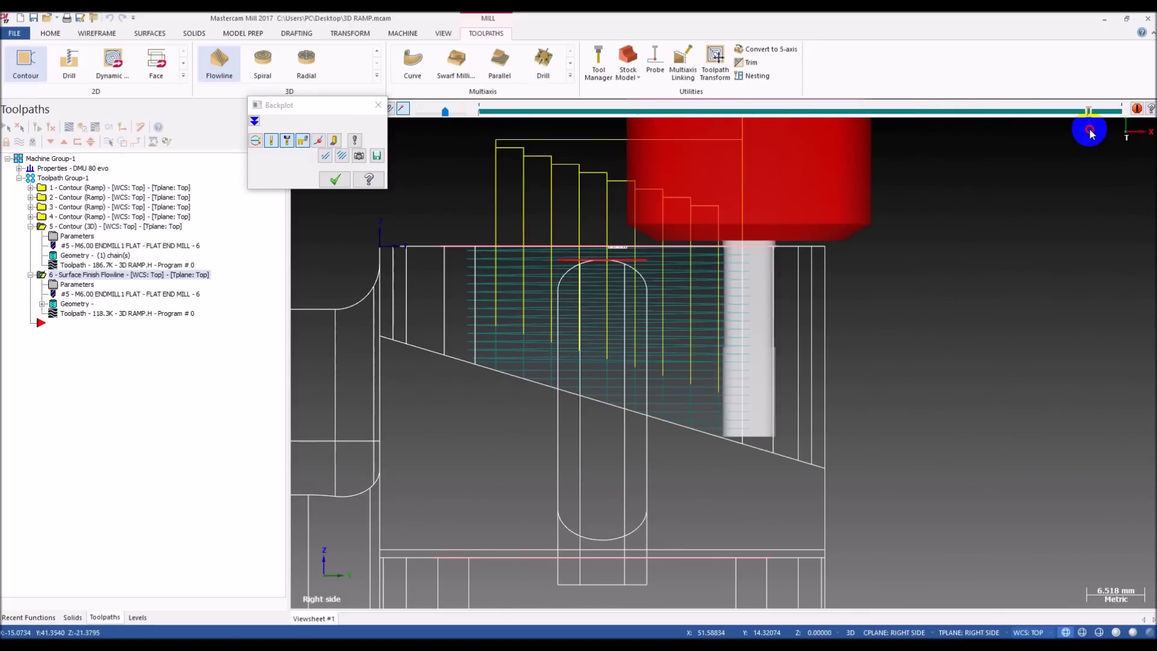
scroll(487, 399, down, 1)
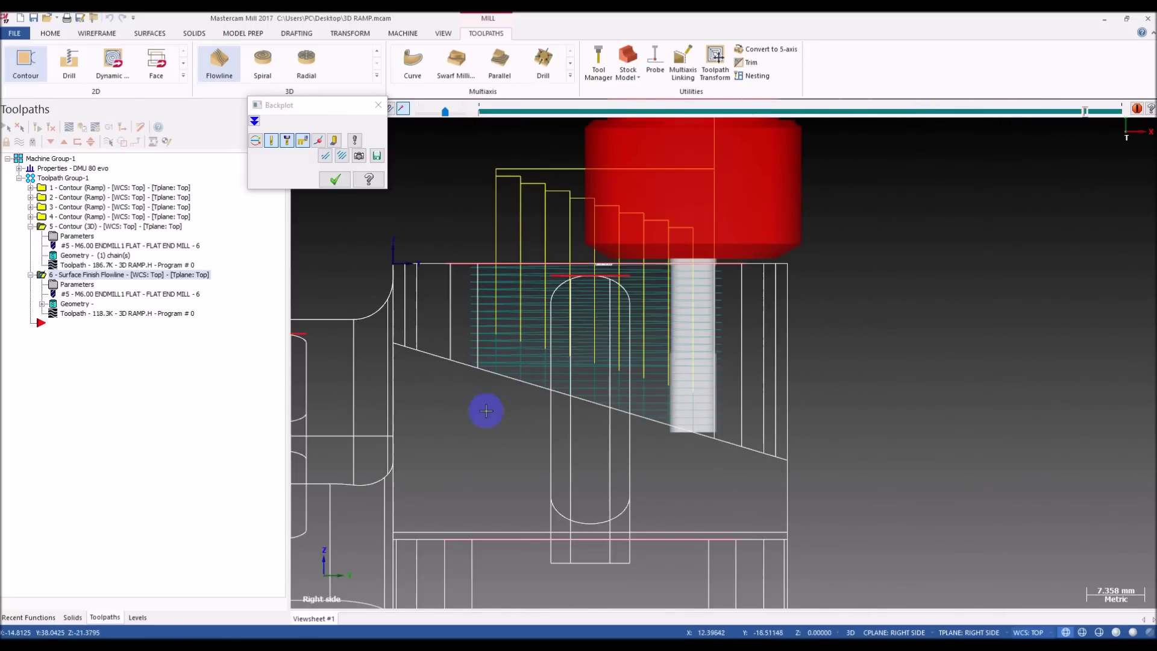
middle_drag(503, 402, 480, 406)
key(Escape)
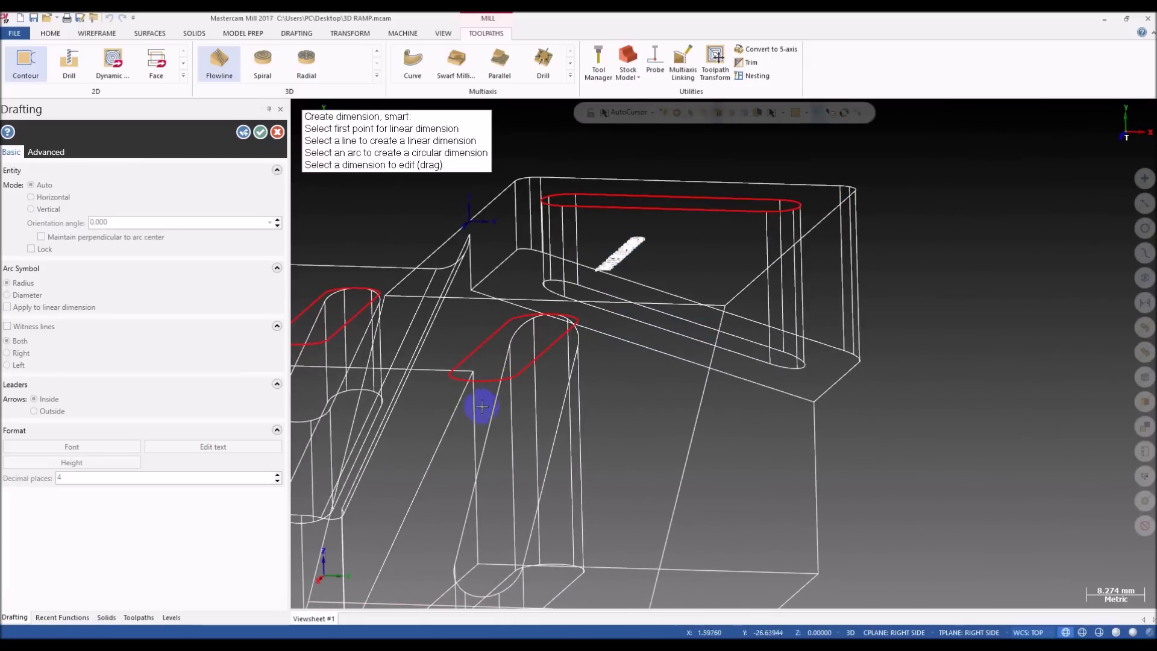
key(Escape)
- Backplot the Flowline operation again from an angled view, switch to wireframe and move the tool to the deeper slot passes
click(71, 313)
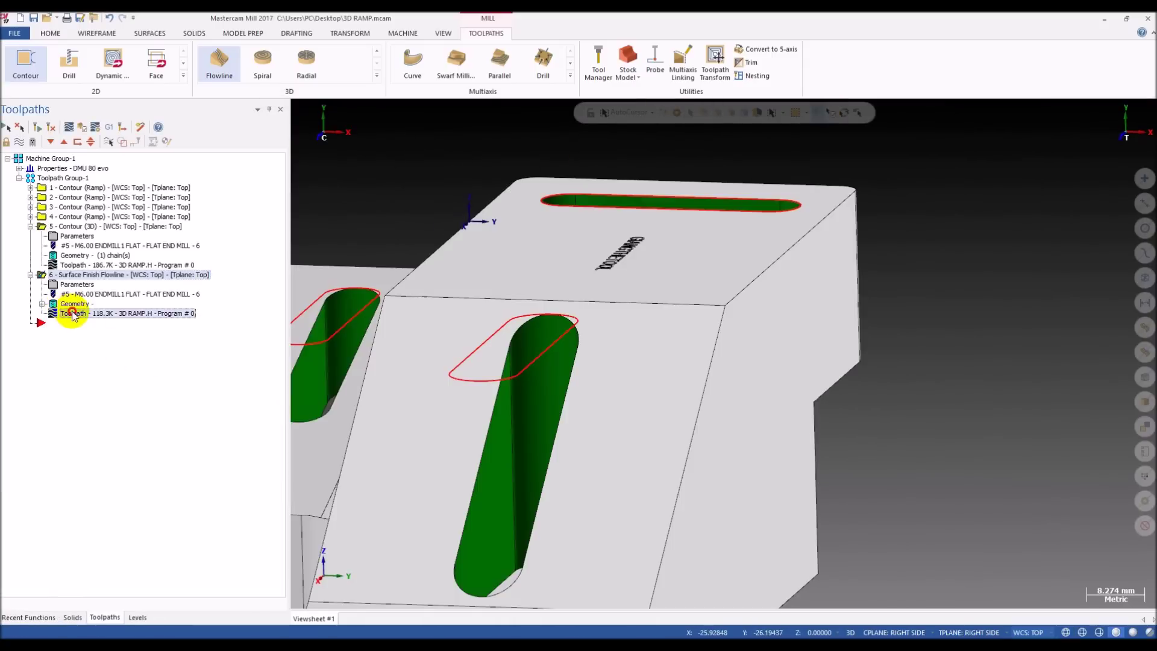
mouse_move(646, 246)
middle_down()
mouse_move(573, 265)
mouse_move(777, 237)
mouse_move(878, 277)
mouse_move(898, 267)
middle_up()
key(Escape)
click(87, 316)
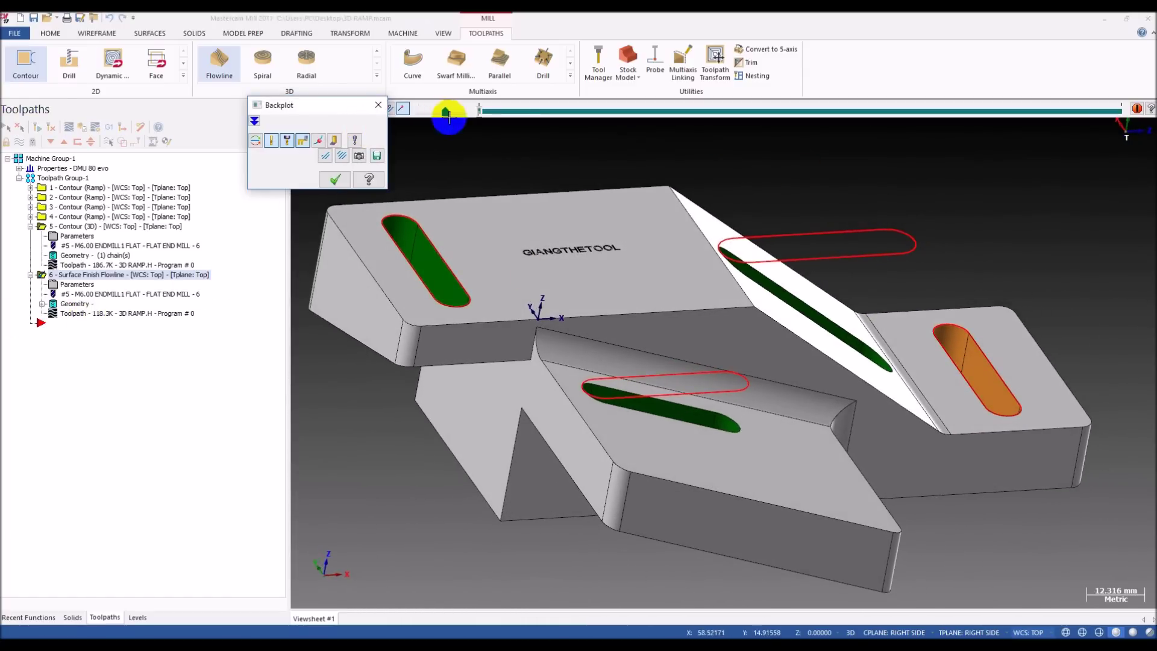
scroll(439, 214, up, 4)
click(479, 113)
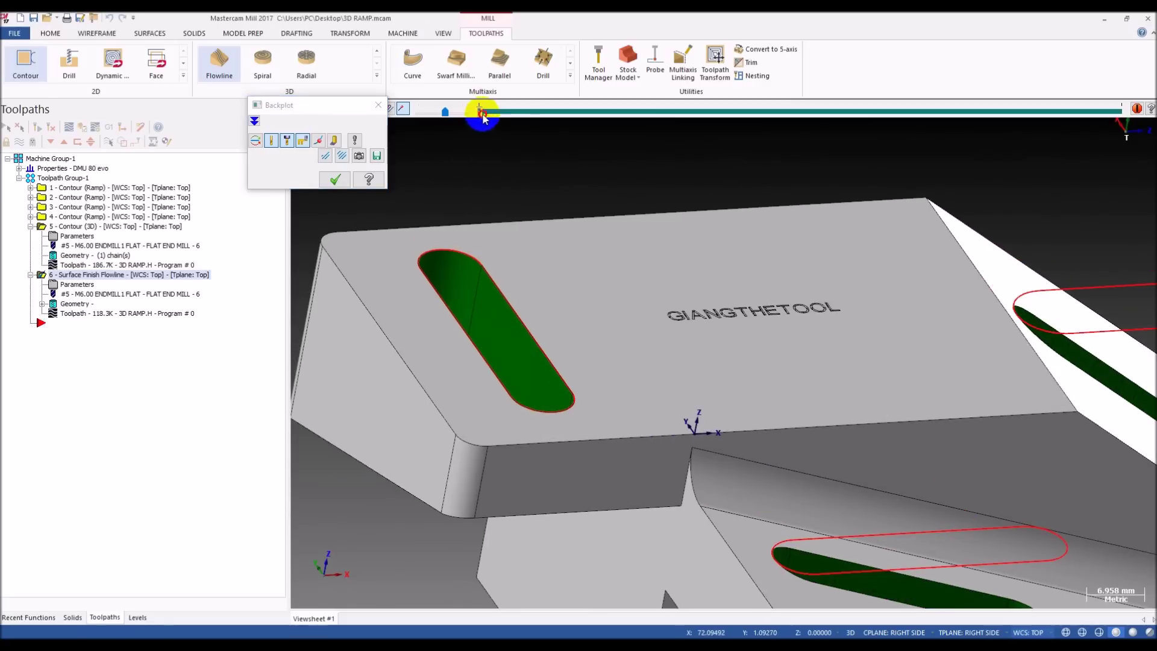
key(alt+s)
scroll(410, 441, up, 4)
mouse_move(410, 440)
middle_down()
mouse_move(422, 421)
mouse_move(460, 439)
mouse_move(444, 442)
mouse_move(496, 378)
middle_up()
mouse_move(1043, 116)
mouse_down()
mouse_move(920, 125)
mouse_move(976, 137)
mouse_up()
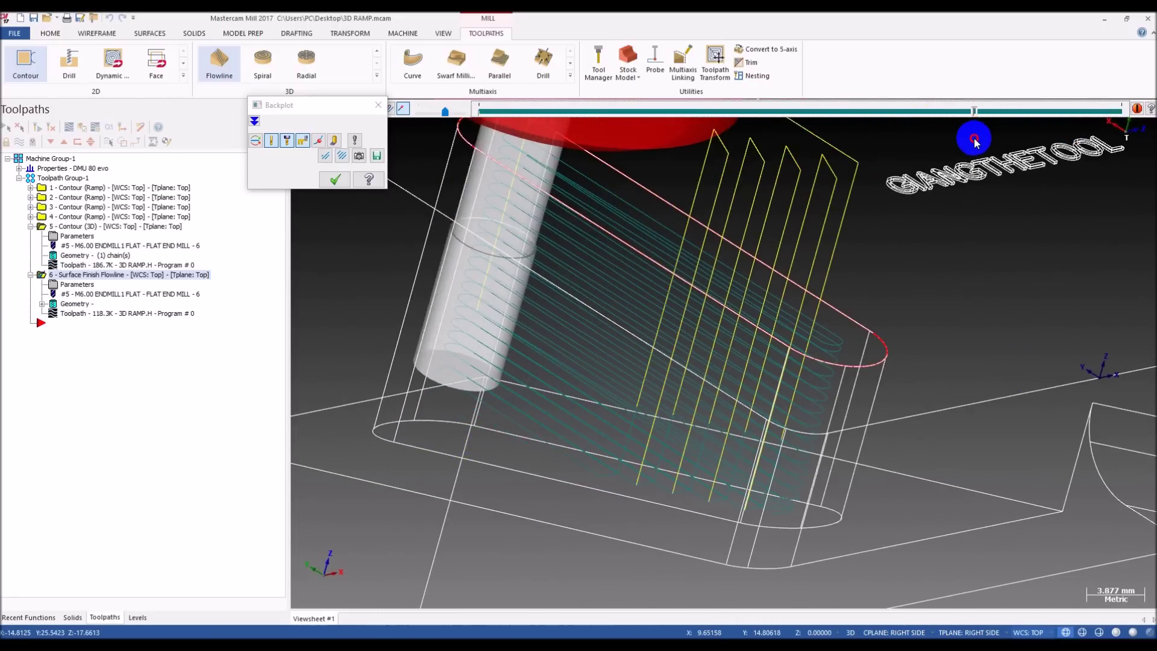
- Examine the retract moves and the lowest Flowline passes against the slot's sloped bottom edge
scroll(584, 488, up, 3)
mouse_move(575, 480)
middle_down()
mouse_move(535, 460)
mouse_move(568, 447)
mouse_move(655, 459)
mouse_move(599, 473)
mouse_move(681, 490)
mouse_move(669, 455)
mouse_move(540, 465)
mouse_move(526, 444)
mouse_move(406, 401)
mouse_move(791, 428)
mouse_move(661, 432)
mouse_move(692, 392)
middle_up()
scroll(410, 407, up, 4)
scroll(681, 355, down, 4)
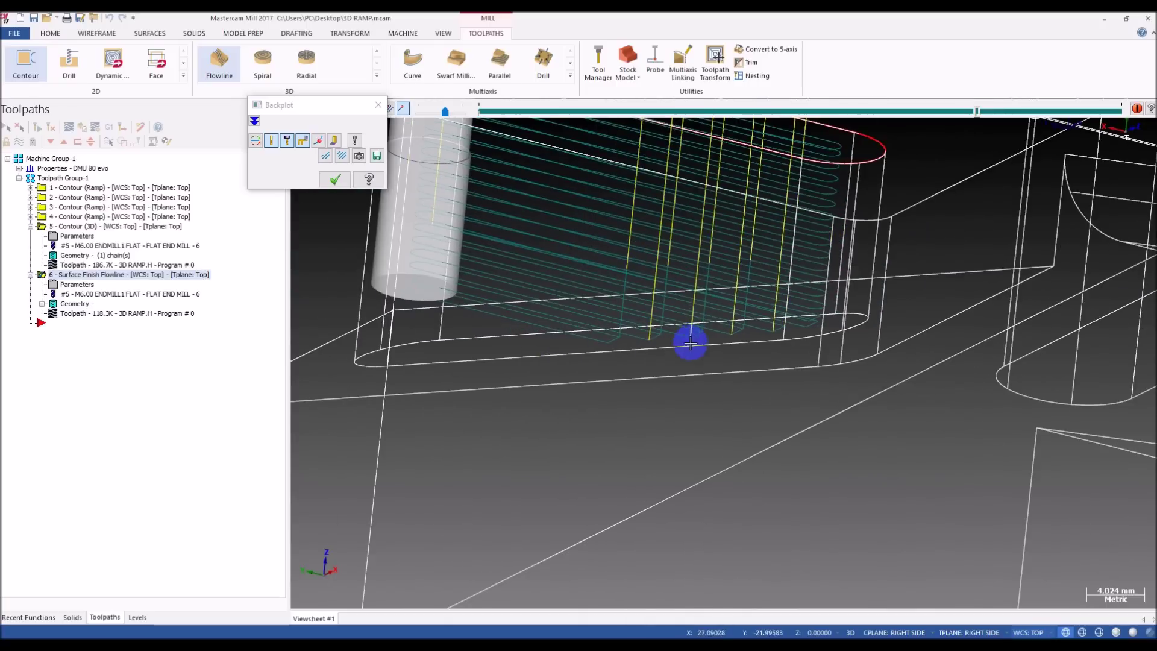
scroll(705, 274, up, 3)
- Set the gap size distance to 25 in the Flowline gap settings and regenerate the toolpath
click(168, 310)
click(75, 283)
click(295, 359)
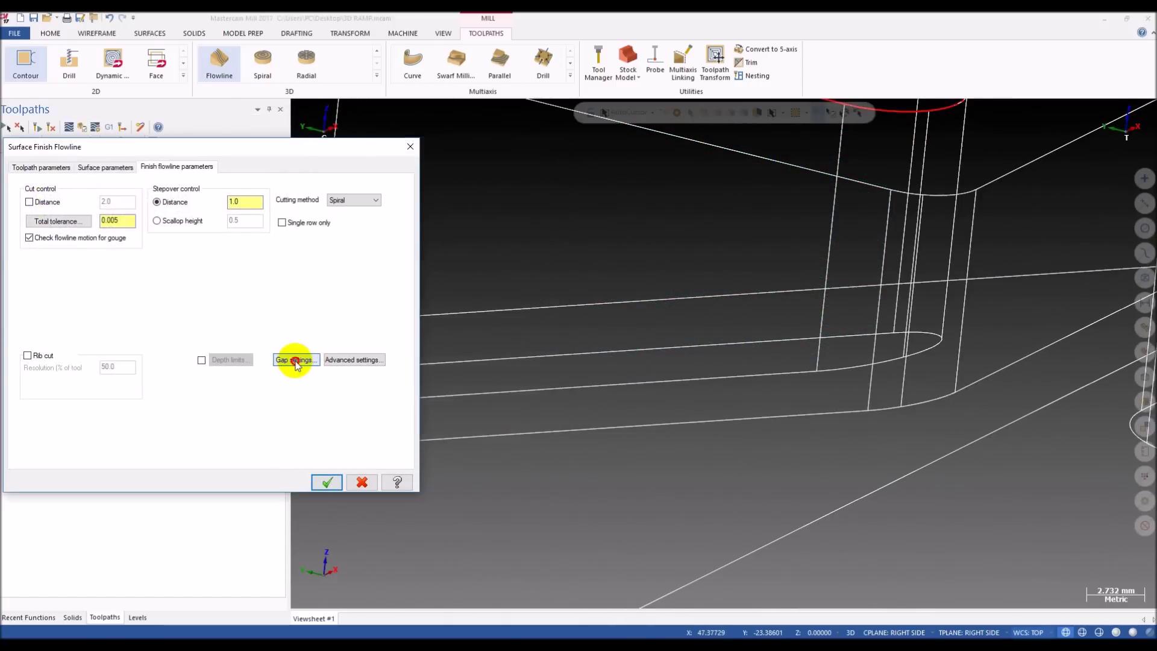
click(296, 359)
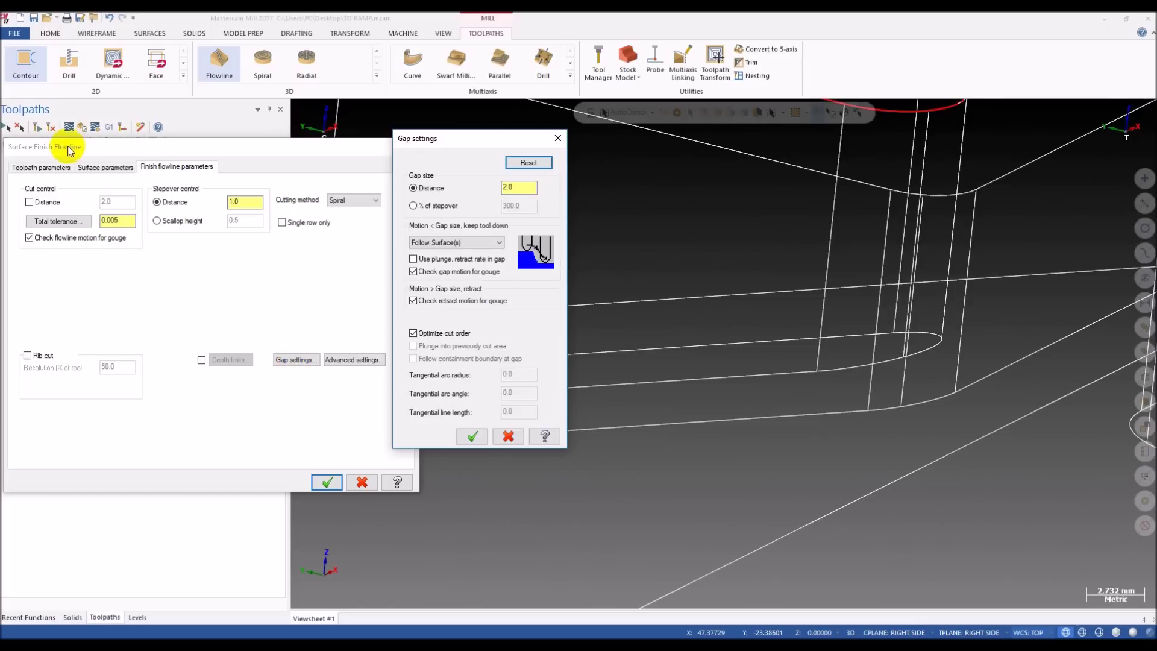
click(503, 189)
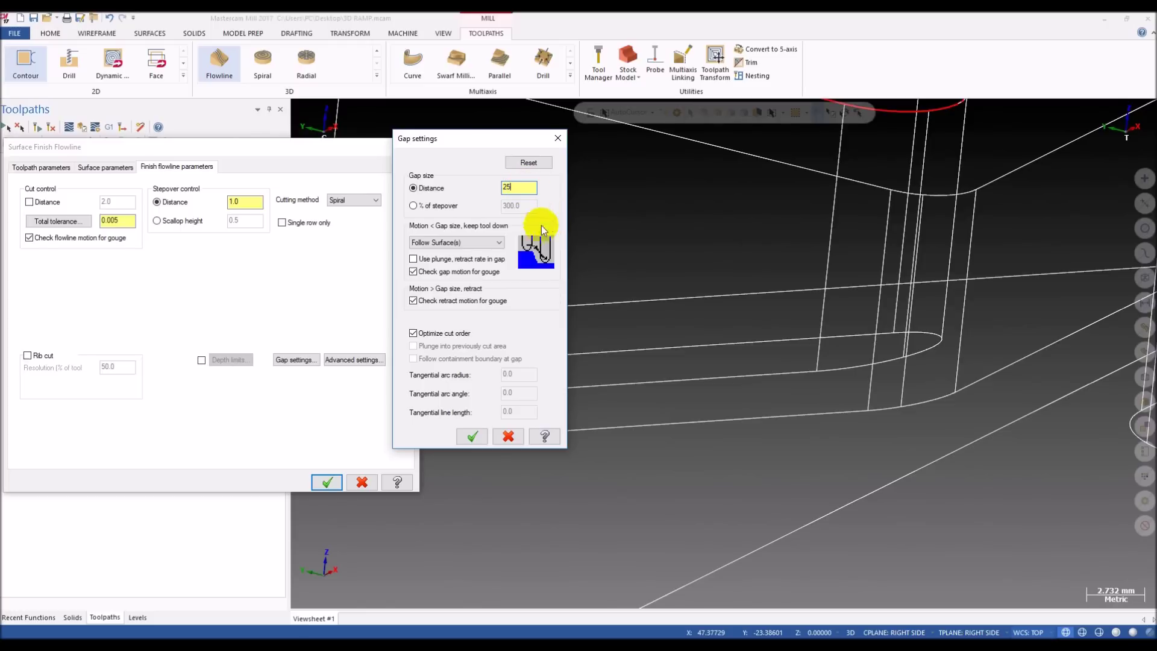
click(472, 437)
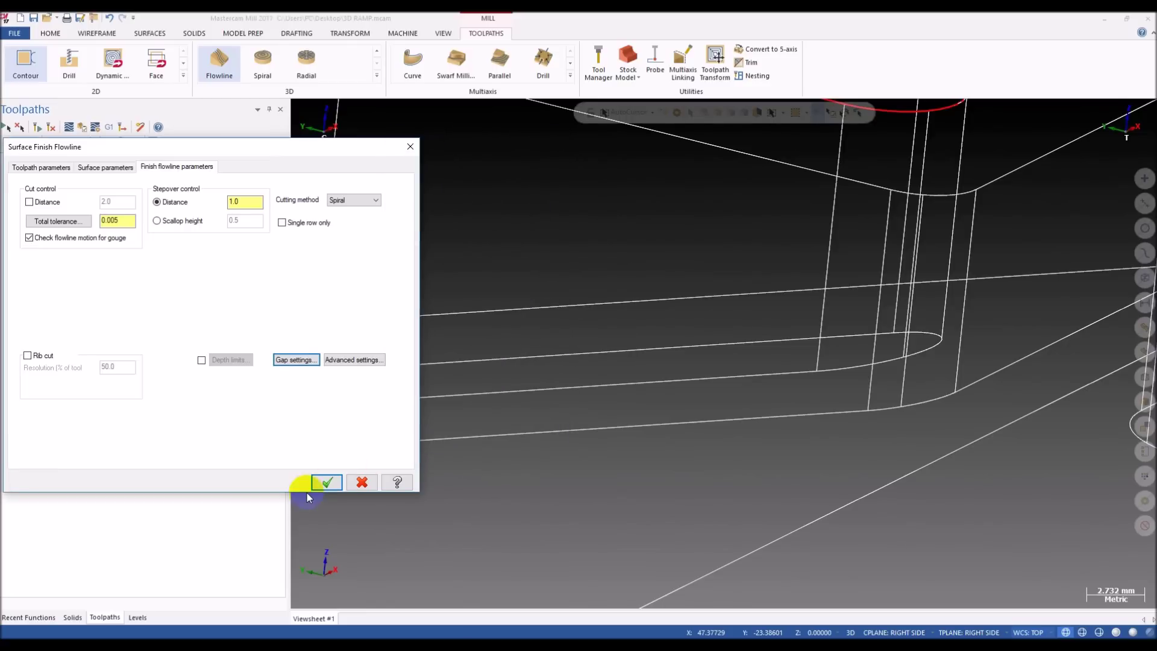
click(326, 483)
click(34, 134)
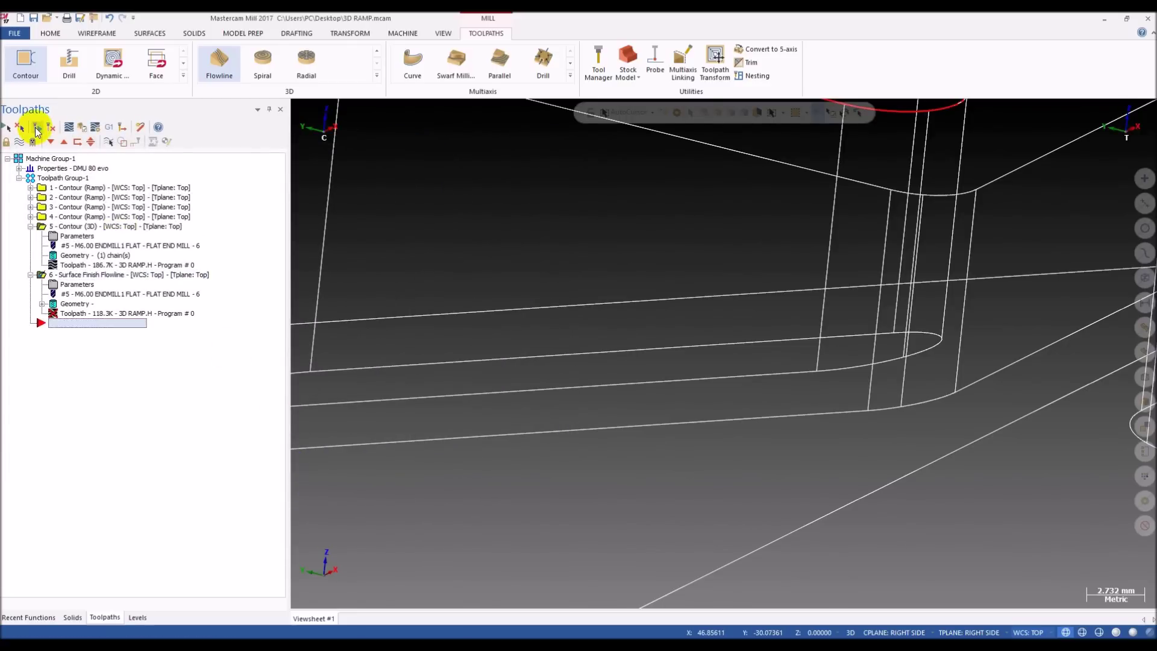
- Backplot the regenerated Flowline toolpath almost to its end and inspect how the passes link along the slot bottom
scroll(764, 418, down, 2)
click(115, 338)
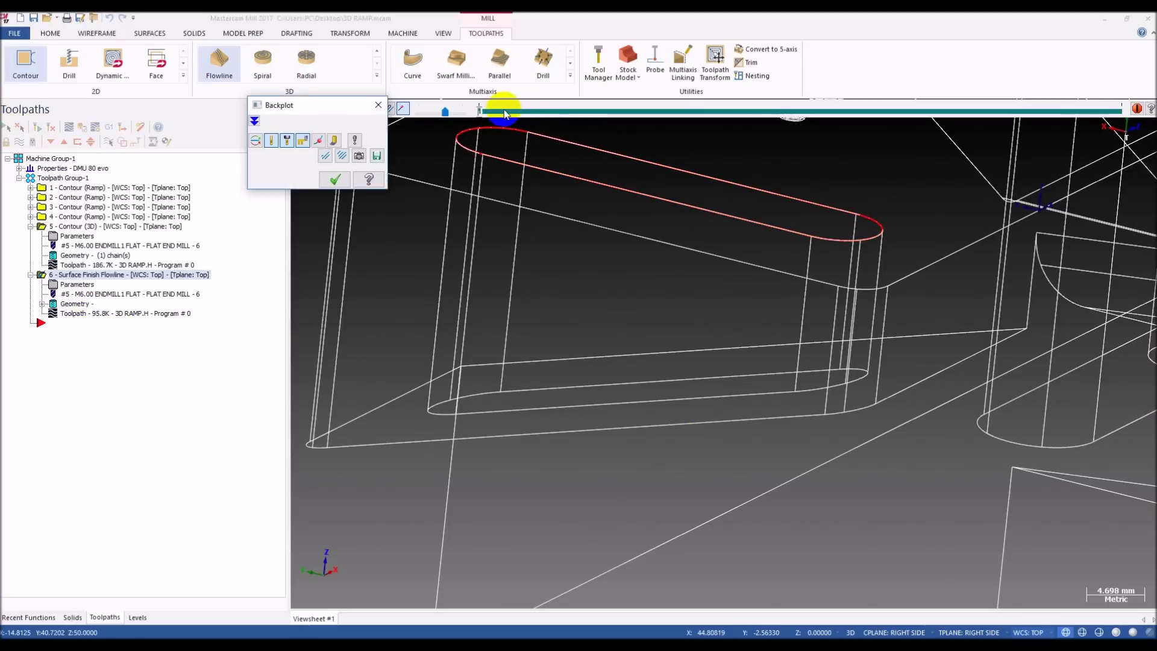
mouse_move(480, 113)
mouse_down()
mouse_move(1105, 135)
mouse_move(1096, 121)
mouse_up()
scroll(735, 370, up, 4)
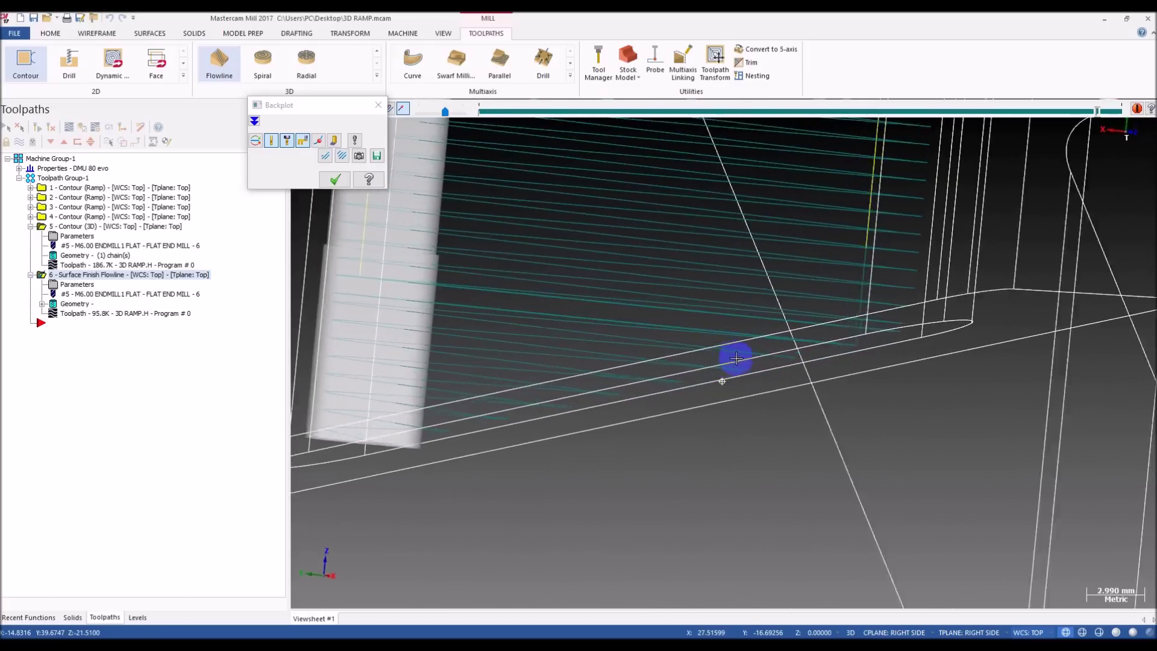
scroll(670, 215, down, 3)
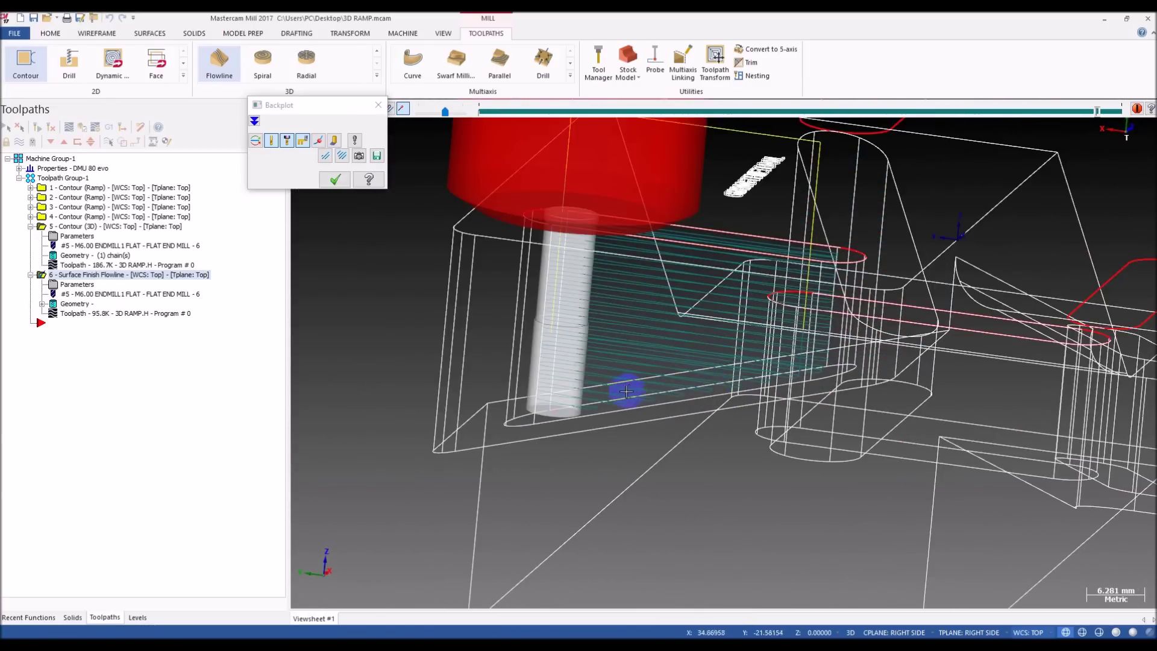
scroll(627, 391, up, 3)
scroll(653, 369, down, 1)
scroll(653, 369, down, 1)
middle_drag(653, 369, 722, 405)
scroll(722, 405, down, 2)
- Move the backplotted tool back to an earlier pass, examine the moves near the slot's end wall and close the backplot
mouse_move(1095, 119)
mouse_down()
mouse_move(803, 121)
mouse_move(974, 138)
mouse_move(923, 139)
mouse_move(935, 143)
mouse_up()
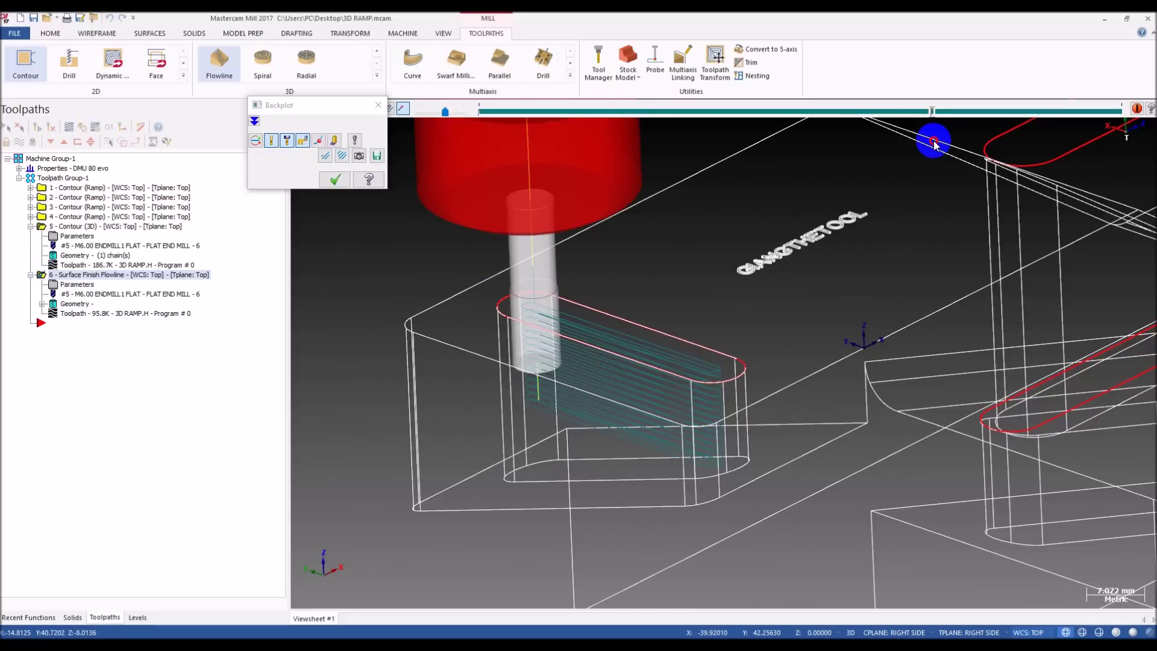
scroll(576, 415, up, 3)
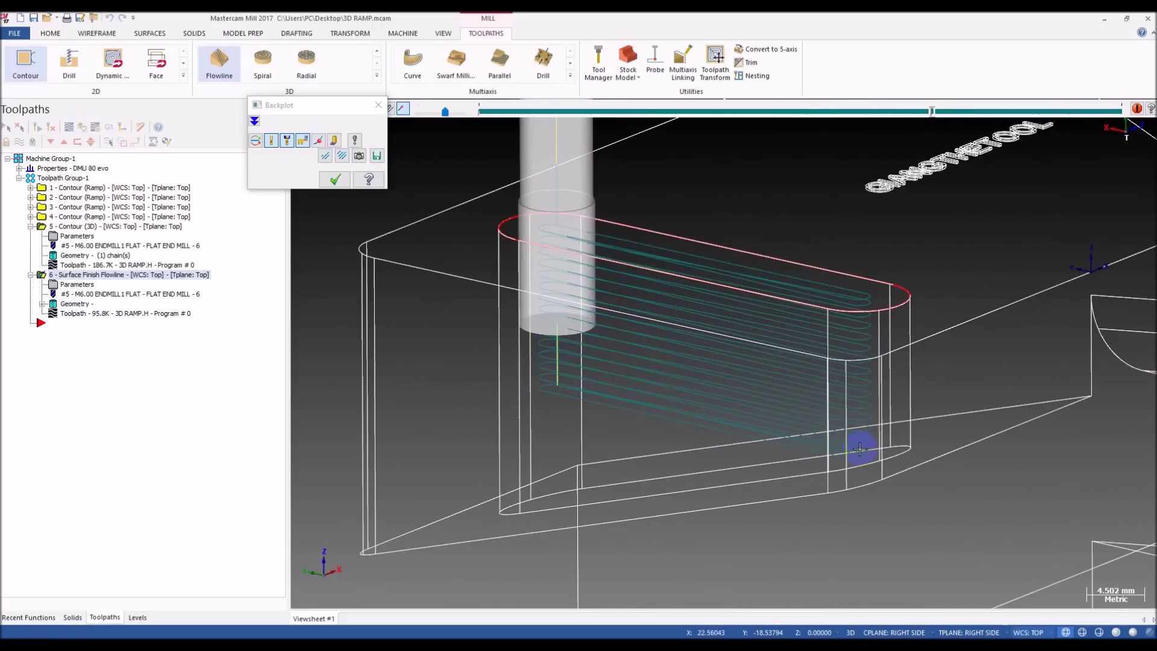
scroll(856, 452, up, 3)
scroll(850, 448, down, 4)
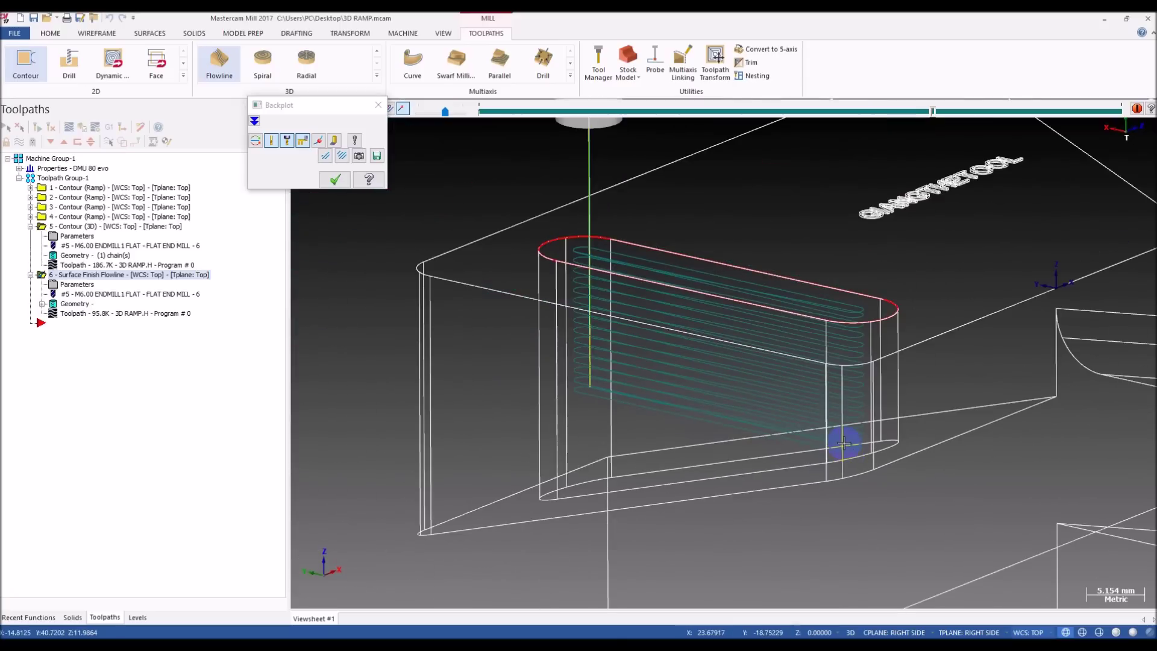
scroll(845, 447, up, 4)
scroll(870, 426, down, 3)
scroll(793, 476, up, 2)
scroll(802, 392, down, 6)
key(Escape)
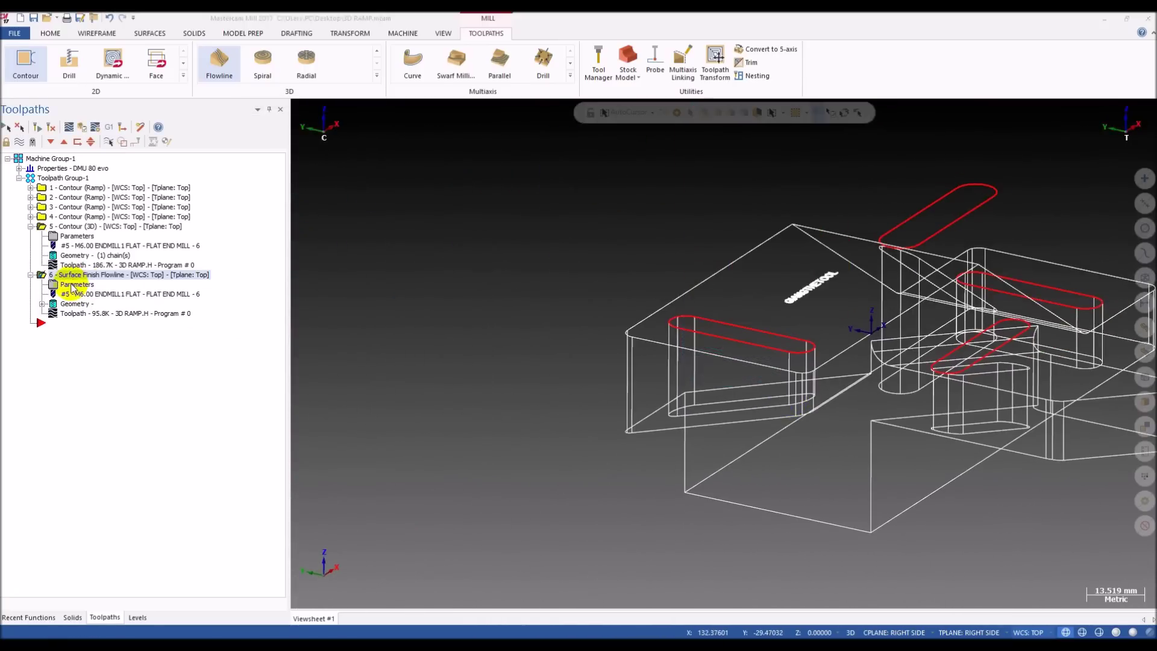
- Set the gap size distance to 35 in the Flowline gap settings and regenerate the toolpath
click(71, 286)
click(294, 360)
drag(522, 187, 482, 187)
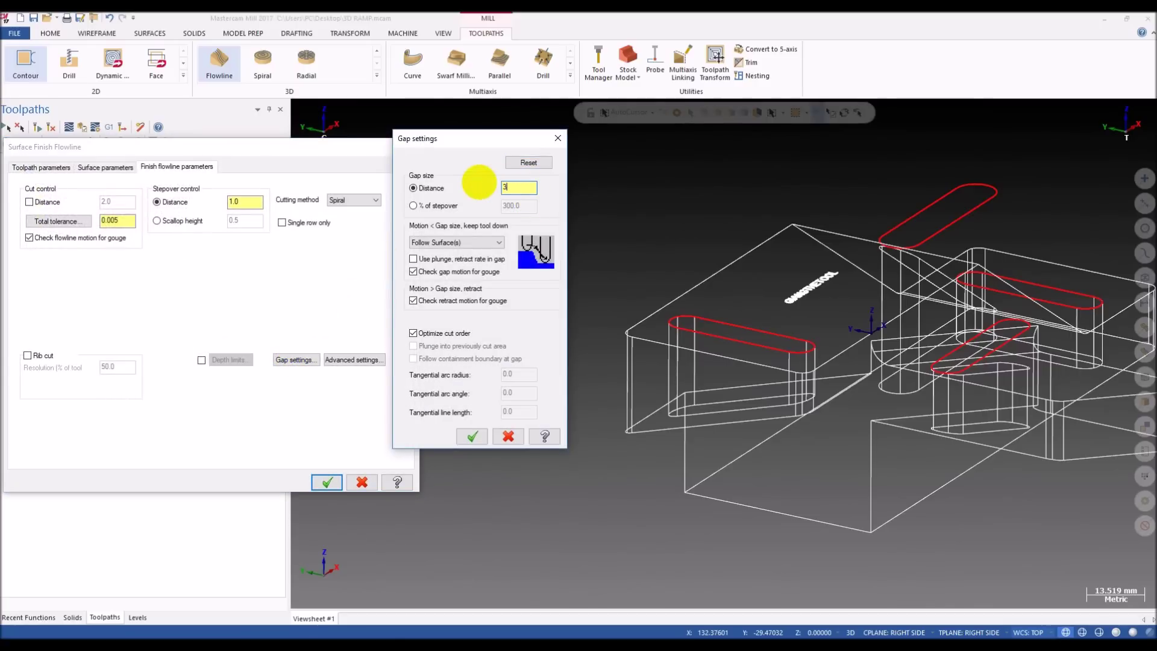
text(35)
click(472, 436)
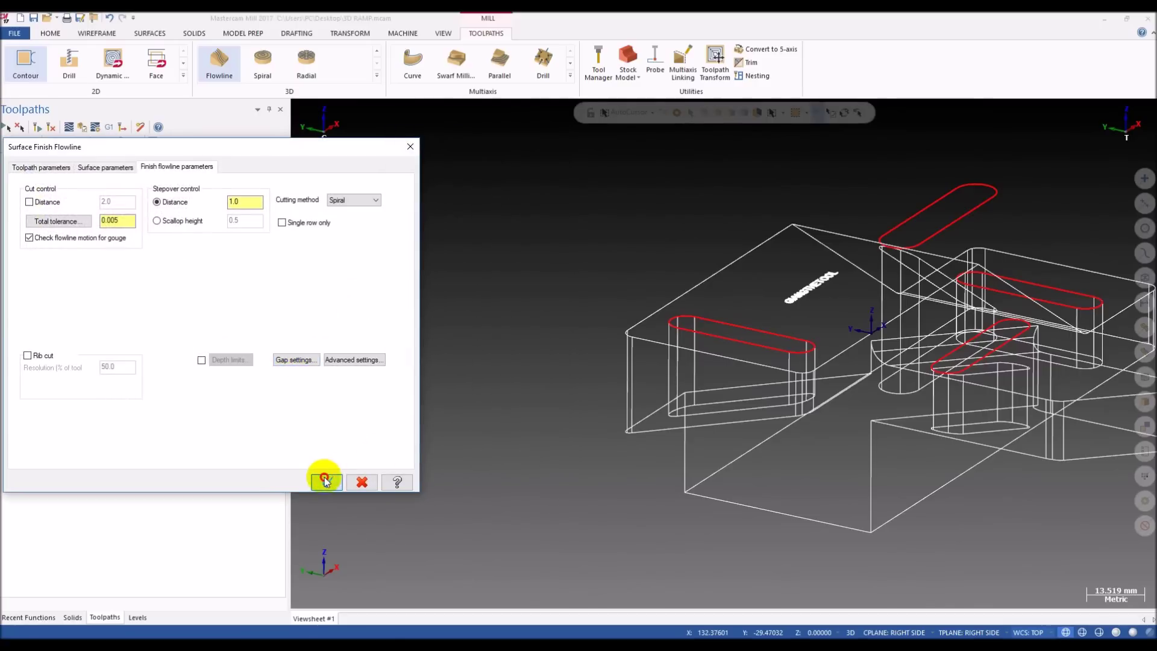
click(326, 482)
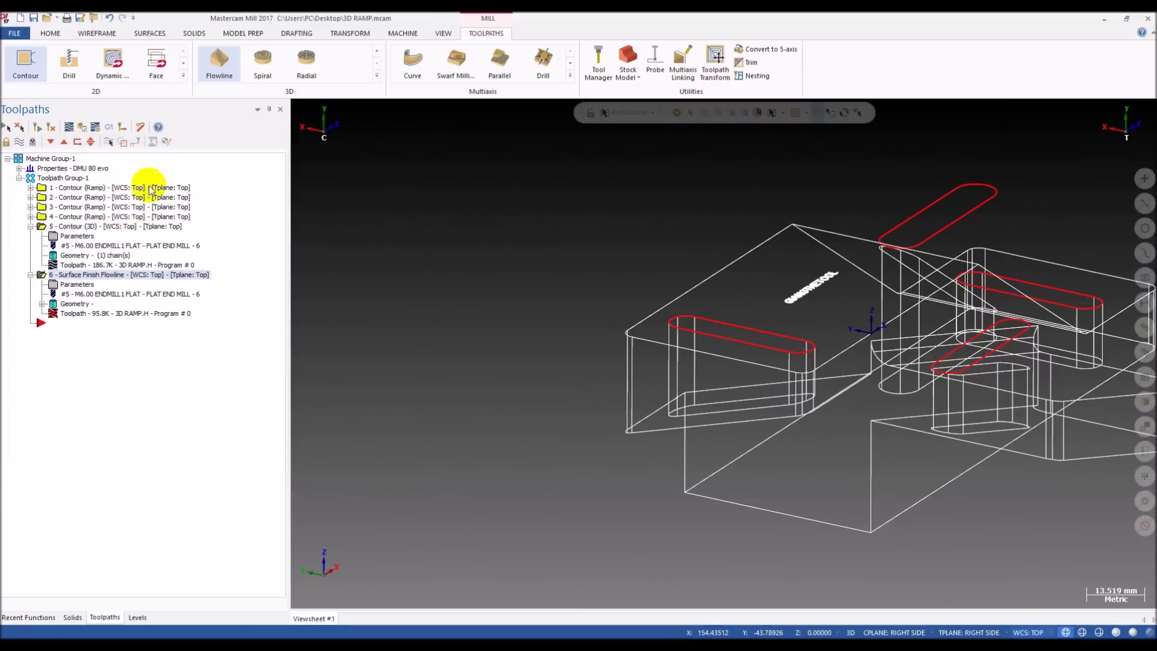
- Backplot the updated Flowline toolpath to its end, examine the linking moves above the sloped slot bottom and close the backplot
click(76, 314)
drag(483, 113, 1113, 175)
scroll(694, 313, up, 3)
mouse_move(736, 400)
middle_down()
mouse_move(692, 387)
mouse_move(789, 395)
mouse_move(728, 454)
mouse_move(756, 398)
mouse_move(746, 395)
middle_up()
scroll(842, 406, up, 3)
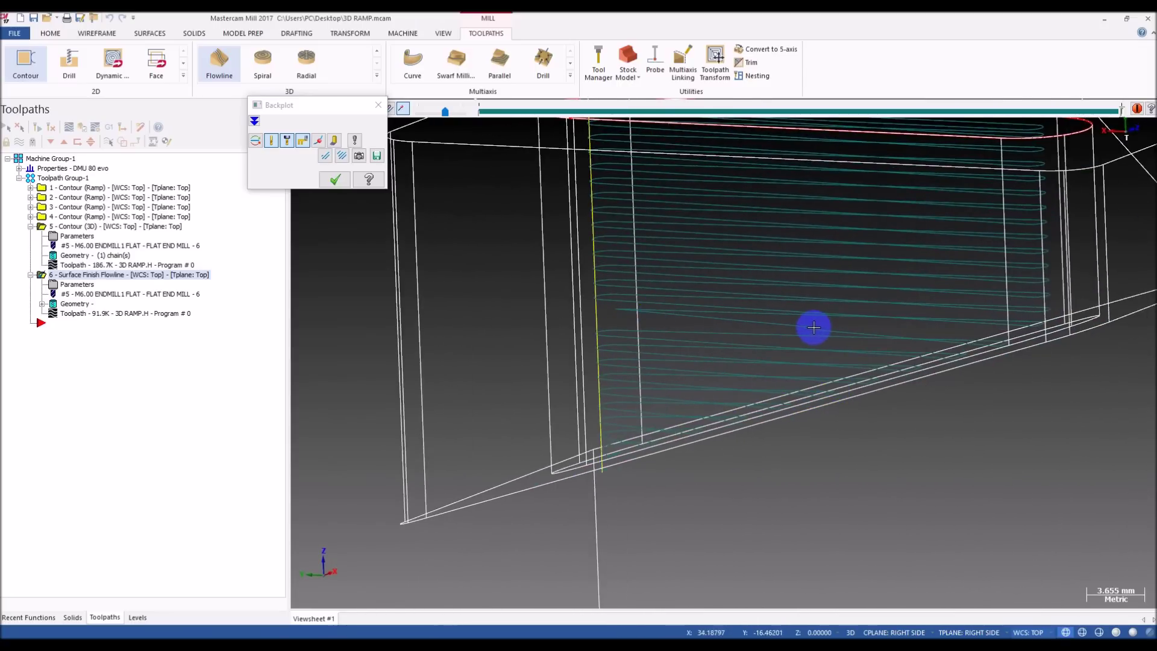
scroll(813, 327, down, 3)
scroll(819, 336, up, 4)
scroll(627, 366, down, 5)
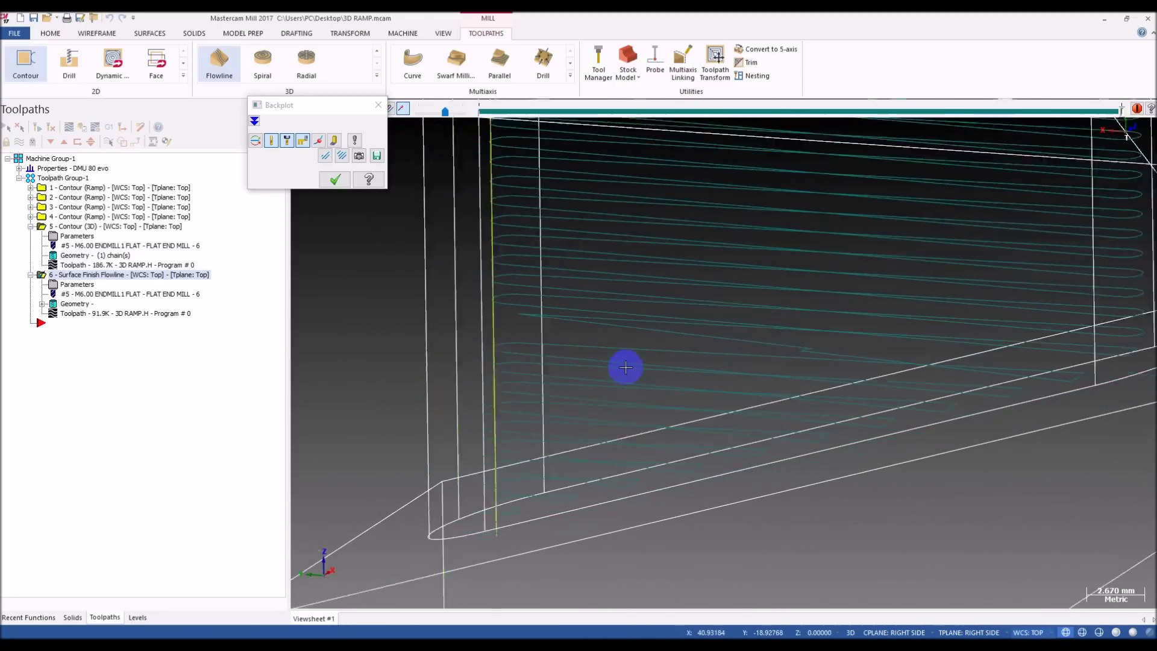
scroll(681, 368, up, 5)
scroll(686, 343, down, 3)
key(Escape)
- Set the Flowline gap settings' keep-tool-down motion to Smooth and regenerate the toolpath
click(76, 284)
click(294, 361)
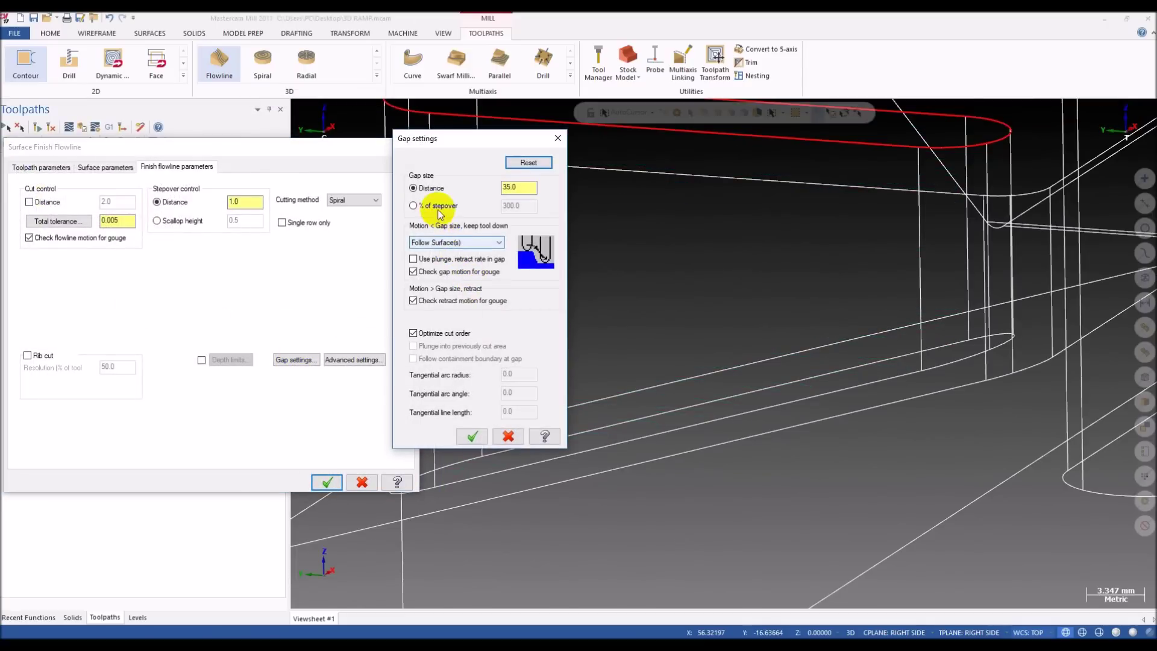
click(433, 242)
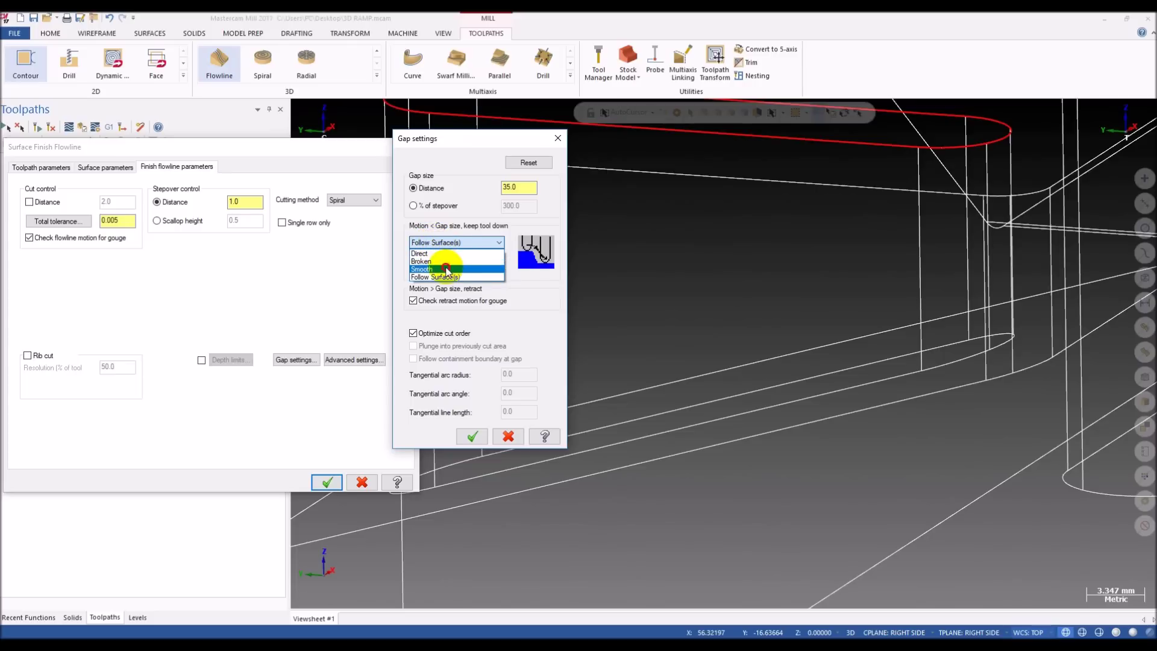
click(447, 270)
click(473, 436)
click(327, 483)
click(38, 131)
- Backplot the Flowline operation with Smooth gap motion through to the end of the slot passes
scroll(615, 353, down, 3)
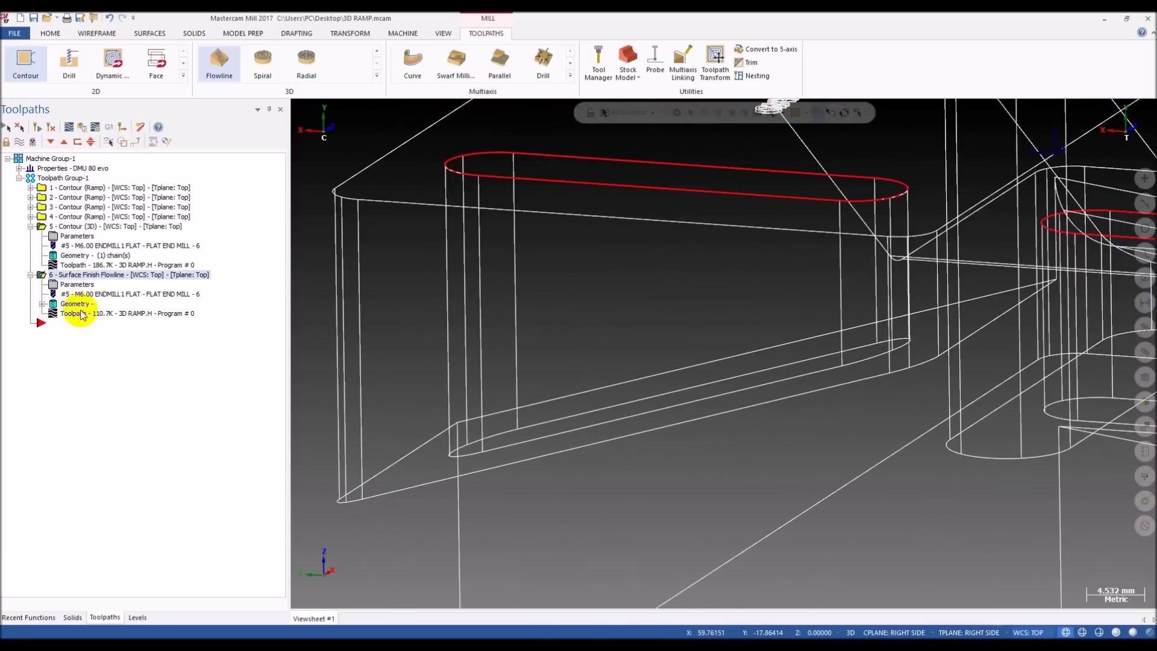
click(80, 313)
mouse_move(480, 111)
mouse_down()
mouse_move(929, 144)
mouse_move(1110, 175)
mouse_up()
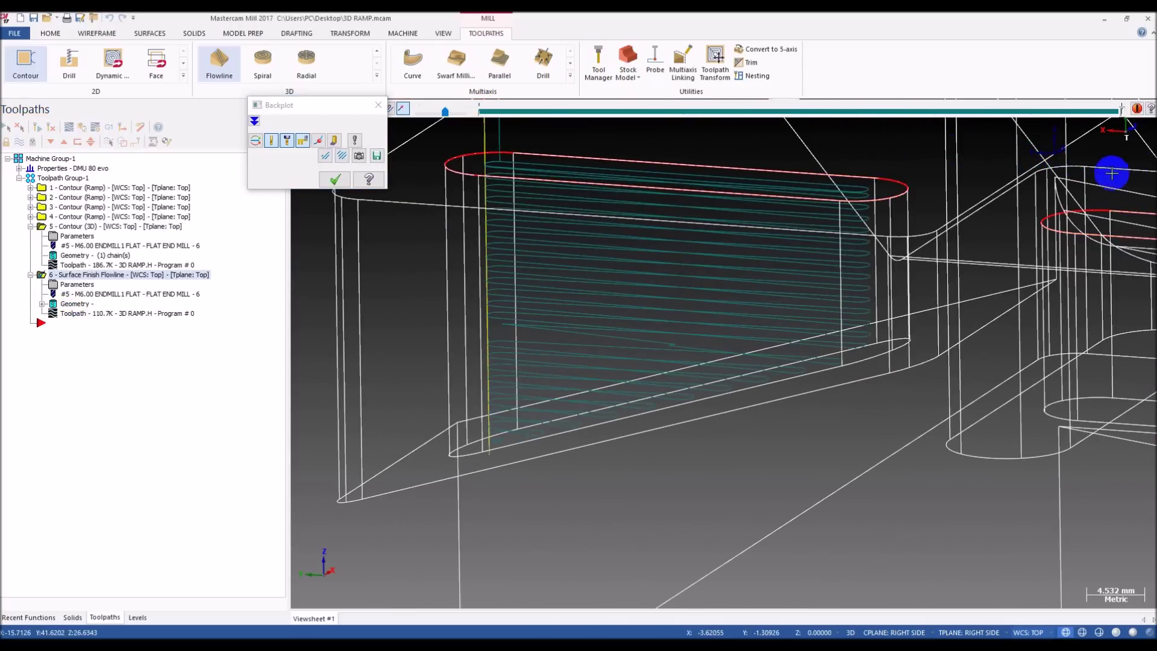
- Examine the rounded links between passes near the slot's sloped bottom and scrub the backplot to a tool position there
scroll(753, 226, down, 2)
scroll(716, 326, up, 4)
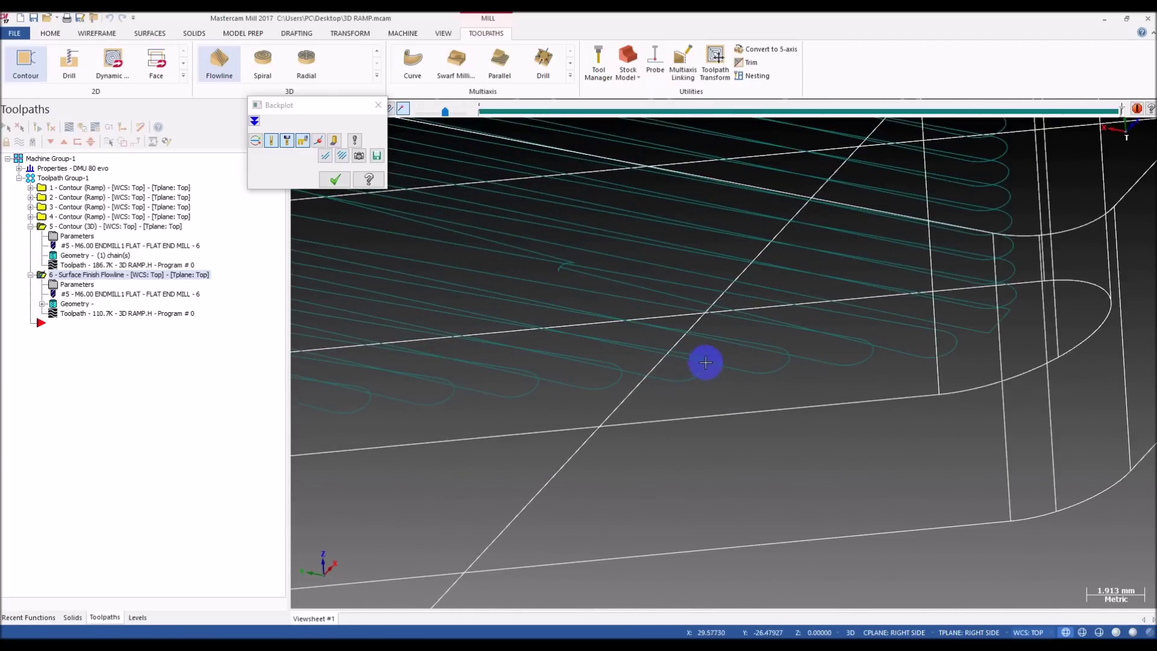
scroll(705, 362, down, 6)
middle_drag(742, 379, 697, 362)
click(92, 325)
click(68, 126)
drag(482, 114, 944, 176)
scroll(693, 385, up, 5)
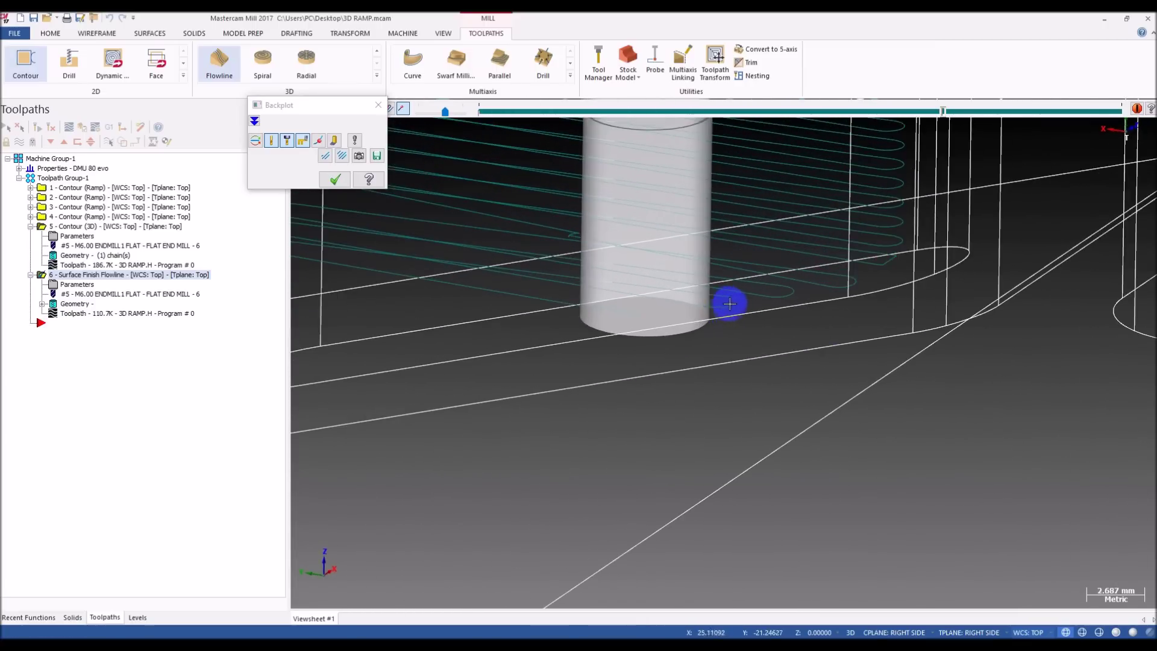
scroll(727, 304, down, 2)
scroll(721, 307, up, 2)
scroll(725, 305, down, 2)
scroll(723, 306, up, 2)
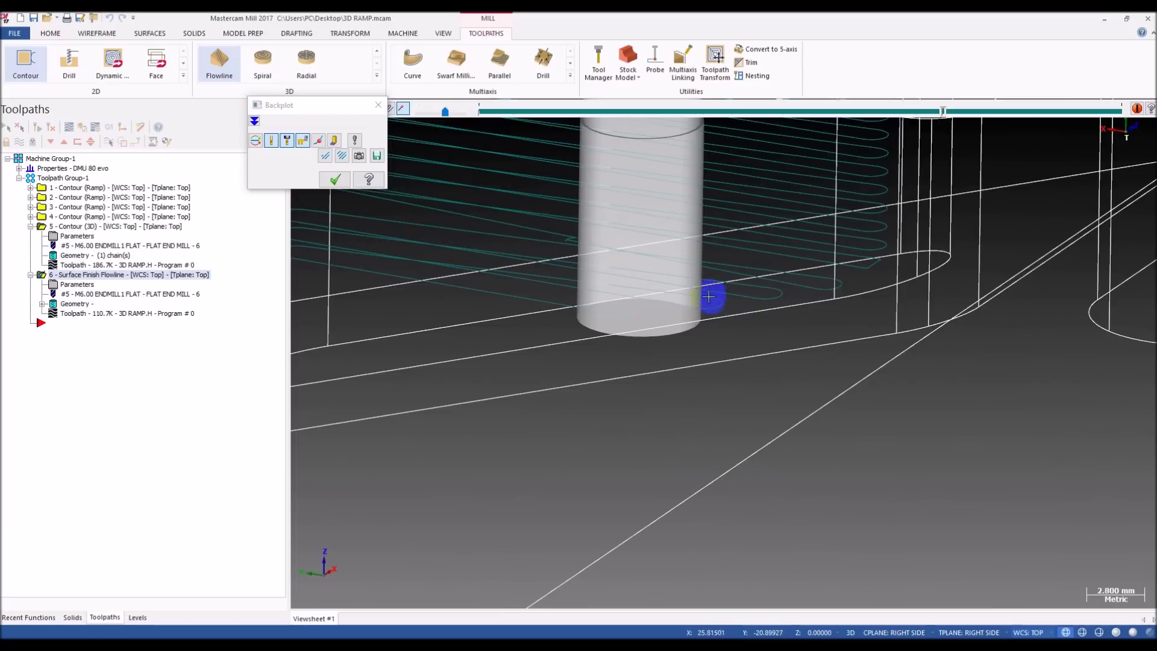
scroll(705, 301, down, 3)
- Check the tool and passes against the slot's sloped bottom from the right side while scrubbing the Flowline backplot
key(alt+5)
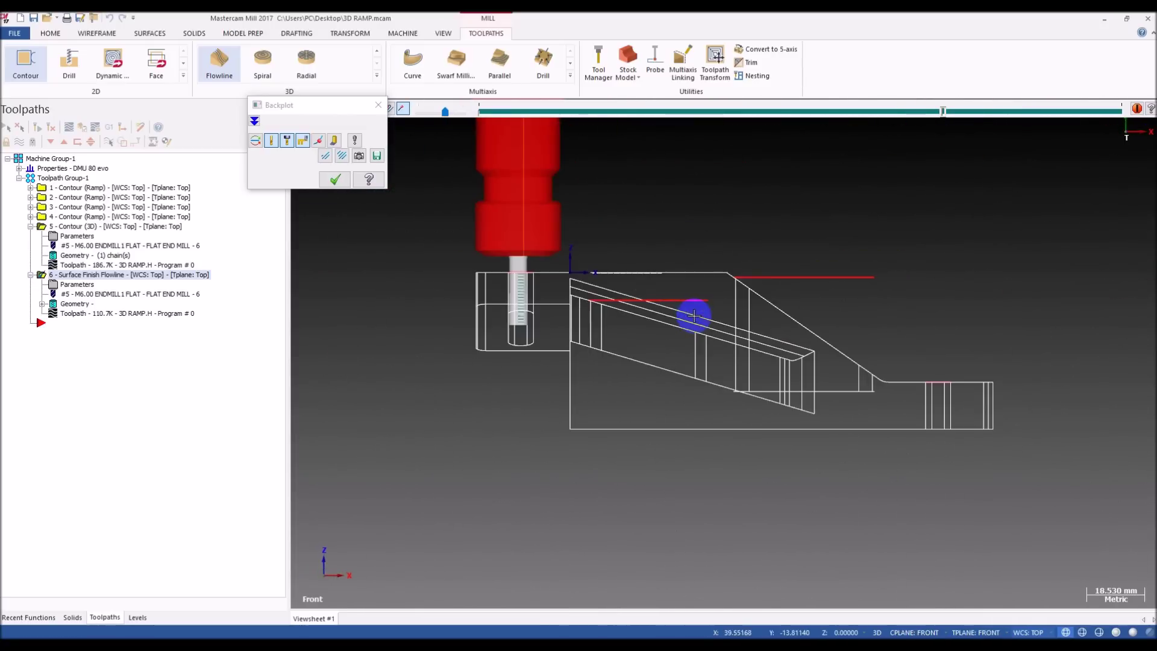
scroll(668, 320, up, 4)
scroll(657, 386, up, 2)
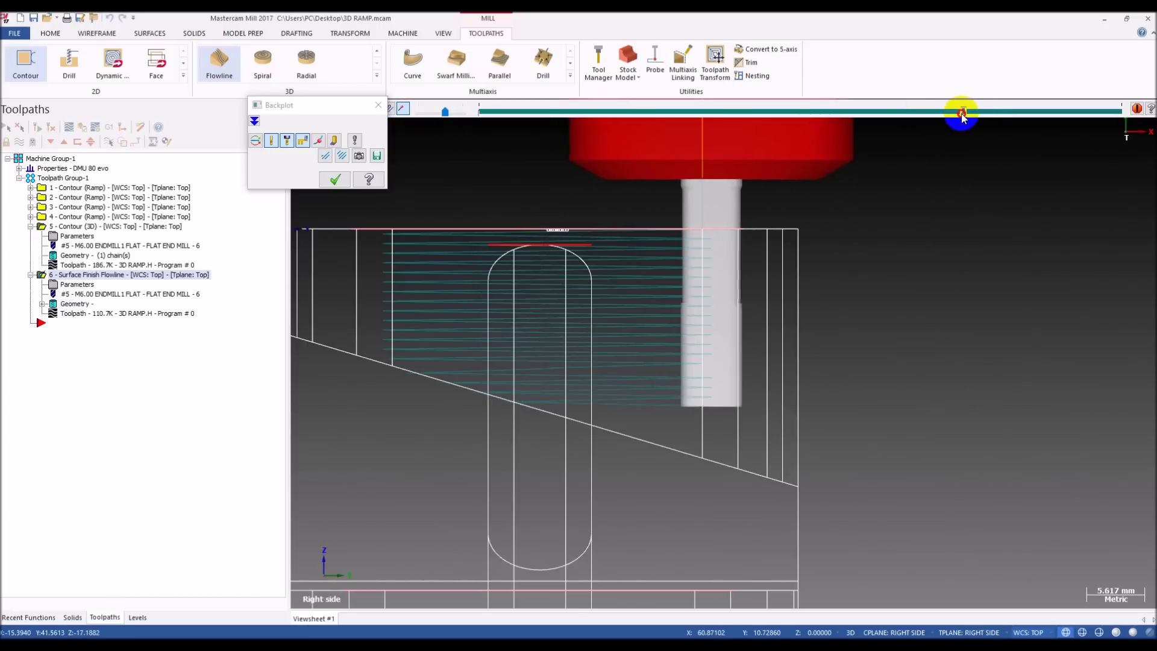
scroll(543, 353, up, 3)
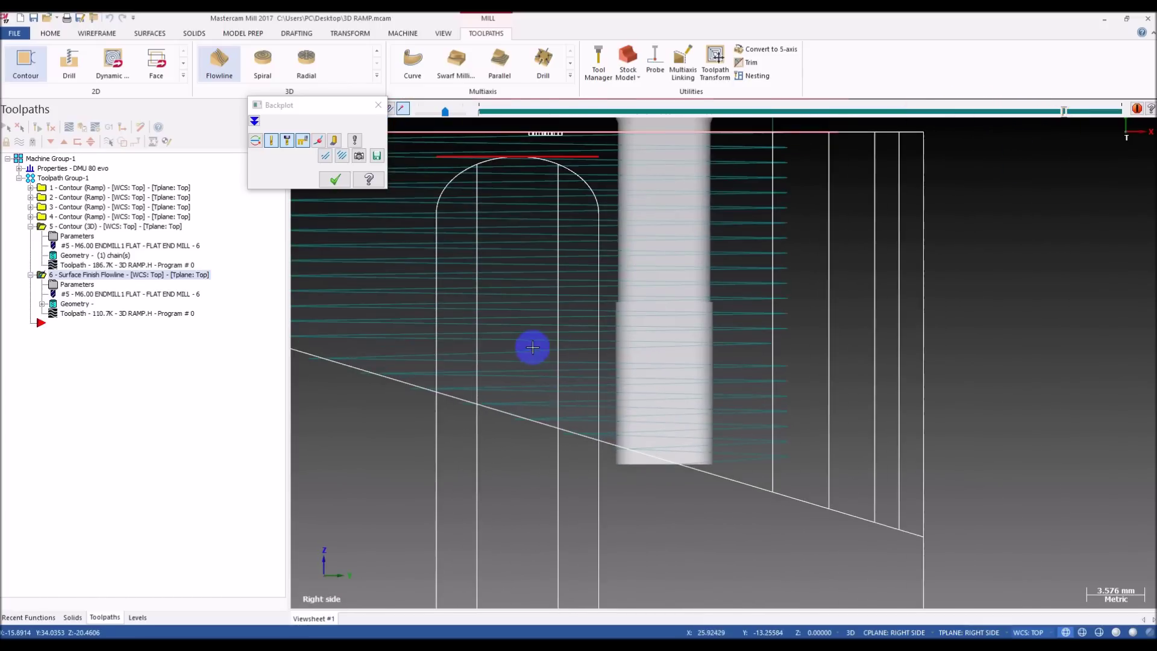
scroll(531, 353, down, 3)
mouse_move(534, 343)
middle_down()
mouse_move(845, 354)
mouse_move(742, 355)
mouse_move(666, 380)
mouse_move(573, 359)
mouse_move(512, 335)
mouse_move(525, 328)
mouse_move(459, 315)
mouse_move(464, 305)
mouse_move(573, 331)
mouse_move(462, 348)
middle_up()
scroll(573, 355, up, 3)
- Compare the slot in shaded and wireframe display, close the backplot and leave the model shaded
key(alt+s)
scroll(578, 357, down, 3)
scroll(737, 355, up, 2)
key(alt+s)
scroll(517, 379, up, 5)
scroll(498, 328, down, 3)
scroll(498, 327, up, 1)
key(Escape)
scroll(522, 340, down, 3)
key(alt+s)
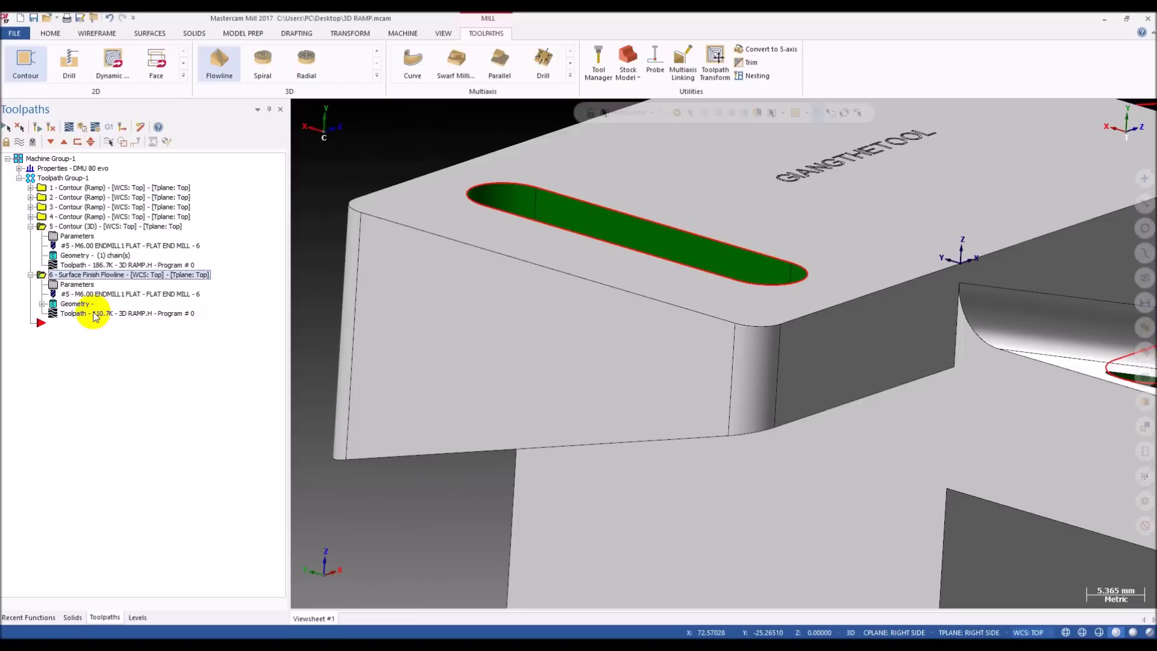
- Backplot the Flowline operation again through to its end
click(94, 314)
scroll(522, 288, down, 1)
scroll(522, 289, down, 1)
drag(482, 122, 1077, 158)
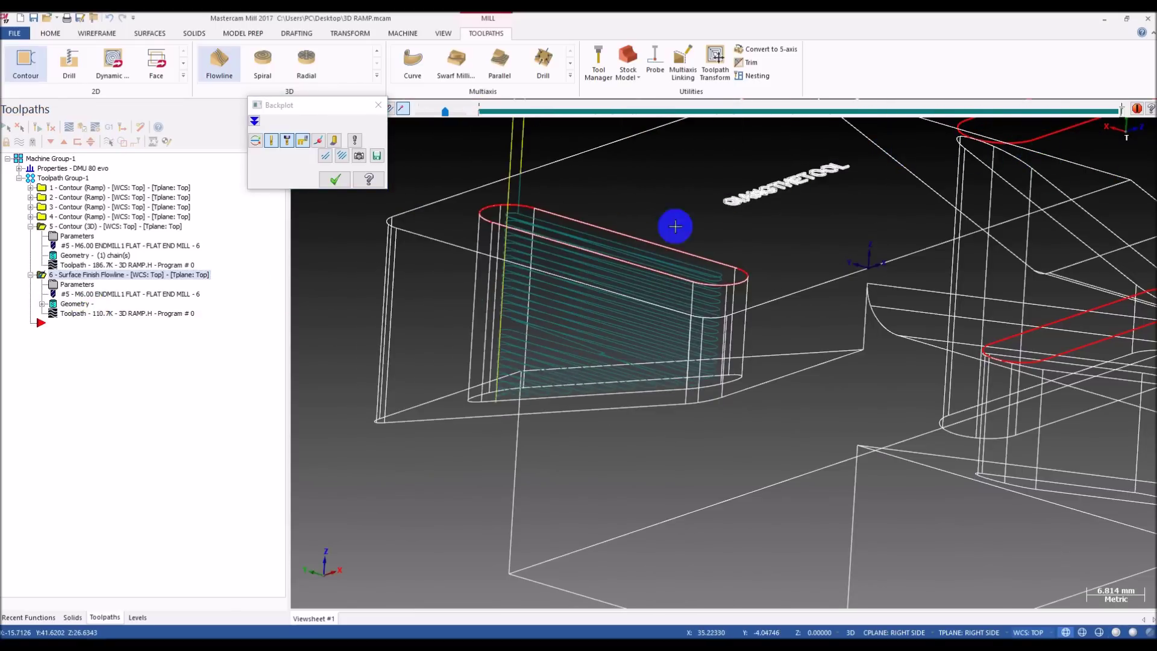
- Set the Flowline gap settings' keep-tool-down motion to Direct and regenerate the toolpath
click(69, 284)
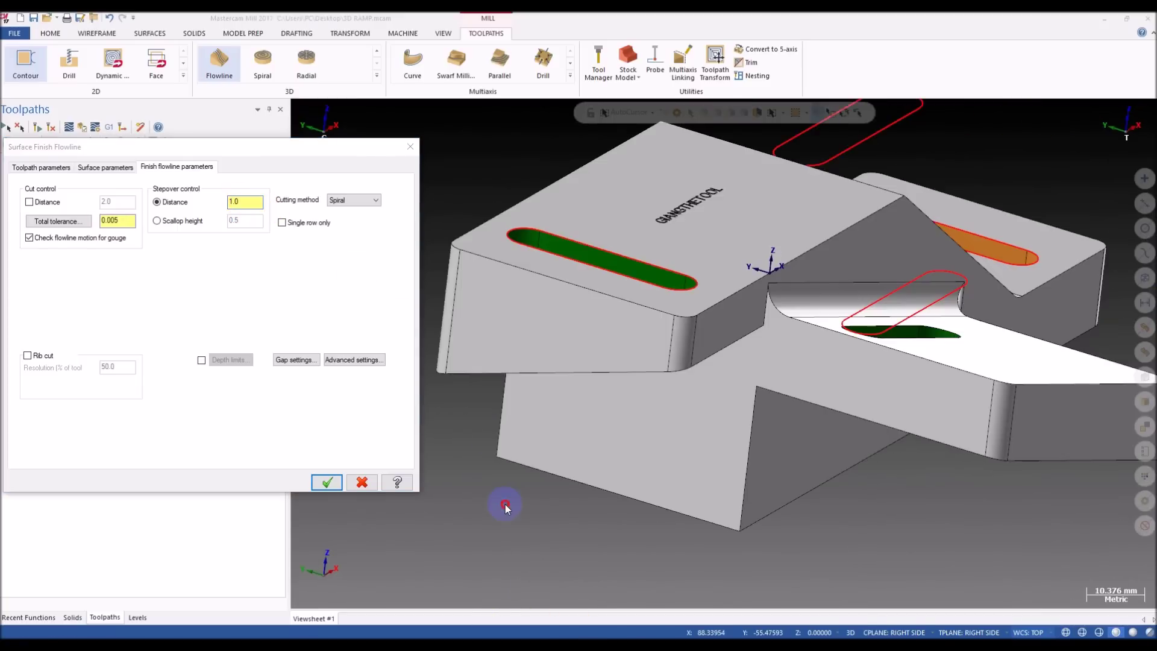
click(325, 482)
middle_drag(439, 451, 560, 321)
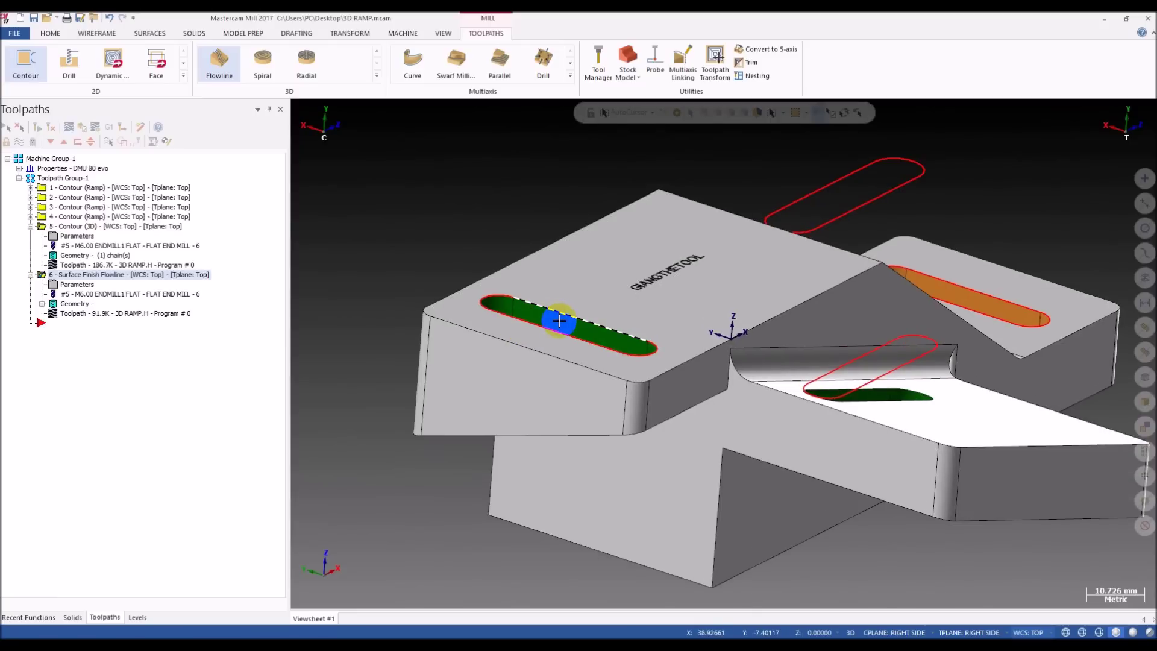
key(l)
key(Escape)
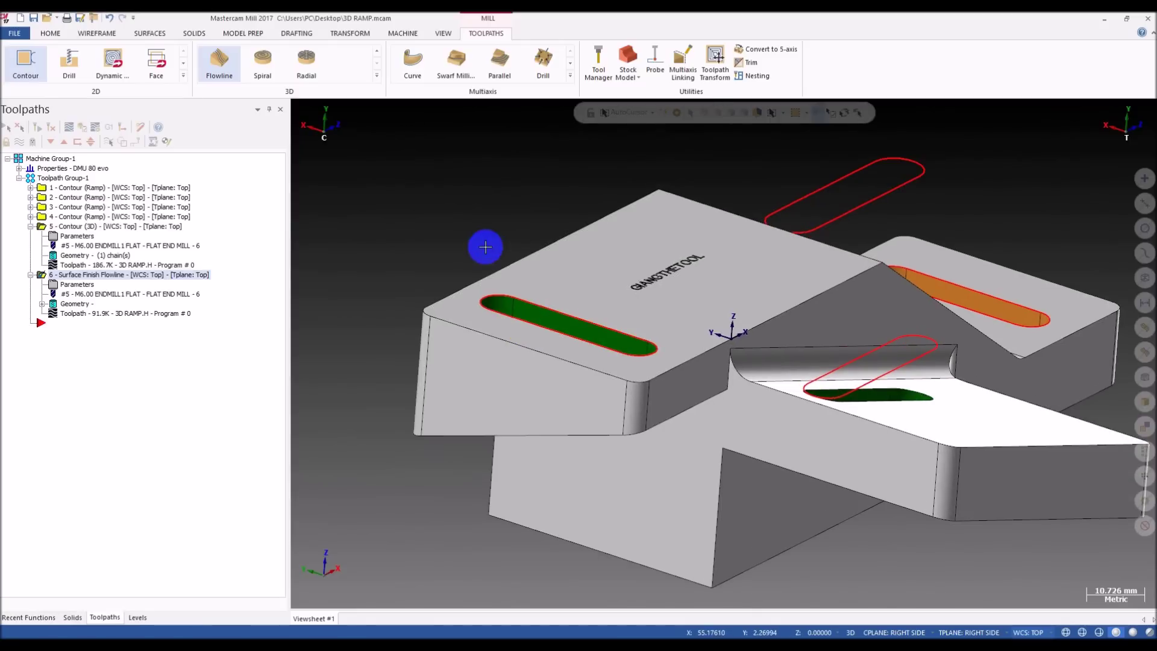
- Collapse the Contour (3D) operation, backplot the Flowline toolpath with Direct gap motion to its end, examine it and close the backplot
scroll(484, 248, down, 1)
click(31, 226)
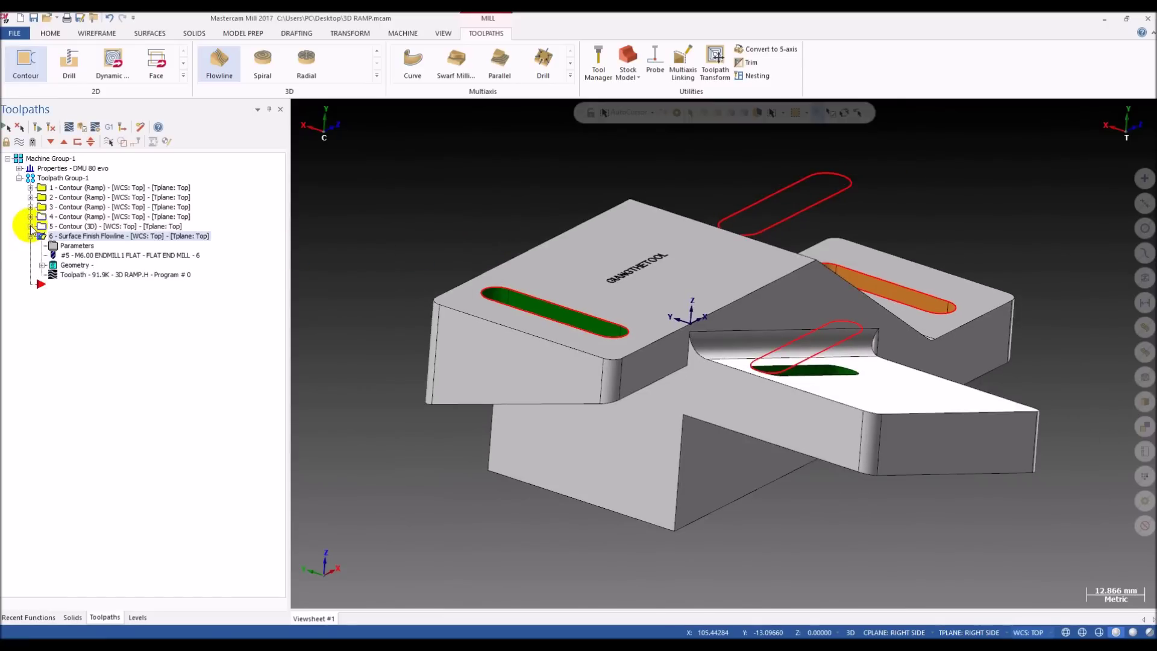
click(56, 276)
mouse_move(481, 114)
mouse_down()
mouse_move(822, 119)
mouse_move(1151, 155)
mouse_up()
scroll(485, 348, up, 2)
mouse_move(486, 349)
middle_down()
mouse_move(596, 357)
mouse_move(572, 371)
middle_up()
key(Escape)
- Change the Flowline gap settings' keep-tool-down motion from Direct back to Smooth and regenerate the toolpath
click(90, 246)
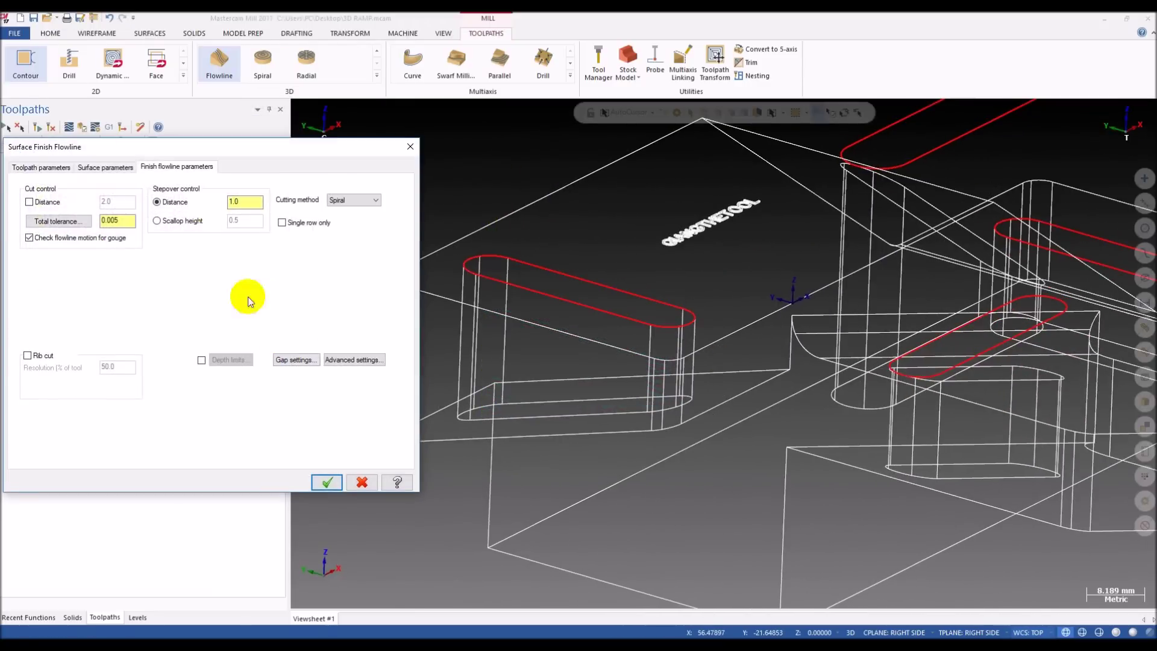
click(299, 359)
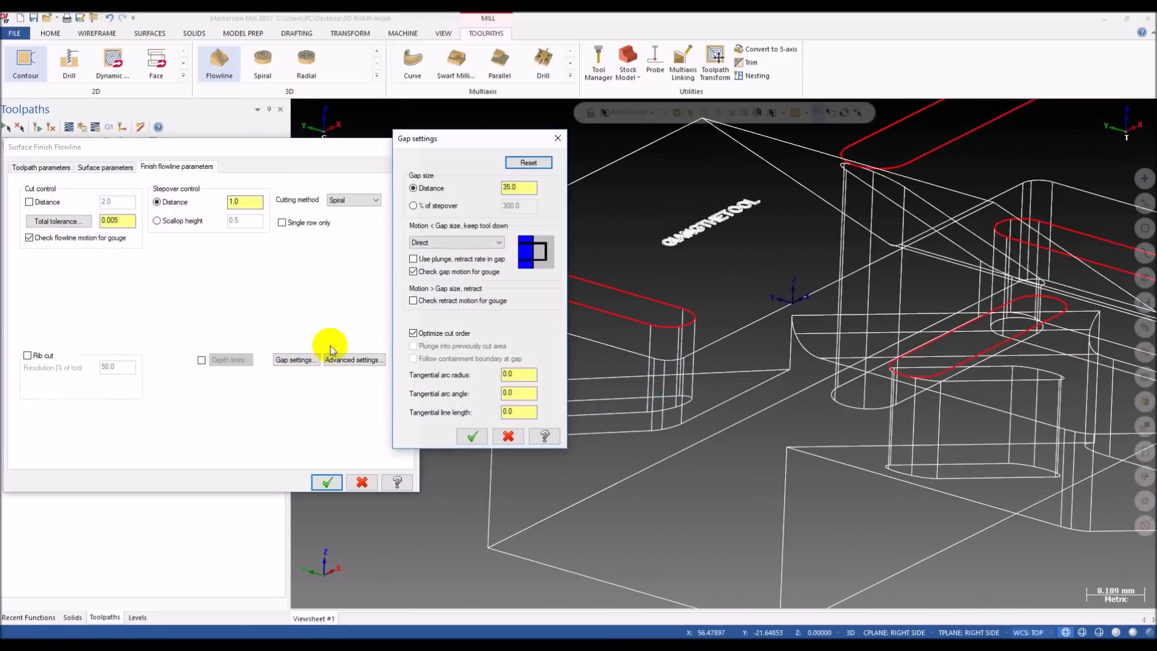
click(456, 242)
click(439, 266)
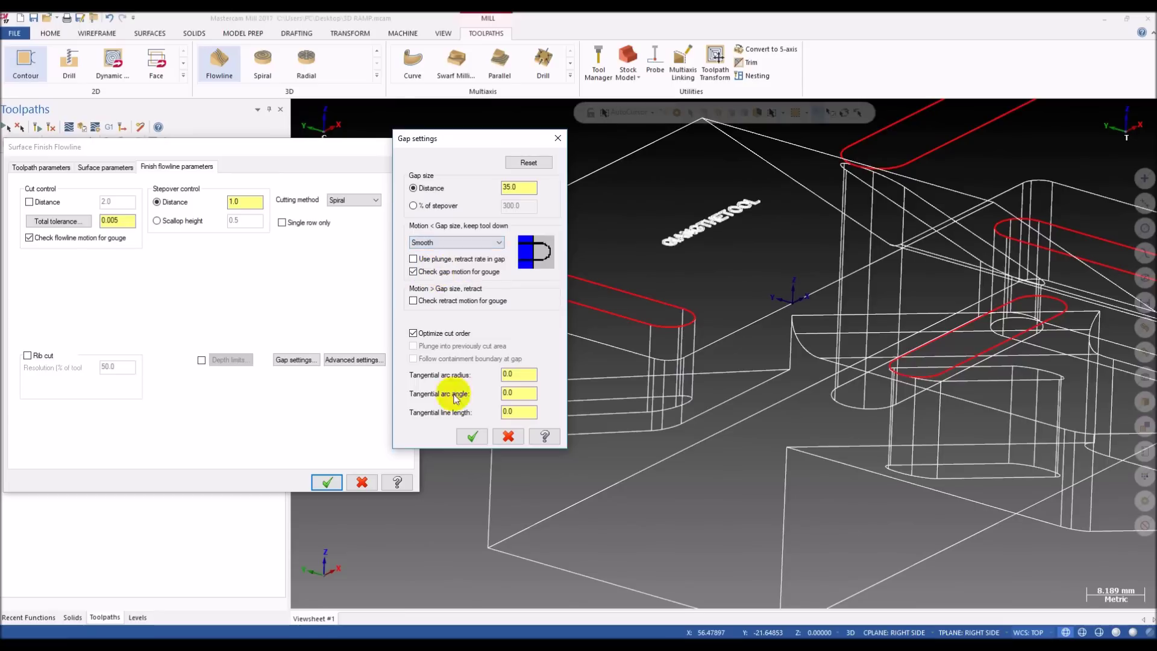
click(472, 435)
click(327, 482)
click(38, 127)
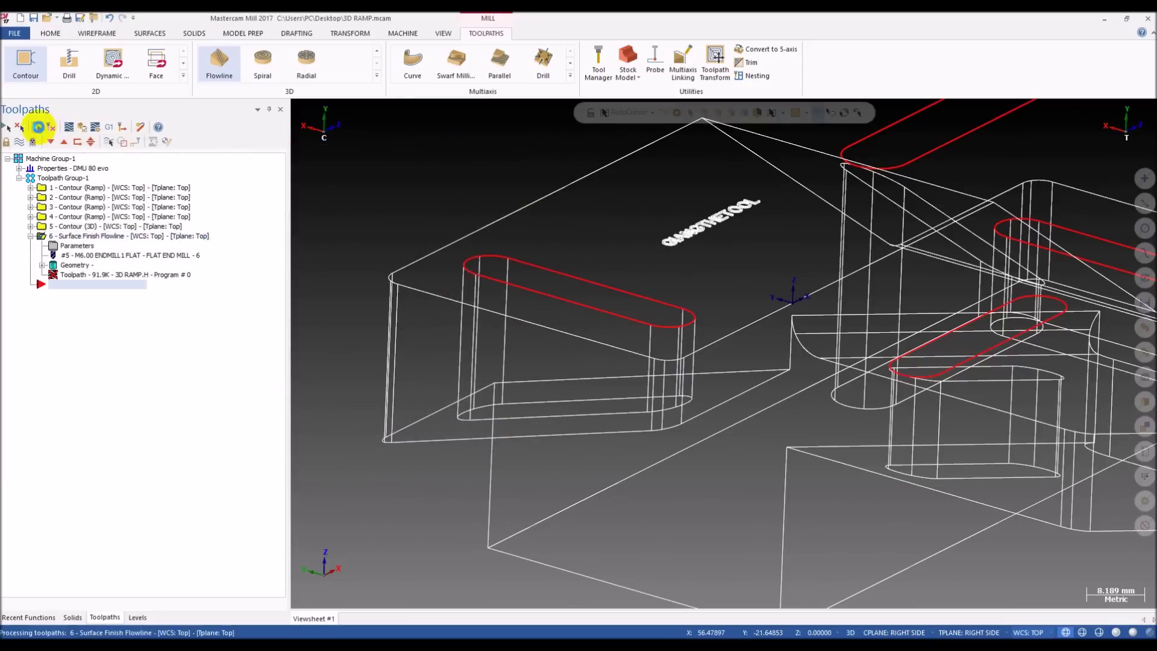
- Backplot the regenerated Smooth Flowline toolpath to its end, examine the slot passes, close the backplot and shade the model
click(78, 278)
drag(480, 111, 917, 154)
scroll(594, 388, up, 5)
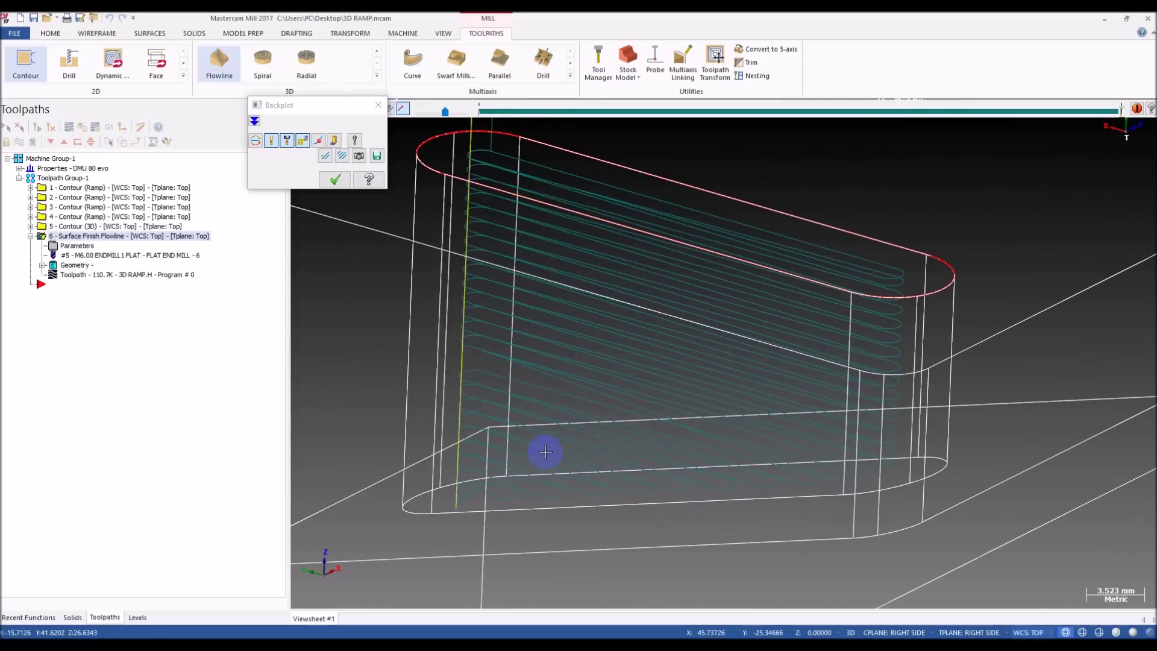
mouse_move(612, 429)
middle_down()
mouse_move(588, 392)
mouse_move(452, 290)
mouse_move(571, 328)
mouse_move(542, 351)
mouse_move(651, 420)
mouse_move(620, 431)
mouse_move(612, 409)
middle_up()
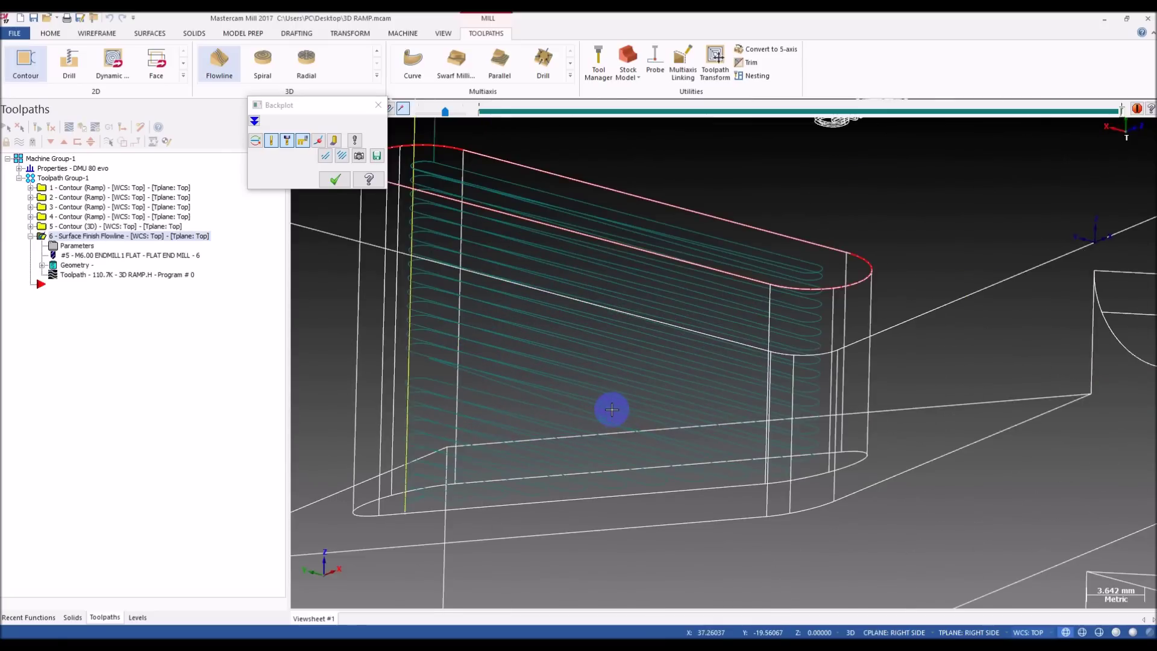
scroll(612, 410, down, 2)
key(Escape)
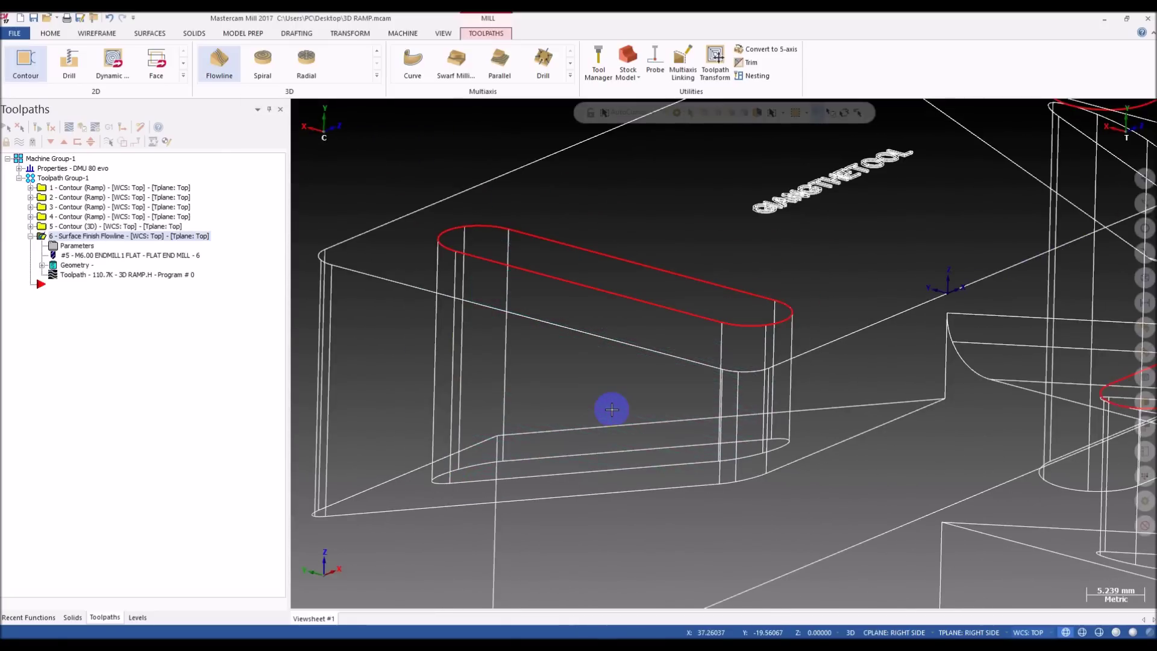
key(alt+s)
mouse_move(613, 408)
middle_down()
mouse_move(588, 418)
mouse_move(584, 380)
mouse_move(570, 410)
mouse_move(615, 313)
mouse_move(555, 370)
mouse_move(584, 380)
mouse_move(514, 351)
middle_up()
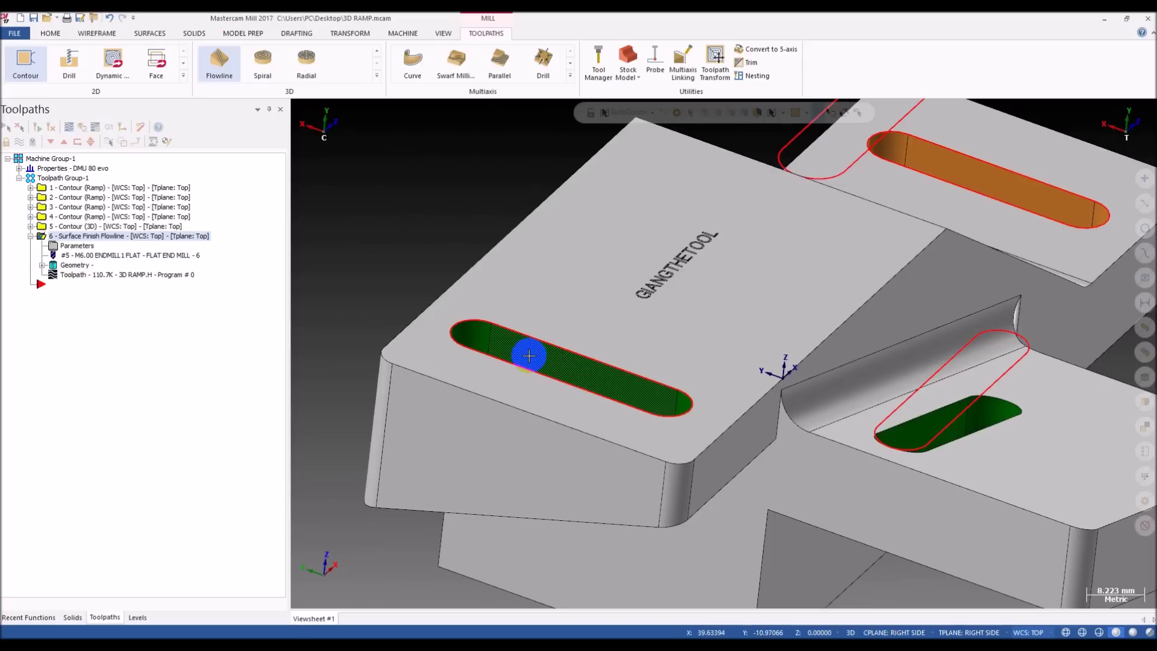
mouse_move(521, 363)
middle_down()
mouse_move(498, 343)
mouse_move(547, 336)
mouse_move(558, 351)
middle_up()
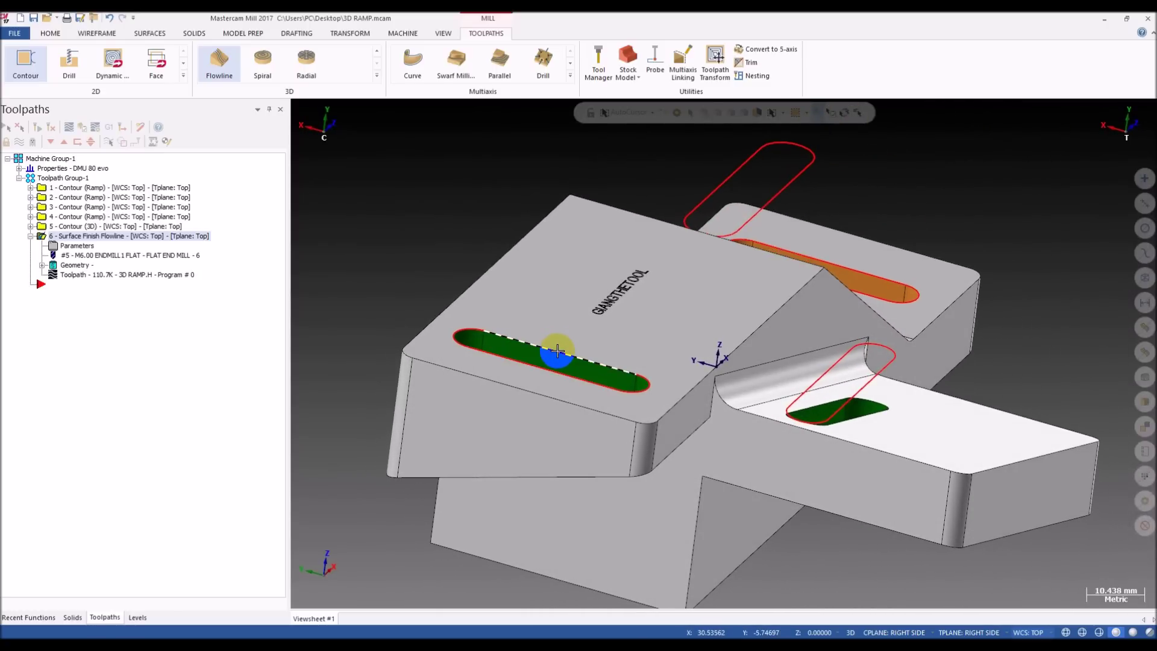
key(l)
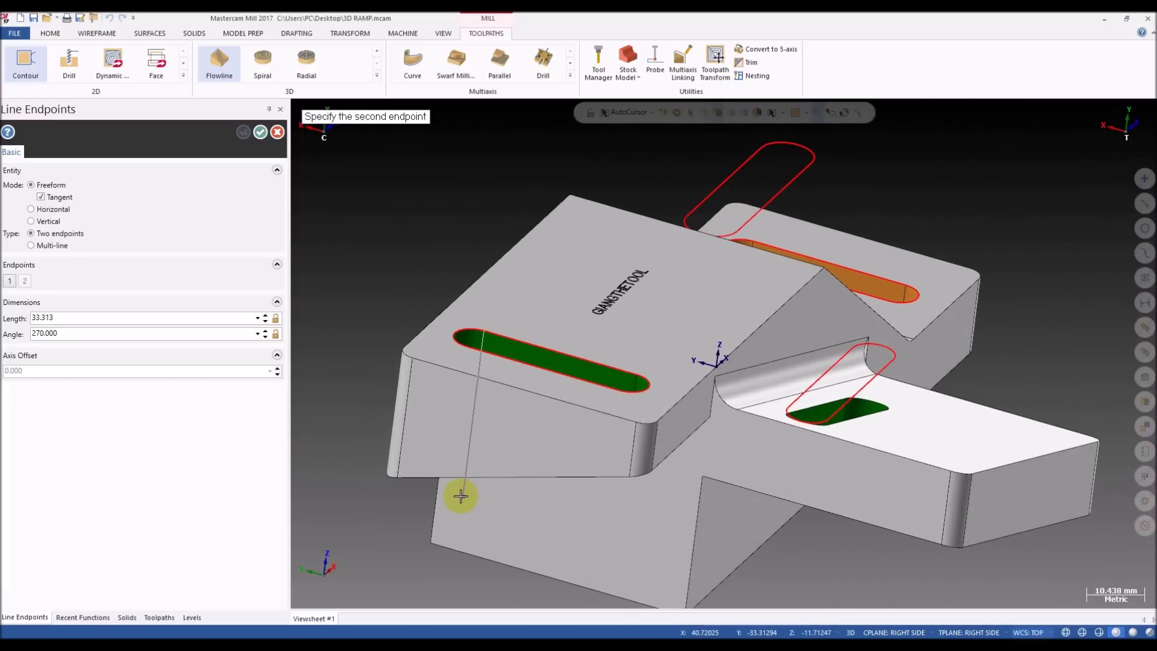
click(461, 496)
key(Escape)
middle_drag(529, 374, 577, 342)
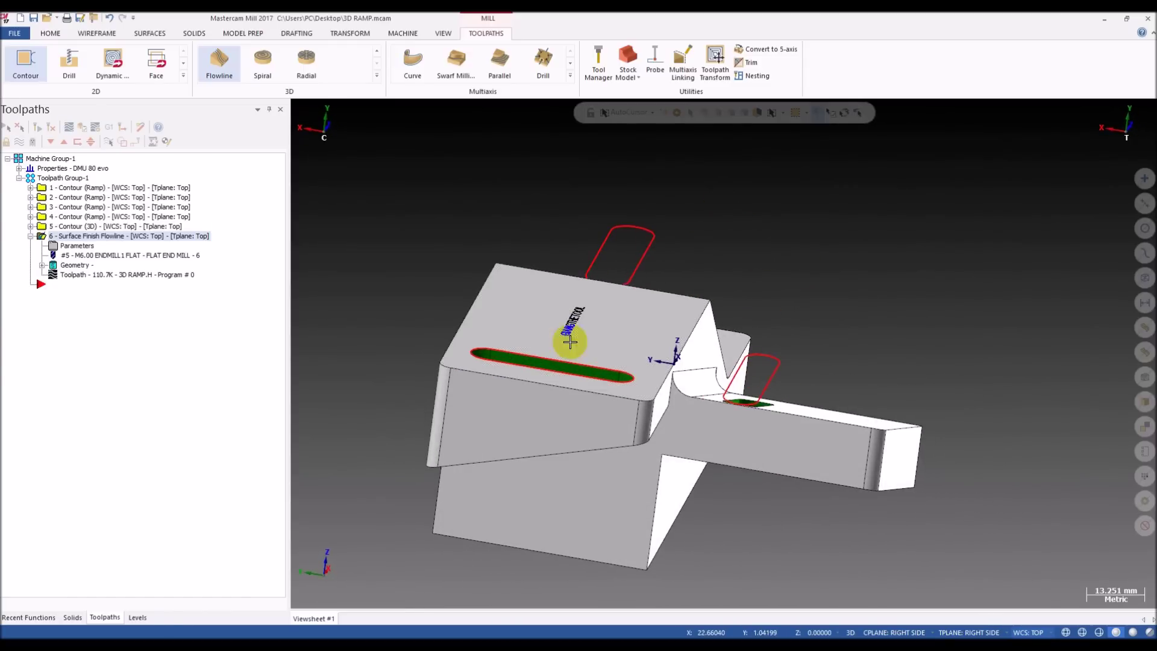
key(l)
click(492, 351)
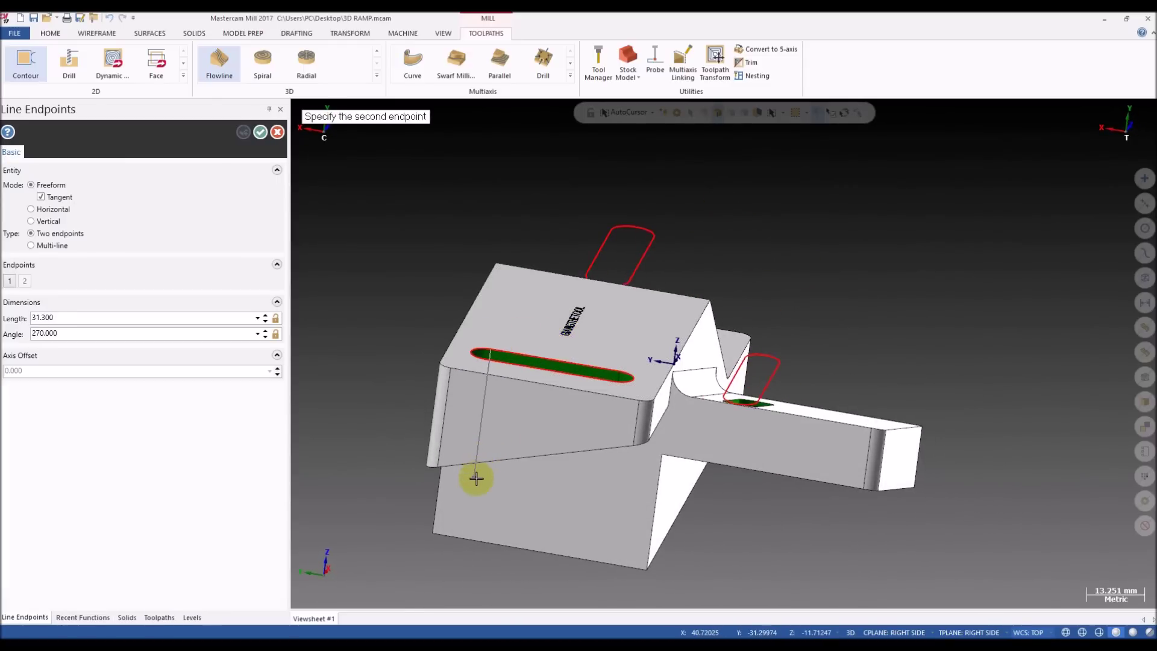
key(Escape)
- Draw a vertical two-endpoint line downward from the end of the slot's straight front edge to below the overhanging block
middle_drag(520, 419, 455, 468)
scroll(531, 356, up, 4)
middle_drag(522, 312, 620, 331)
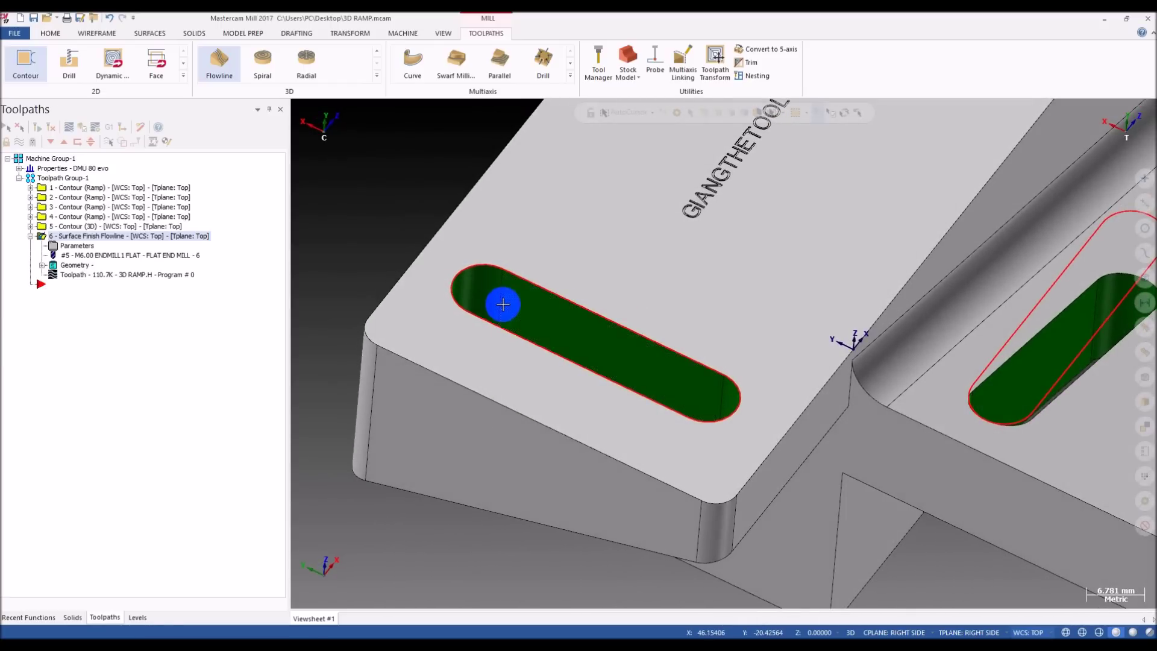
key(l)
scroll(498, 324, down, 4)
middle_drag(499, 323, 462, 345)
scroll(477, 332, up, 4)
click(480, 302)
middle_drag(481, 396, 519, 381)
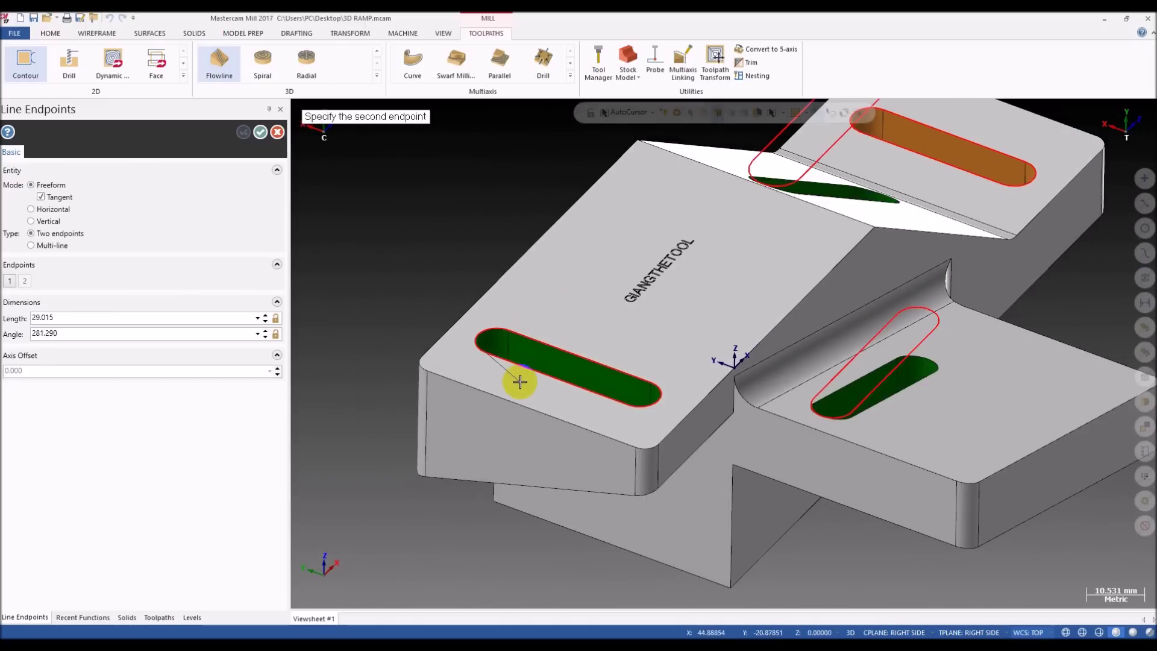
click(484, 509)
mouse_move(515, 440)
middle_down()
mouse_move(500, 419)
mouse_move(519, 401)
mouse_move(565, 408)
mouse_move(555, 414)
mouse_move(423, 199)
middle_up()
key(Escape)
scroll(478, 356, up, 3)
scroll(537, 382, up, 2)
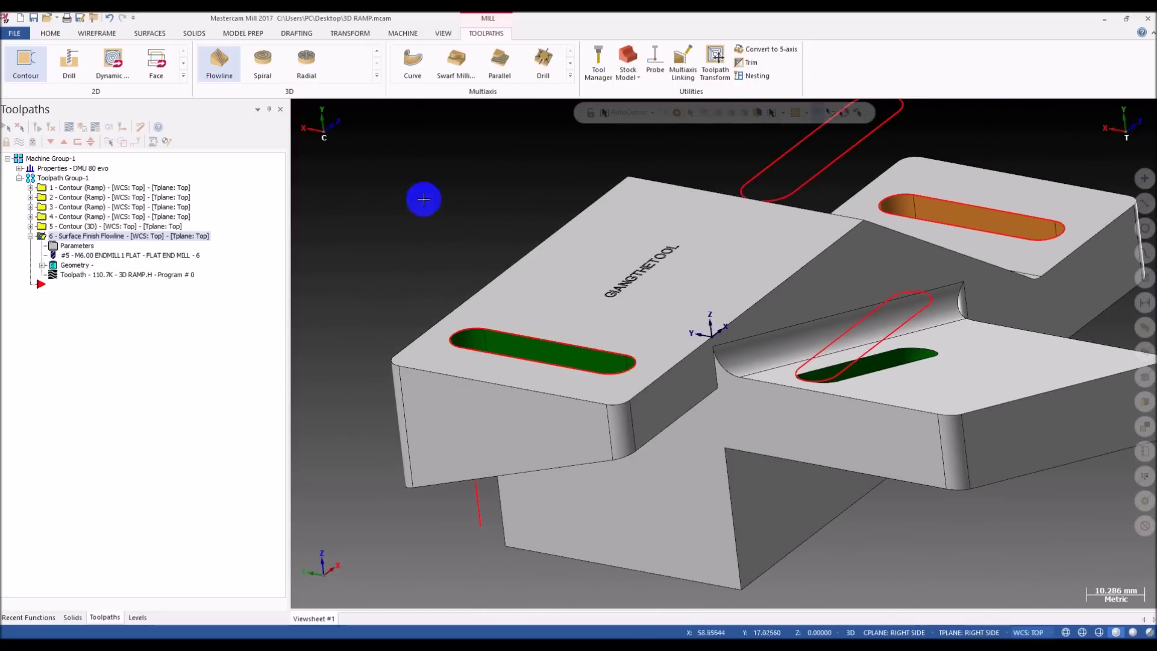
- Start a Two Rails surface Sweep and chain the slot's red top outline as the across contour
click(158, 34)
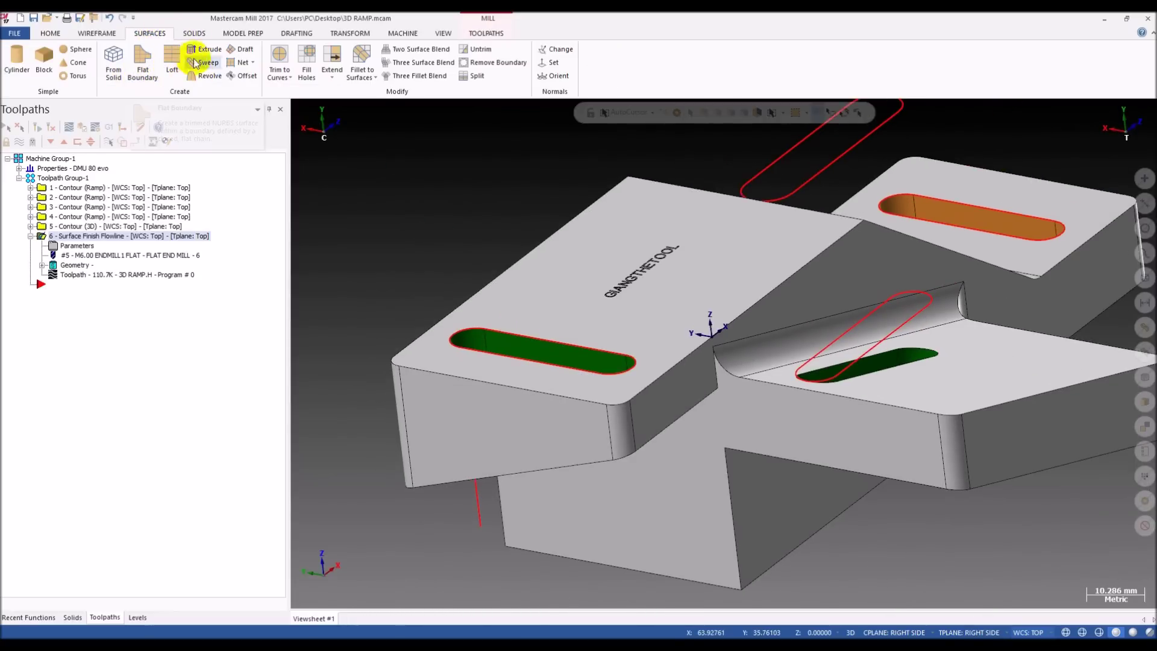
click(207, 62)
scroll(446, 302, up, 1)
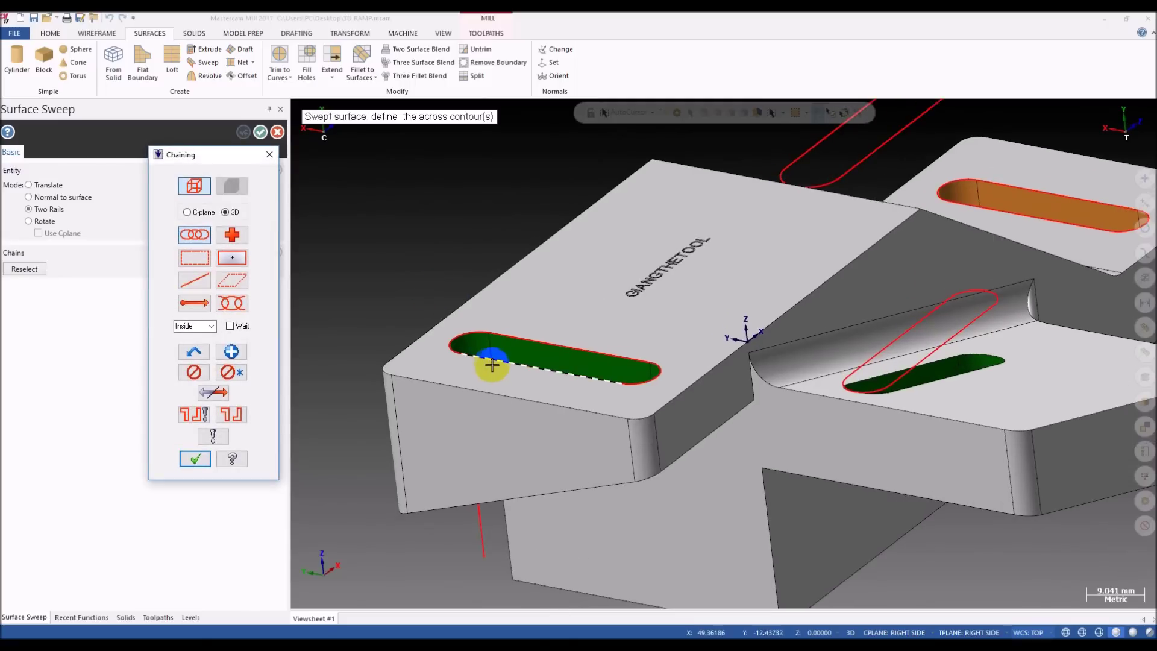
click(489, 363)
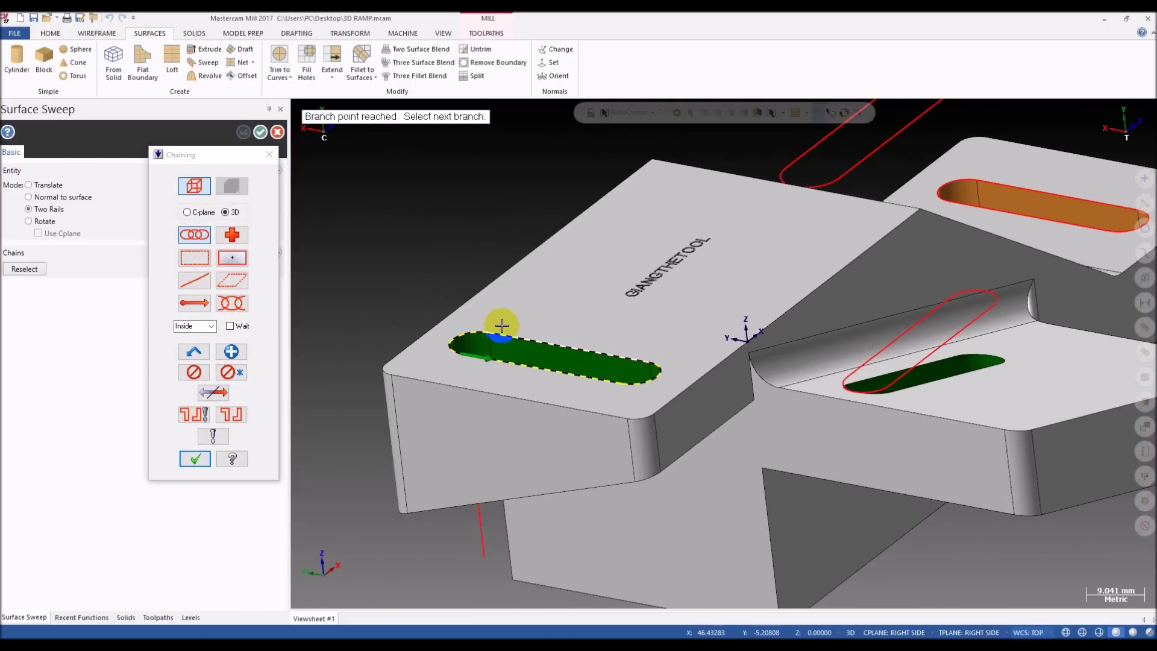
click(195, 459)
- Chain the vertical line below the slot's edge as the sweep's along contour and accept the chain
middle_drag(605, 362, 548, 415)
click(513, 307)
middle_drag(513, 323, 615, 267)
scroll(552, 320, down, 2)
scroll(614, 267, up, 2)
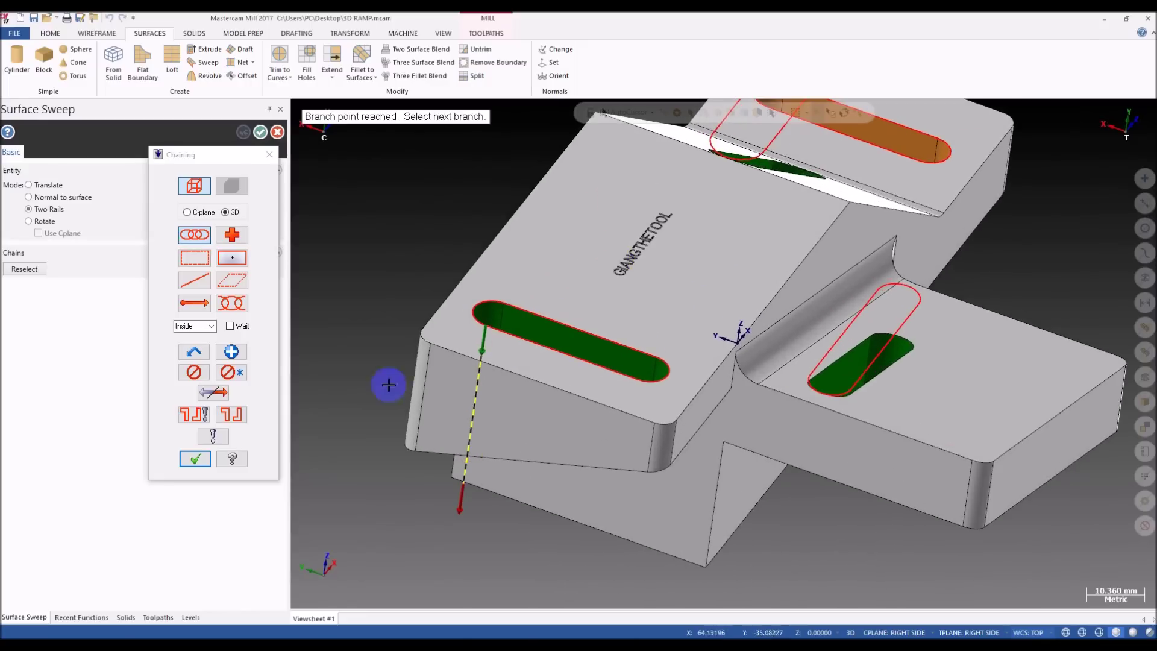
click(194, 459)
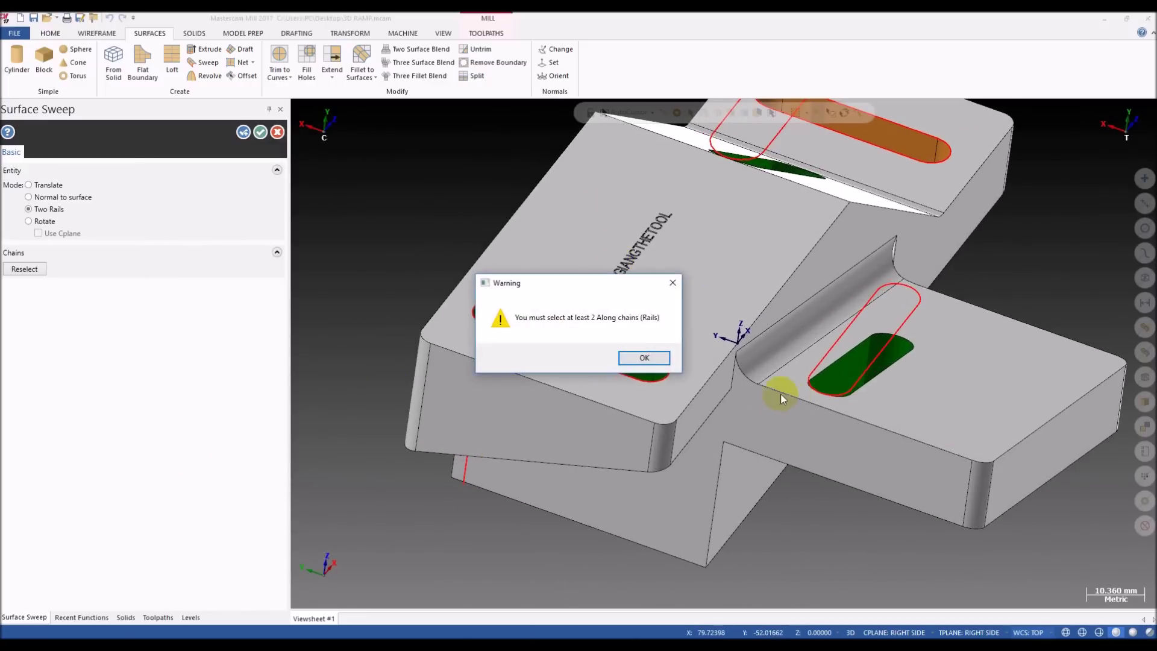
- Try to create a Two Rails swept surface from the slot outline on the lettered block, using only one vertical line as rail
click(643, 358)
key(Escape)
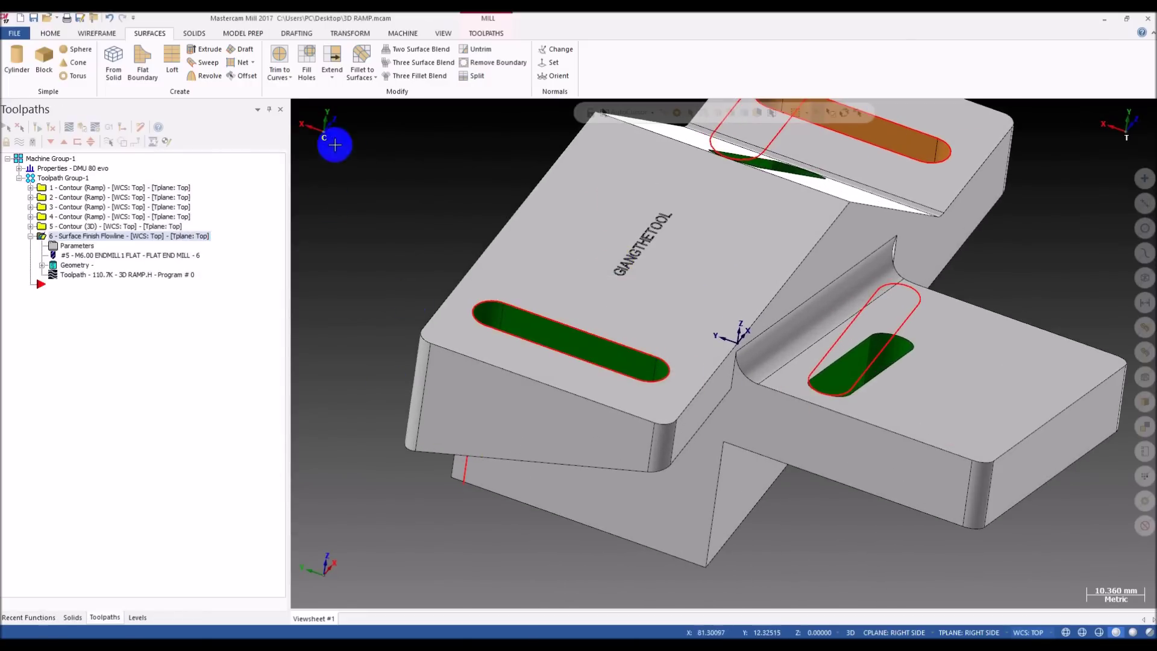
click(195, 68)
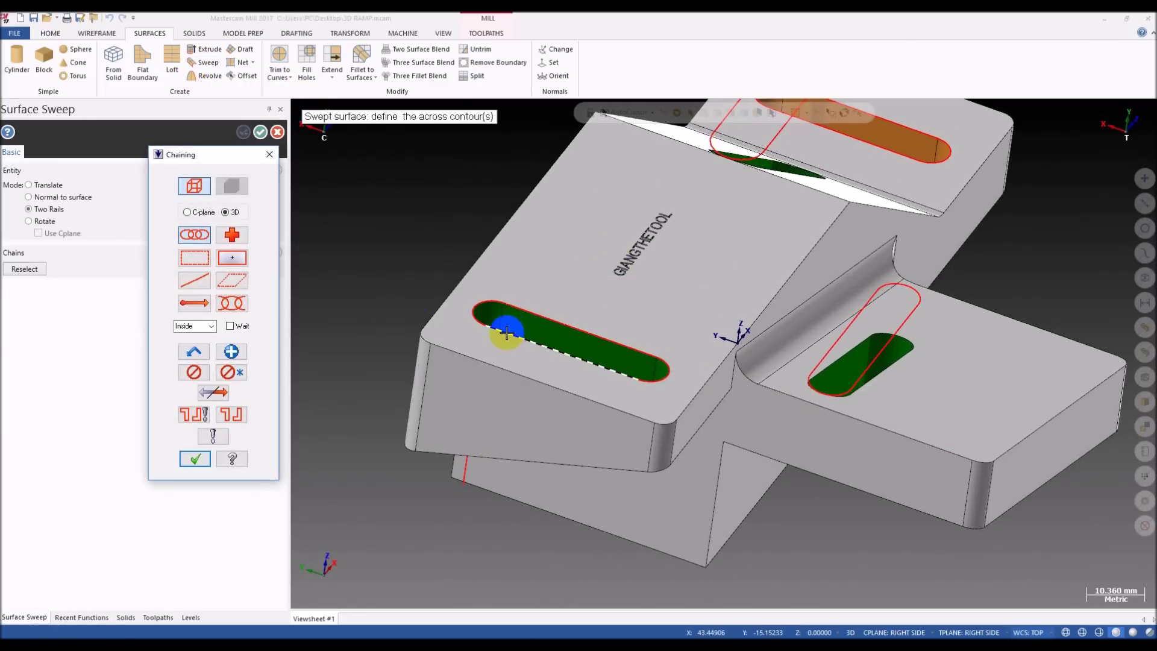
click(505, 334)
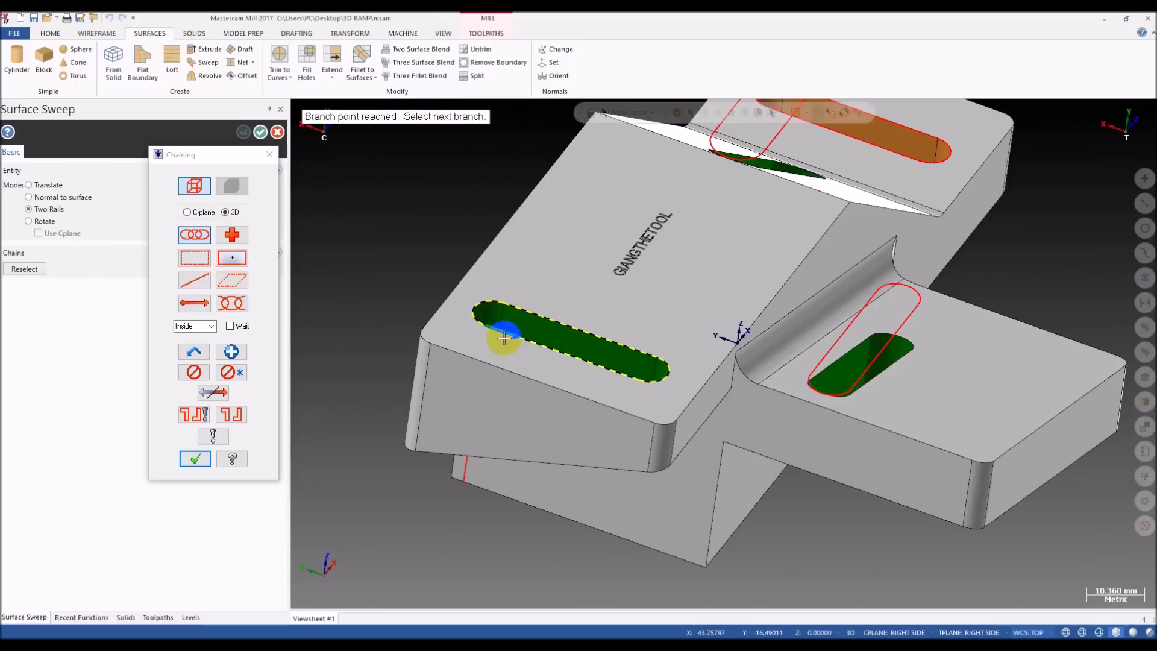
click(204, 460)
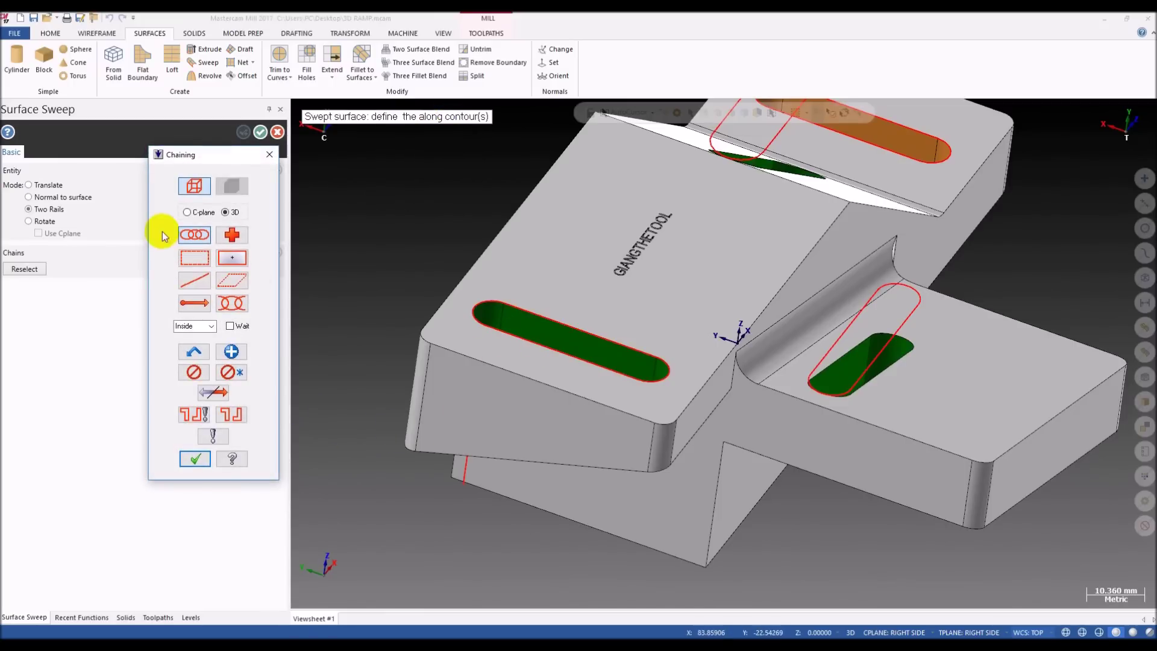
middle_drag(387, 121, 478, 396)
click(433, 444)
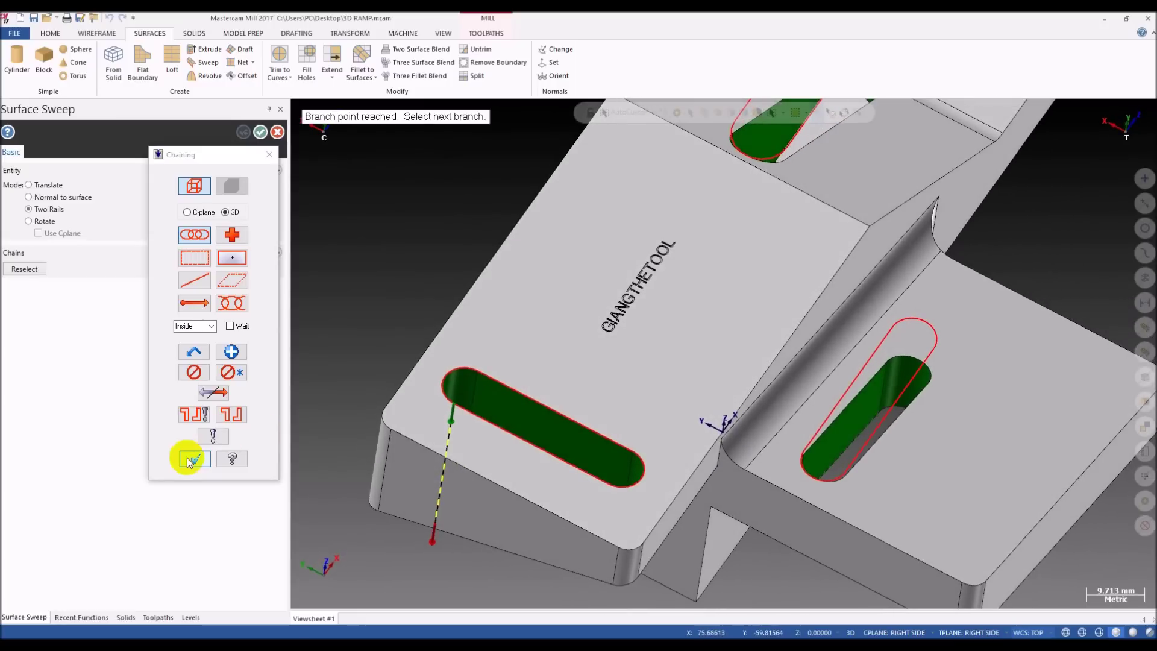
click(194, 459)
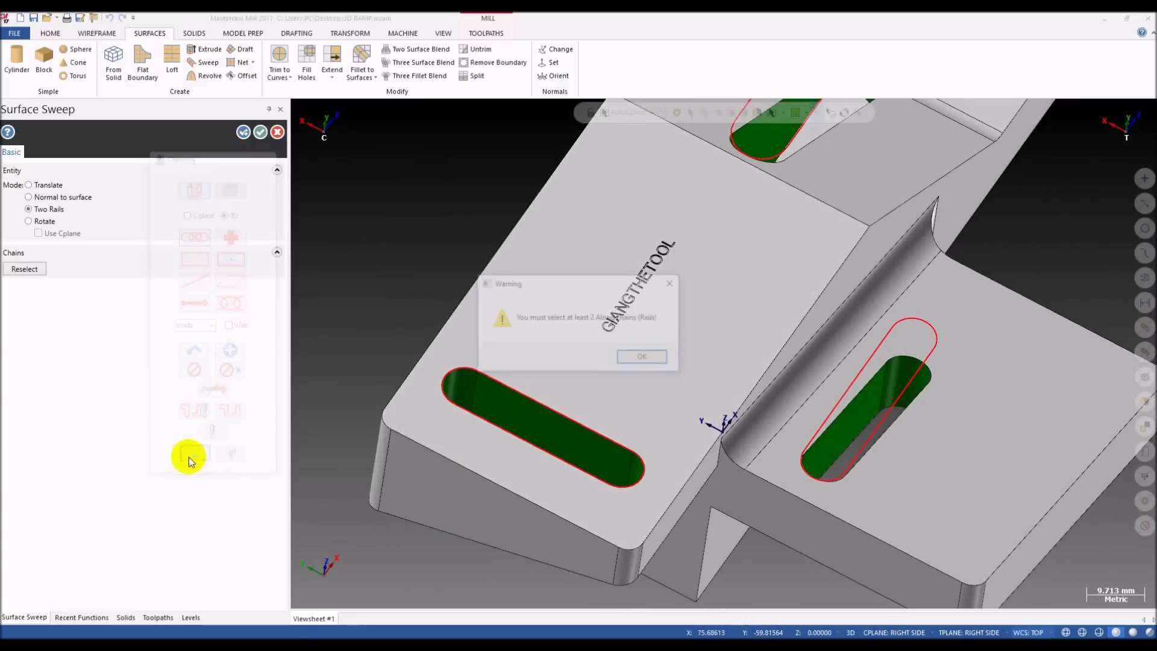
click(643, 357)
scroll(451, 314, down, 2)
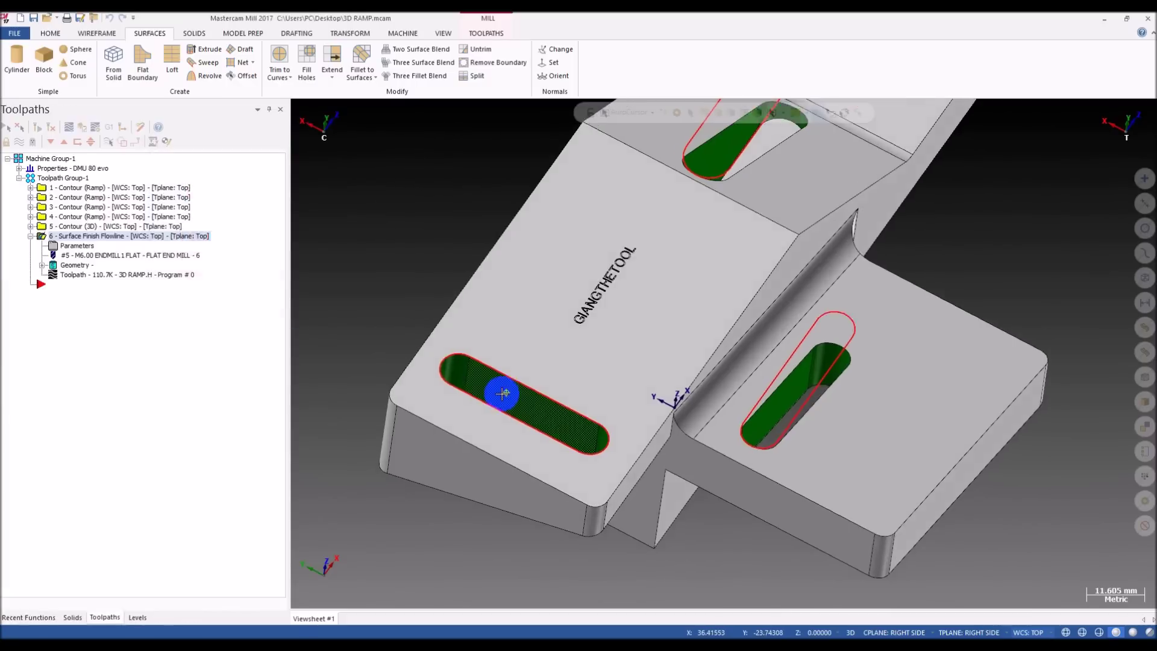
middle_drag(499, 392, 457, 399)
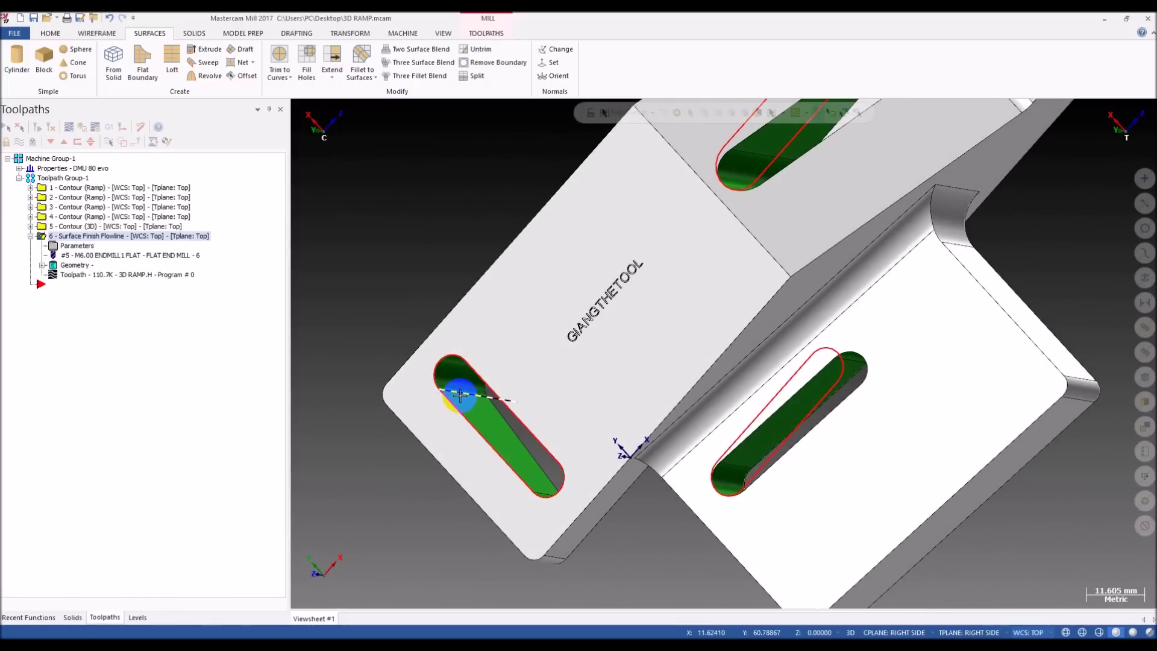
key(l)
click(533, 495)
middle_drag(525, 463, 602, 400)
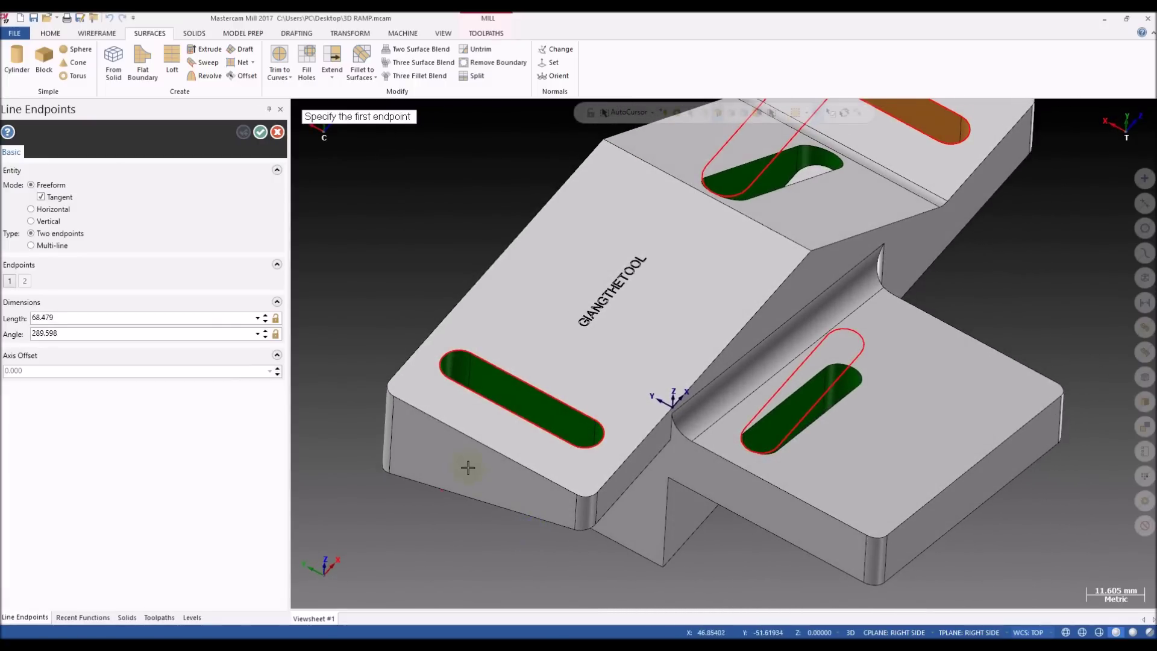
middle_drag(468, 468, 374, 512)
key(Escape)
- Copy the vertical line at the slot's corner to the far end of the same straight slot edge using the Dynamic transform
key(d)
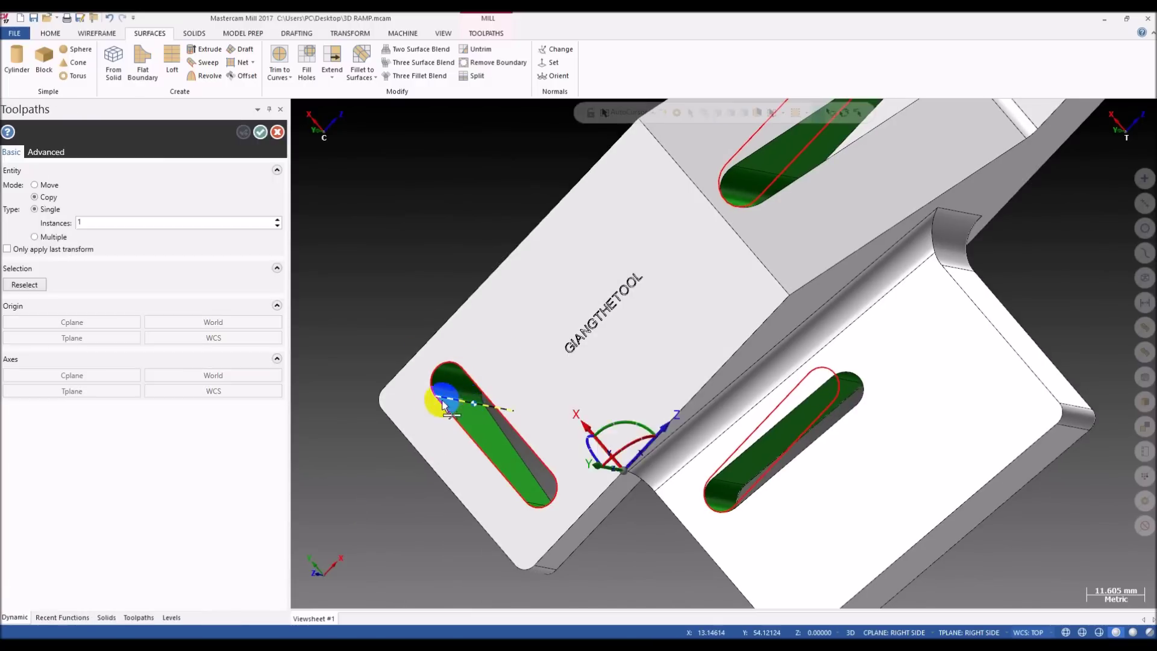
scroll(445, 397, up, 5)
click(405, 397)
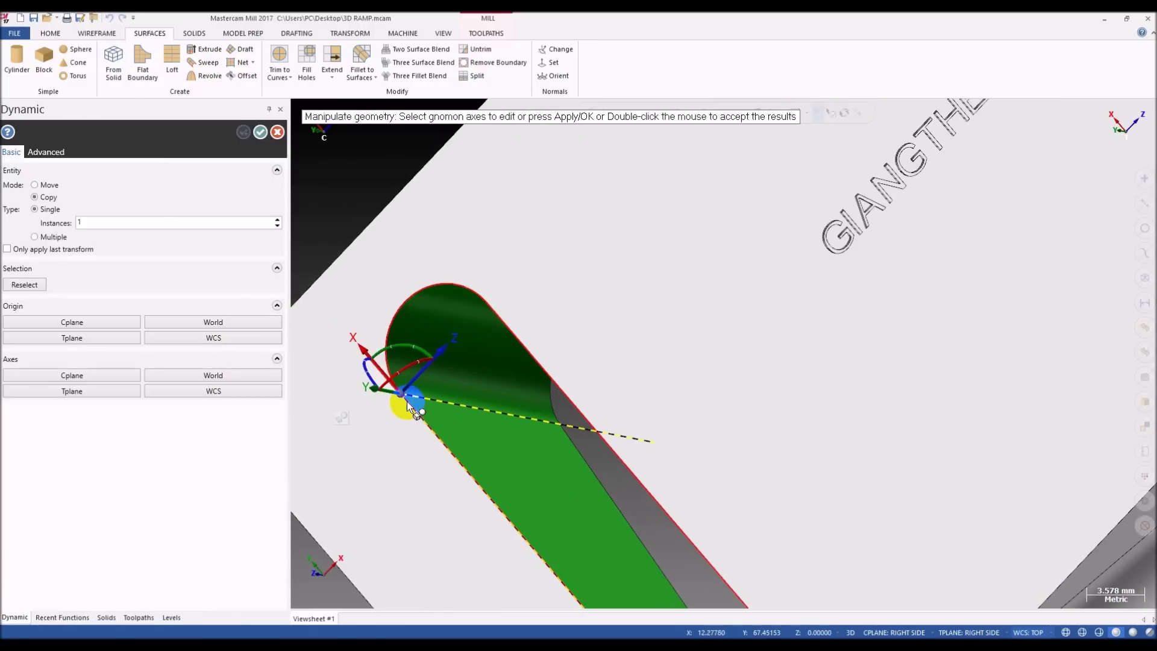
click(405, 397)
scroll(409, 399, down, 3)
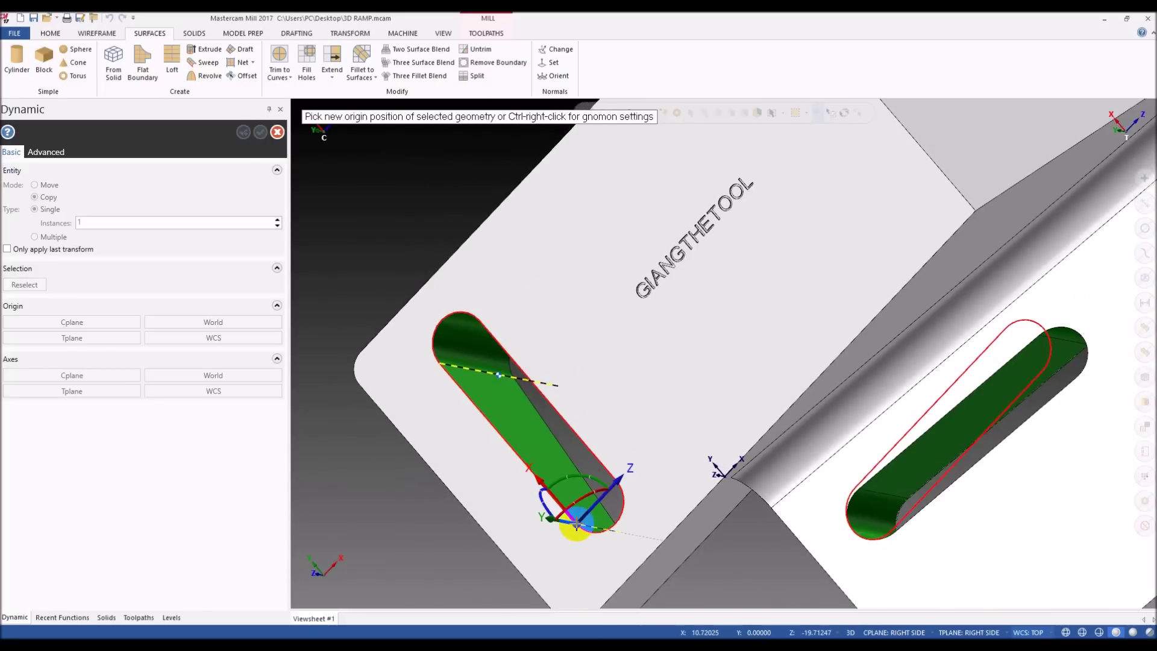
click(575, 520)
click(575, 520)
key(Escape)
- Start a Two Rails surface sweep and chain the closed slot outline on the lettered face as the across contour
scroll(564, 437, down, 2)
middle_drag(560, 447, 659, 392)
right_click(333, 213)
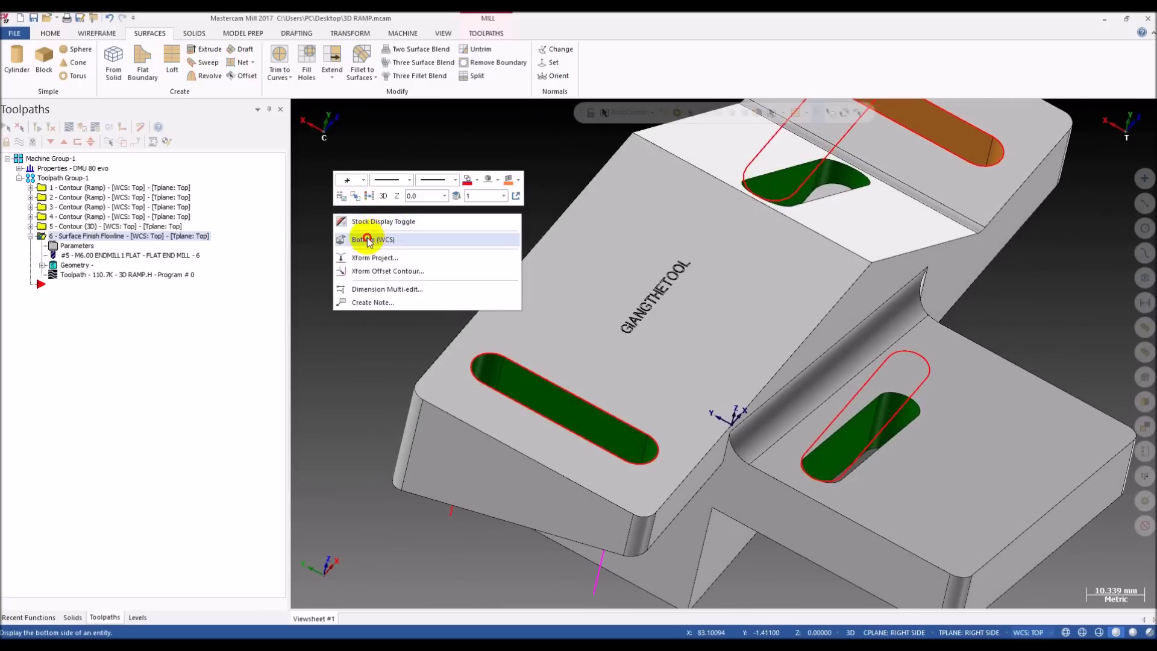
click(371, 239)
mouse_move(620, 354)
middle_down()
mouse_move(669, 309)
mouse_move(555, 315)
mouse_move(609, 305)
mouse_move(566, 300)
middle_up()
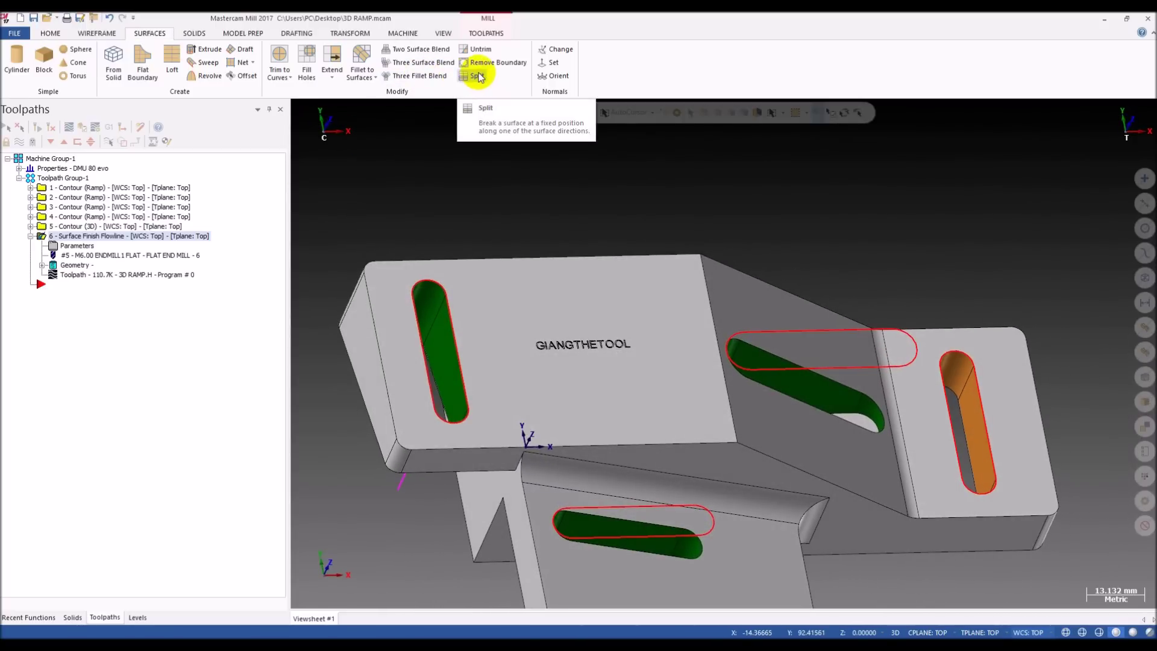
click(206, 62)
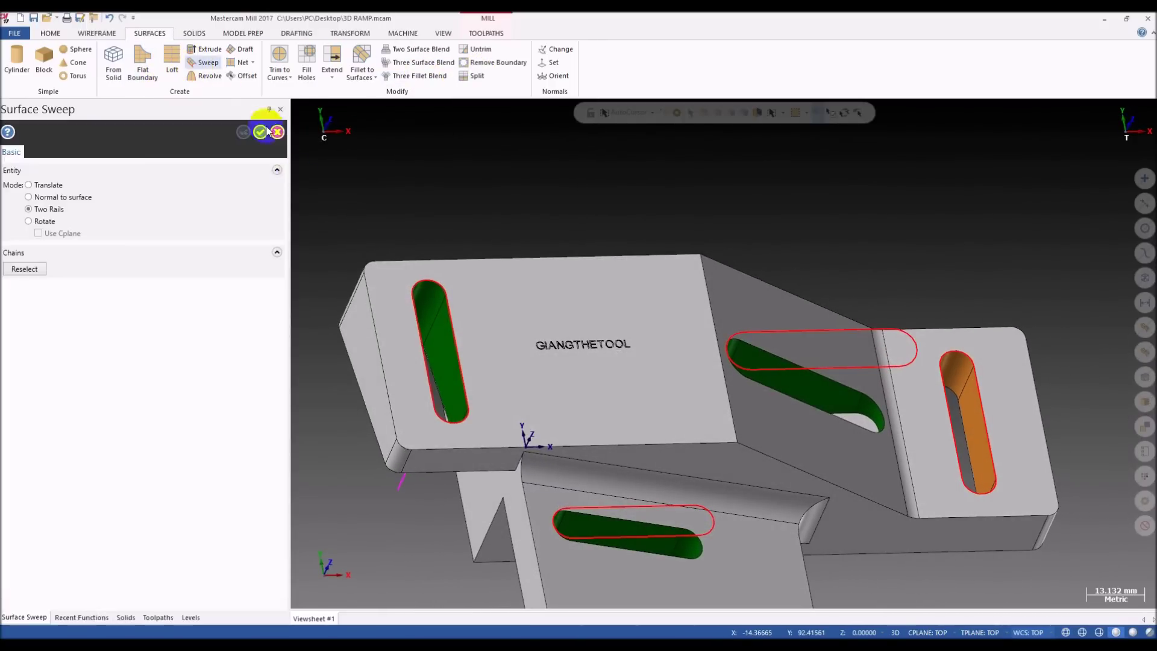
click(415, 313)
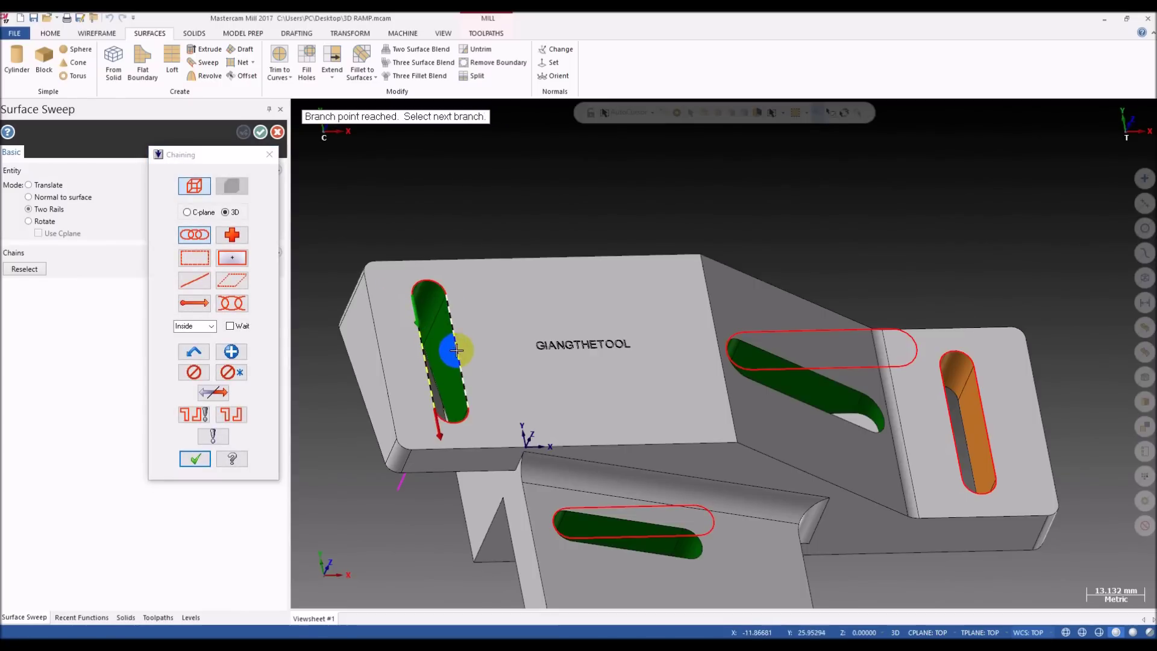
middle_drag(439, 277, 390, 332)
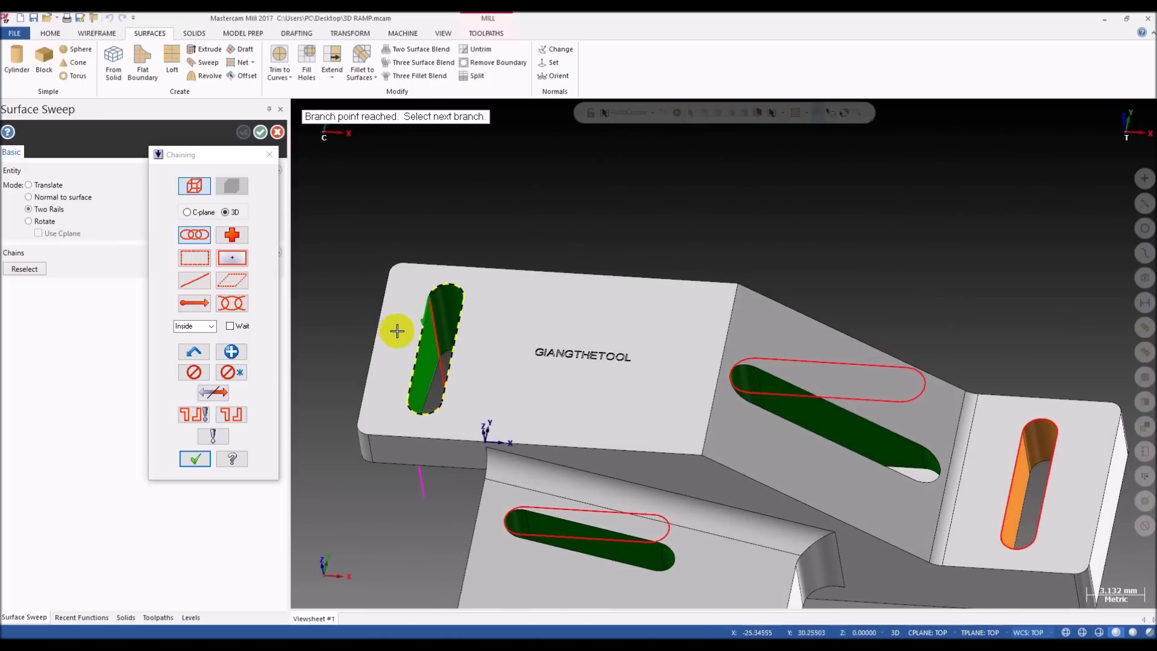
click(202, 459)
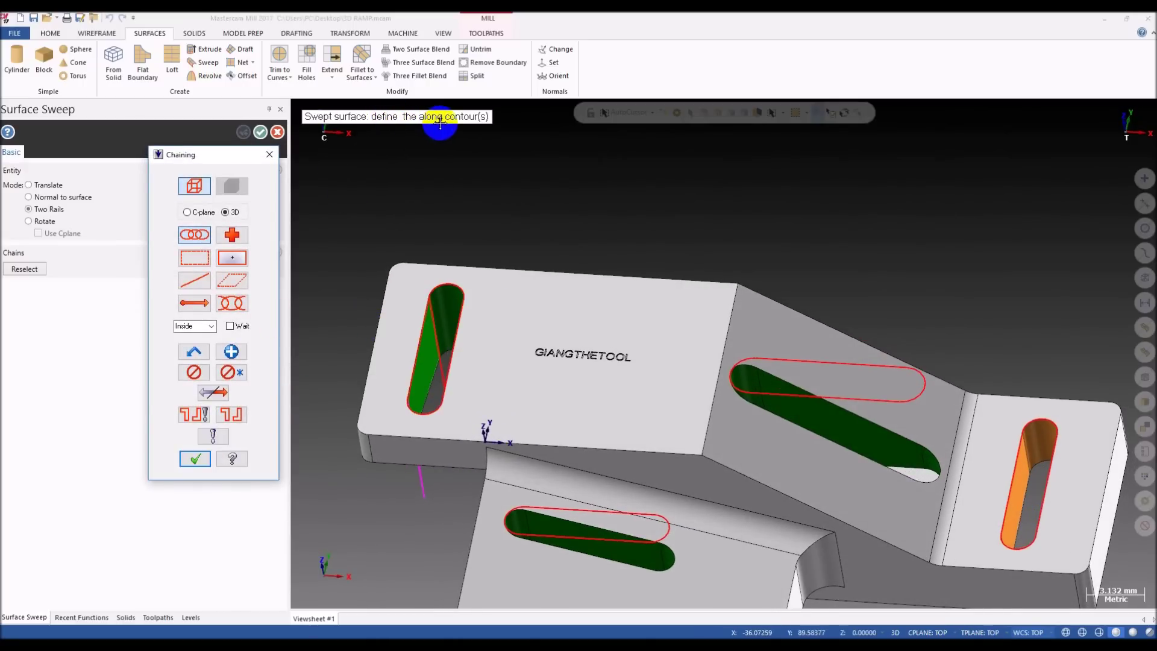
- Chain the original and copied vertical lines as the two along rails and create the swept surface
click(431, 312)
middle_drag(431, 312, 409, 441)
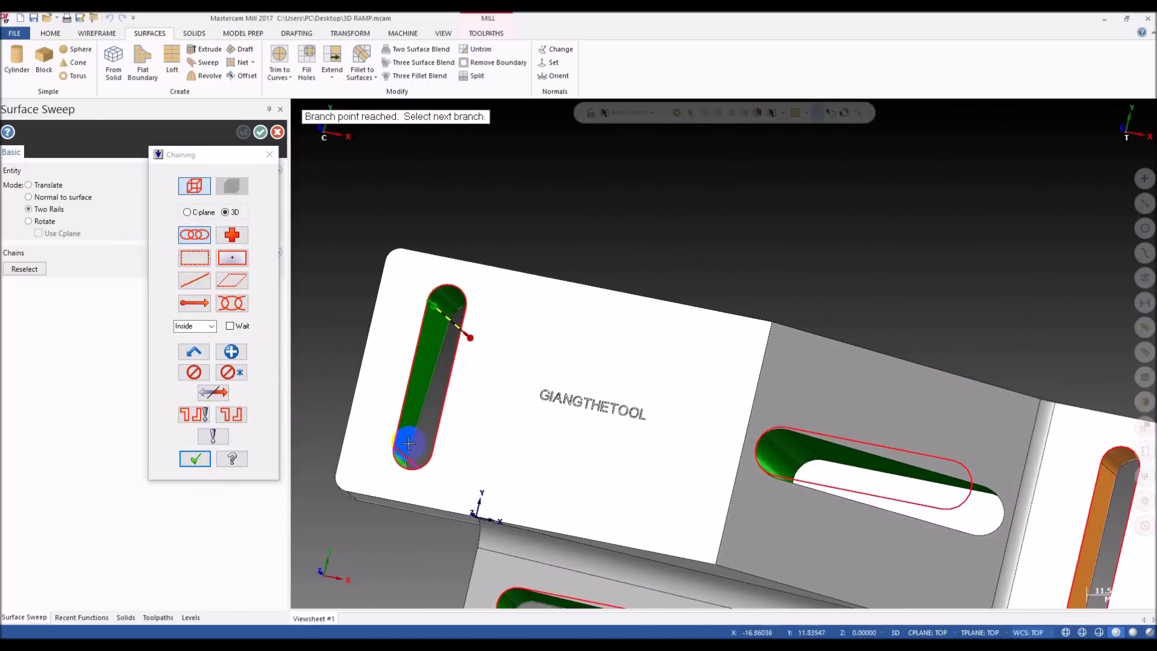
click(646, 356)
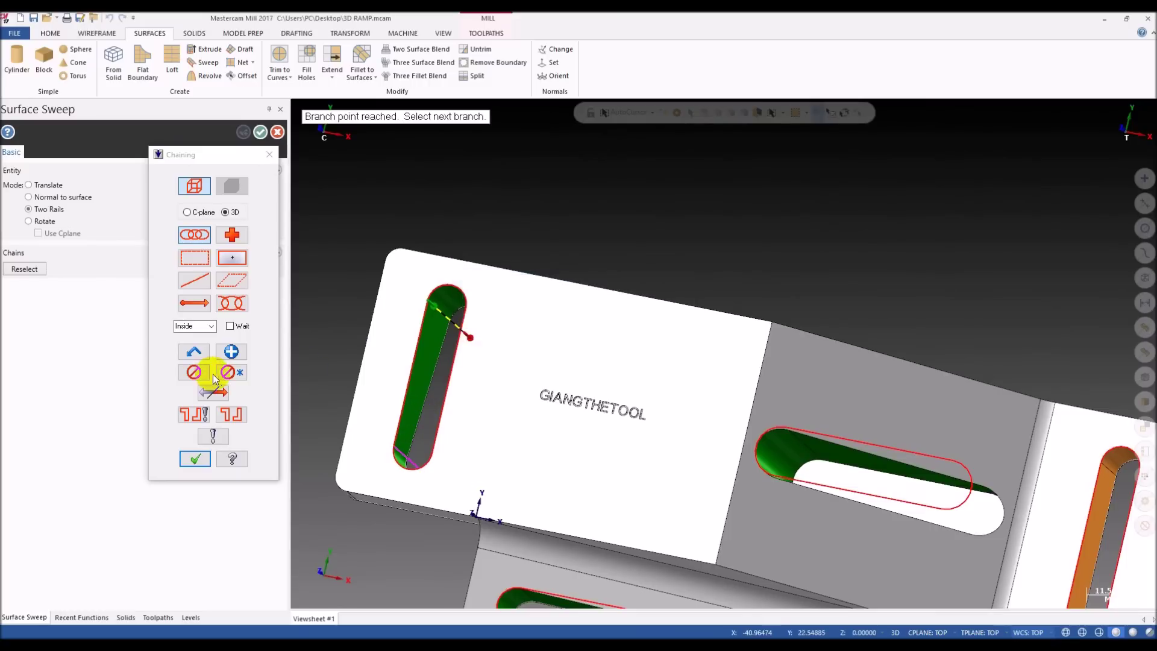
click(231, 354)
click(400, 451)
middle_drag(401, 450, 560, 348)
click(187, 461)
scroll(560, 348, down, 3)
mouse_move(63, 210)
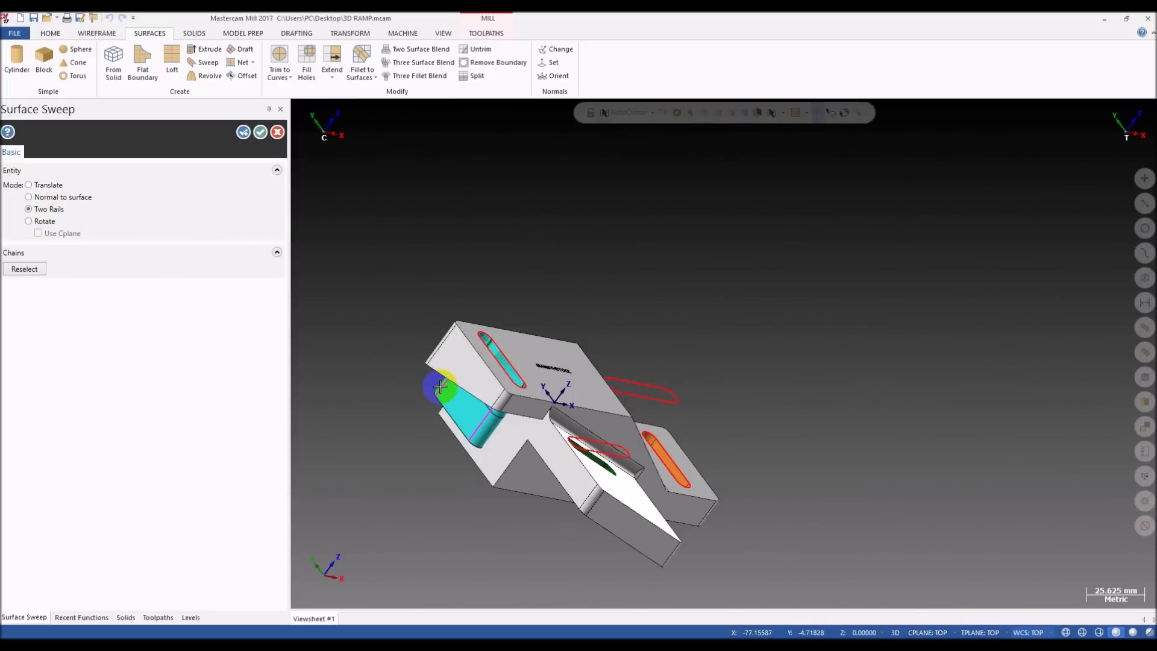
scroll(440, 386, up, 2)
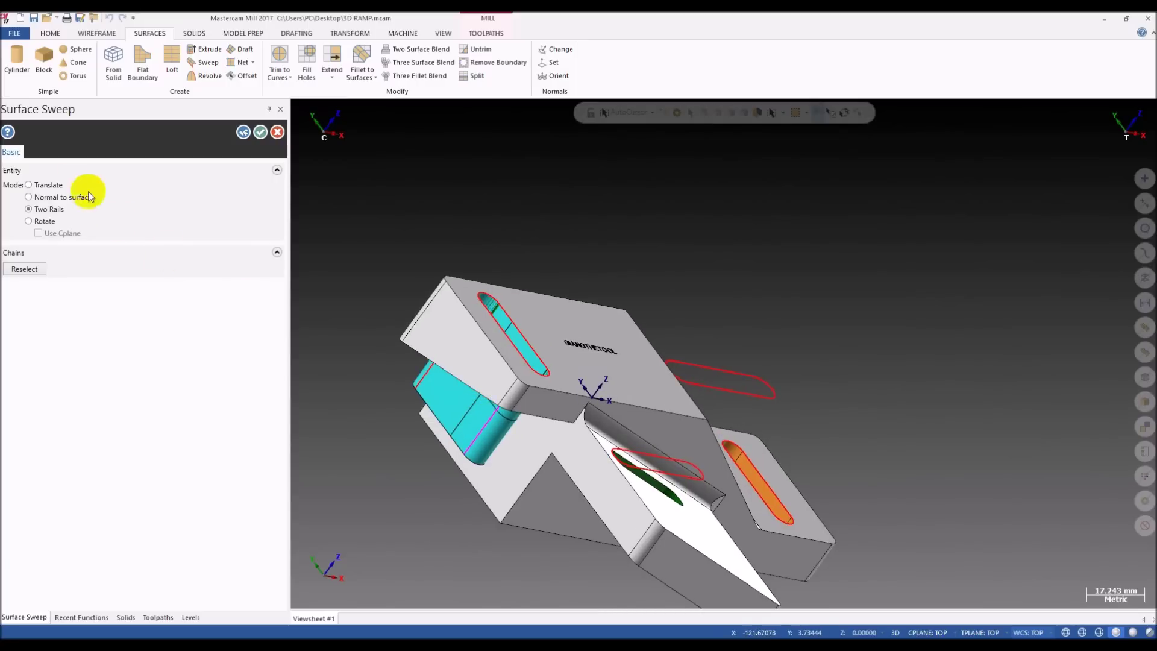
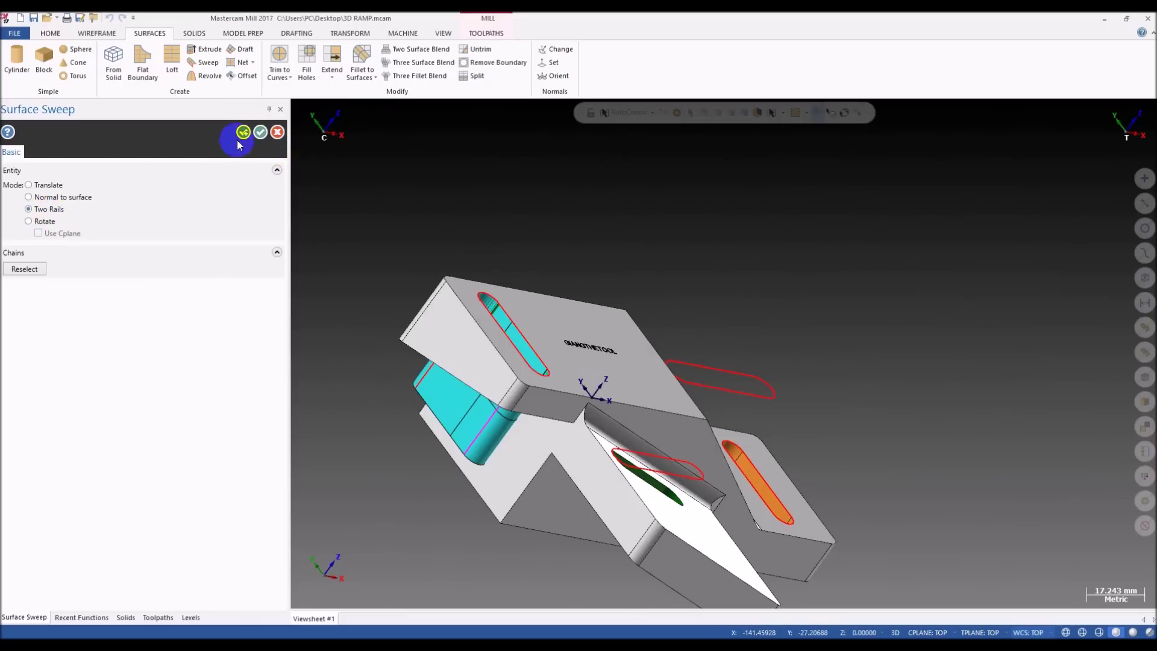
click(261, 133)
- Inspect the swept surface inside the slot and beneath the block, including its rail lines, from several angles
middle_drag(464, 422, 493, 395)
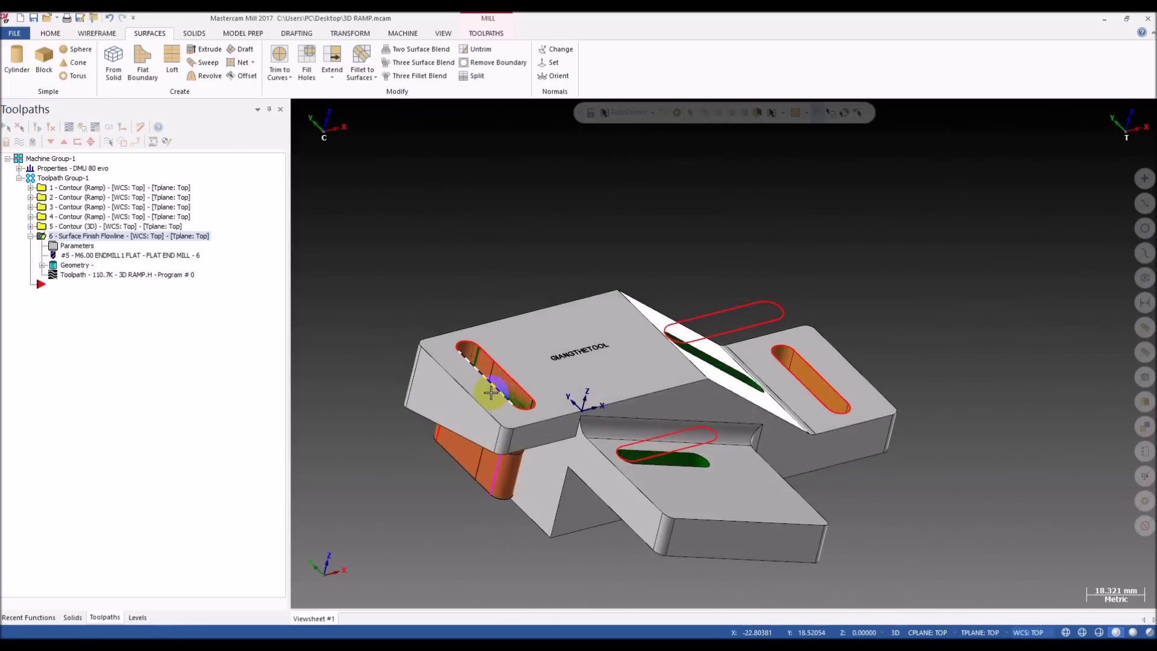
scroll(491, 392, up, 3)
middle_drag(524, 431, 446, 529)
middle_drag(414, 471, 460, 429)
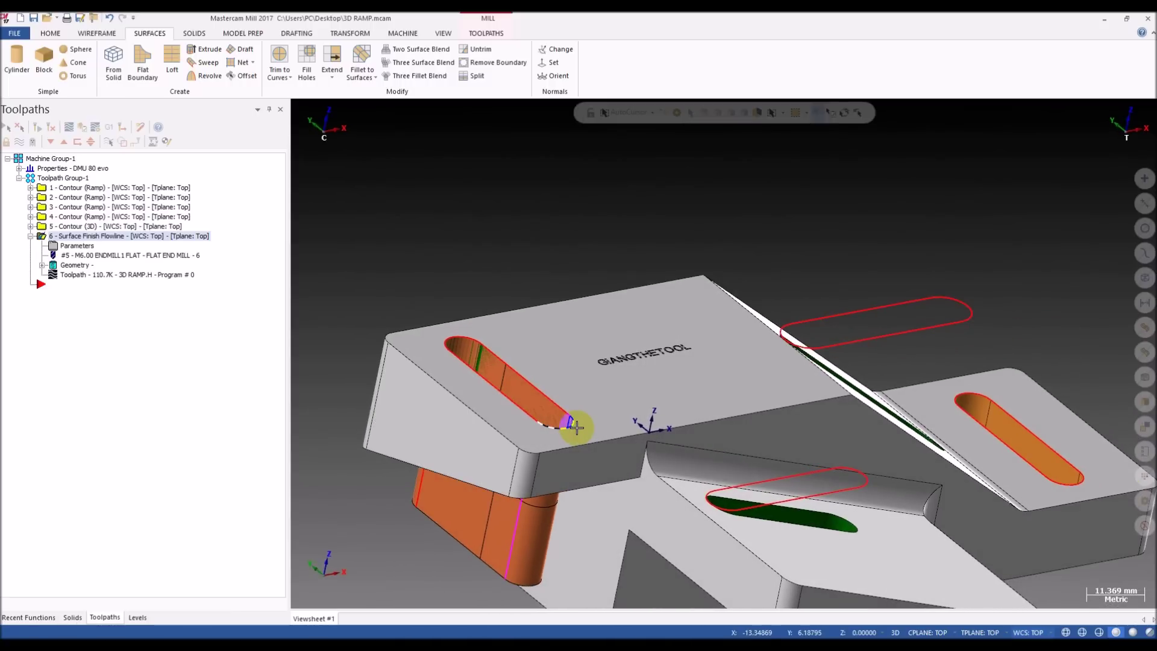
middle_drag(622, 386, 470, 437)
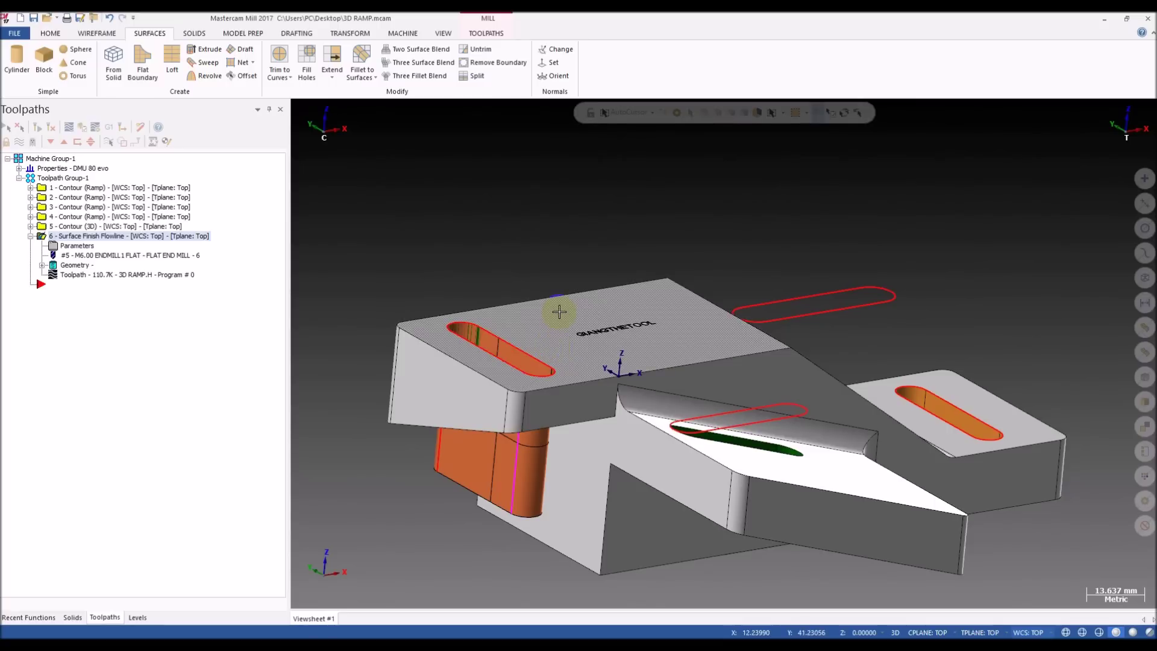
scroll(461, 245, down, 2)
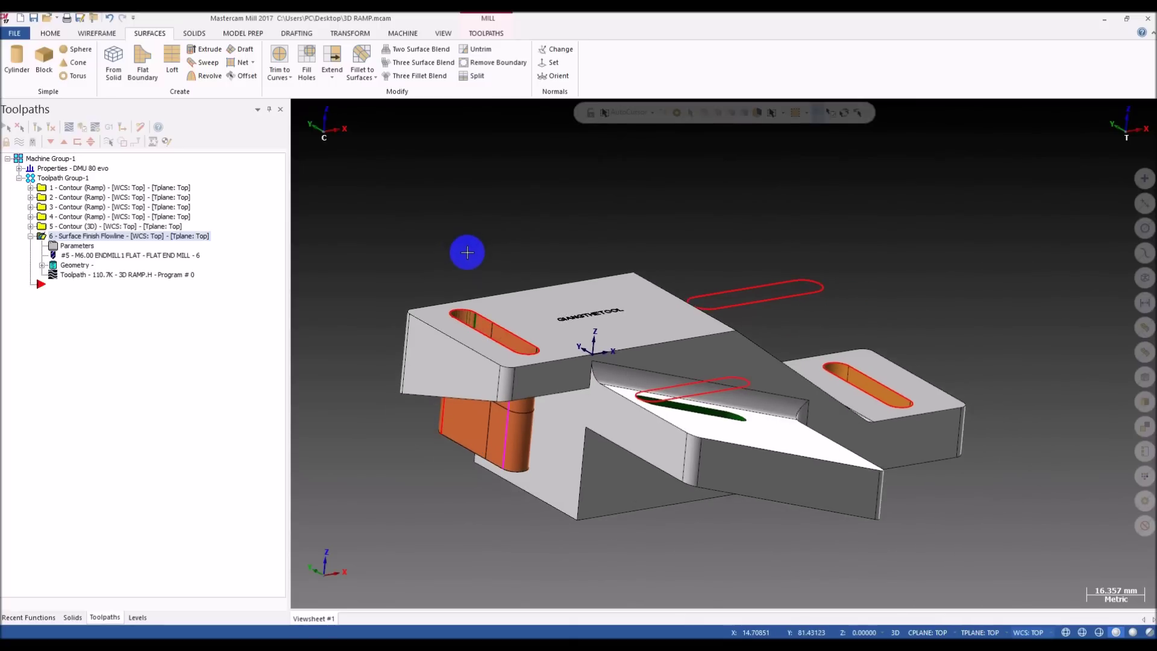
middle_drag(458, 267, 472, 313)
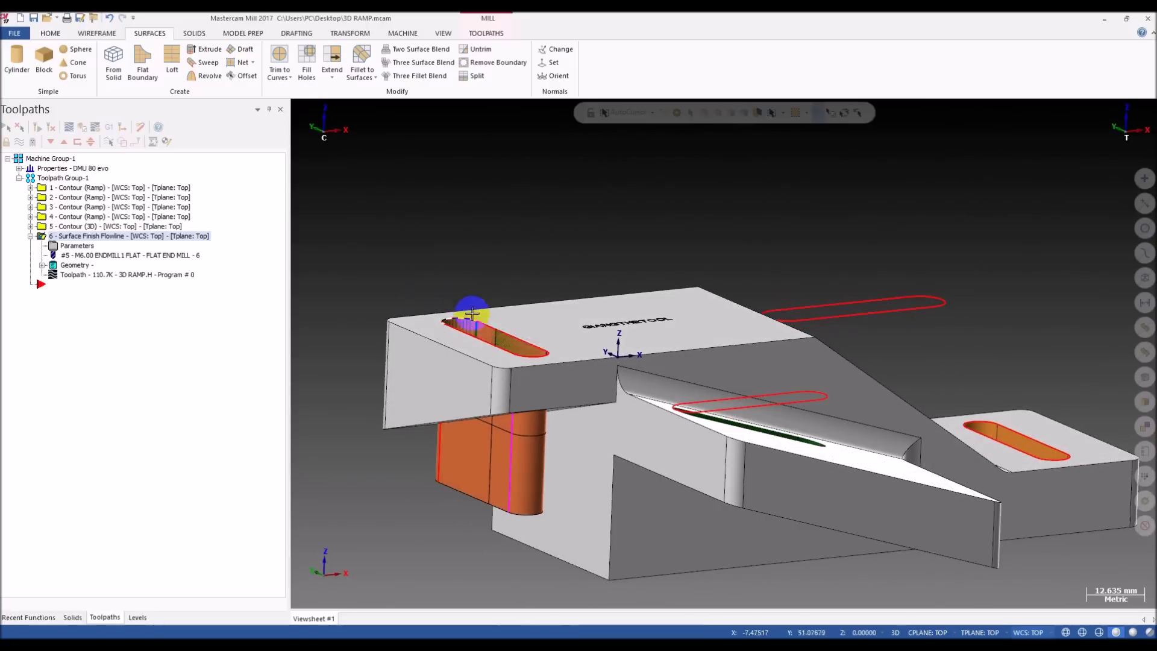
scroll(468, 445, up, 1)
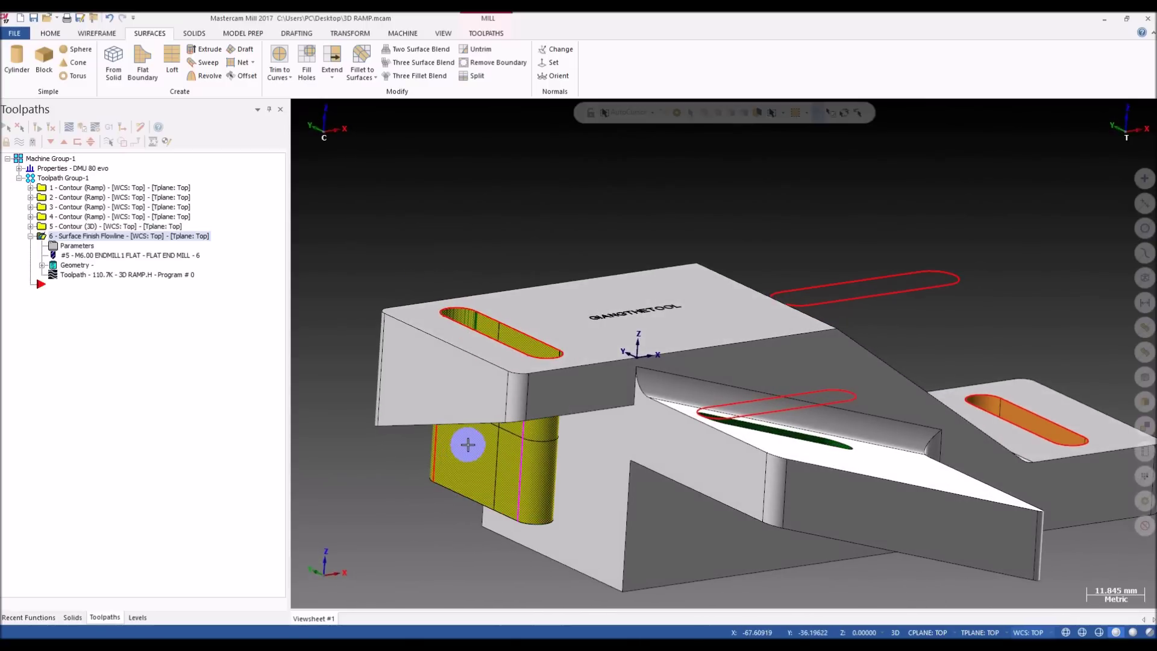
middle_drag(487, 450, 467, 447)
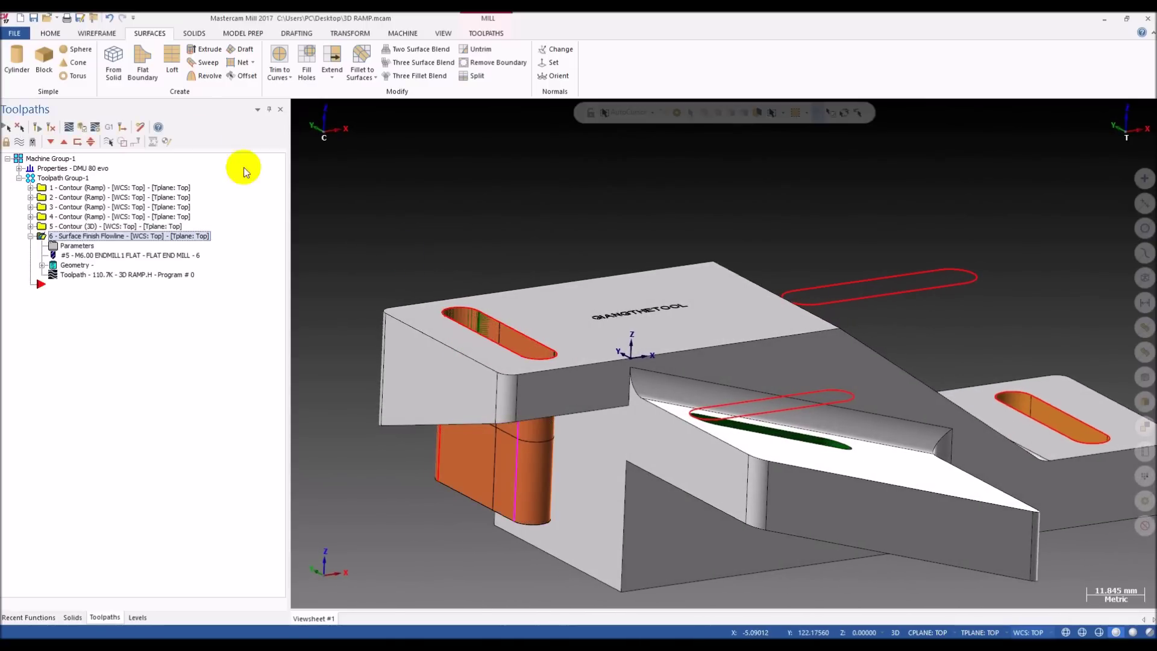
click(209, 64)
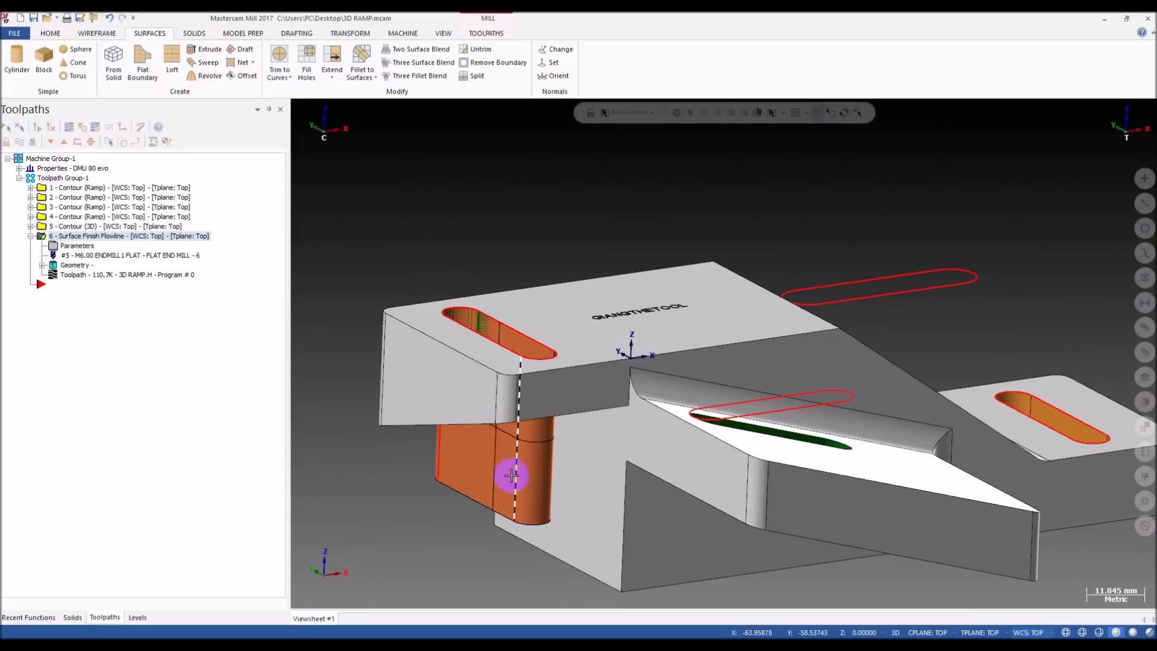
middle_drag(517, 450, 519, 362)
scroll(506, 326, up, 2)
scroll(509, 332, down, 2)
middle_drag(529, 408, 476, 356)
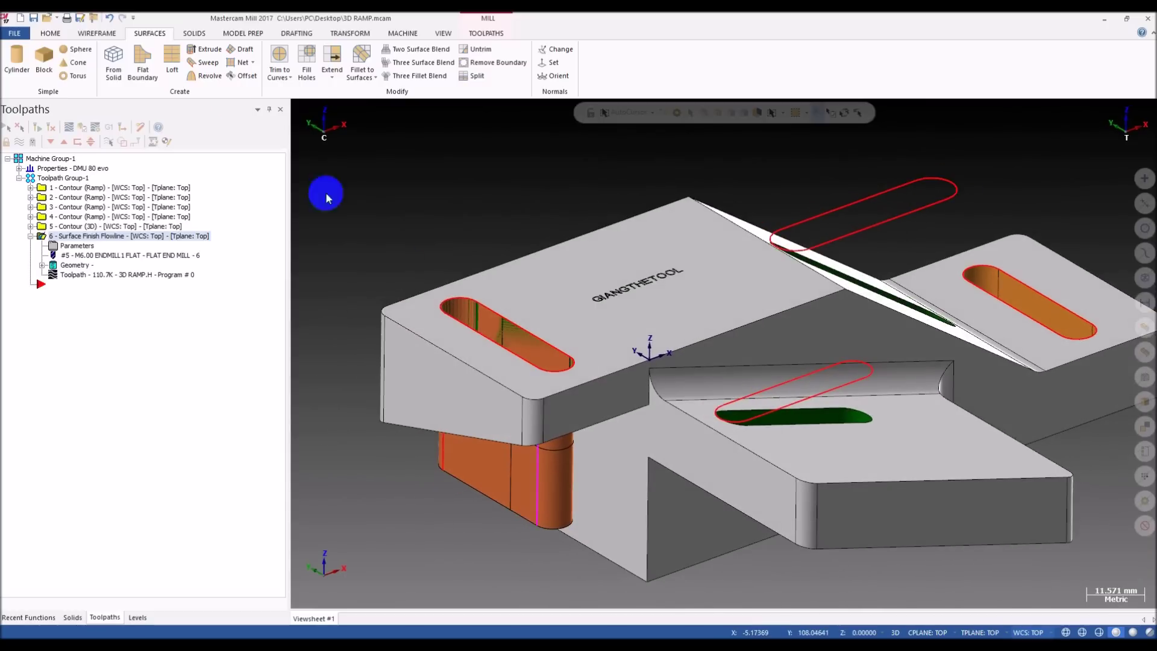
scroll(525, 476, up, 2)
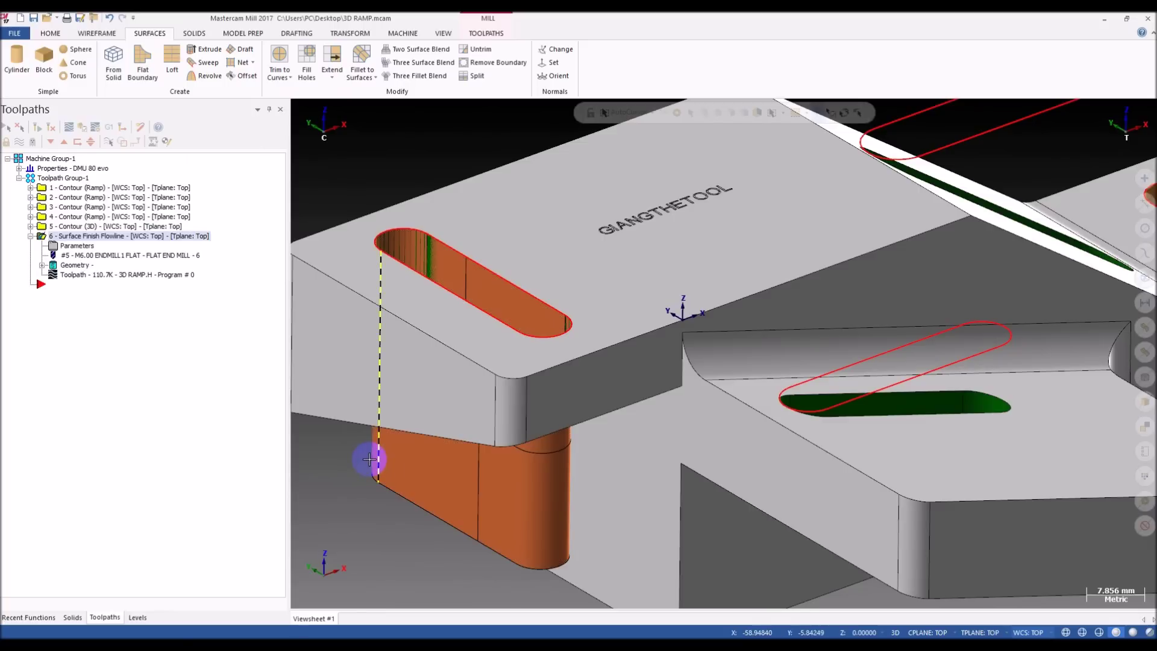
scroll(498, 335, down, 1)
middle_drag(505, 352, 543, 404)
scroll(548, 402, down, 3)
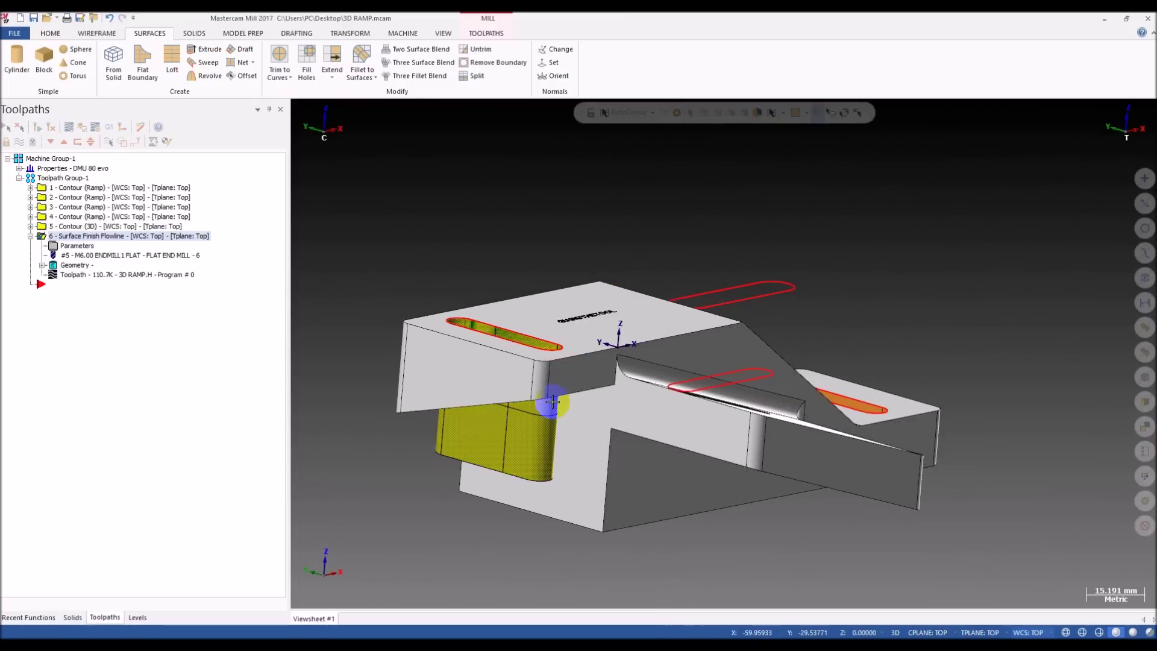
middle_drag(504, 294, 562, 405)
scroll(446, 345, up, 2)
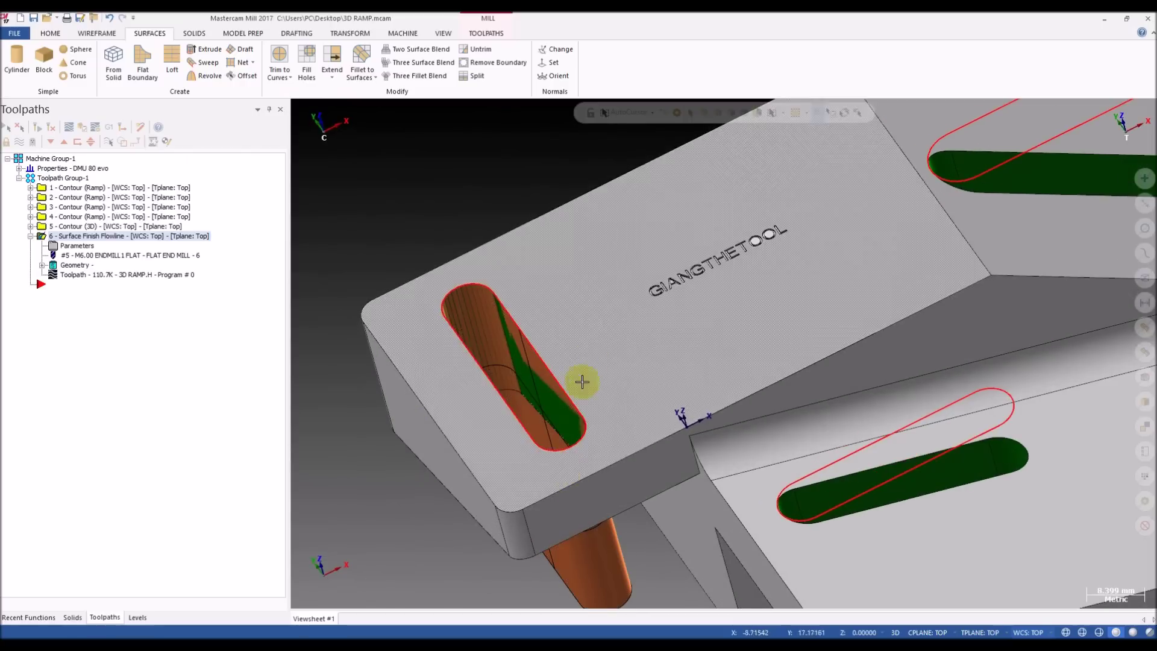
- Start Trim to Plane and choose the swept surface running through the lettered block's slot as the surface to trim
scroll(549, 328, up, 2)
scroll(548, 329, up, 1)
middle_drag(563, 317, 496, 378)
middle_drag(555, 415, 570, 343)
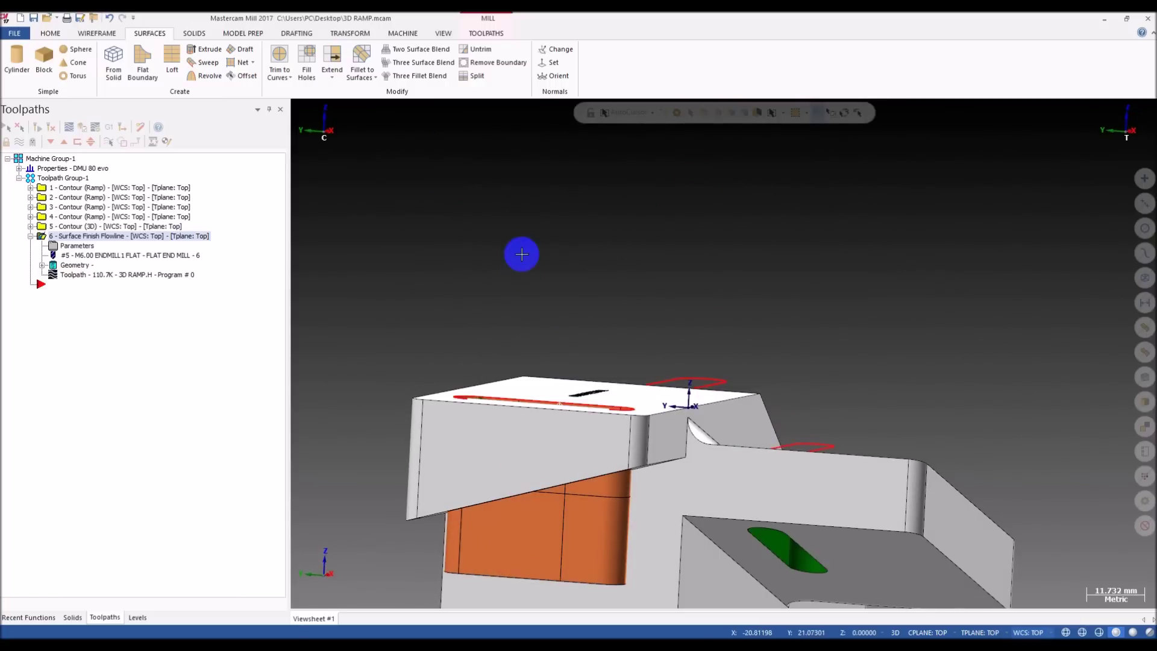
middle_drag(467, 245, 464, 244)
click(282, 75)
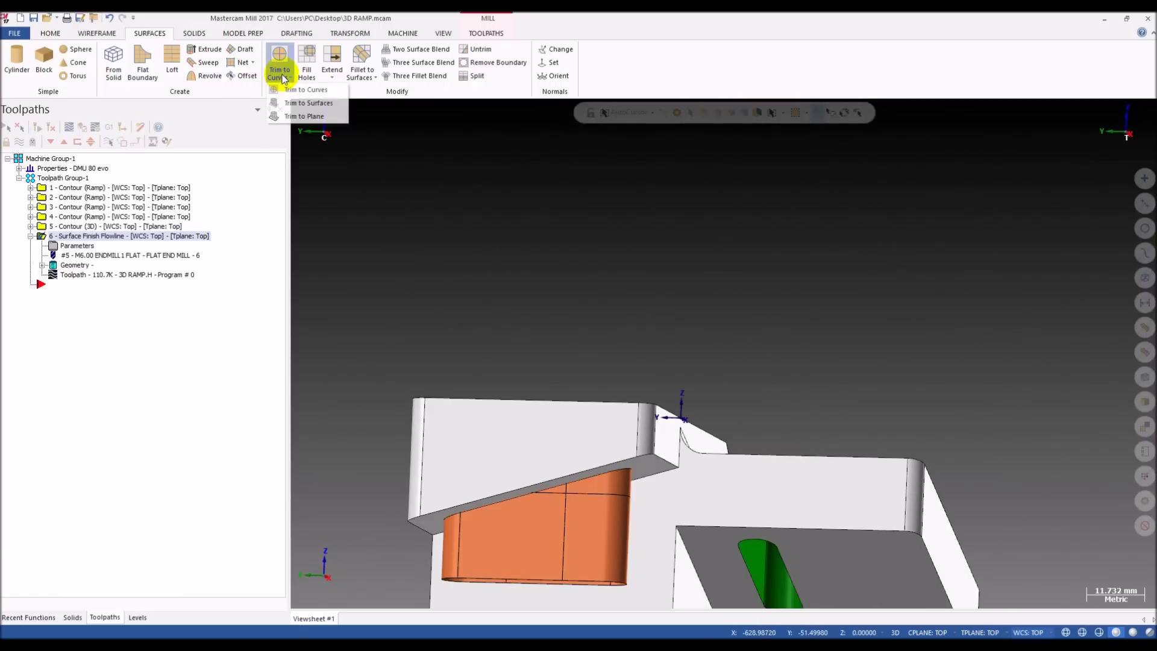
click(304, 116)
middle_drag(494, 163, 478, 201)
scroll(545, 297, down, 3)
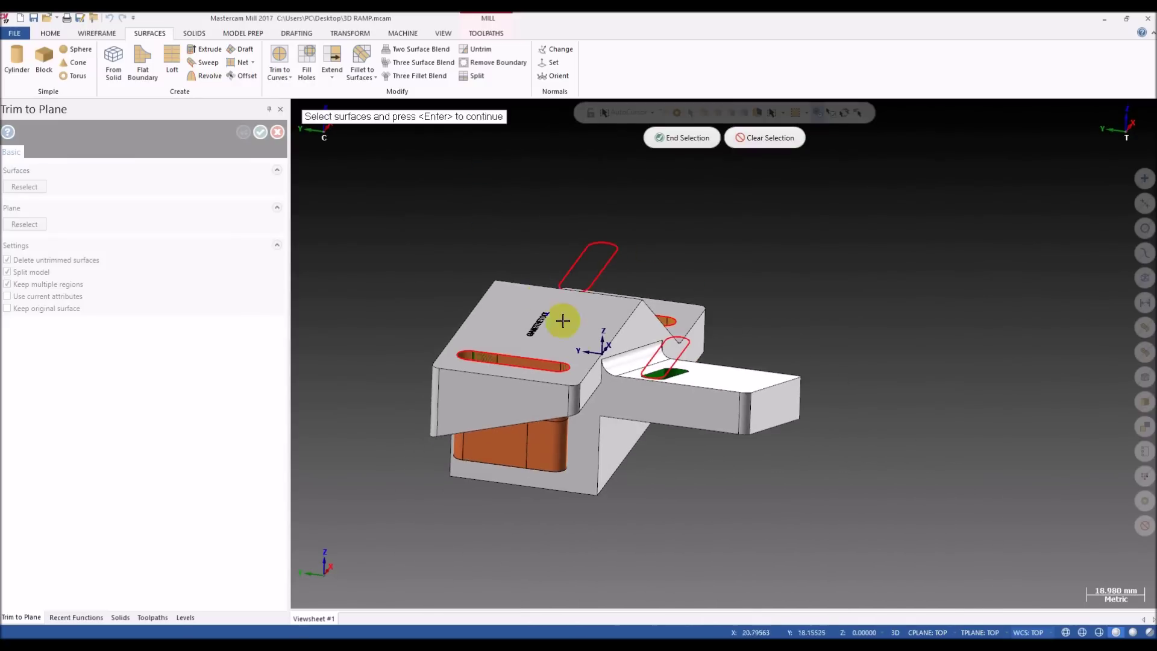
click(544, 410)
click(687, 139)
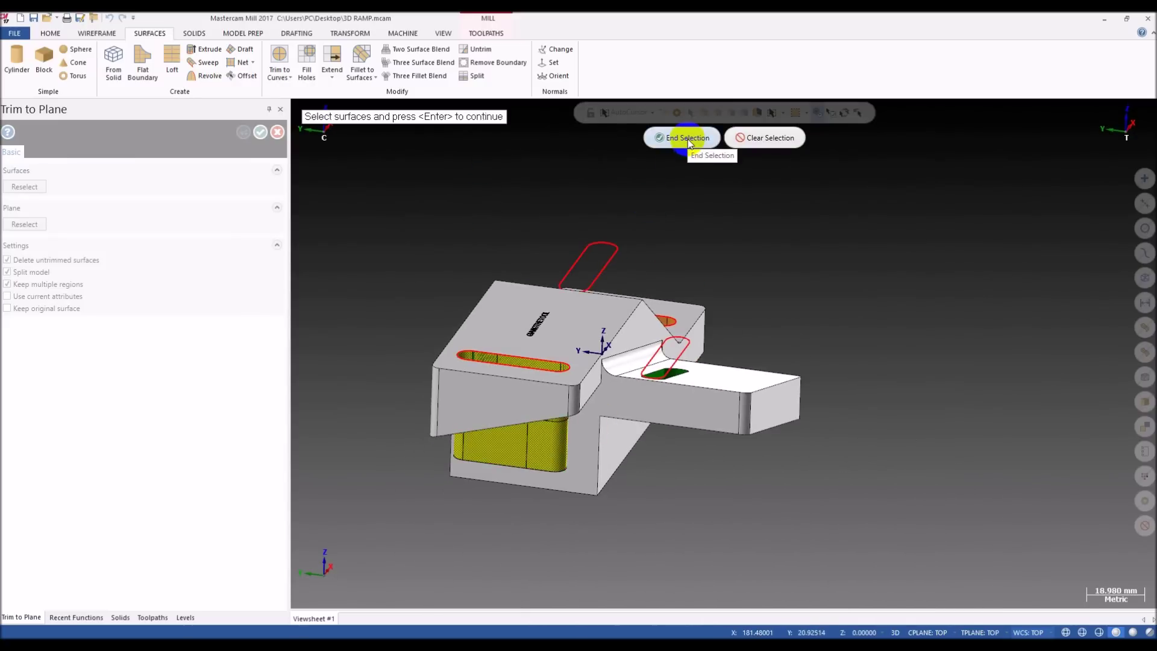
- Use the block's slanted underside as the trimming plane and apply the trim with Split model enabled
middle_drag(552, 274, 603, 259)
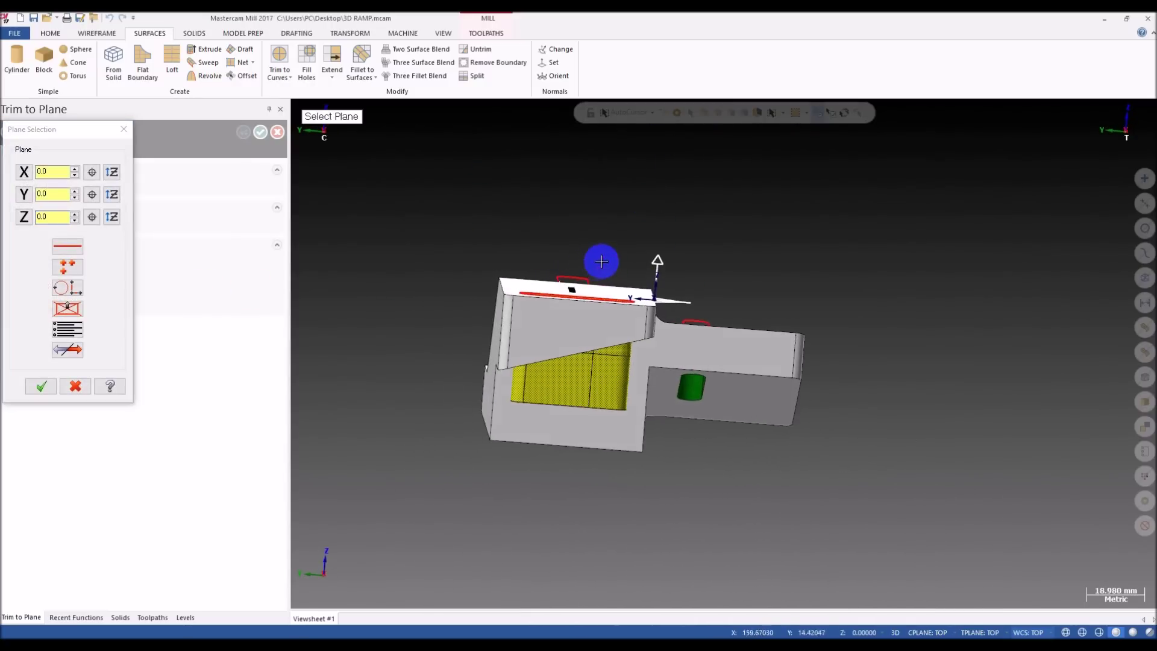
click(63, 291)
middle_drag(411, 389, 511, 289)
scroll(581, 336, up, 3)
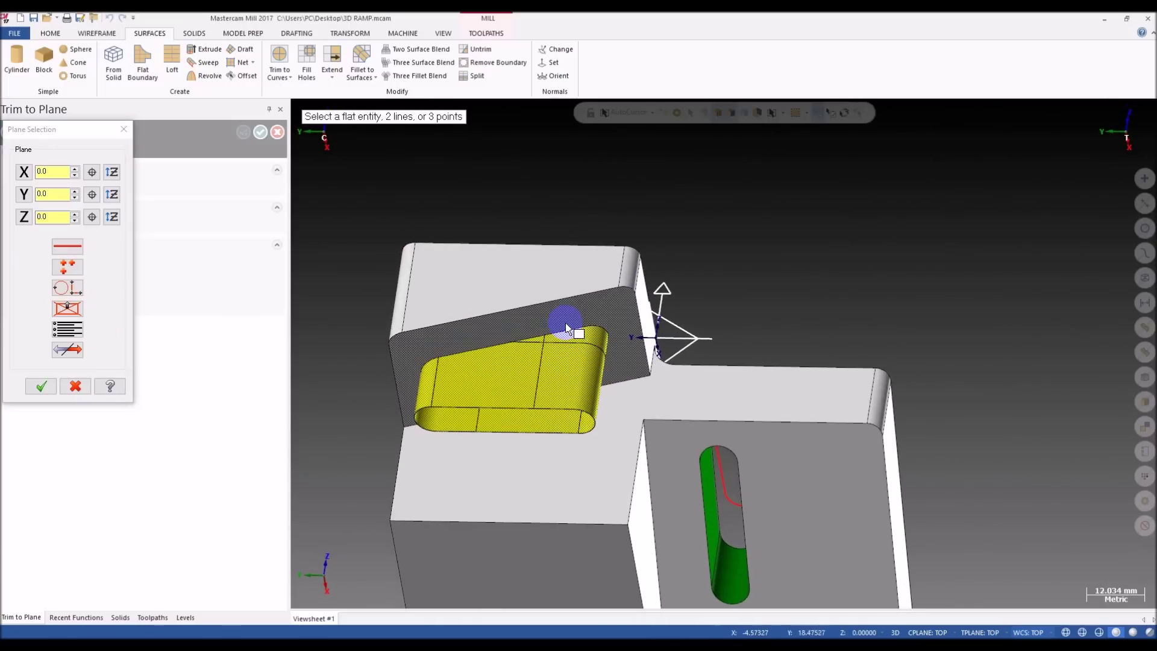
click(558, 317)
middle_drag(619, 310, 581, 335)
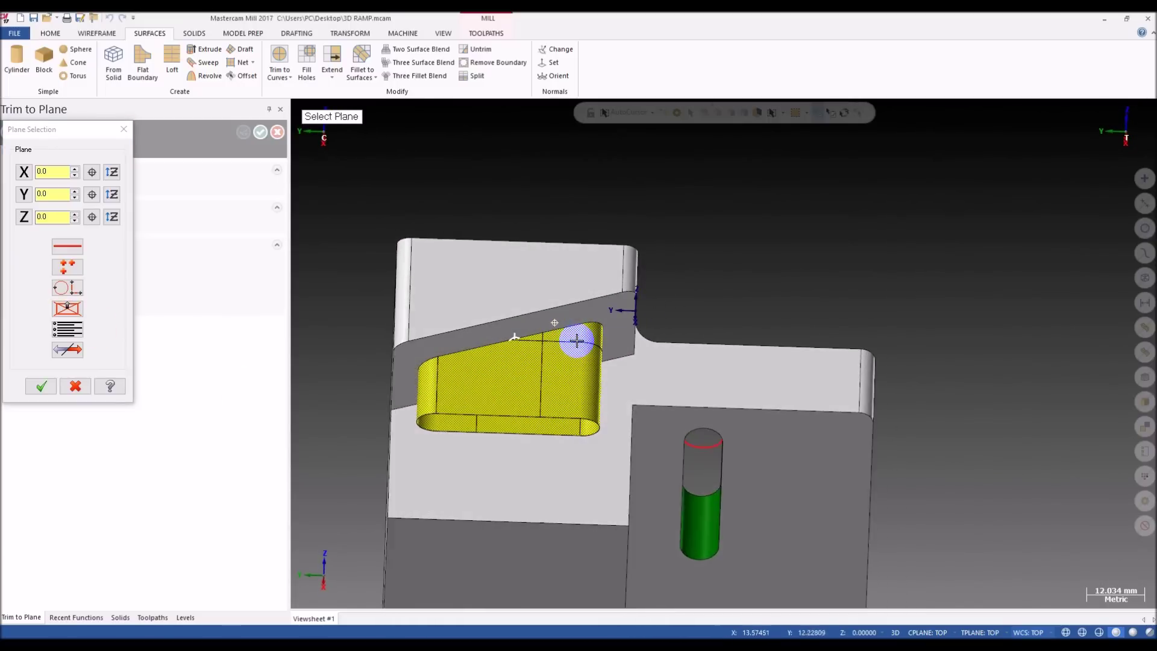
click(43, 386)
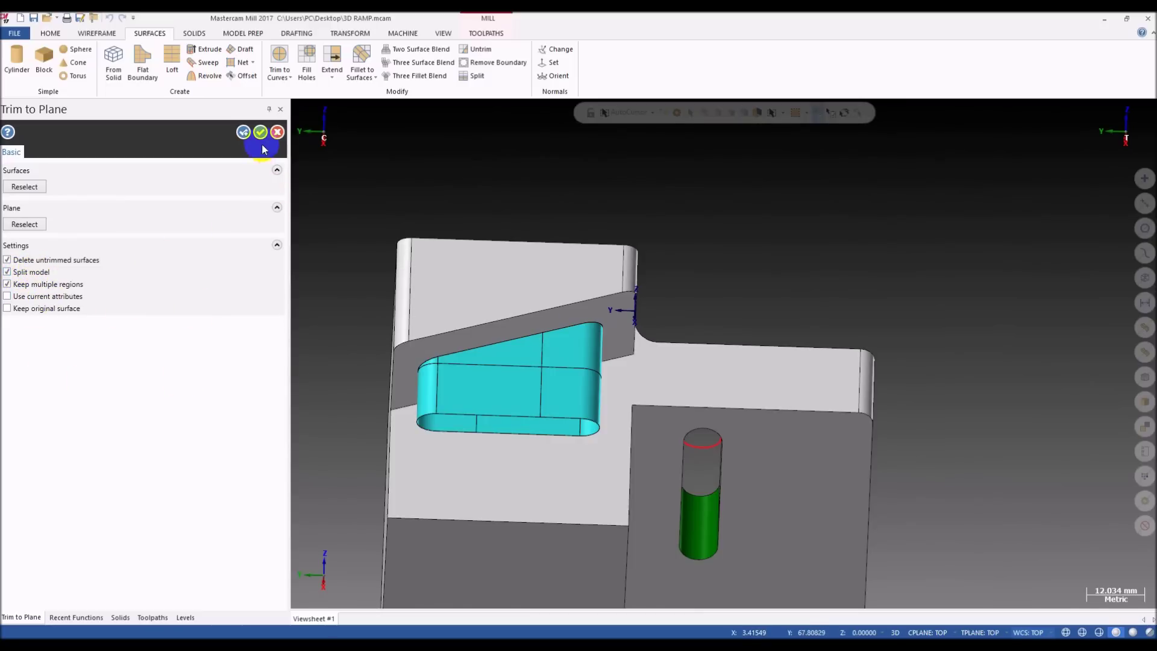
click(260, 133)
- Delete the split-off part of the swept surface that projects below the lettered block
middle_drag(529, 382, 517, 459)
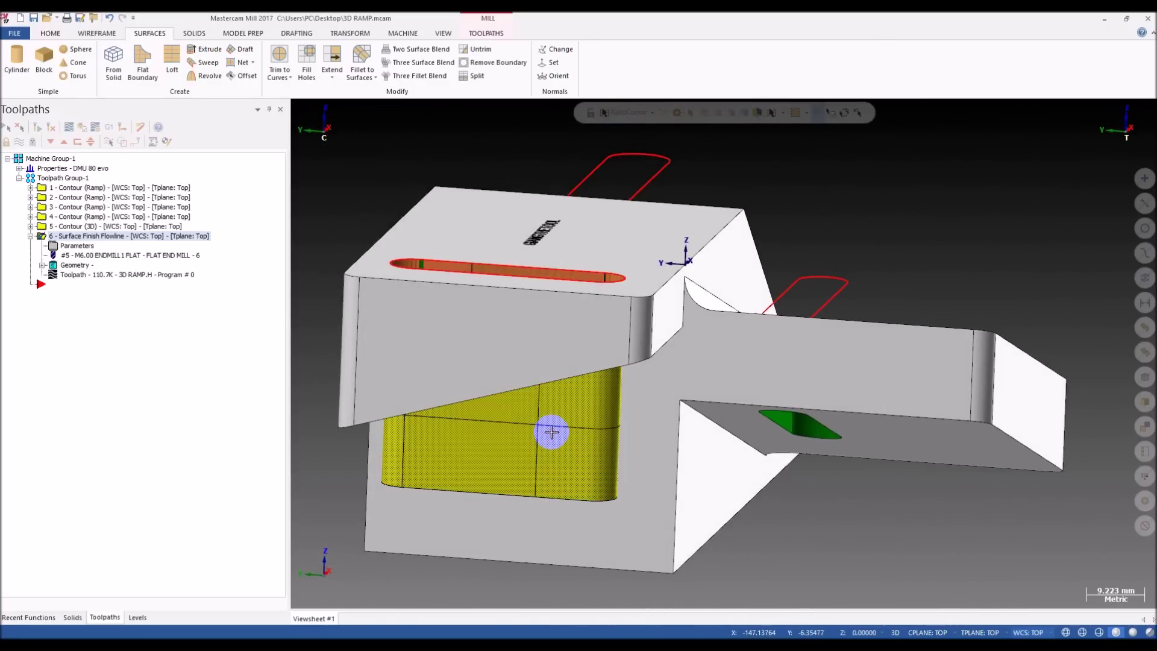
mouse_move(483, 326)
middle_down()
mouse_move(459, 387)
mouse_move(457, 359)
mouse_move(482, 380)
mouse_move(525, 305)
middle_up()
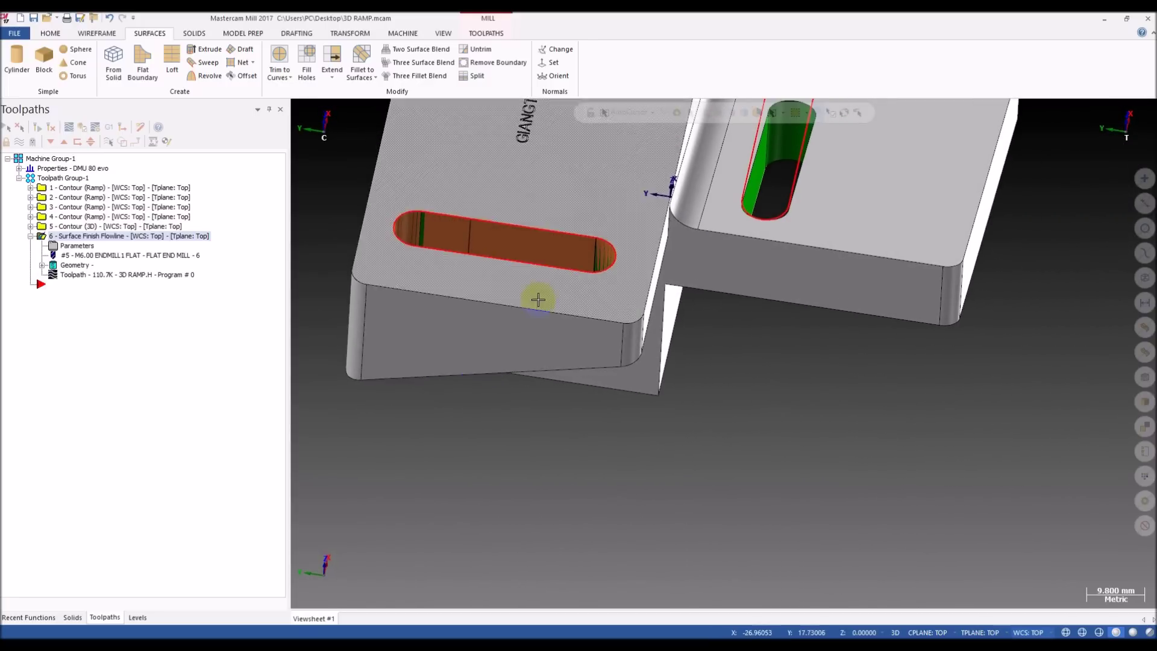
scroll(560, 245, up, 2)
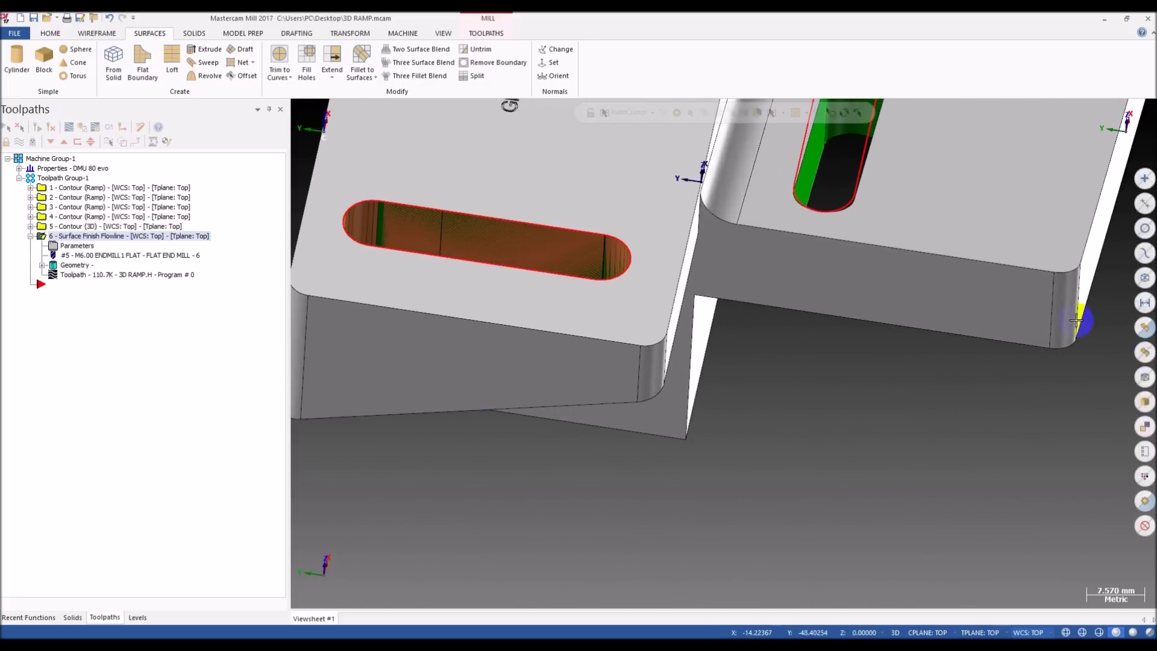
- Isolate the trimmed swept surface and examine its walls and slanted lower boundary from several angles
click(530, 245)
key(alt+e)
mouse_move(484, 380)
middle_down()
mouse_move(421, 201)
mouse_move(533, 295)
mouse_move(478, 383)
mouse_move(470, 274)
mouse_move(447, 220)
mouse_move(486, 271)
mouse_move(488, 243)
mouse_move(457, 271)
mouse_move(478, 276)
mouse_move(465, 282)
mouse_move(493, 312)
mouse_move(537, 292)
mouse_move(563, 310)
middle_up()
key(alt)
key(alt+d)
key(Escape)
scroll(493, 320, up, 3)
scroll(406, 296, up, 1)
middle_drag(688, 374, 649, 381)
middle_drag(608, 345, 577, 356)
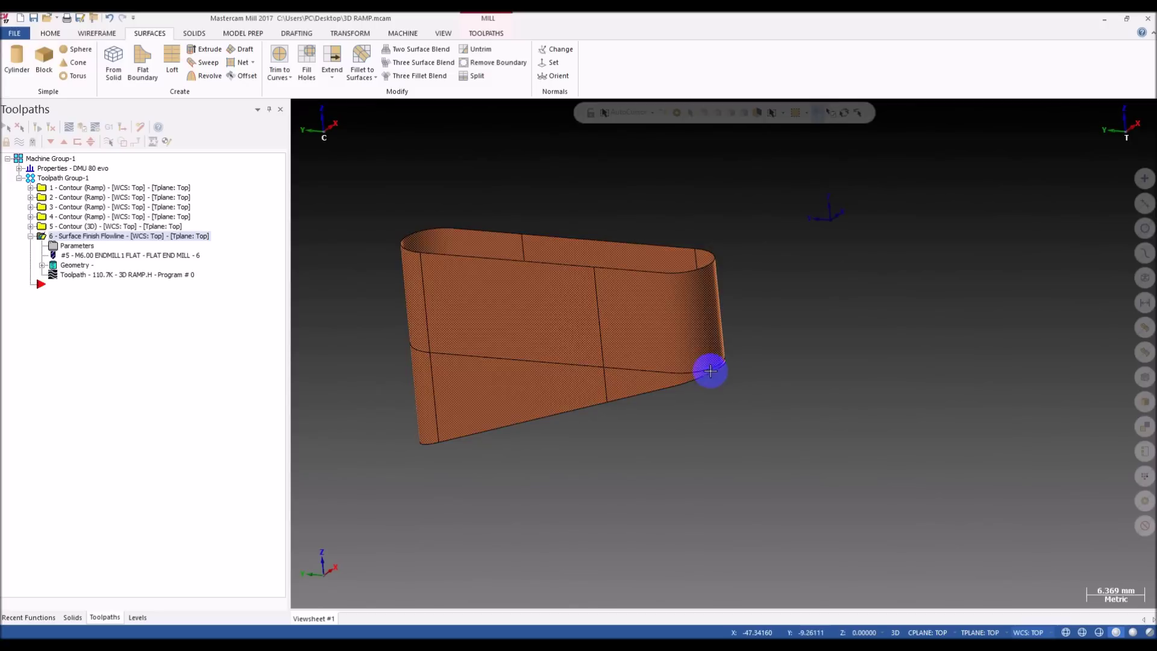
middle_drag(595, 360, 495, 272)
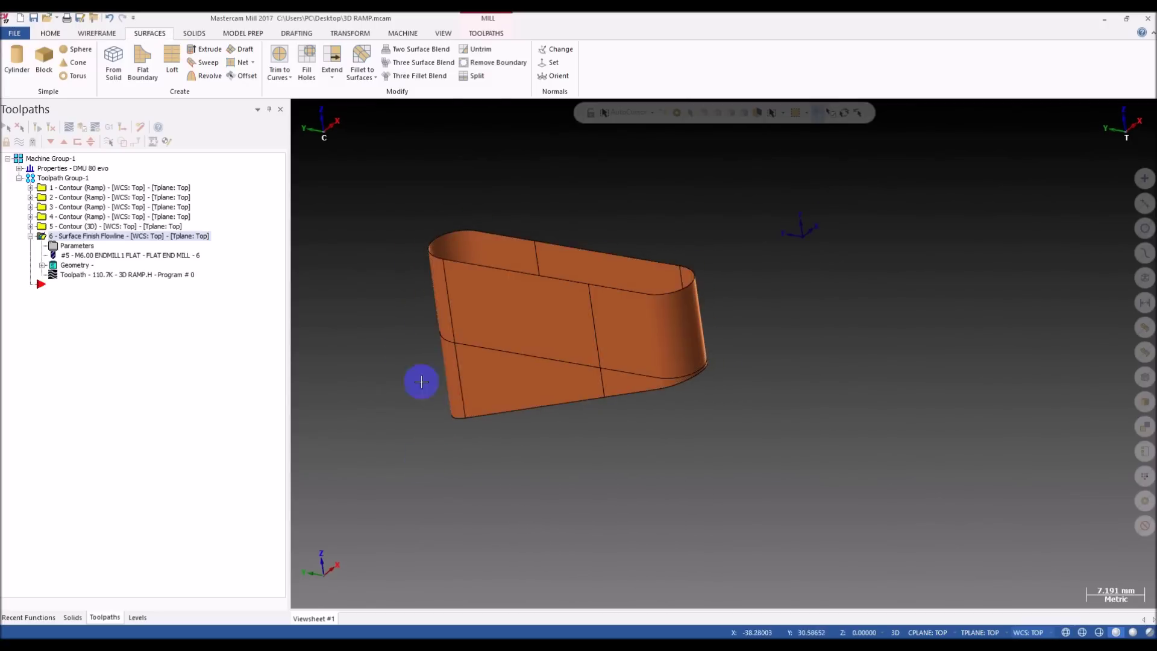
- Bring back the hidden part geometry and examine the surface's fit in the lettered block's slot
key(alt+e)
scroll(522, 401, down, 1)
mouse_move(522, 386)
middle_down()
mouse_move(526, 310)
mouse_move(561, 289)
mouse_move(550, 313)
mouse_move(431, 206)
middle_up()
scroll(568, 287, down, 3)
scroll(558, 295, up, 3)
scroll(554, 297, down, 1)
click(568, 265)
key(alt+e)
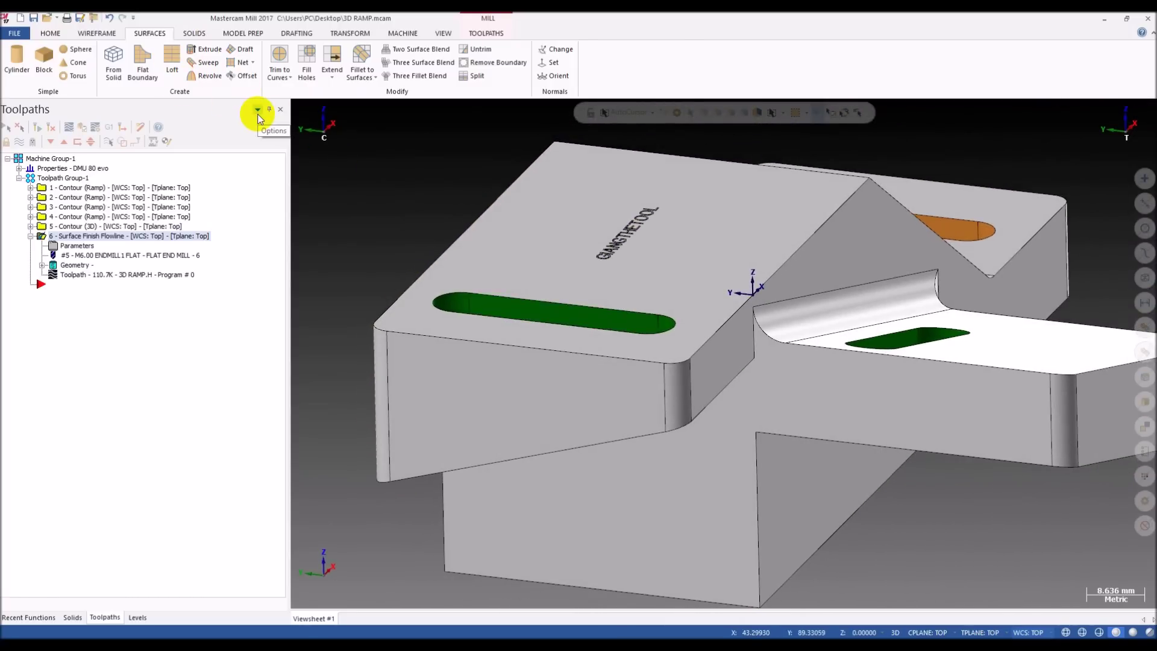
- Create curves around the slot opening on the block's slanted underside with Curve On One Edge
middle_drag(408, 259, 529, 217)
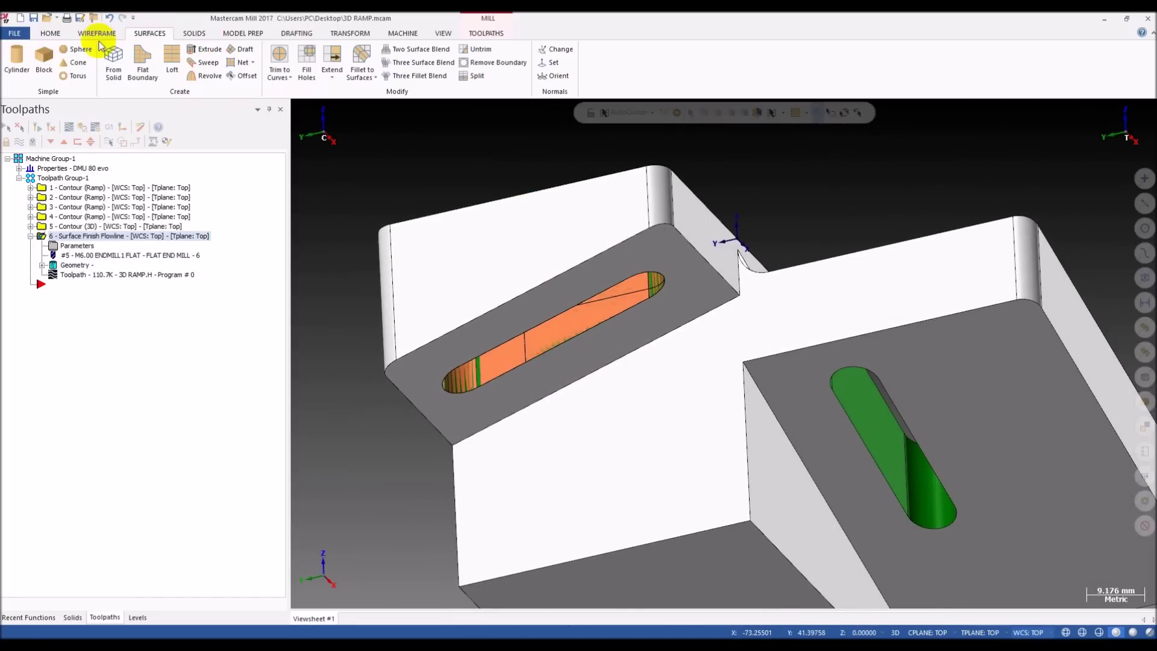
click(104, 36)
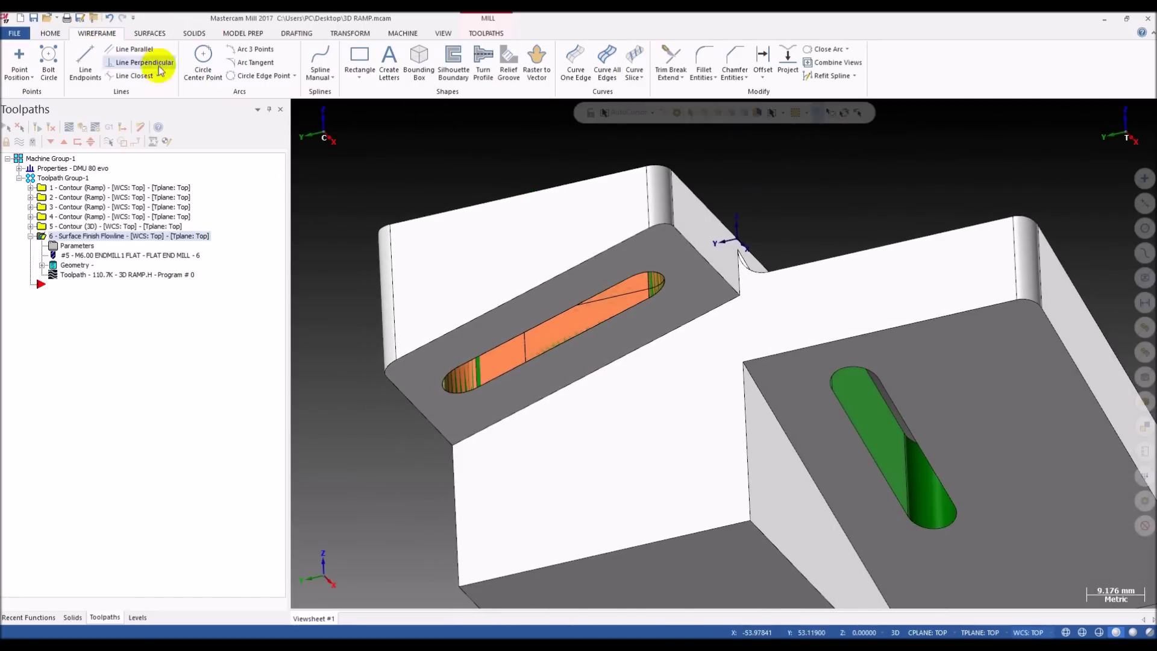
click(576, 61)
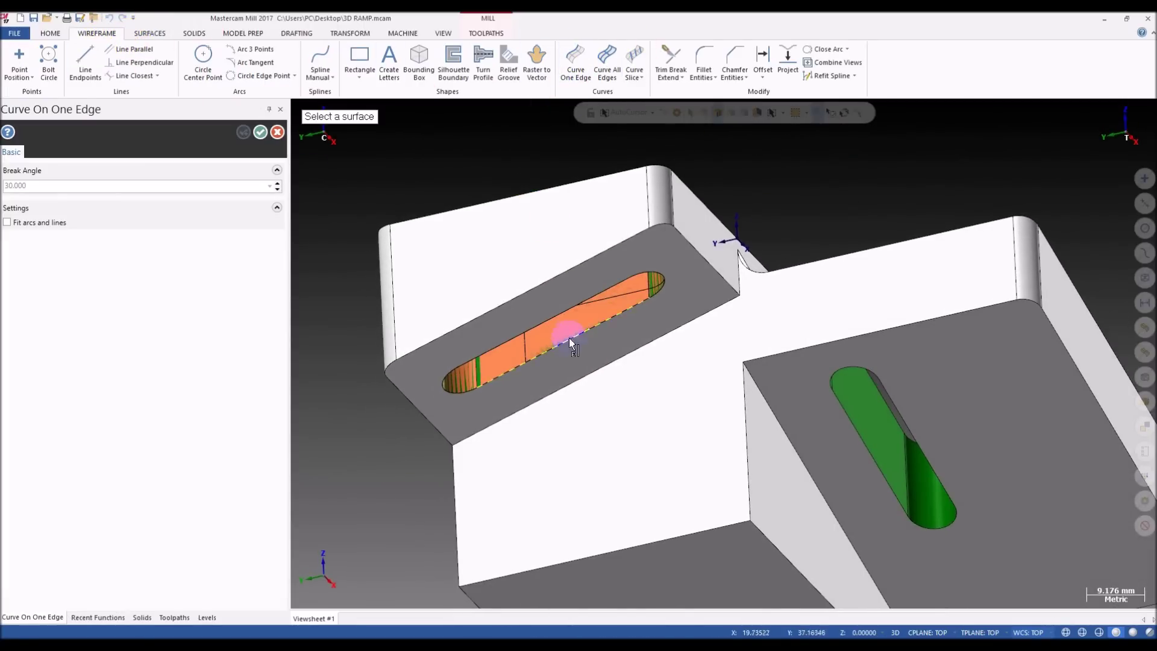
click(557, 320)
click(557, 320)
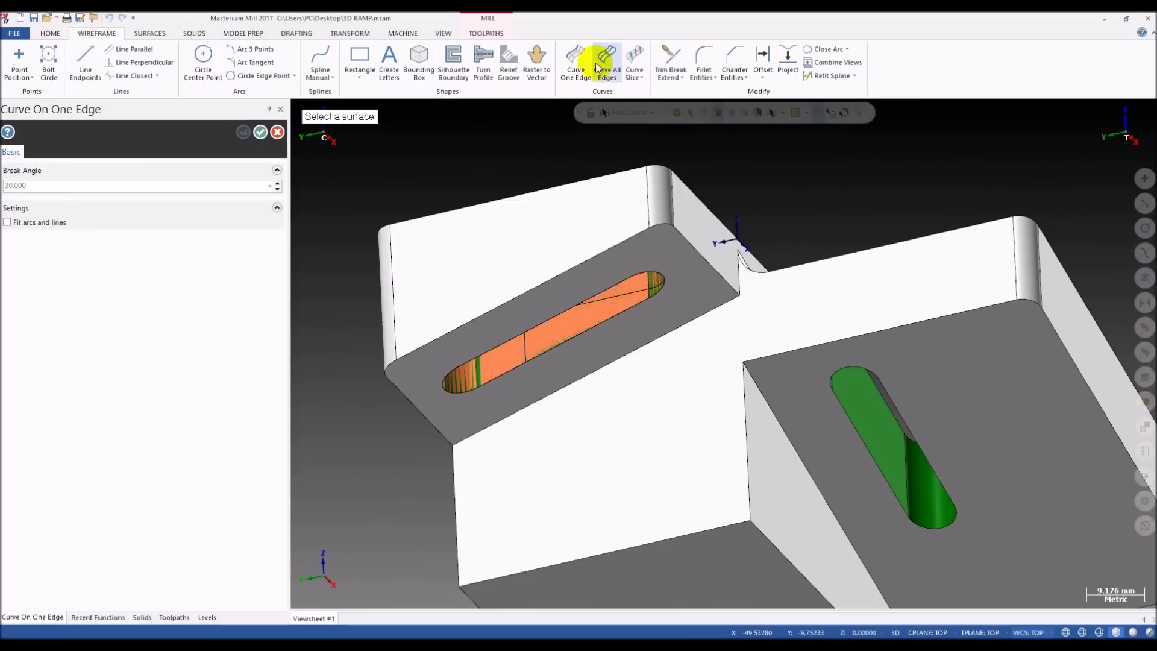
click(660, 278)
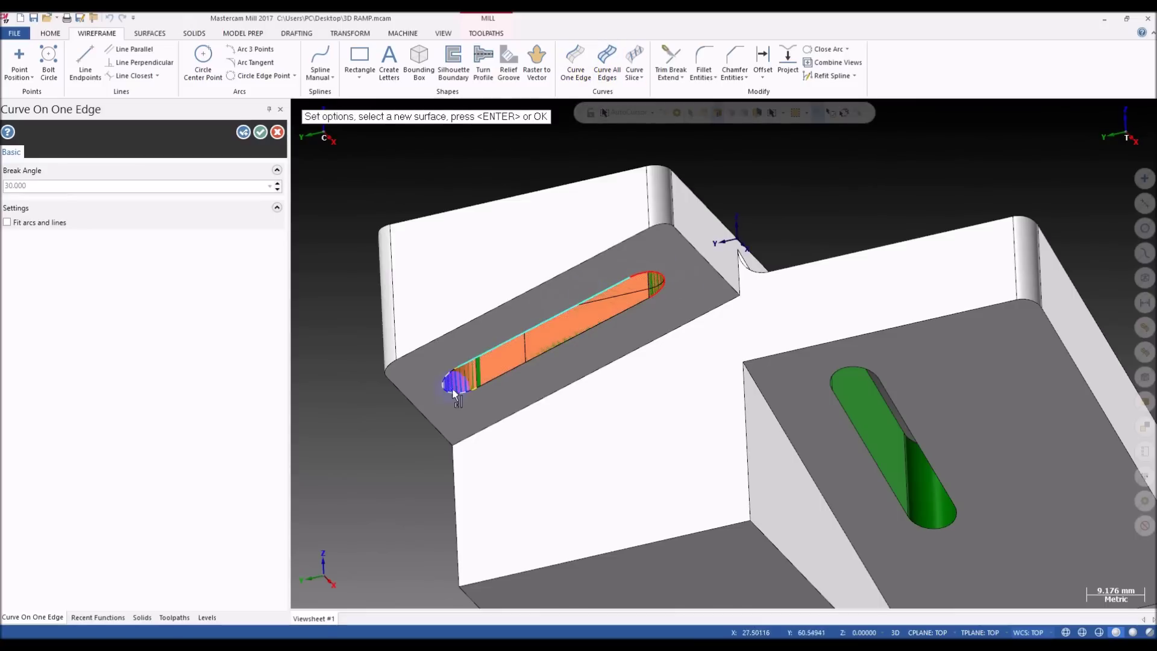
key(Return)
- Isolate the slot's upper outline and the edge curves on the underside from the rest of the part
middle_drag(515, 378, 589, 417)
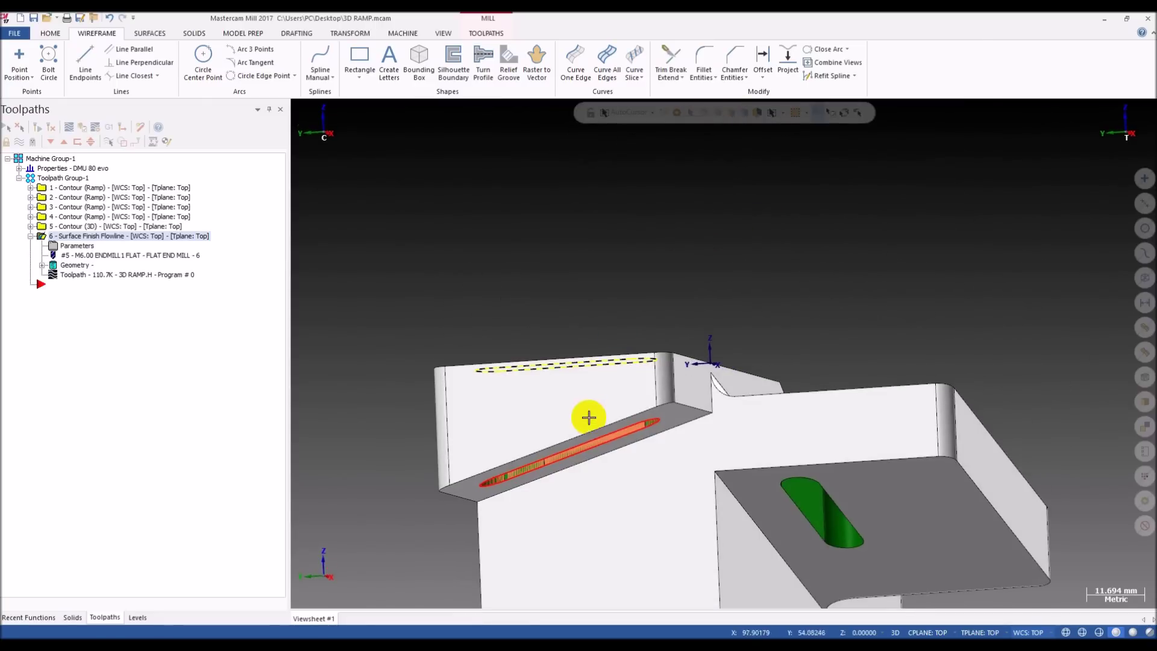
key(alt+e)
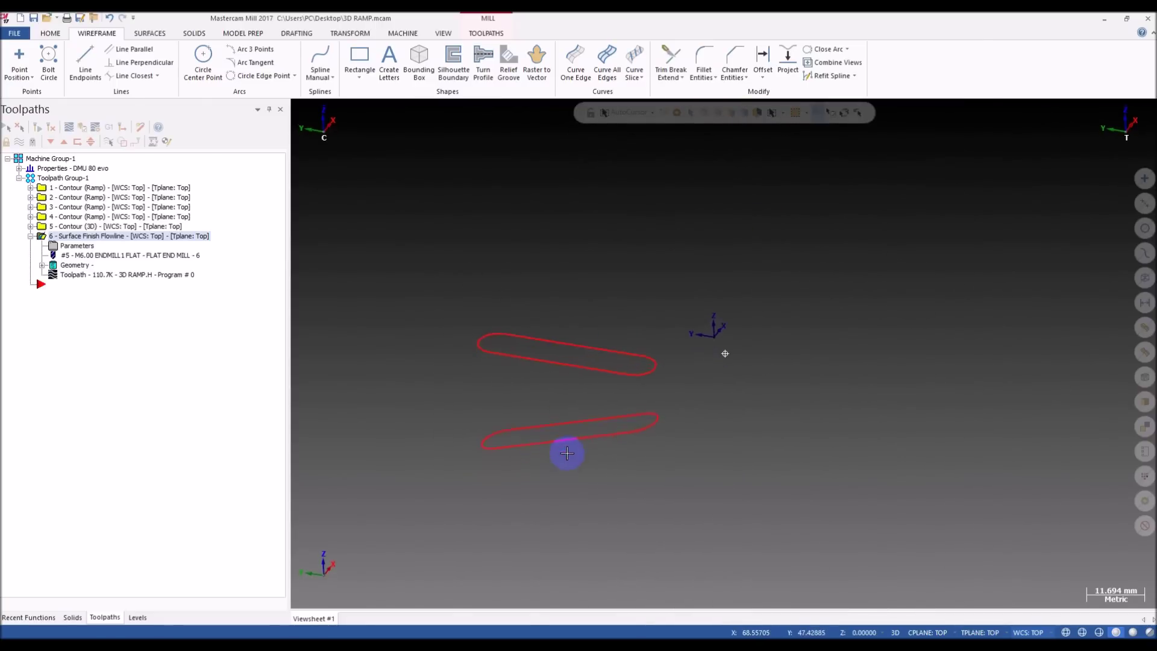
scroll(567, 452, down, 1)
key(alt)
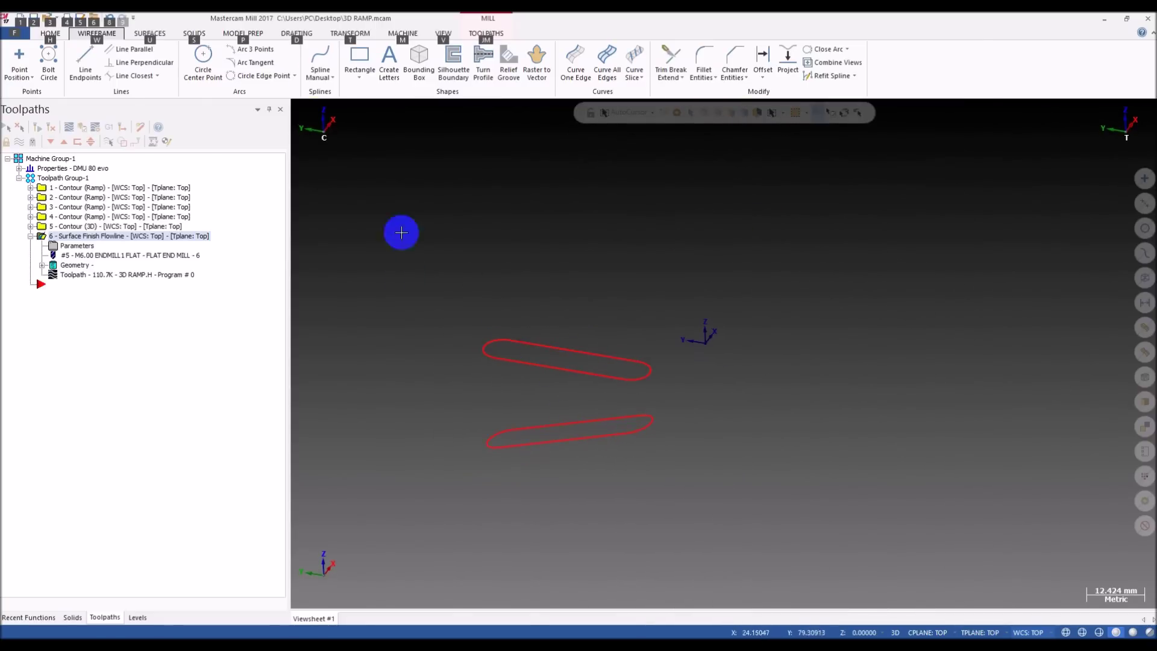
- Create a Lofted surface between the upper slot outline and the lower edge-curve outline
click(159, 35)
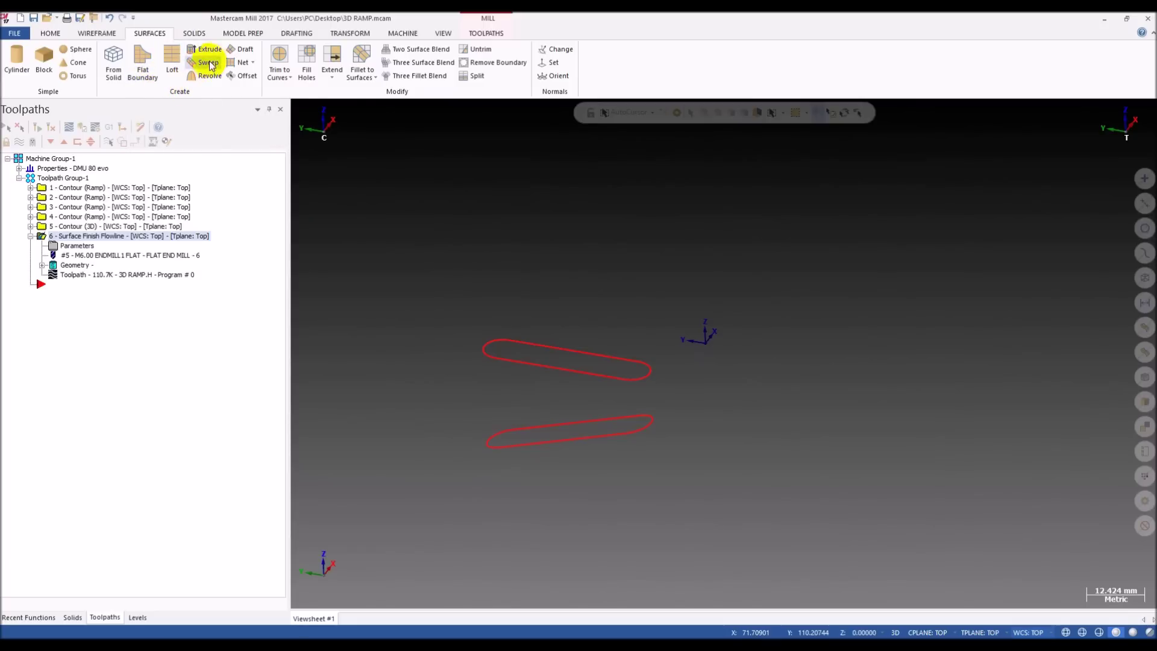
click(174, 67)
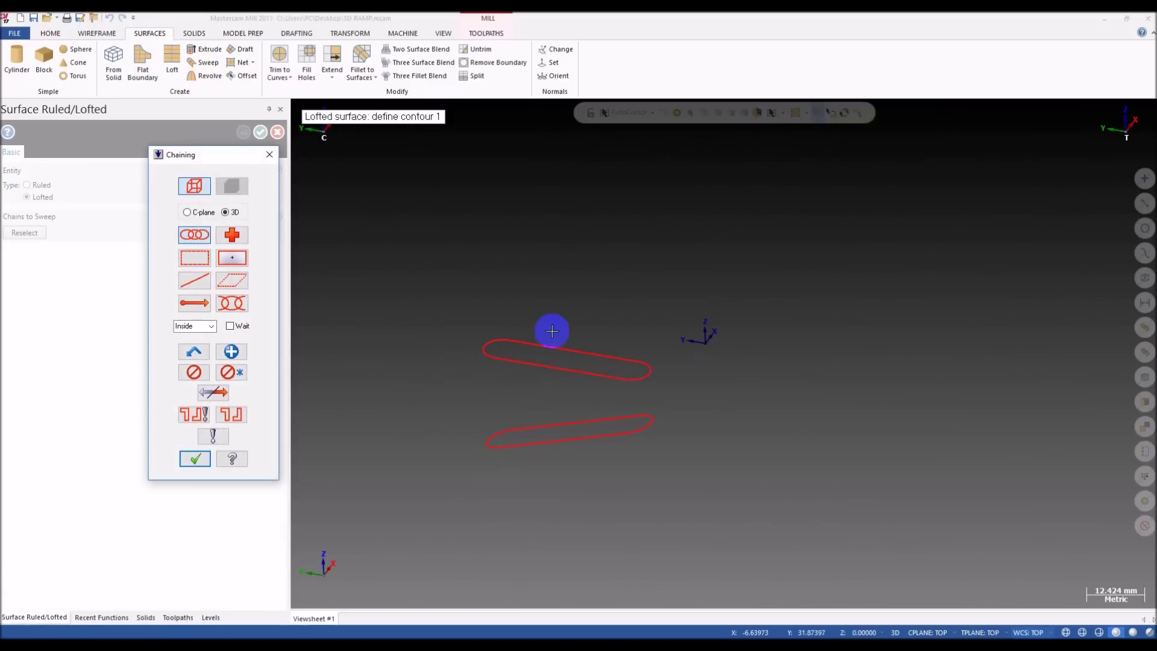
click(529, 362)
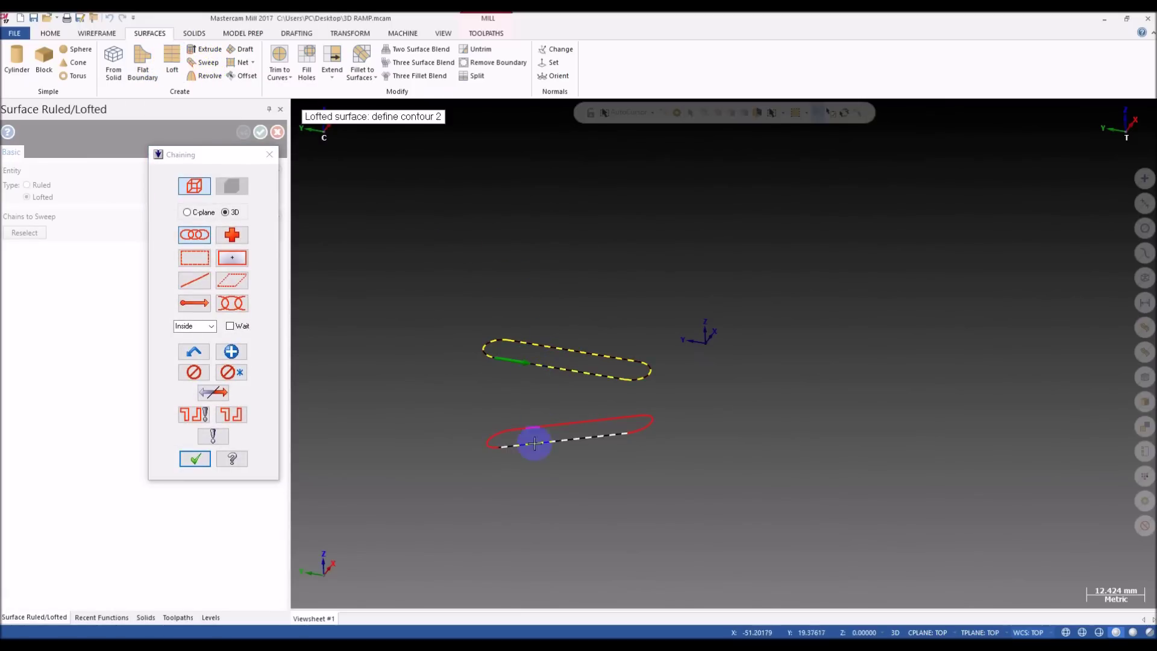
click(189, 467)
middle_drag(536, 418, 568, 400)
scroll(568, 401, up, 3)
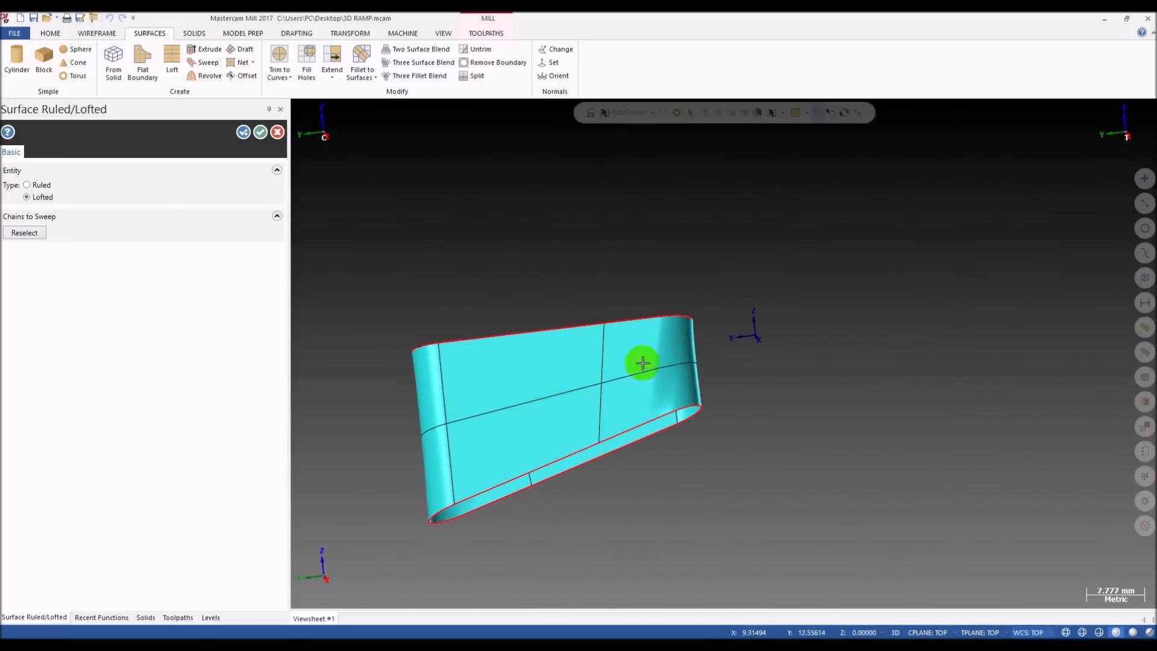
middle_drag(447, 354, 473, 403)
scroll(472, 403, down, 1)
key(Return)
- Delete the lofted surface between the two slot outlines
middle_drag(537, 373, 586, 375)
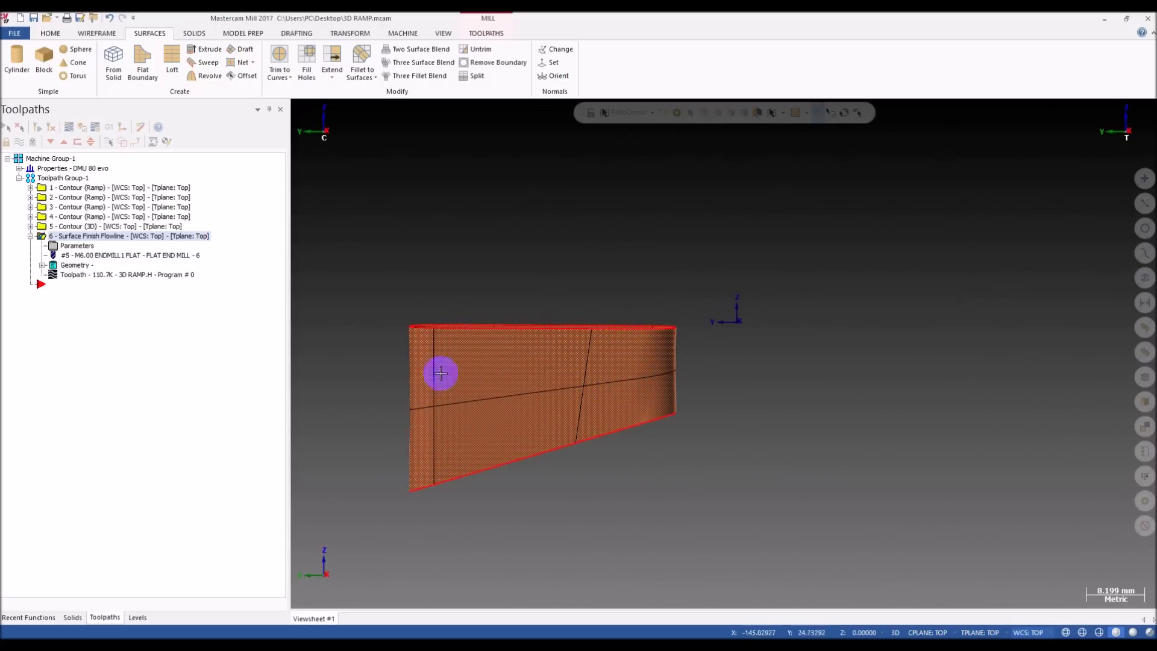
click(532, 375)
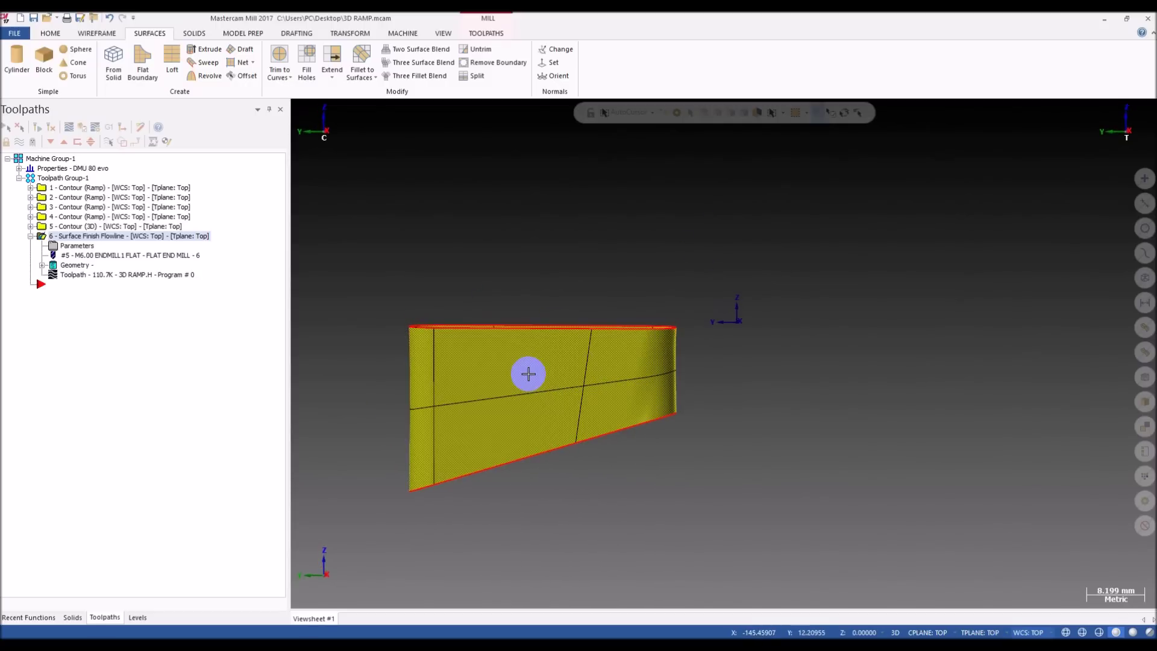
key(Delete)
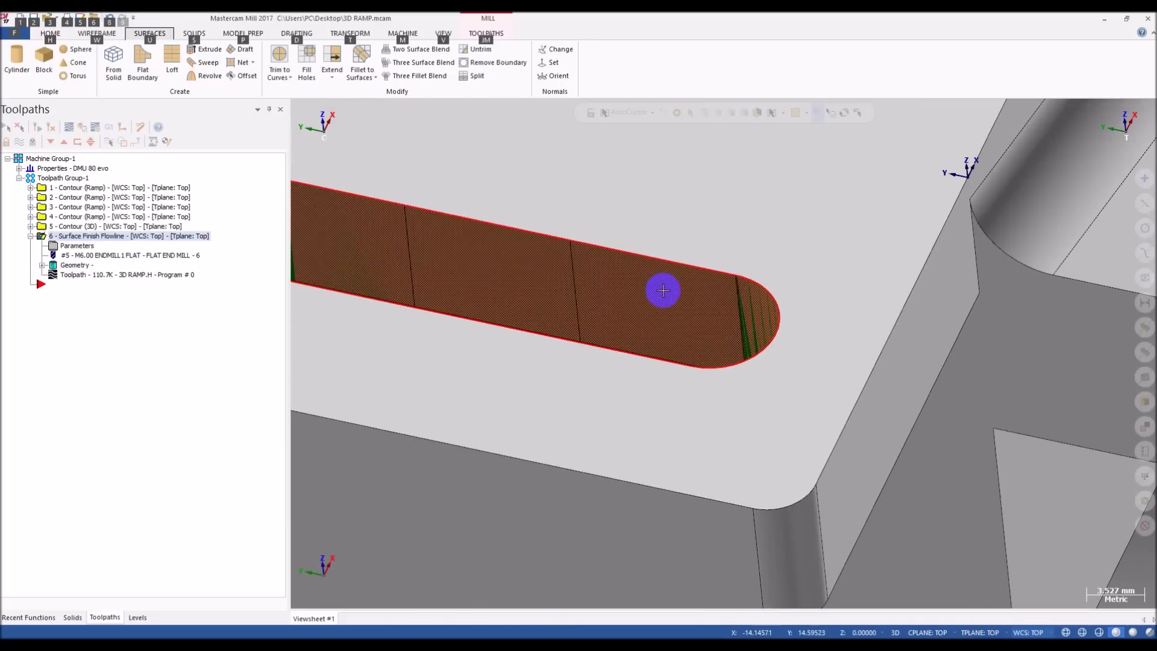
- Inspect the trimmed swept surface in isolation and within the full part, in both wireframe and shaded display
click(663, 291)
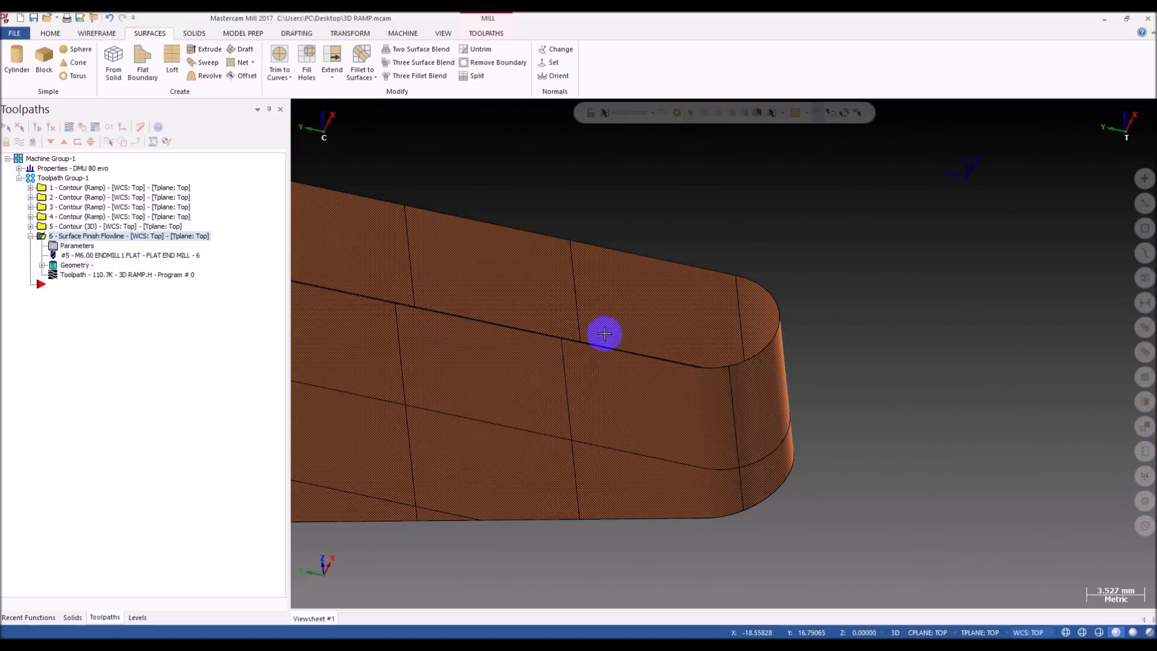
mouse_move(602, 331)
middle_down()
mouse_move(723, 302)
mouse_move(643, 328)
mouse_move(538, 417)
mouse_move(697, 323)
mouse_move(622, 369)
mouse_move(661, 349)
middle_up()
scroll(723, 301, down, 3)
click(661, 388)
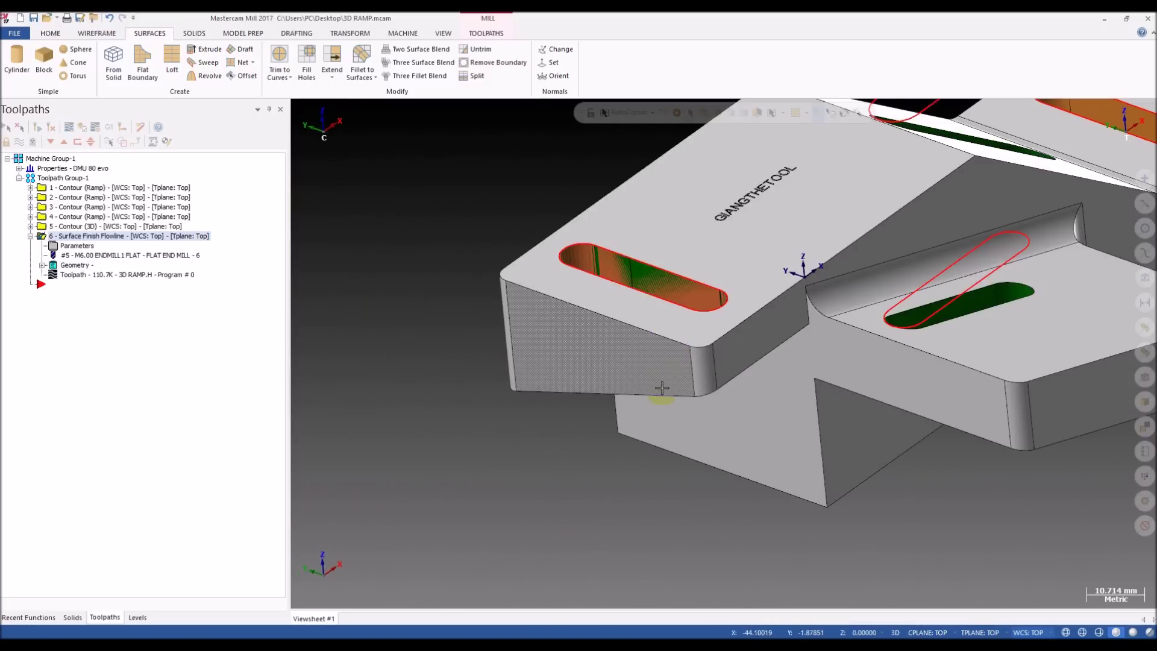
scroll(672, 250, up, 2)
mouse_move(672, 250)
middle_down()
mouse_move(589, 284)
mouse_move(594, 302)
mouse_move(671, 283)
mouse_move(537, 341)
middle_up()
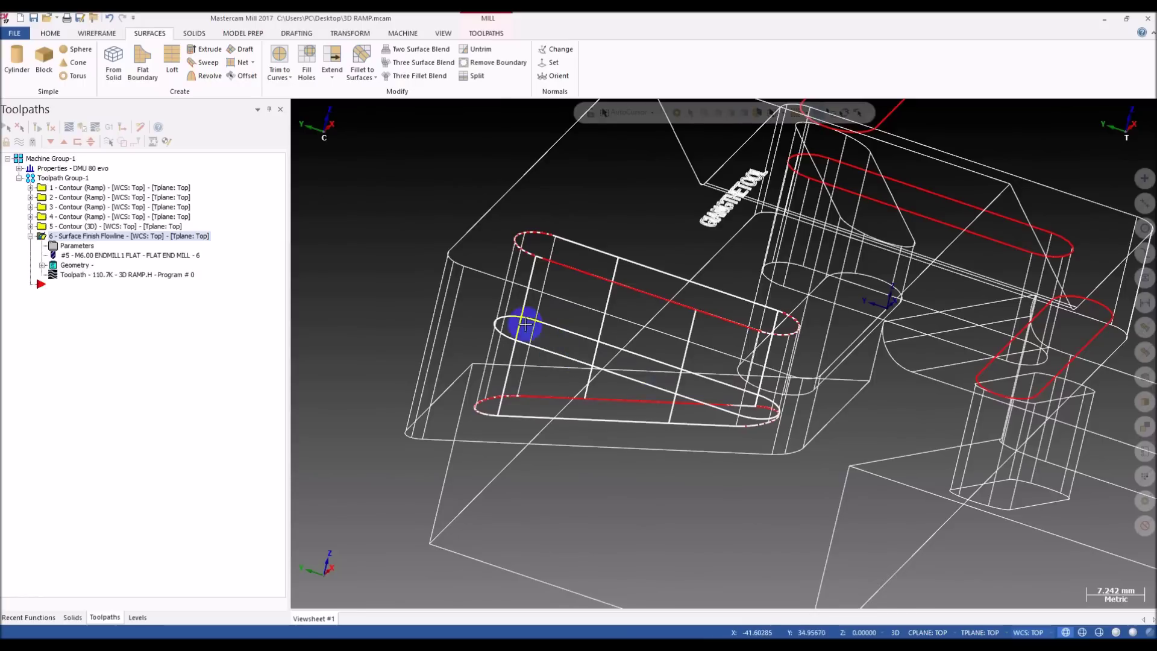
key(alt+s)
scroll(540, 337, up, 3)
middle_drag(574, 309, 540, 323)
key(alt)
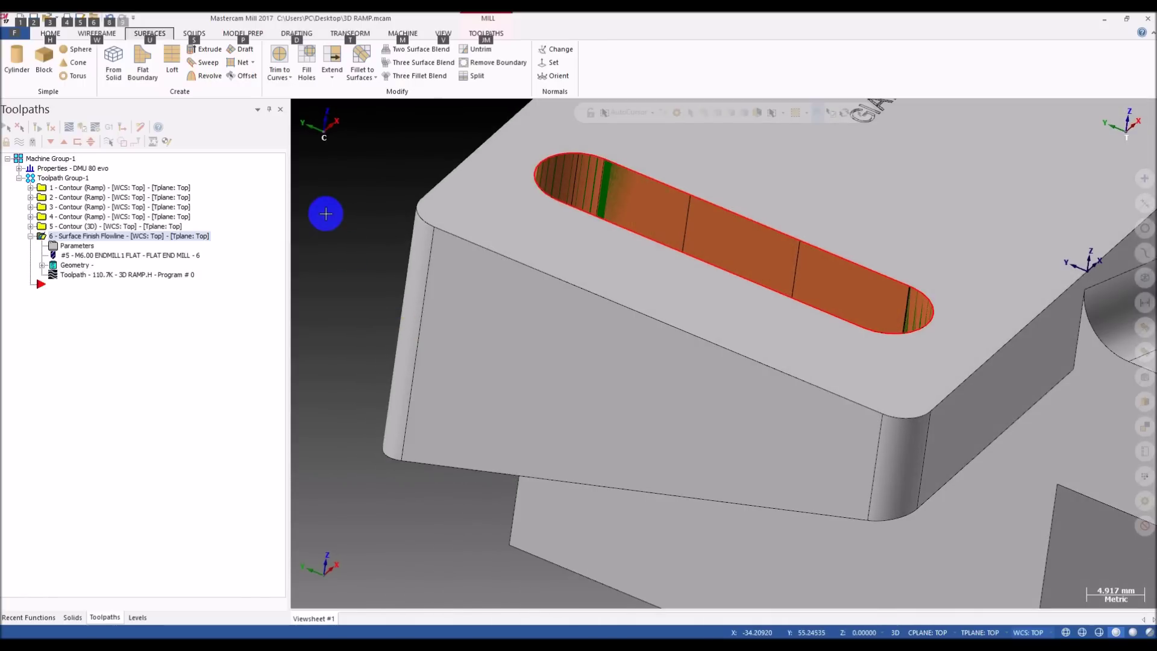
- Review the finish flowline parameters of the Surface Finish Flowline operation without changing them
scroll(330, 214, up, 1)
click(122, 263)
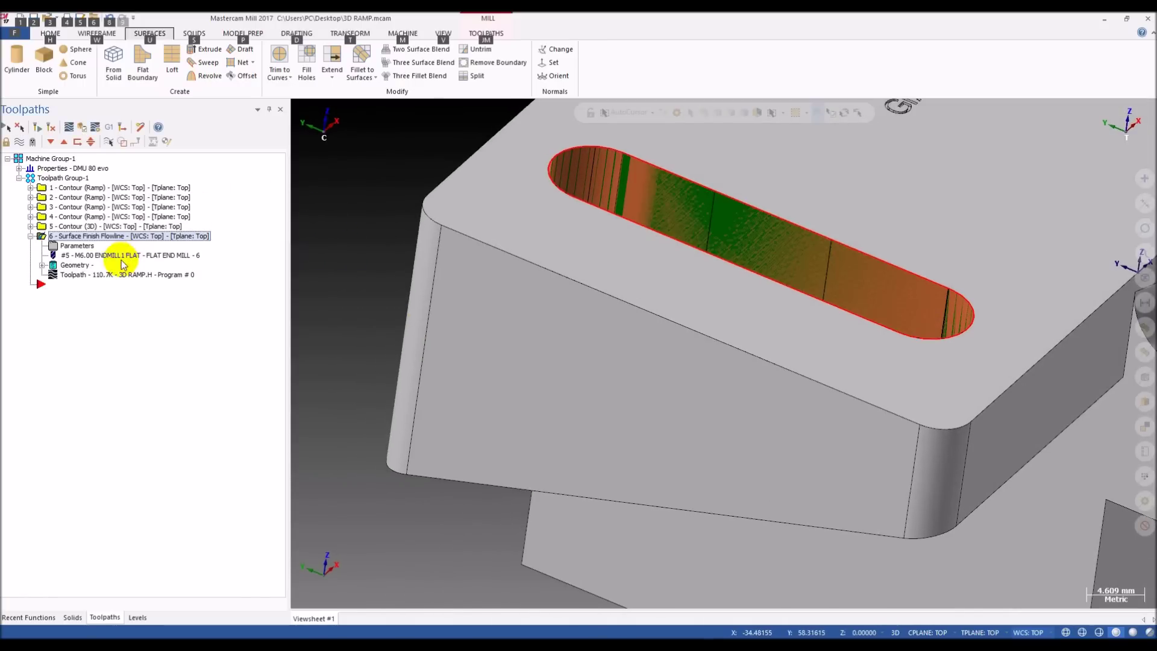
click(78, 266)
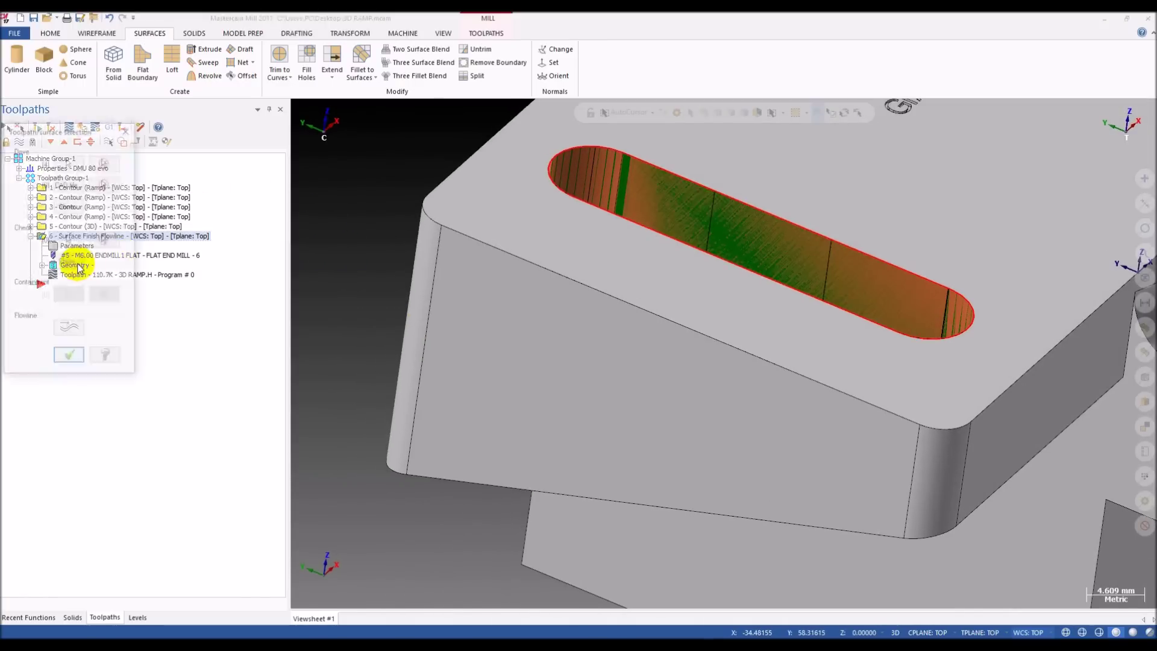
click(124, 131)
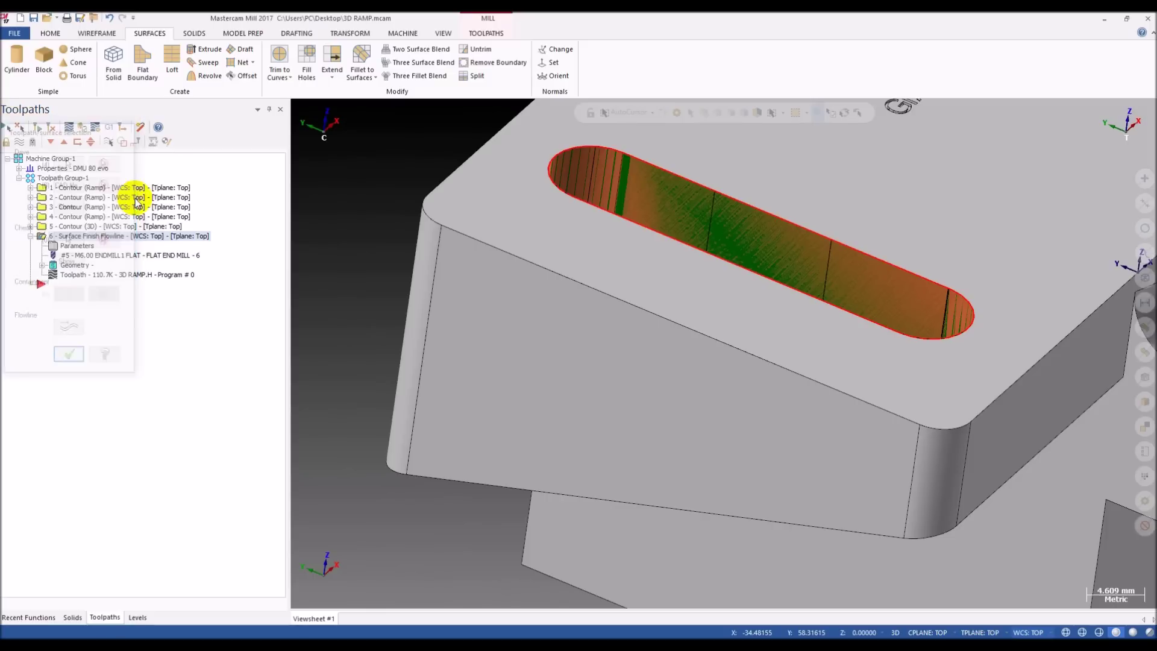
click(87, 246)
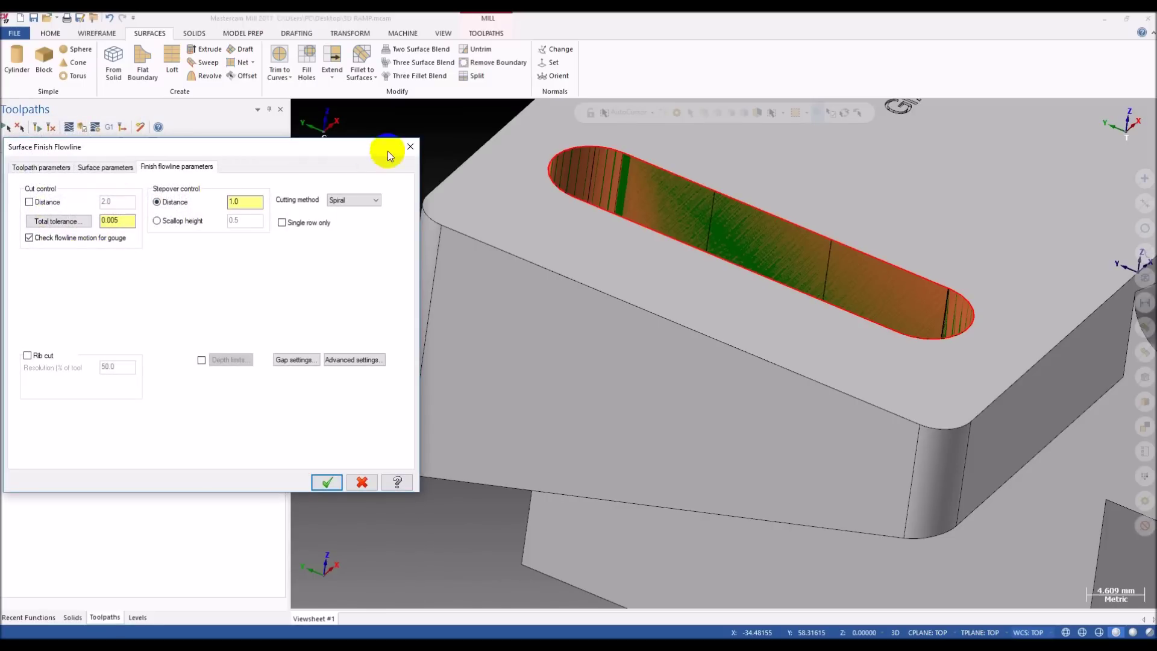
click(413, 148)
- Replace the Surface Finish Flowline drive surfaces with the slot's single trimmed swept wall surface, using the surface-only selection filter
click(67, 265)
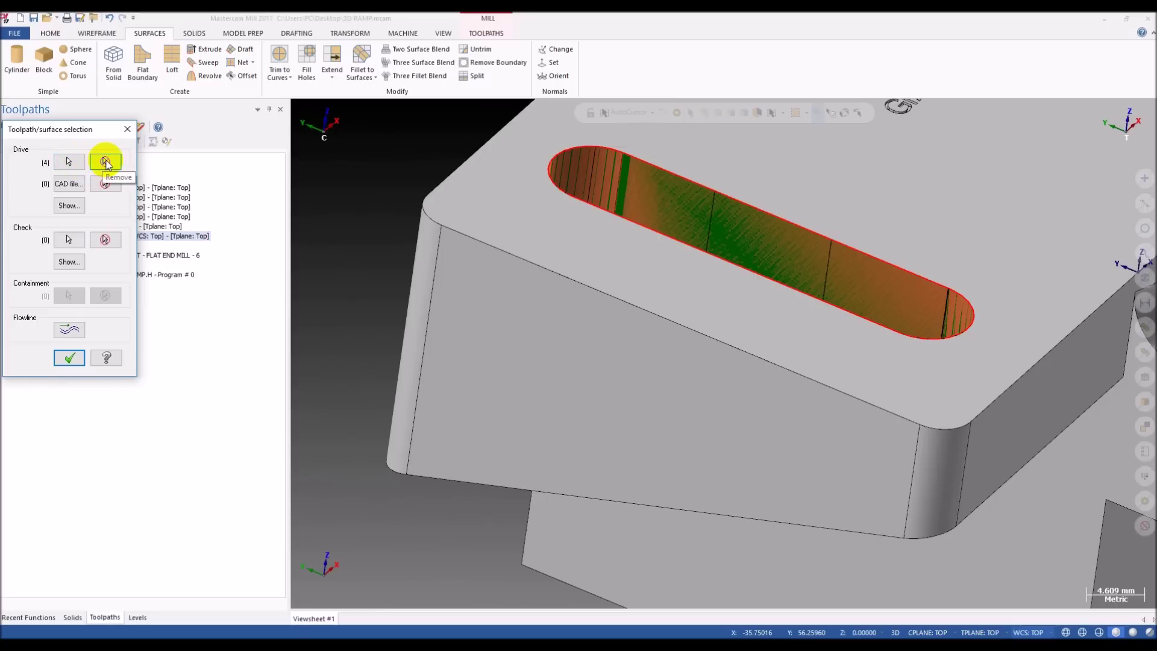
click(70, 161)
scroll(382, 330, down, 3)
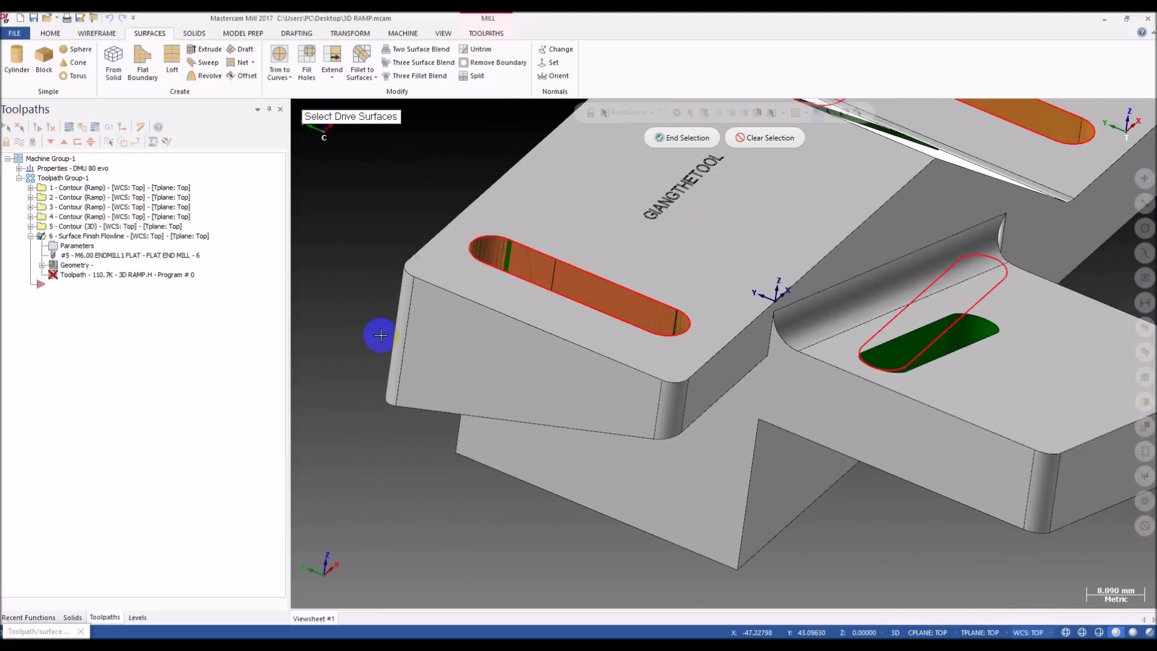
scroll(554, 294, up, 3)
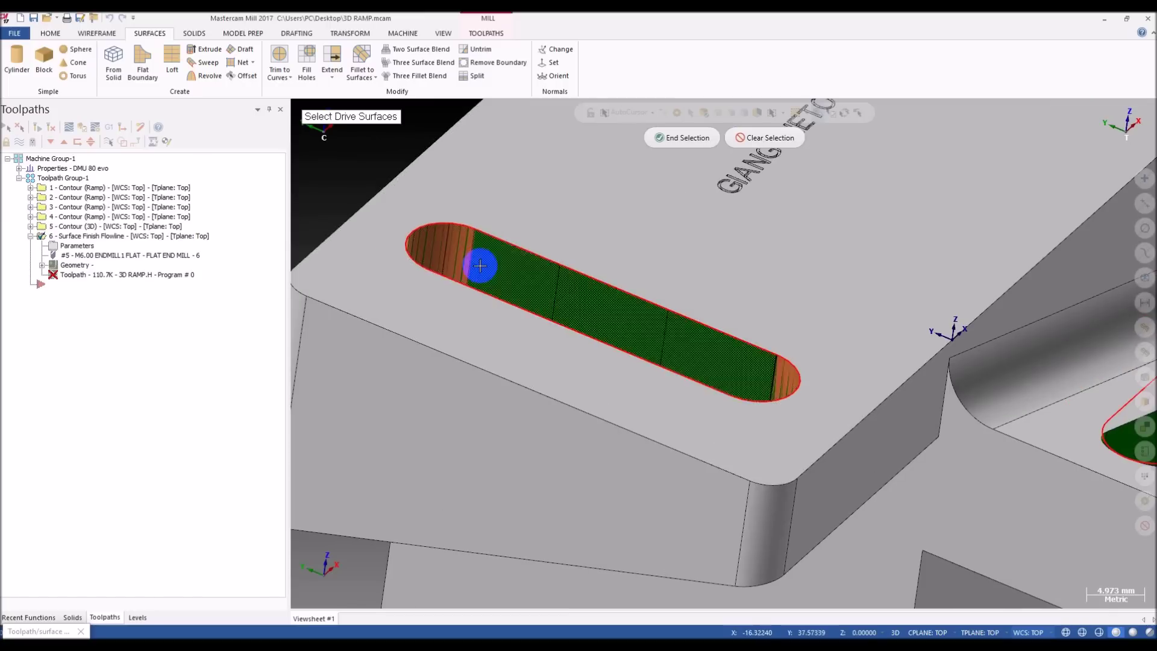
scroll(516, 279, down, 2)
middle_drag(514, 284, 537, 290)
scroll(431, 309, down, 2)
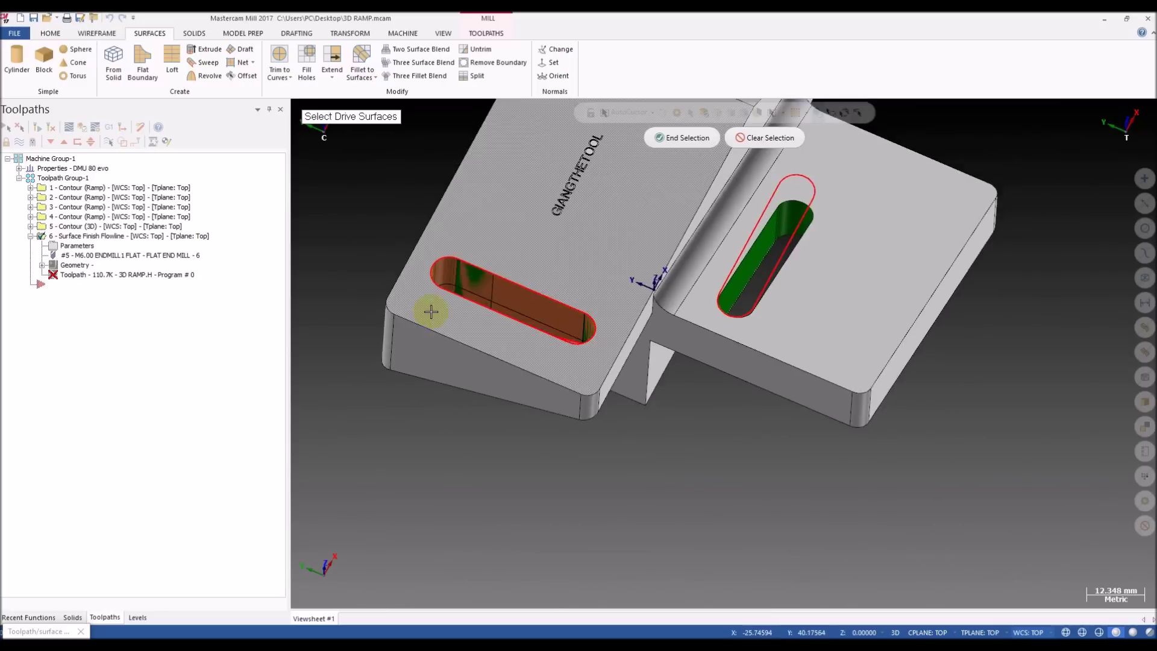
middle_drag(431, 312, 460, 250)
scroll(460, 250, up, 1)
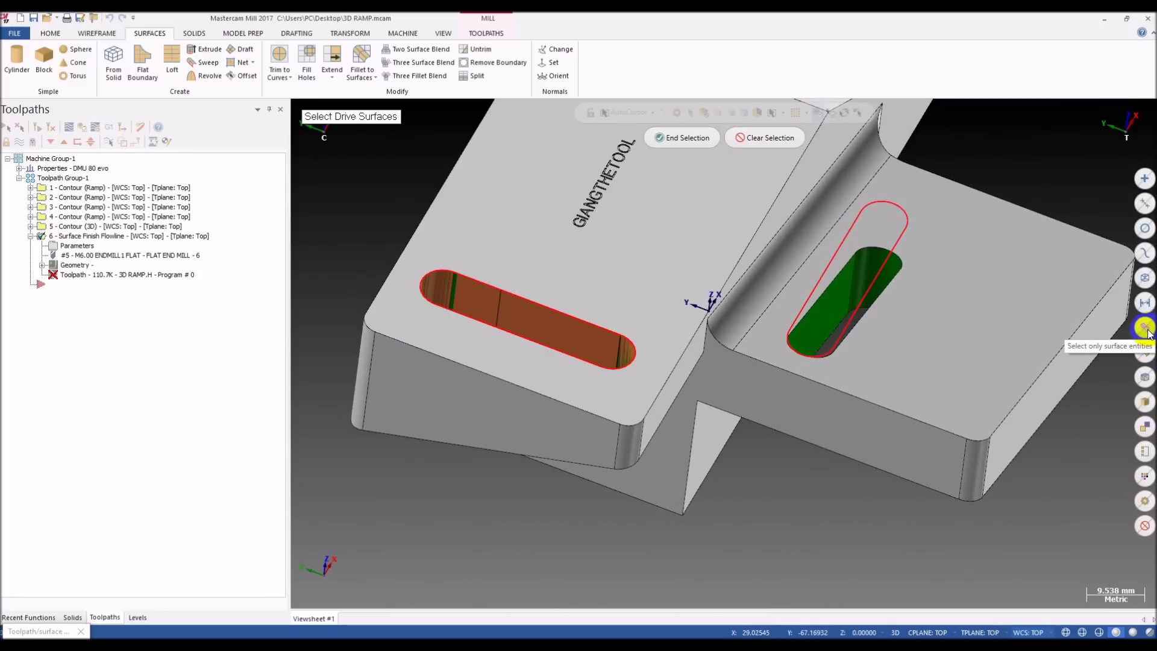
click(530, 336)
scroll(604, 307, down, 2)
click(695, 142)
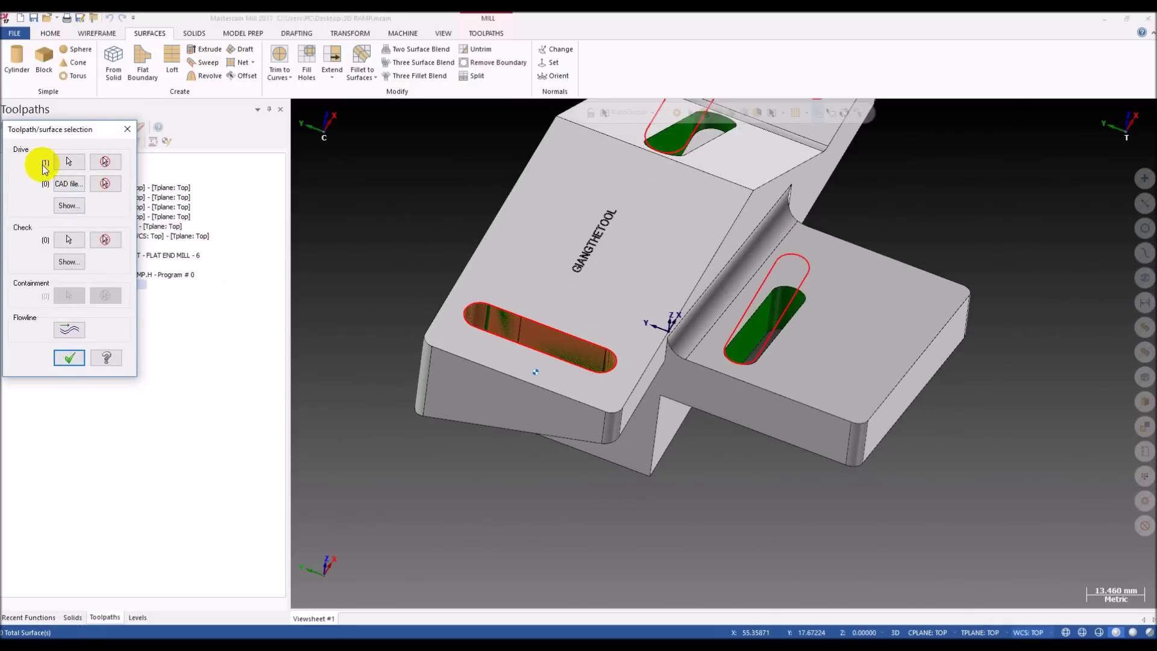
- Flip the flowline's offset to the inside of the slot and flip its step direction
click(70, 331)
scroll(555, 309, up, 3)
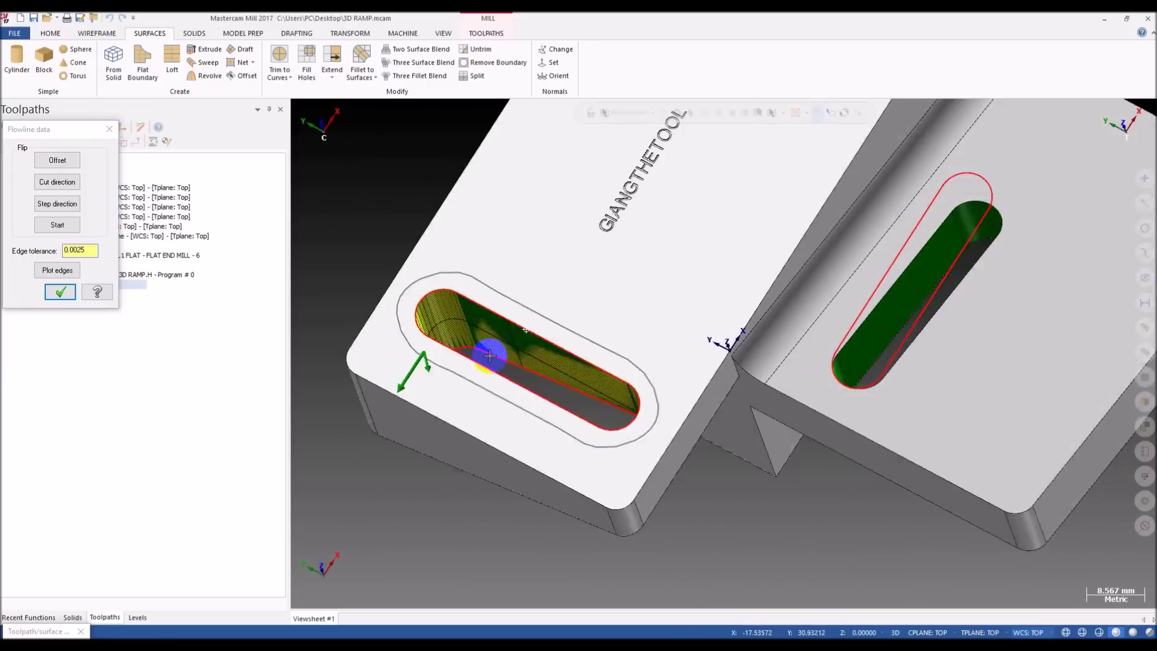
middle_drag(480, 386, 476, 313)
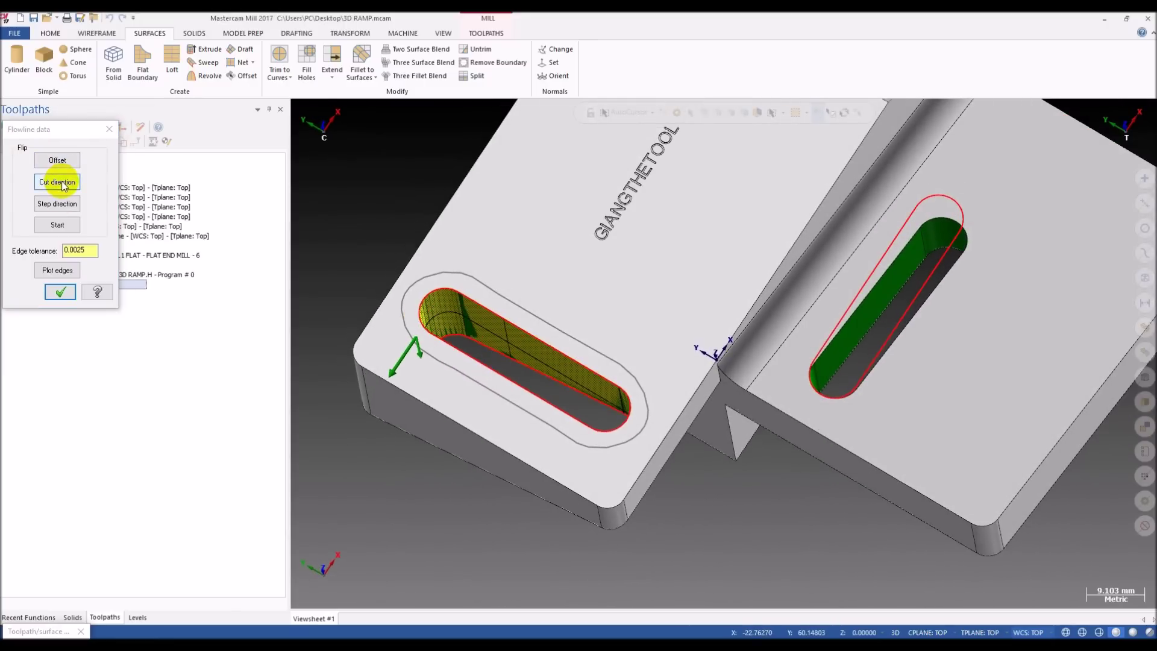
click(58, 160)
scroll(478, 353, up, 2)
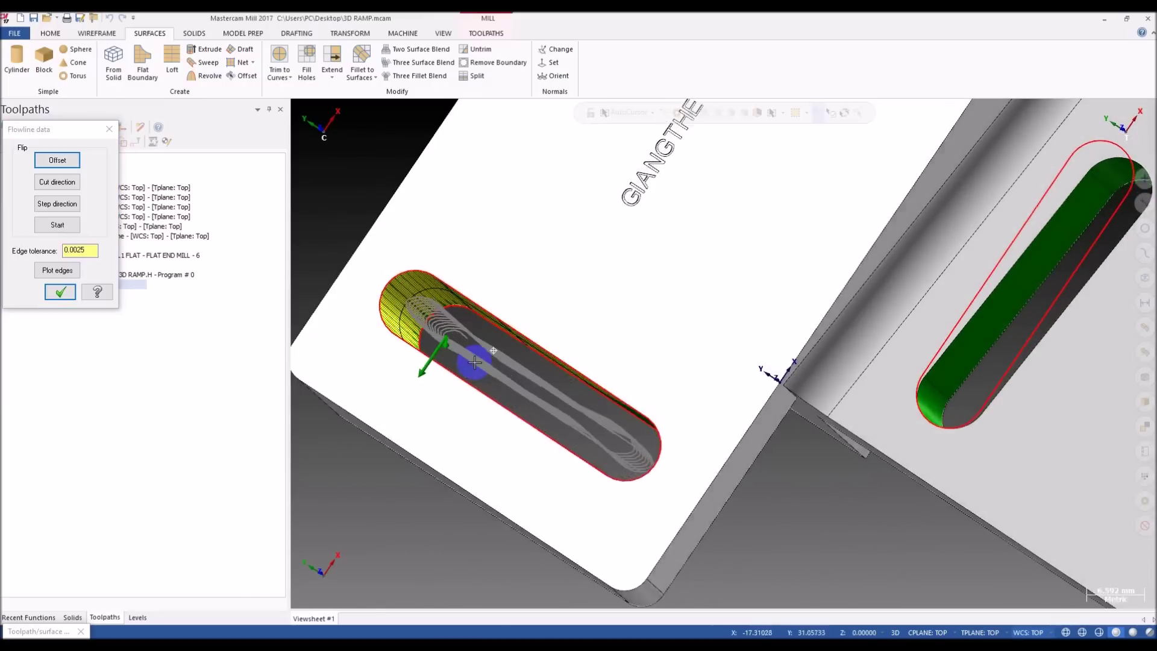
click(77, 208)
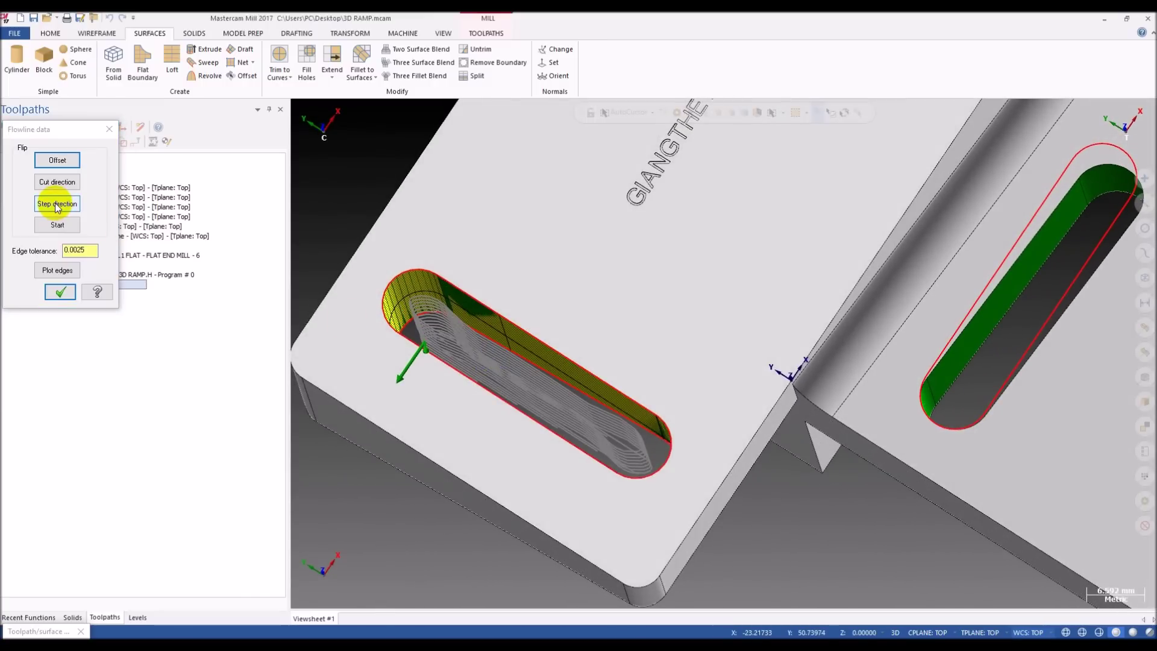
middle_drag(315, 317, 460, 338)
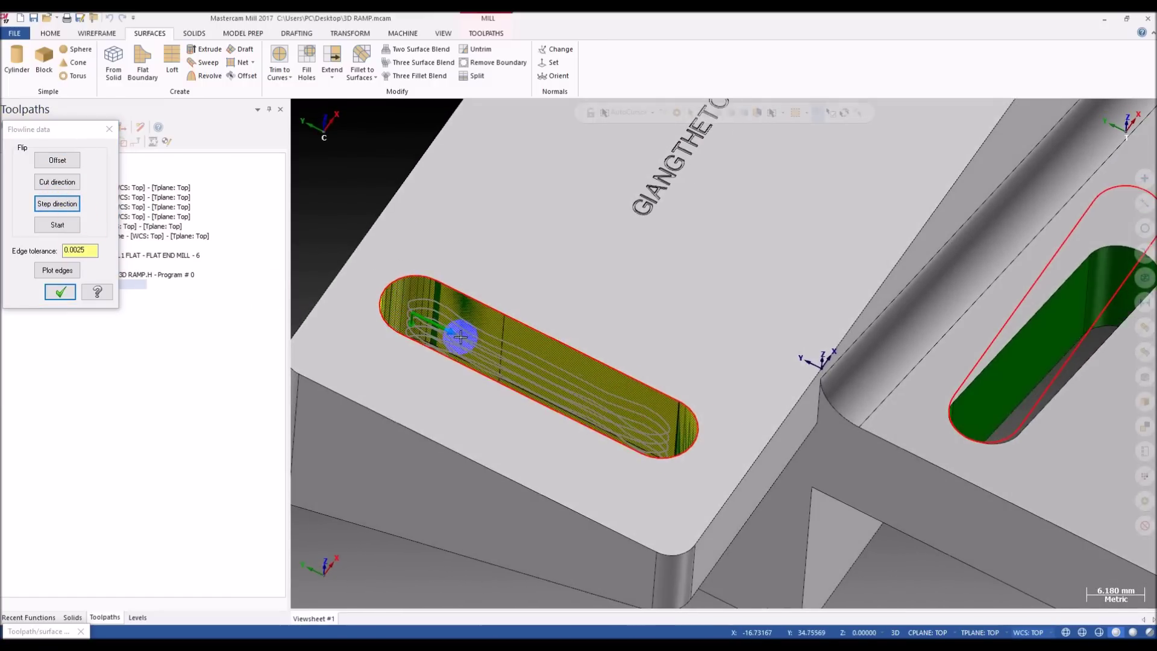
scroll(422, 316, up, 5)
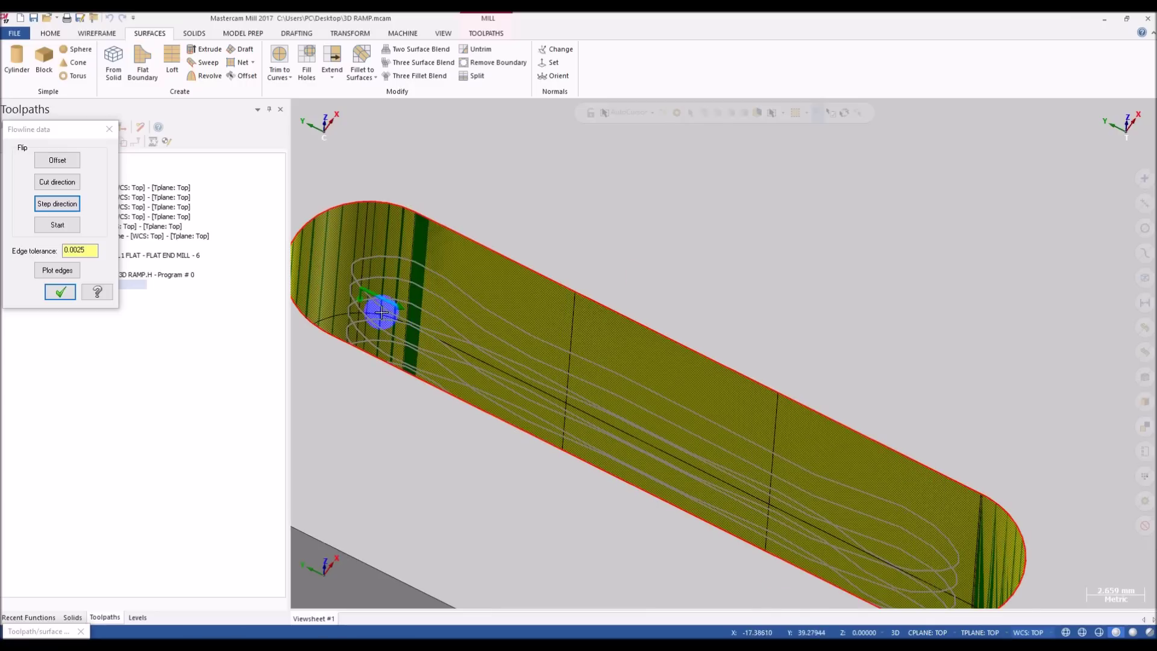
scroll(359, 289, down, 5)
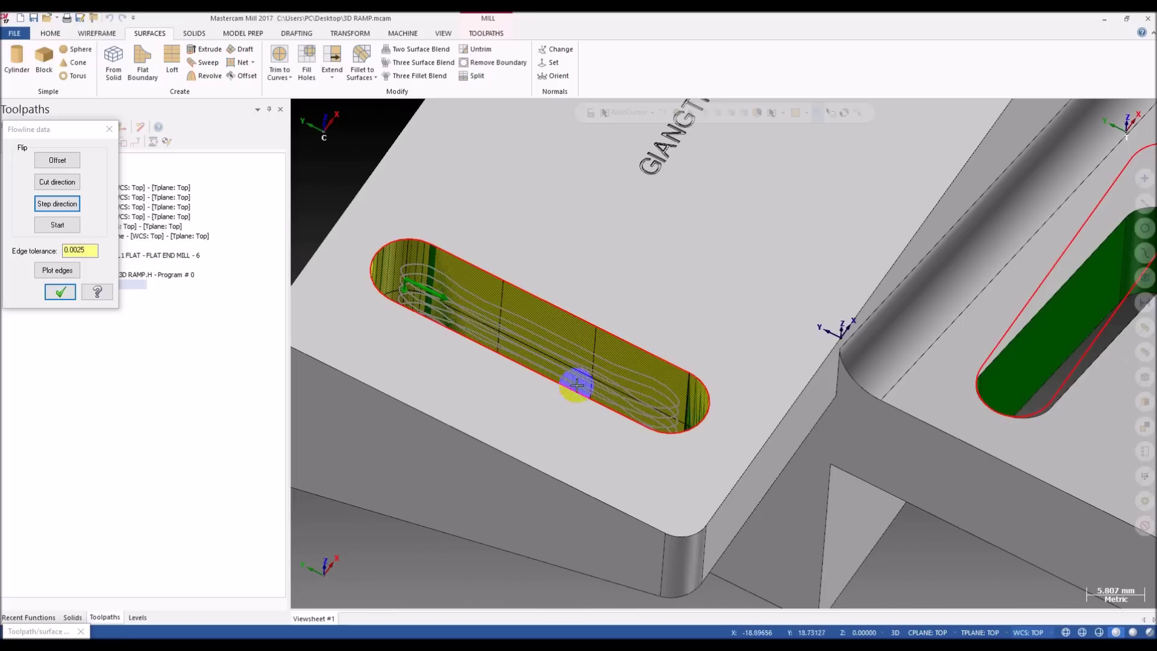
- Try flipping the flowline's start, and restore the original start
click(58, 224)
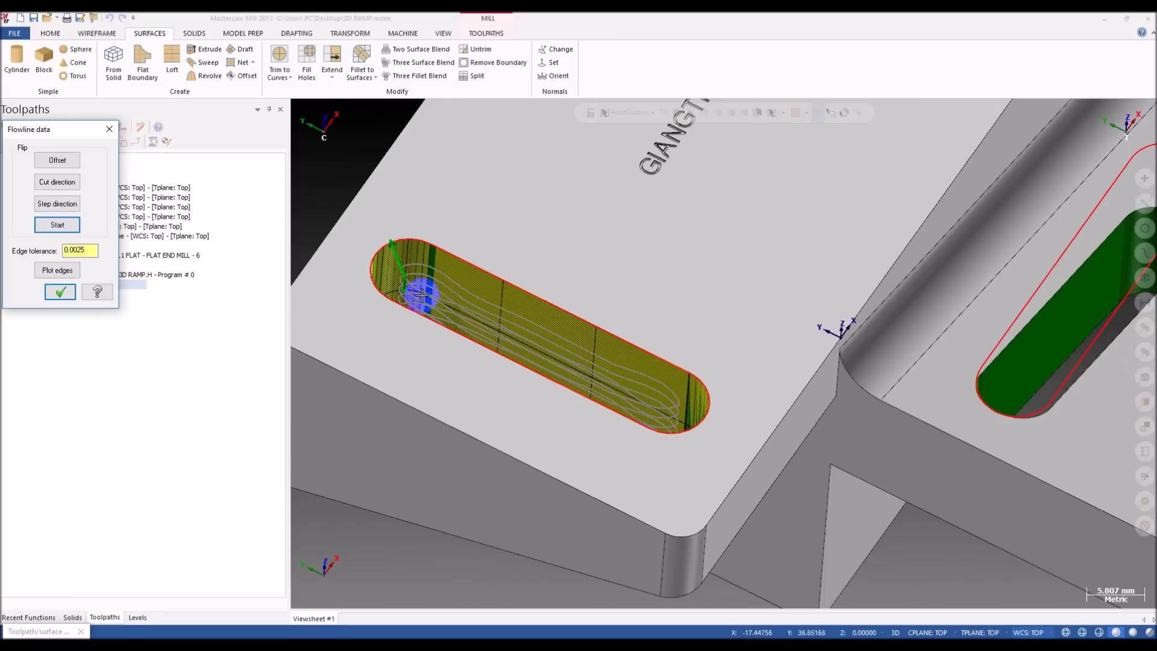
click(665, 438)
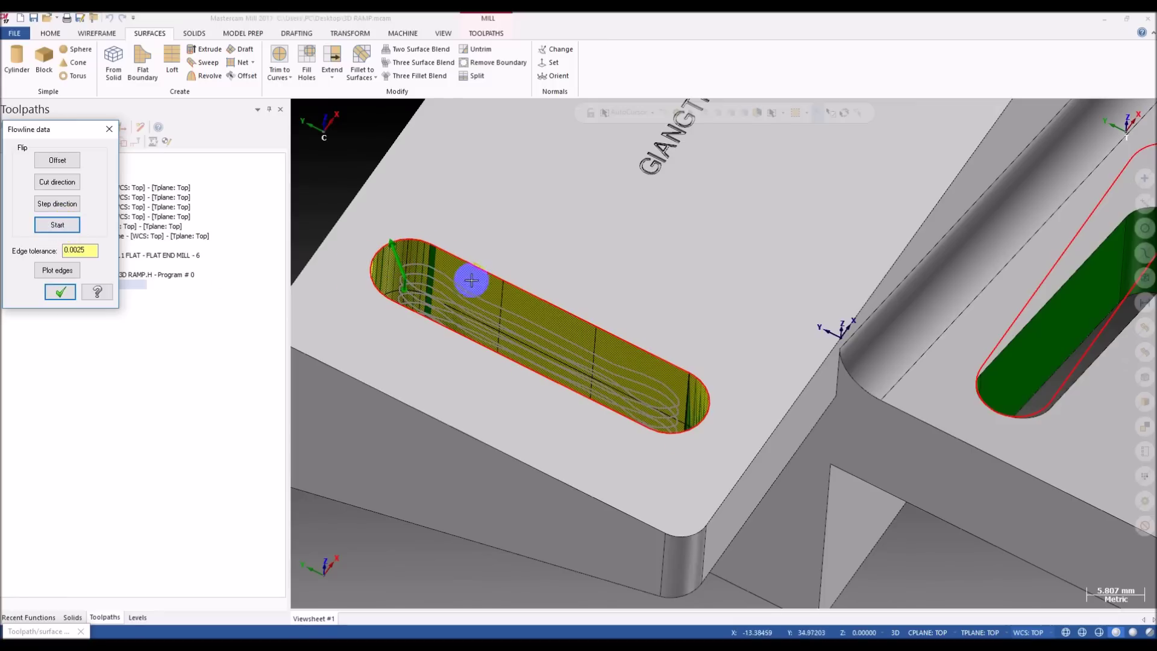
click(67, 226)
click(381, 291)
scroll(463, 310, up, 2)
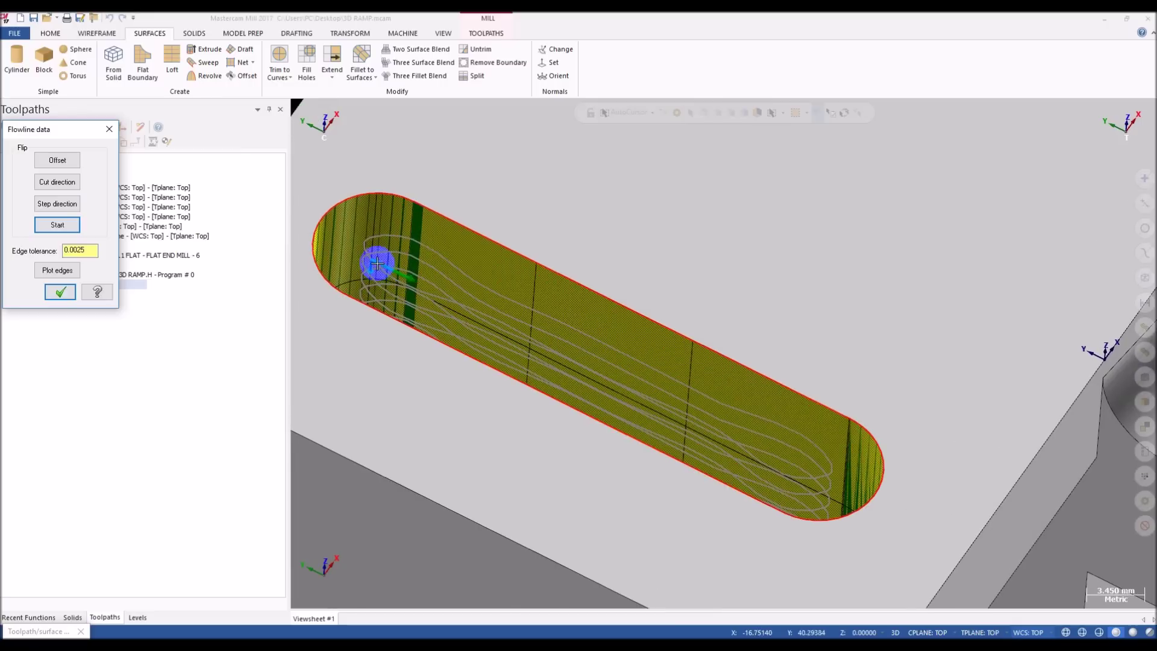
click(369, 270)
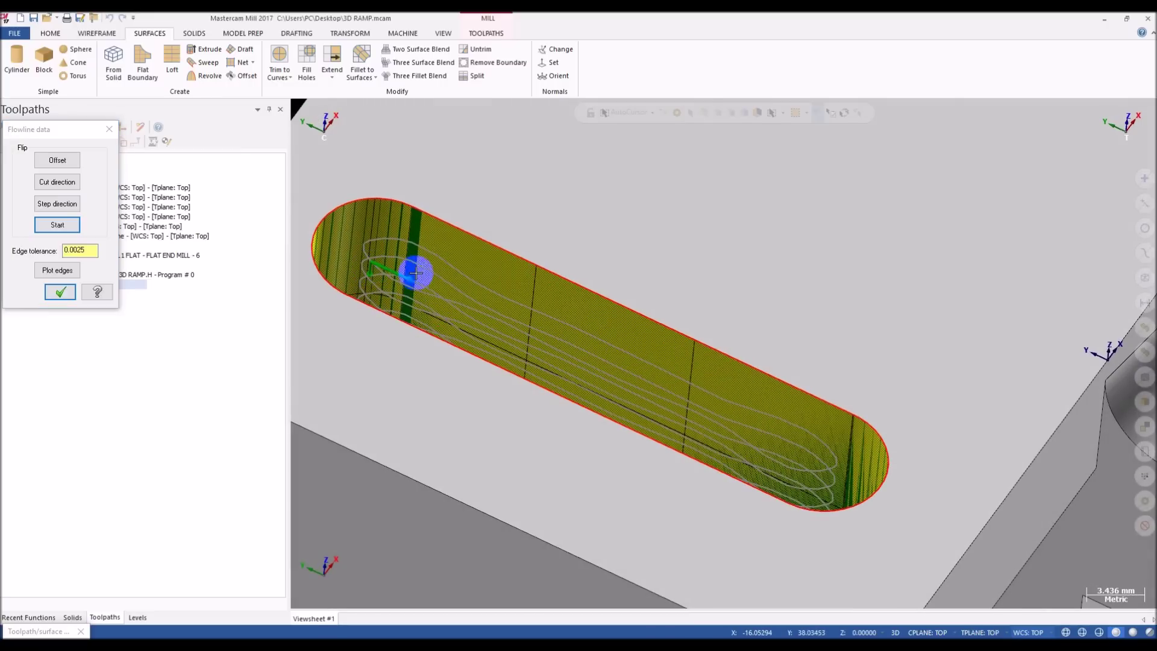
- Accept the flowline data and drive surface selection, and regenerate the Surface Finish Flowline toolpath
scroll(416, 273, down, 3)
mouse_move(413, 289)
middle_down()
mouse_move(512, 158)
mouse_move(473, 211)
mouse_move(387, 284)
mouse_move(490, 253)
mouse_move(411, 290)
middle_up()
key(alt)
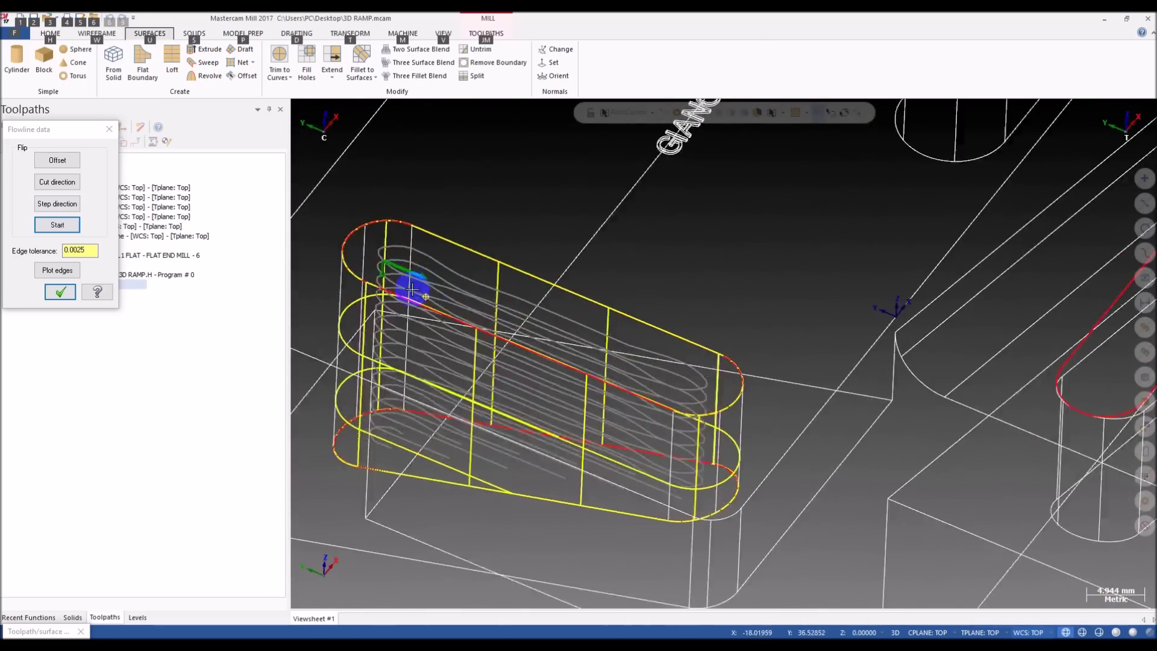
key(alt+s)
click(60, 292)
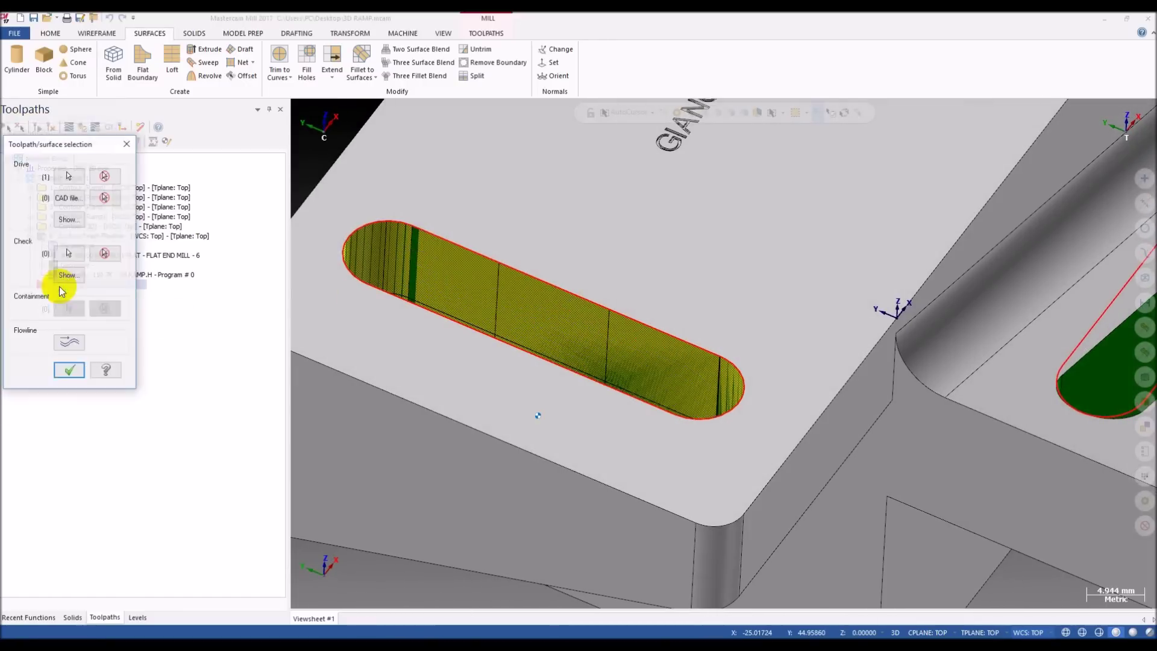
click(70, 367)
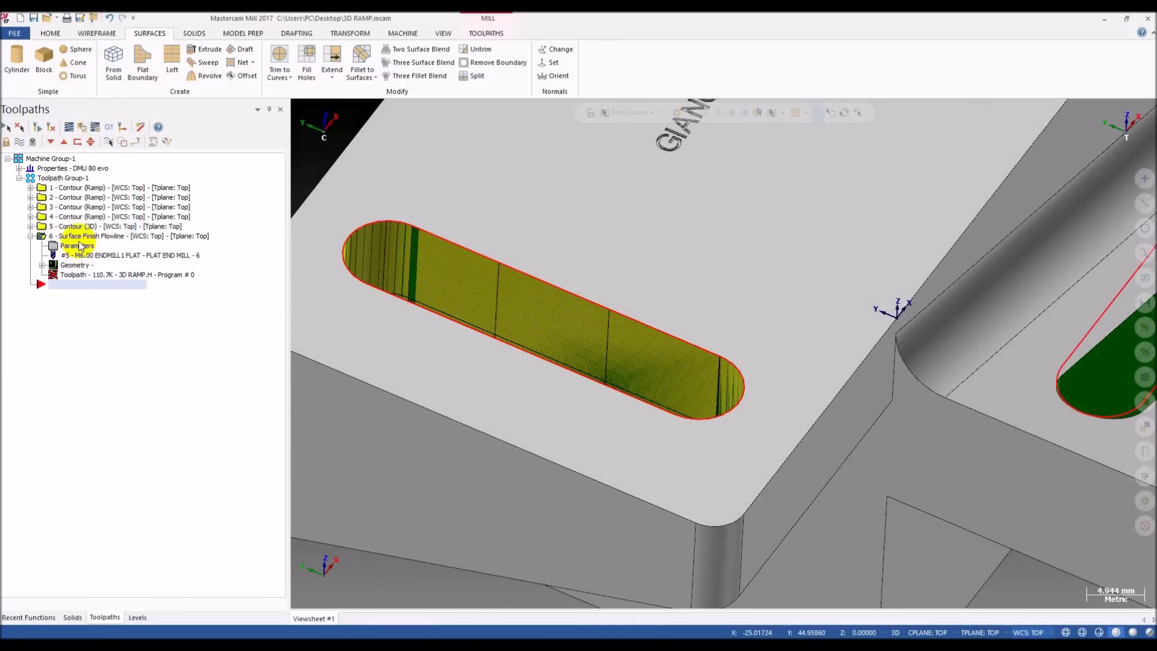
click(41, 129)
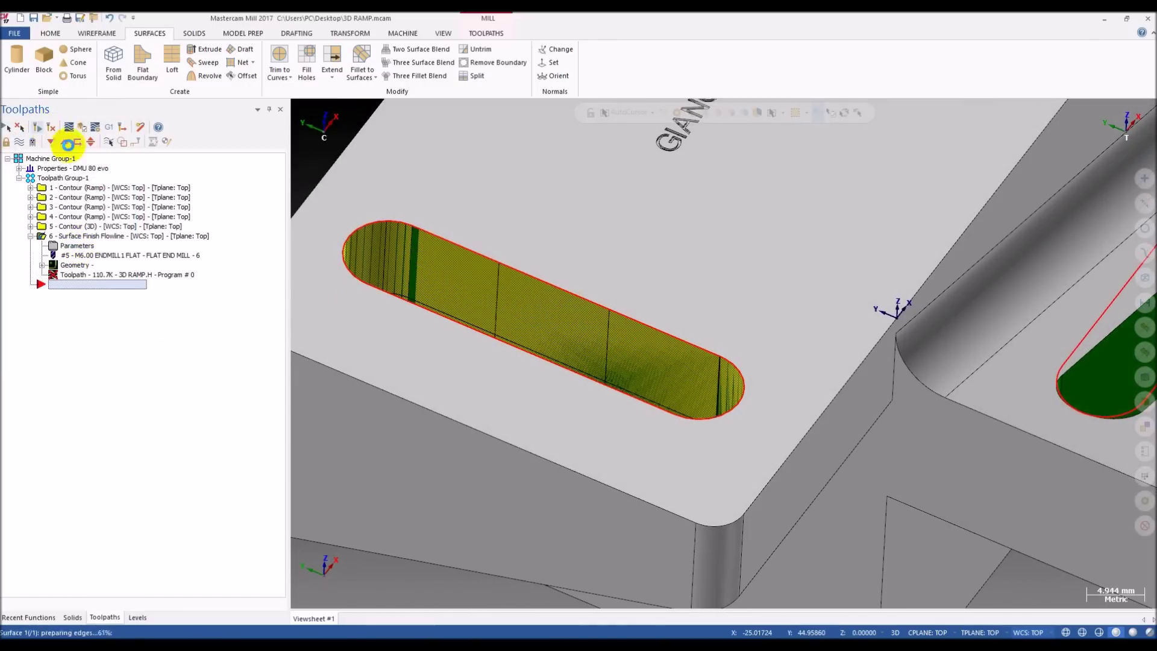
- Backplot the regenerated Surface Finish Flowline toolpath with the part in wireframe display
key(alt+s)
middle_drag(411, 302, 426, 286)
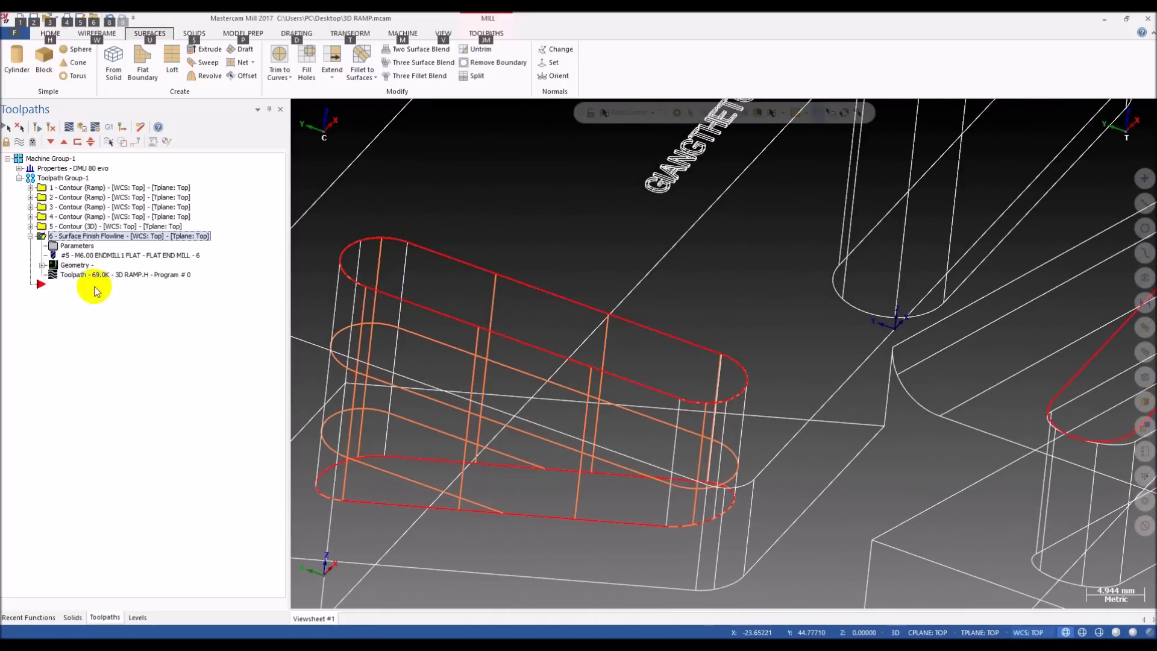
click(95, 277)
drag(481, 115, 1143, 184)
mouse_move(1077, 184)
middle_down()
mouse_move(499, 426)
mouse_move(472, 426)
mouse_move(510, 196)
mouse_move(555, 228)
mouse_move(497, 223)
middle_up()
key(Escape)
- Backplot the flowline toolpath again, examining the tool's motion in the slot up close in wireframe and shaded display
click(96, 275)
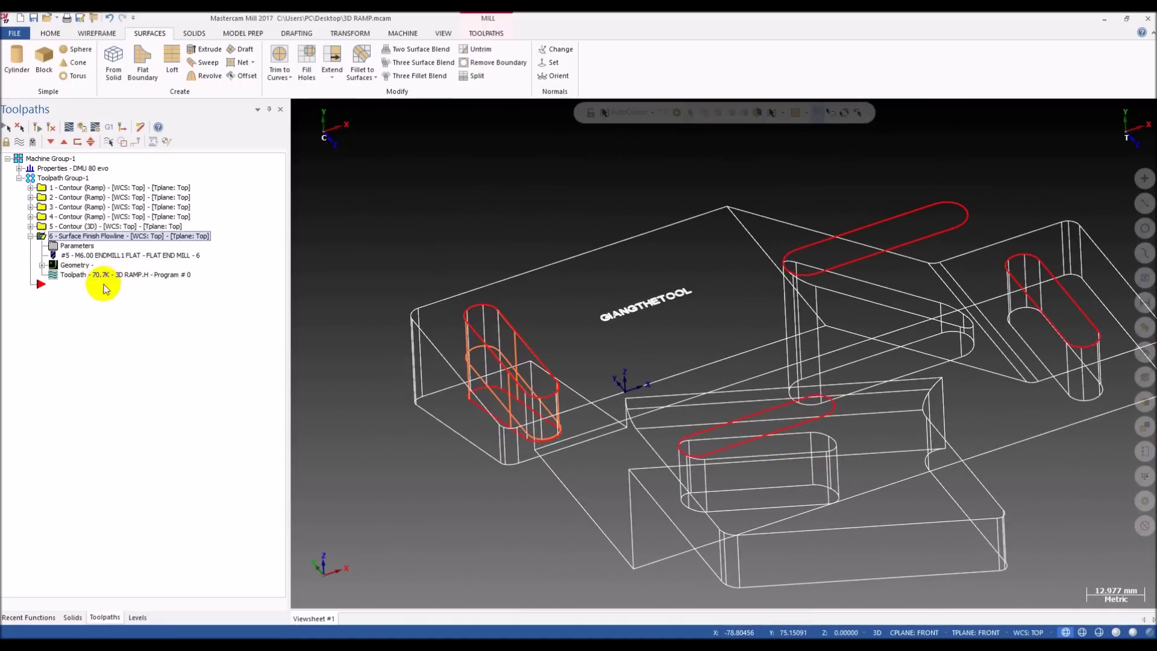
drag(480, 115, 1136, 113)
scroll(473, 414, up, 2)
middle_drag(473, 414, 610, 392)
scroll(491, 336, up, 3)
mouse_move(535, 367)
middle_down()
mouse_move(609, 392)
mouse_move(592, 433)
mouse_move(570, 440)
mouse_move(602, 406)
mouse_move(659, 397)
mouse_move(638, 377)
mouse_move(517, 388)
mouse_move(508, 354)
mouse_move(529, 331)
mouse_move(457, 279)
middle_up()
key(alt+s)
key(alt+s)
key(Escape)
key(alt+s)
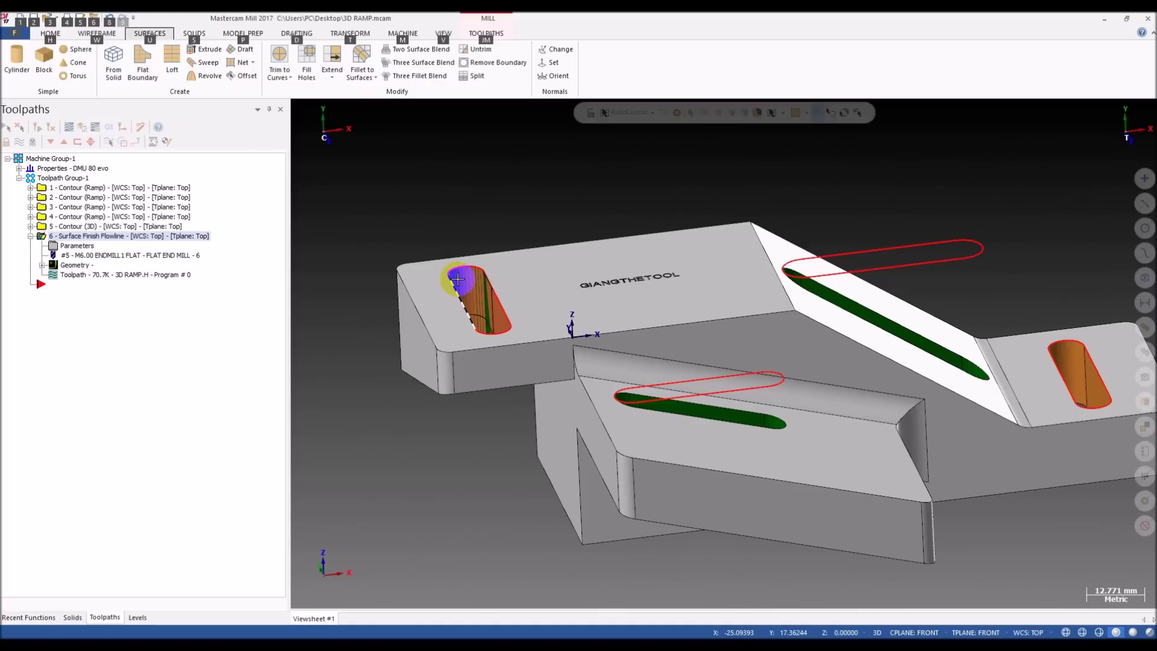
- Backplot the flowline toolpath on the shaded part and examine the tool's travel from the block's underside
scroll(457, 279, up, 3)
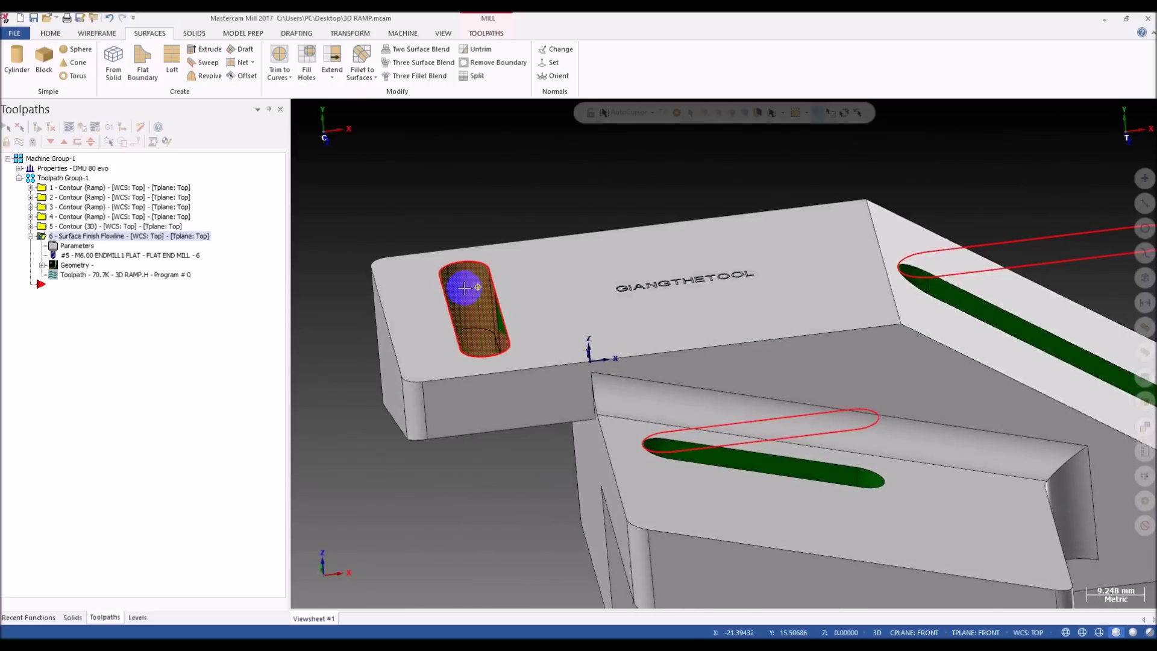
click(73, 275)
click(69, 127)
drag(481, 112, 807, 112)
mouse_move(570, 349)
middle_down()
mouse_move(445, 336)
mouse_move(486, 329)
middle_up()
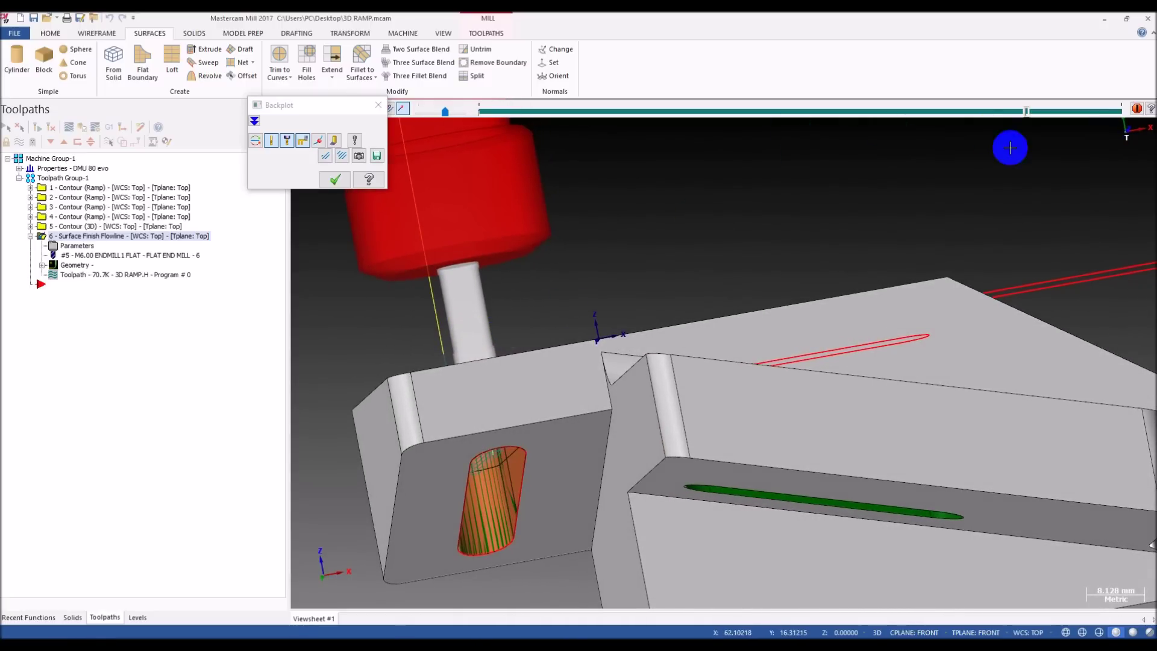
scroll(1018, 127, up, 1)
drag(1028, 116, 1143, 113)
scroll(498, 467, down, 4)
middle_drag(498, 467, 458, 519)
key(Escape)
- Draw a straight line from the far end of the slot's upper outline to a point beyond the block's near lower edge
mouse_move(476, 403)
middle_down()
mouse_move(453, 392)
mouse_move(458, 403)
middle_up()
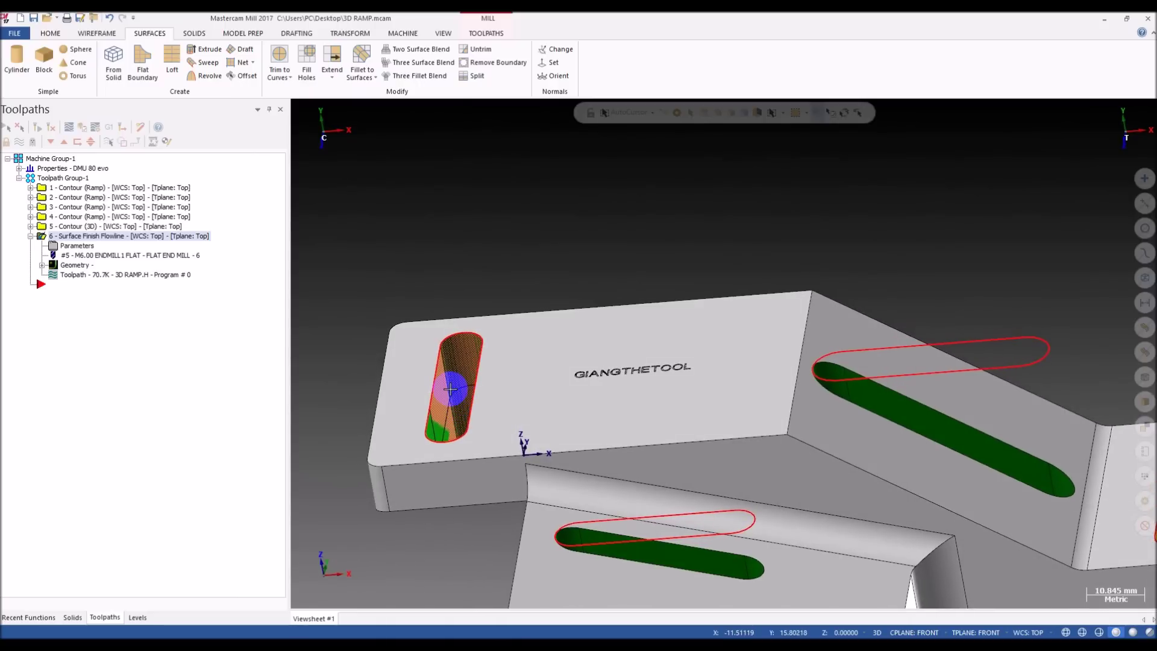
scroll(436, 396, up, 5)
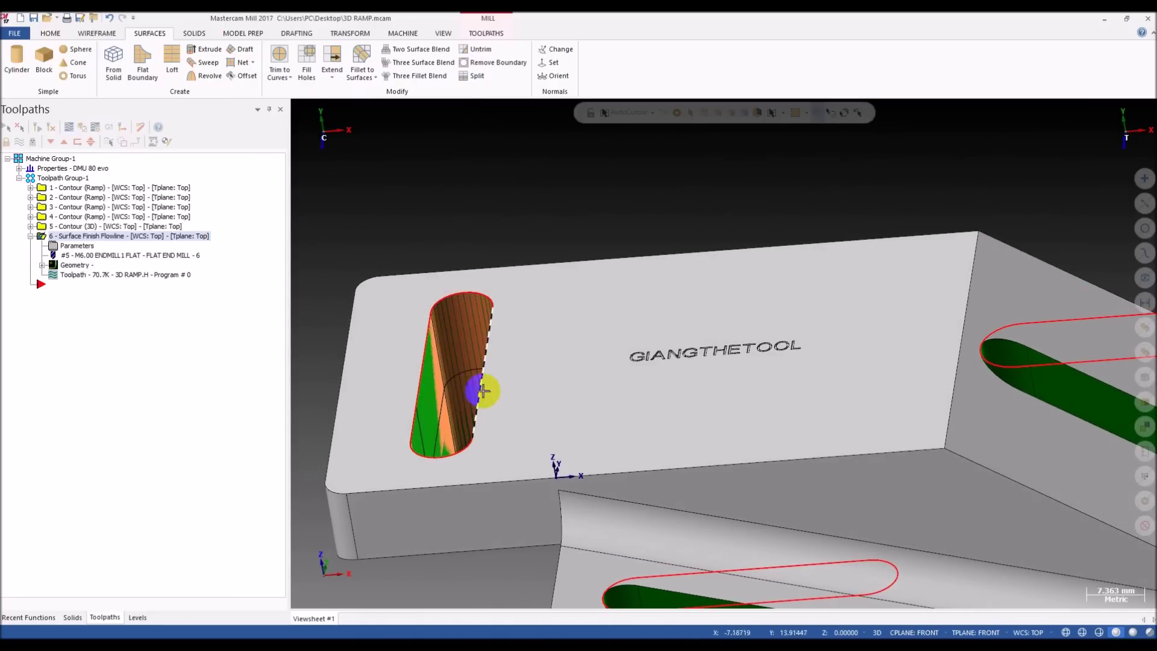
scroll(457, 358, down, 5)
key(l)
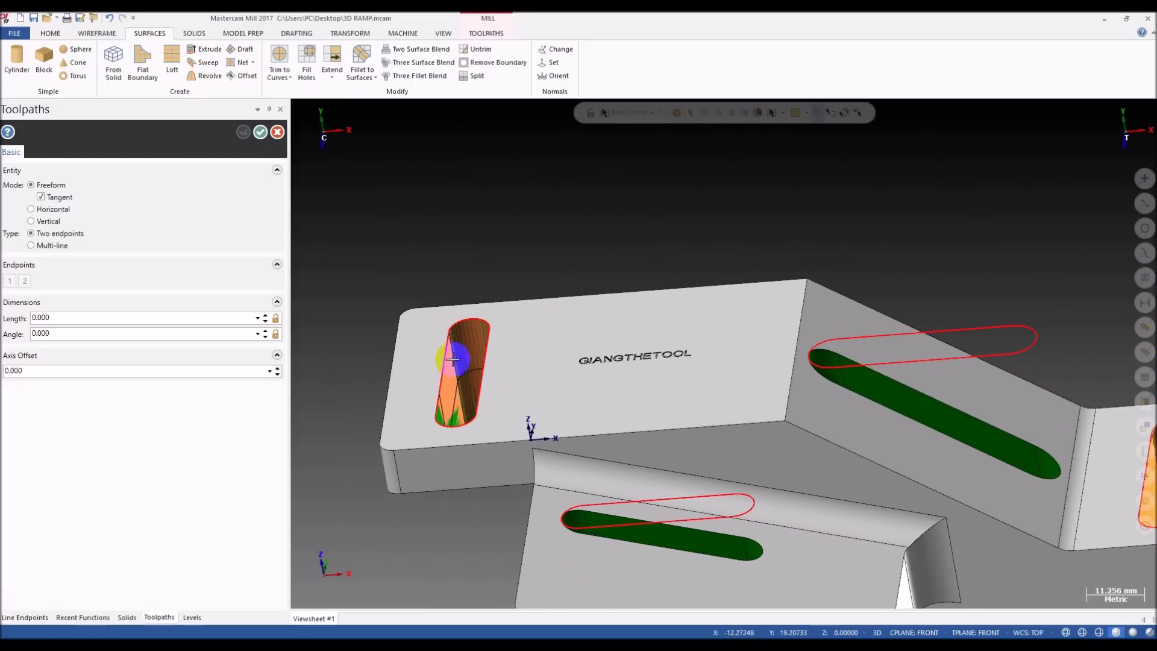
click(476, 505)
scroll(475, 505, down, 3)
key(Escape)
scroll(459, 401, up, 5)
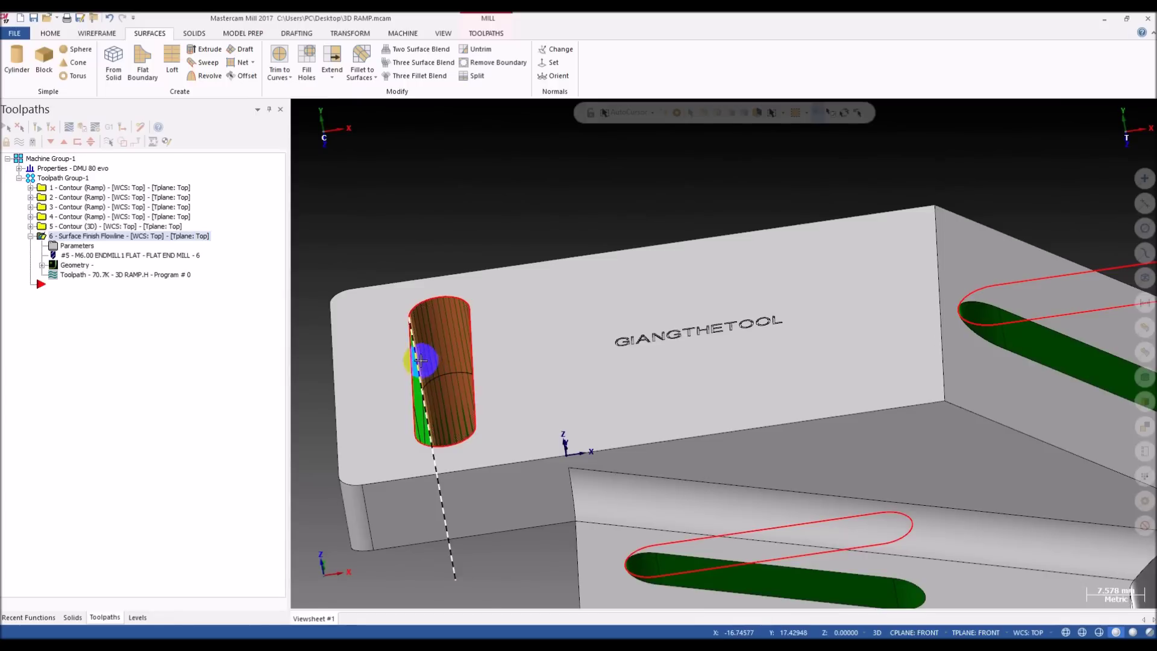
middle_drag(421, 360, 407, 353)
middle_drag(464, 383, 447, 288)
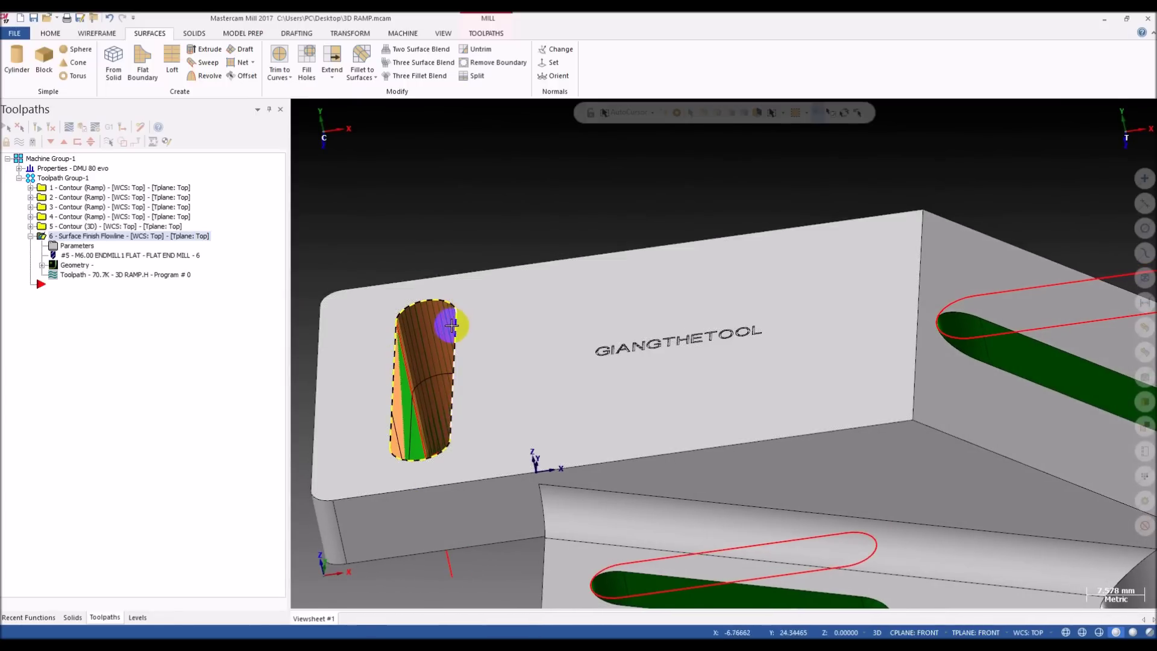
- Isolate the slot's swept surface and inspect it from several sides in wireframe and shaded display, then bring back the full part
mouse_move(400, 343)
middle_down()
mouse_move(439, 361)
mouse_move(414, 349)
mouse_move(439, 361)
mouse_move(419, 339)
middle_up()
scroll(429, 352, up, 1)
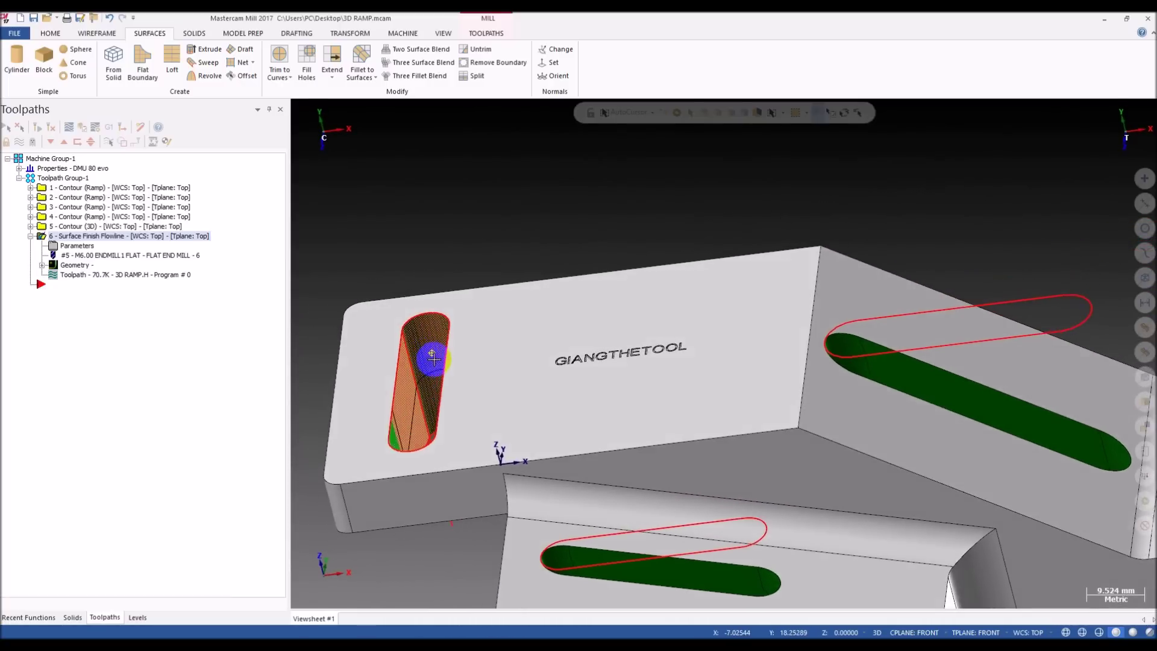
key(alt+e)
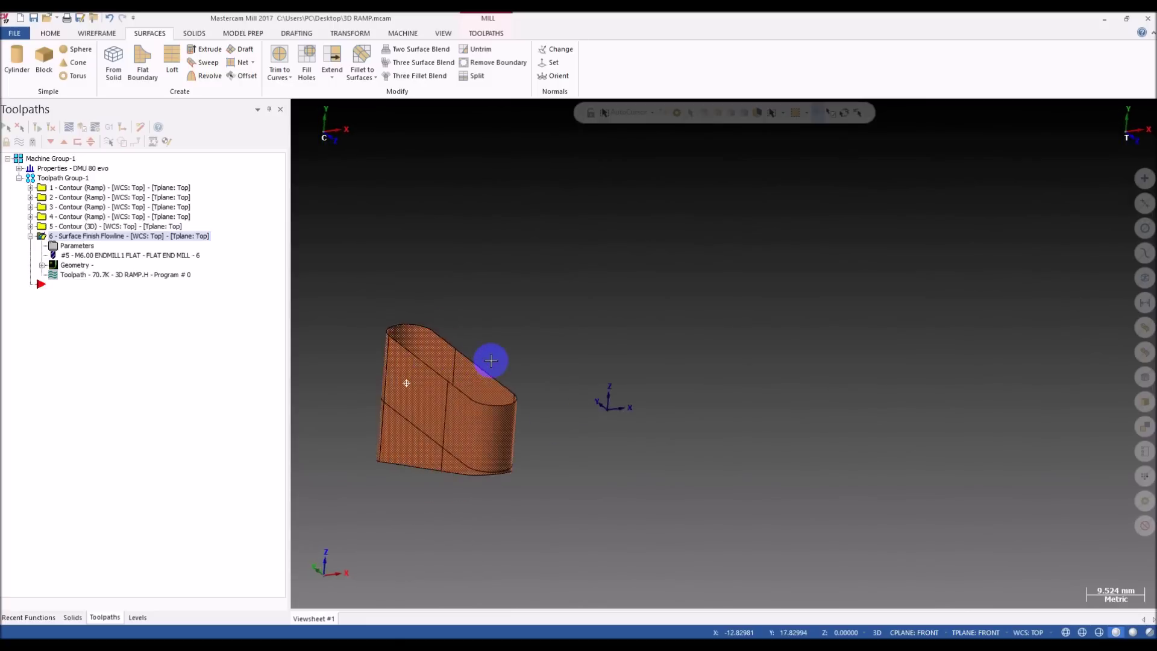
middle_drag(536, 367, 514, 376)
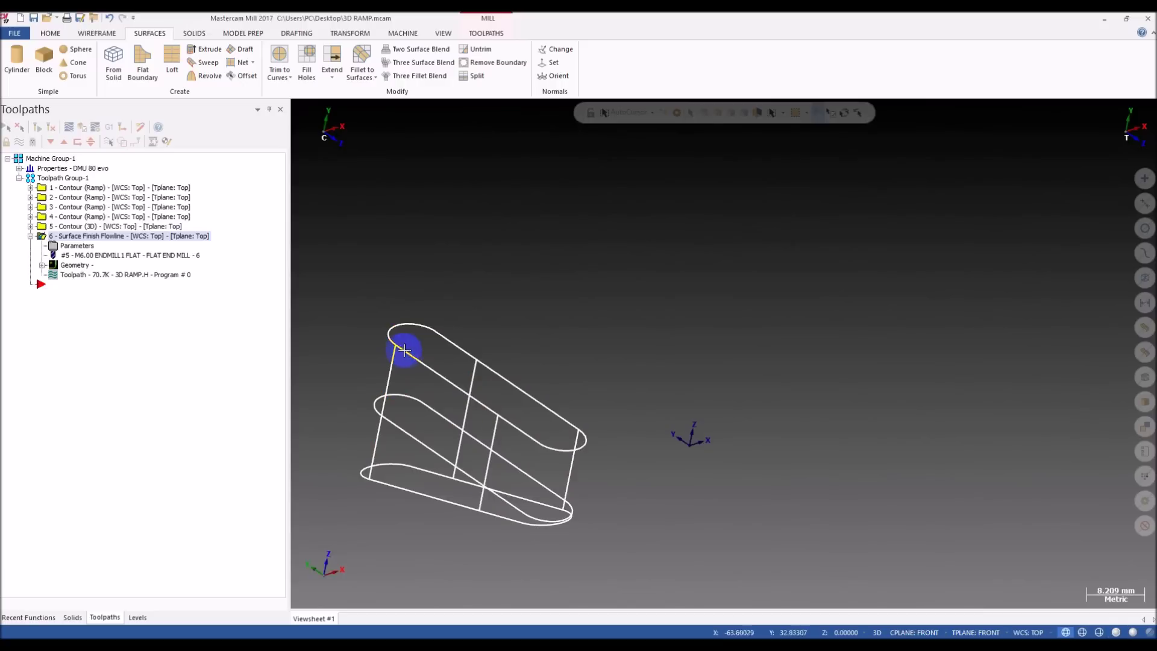
key(alt+s)
key(alt+s)
key(alt+s)
mouse_move(399, 350)
middle_down()
mouse_move(466, 339)
mouse_move(442, 356)
mouse_move(447, 375)
mouse_move(431, 355)
mouse_move(453, 364)
middle_up()
key(alt)
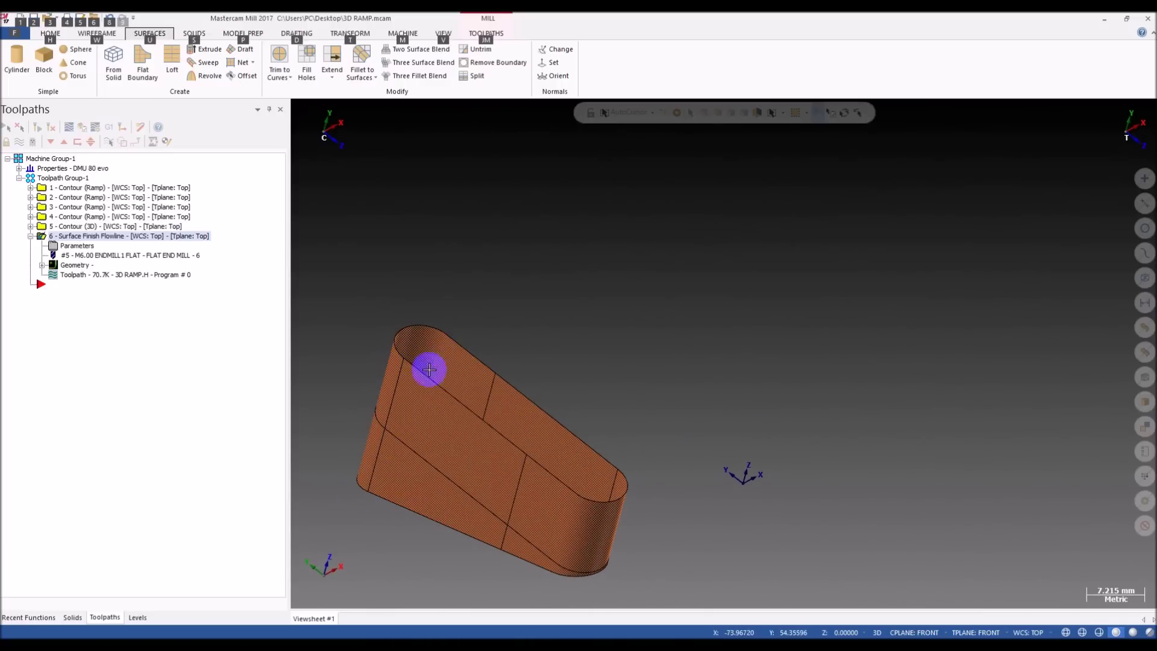
mouse_move(384, 430)
middle_down()
mouse_move(403, 390)
mouse_move(465, 421)
mouse_move(463, 410)
middle_up()
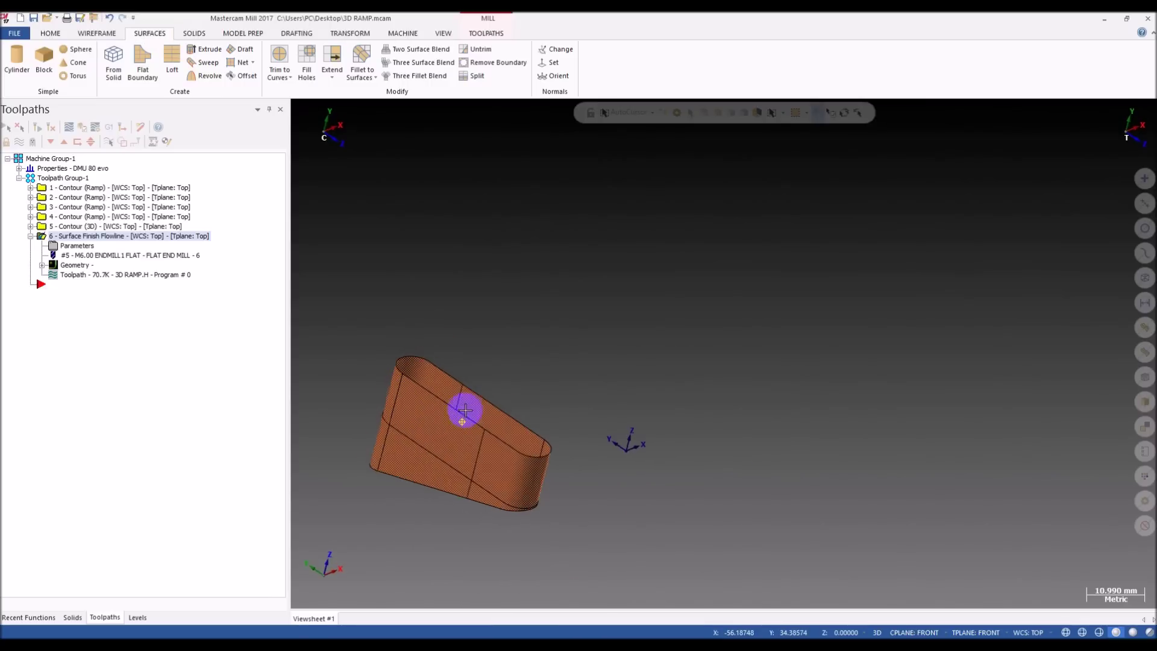
mouse_move(539, 469)
middle_down()
mouse_move(482, 447)
mouse_move(382, 456)
middle_up()
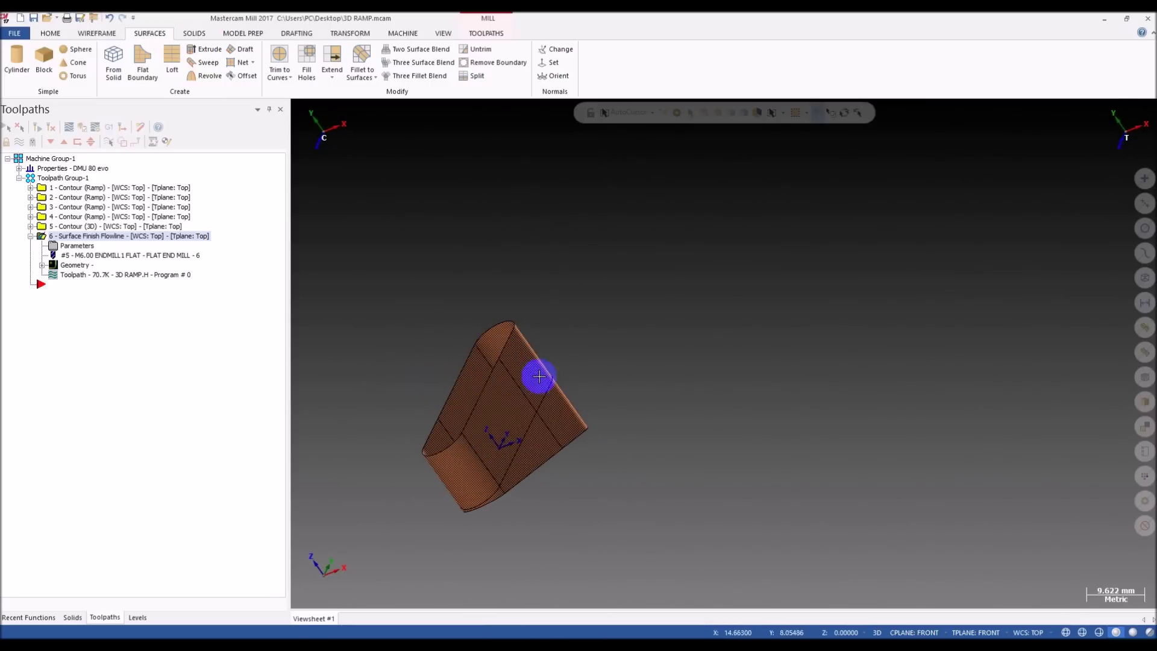
middle_drag(516, 396, 465, 333)
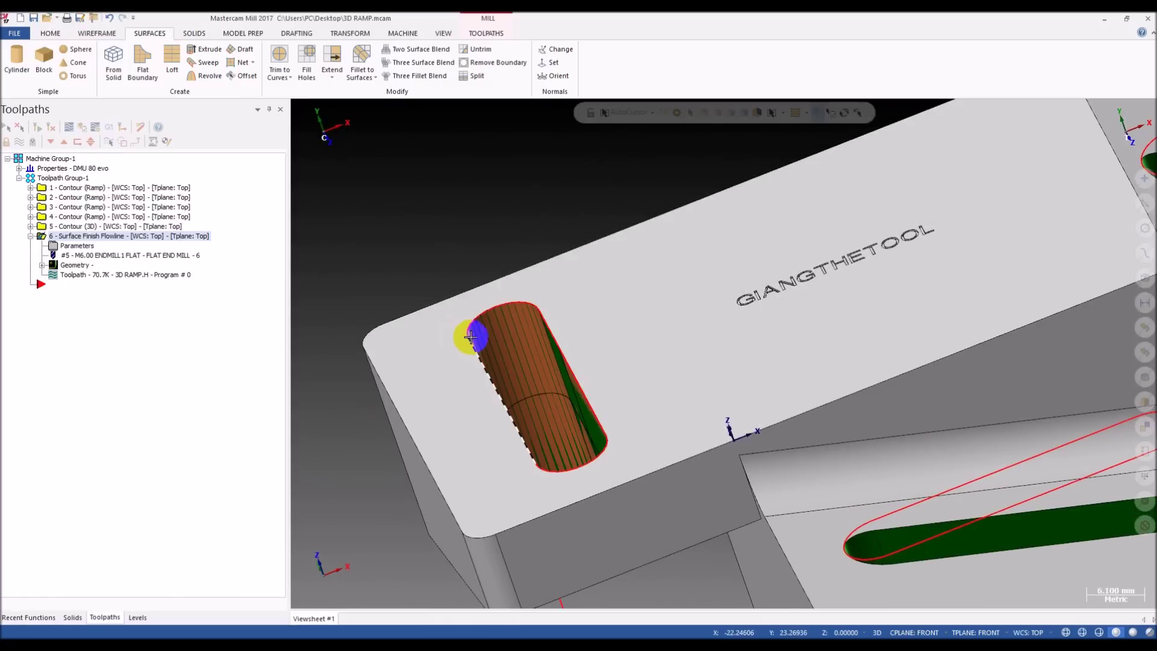
- Start a Dynamic transform of the straight line, anchoring the gnomon at the line's end on the slot's upper outline
mouse_move(550, 455)
middle_down()
mouse_move(591, 431)
mouse_move(474, 379)
mouse_move(508, 364)
mouse_move(473, 356)
mouse_move(548, 348)
mouse_move(519, 331)
mouse_move(490, 352)
mouse_move(500, 348)
middle_up()
scroll(500, 348, up, 2)
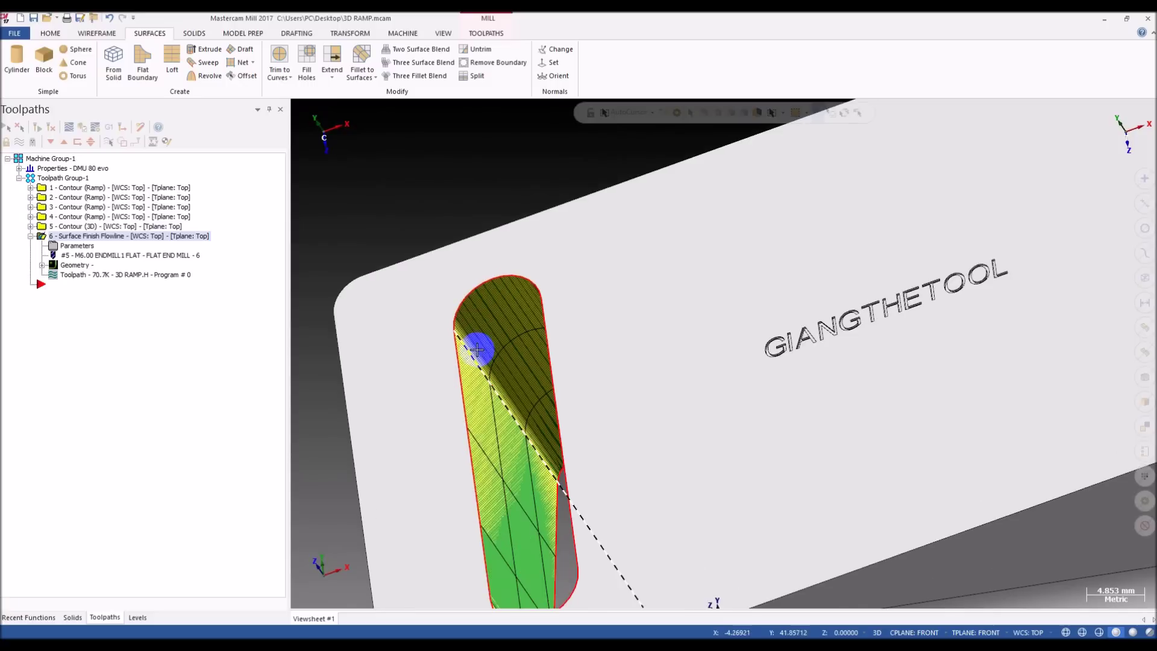
scroll(462, 344, up, 2)
scroll(461, 345, down, 3)
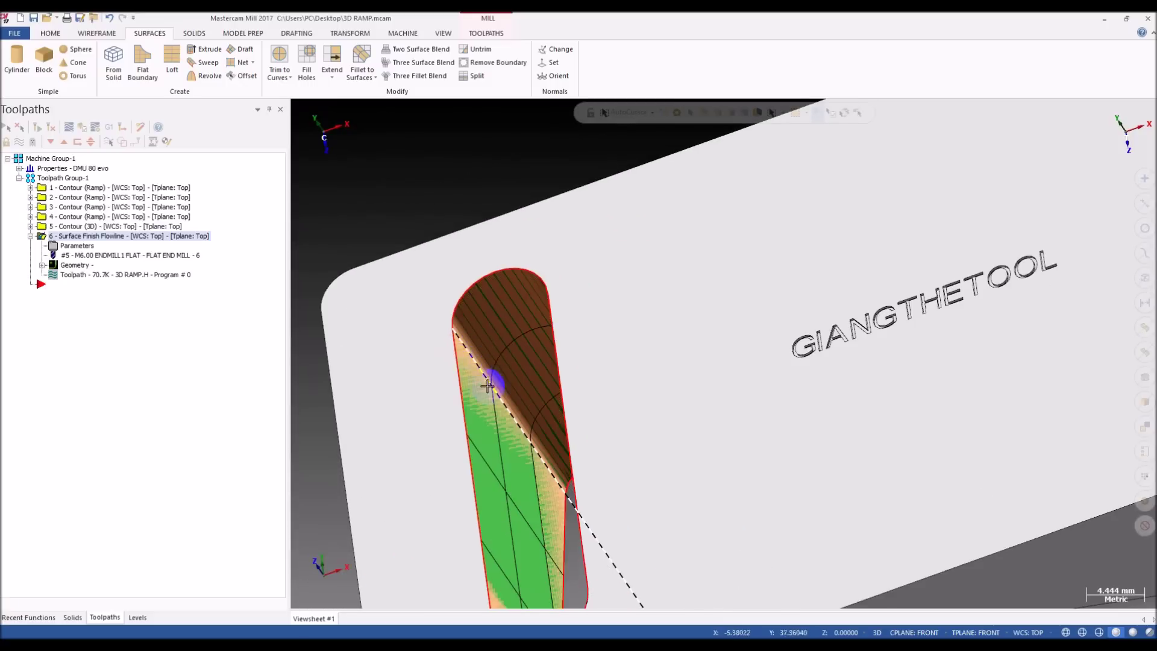
scroll(493, 358, down, 3)
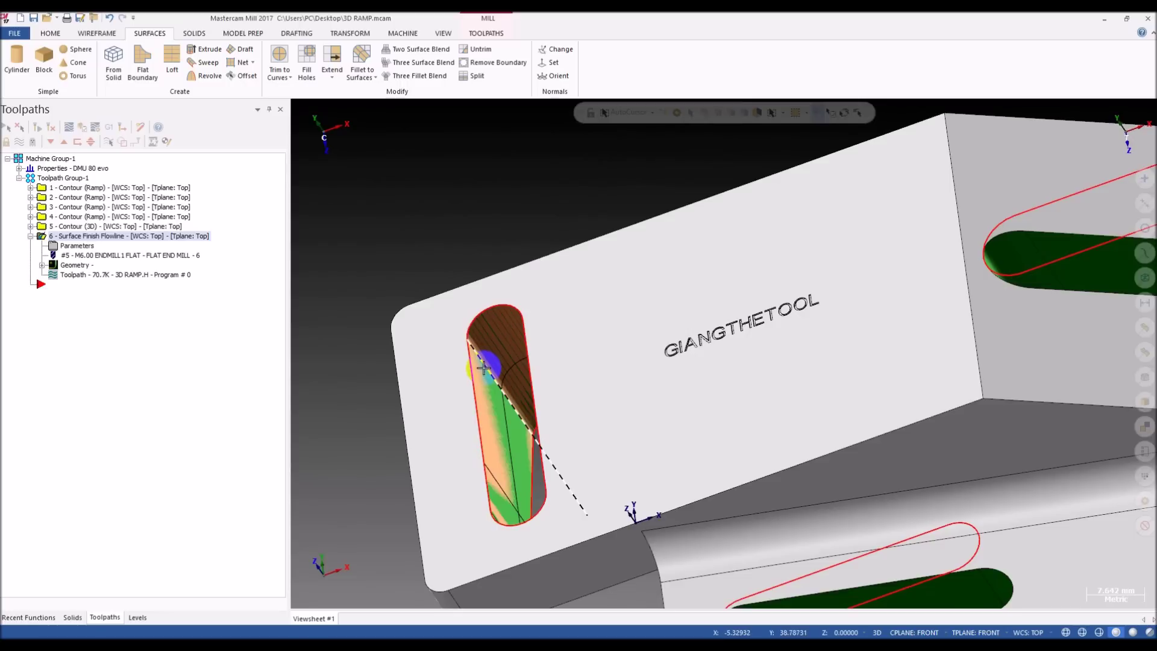
key(d)
click(467, 338)
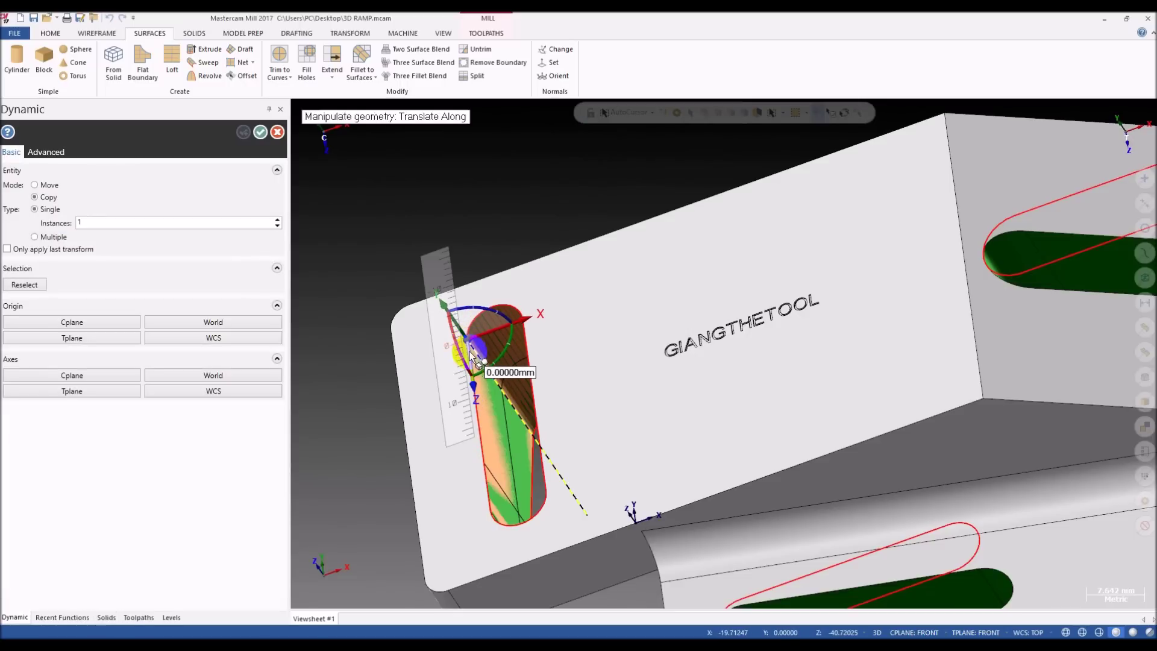
click(468, 338)
scroll(512, 356, down, 1)
click(496, 339)
middle_drag(499, 344, 588, 353)
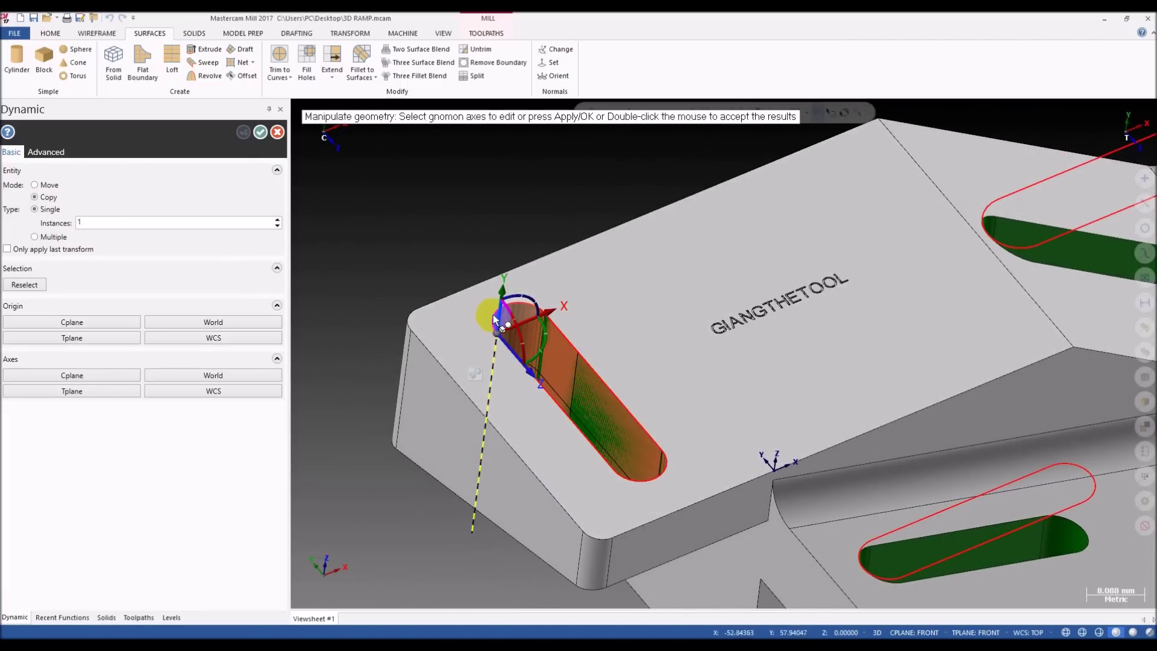
- Switch the Dynamic transform to Move mode and translate the straight line out of the slot to beyond the block's far edge
click(513, 353)
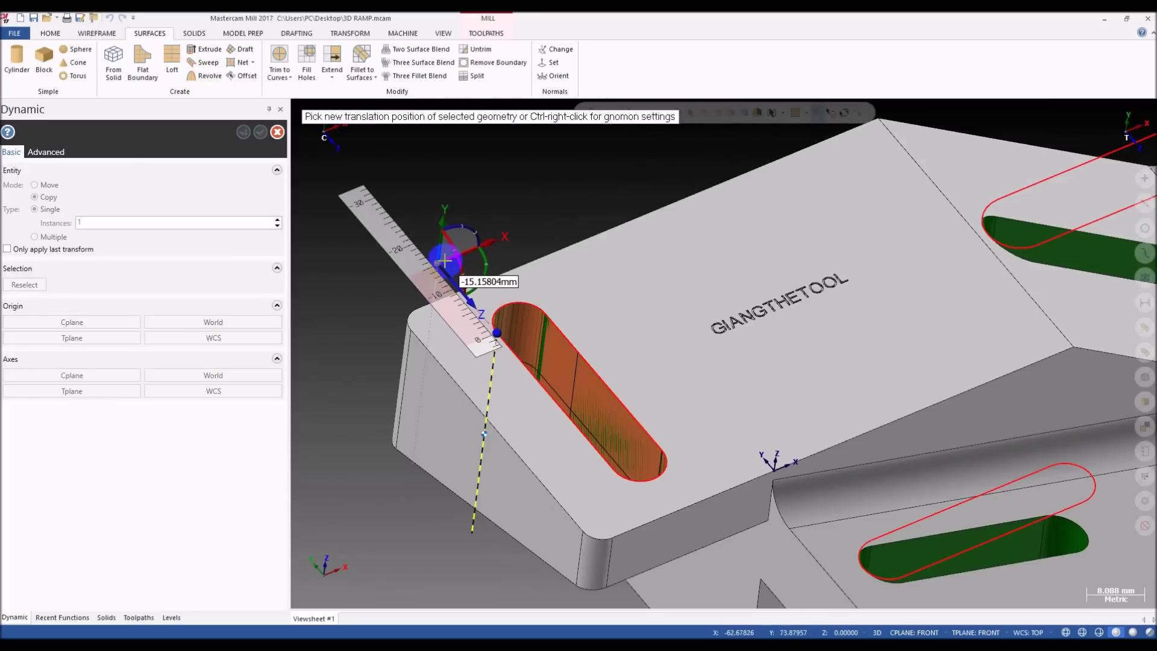
key(Escape)
click(34, 185)
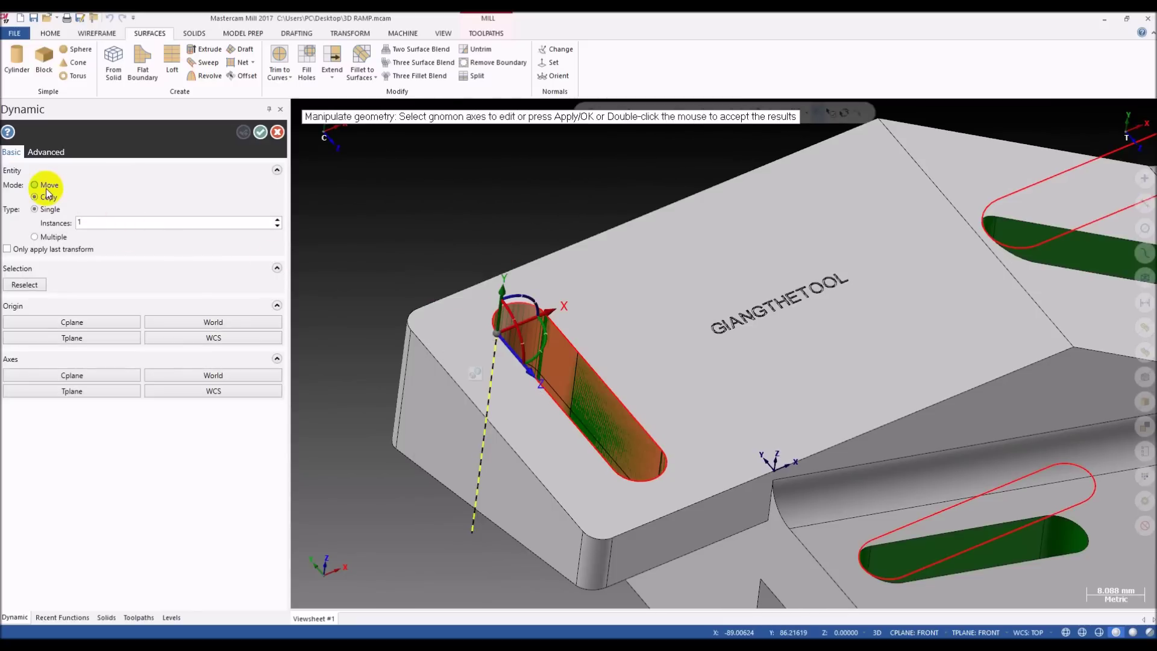
click(508, 349)
click(424, 249)
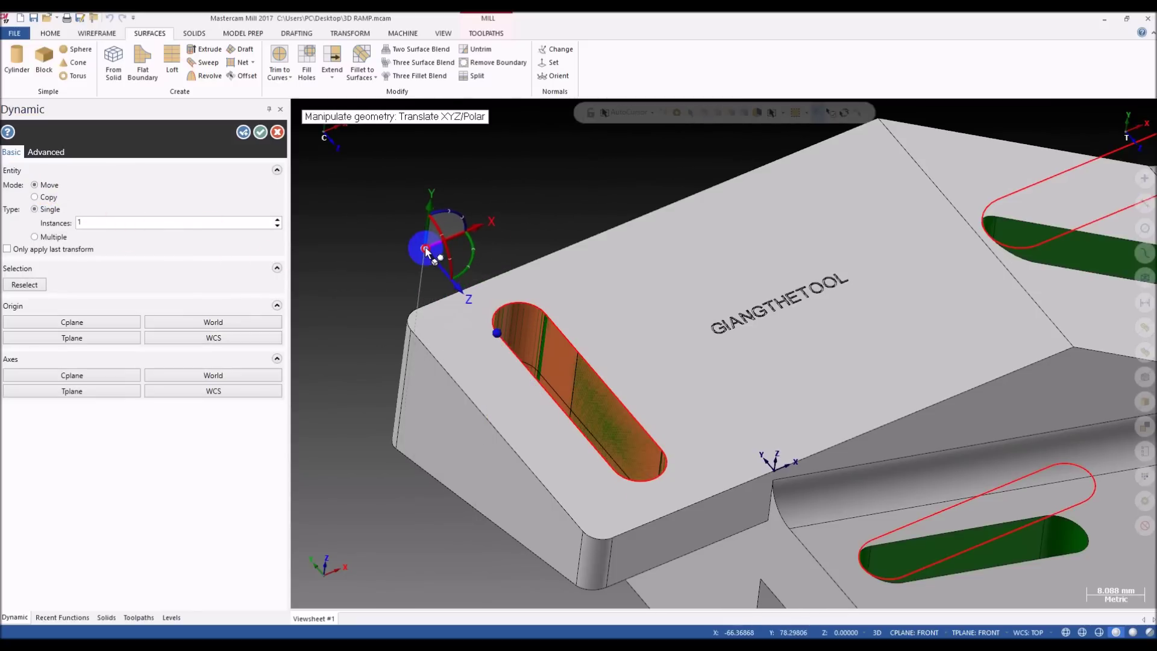
key(Return)
middle_drag(506, 327, 475, 308)
key(Escape)
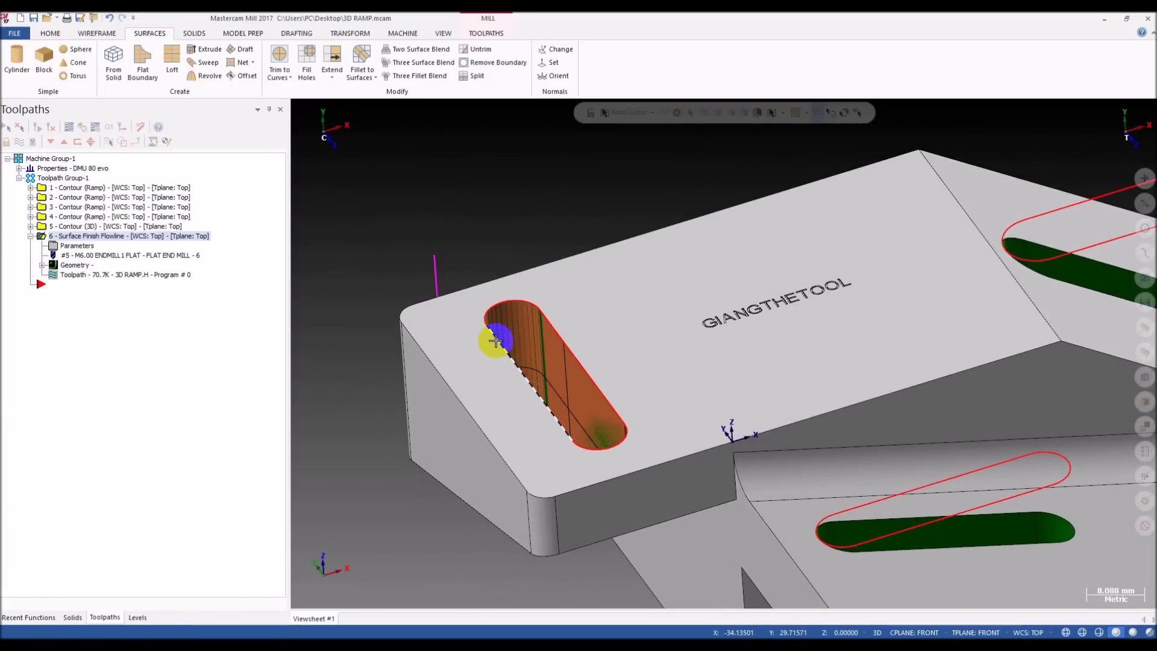
- Delete the trimmed swept surface lining the slot wall
click(496, 335)
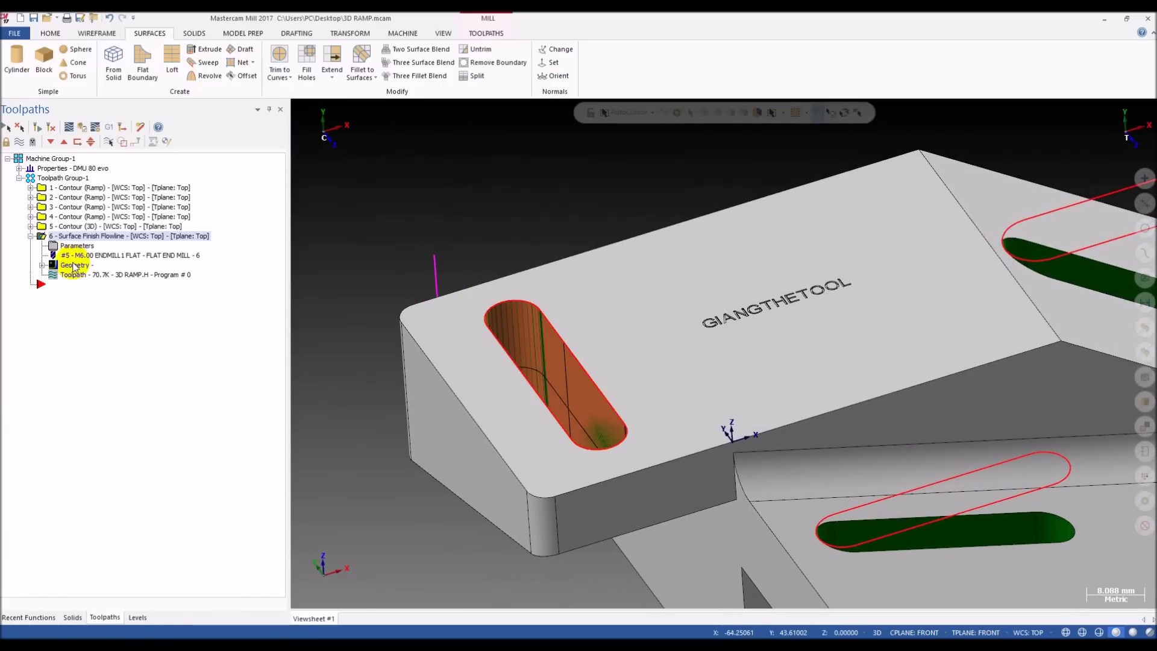
click(75, 266)
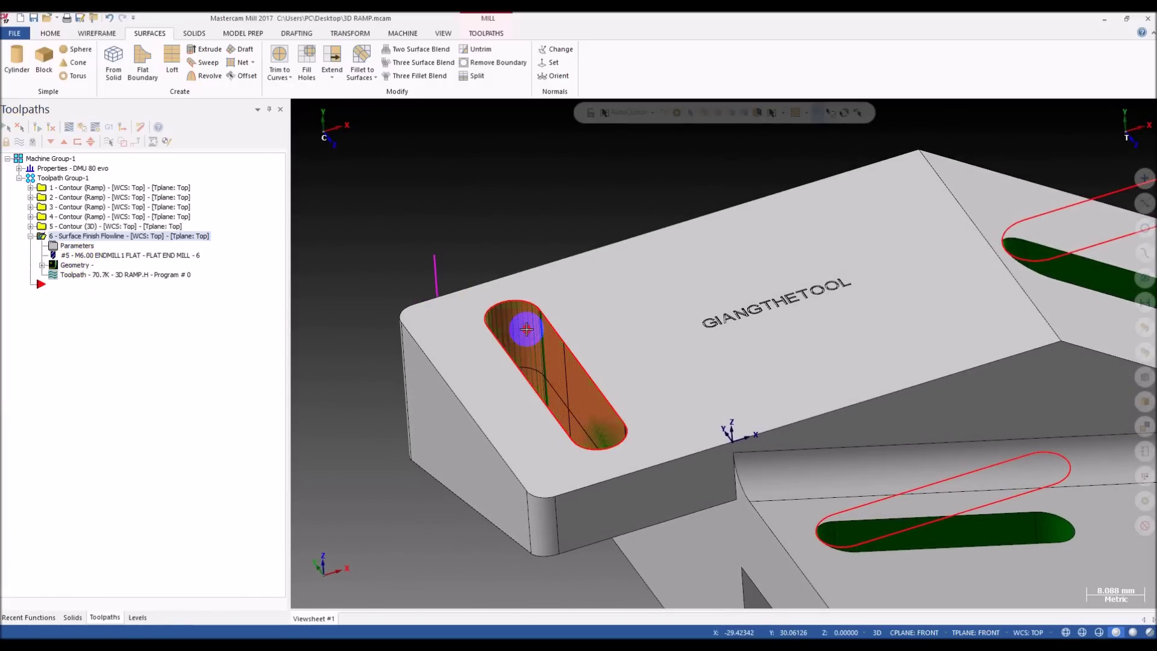
click(527, 328)
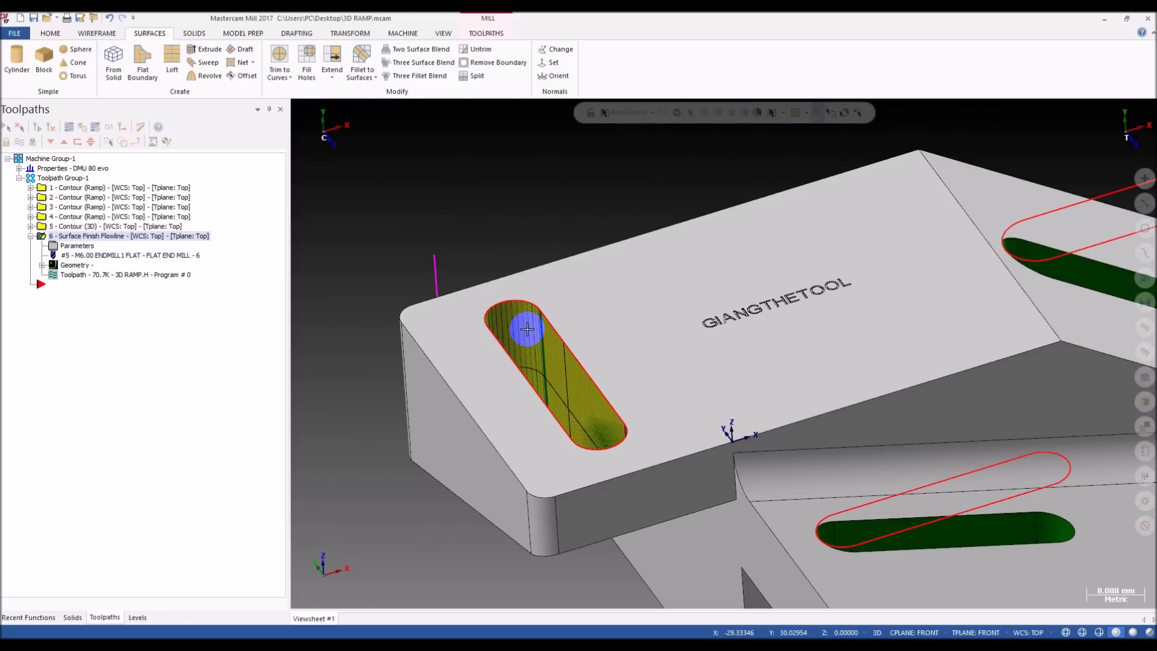
key(Delete)
key(Return)
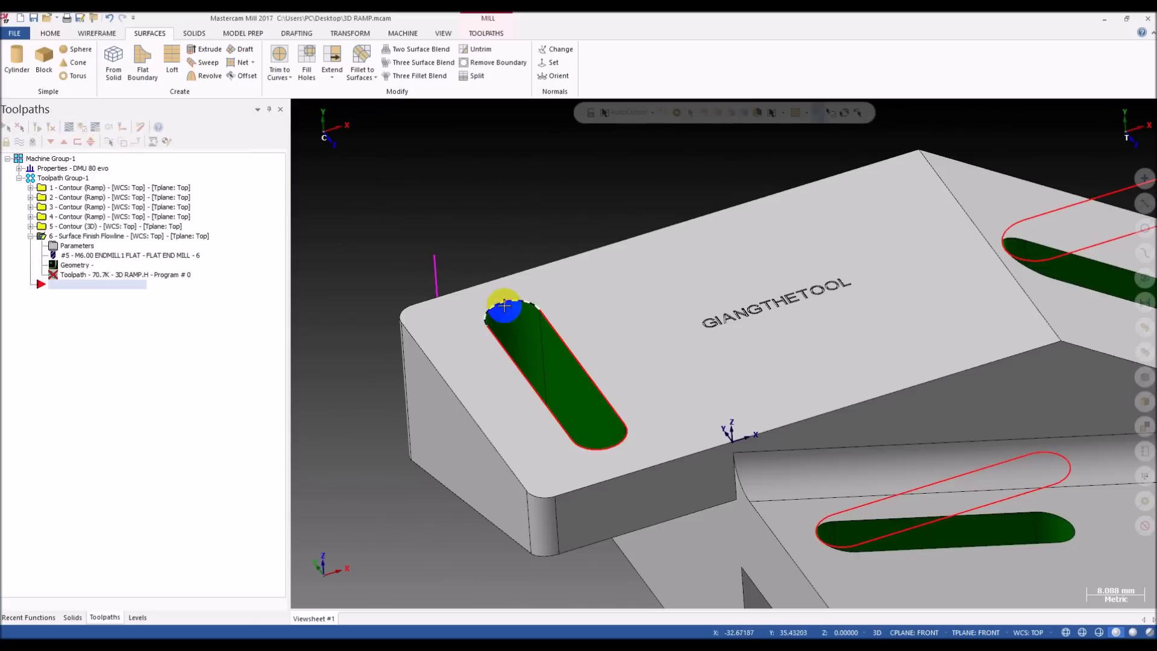
- Break the arc at the far end of the slot's upper outline into two pieces near its middle
middle_drag(518, 330, 503, 331)
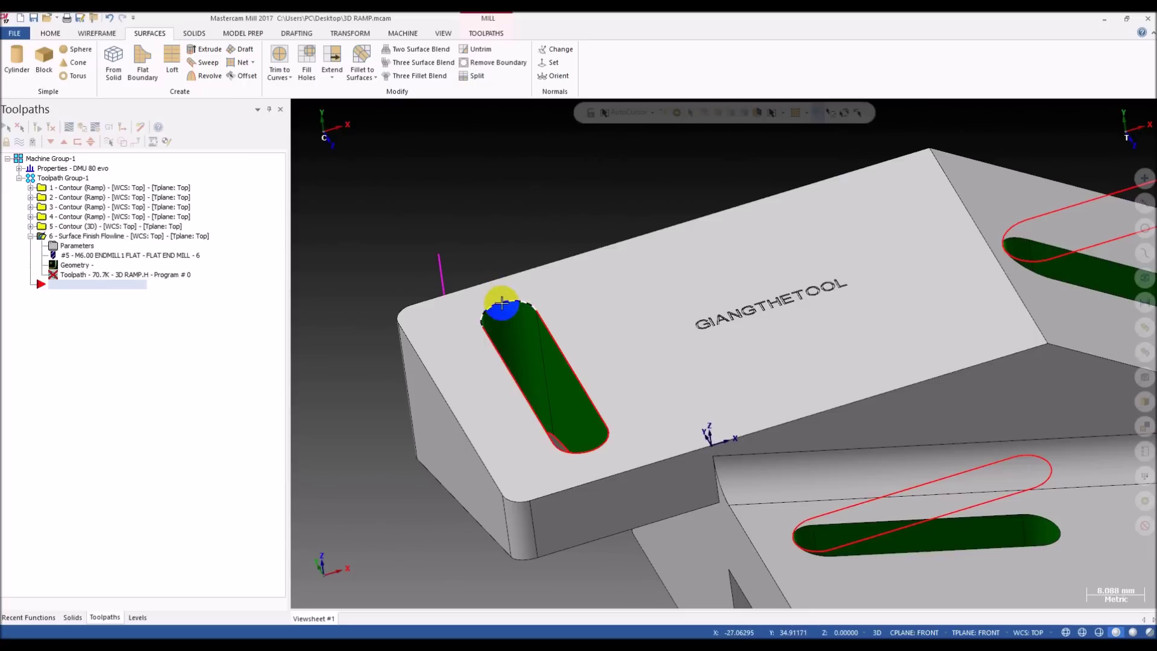
scroll(493, 296, up, 3)
scroll(489, 293, up, 4)
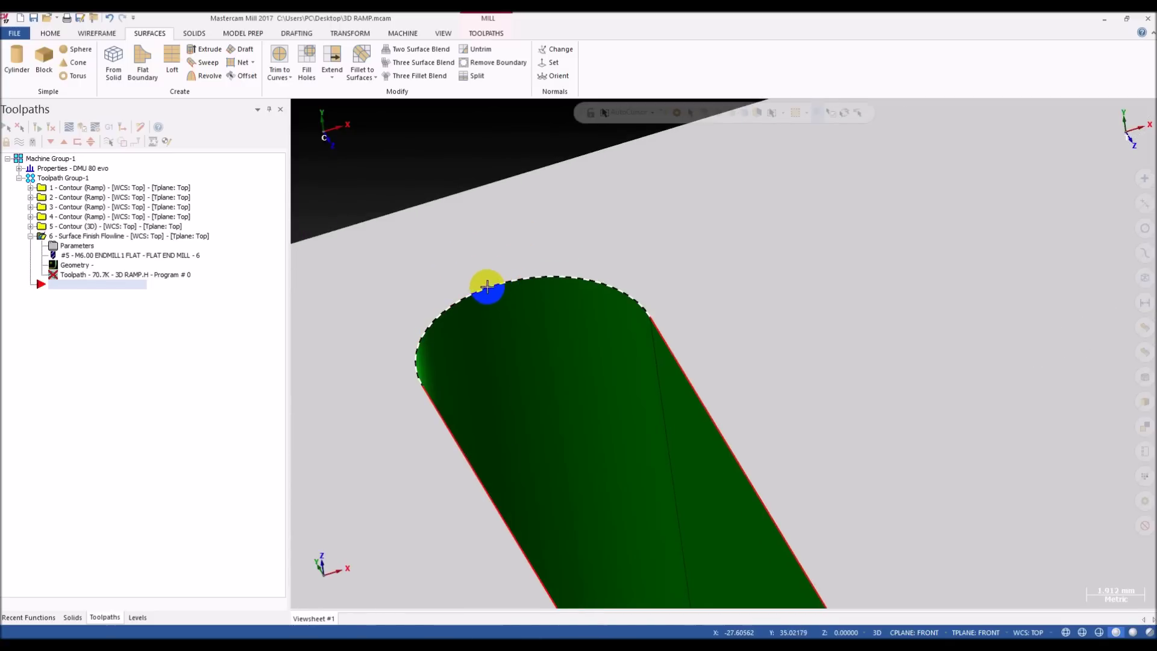
scroll(489, 289, up, 1)
scroll(486, 293, down, 2)
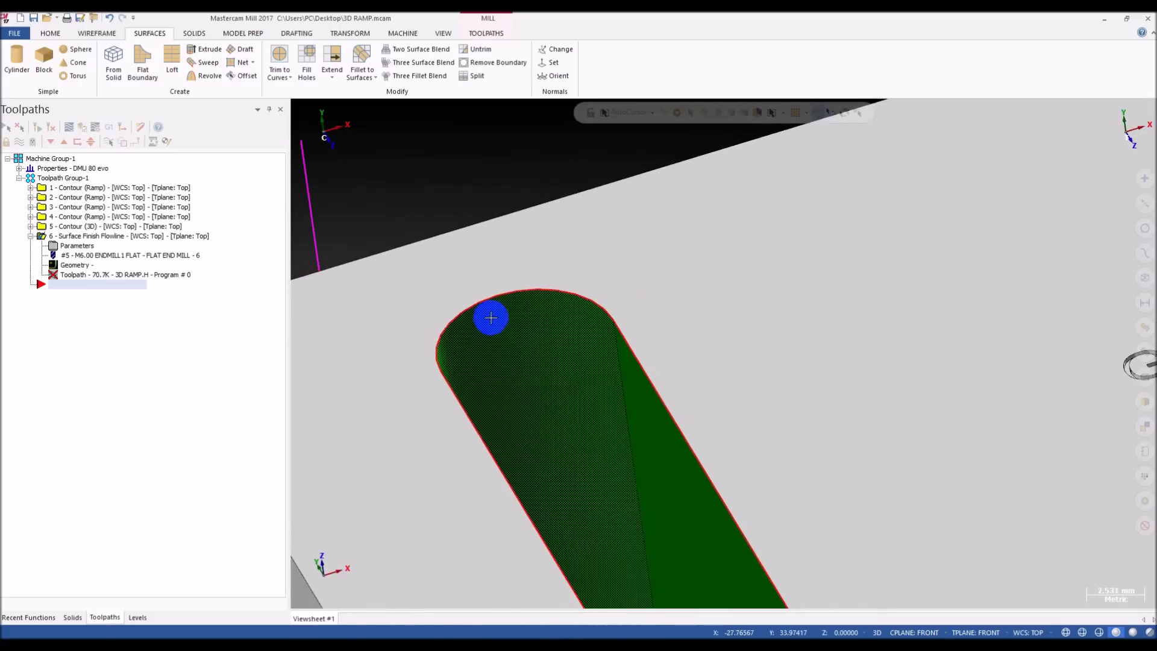
click(97, 33)
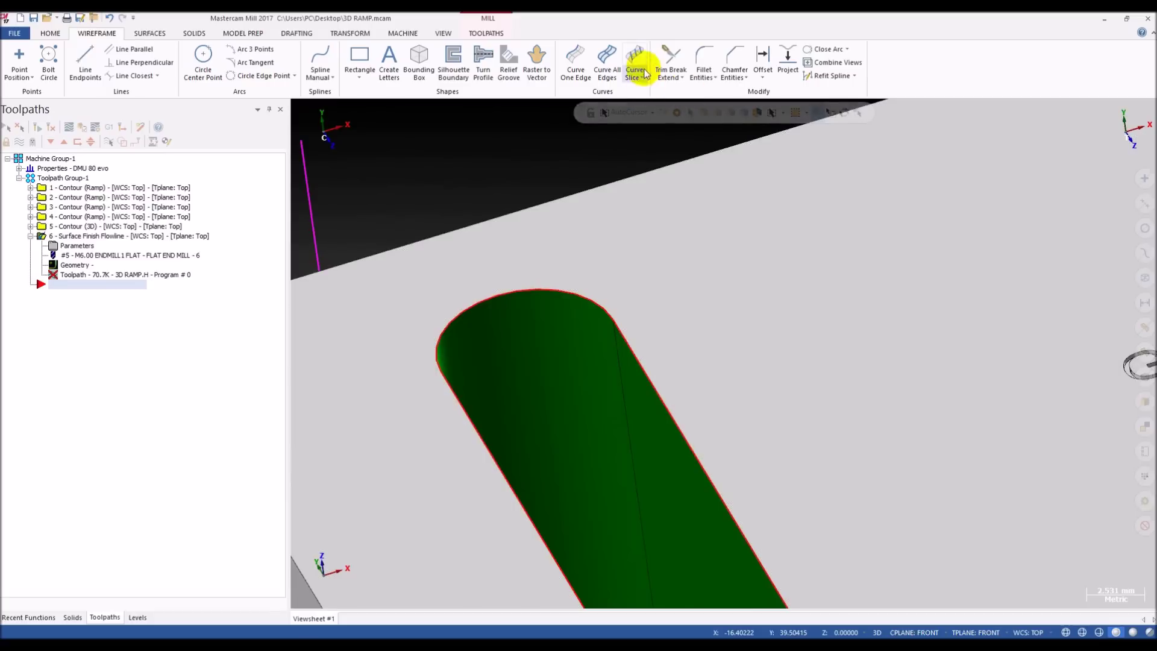
click(671, 74)
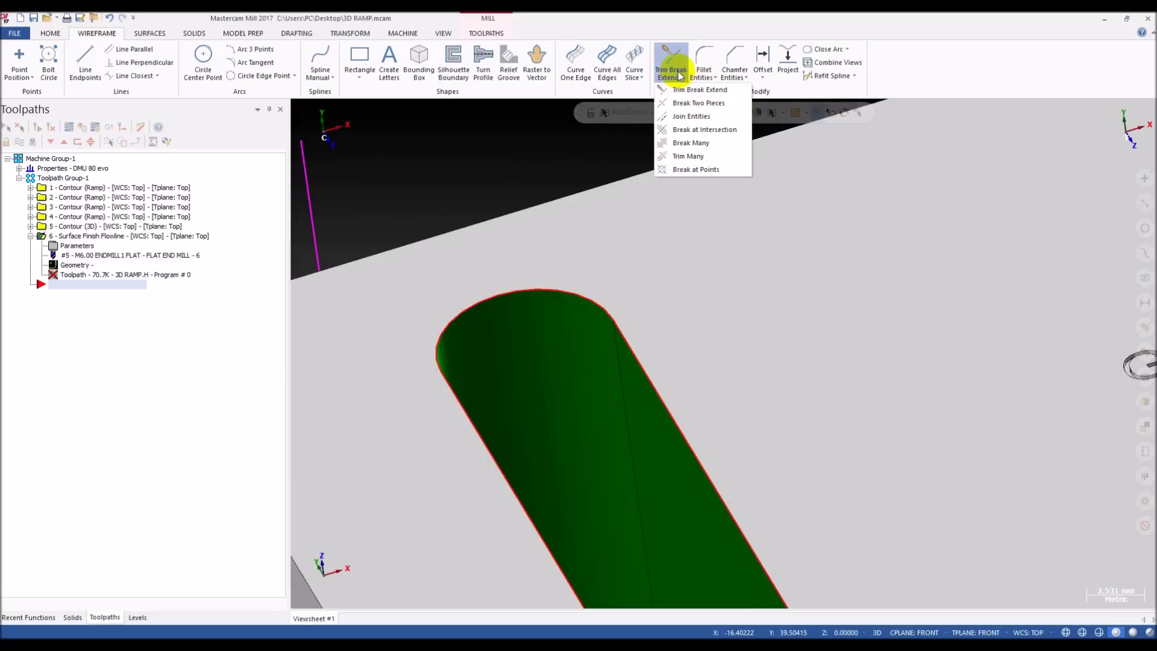
click(704, 103)
scroll(465, 240, down, 5)
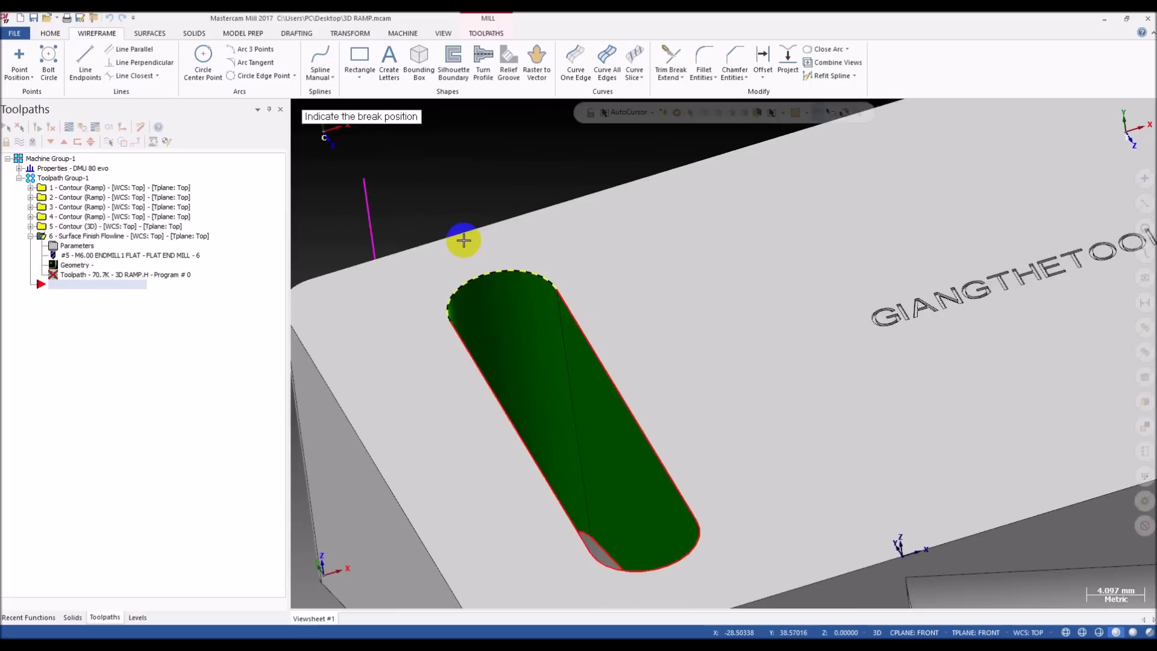
middle_drag(515, 315, 523, 249)
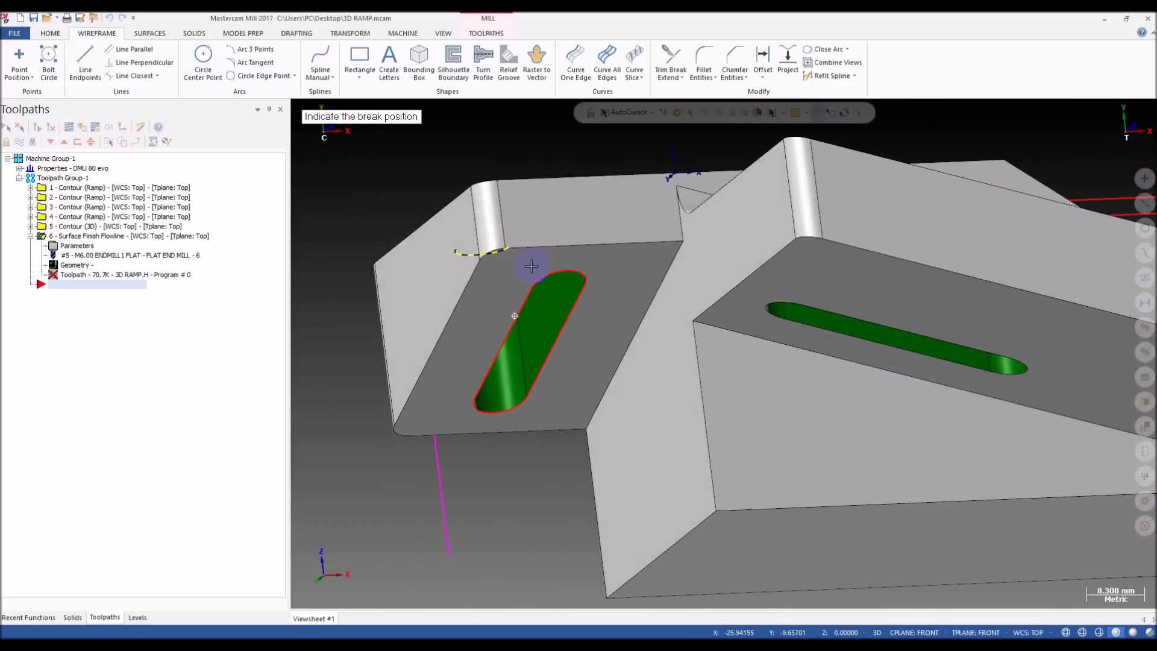
middle_drag(490, 345, 517, 285)
scroll(505, 276, down, 1)
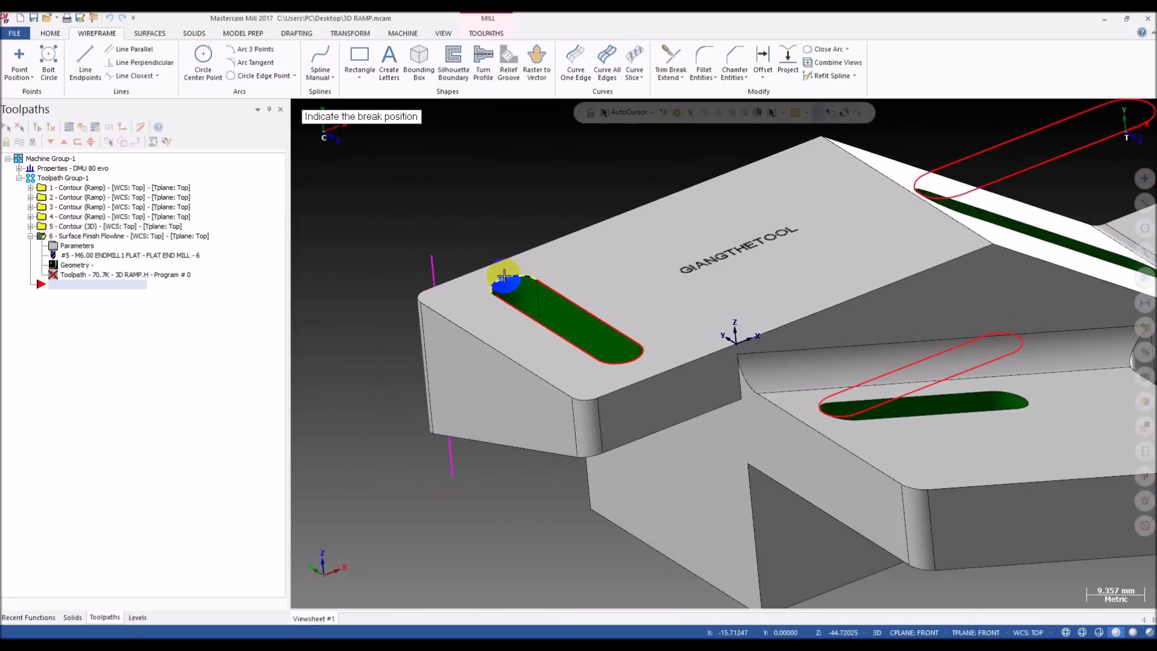
click(504, 276)
key(Escape)
scroll(505, 276, down, 2)
middle_drag(494, 292, 667, 349)
scroll(633, 318, up, 7)
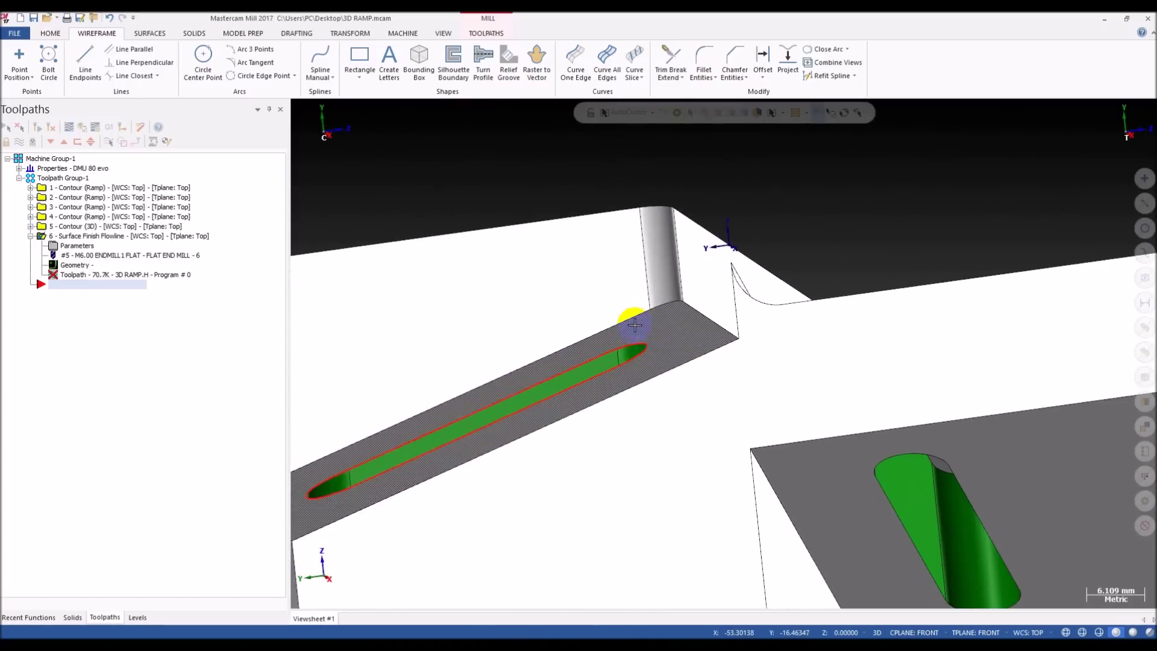
middle_drag(633, 313, 720, 135)
click(674, 78)
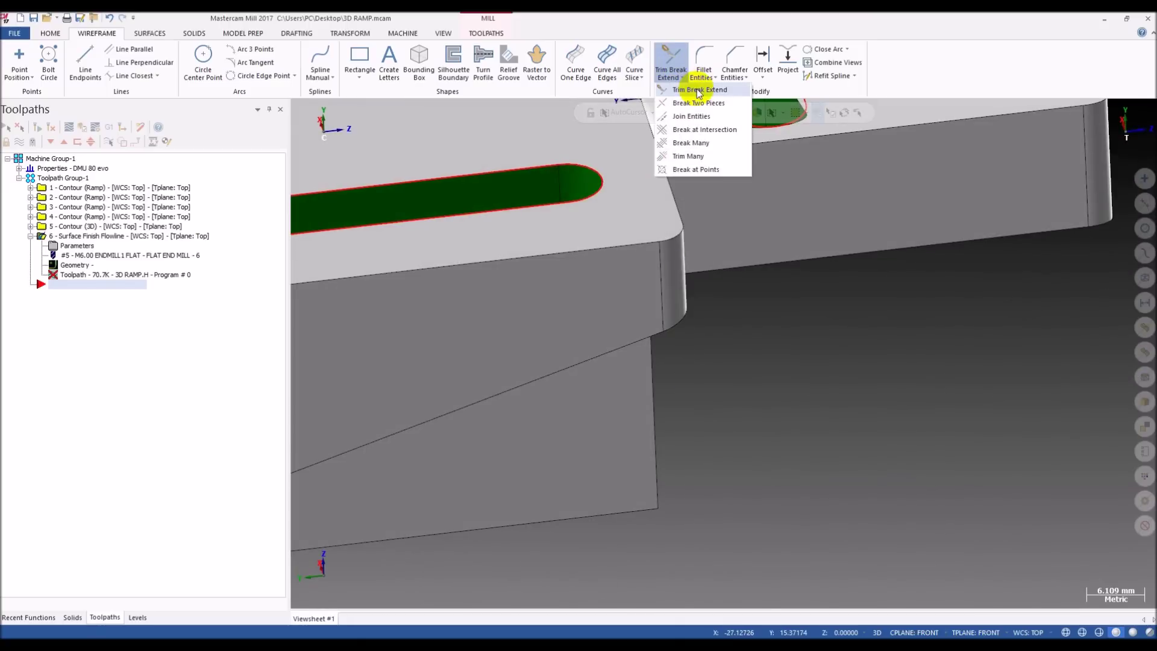
click(699, 103)
scroll(644, 226, down, 3)
scroll(644, 227, up, 2)
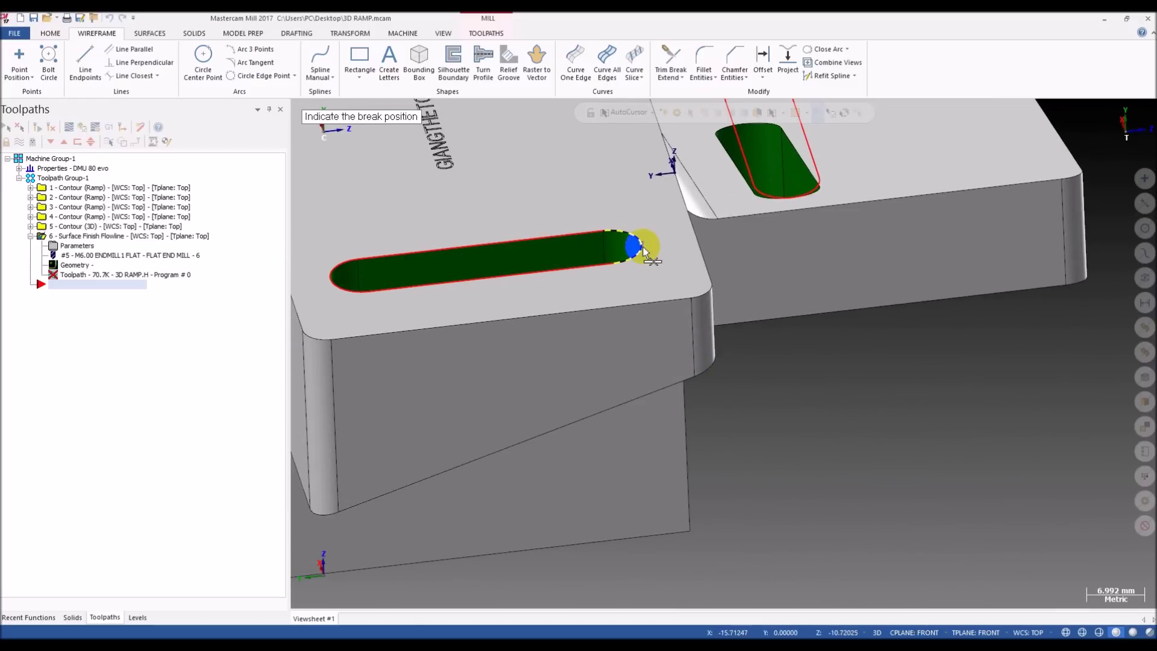
scroll(643, 248, up, 5)
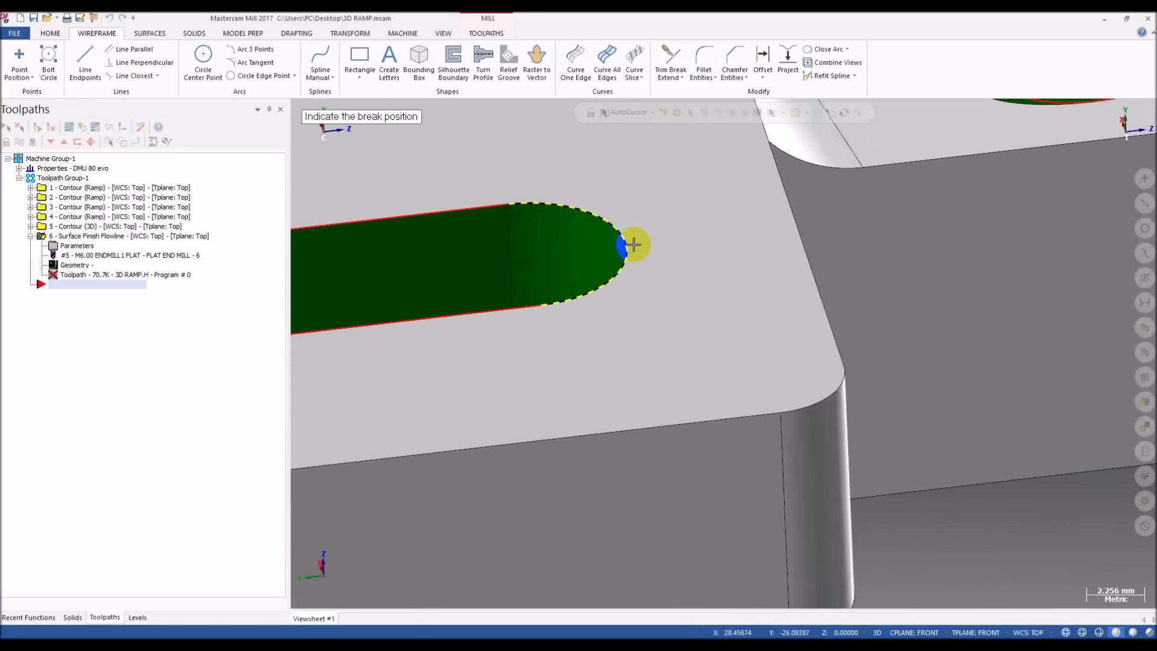
scroll(628, 252, up, 2)
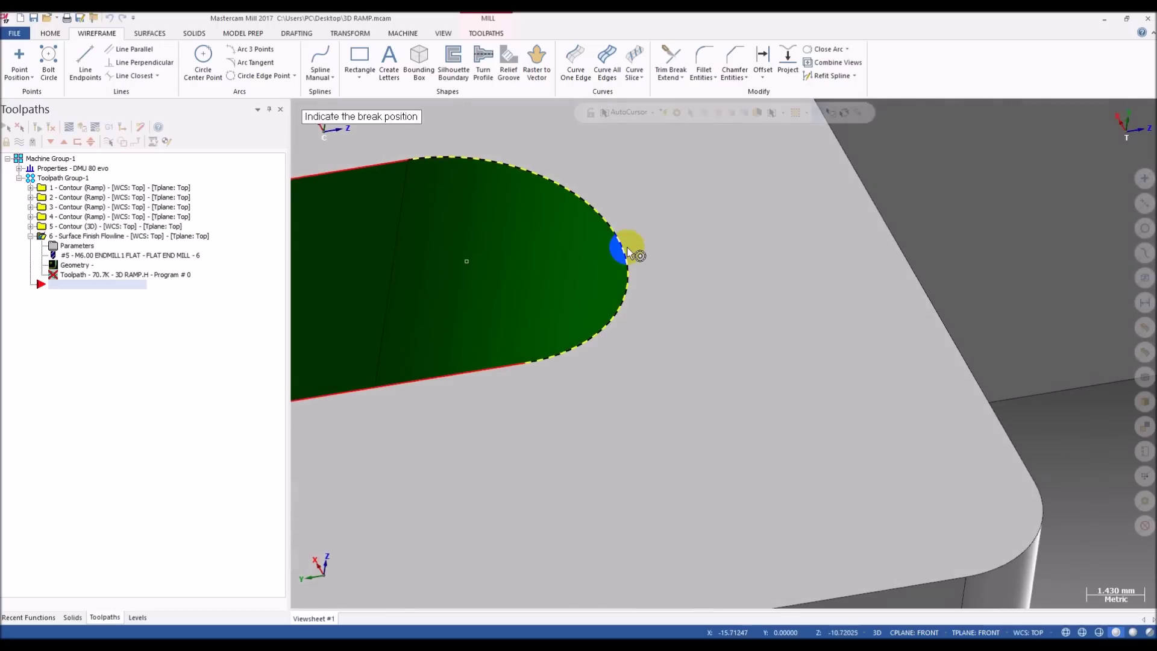
click(670, 71)
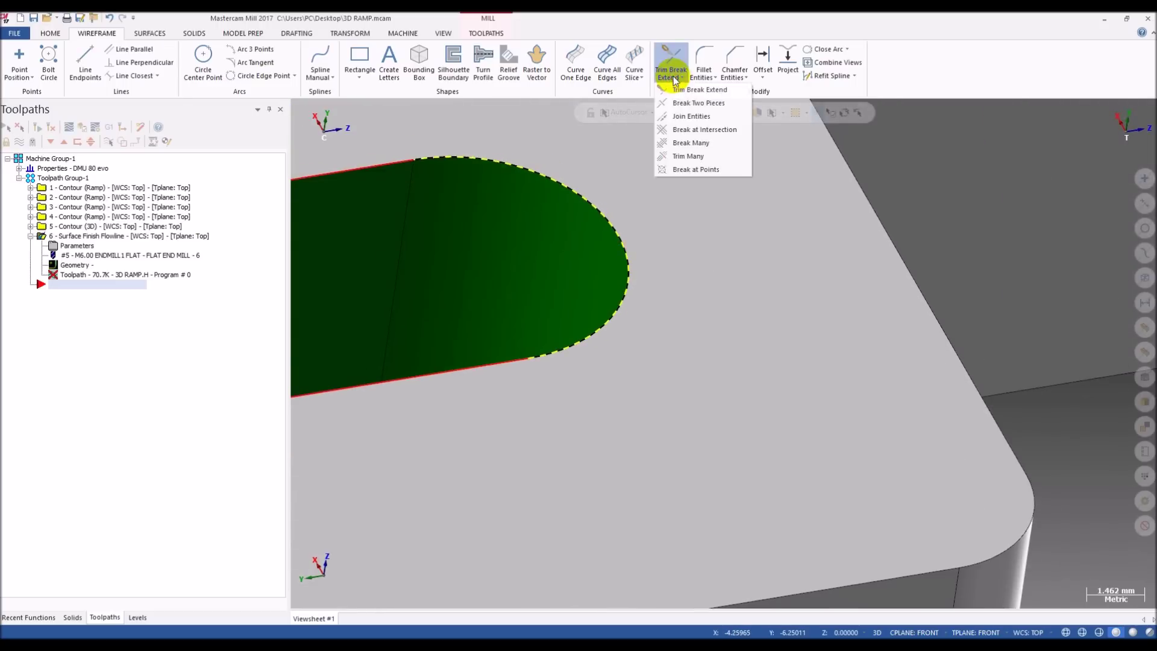
click(694, 103)
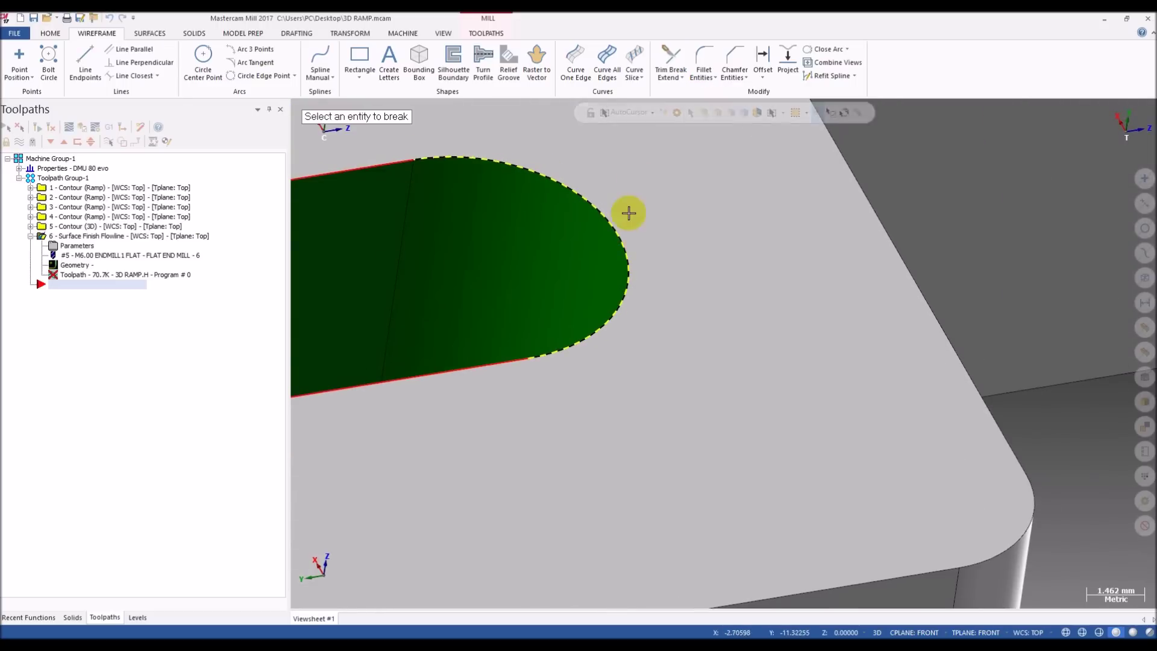
scroll(663, 259, down, 6)
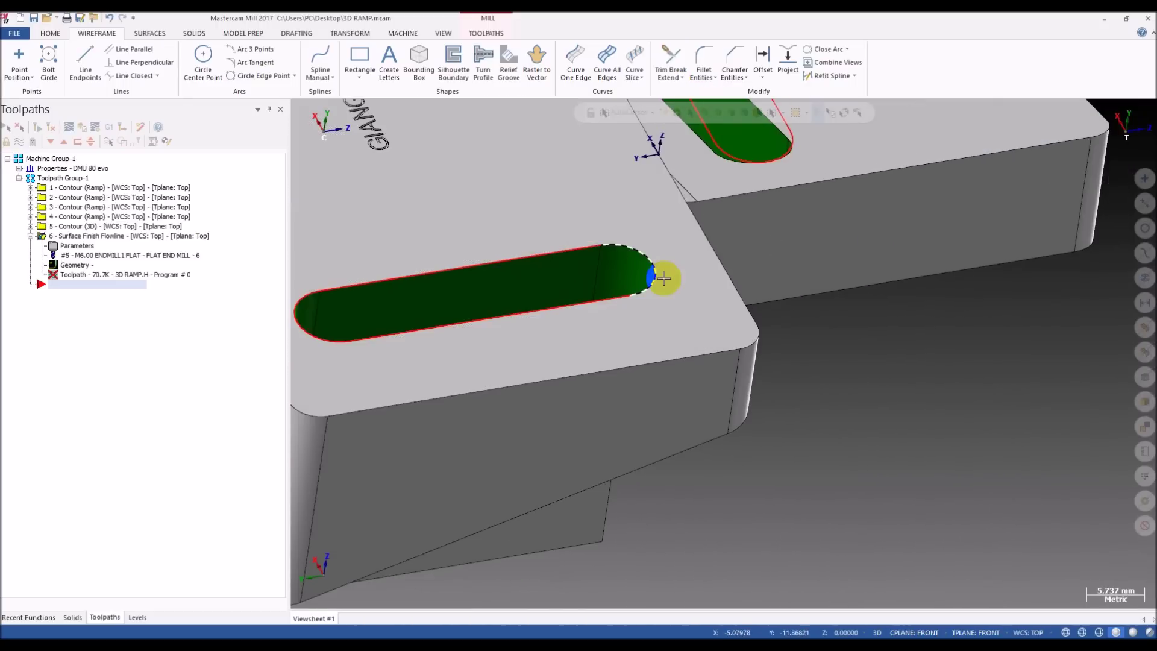
- Break the arc at the near end of the slot's upper outline into two pieces near its middle
click(670, 72)
click(694, 103)
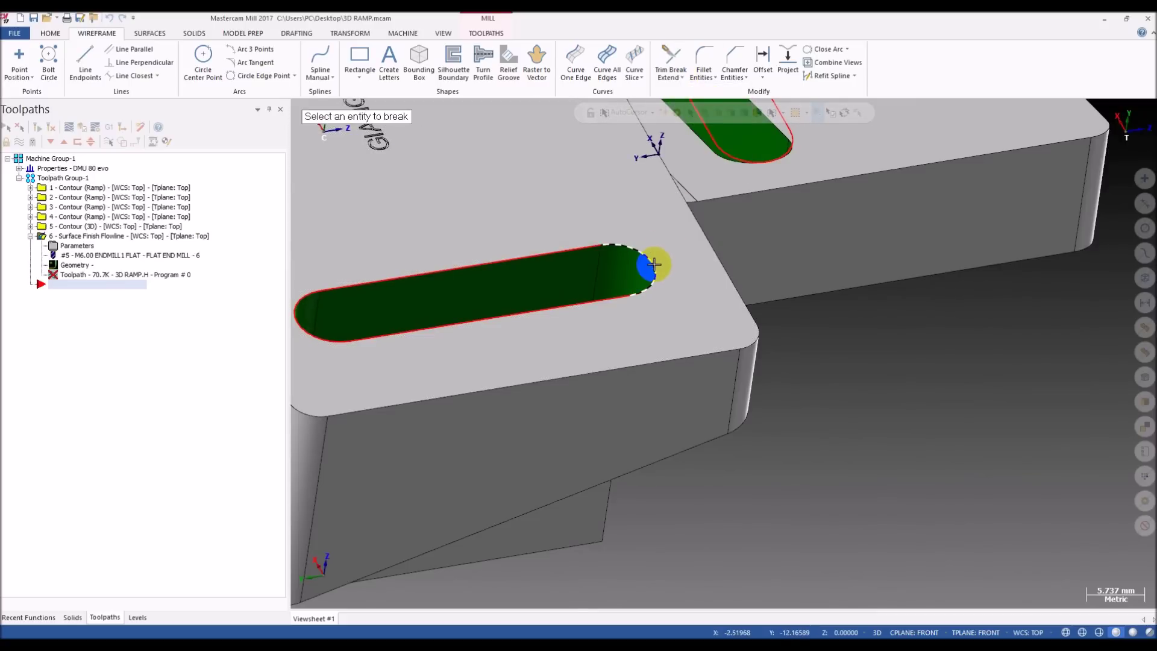
click(640, 248)
click(654, 287)
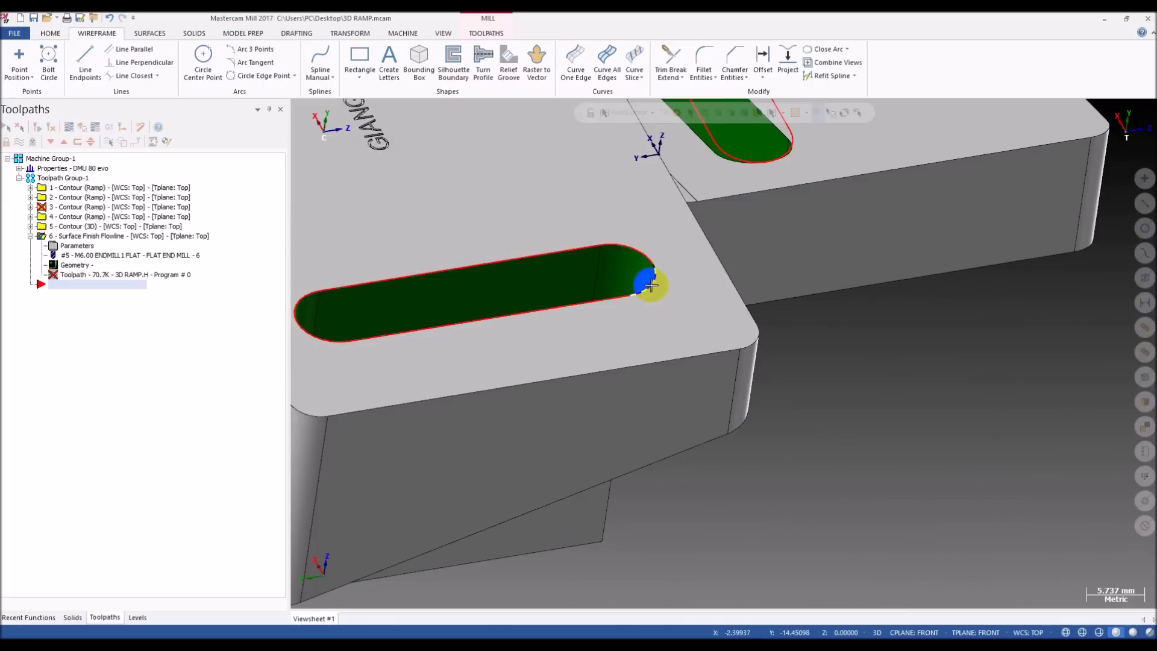
middle_drag(658, 282, 519, 264)
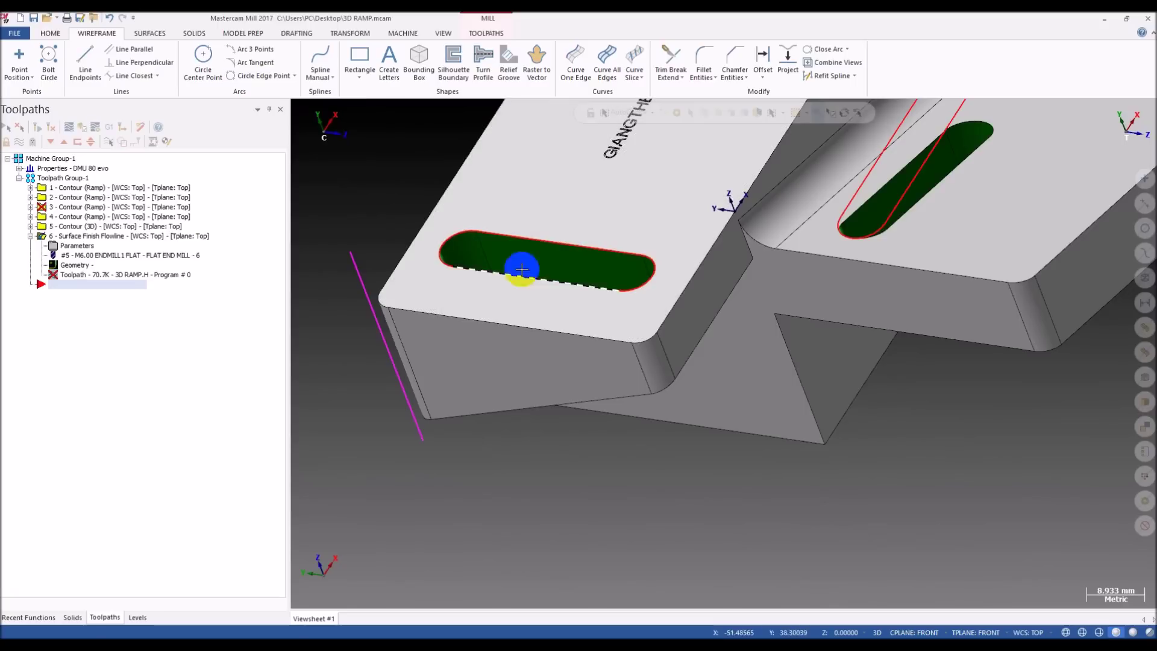
- Start a swept surface and chain the slot's upper outline from the near-end break point as the across contour
click(151, 33)
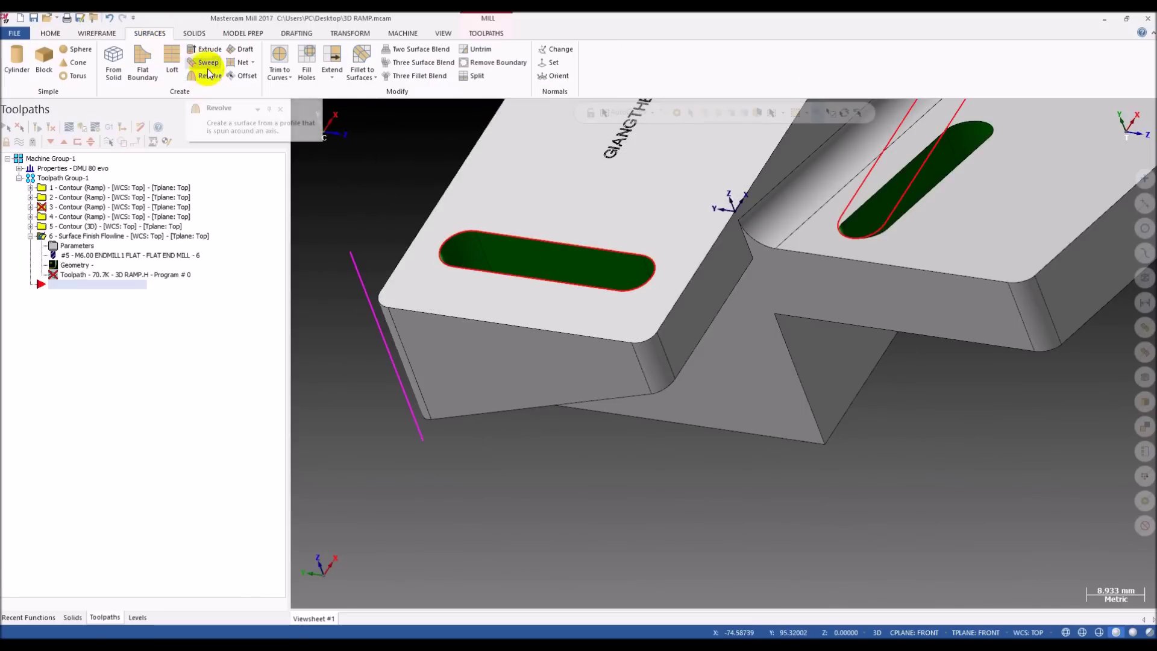
click(208, 62)
scroll(658, 267, up, 5)
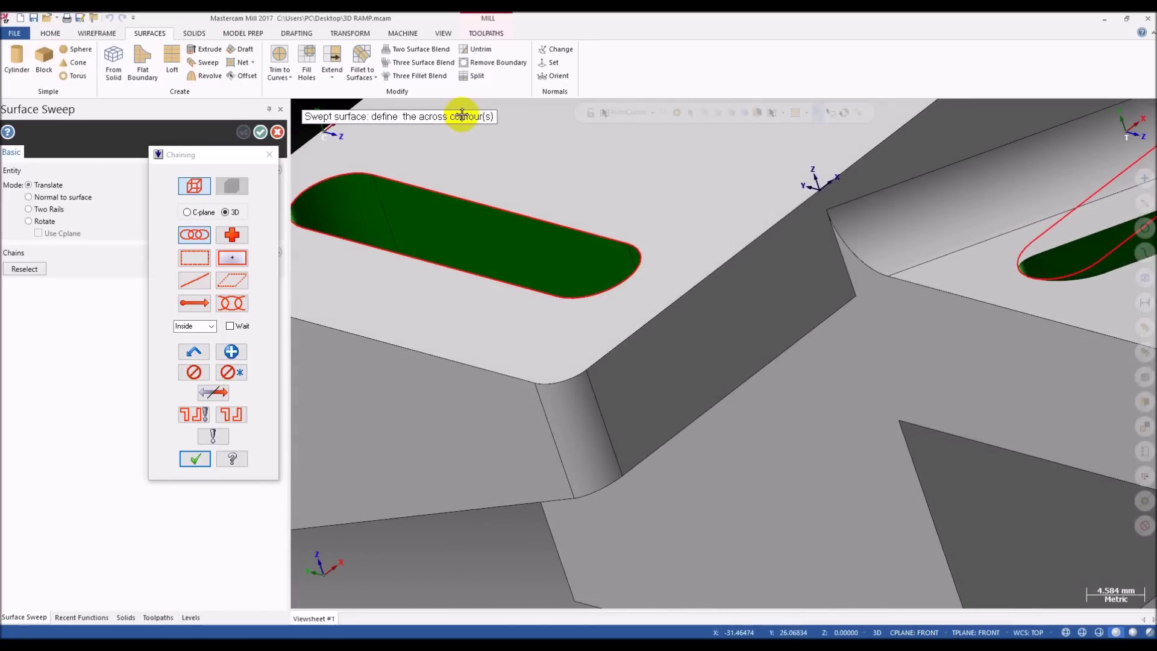
scroll(646, 227, up, 5)
click(628, 288)
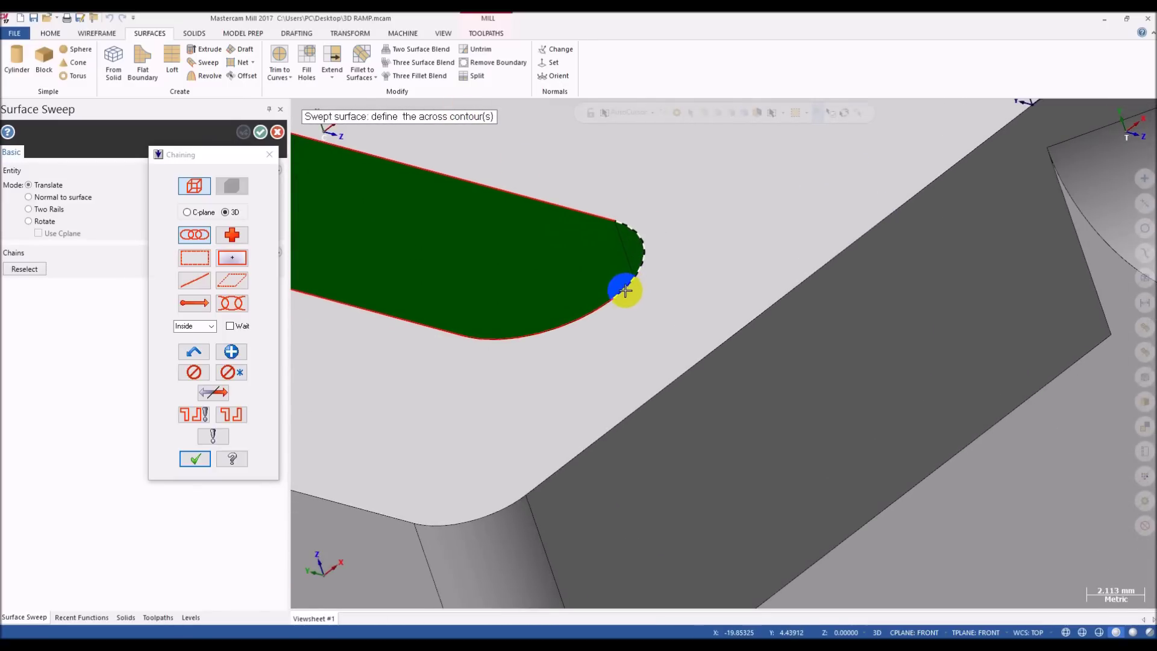
scroll(626, 291, up, 3)
click(616, 296)
scroll(666, 310, down, 8)
middle_drag(667, 309, 648, 360)
scroll(662, 301, up, 2)
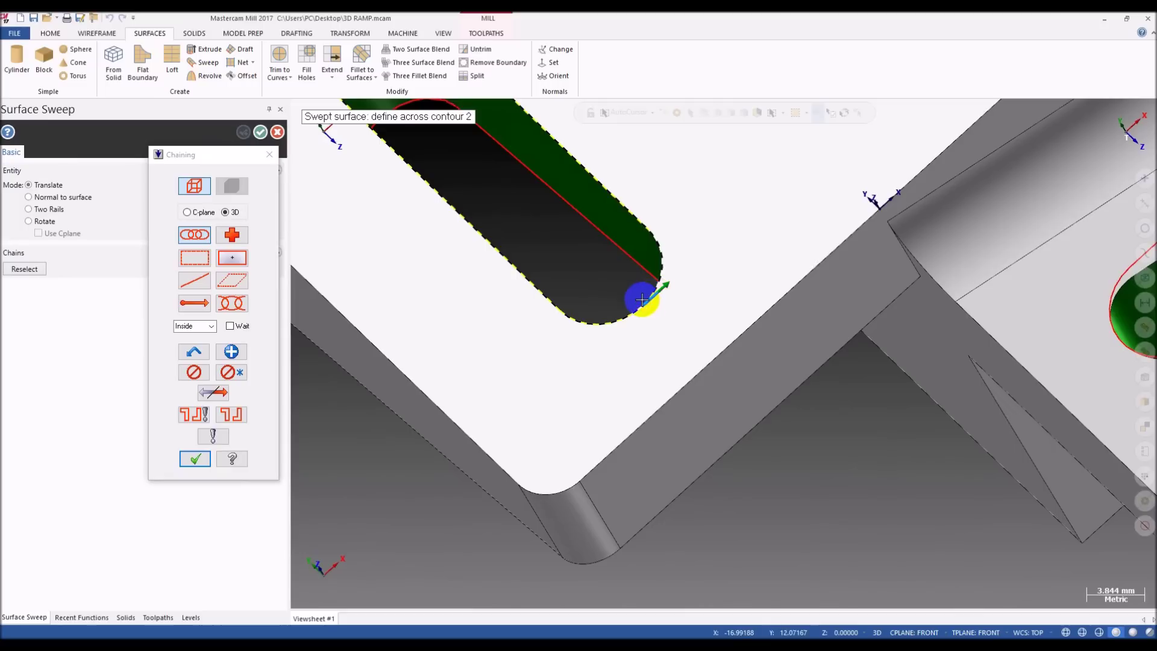
scroll(643, 299, down, 4)
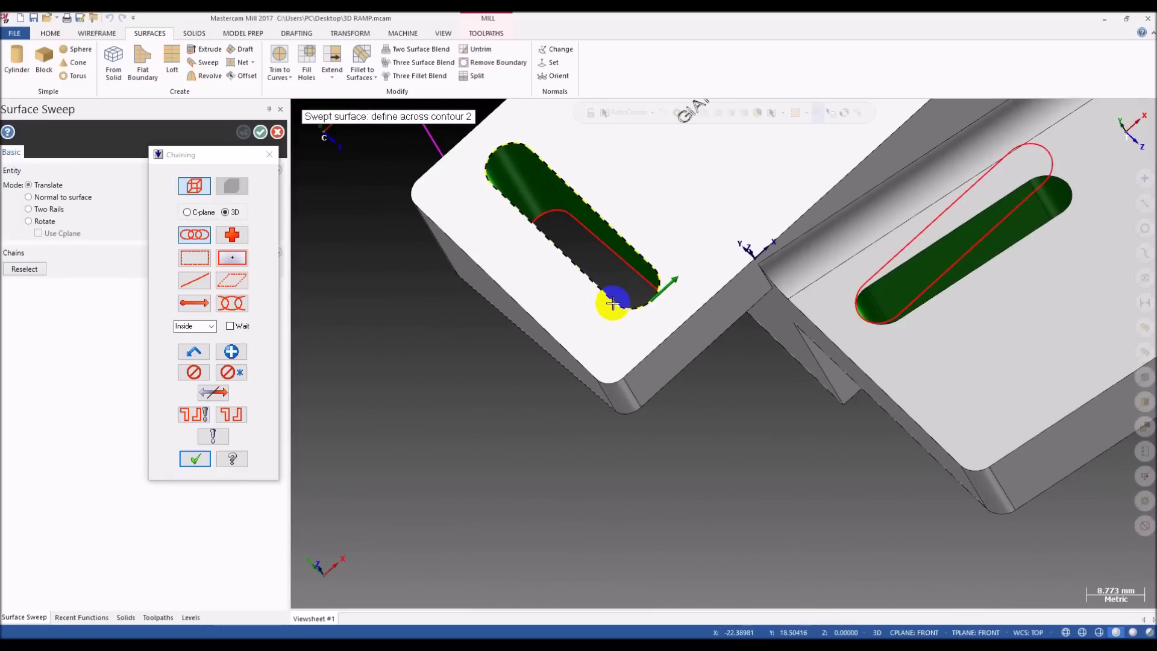
middle_drag(538, 158, 535, 141)
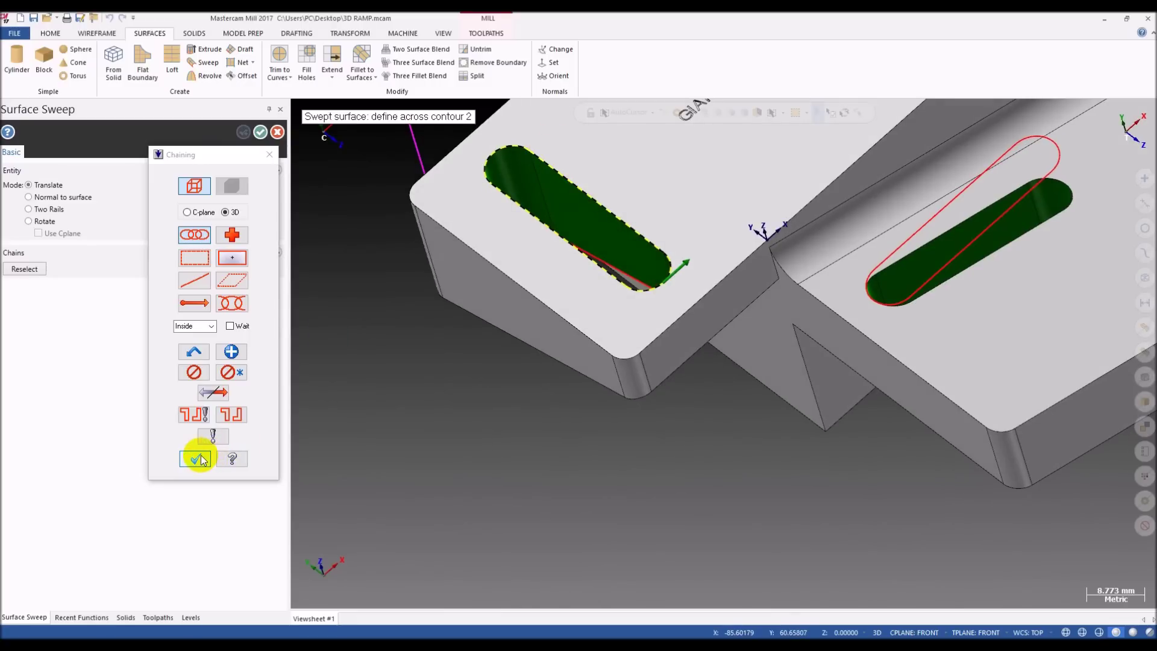
scroll(698, 297, up, 5)
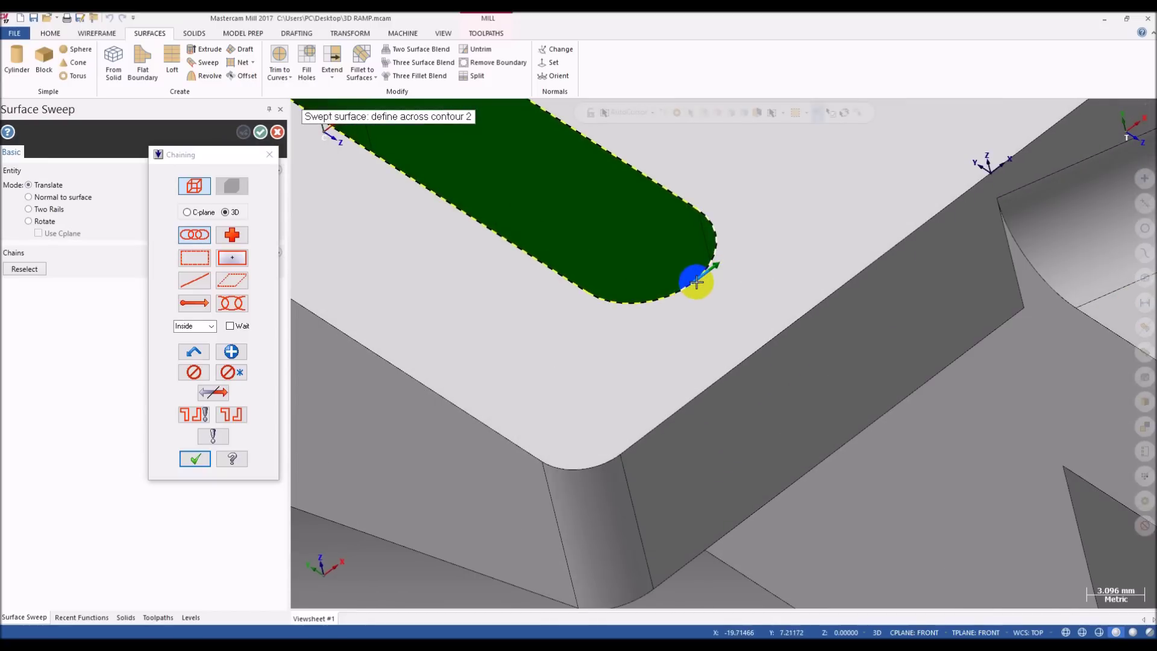
scroll(697, 287, down, 3)
middle_drag(697, 290, 710, 266)
click(194, 459)
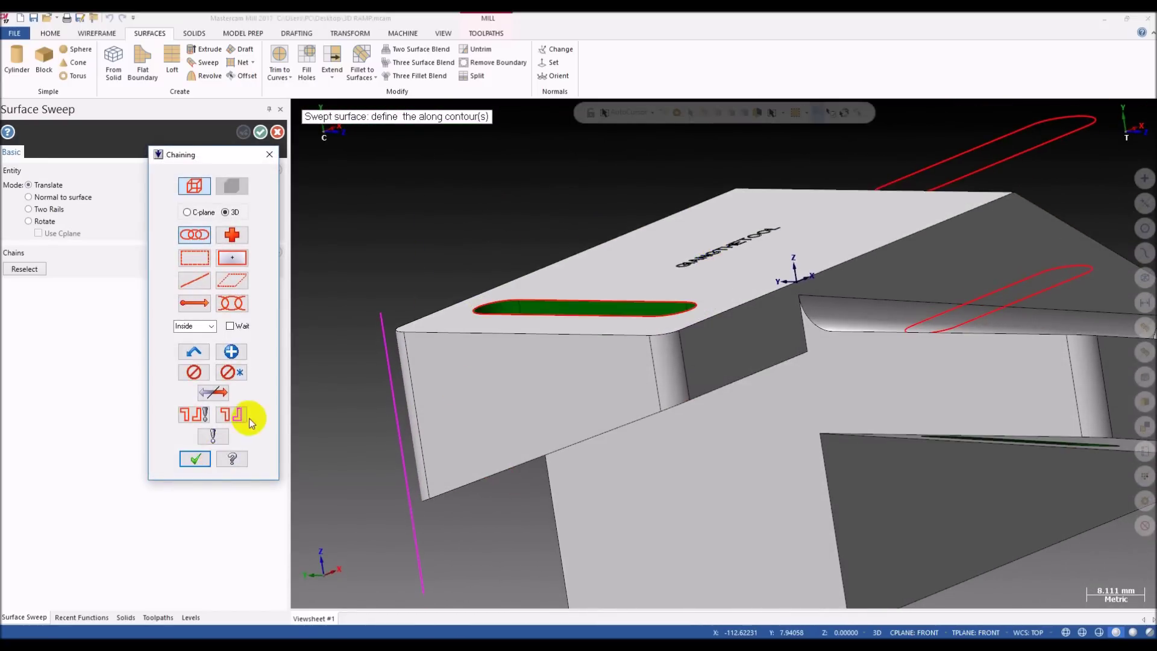
- Sweep the slot outline along the straight line beyond the block's edge in Translate mode and accept the surface
middle_drag(359, 334, 400, 261)
click(429, 293)
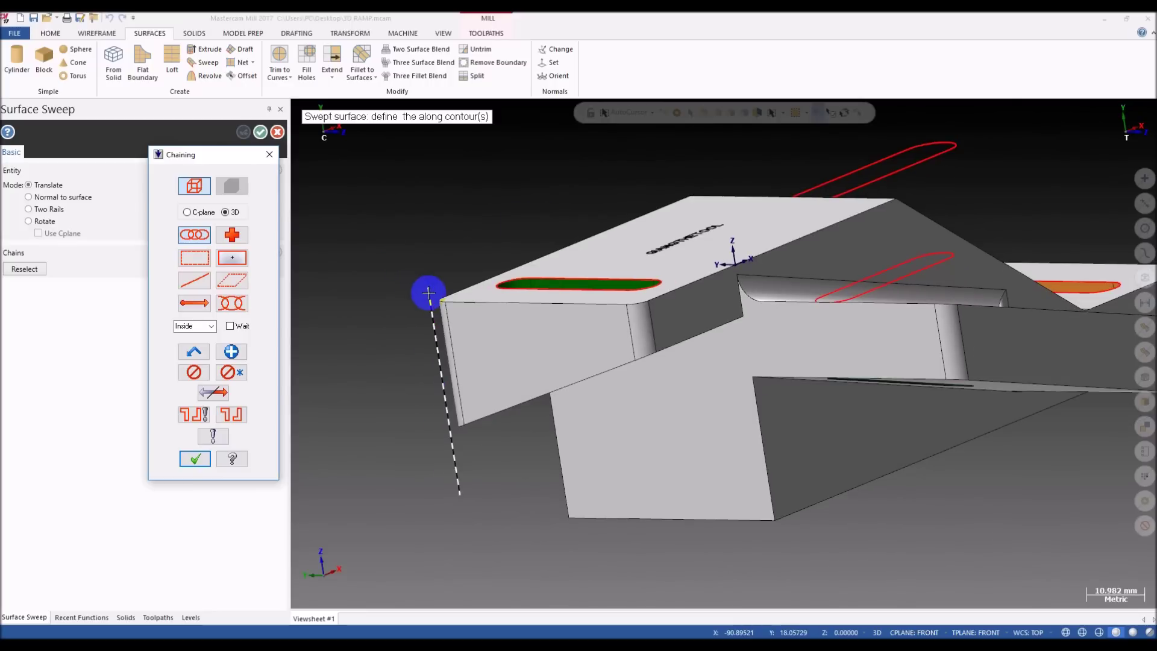
click(191, 459)
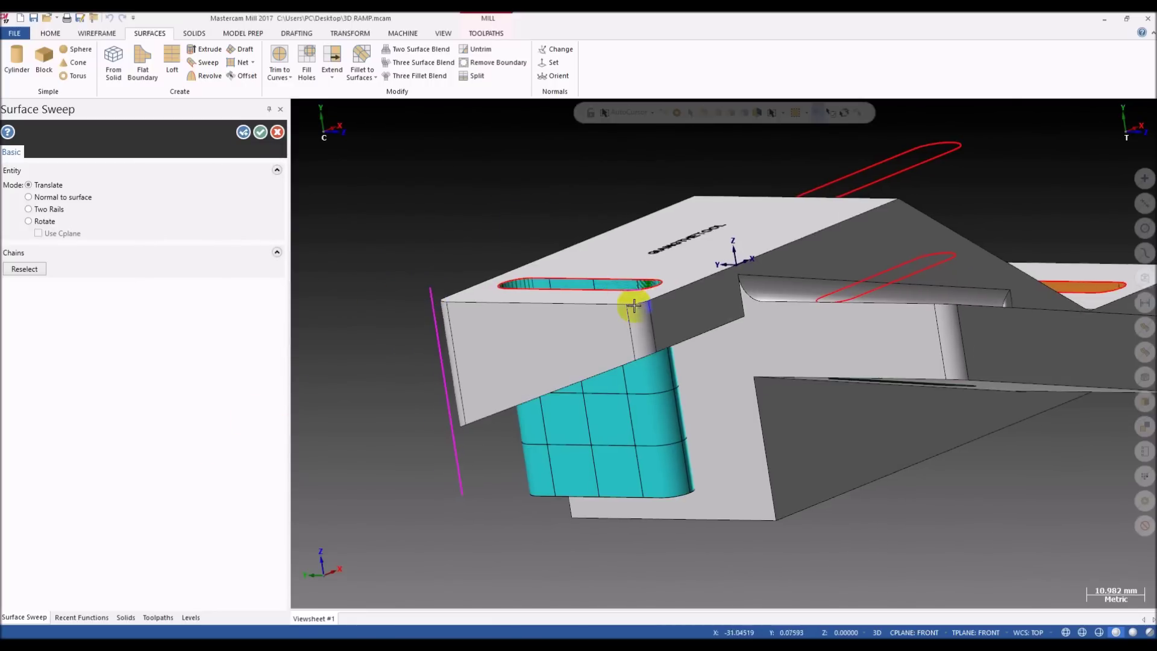
middle_drag(627, 302, 499, 286)
scroll(727, 432, up, 3)
middle_drag(726, 432, 695, 413)
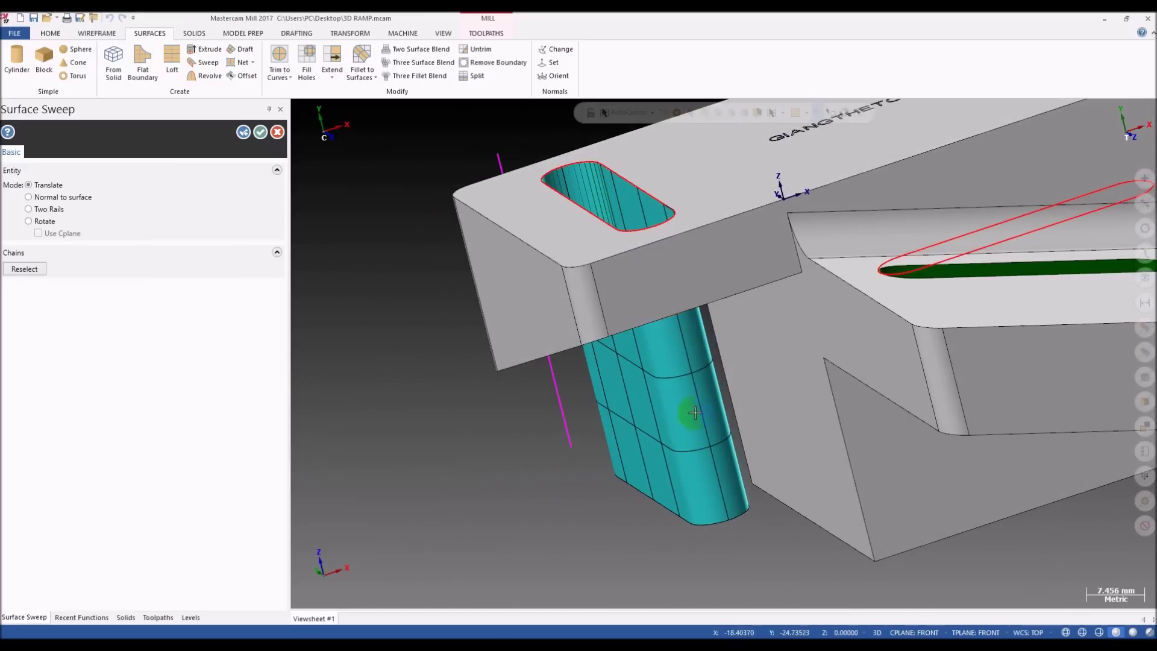
scroll(675, 348, up, 2)
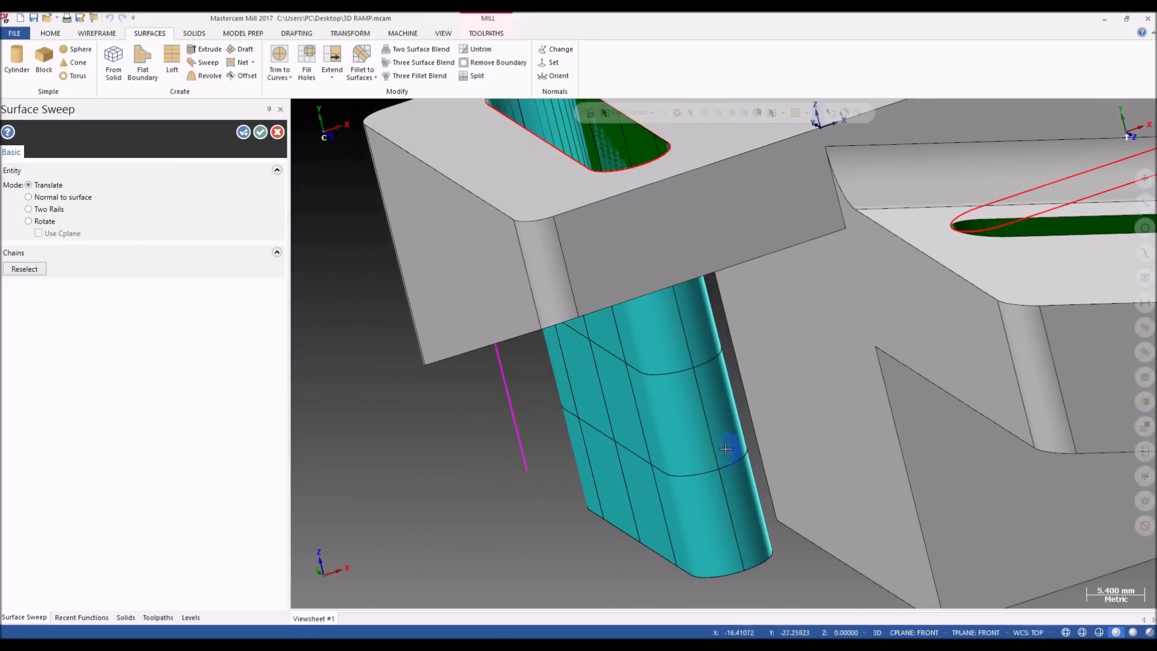
scroll(667, 356, down, 2)
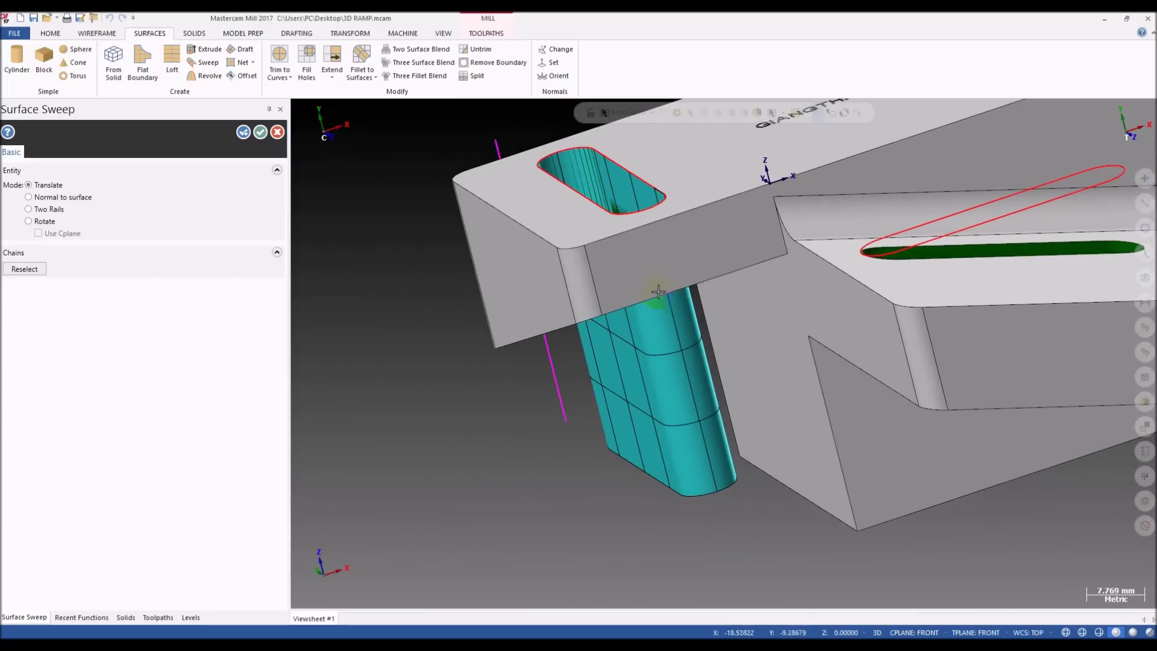
click(265, 137)
- Trim the swept surface to the plane of the block's underside face, with the model split and multiple regions kept
middle_drag(490, 222, 297, 253)
scroll(473, 239, down, 1)
middle_drag(473, 239, 370, 119)
click(278, 73)
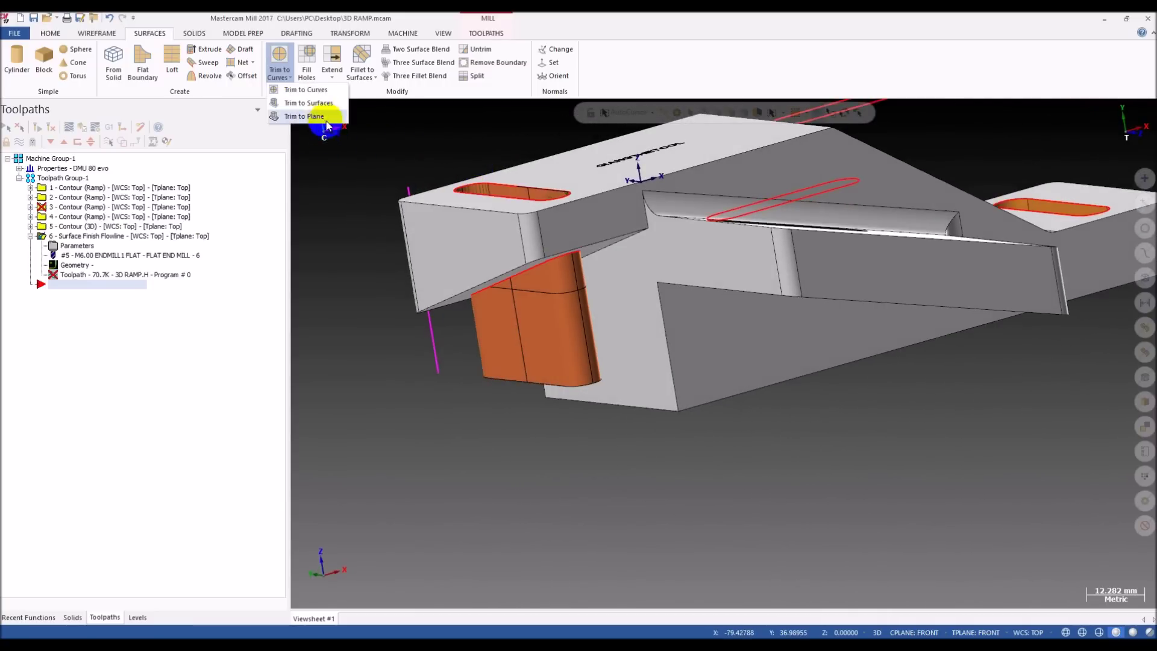
click(304, 116)
click(541, 307)
key(Return)
click(67, 288)
scroll(595, 232, up, 1)
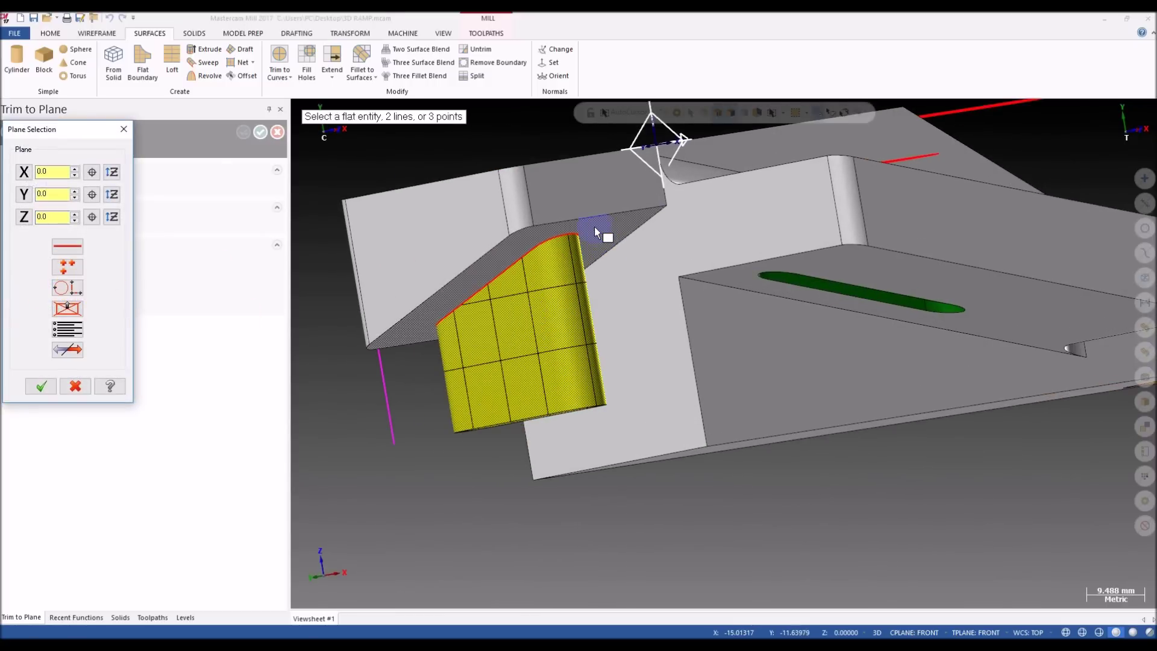
click(596, 229)
click(41, 386)
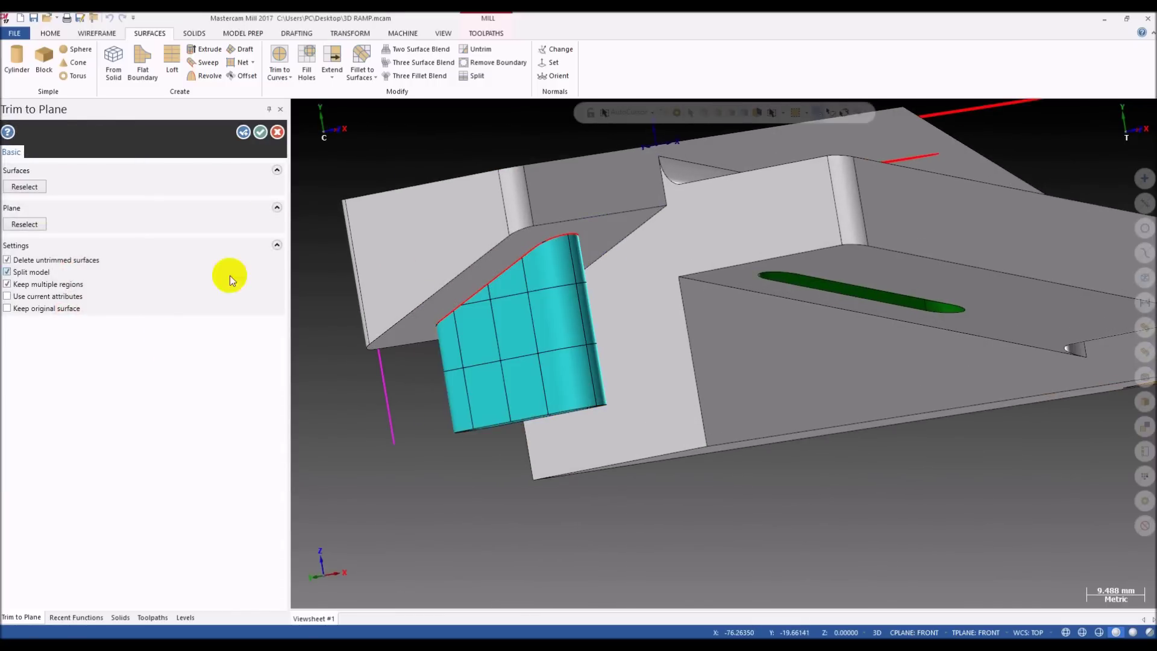
click(259, 132)
- Delete the split-off part of the swept surface that hangs below the block
click(527, 320)
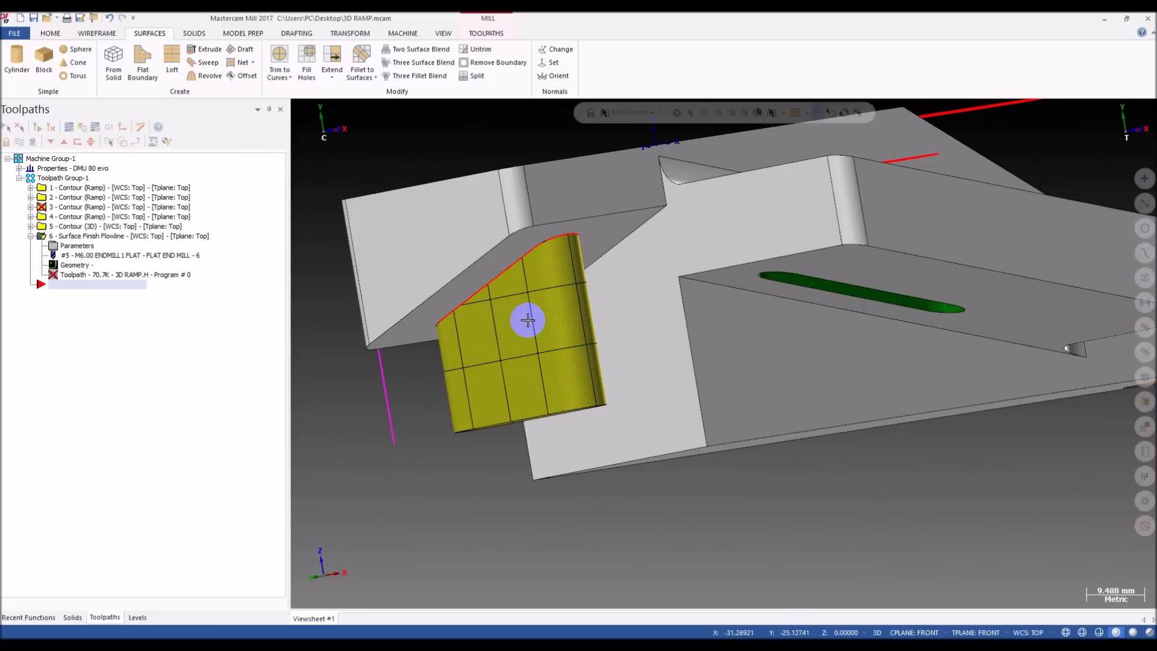
middle_drag(527, 320, 494, 282)
scroll(492, 268, up, 2)
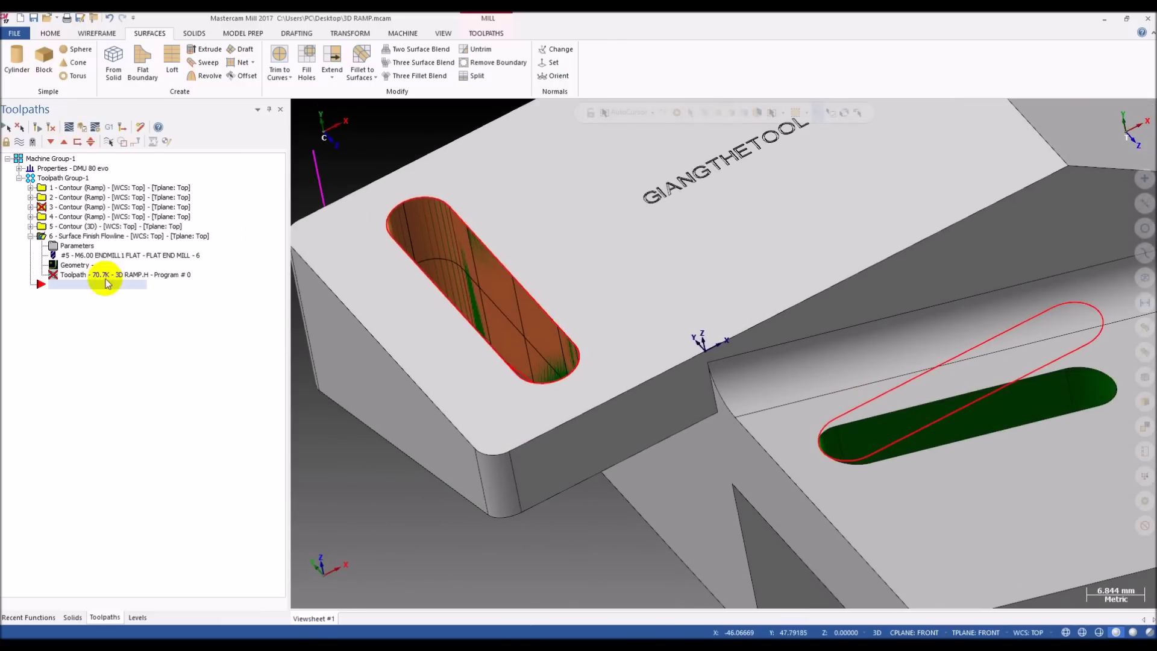
- Assign the trimmed swept surface inside the slot as the drive surface of the Surface Finish Flowline operation
click(69, 262)
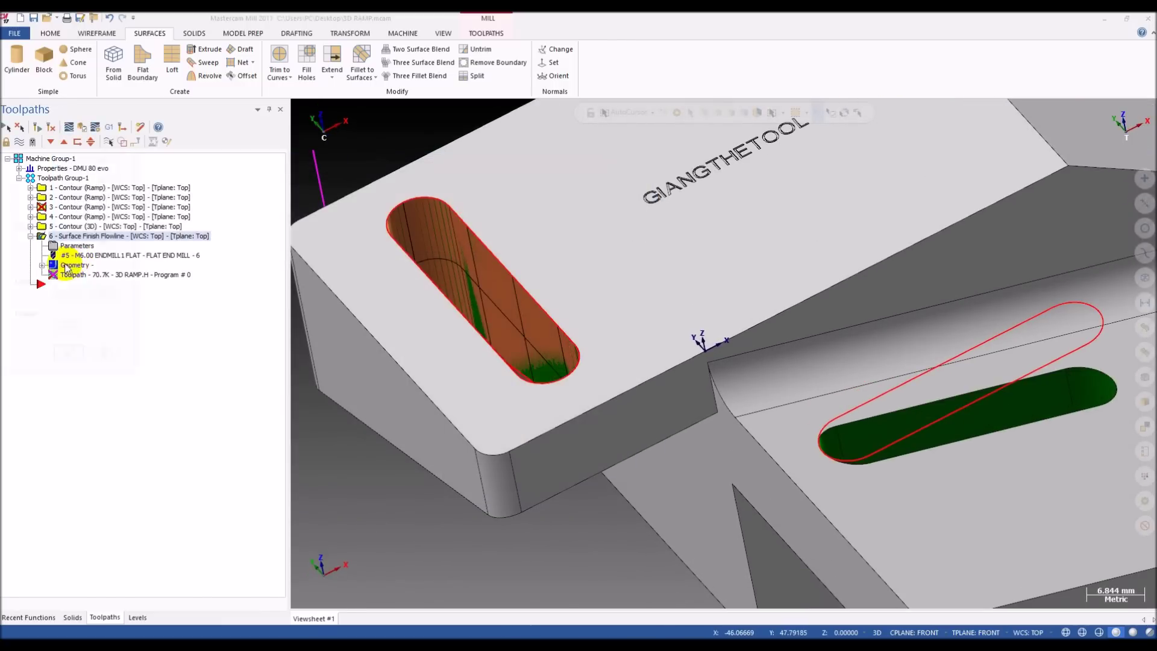
click(69, 162)
click(444, 219)
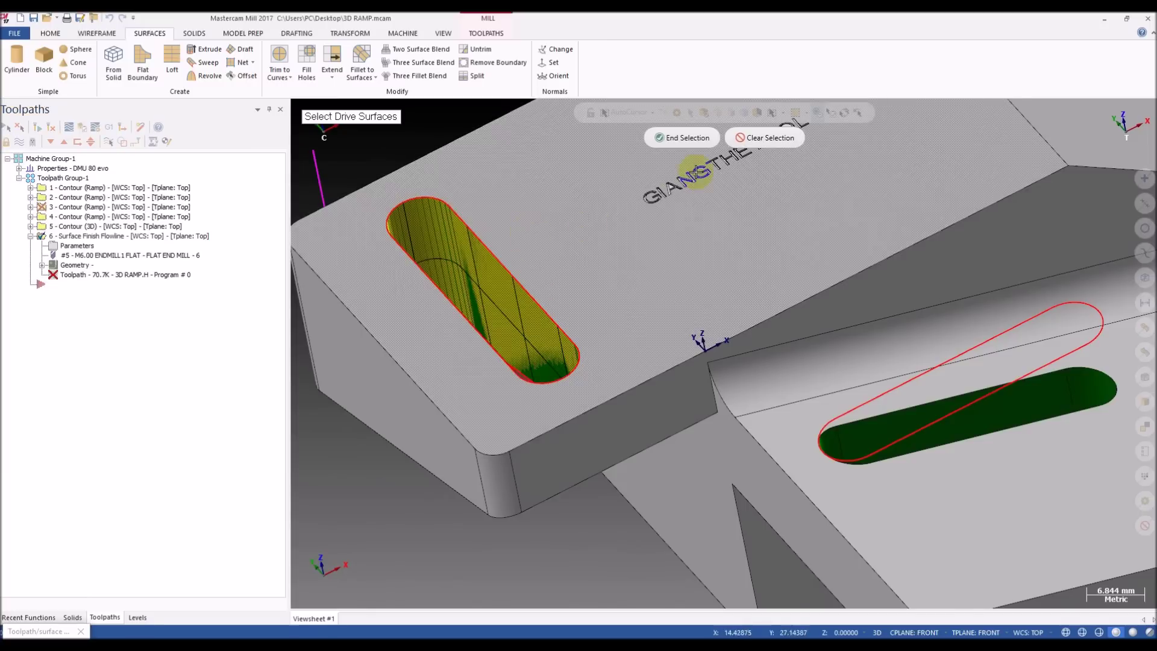
click(677, 139)
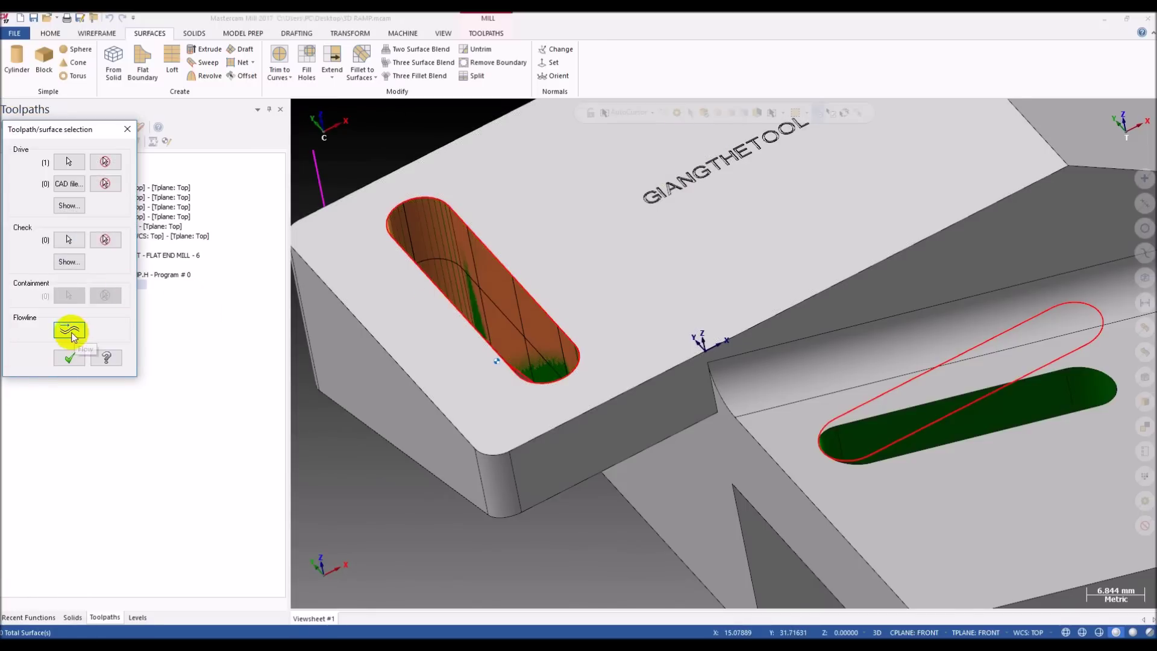
- Check the flowline direction preview at the slot's rounded end, and accept the flowline data and surface selection to recompute the toolpath
click(68, 357)
scroll(476, 329, down, 4)
middle_drag(485, 330, 526, 368)
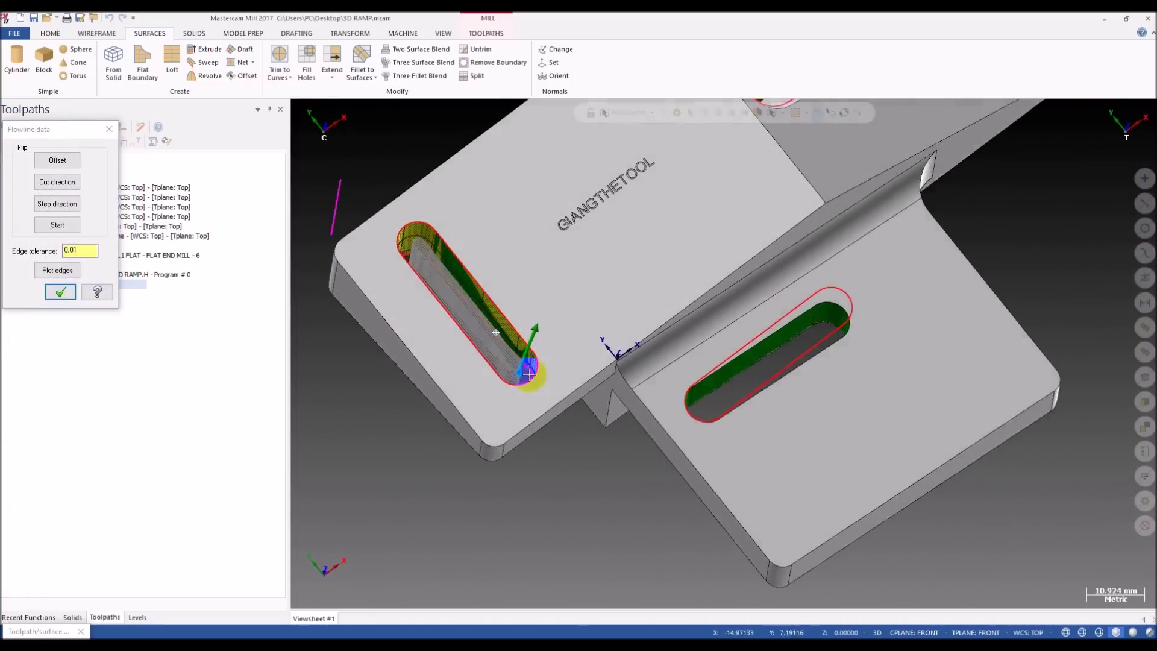
scroll(520, 361, up, 4)
scroll(521, 362, up, 5)
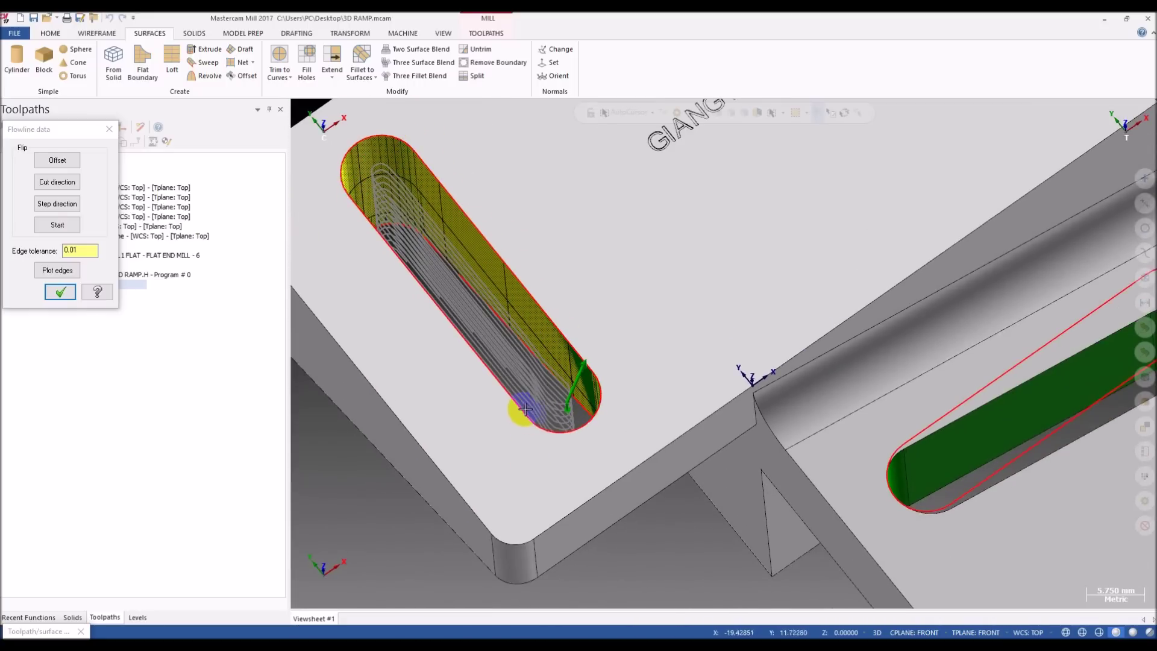
scroll(588, 423, up, 2)
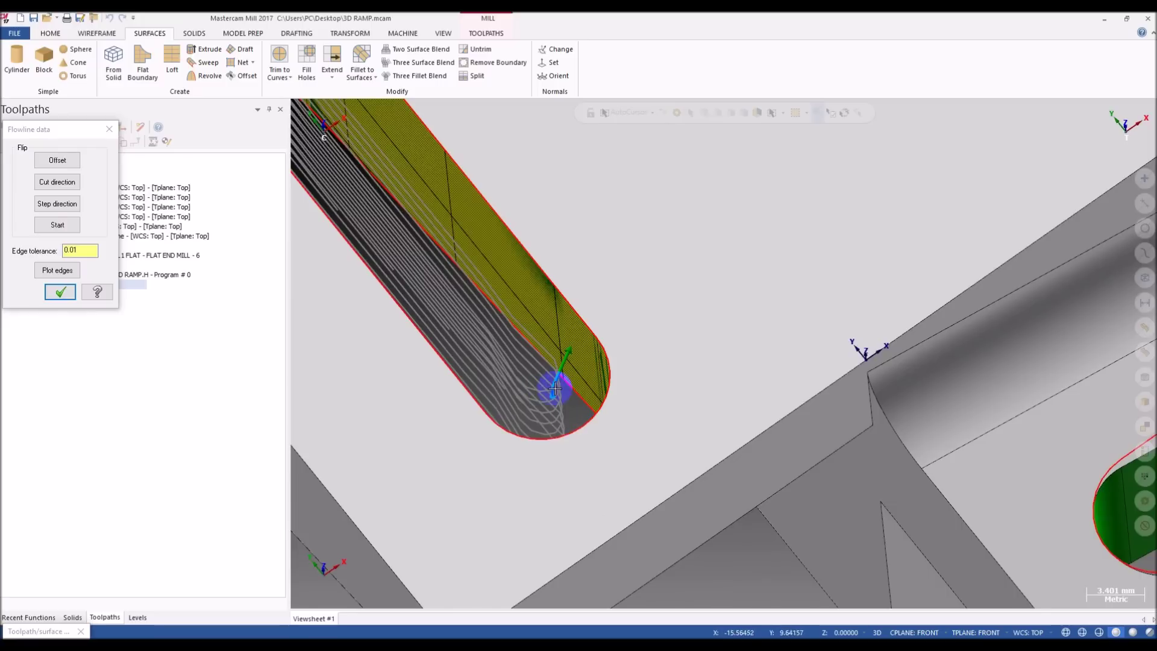
middle_drag(555, 388, 564, 418)
middle_drag(583, 456, 589, 393)
click(60, 292)
click(70, 359)
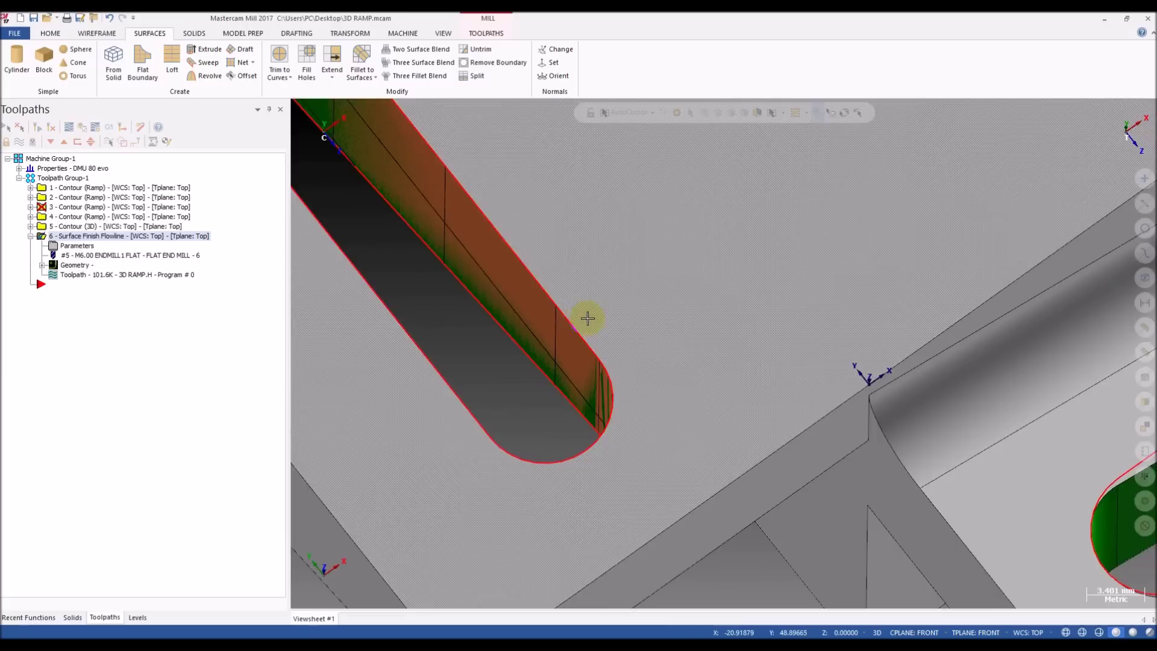
- Backplot the Surface Finish Flowline operation on the wireframe model through to the final passes in the slot
scroll(588, 315, down, 3)
key(alt+s)
click(94, 276)
middle_drag(426, 284, 515, 255)
scroll(506, 324, up, 3)
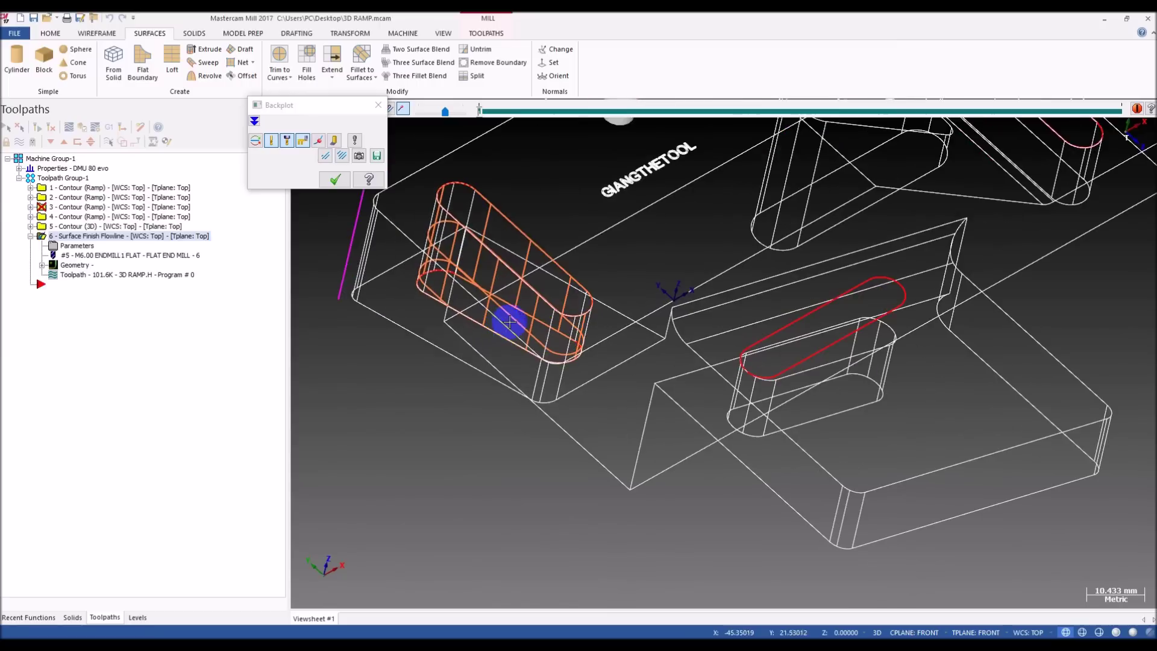
drag(482, 112, 1079, 171)
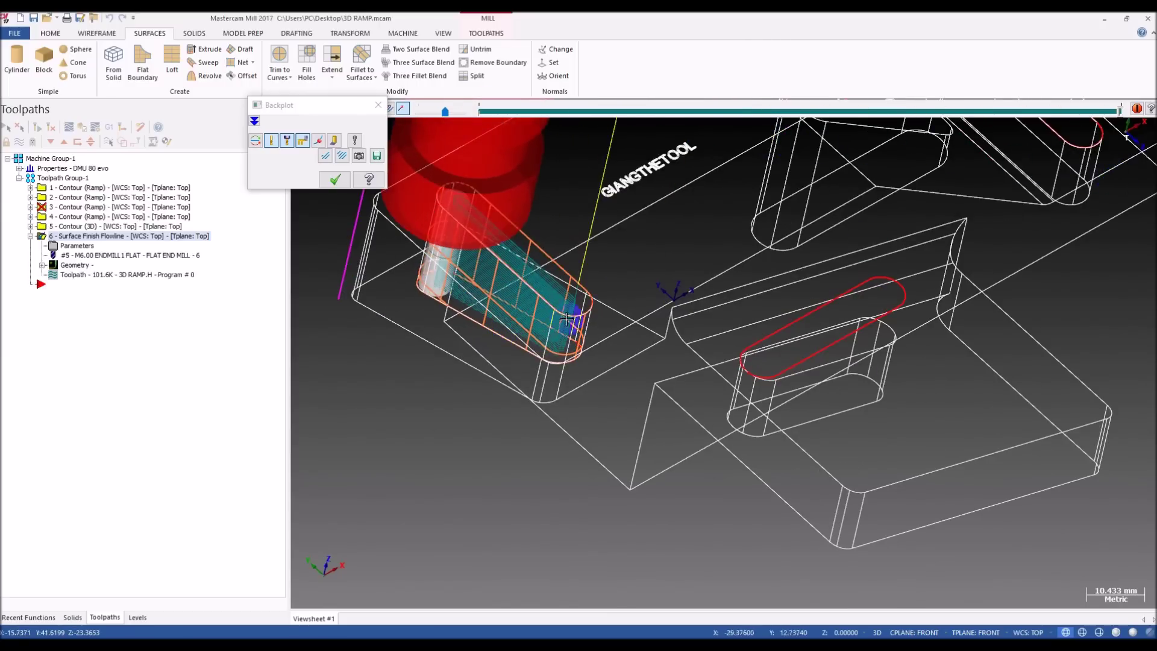
- Examine the tool and holder position against the block and the slot's sloped underside in the front and right side views
key(alt+2)
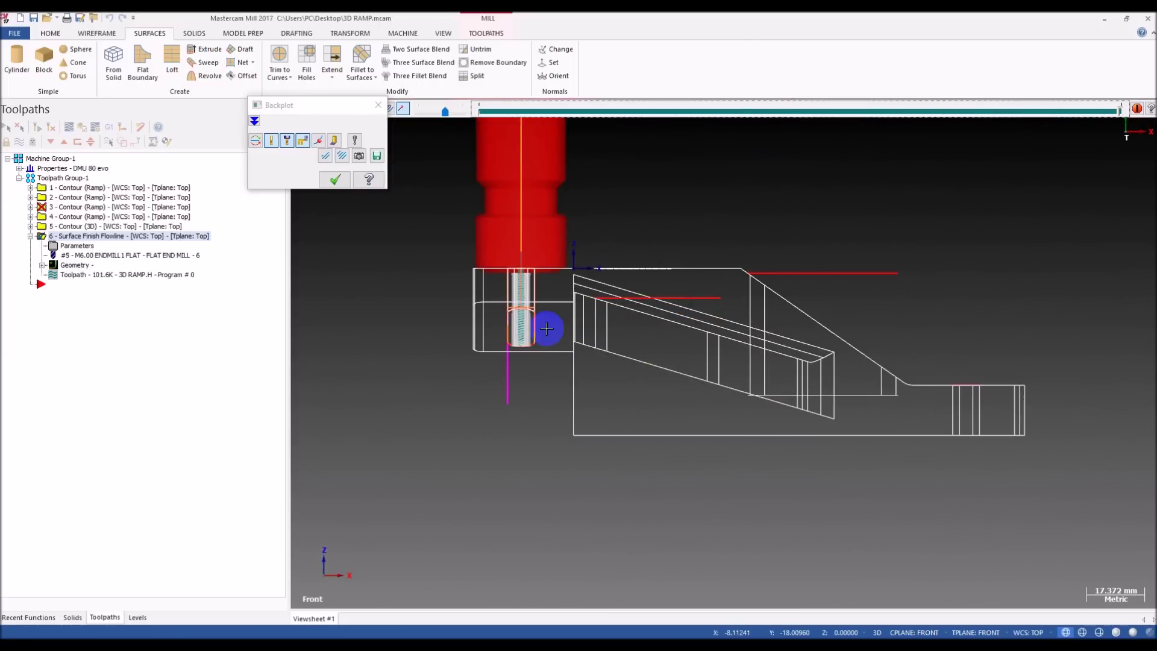
key(alt+3)
scroll(751, 356, up, 5)
mouse_move(691, 387)
middle_down()
mouse_move(620, 352)
mouse_move(635, 344)
middle_up()
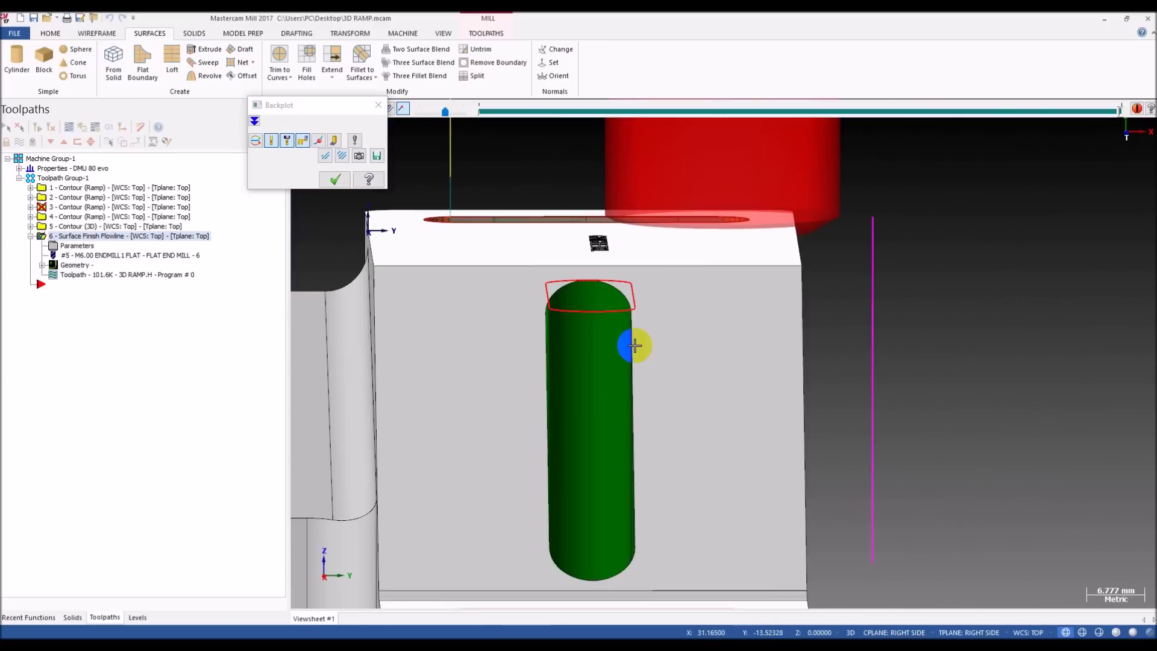
key(alt+2)
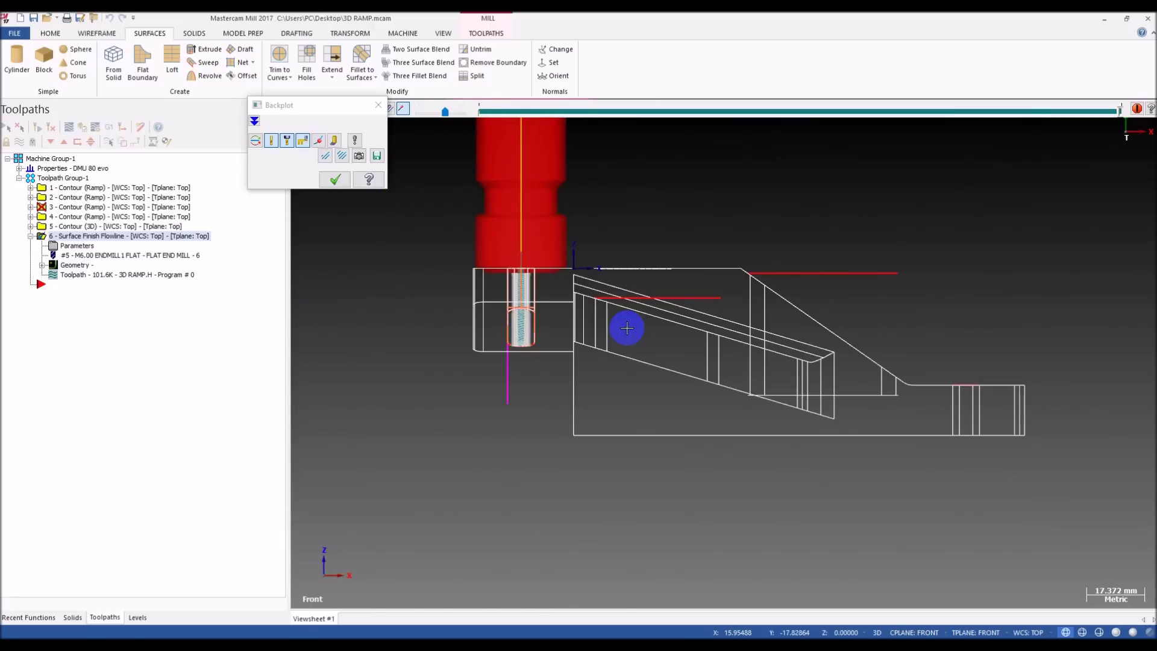
key(alt+5)
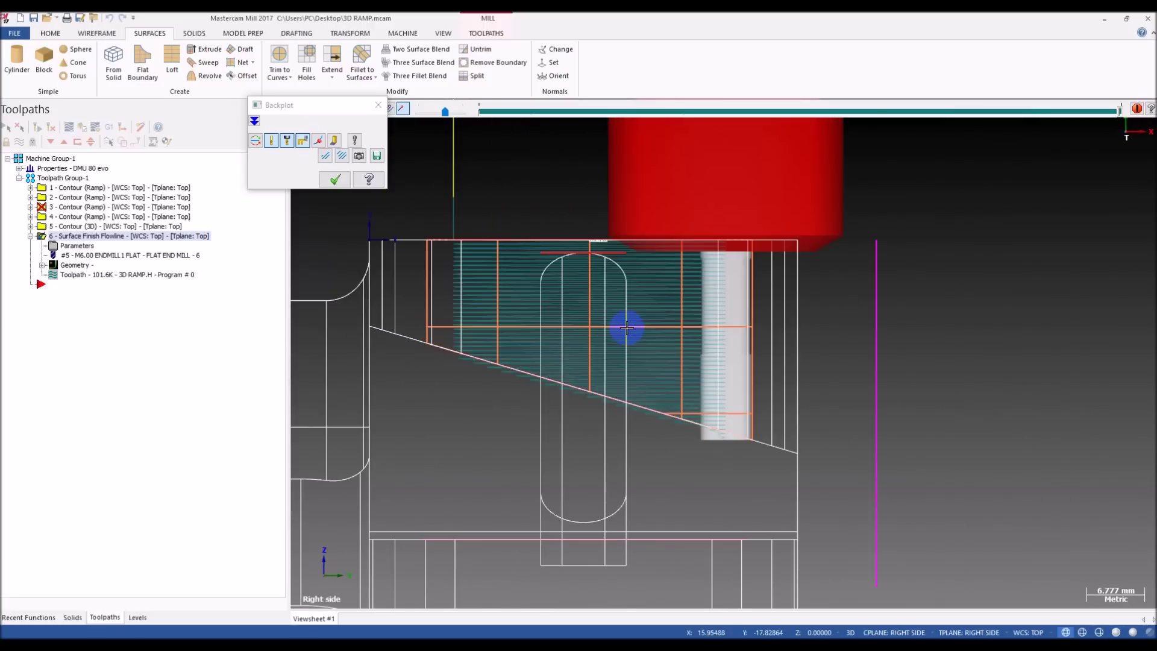
scroll(830, 209, up, 1)
mouse_move(1120, 114)
mouse_down()
mouse_move(1069, 111)
mouse_move(1105, 120)
mouse_up()
scroll(865, 264, down, 3)
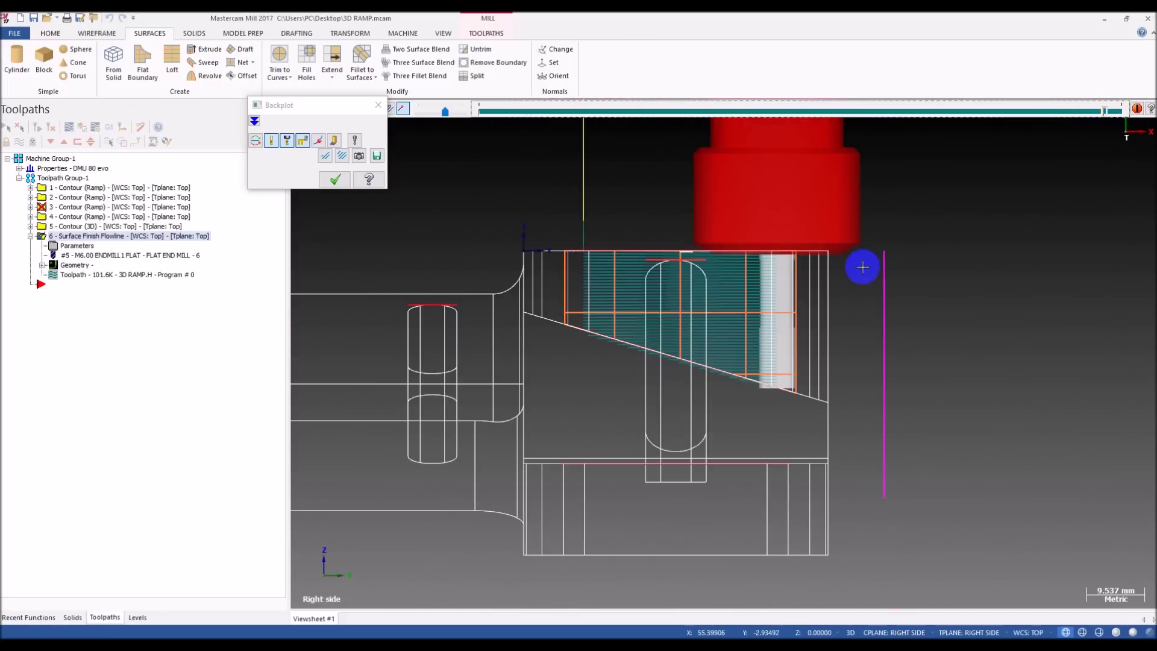
middle_drag(863, 267, 801, 284)
click(75, 247)
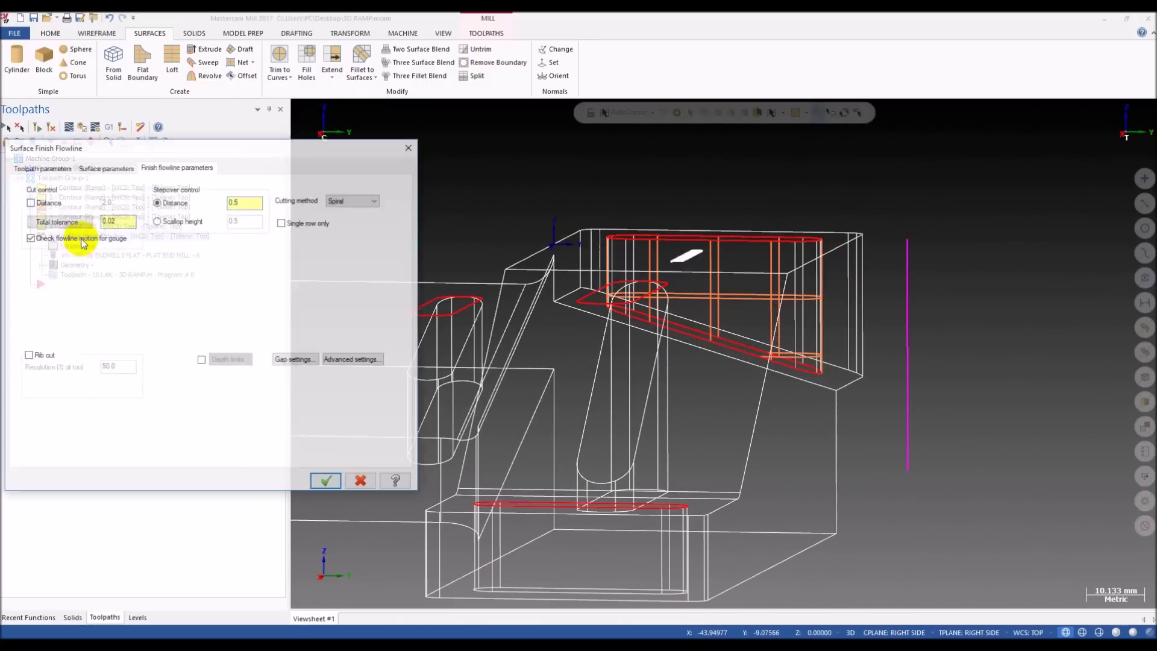
click(42, 169)
key(Escape)
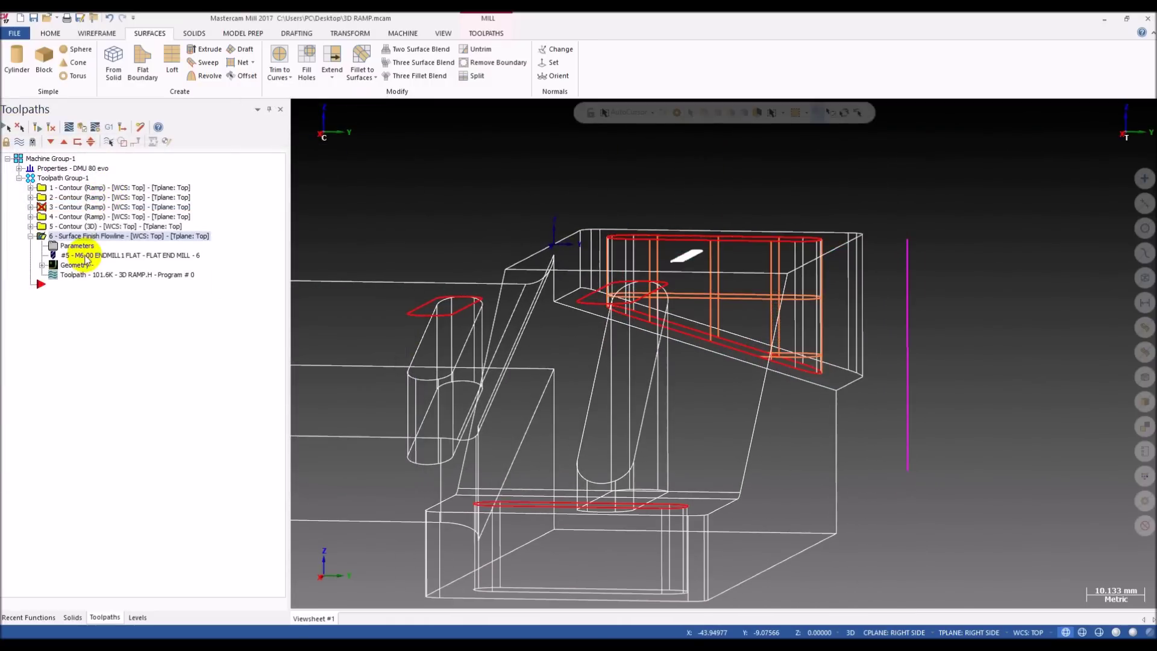
- Set the 6 mm flat end mill's tool projection to 26 in operation 1, update all operations using the assembly, and regenerate the outdated toolpaths
click(30, 187)
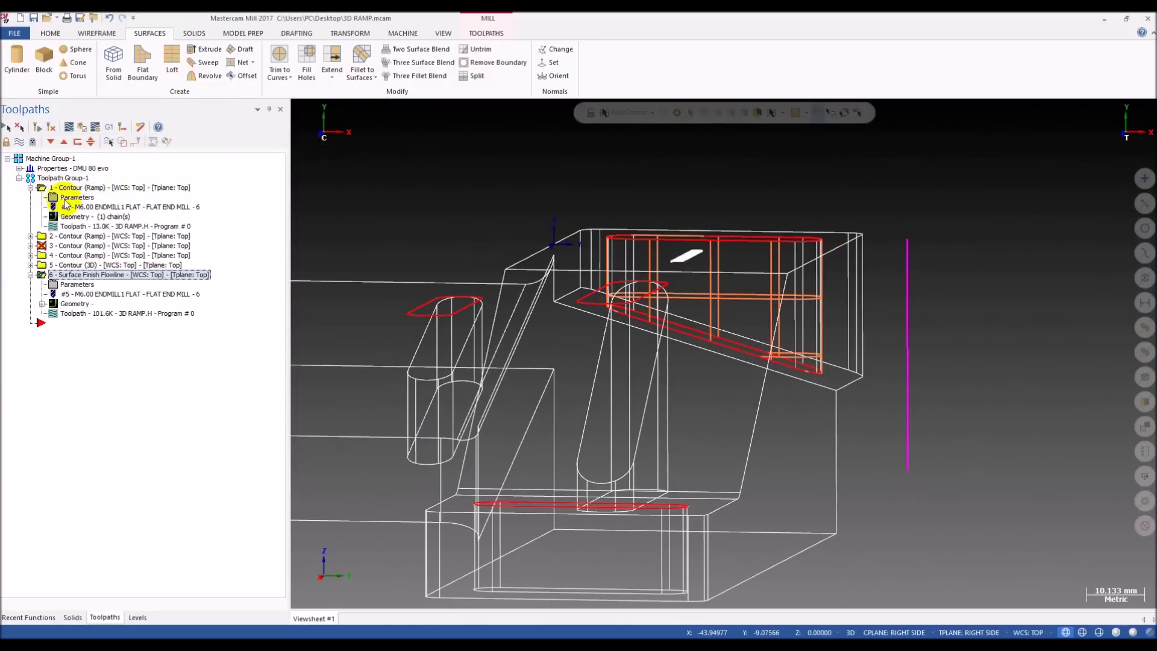
click(75, 197)
click(212, 190)
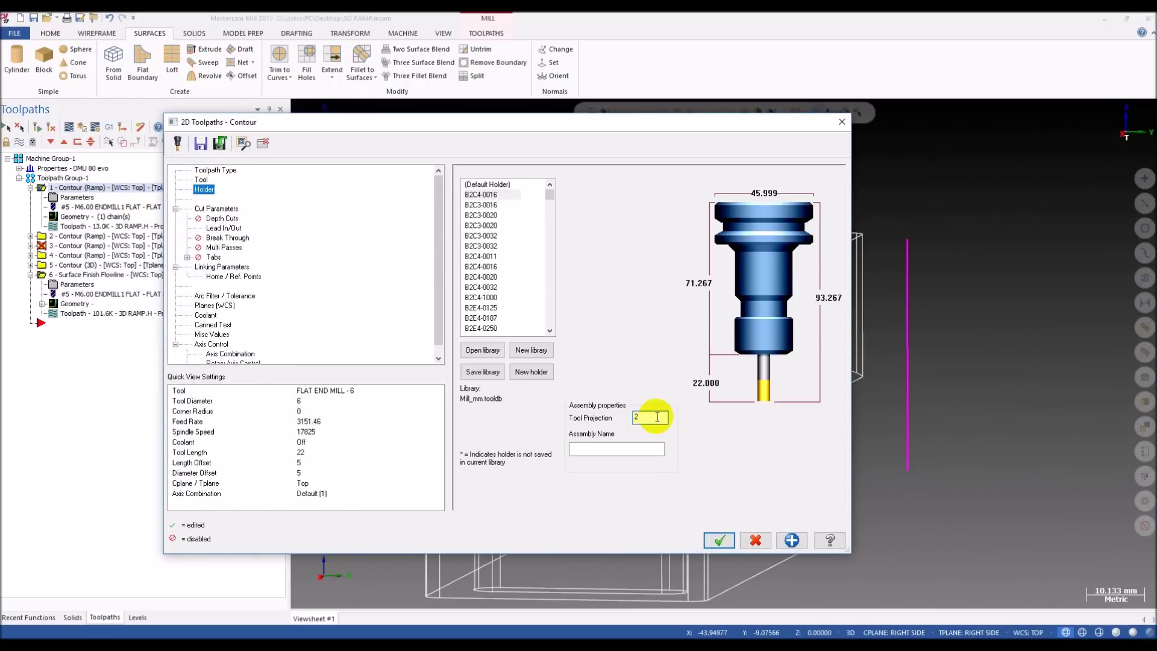
click(720, 542)
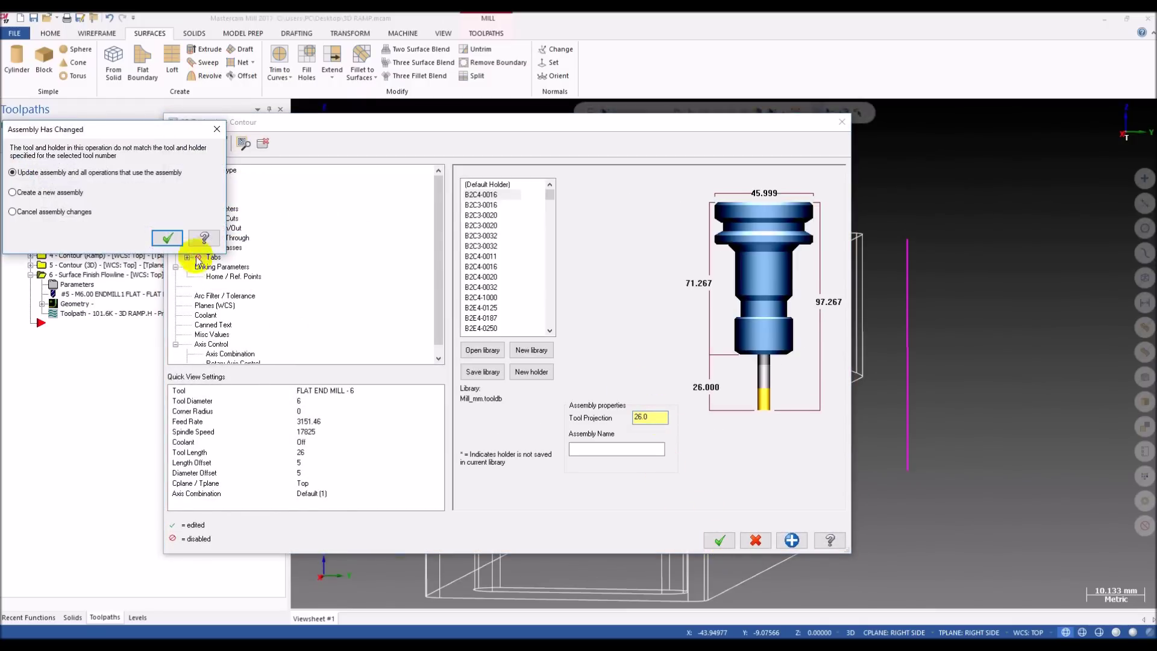
click(167, 238)
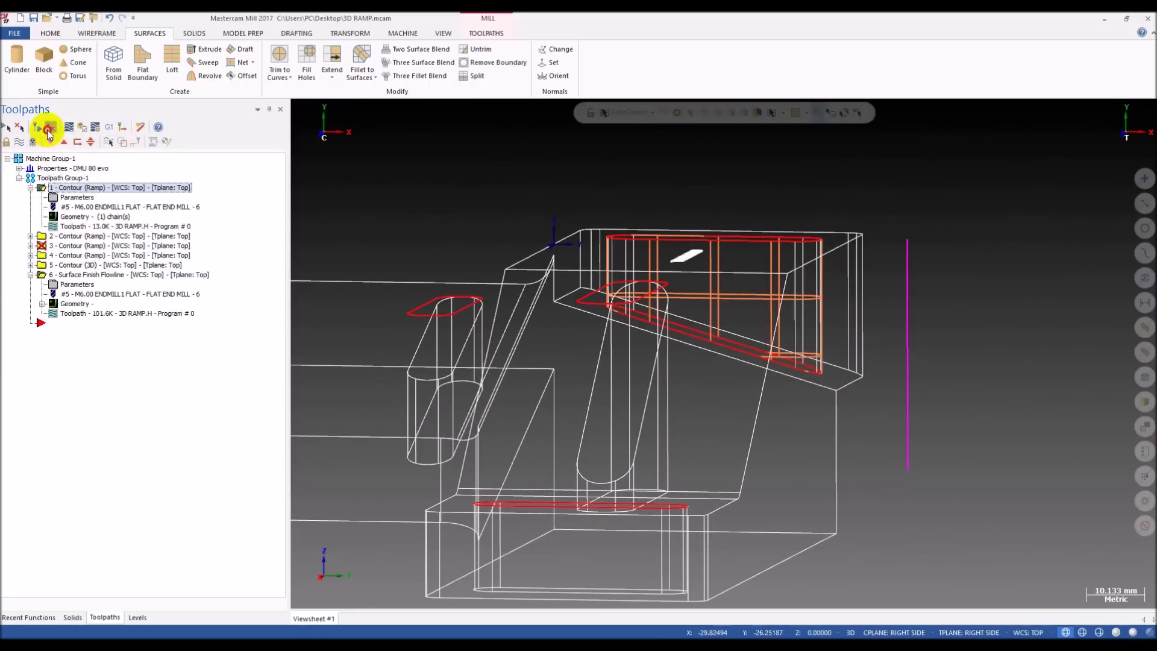
click(50, 127)
- Backplot the flowline operation again to its end and examine the holder's clearance above the block
click(77, 317)
mouse_move(306, 293)
middle_down()
mouse_move(423, 302)
mouse_move(486, 327)
mouse_move(630, 315)
mouse_move(707, 365)
middle_up()
key(alt+s)
scroll(482, 323, down, 5)
scroll(542, 264, up, 2)
key(r)
scroll(542, 265, up, 4)
mouse_move(460, 281)
middle_down()
mouse_move(480, 259)
mouse_move(503, 293)
mouse_move(564, 322)
mouse_move(548, 263)
middle_up()
scroll(555, 315, down, 1)
key(alt+s)
key(alt)
drag(526, 111, 883, 188)
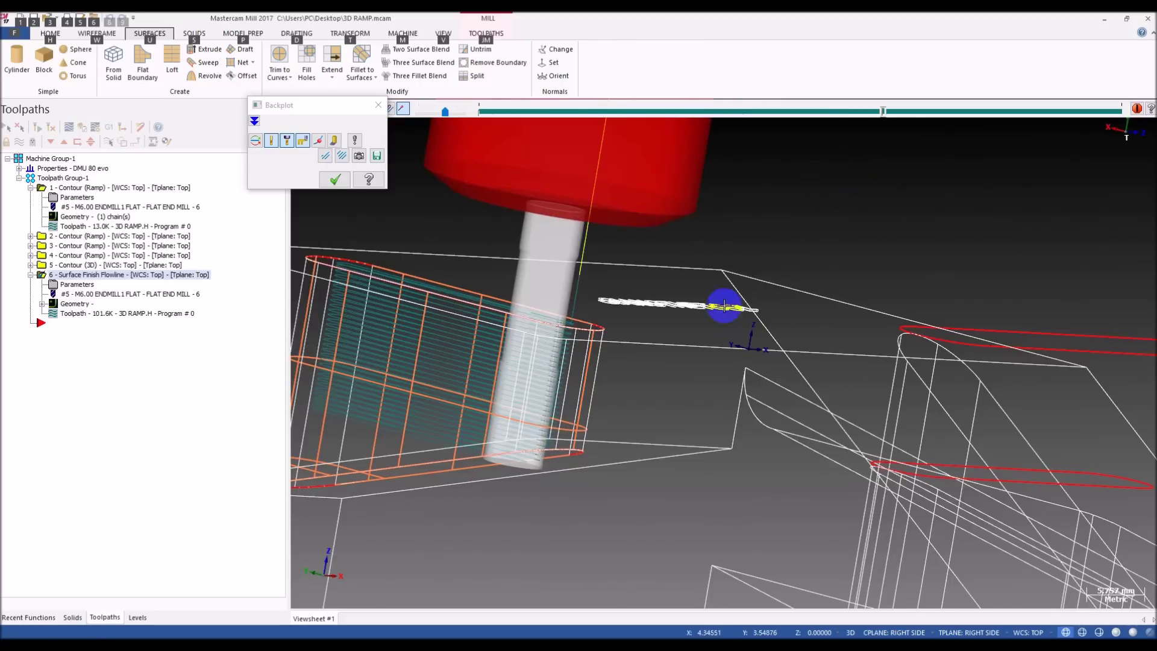
scroll(443, 362, down, 2)
mouse_move(450, 365)
middle_down()
mouse_move(478, 380)
mouse_move(439, 349)
mouse_move(492, 372)
mouse_move(643, 201)
mouse_move(790, 138)
middle_up()
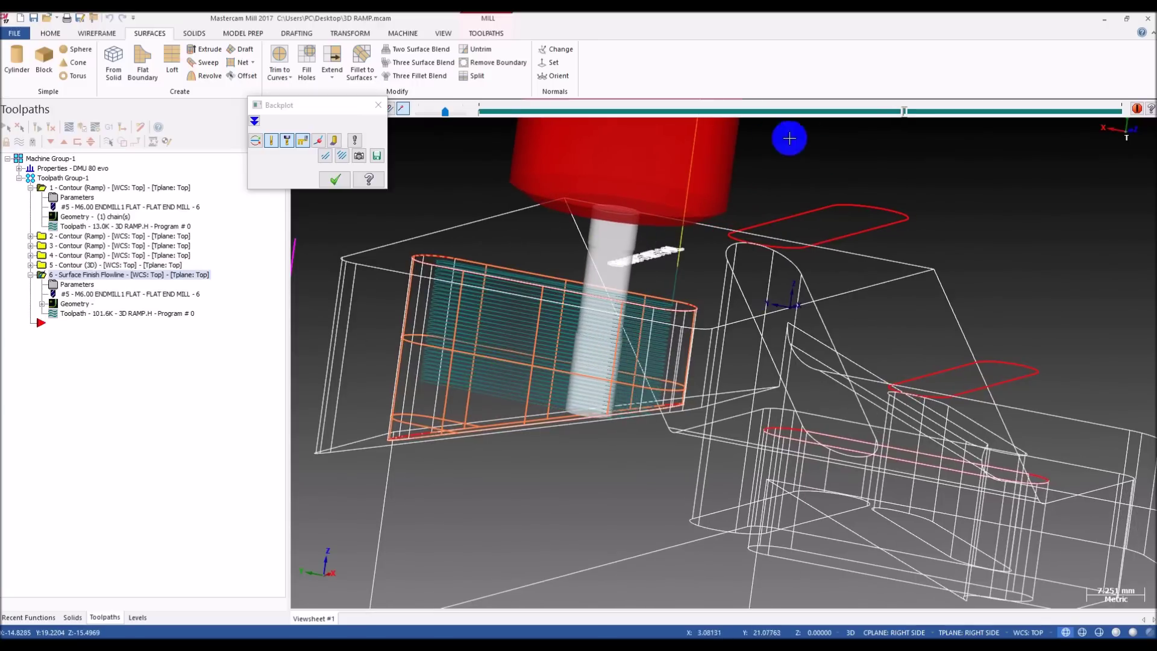
drag(905, 116, 1151, 130)
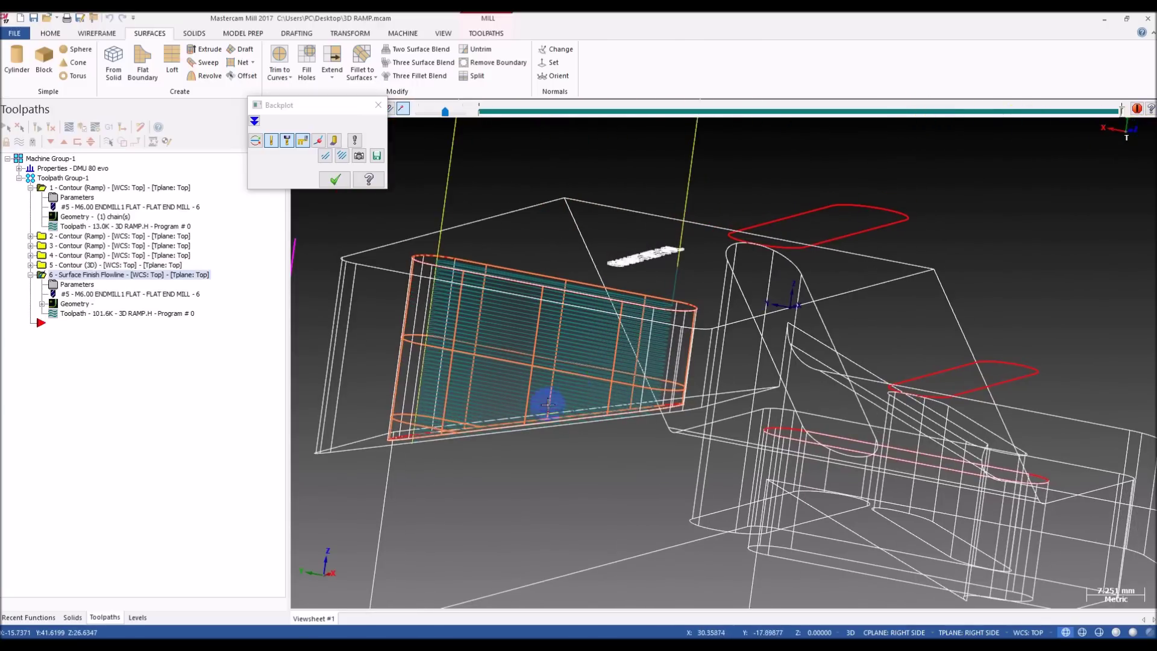
- Examine the flowline passes up close along the slot wall and replay the backplot to the lowest passes
scroll(551, 402, up, 6)
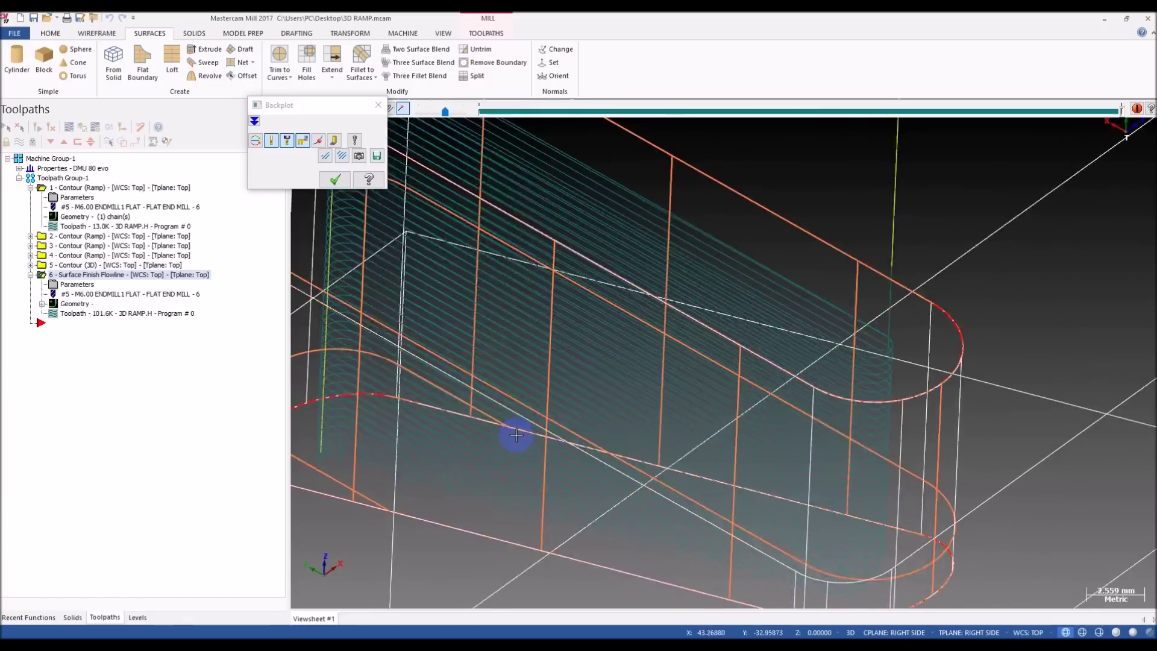
middle_drag(516, 436, 512, 407)
key(Escape)
click(74, 315)
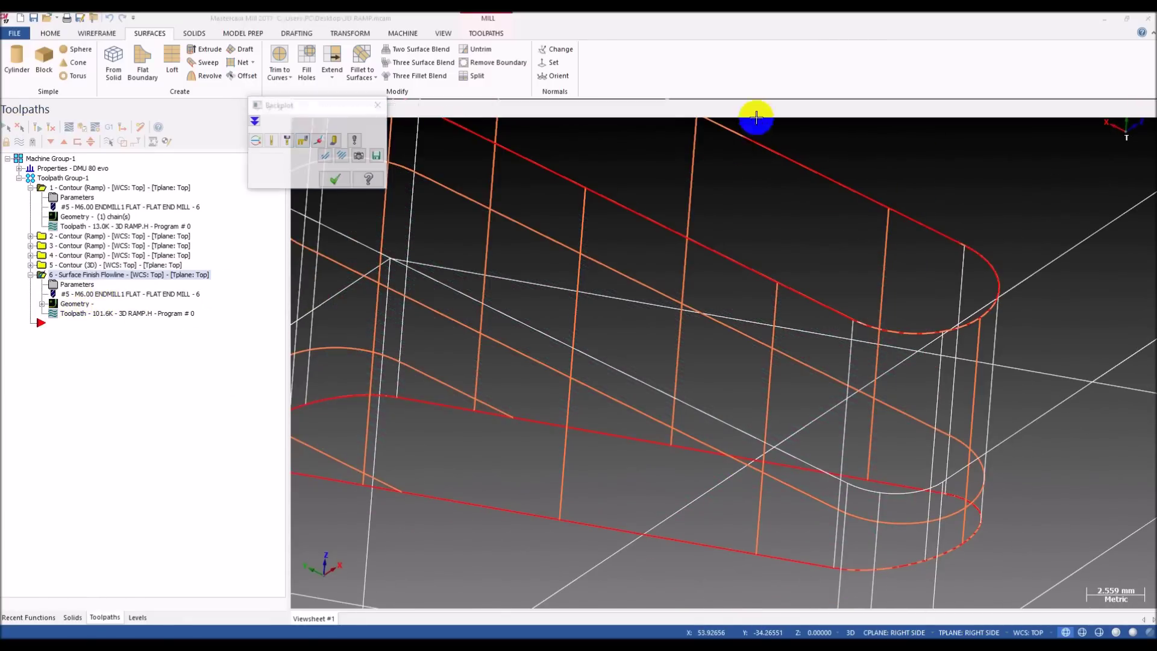
drag(484, 114, 1090, 112)
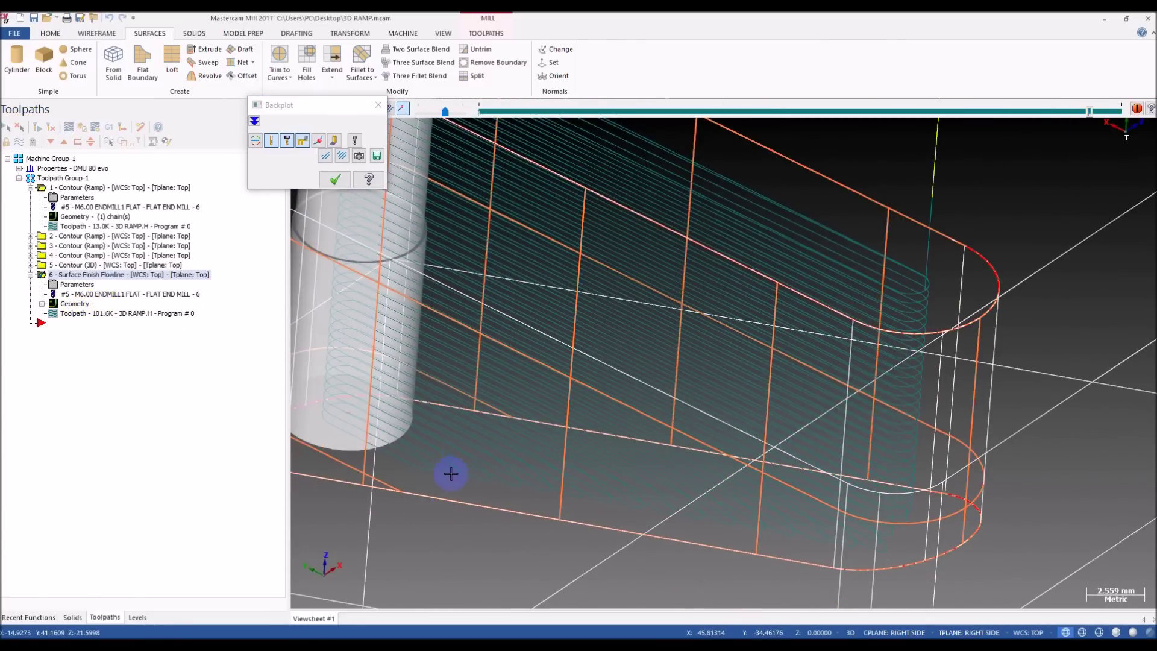
key(Escape)
- Change the flowline operation's gap motion to Direct and regenerate the toolpath
click(76, 284)
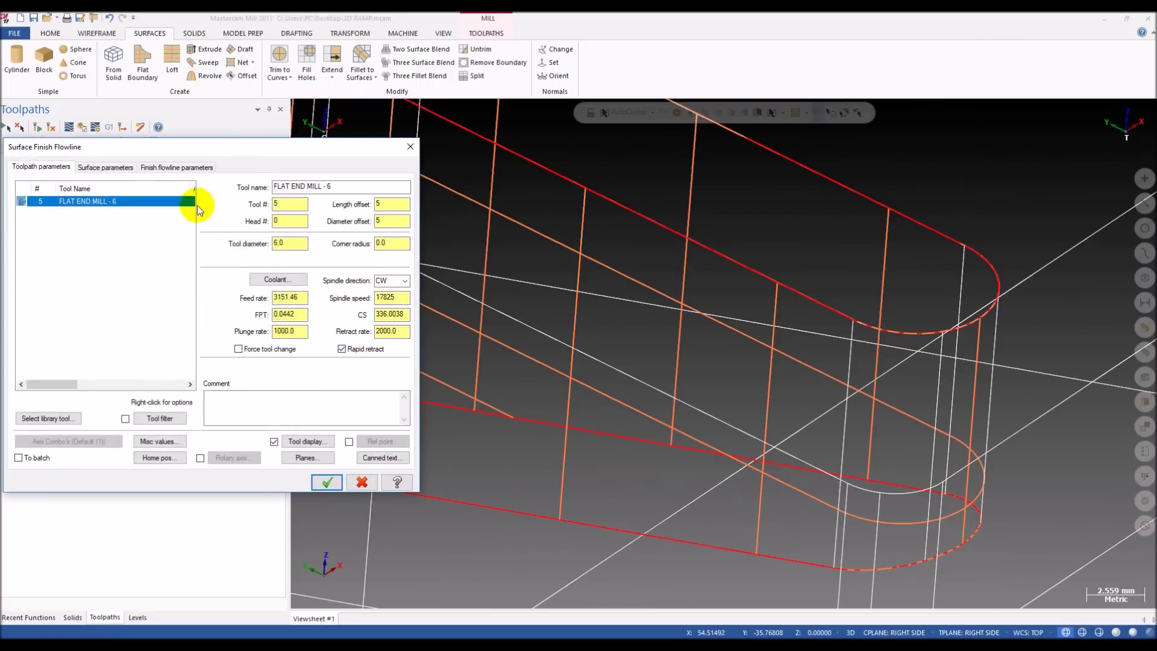
click(186, 167)
click(282, 357)
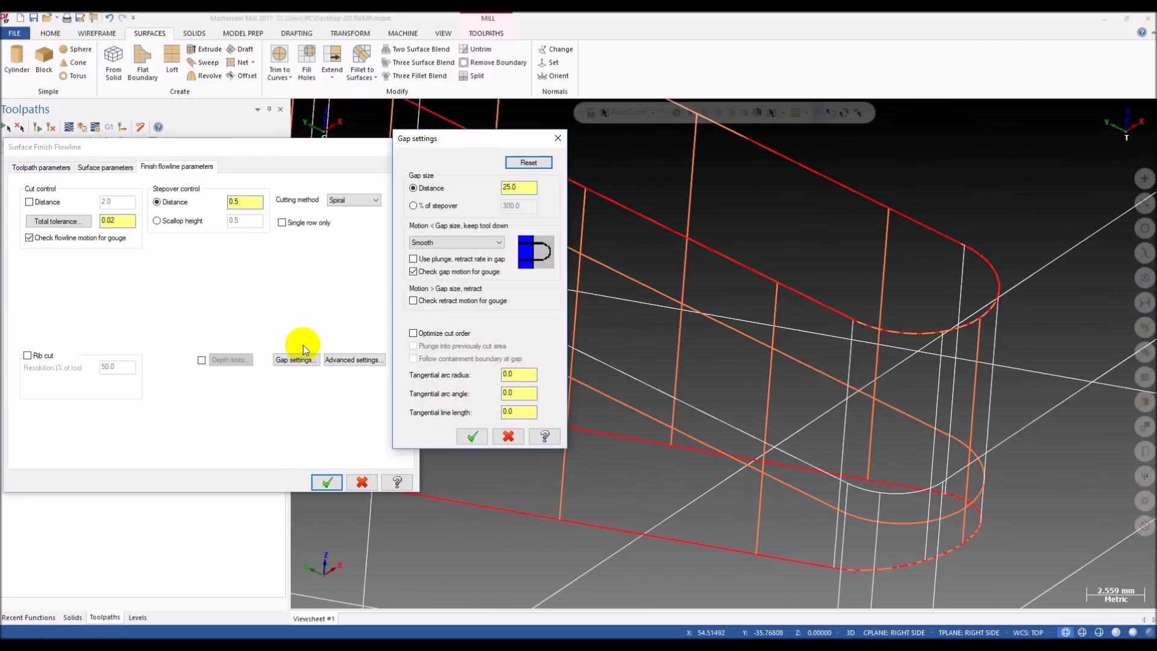
click(435, 251)
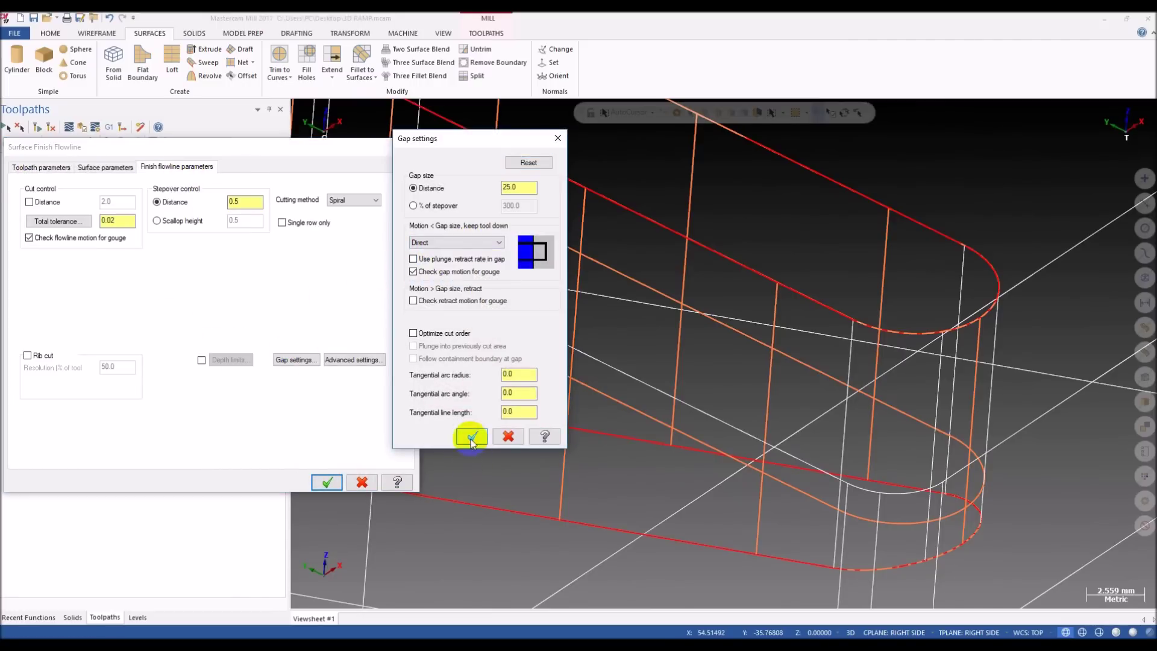
click(472, 438)
click(326, 482)
click(37, 128)
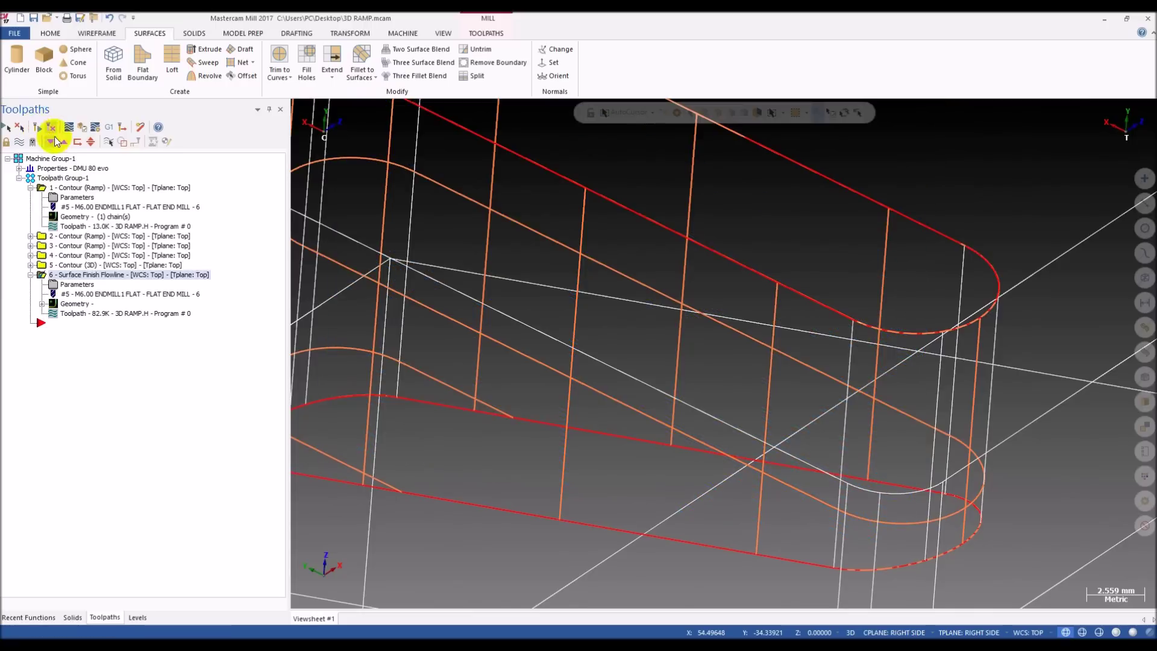
- Backplot the regenerated flowline operation and examine how its passes meet the slot's sloped lower edge in the right side view
click(79, 317)
drag(478, 115, 1120, 112)
mouse_move(844, 302)
middle_down()
mouse_move(693, 422)
mouse_move(623, 495)
mouse_move(747, 478)
mouse_move(547, 406)
mouse_move(551, 396)
mouse_move(535, 422)
mouse_move(563, 405)
mouse_move(543, 387)
mouse_move(623, 424)
mouse_move(660, 410)
middle_up()
key(alt+4)
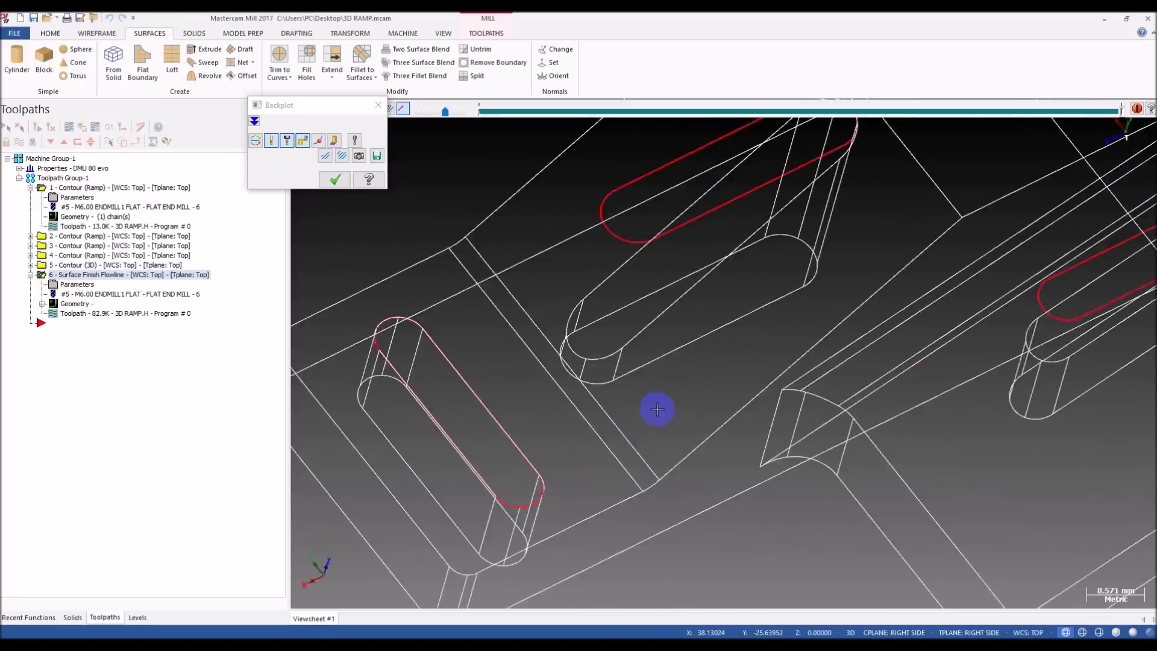
scroll(578, 484, down, 3)
key(alt+5)
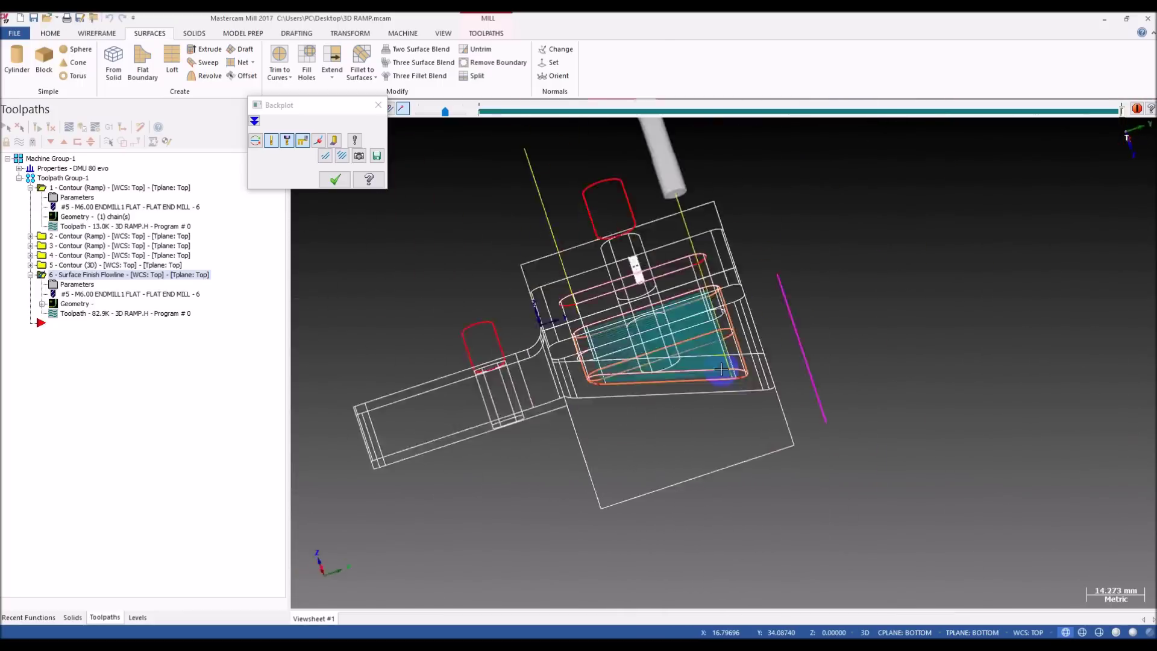
scroll(711, 361, up, 10)
scroll(677, 379, down, 4)
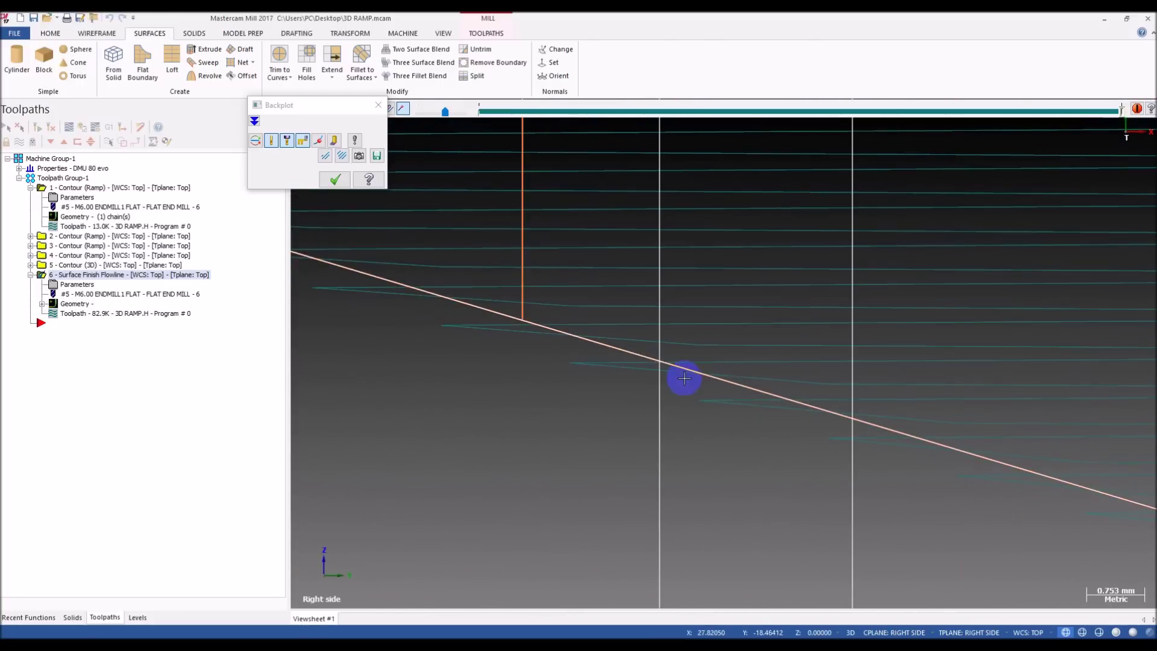
mouse_move(613, 398)
middle_down()
mouse_move(490, 434)
mouse_move(609, 432)
mouse_move(558, 362)
mouse_move(821, 361)
mouse_move(664, 377)
mouse_move(775, 318)
mouse_move(824, 353)
mouse_move(753, 405)
mouse_move(807, 407)
middle_up()
scroll(577, 411, down, 5)
key(alt+s)
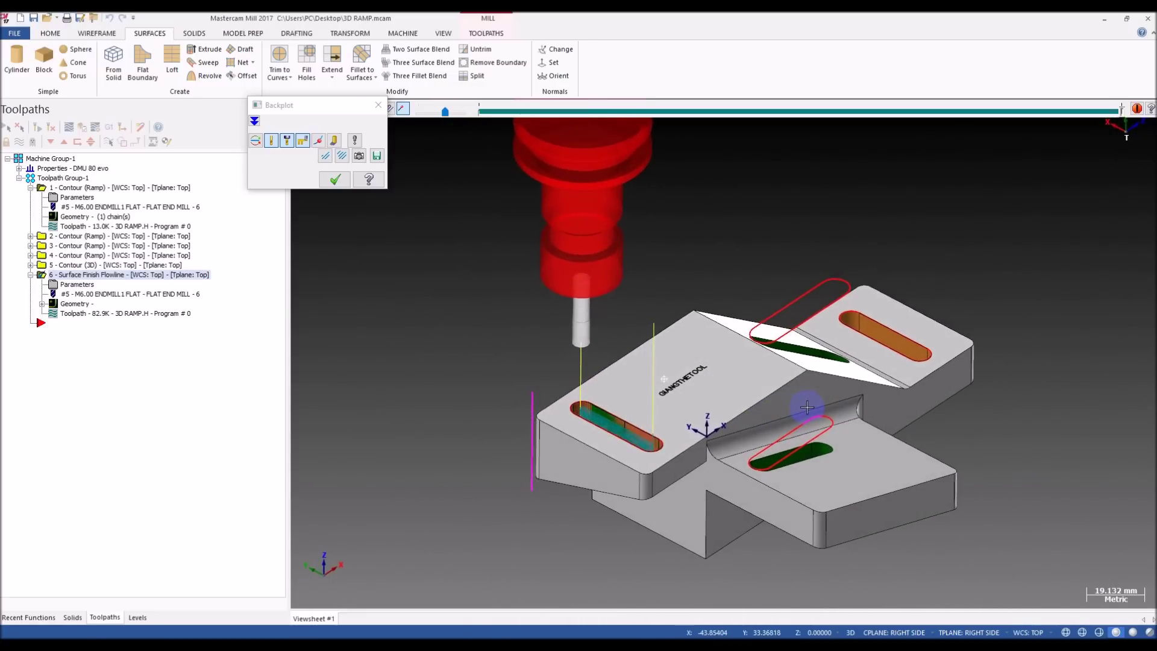
key(Escape)
scroll(620, 440, up, 4)
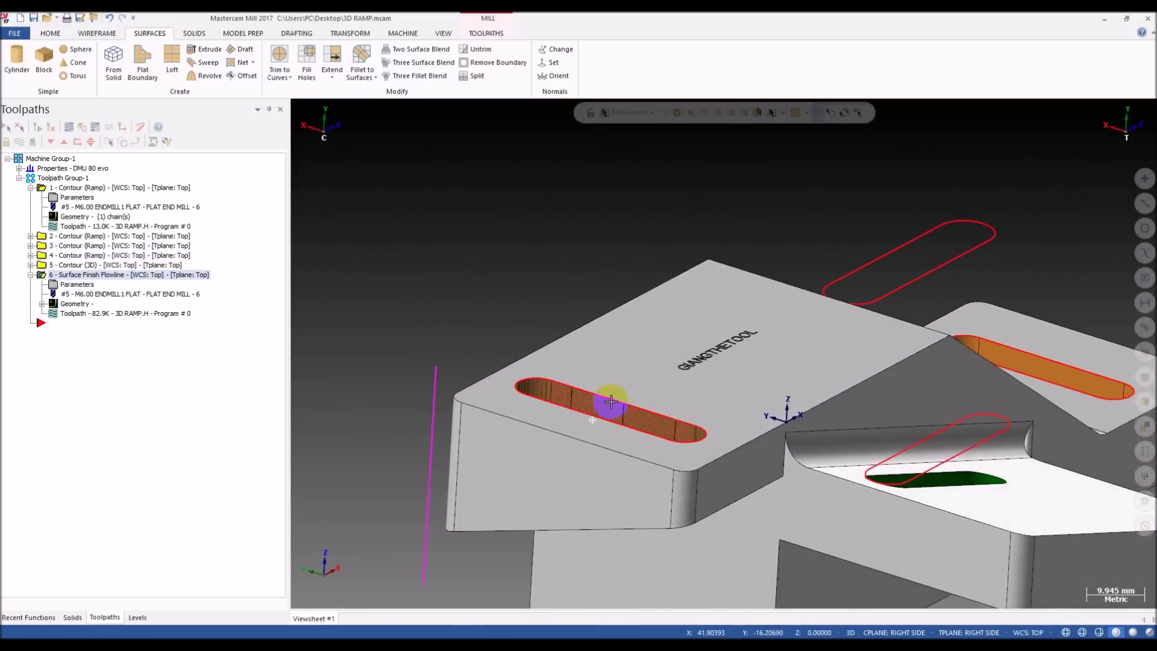
scroll(599, 400, up, 6)
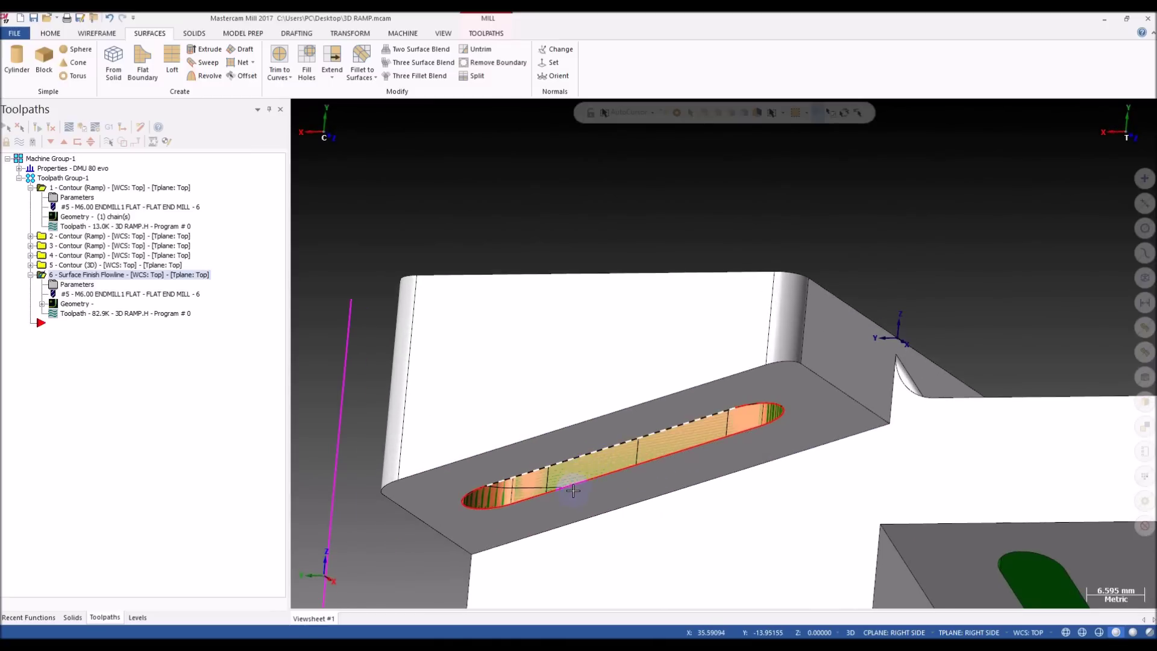
scroll(562, 492, down, 2)
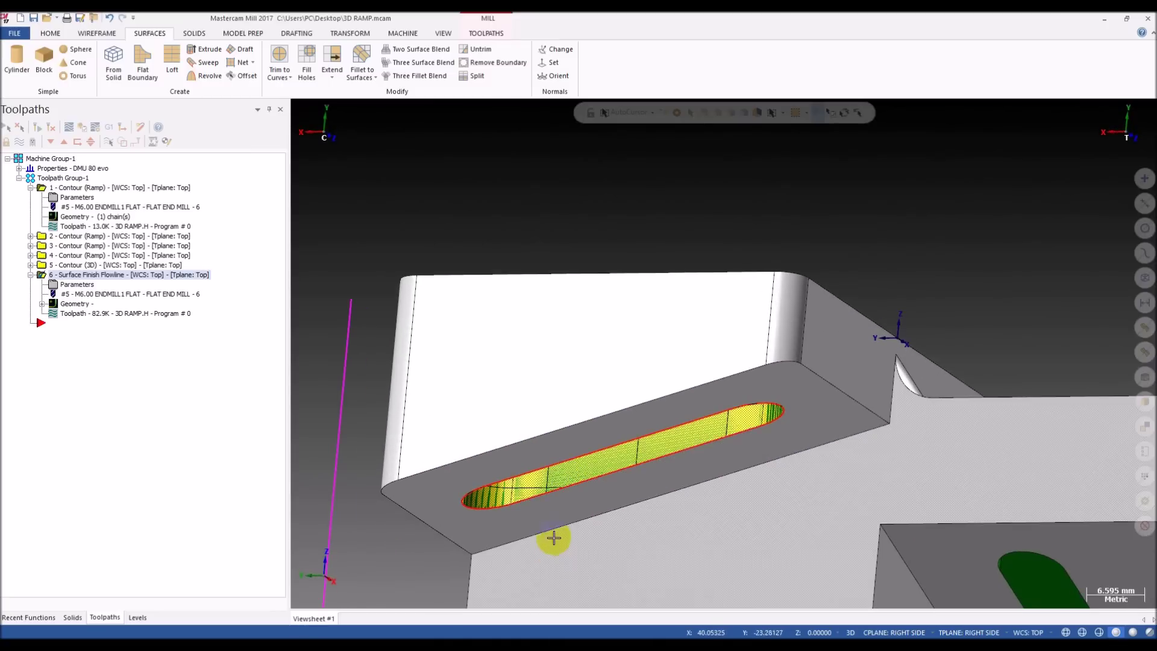
middle_drag(550, 495, 559, 388)
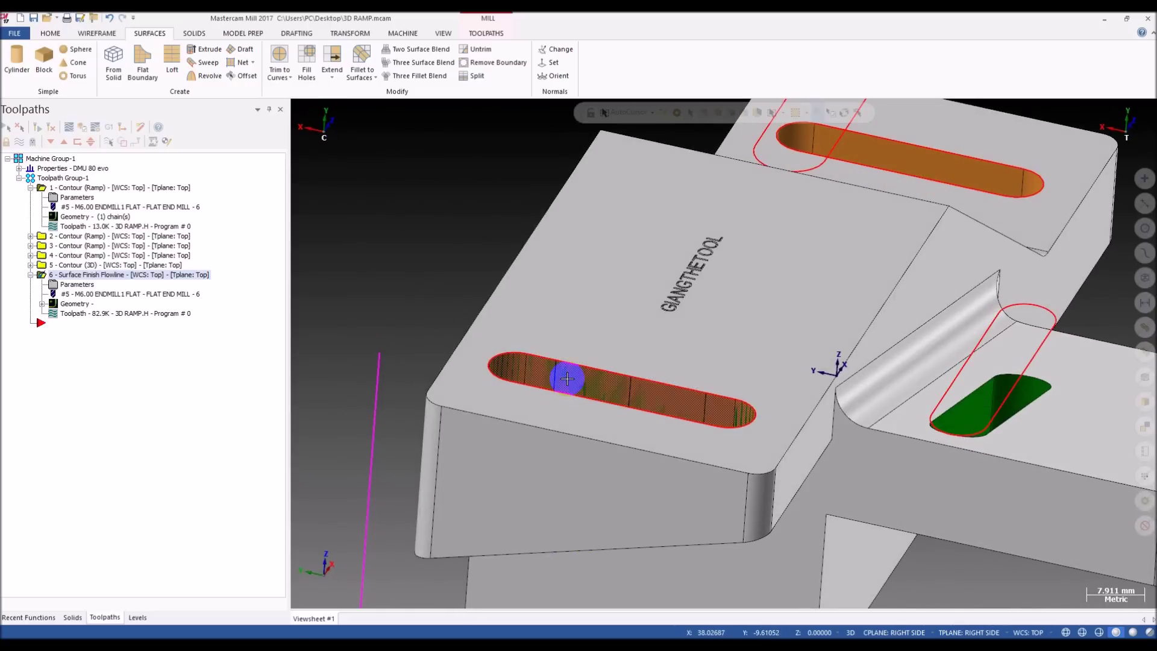
- Examine the GIANGTHETOOL block's slot outline and swept wall up close, together with the vertical line beside the block
middle_drag(585, 262, 563, 349)
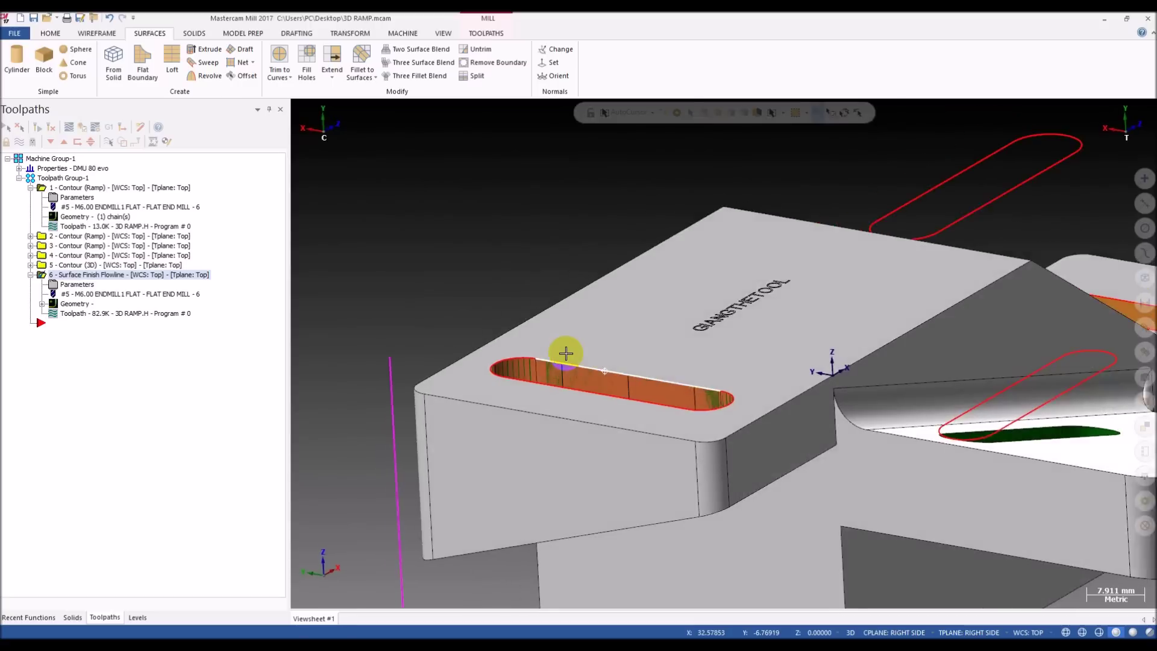
scroll(524, 356, down, 5)
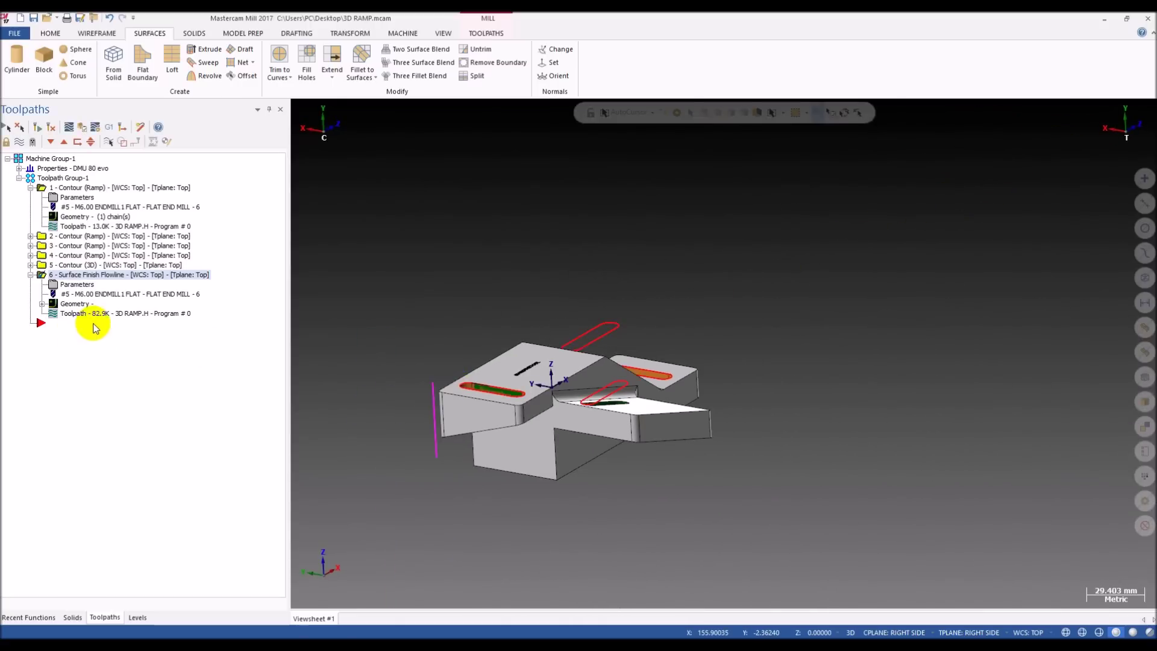
scroll(539, 356, up, 8)
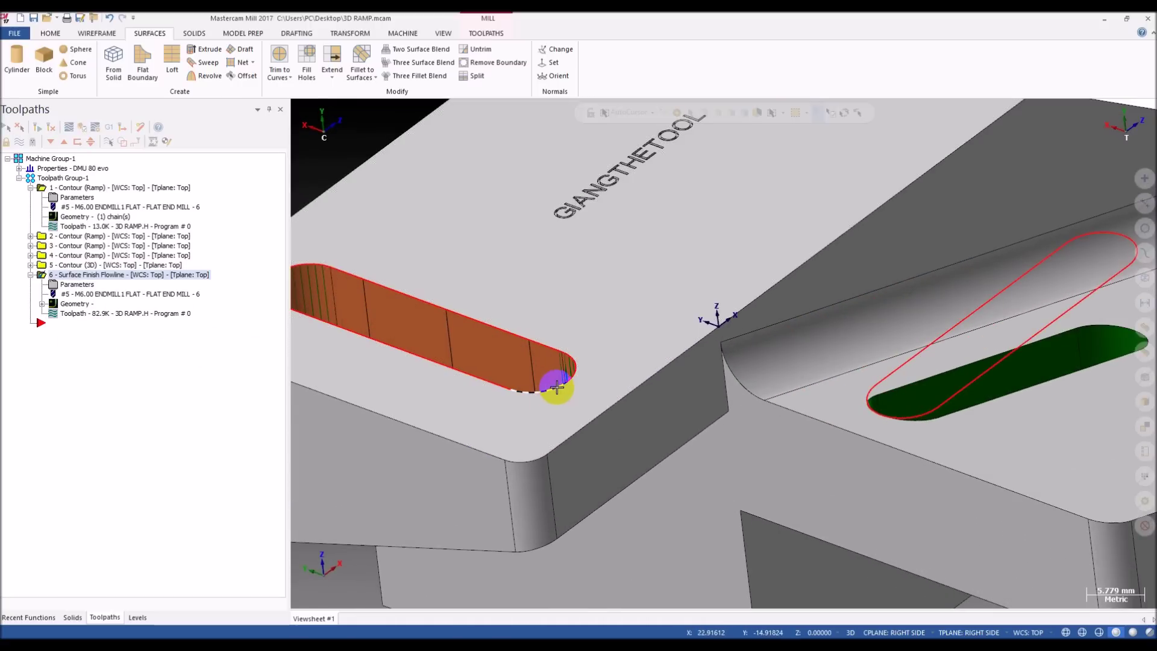
scroll(553, 392, up, 4)
scroll(546, 395, down, 6)
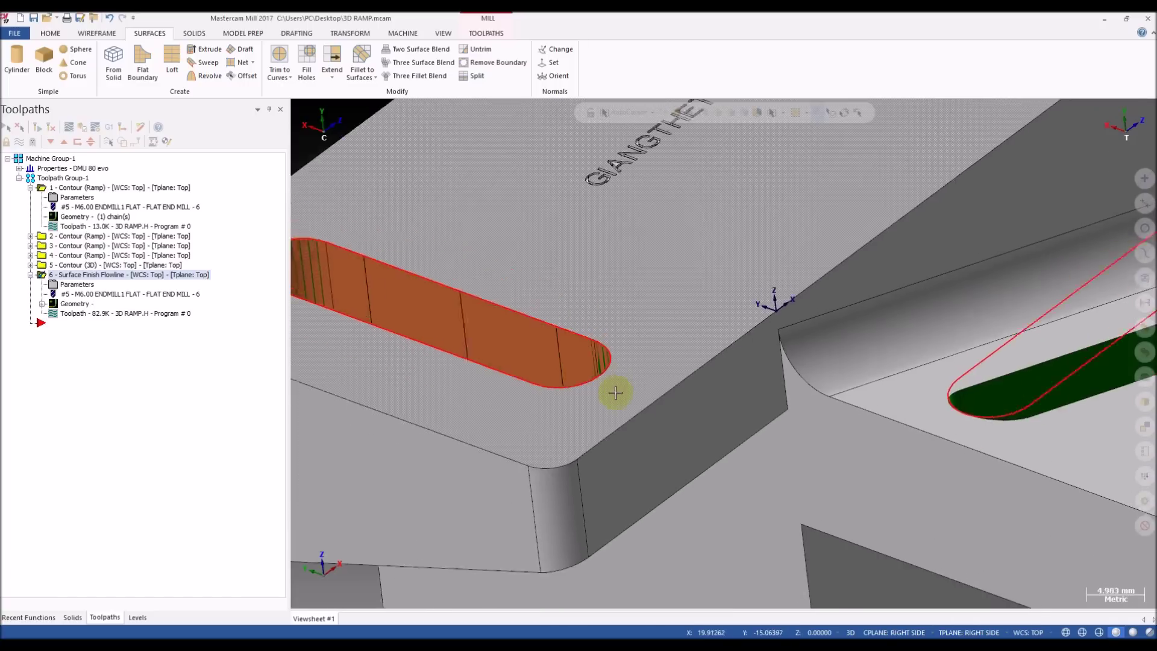
scroll(581, 387, up, 3)
scroll(625, 374, up, 1)
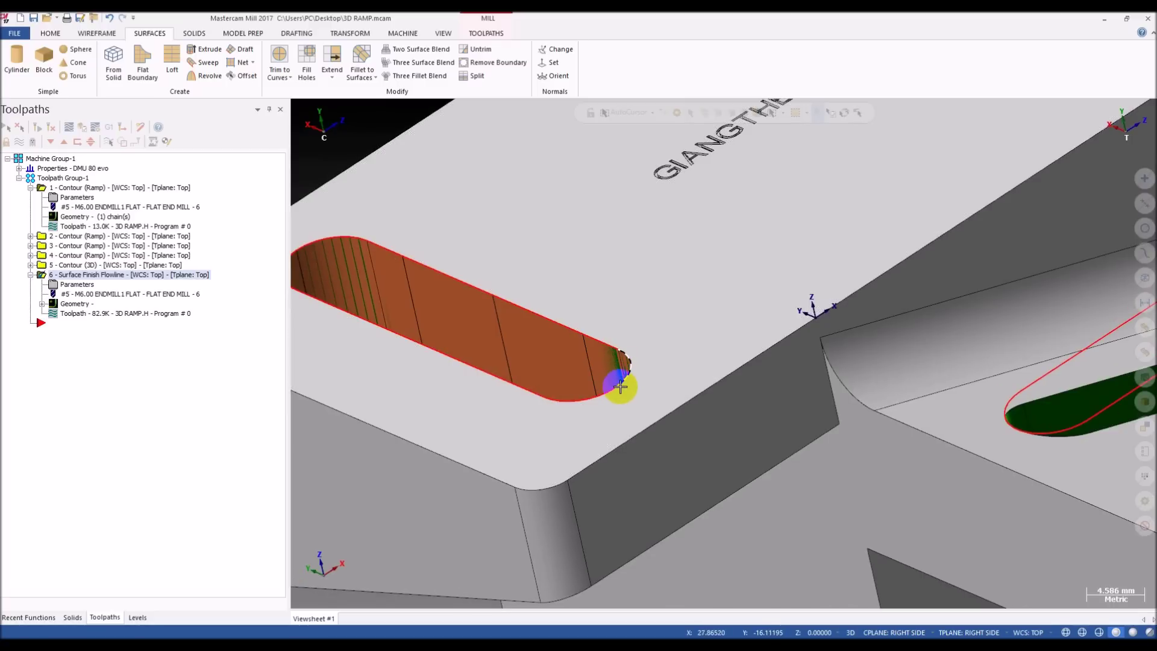
scroll(621, 387, down, 3)
scroll(503, 349, up, 2)
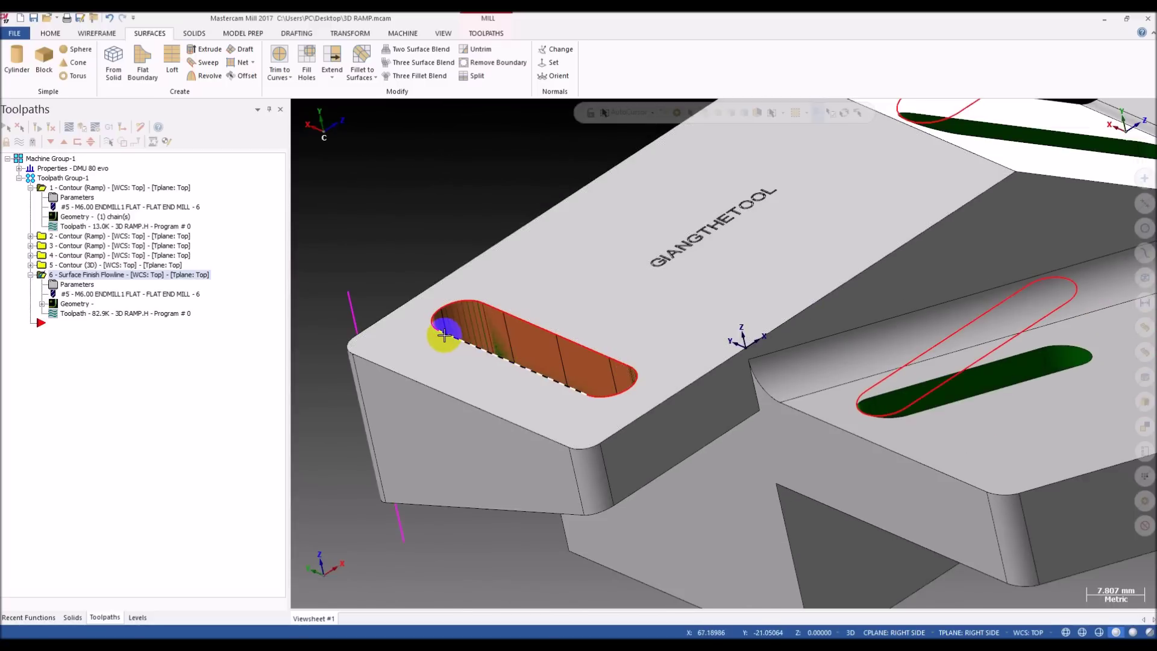
click(596, 398)
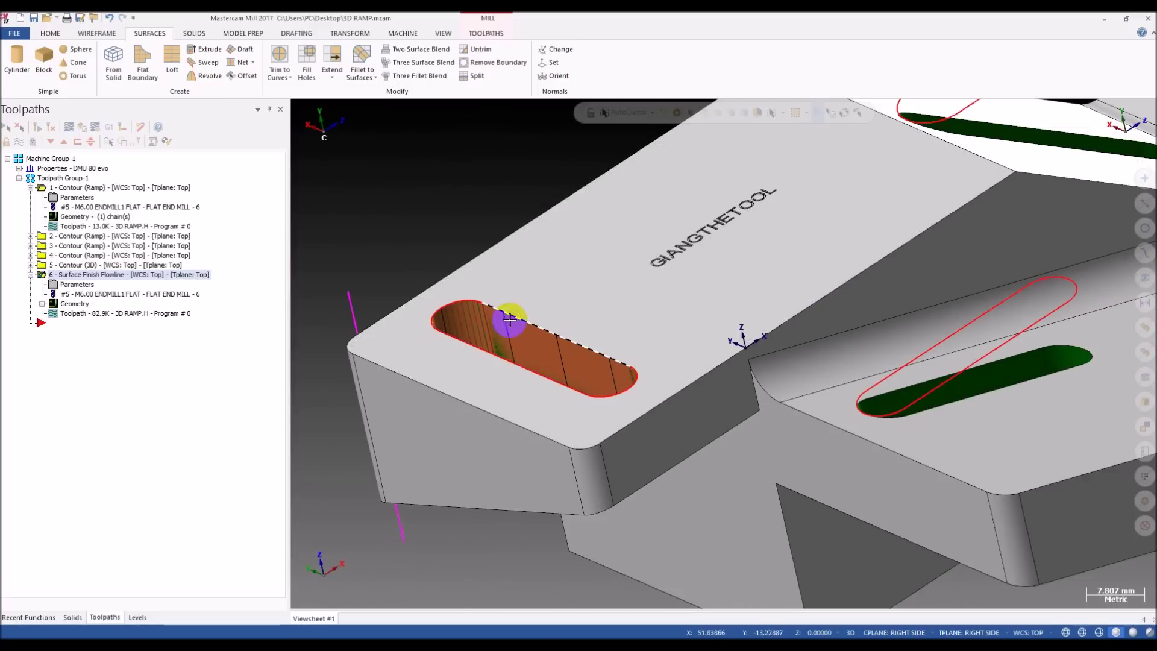
click(491, 342)
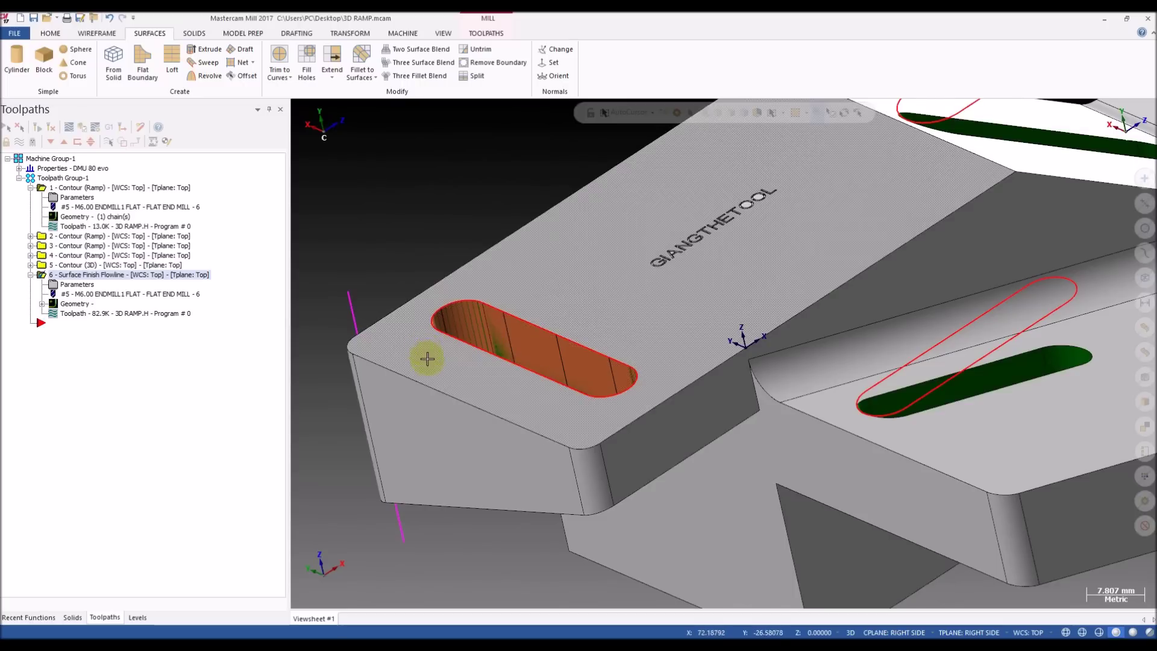
middle_drag(467, 352, 496, 348)
scroll(608, 344, down, 3)
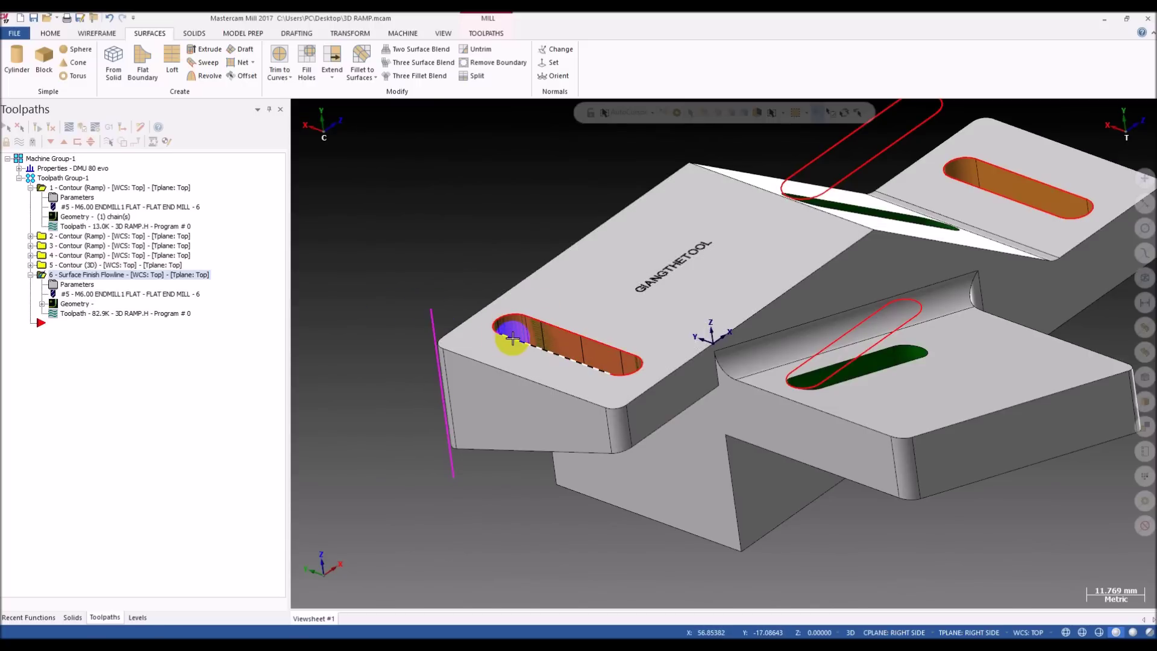
scroll(518, 341, up, 1)
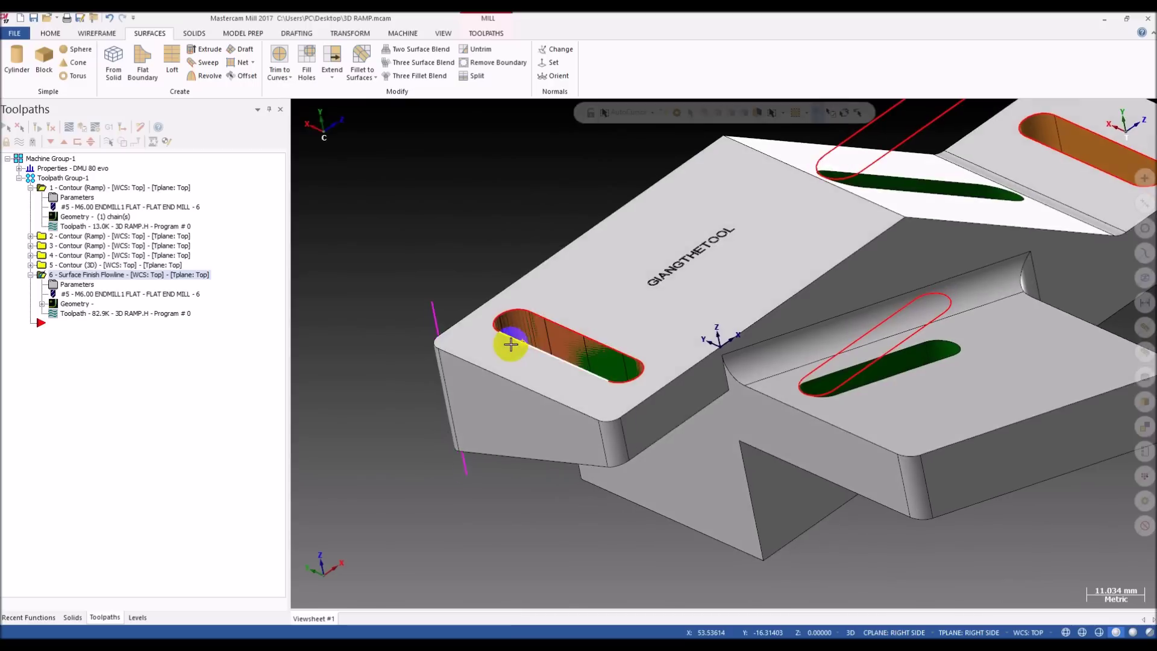
- Move the vertical line by its upper endpoint onto the end of the slot's straight upper edge with the Dynamic transform
click(438, 308)
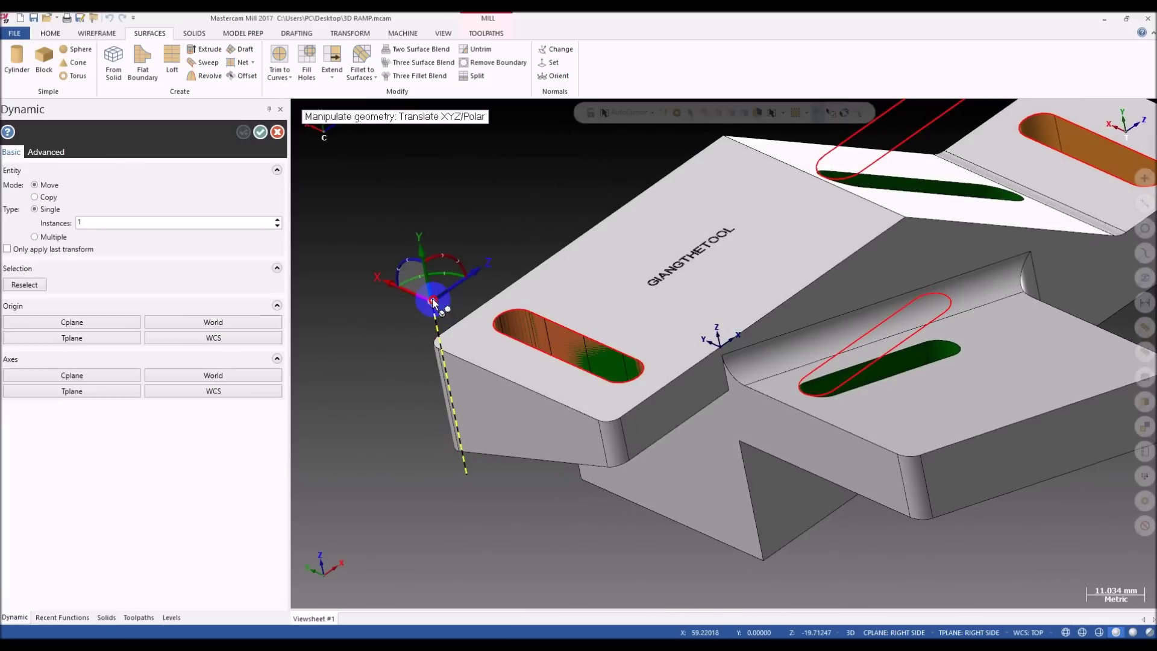
click(429, 304)
click(500, 332)
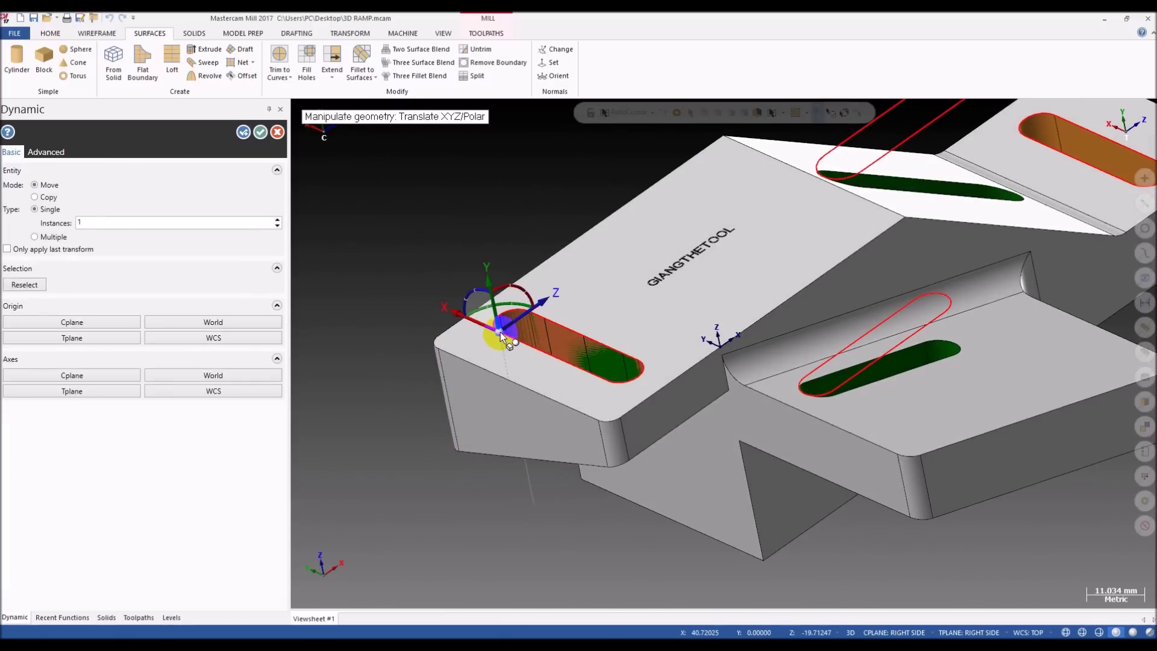
key(Escape)
middle_drag(517, 327, 438, 379)
scroll(538, 340, up, 6)
key(Escape)
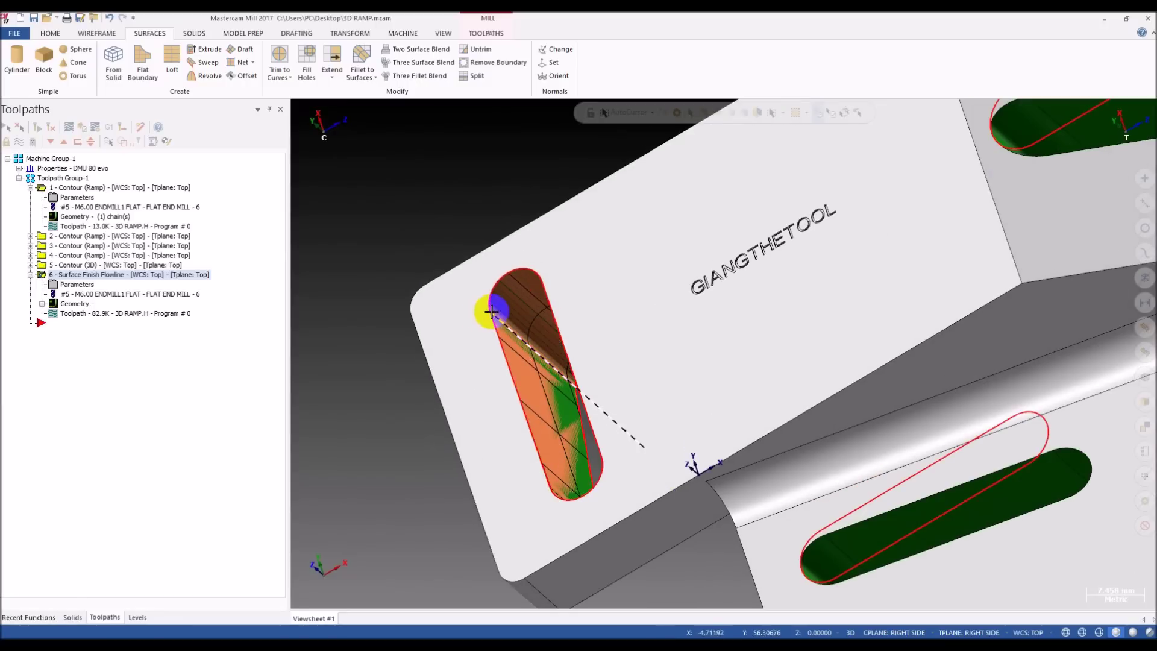
mouse_move(503, 319)
middle_down()
mouse_move(530, 315)
mouse_move(481, 319)
middle_up()
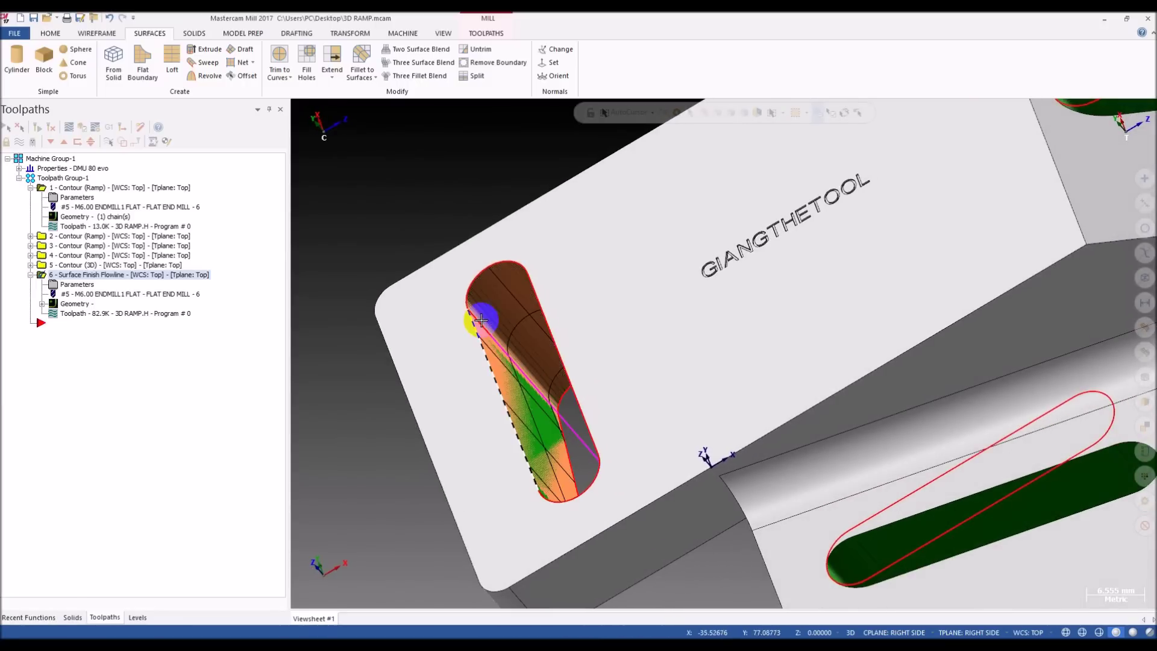
scroll(589, 479, down, 3)
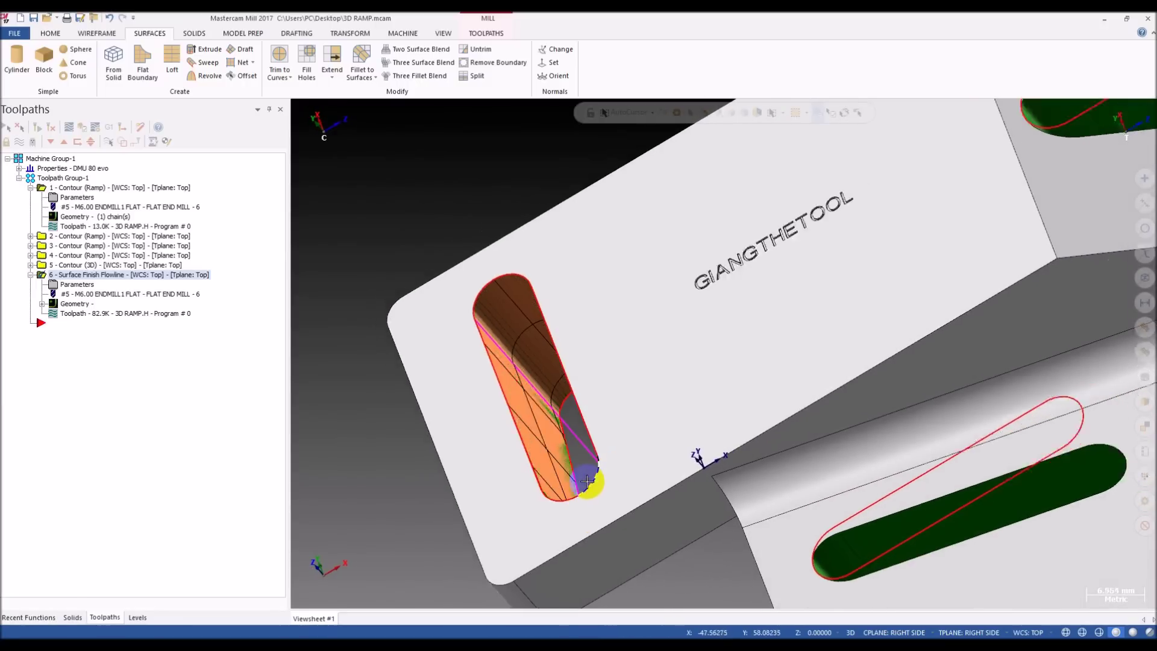
middle_drag(579, 469, 528, 476)
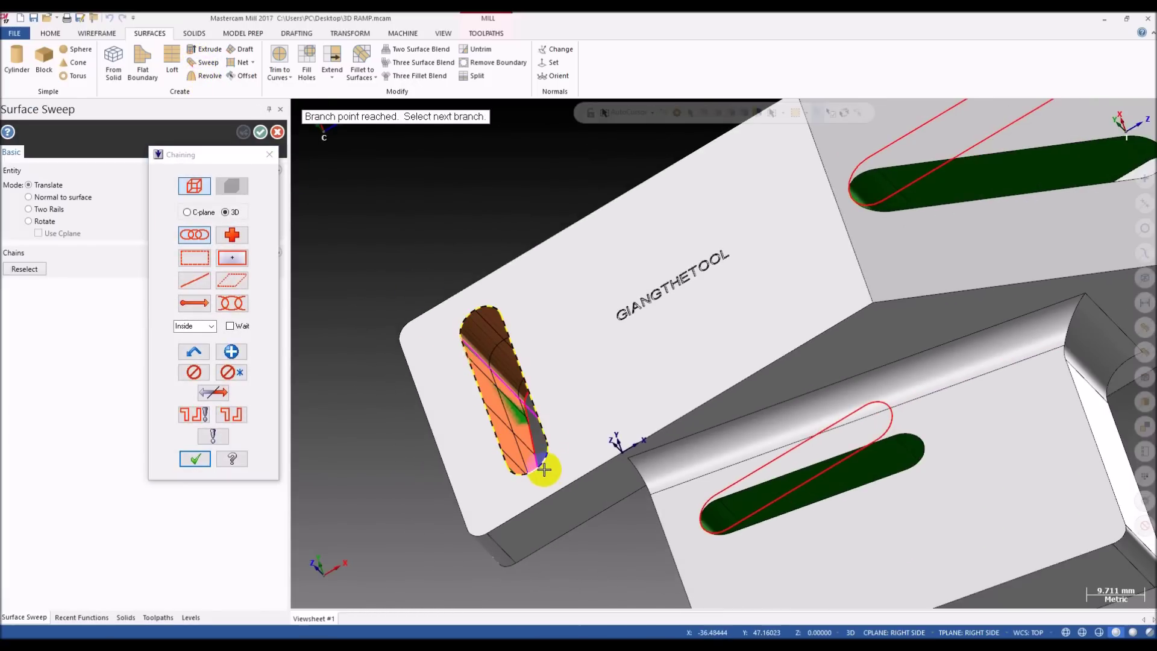
scroll(476, 382, up, 3)
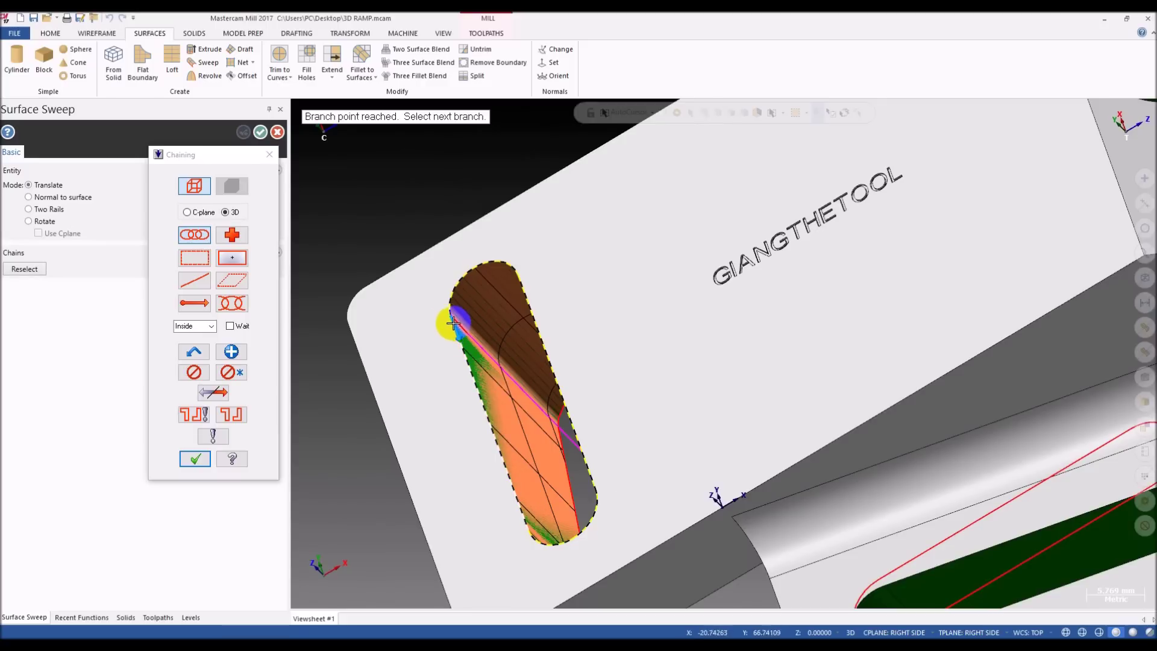
scroll(451, 316, up, 2)
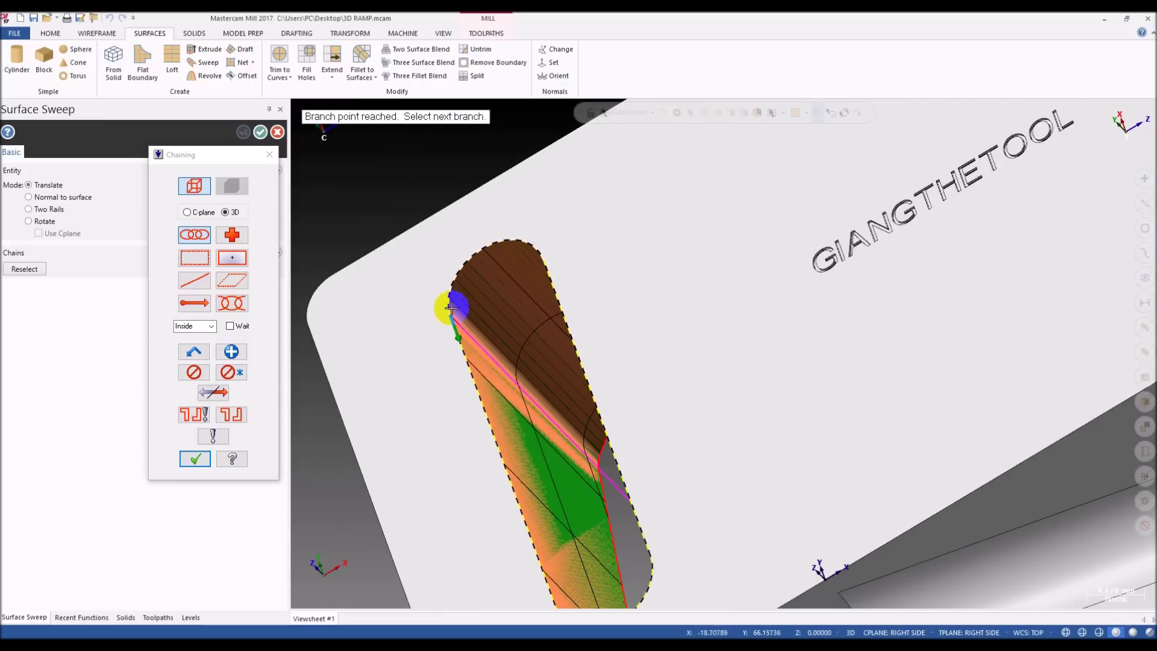
scroll(476, 350, down, 5)
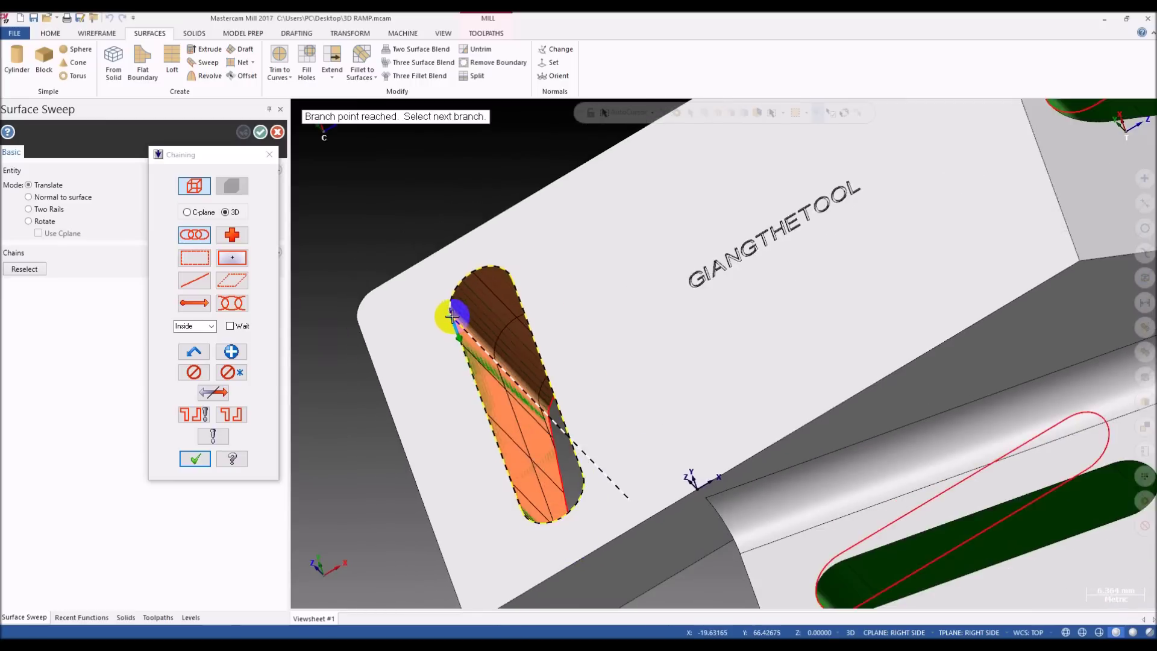
key(Escape)
- Move the vertical line to the centre of the slot's rounded end with the Dynamic transform
middle_drag(520, 390, 473, 366)
key(d)
click(469, 312)
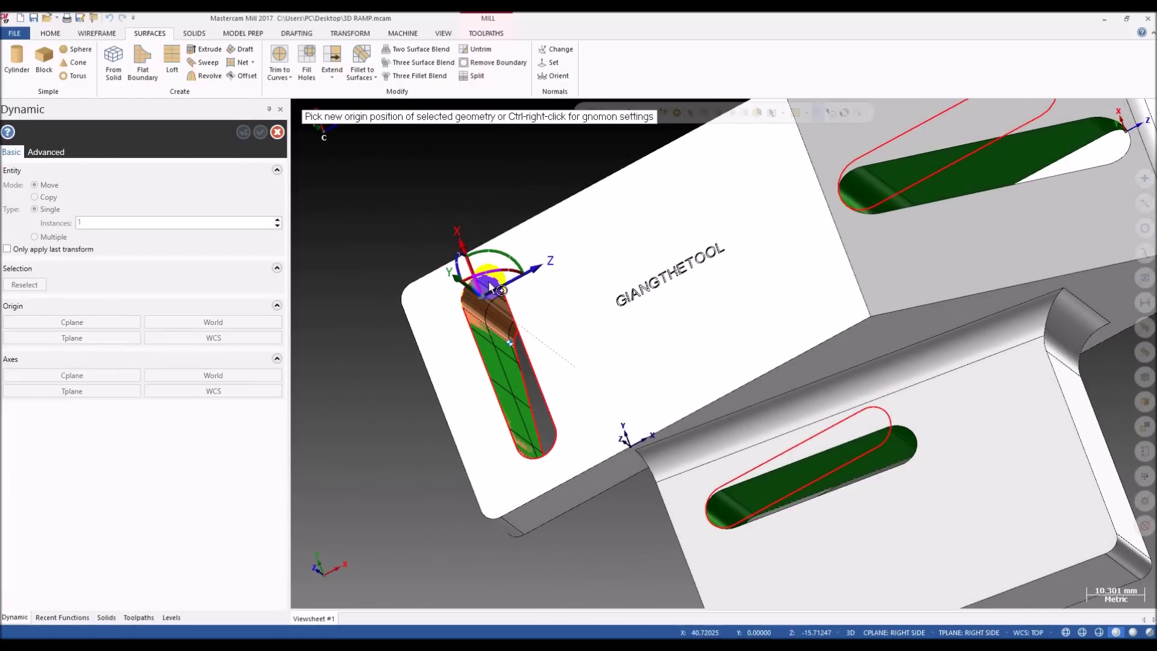
click(490, 285)
key(Return)
scroll(488, 280, down, 1)
mouse_move(489, 280)
middle_down()
mouse_move(485, 312)
mouse_move(493, 296)
middle_up()
scroll(493, 295, up, 1)
key(Escape)
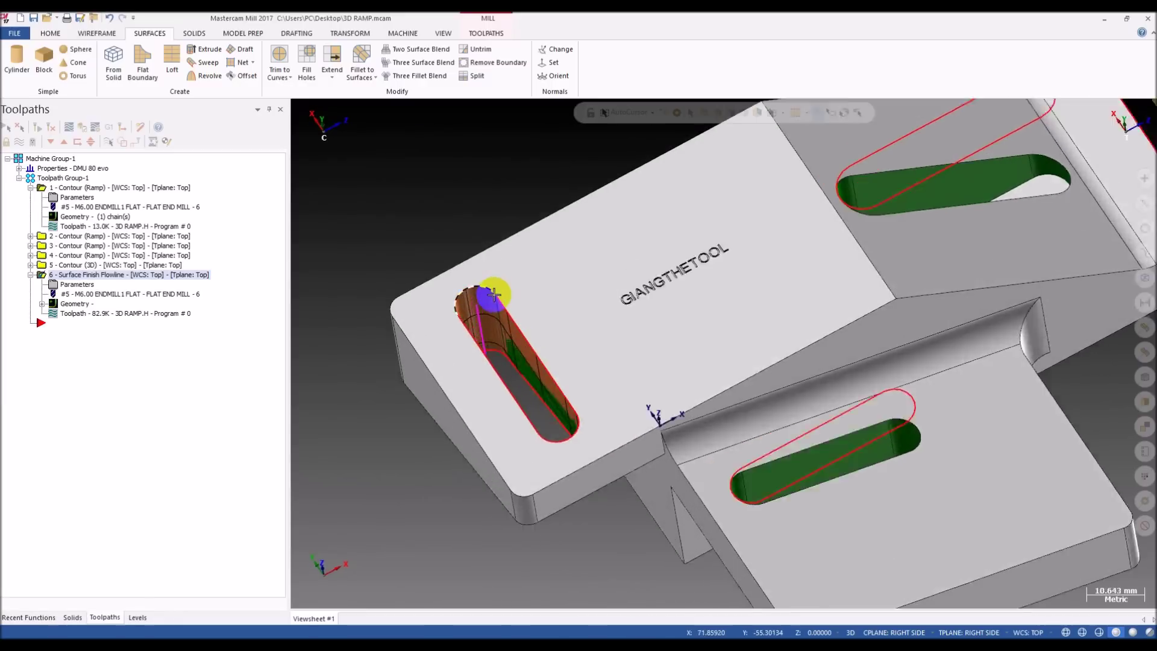
- Examine the line inside the slot's rounded end and review the flowline operation's cutting method in its finish parameters
scroll(493, 294, up, 1)
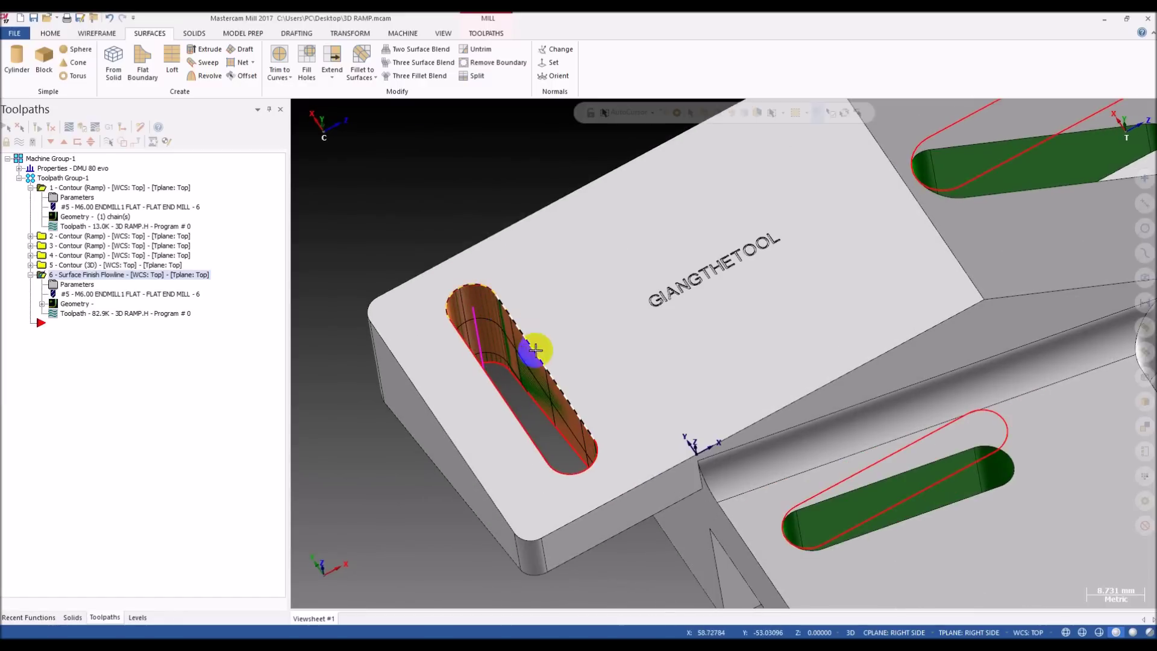
middle_drag(517, 308, 502, 296)
click(494, 314)
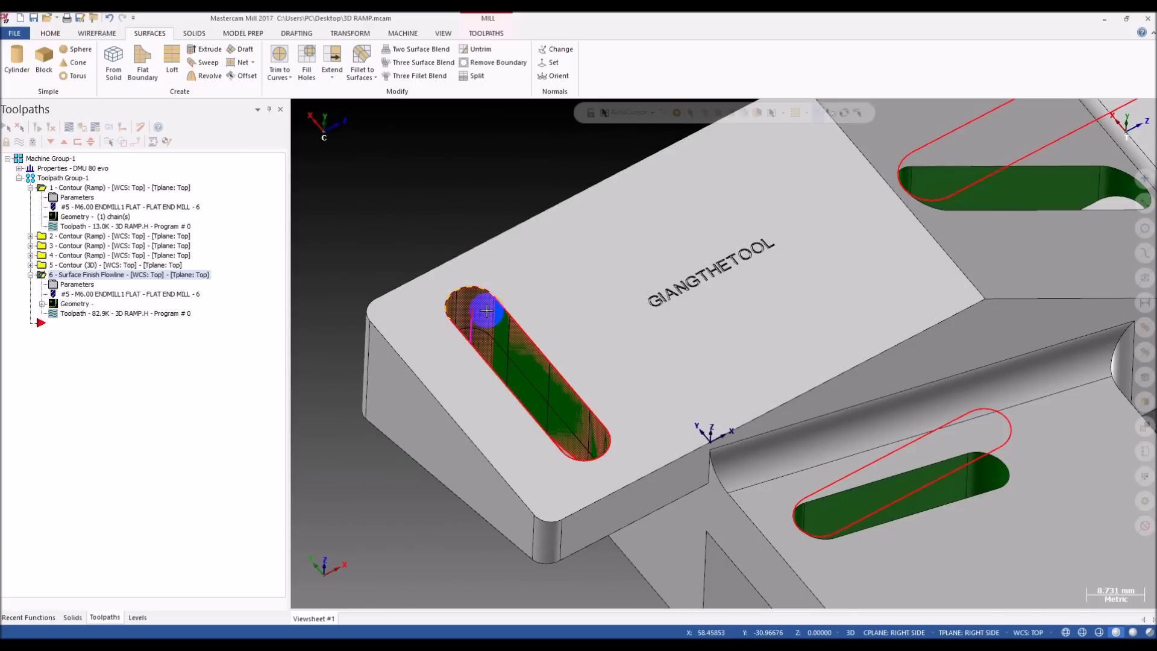
click(93, 319)
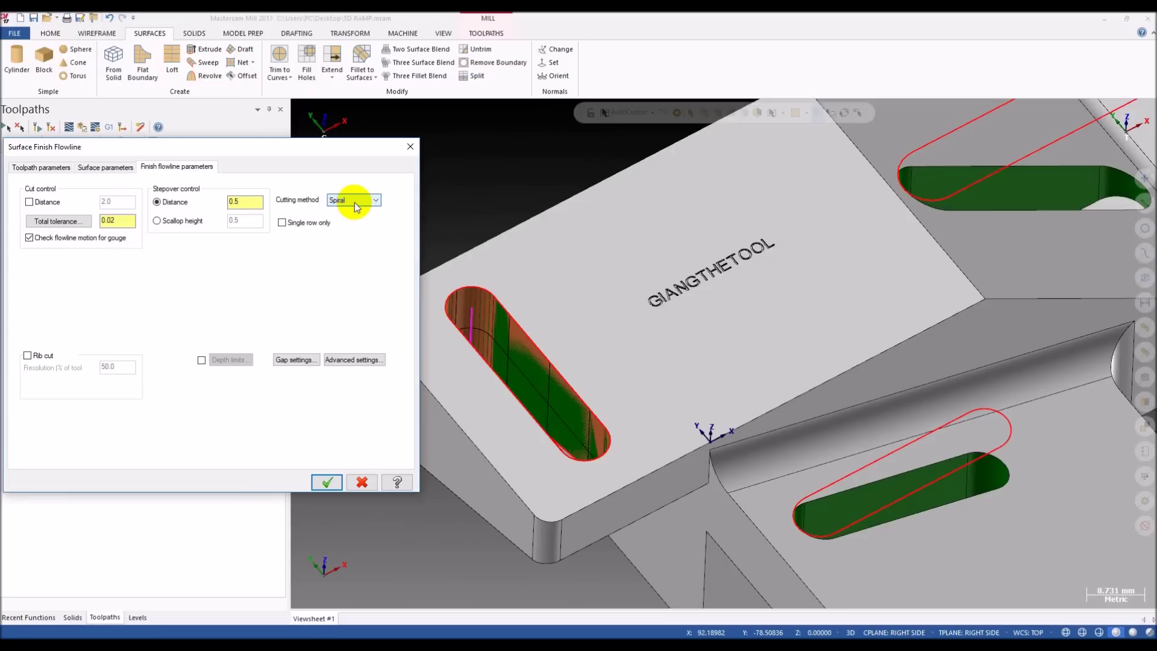
key(Return)
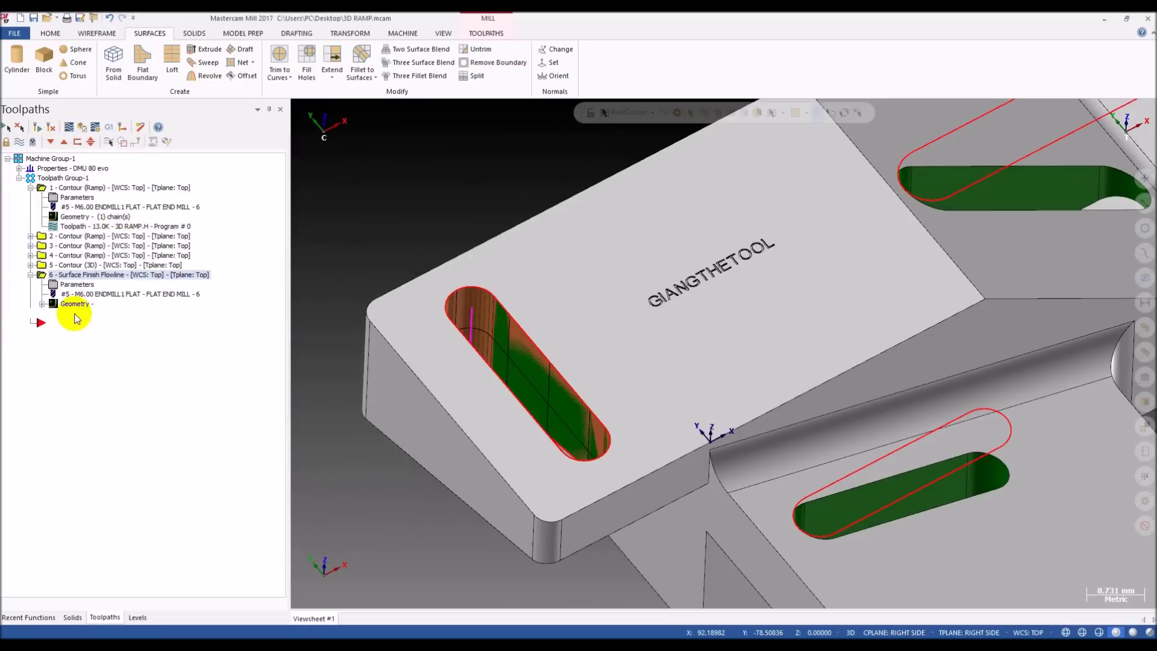
- Backplot the flowline operation to its end and examine the tool's path down the slot wall from an angled view
click(75, 314)
drag(478, 112, 815, 144)
scroll(437, 419, up, 1)
middle_drag(433, 429, 524, 320)
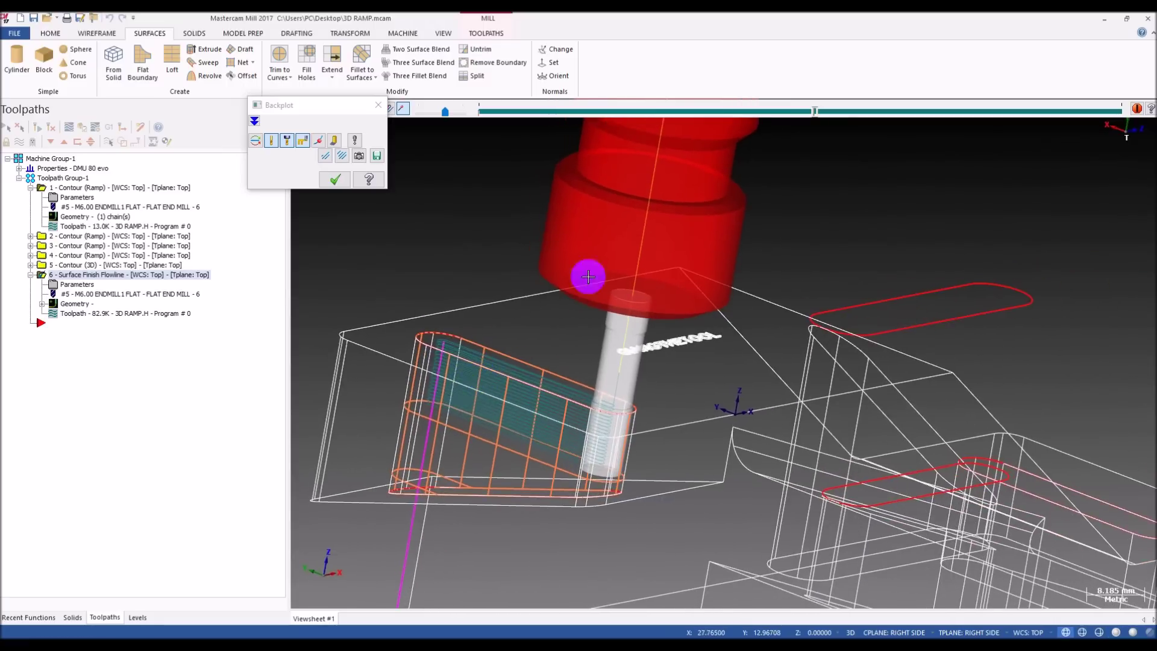
key(alt)
drag(816, 113, 1123, 150)
- Set the flowline operation's stepover distance to 1 mm and regenerate the toolpath
click(75, 286)
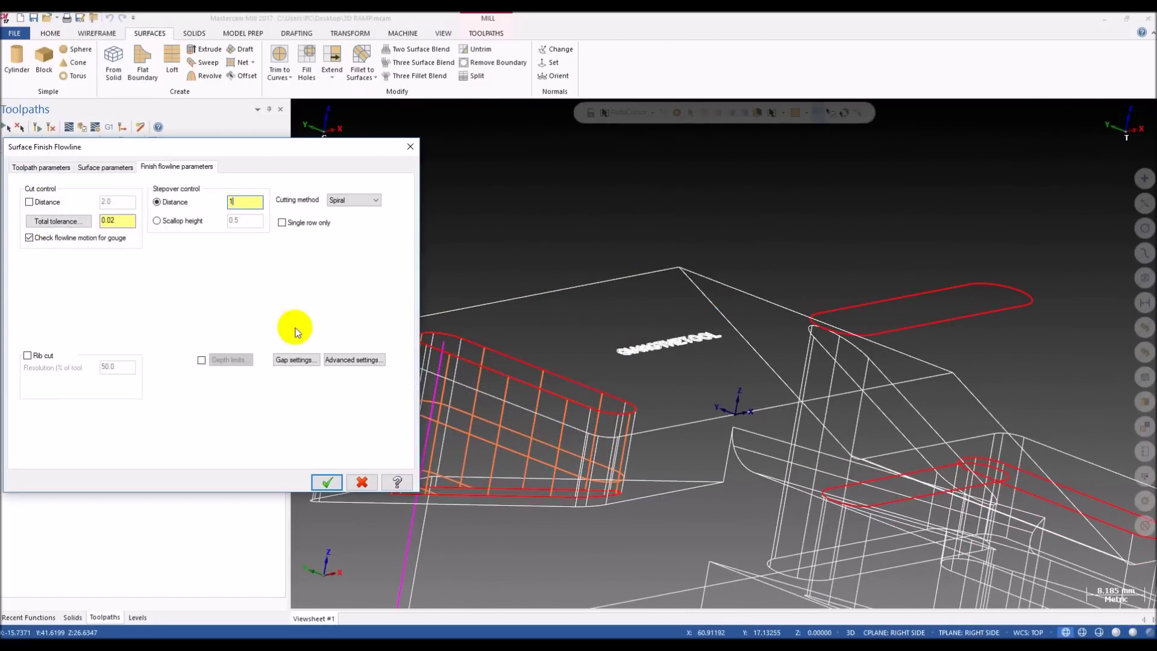
click(323, 482)
click(50, 128)
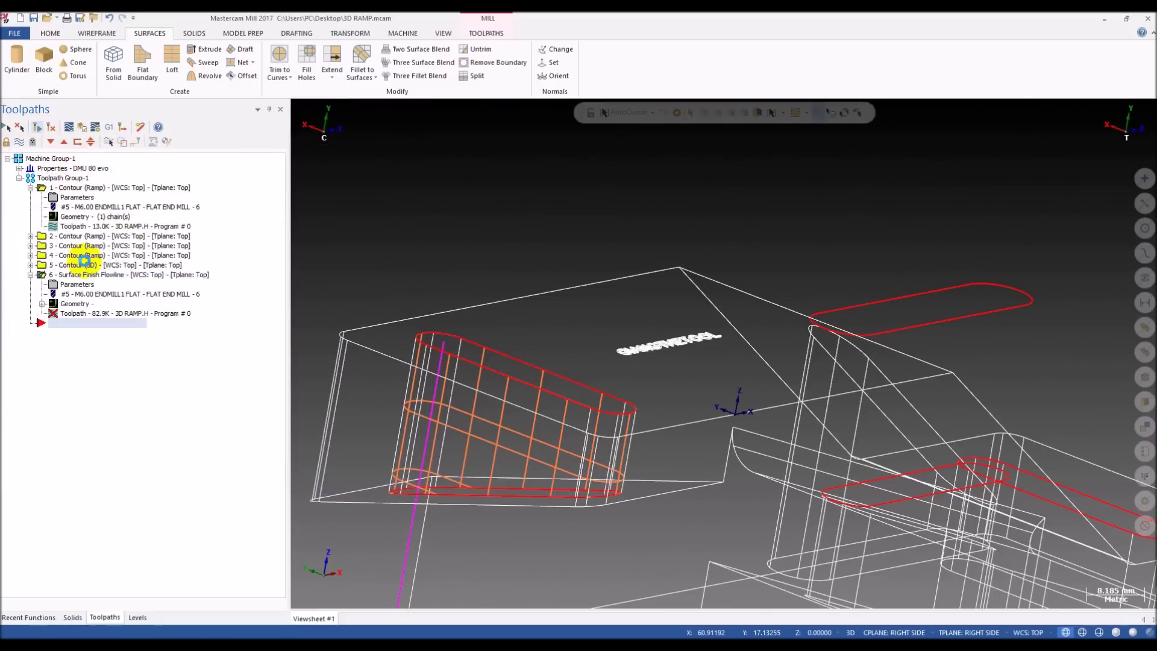
- Backplot the regenerated flowline operation and examine its pass spacing along the slot's sloped lower edge in the right side view
click(69, 127)
drag(481, 114, 979, 174)
key(alt+2)
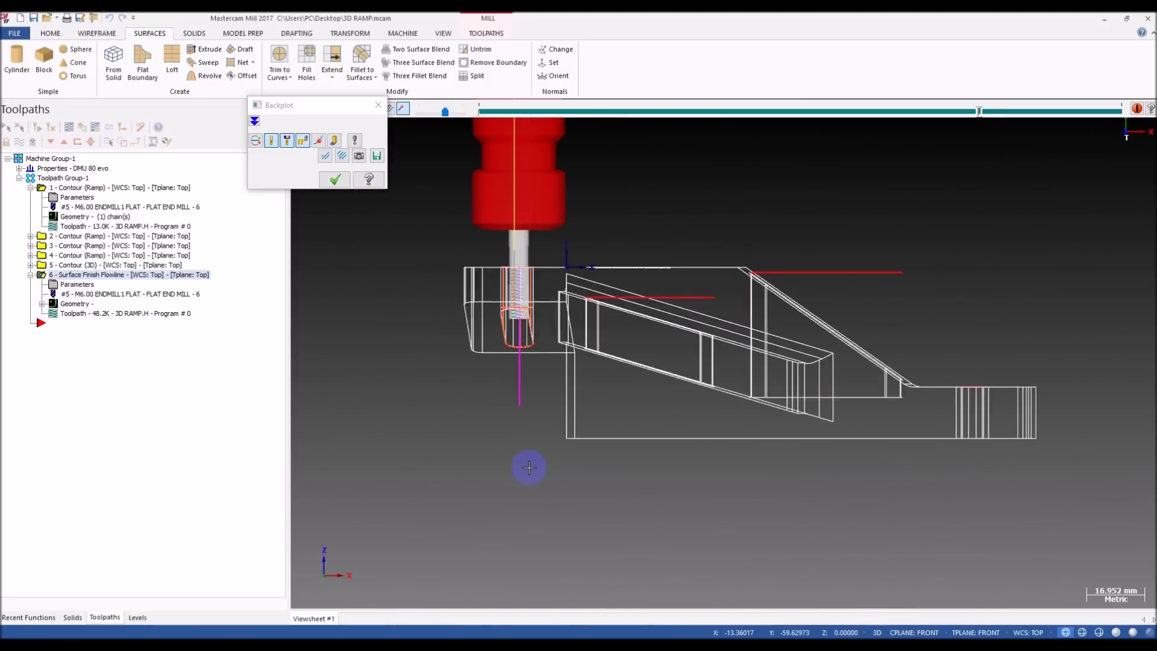
key(alt+5)
scroll(529, 468, up, 5)
drag(979, 112, 1045, 217)
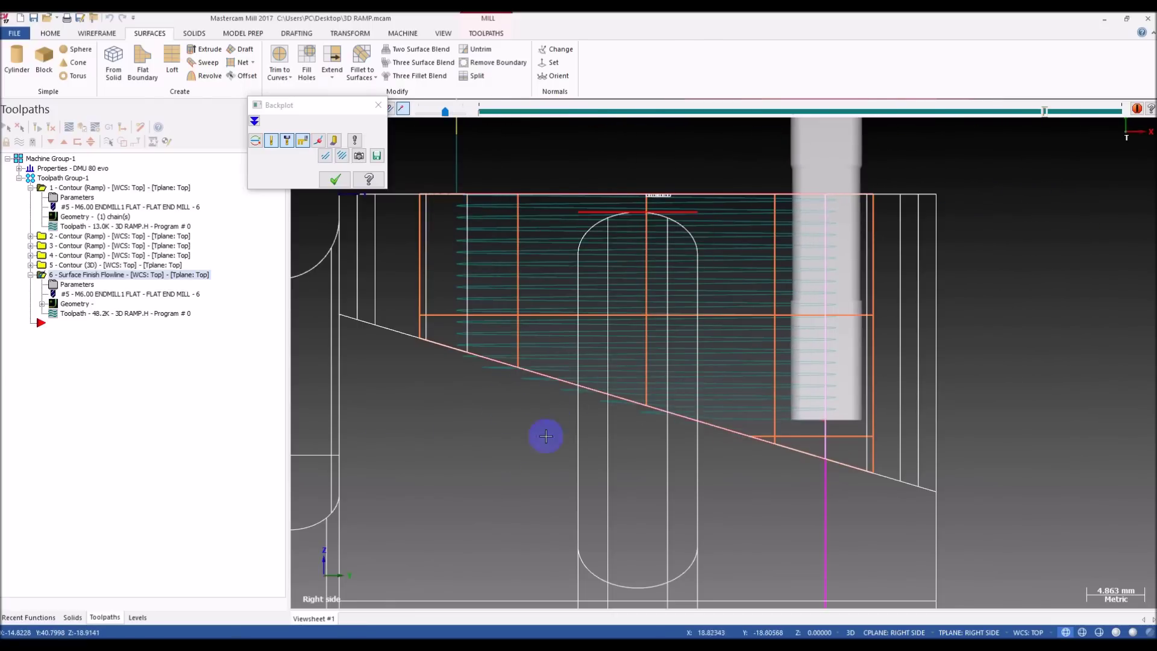
key(alt+s)
scroll(492, 420, down, 3)
mouse_move(549, 349)
middle_down()
mouse_move(550, 382)
mouse_move(677, 350)
mouse_move(808, 361)
mouse_move(574, 338)
mouse_move(512, 356)
mouse_move(498, 330)
mouse_move(550, 353)
mouse_move(498, 334)
mouse_move(533, 355)
middle_up()
scroll(808, 362, down, 2)
key(Escape)
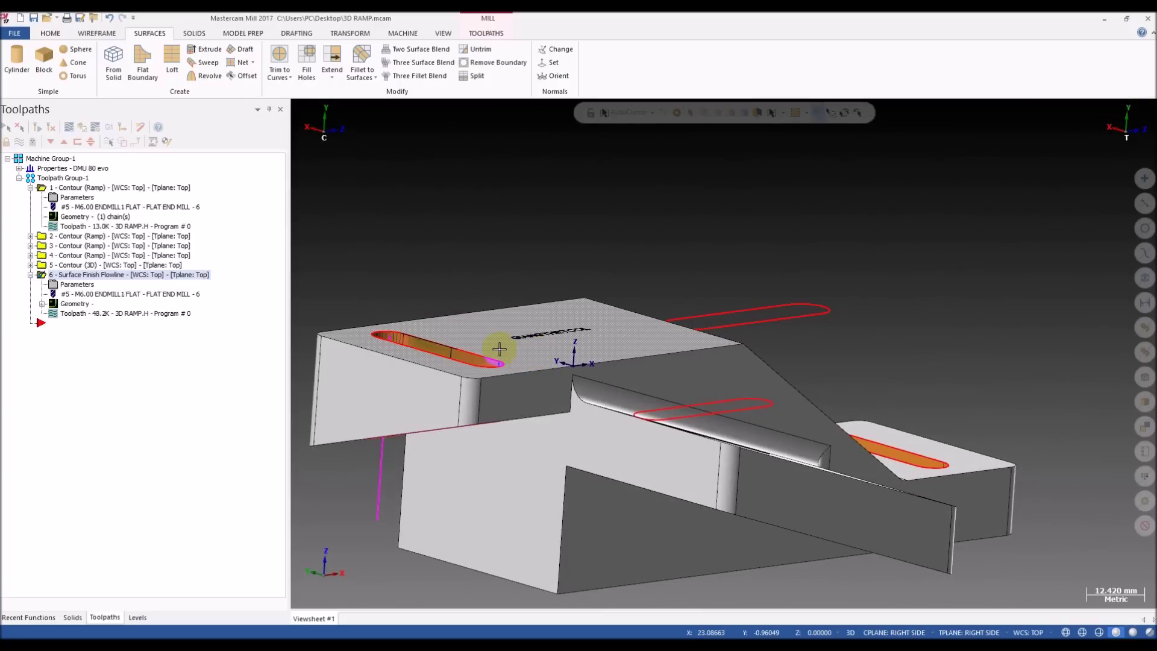
- Examine the slot on the inclined face and the flat outline above it
middle_drag(570, 360, 673, 306)
scroll(631, 398, down, 2)
scroll(632, 397, up, 2)
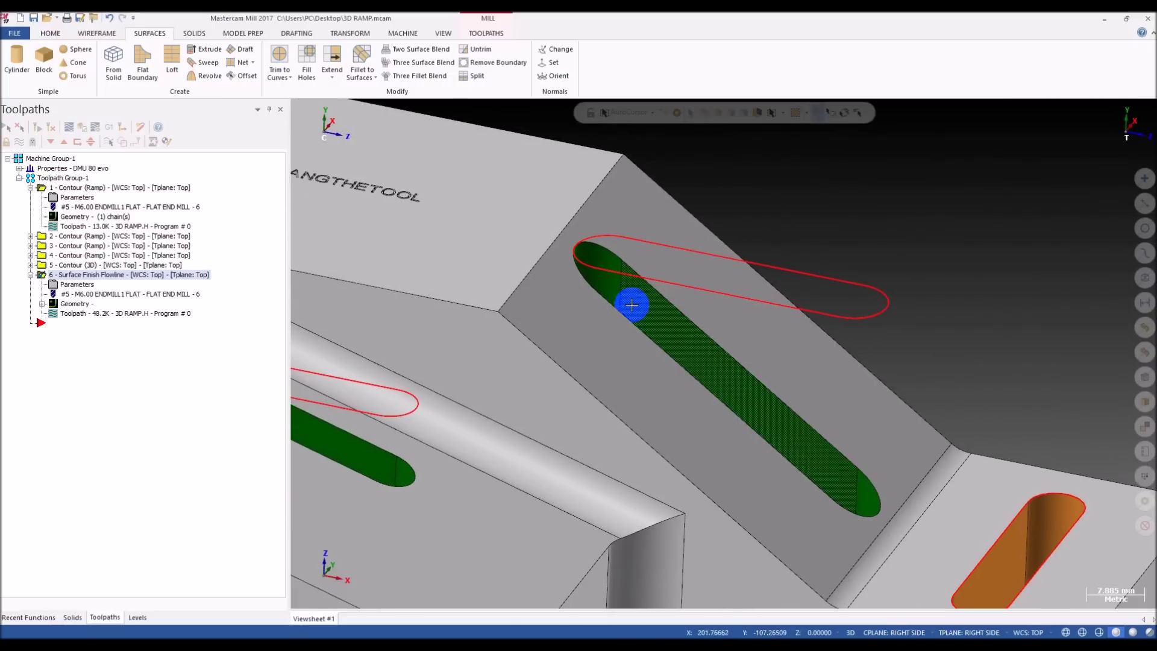
scroll(633, 302, down, 4)
scroll(692, 364, up, 2)
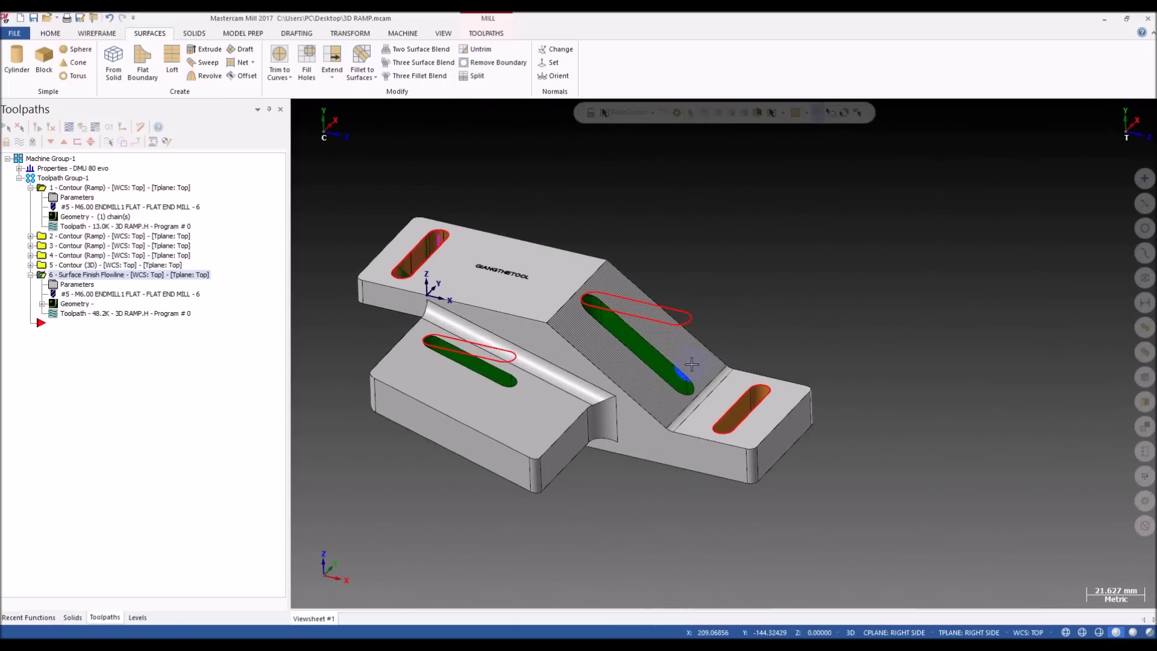
key(l)
click(673, 325)
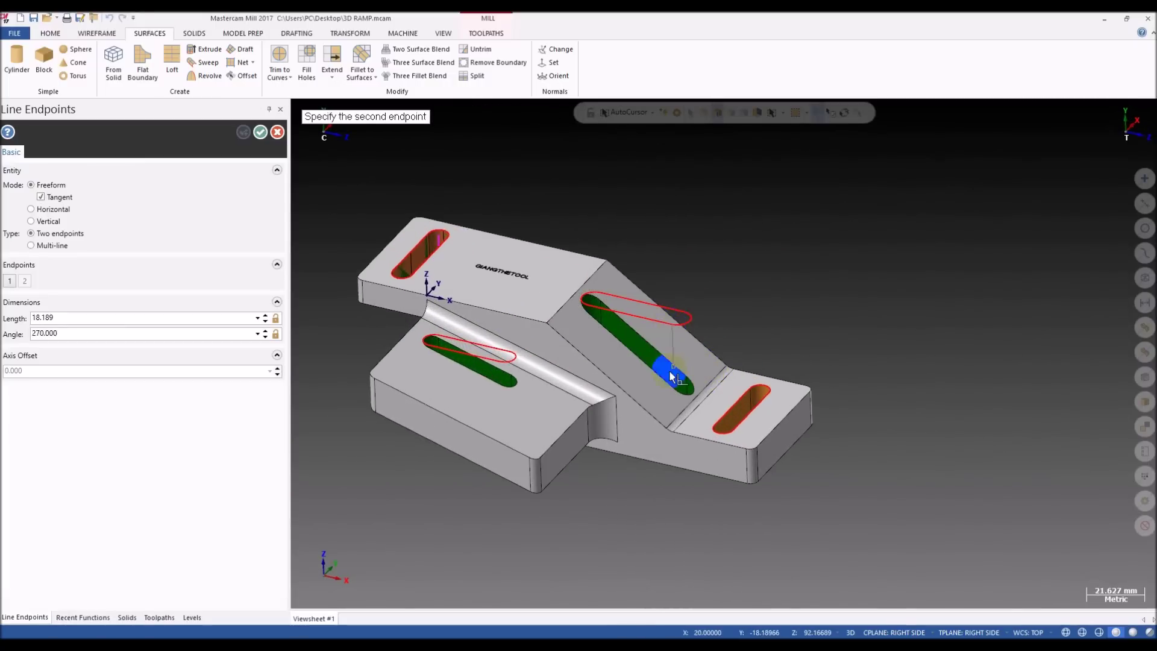
middle_drag(672, 457, 712, 384)
key(Escape)
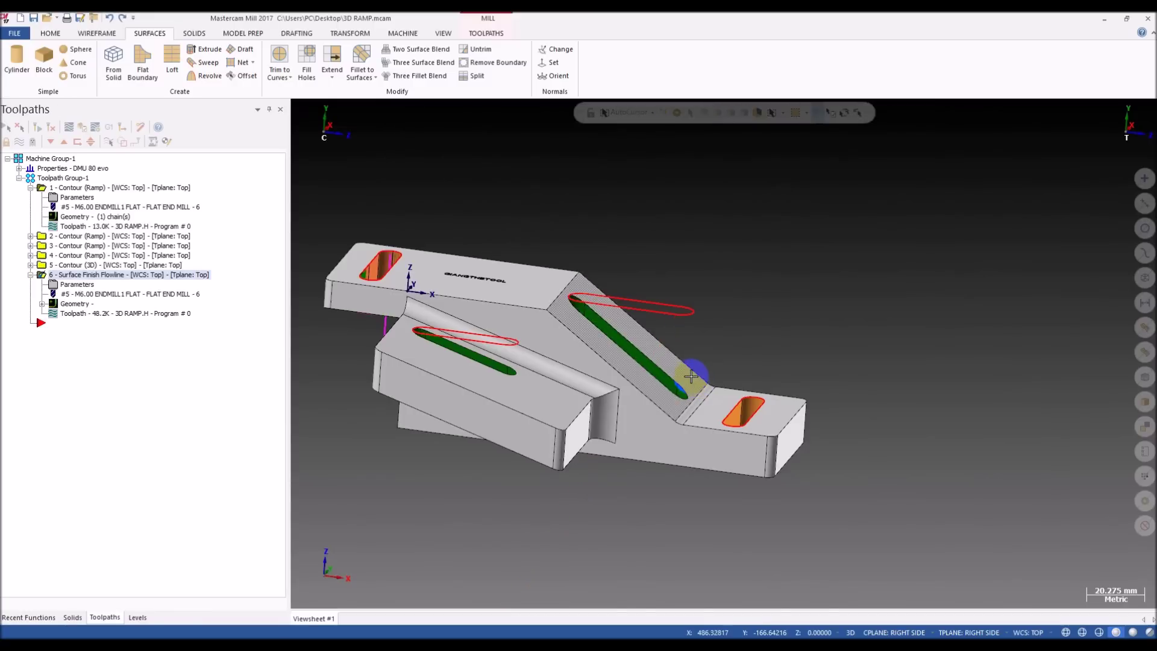
- Draw a vertical line in the front plane from the flat slot outline's endpoint down past the part's underside
key(l)
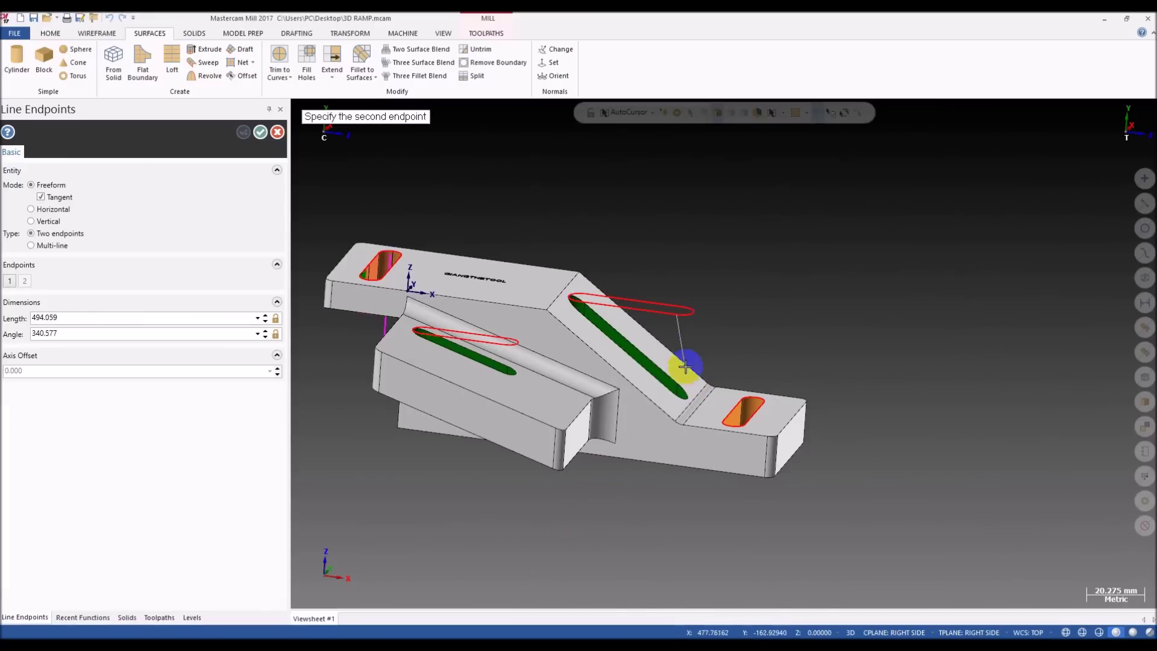
key(alt+2)
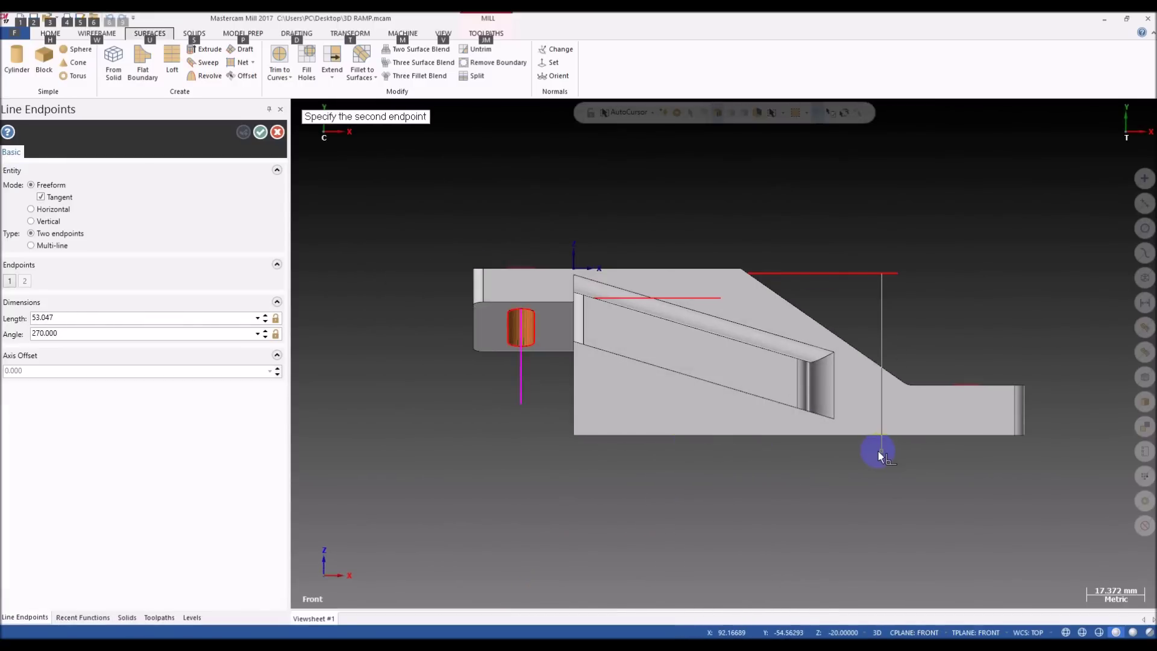
click(882, 444)
key(Escape)
- Examine the flat slot outline and the vertical line running down from it through the inclined face
middle_drag(834, 320, 772, 437)
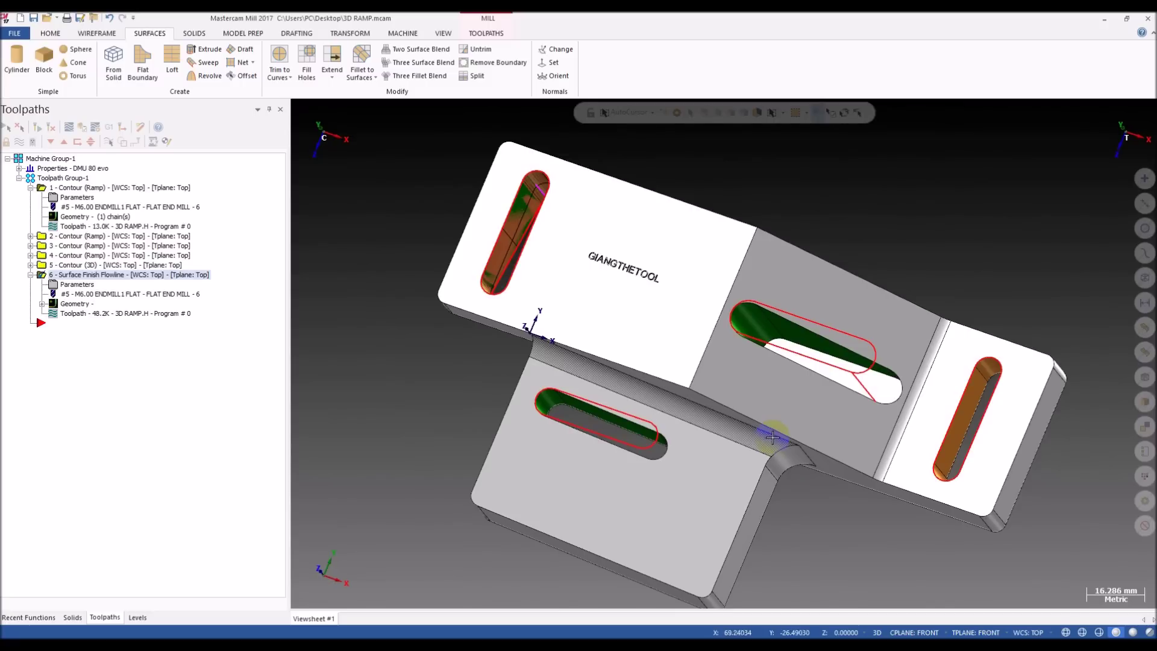
middle_drag(942, 465, 852, 251)
scroll(826, 292, up, 3)
middle_drag(826, 291, 790, 299)
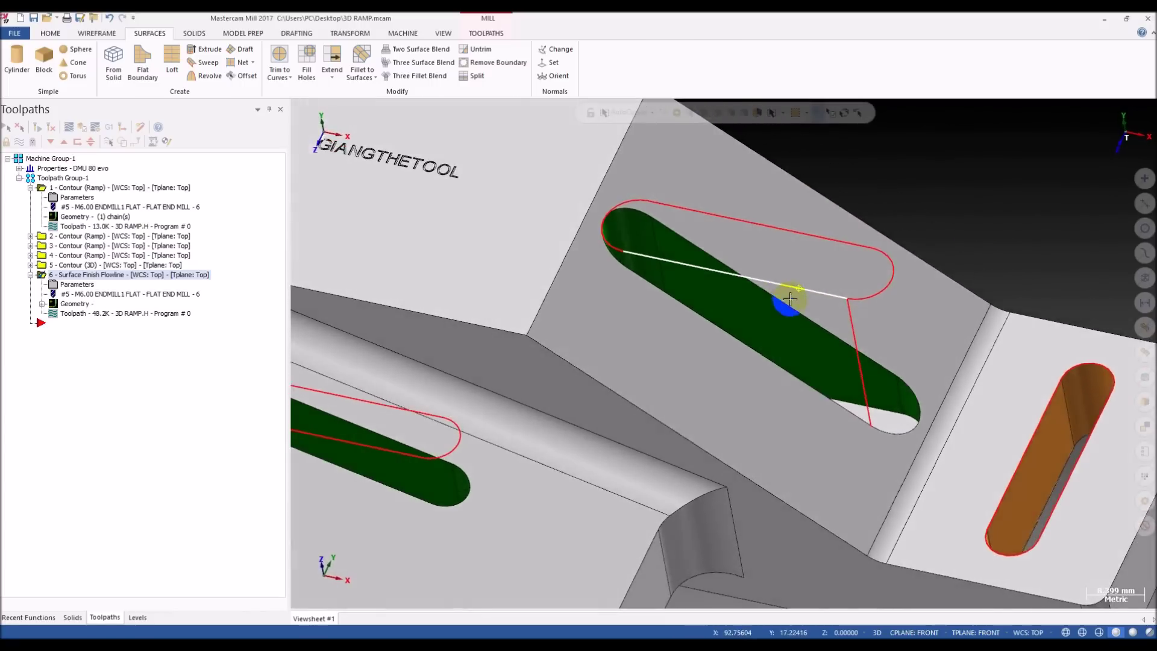
scroll(827, 315, up, 2)
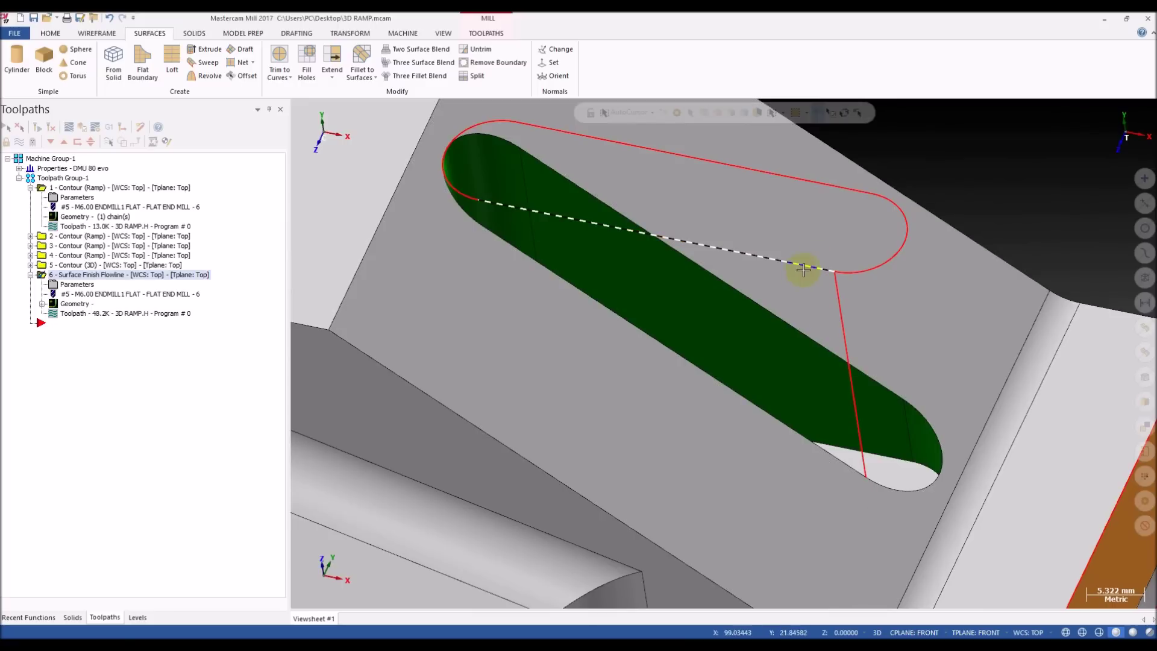
scroll(804, 270, down, 2)
scroll(826, 289, up, 1)
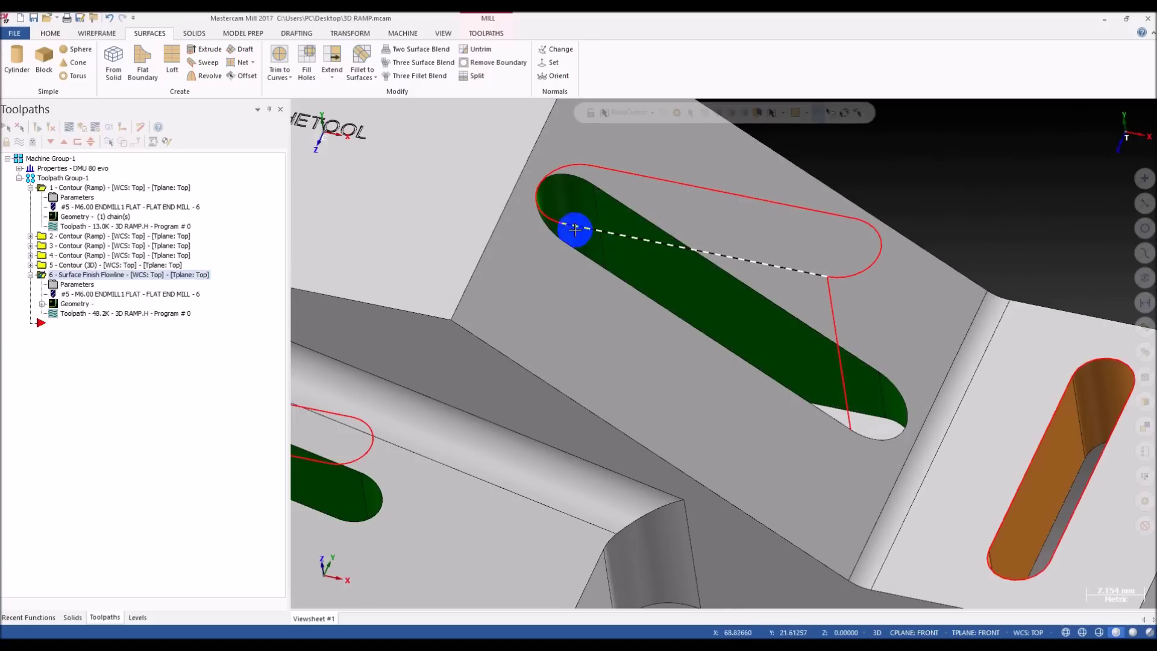
scroll(570, 224, down, 3)
- Sweep the closed slot outline along the vertical line as a surface in Translate mode
click(200, 63)
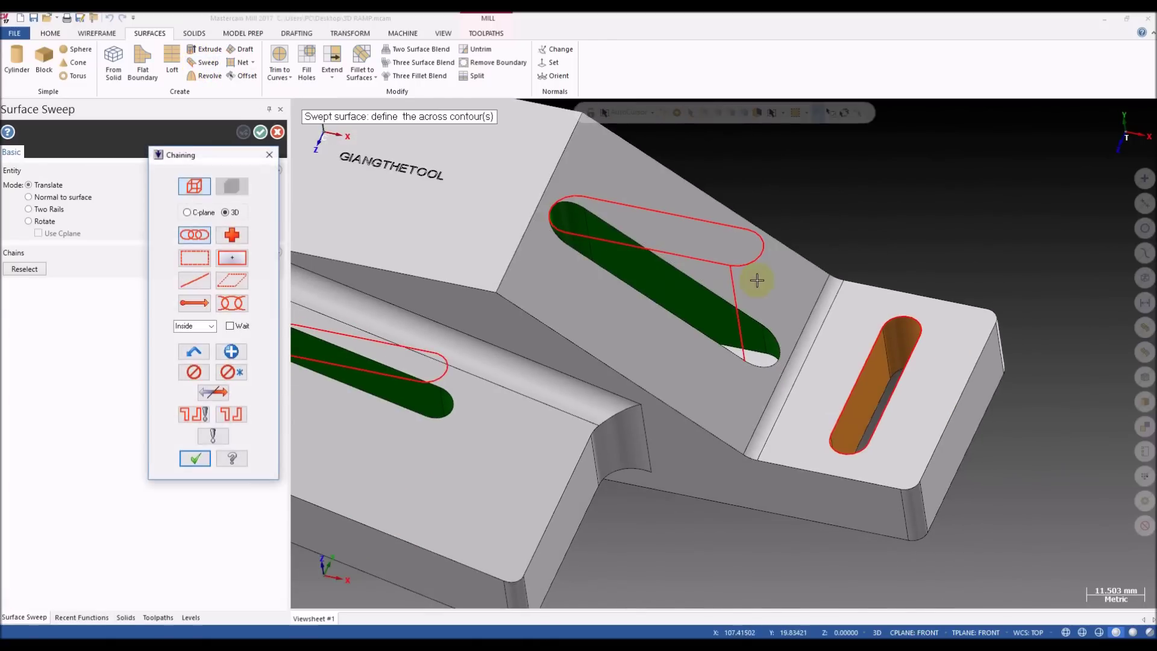
click(603, 202)
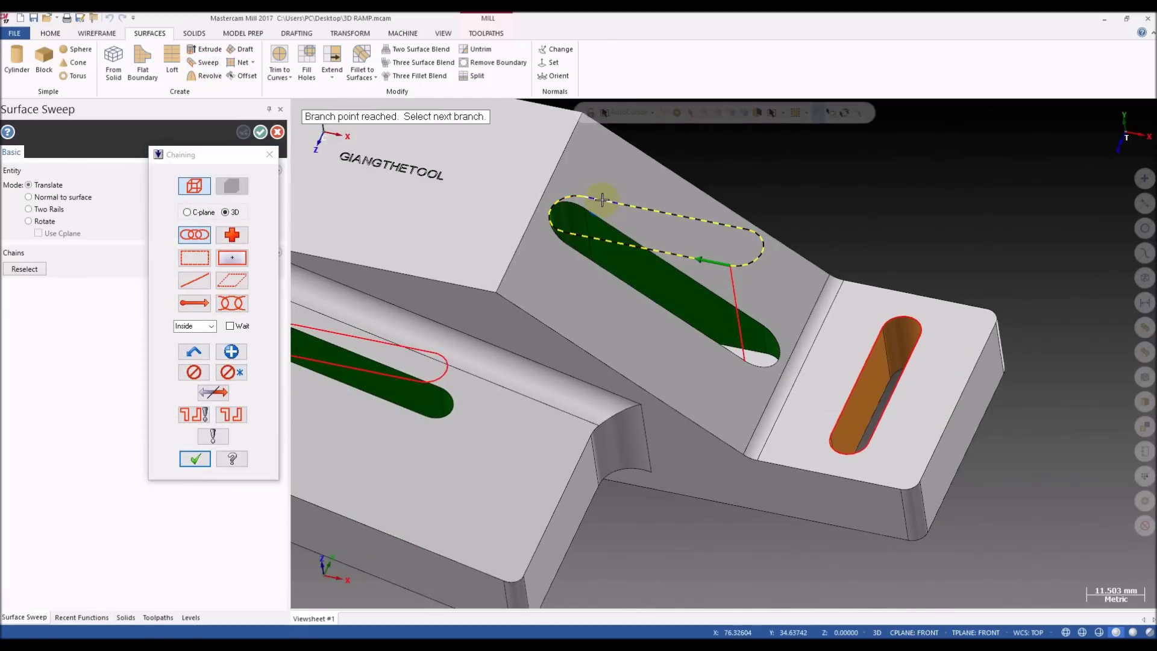
scroll(730, 285, up, 2)
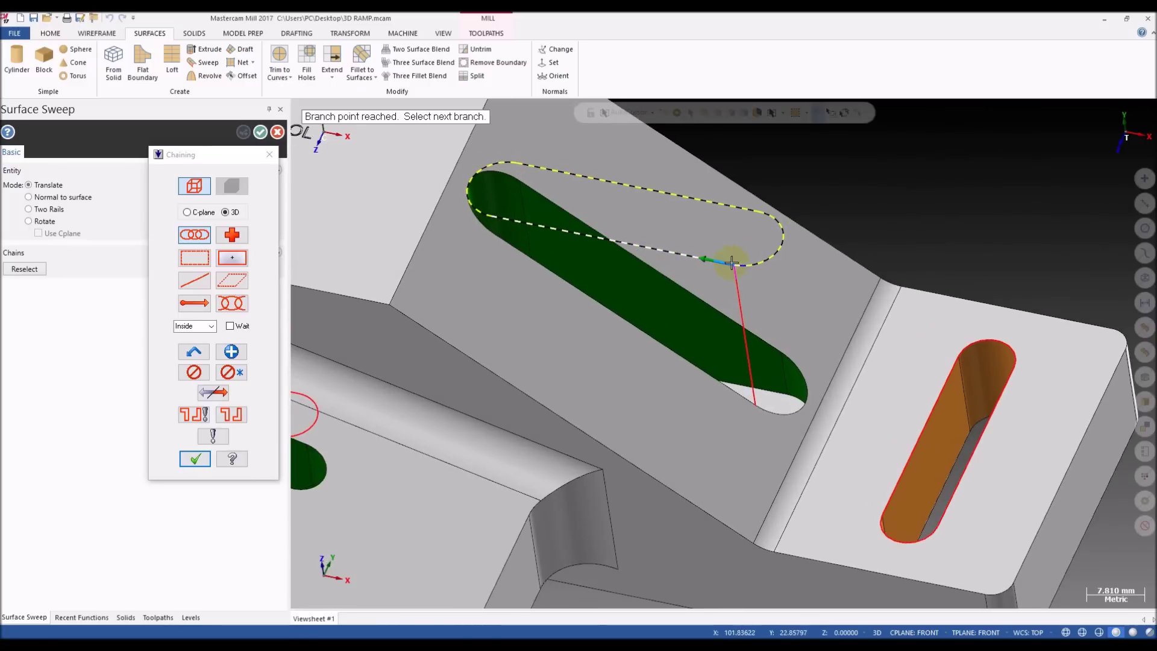
scroll(721, 314, down, 3)
click(191, 459)
click(734, 333)
click(189, 461)
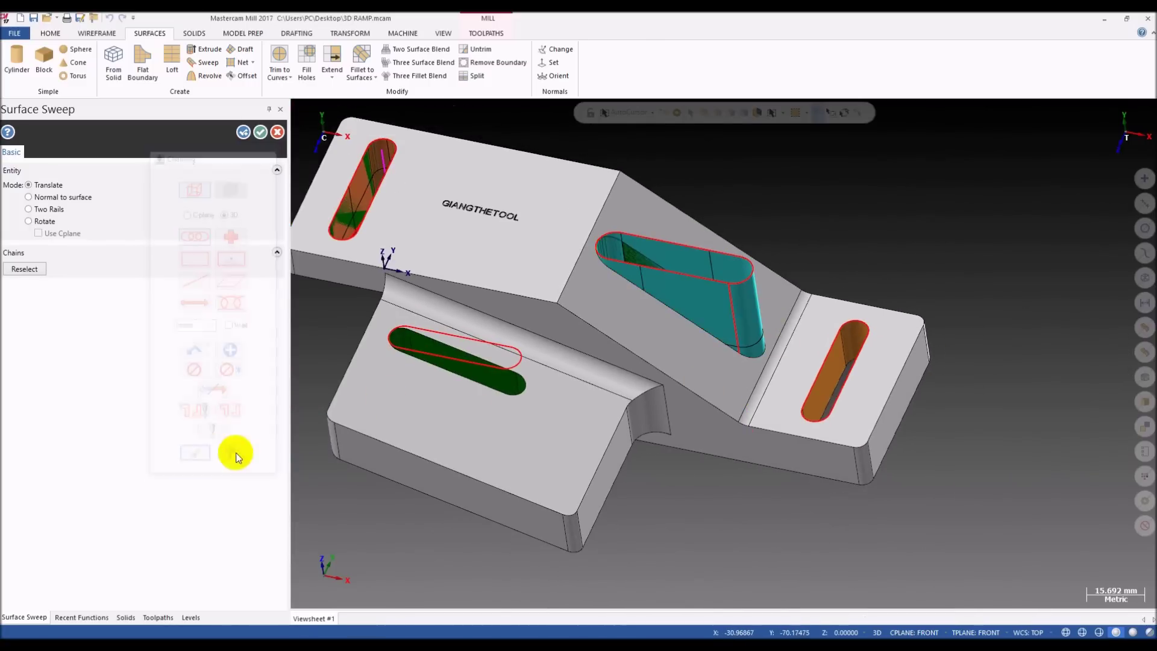
middle_drag(586, 282, 617, 320)
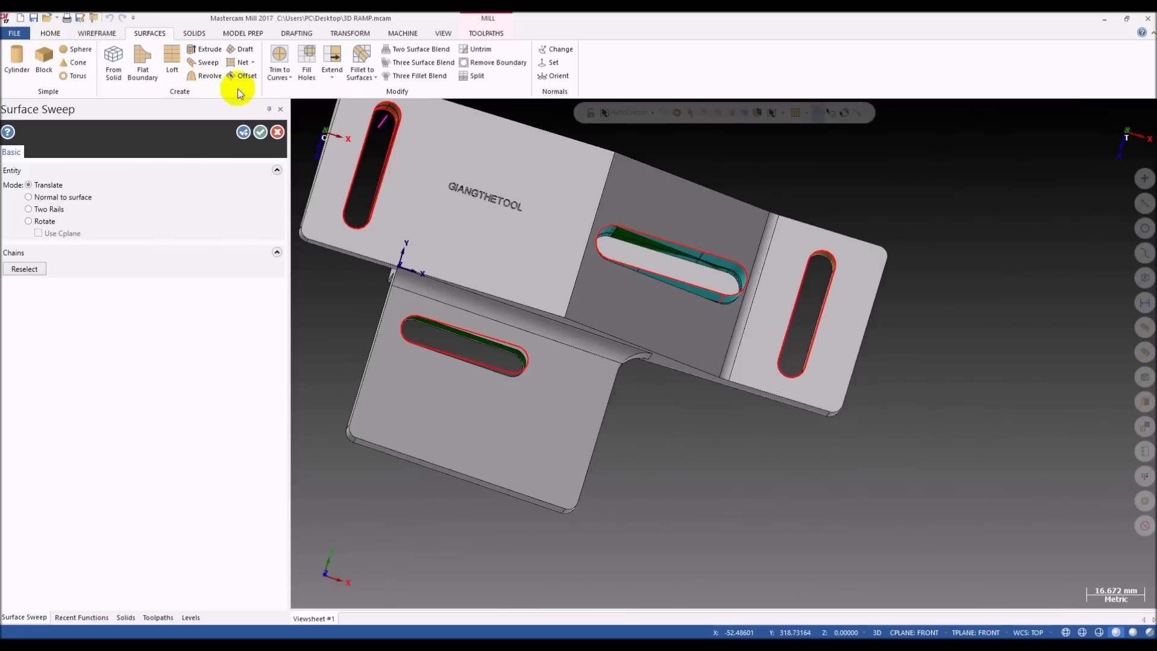
click(261, 133)
middle_drag(393, 181, 679, 219)
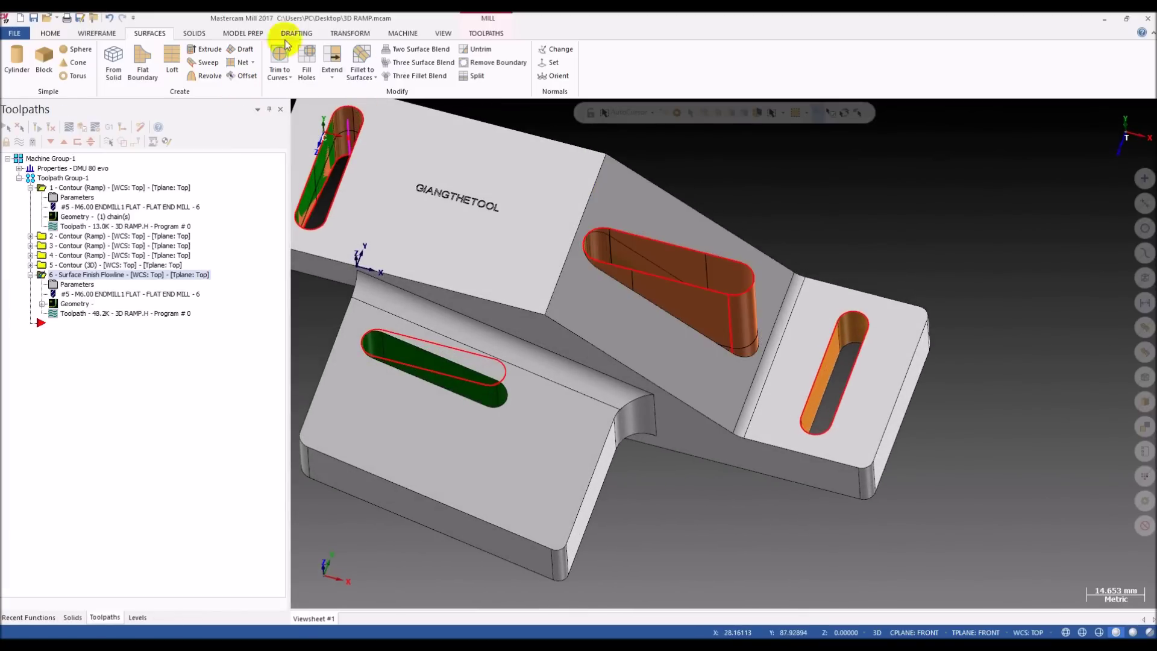
- Try to trim the swept surface to the part's inclined face with Trim to Plane
click(287, 78)
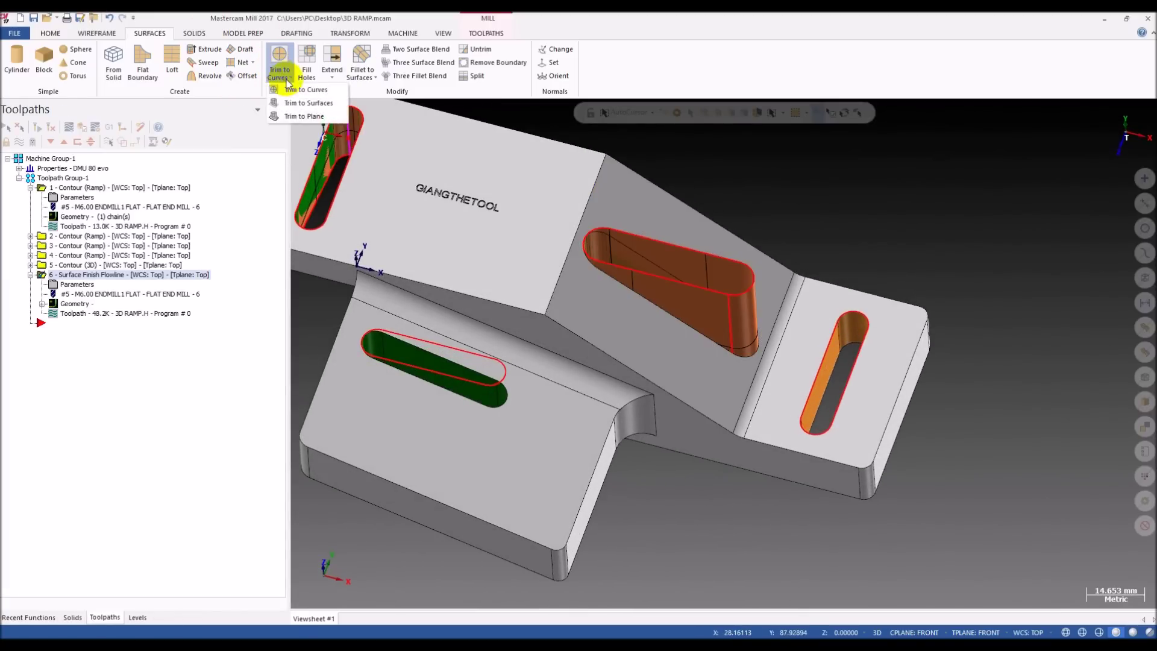
click(302, 117)
click(695, 307)
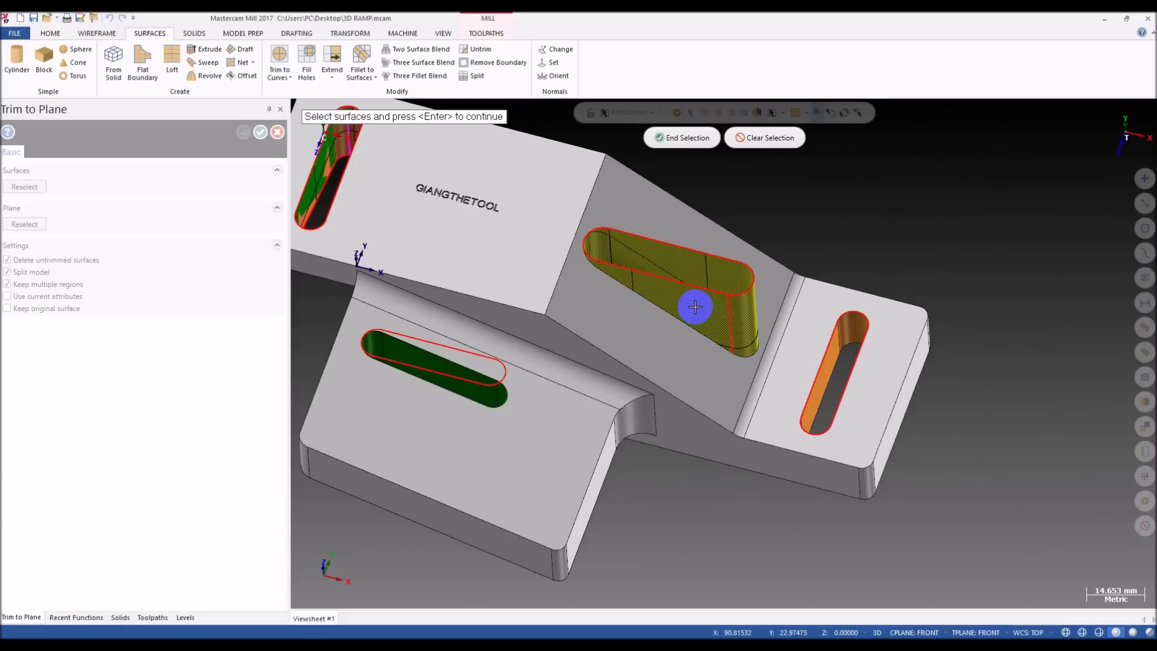
key(Return)
click(72, 292)
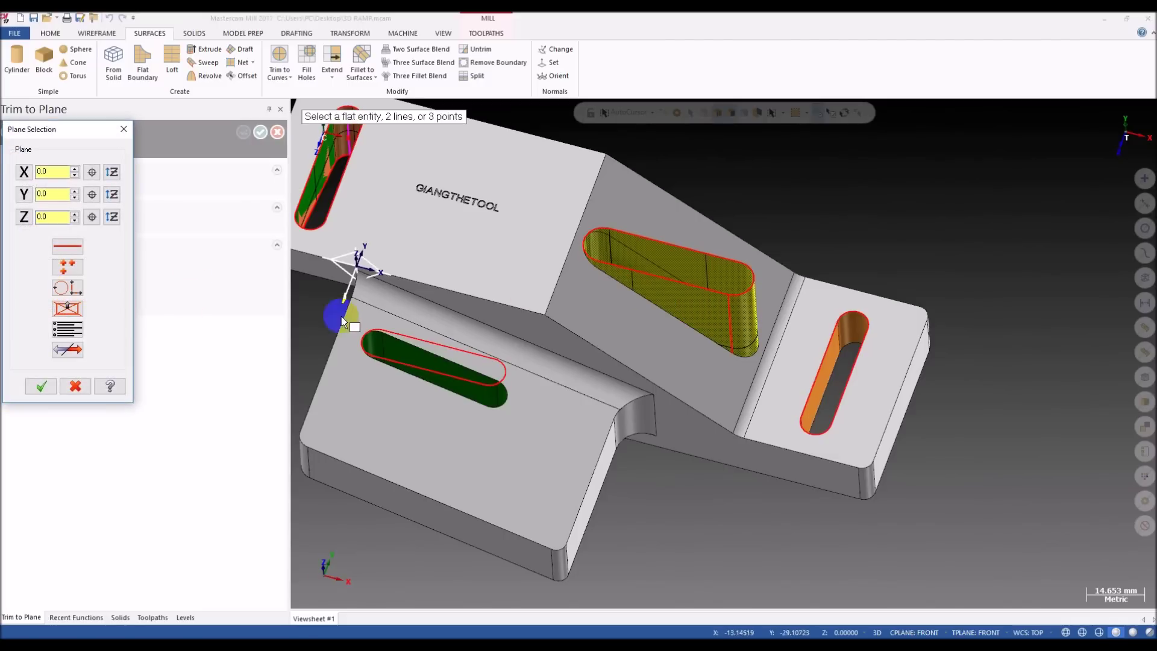
click(605, 323)
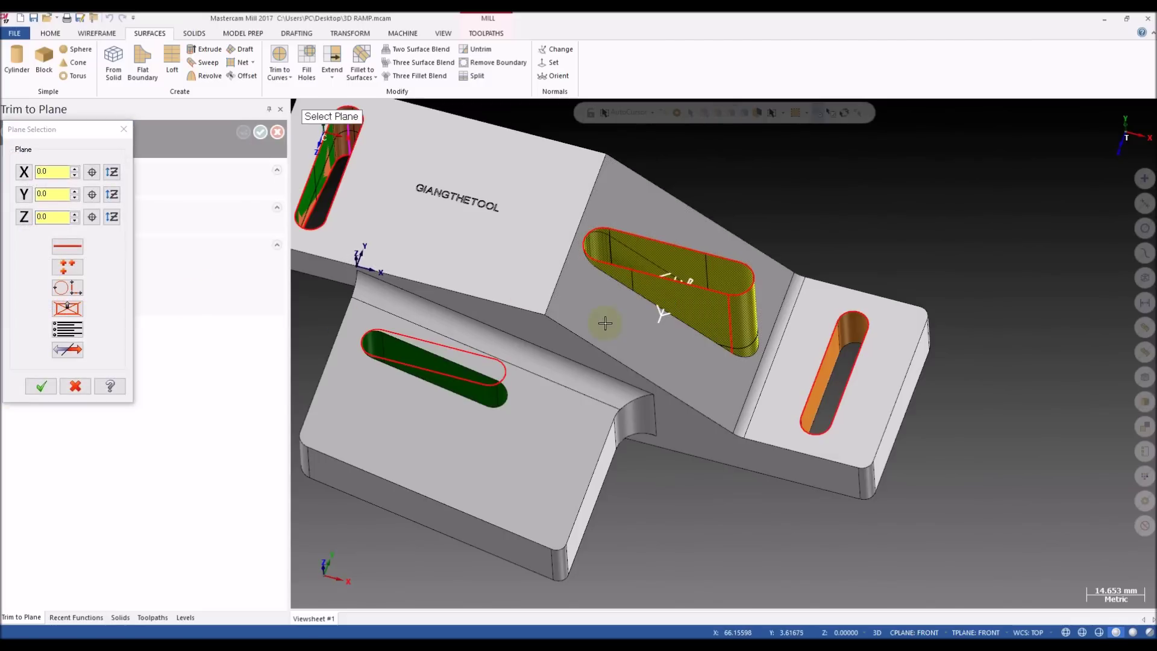
click(38, 387)
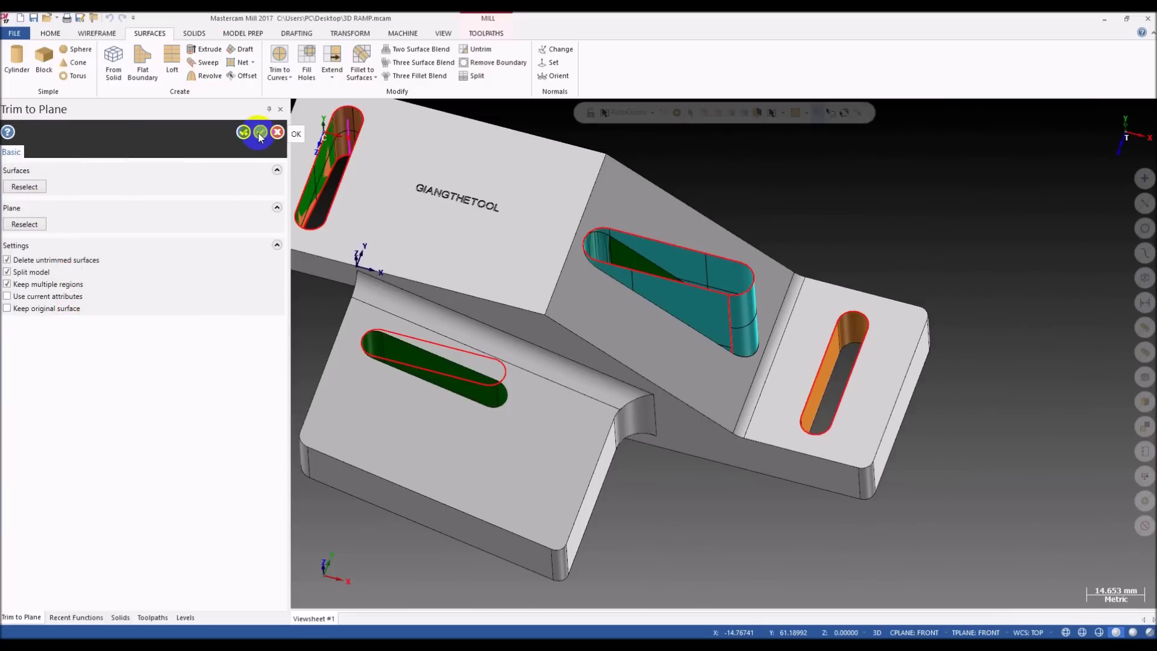
click(261, 132)
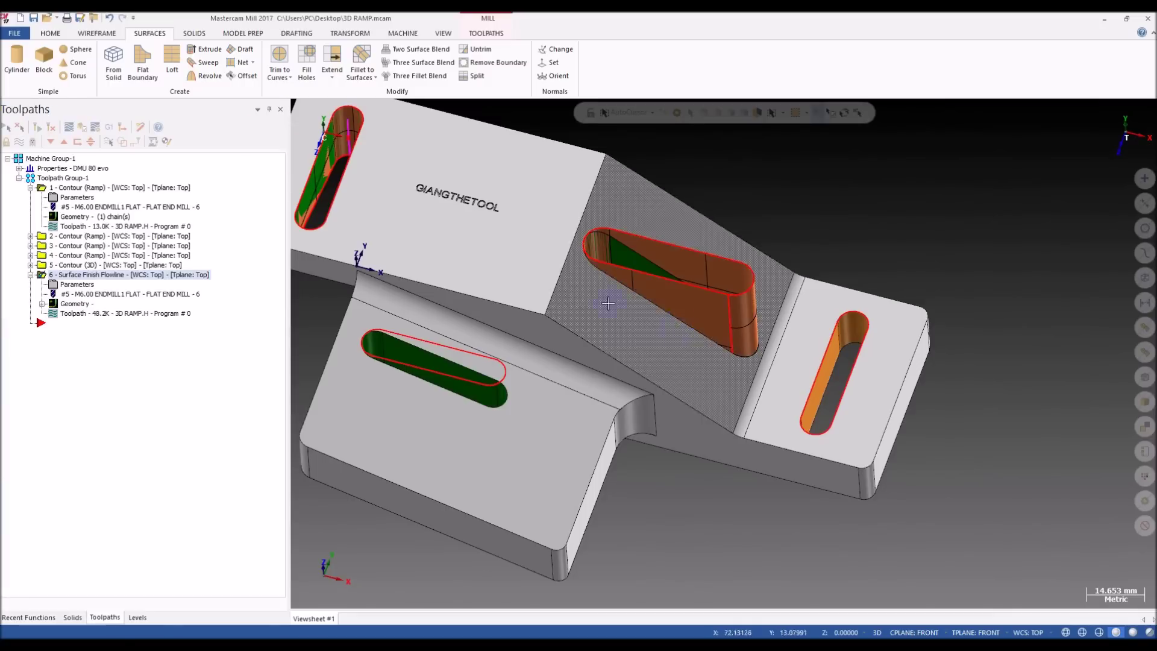
- Examine the swept surface around the slot, especially where its upper rounded end meets the inclined face
click(741, 314)
mouse_move(734, 313)
middle_down()
mouse_move(698, 323)
mouse_move(747, 313)
mouse_move(692, 291)
mouse_move(705, 315)
mouse_move(739, 316)
middle_up()
scroll(744, 311, up, 2)
scroll(739, 316, up, 1)
click(751, 313)
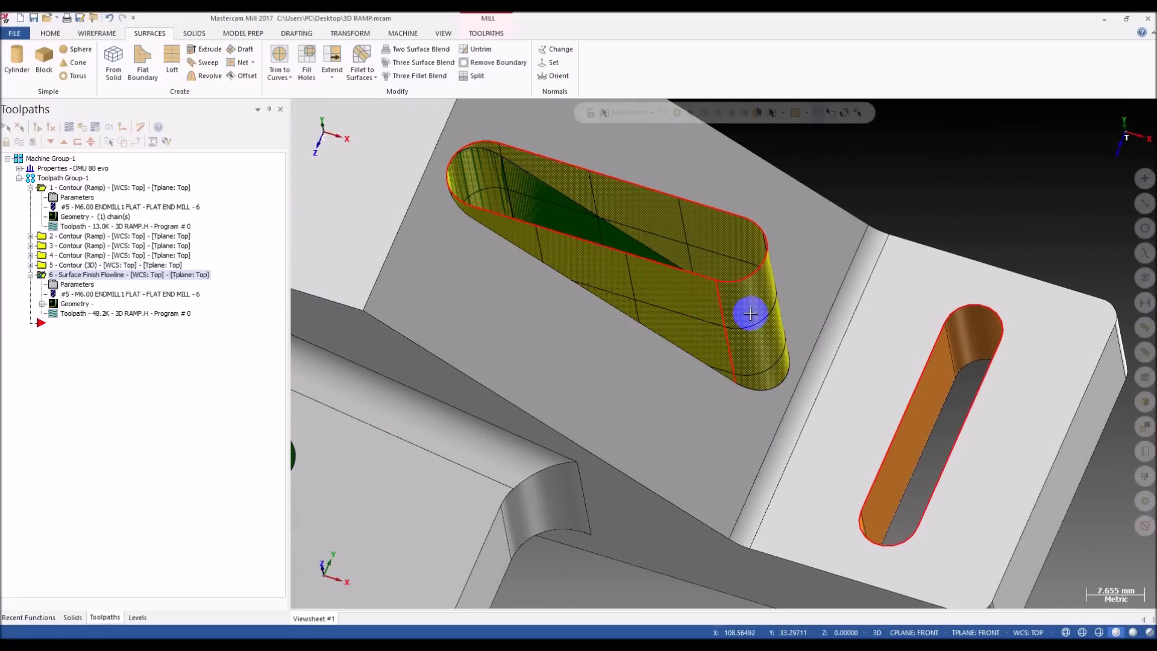
click(750, 314)
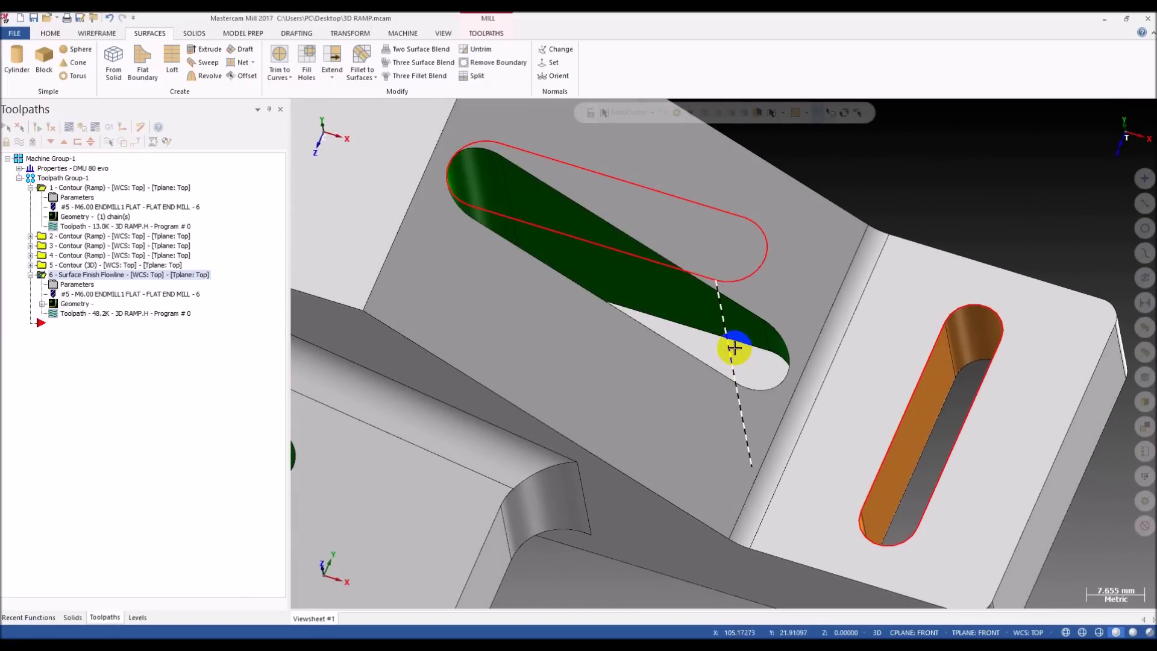
mouse_move(733, 348)
middle_down()
mouse_move(733, 380)
mouse_move(749, 310)
mouse_move(702, 302)
mouse_move(721, 276)
middle_up()
scroll(749, 299, up, 1)
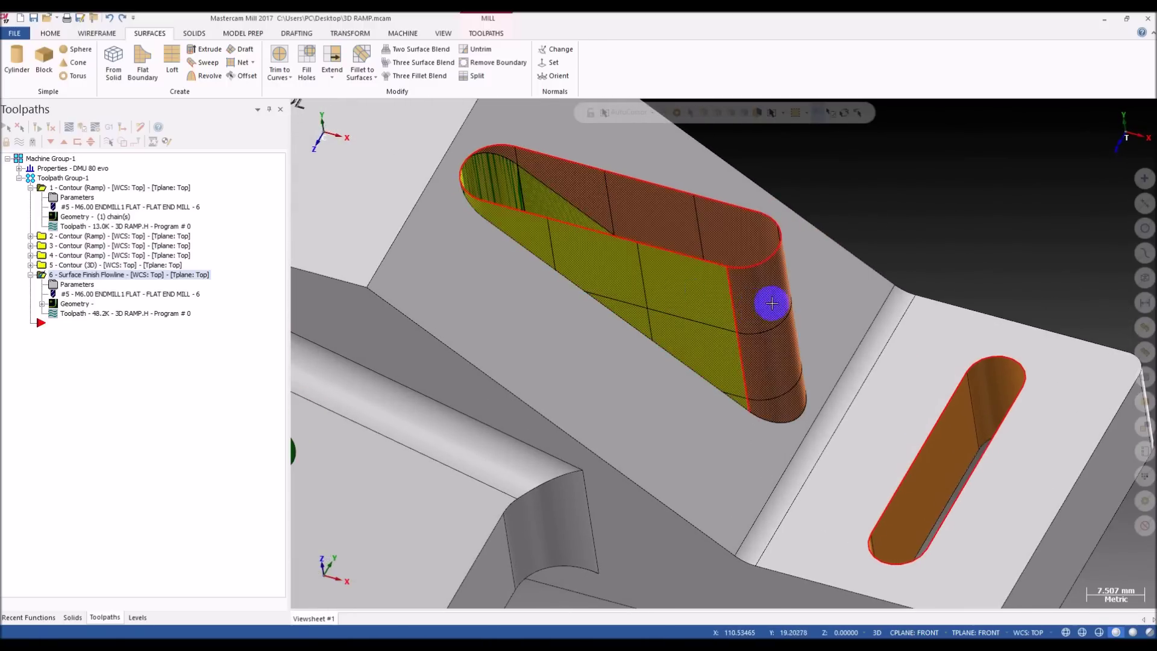
mouse_move(748, 291)
middle_down()
mouse_move(726, 295)
mouse_move(708, 277)
middle_up()
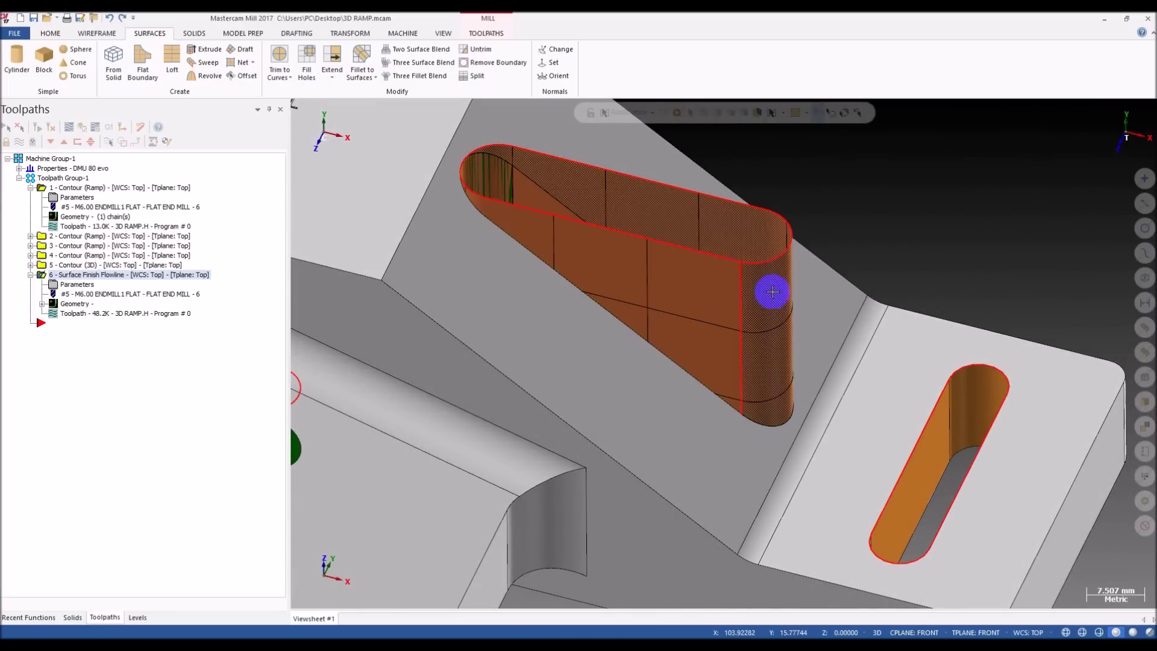
scroll(703, 255, up, 2)
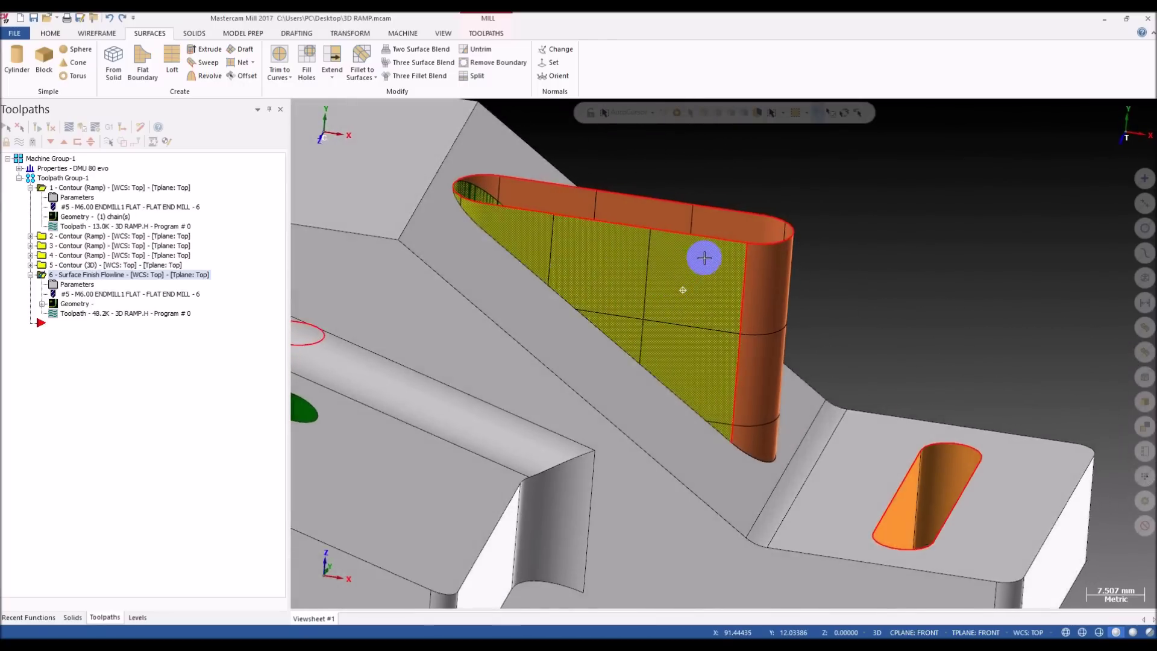
scroll(439, 176, up, 3)
scroll(439, 176, up, 3)
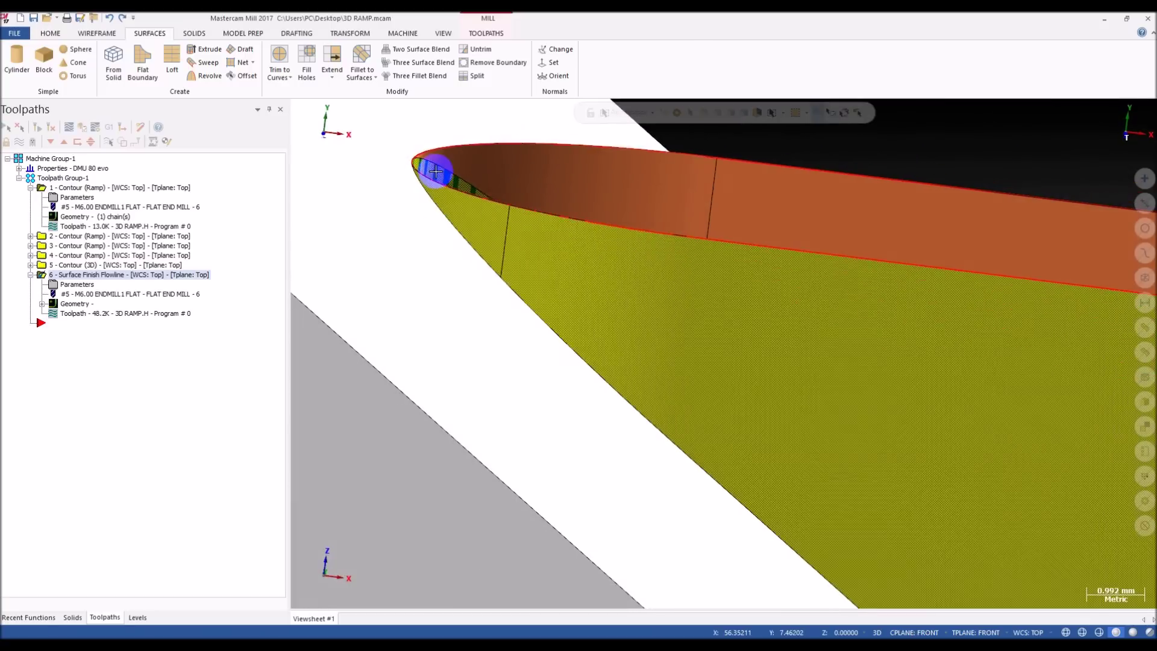
scroll(429, 156, down, 4)
middle_drag(434, 147, 656, 297)
scroll(453, 210, up, 2)
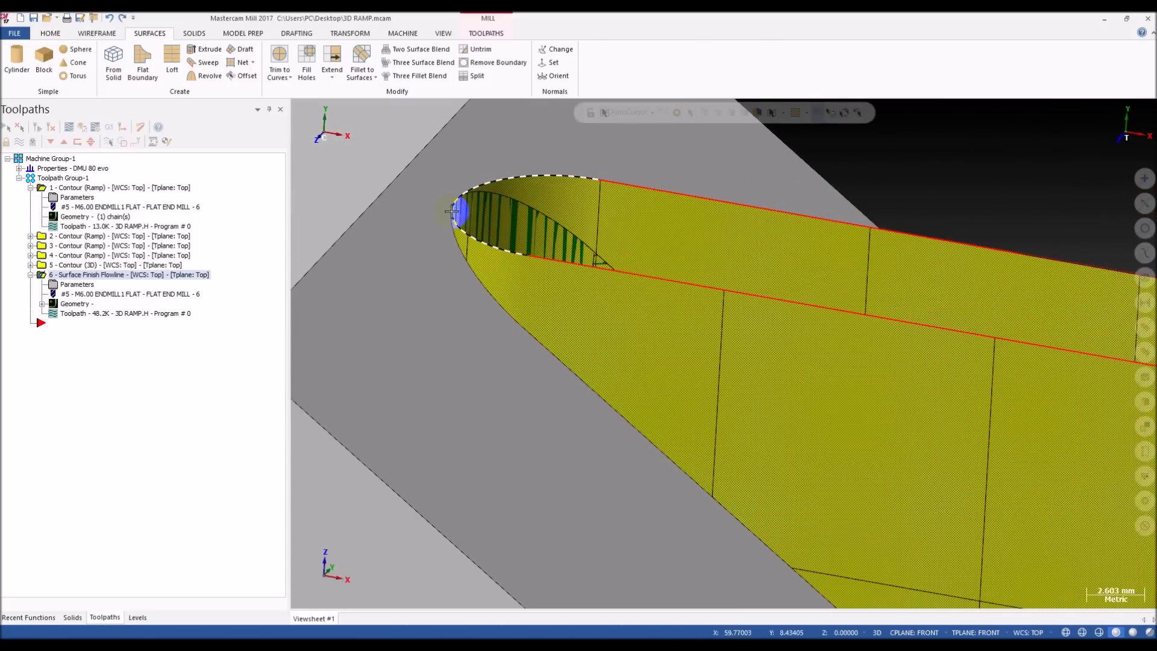
- Delete the swept surface over the slot on the inclined face
scroll(460, 198, down, 4)
scroll(555, 229, up, 1)
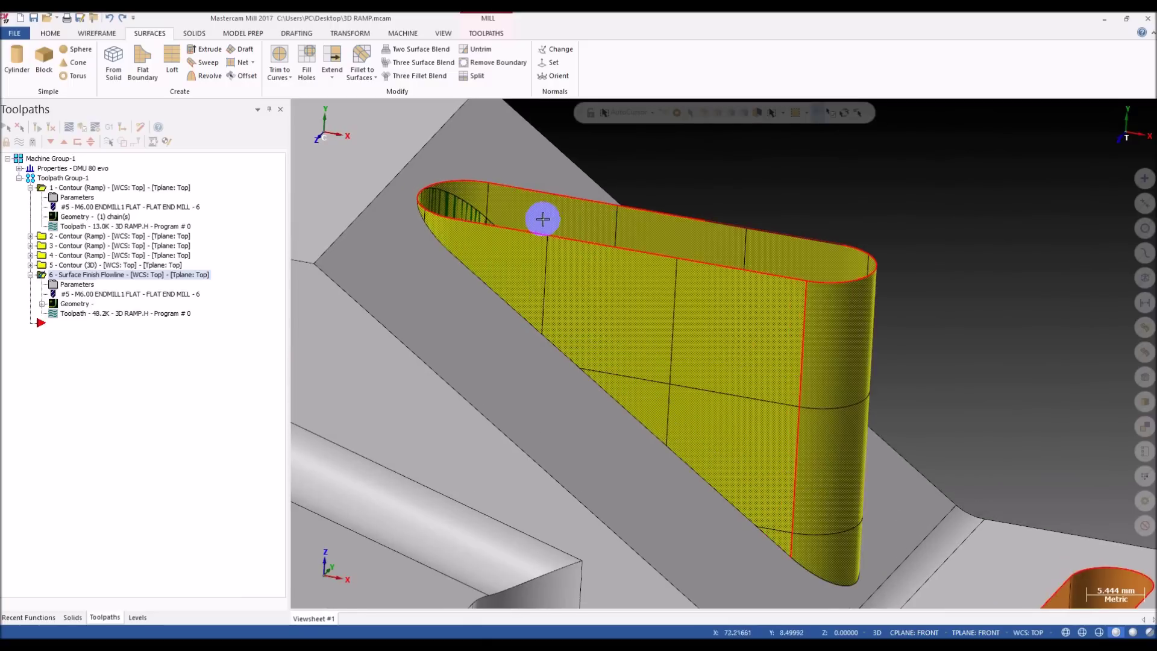
scroll(534, 219, down, 1)
key(Delete)
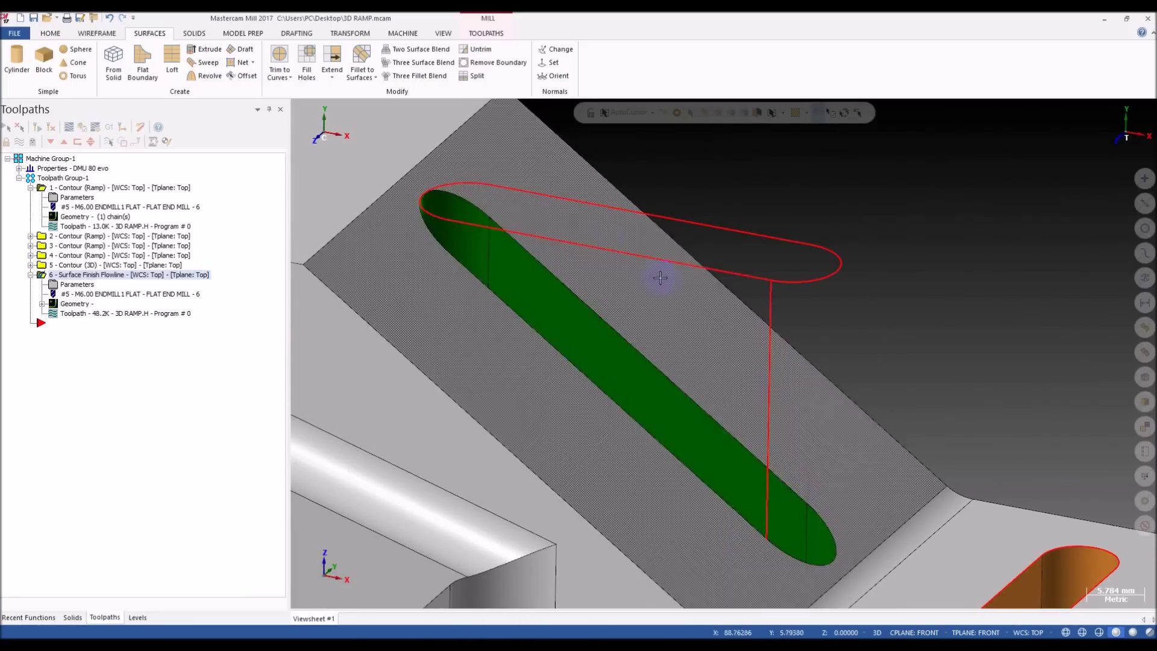
- Move the slot outline together with its vertical line about 3 mm upward using the Dynamic transform
scroll(764, 305, down, 2)
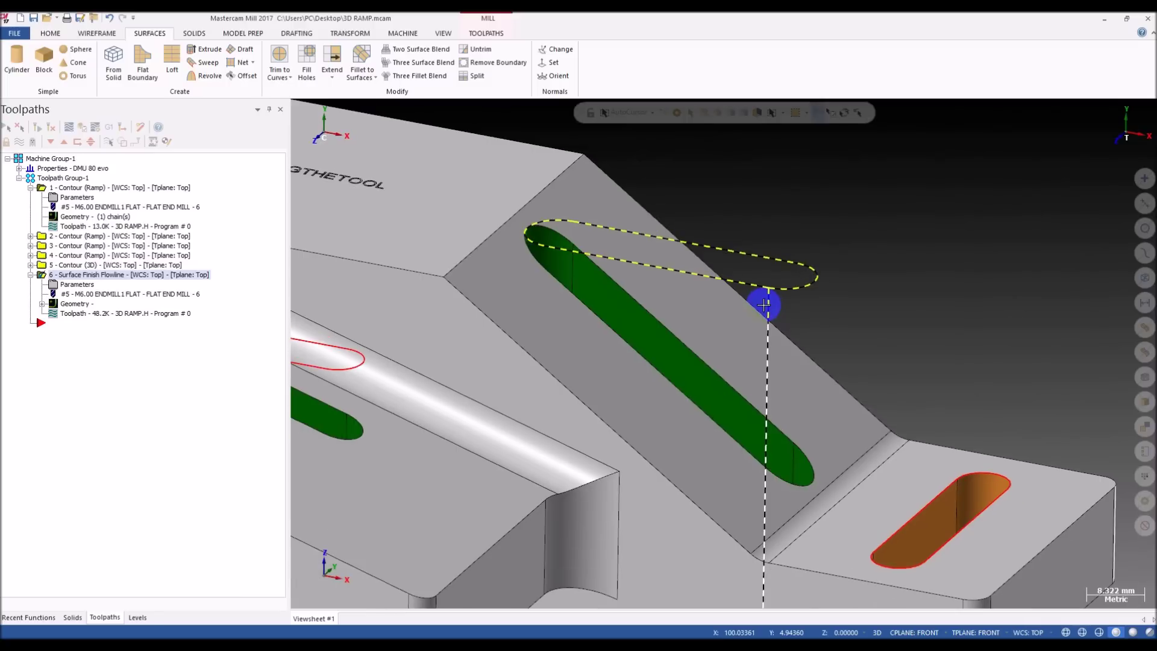
key(d)
click(868, 261)
click(867, 246)
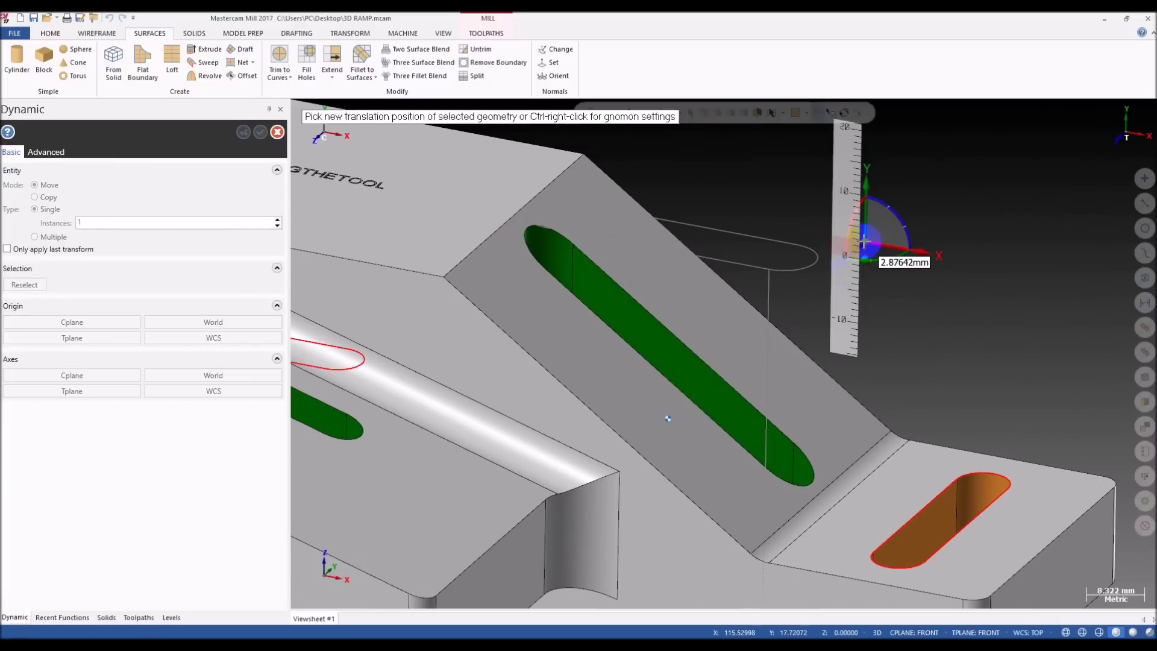
click(865, 241)
key(Escape)
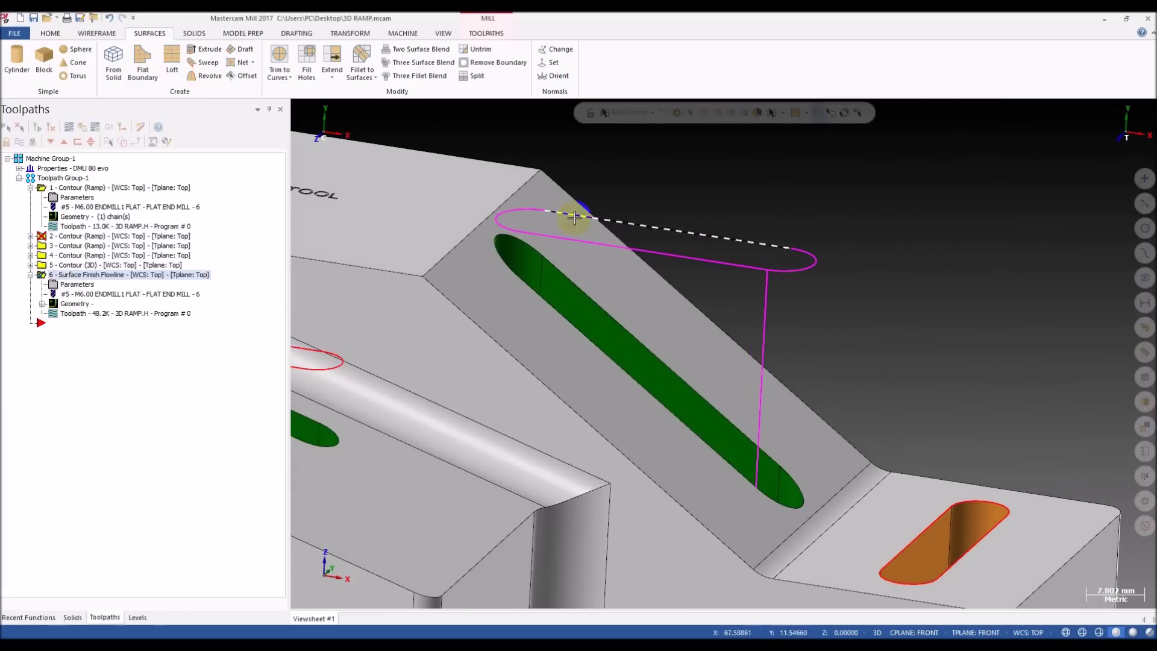
- Sweep the raised slot outline along its vertical line to create the slot's wall surface
click(205, 64)
click(732, 263)
click(196, 460)
click(761, 281)
scroll(765, 284, down, 2)
click(194, 458)
click(261, 132)
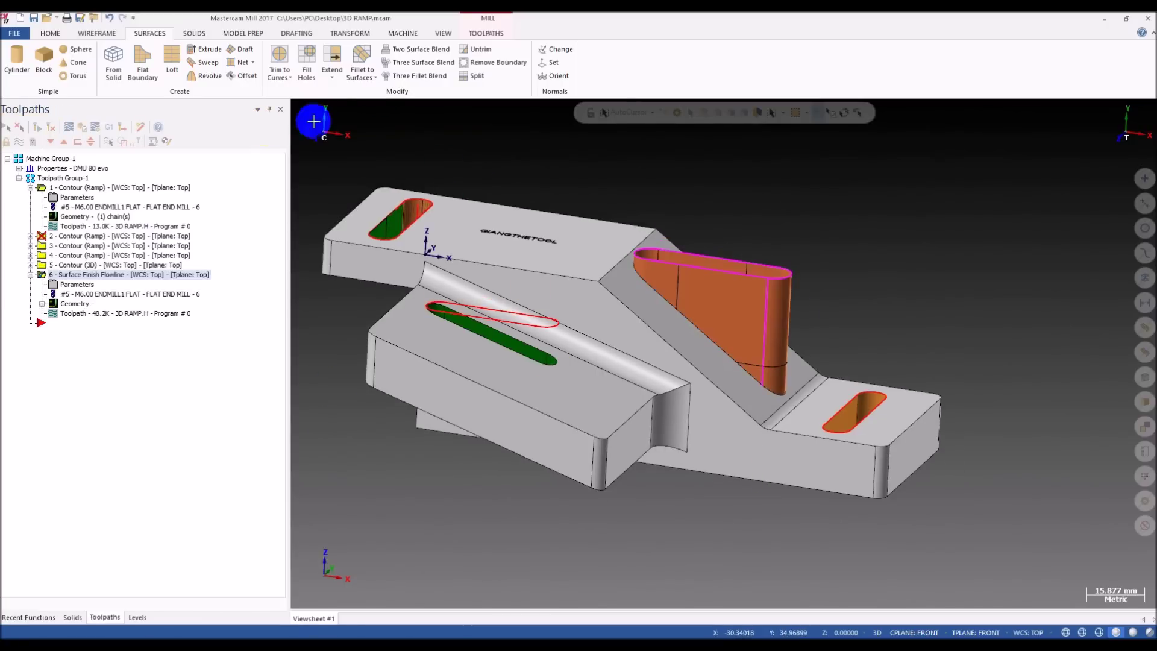
- Trim the new swept surface to the plane of the inclined face
click(279, 75)
click(301, 107)
scroll(758, 355, up, 2)
click(758, 355)
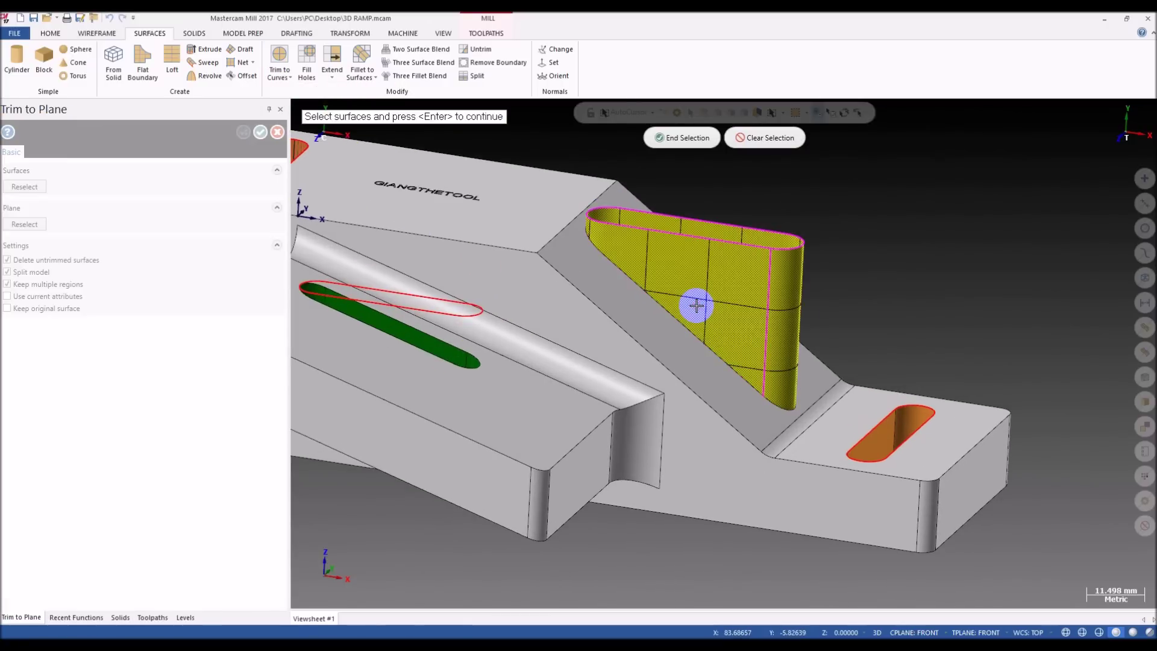
key(Return)
click(68, 288)
click(680, 324)
click(49, 386)
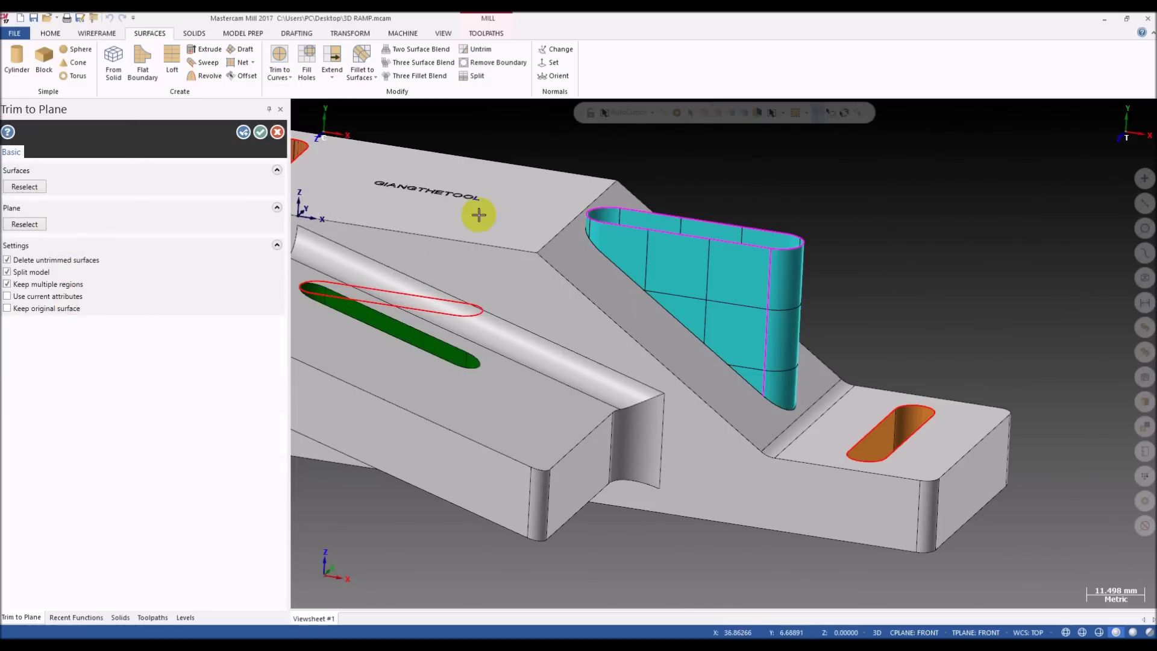
click(251, 139)
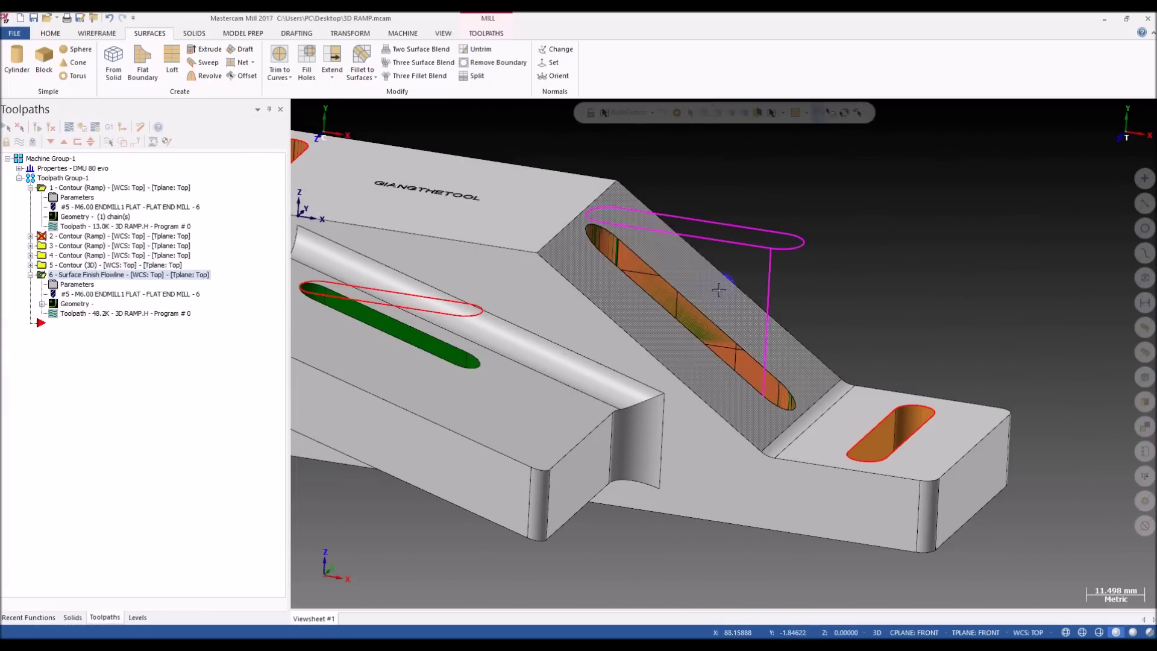
- Start another Trim to Plane on the remaining swept surface inside the slot
scroll(718, 290, up, 5)
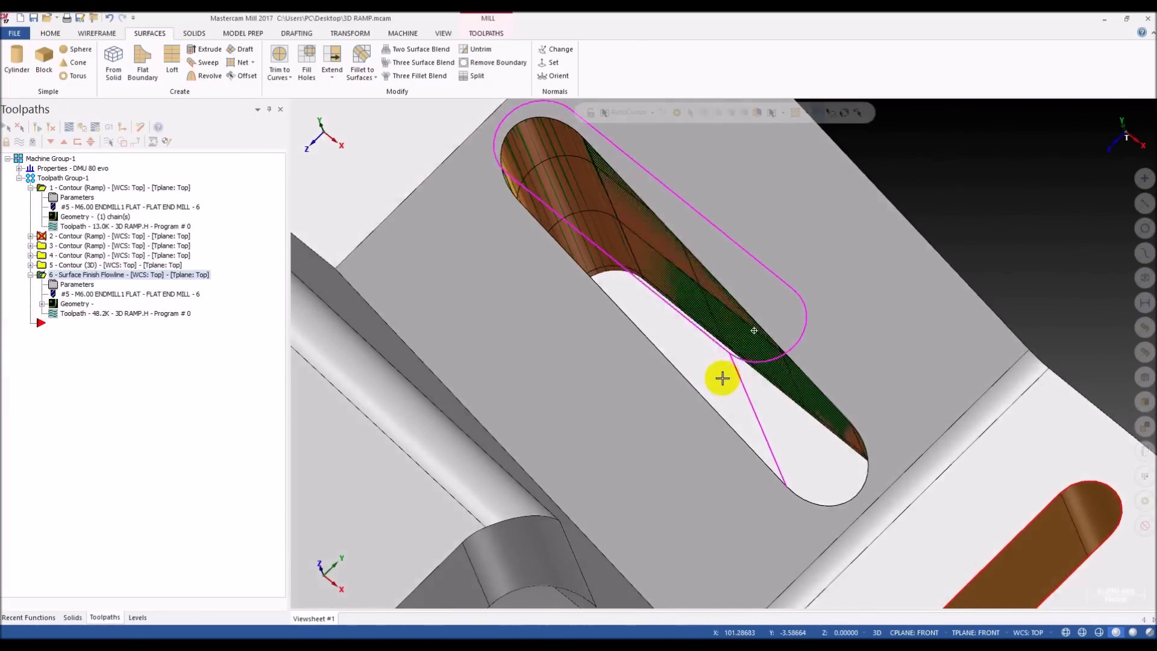
mouse_move(723, 378)
middle_down()
mouse_move(739, 336)
mouse_move(588, 364)
mouse_move(703, 361)
mouse_move(568, 362)
mouse_move(584, 341)
mouse_move(589, 393)
mouse_move(610, 408)
mouse_move(693, 323)
mouse_move(748, 291)
middle_up()
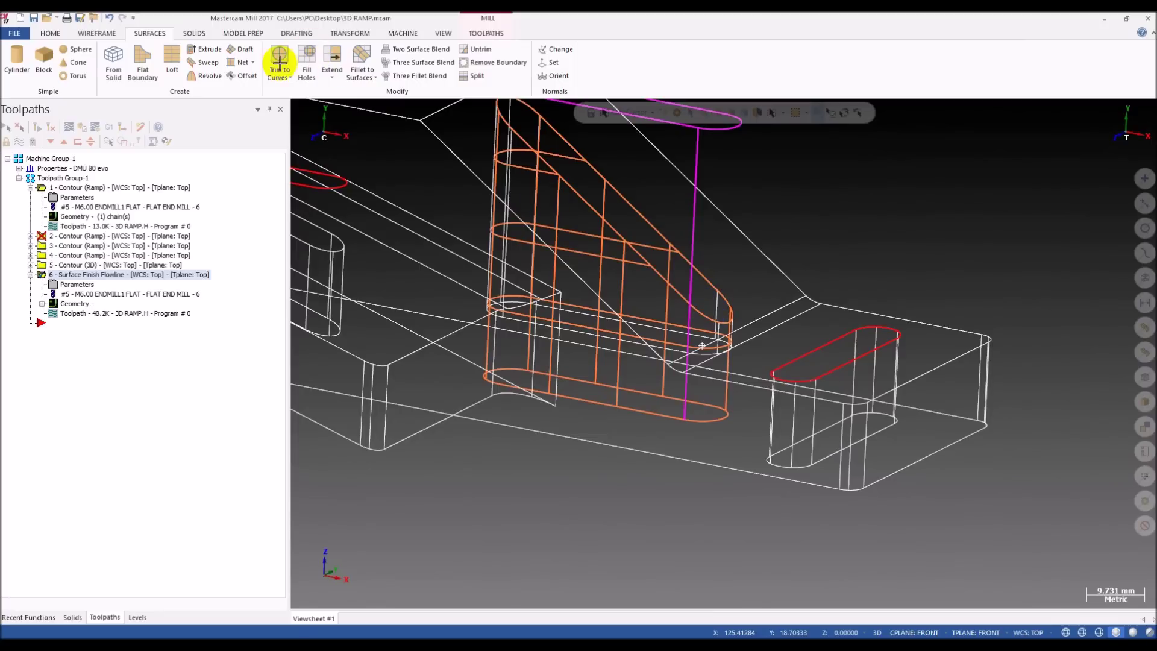
click(279, 76)
click(307, 116)
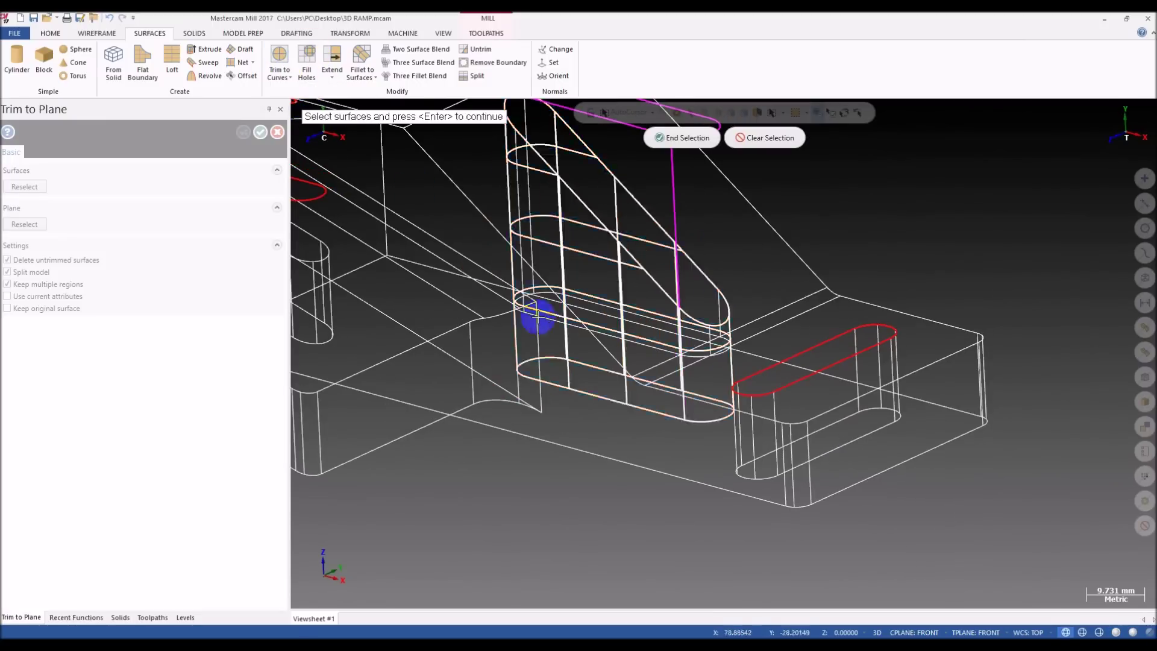
click(566, 360)
key(Return)
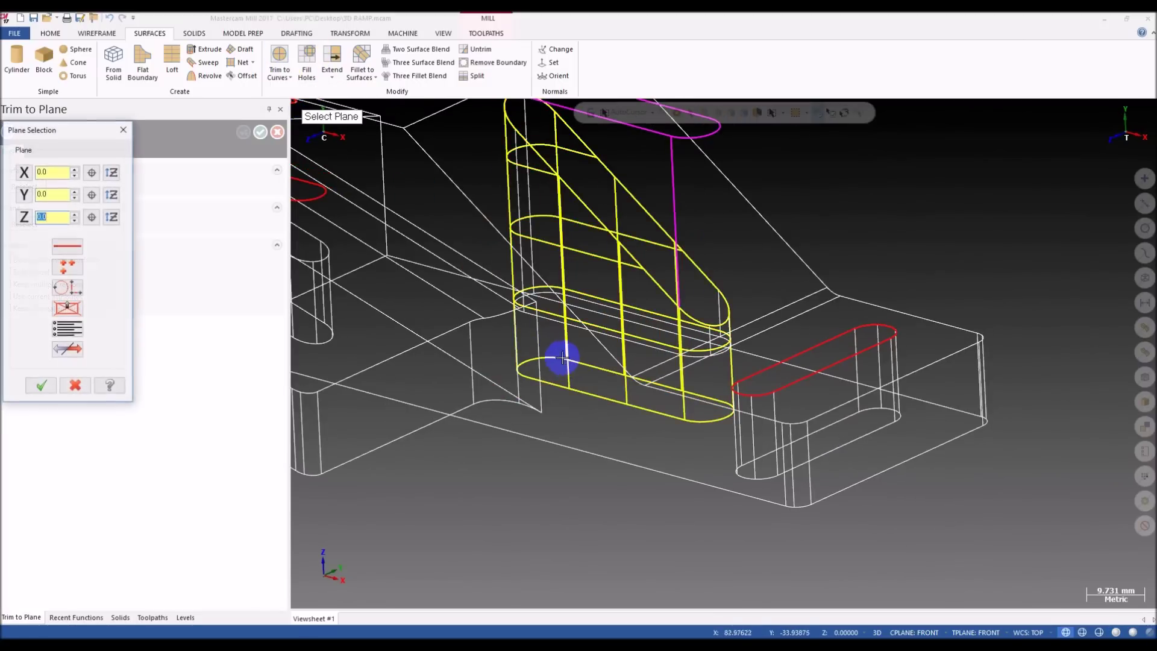
- Trim the slot's wall surface to a plane defined from picked flat geometry, splitting the model and keeping both regions
click(65, 292)
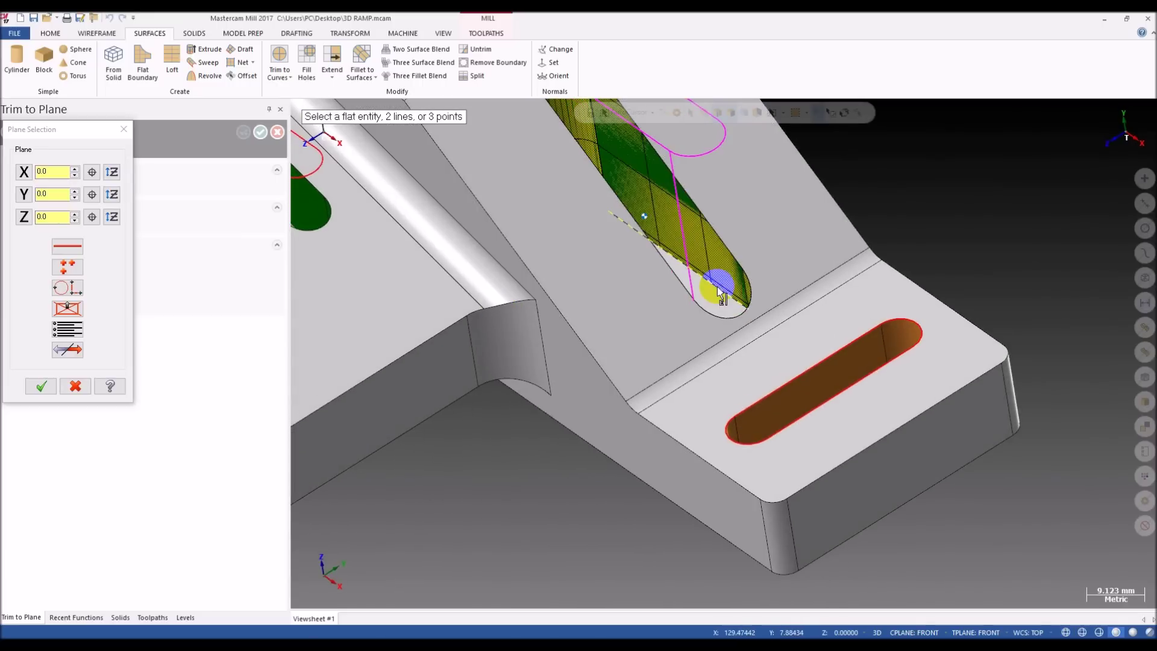
click(41, 386)
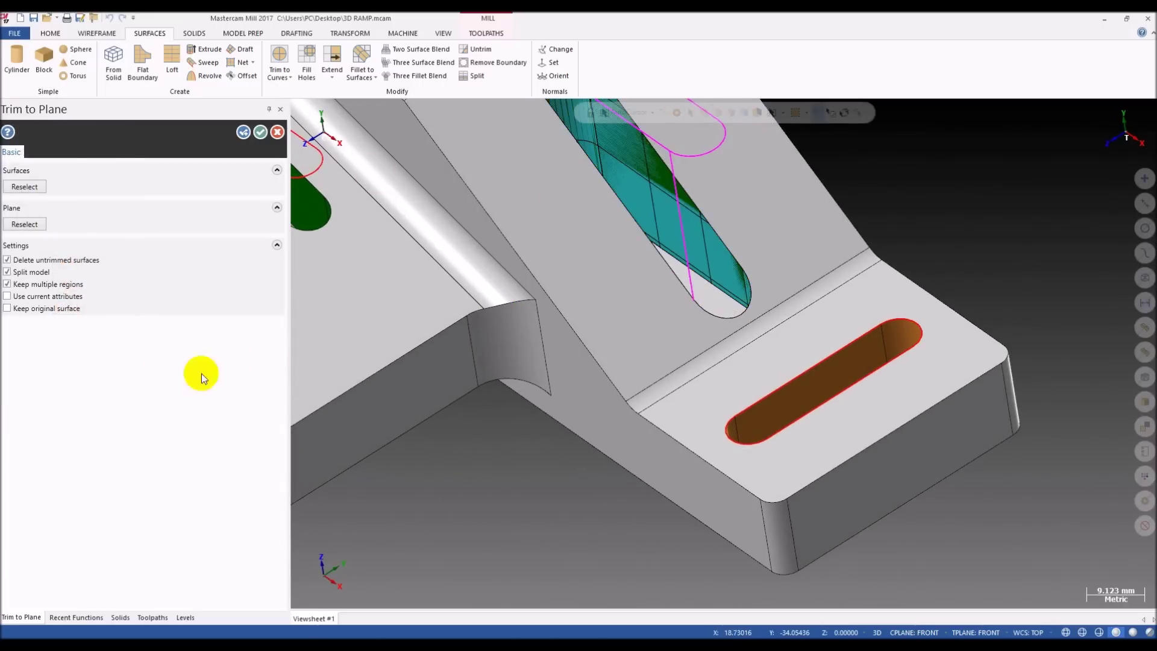
click(263, 133)
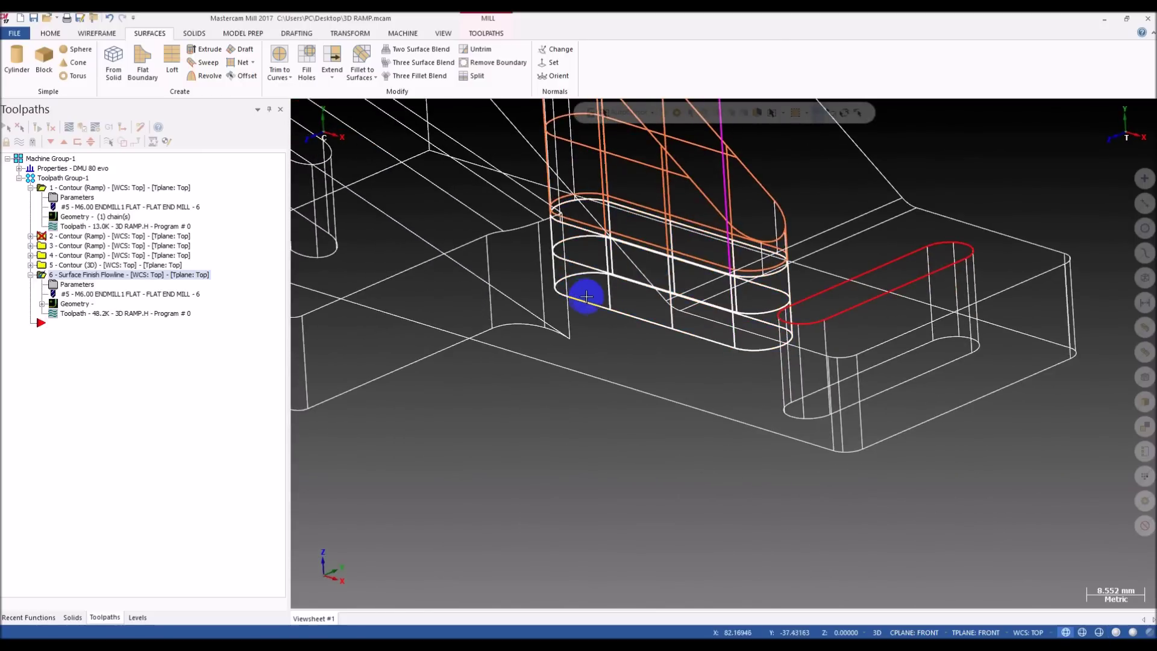
- Delete the lower region of the split slot surface and show the part shaded again
click(587, 297)
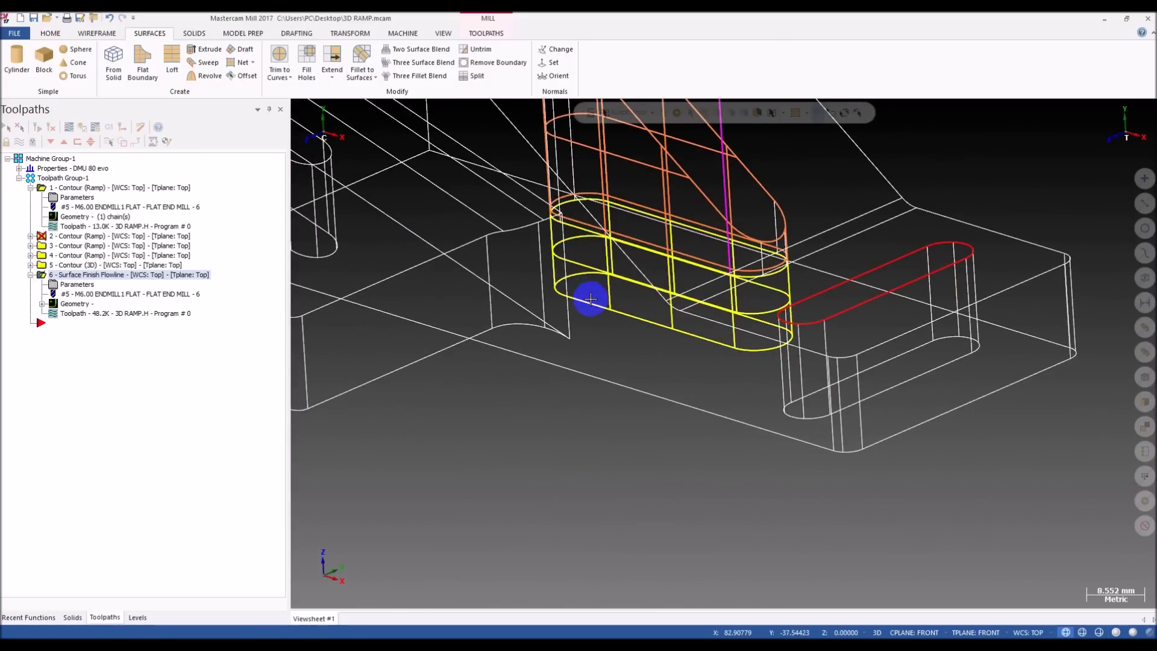
key(Delete)
scroll(622, 293, down, 2)
scroll(684, 228, up, 1)
key(alt+s)
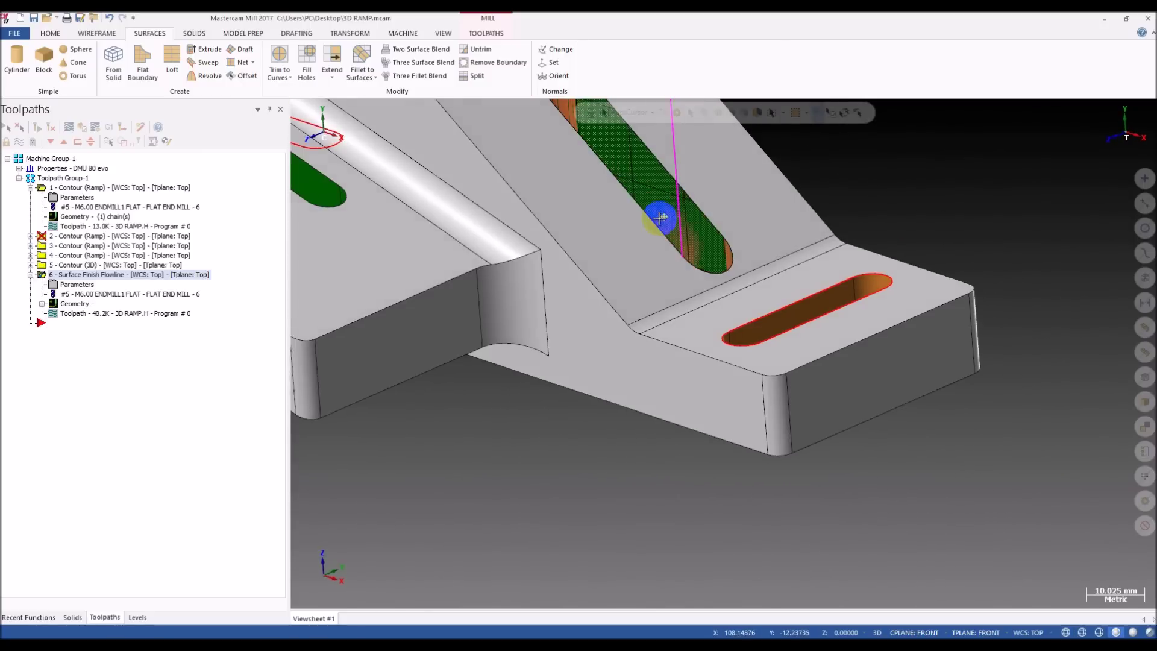
- Isolate the trimmed surface of the sloped slot, hiding the rest of the part
click(653, 205)
scroll(638, 259, down, 4)
key(alt+e)
middle_drag(634, 287, 599, 233)
scroll(661, 232, up, 3)
- Duplicate the Surface Finish Flowline operation 6 at the end of the toolpath group
click(62, 265)
click(65, 275)
key(ctrl+c)
key(ctrl+v)
- Assign the isolated slot surface as the drive surface of the duplicated flowline operation
click(82, 355)
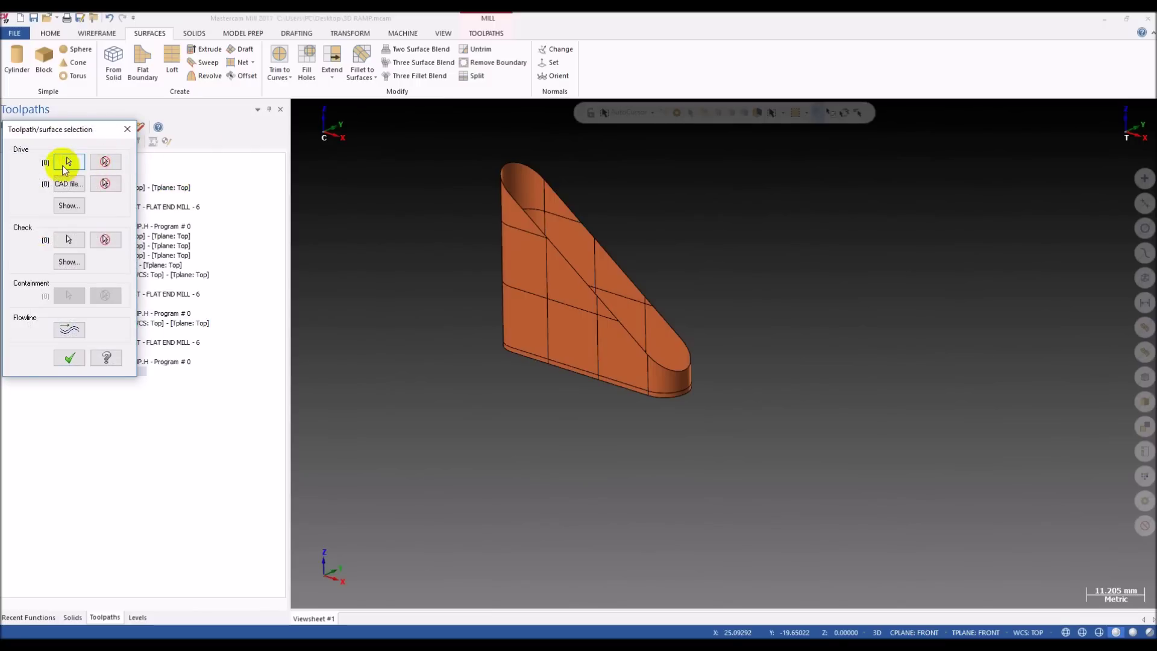
click(69, 163)
click(551, 208)
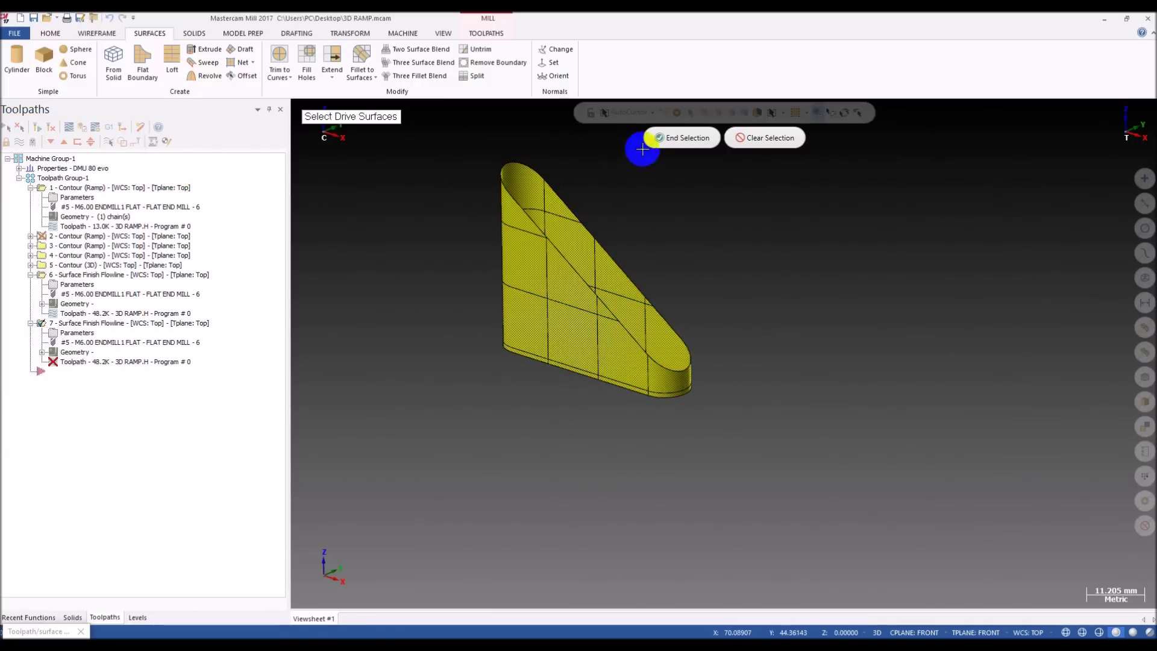
click(658, 139)
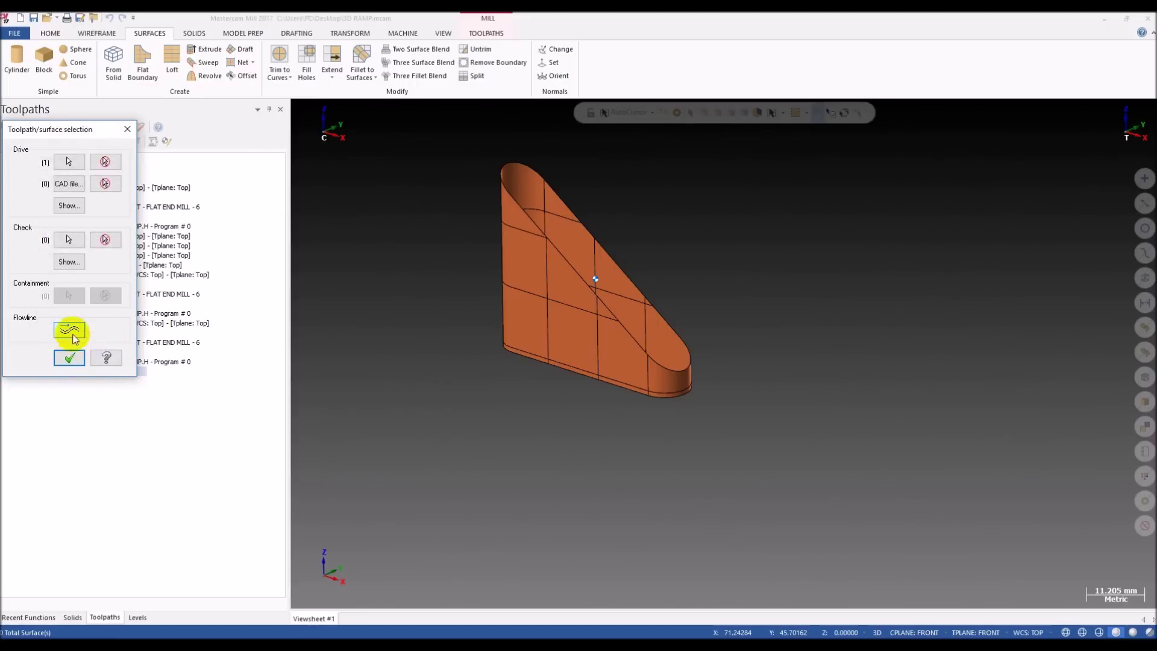
- Flip the flowline's offset side and start point on the drive surface, and regenerate operation 7
click(70, 331)
mouse_move(518, 235)
middle_down()
mouse_move(517, 170)
mouse_move(491, 212)
mouse_move(482, 202)
middle_up()
click(57, 160)
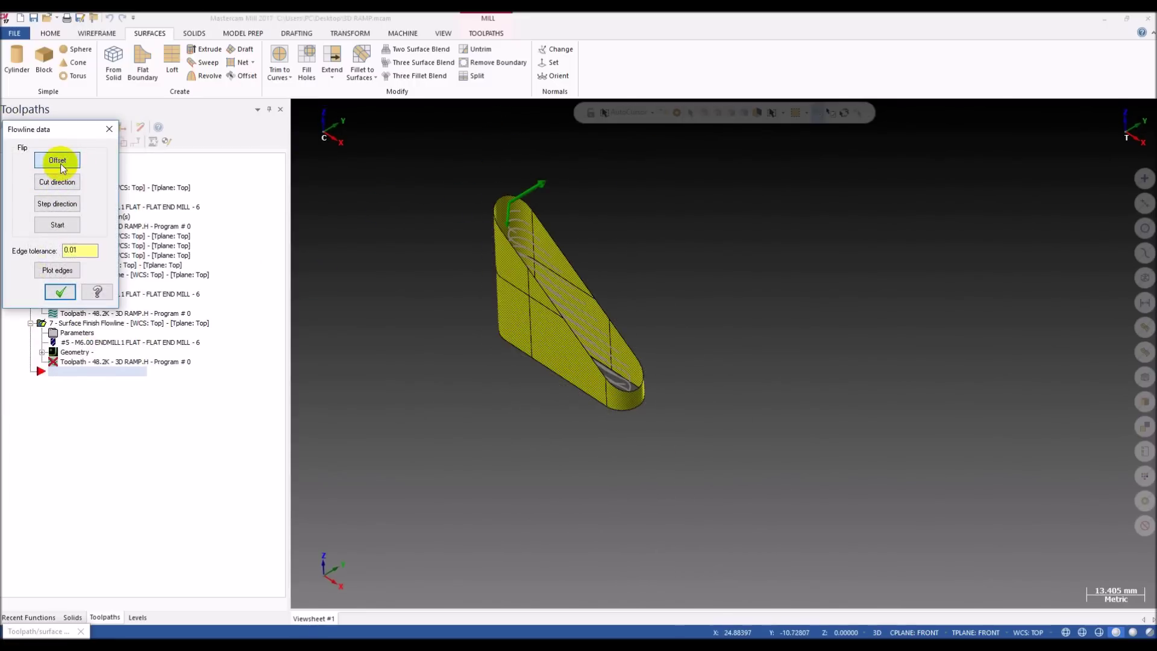
scroll(480, 203, up, 5)
click(60, 225)
middle_drag(488, 247, 476, 242)
click(63, 293)
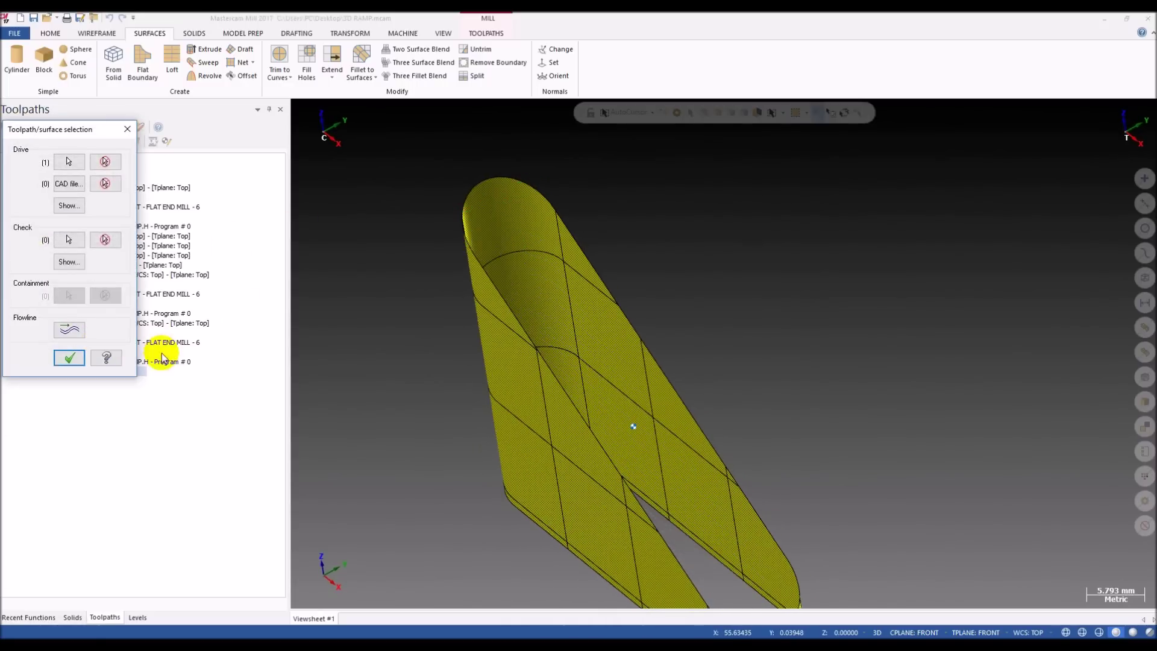
click(66, 358)
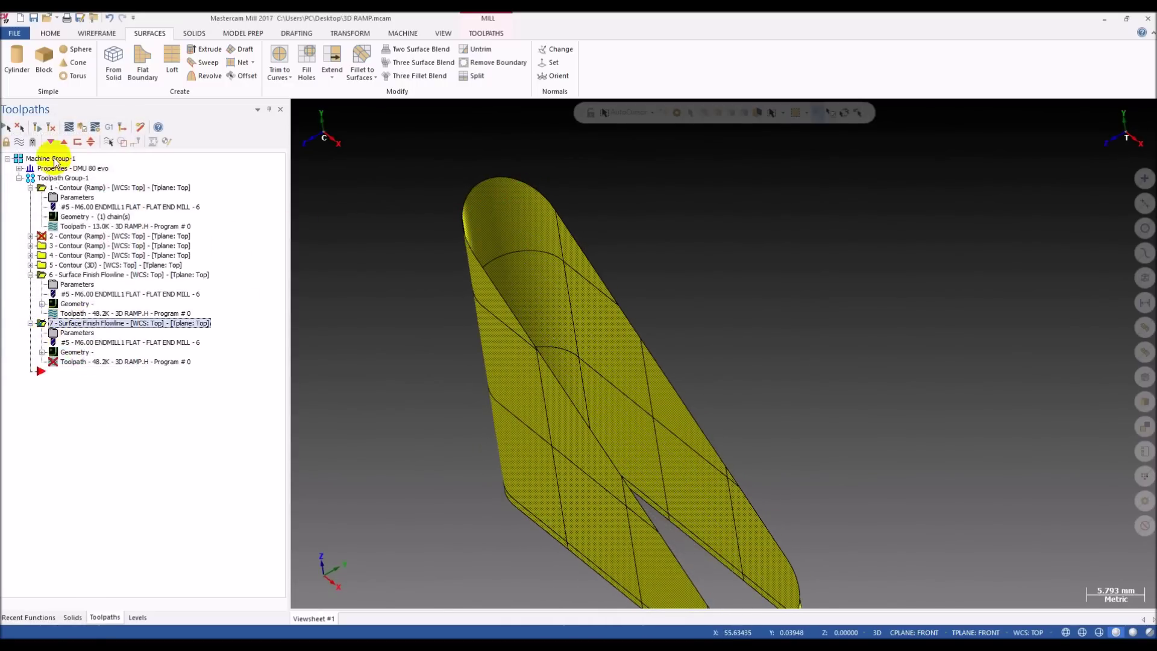
click(37, 127)
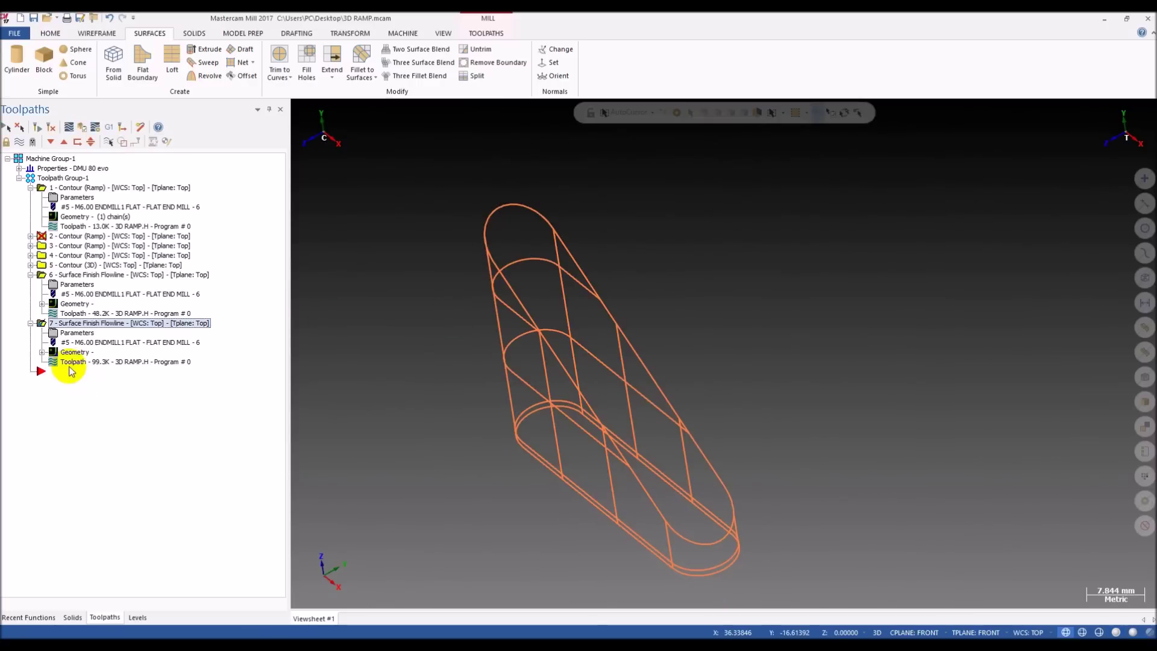
- Backplot operation 7 to its end and examine the passes around the slot's lower rounded end
middle_drag(542, 385, 506, 241)
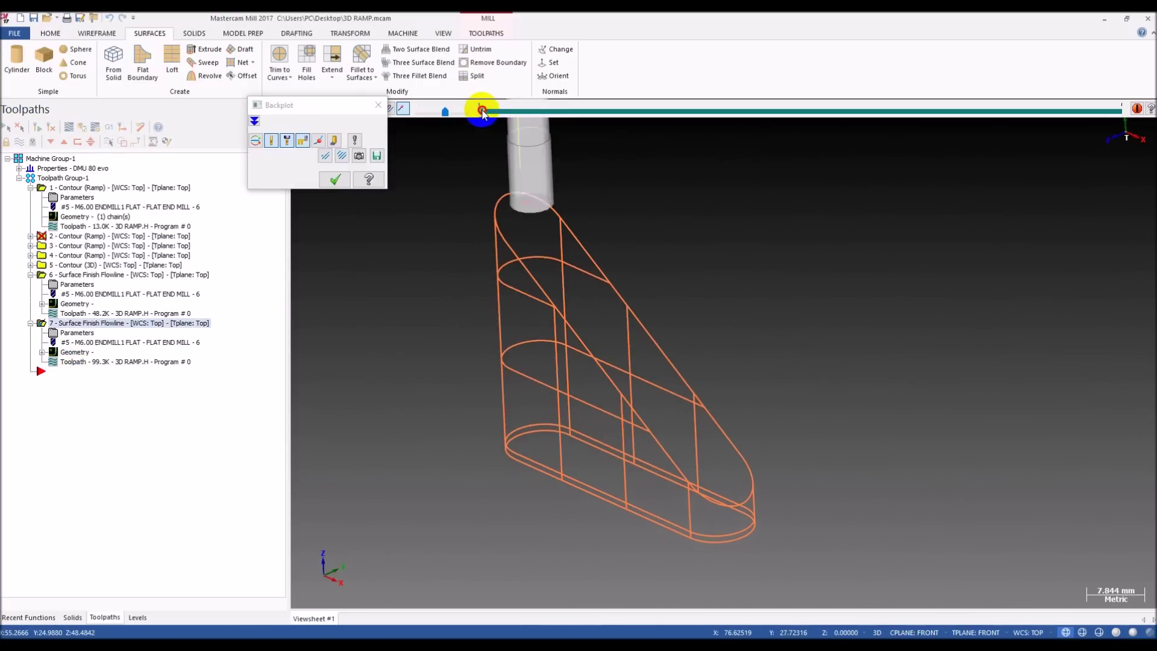
drag(572, 122, 1141, 189)
middle_drag(566, 336, 568, 387)
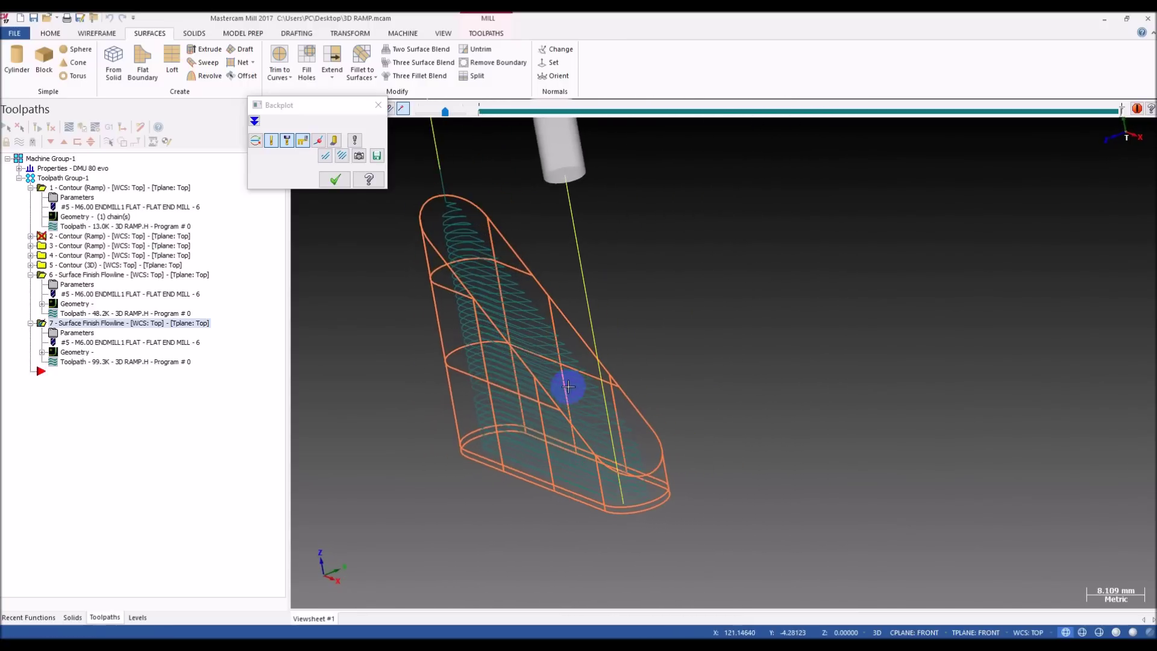
scroll(641, 418, up, 3)
middle_drag(524, 458, 926, 377)
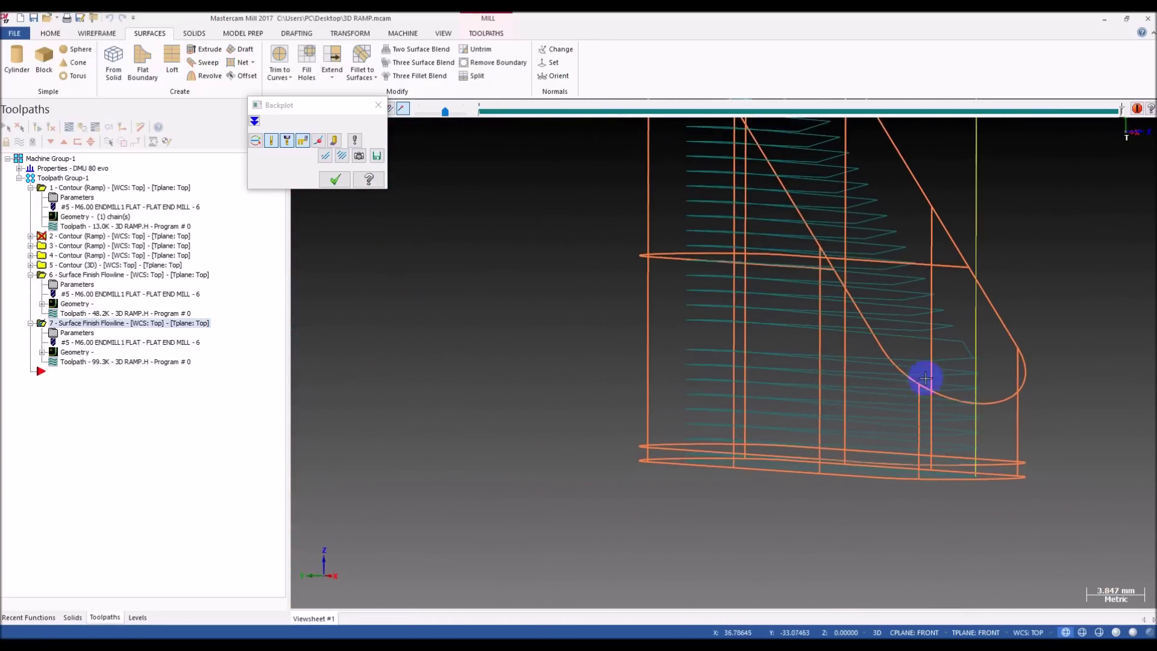
scroll(758, 338, up, 5)
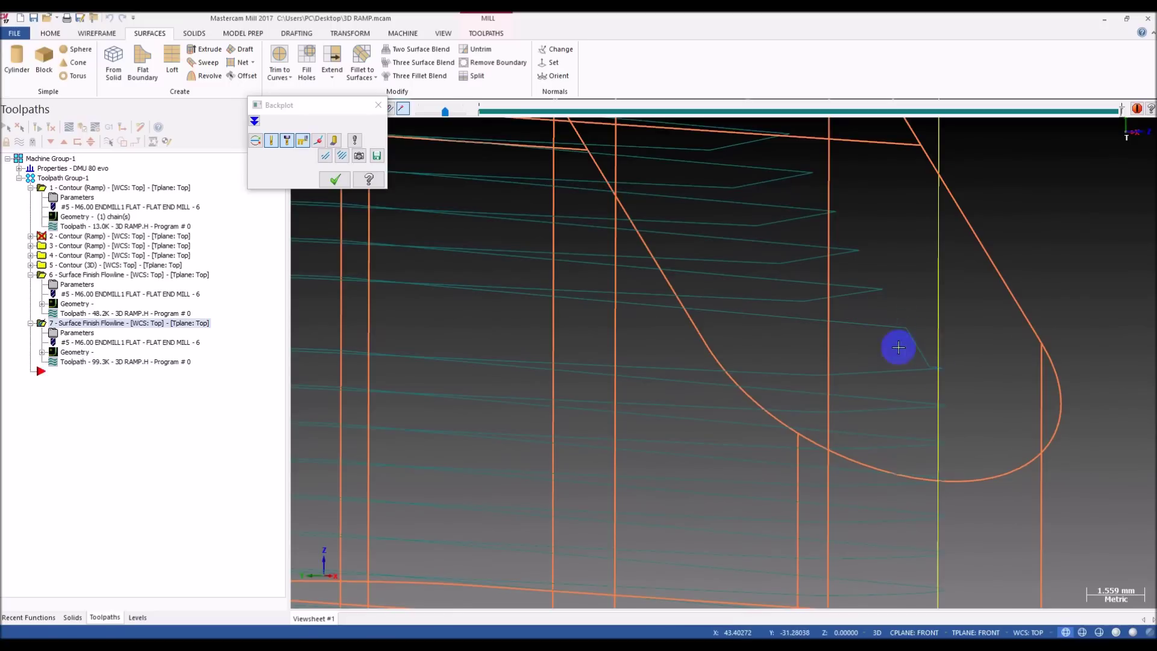
scroll(940, 379, down, 6)
middle_drag(822, 383, 514, 468)
middle_drag(544, 428, 727, 564)
scroll(662, 423, up, 4)
scroll(709, 431, down, 5)
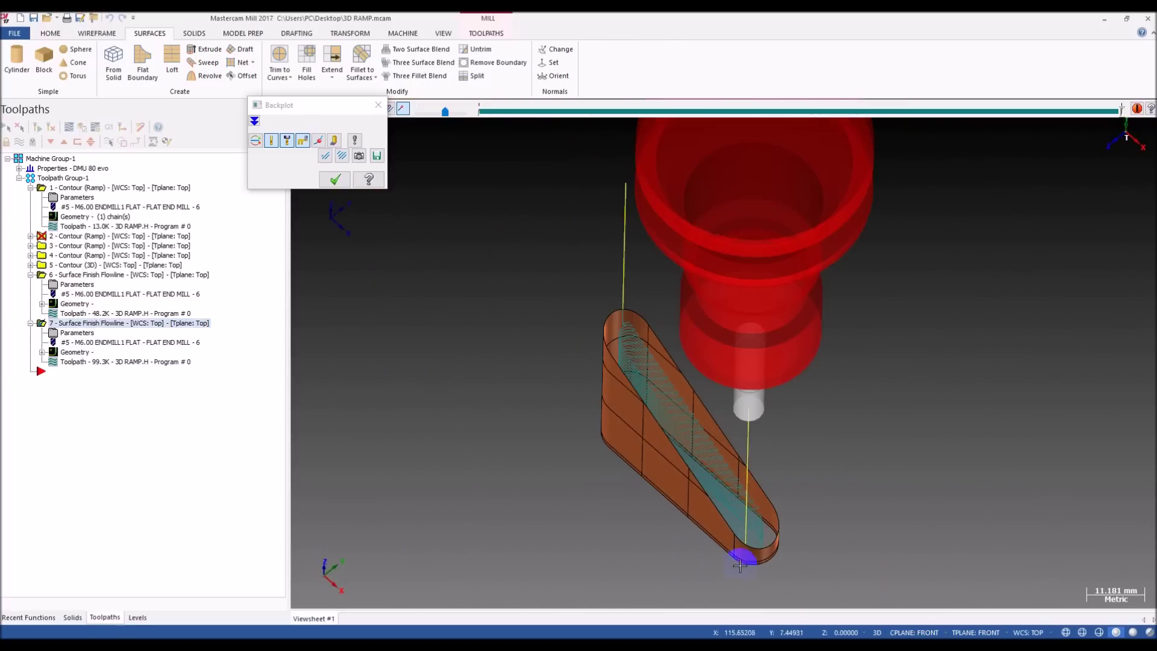
scroll(746, 561, up, 7)
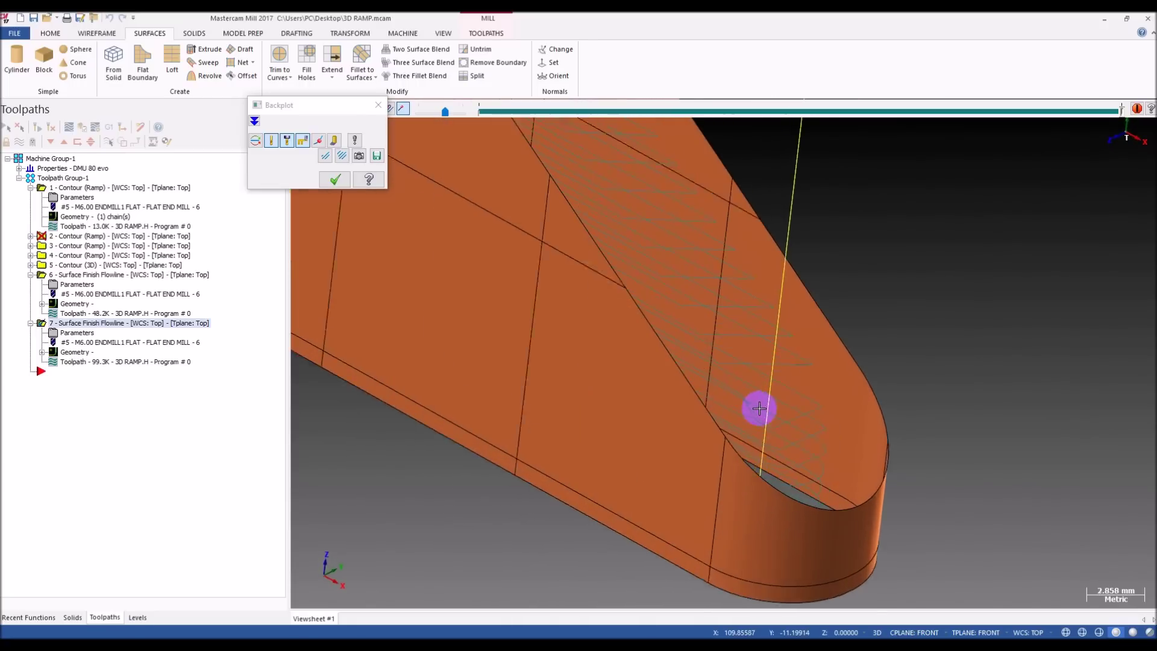
scroll(669, 419, down, 6)
key(Escape)
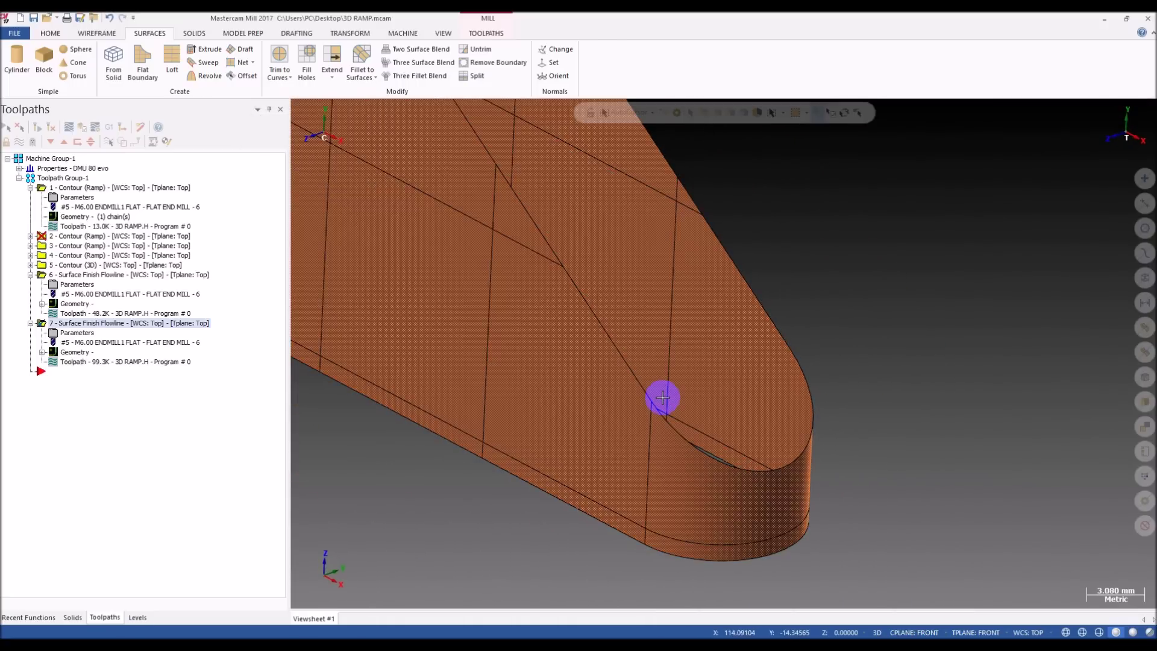
- Replay the backplot of operation 7 up to its deepest passes to check the tool's motion inside the slot
scroll(671, 413, down, 3)
click(78, 355)
click(74, 361)
click(74, 362)
scroll(632, 406, up, 4)
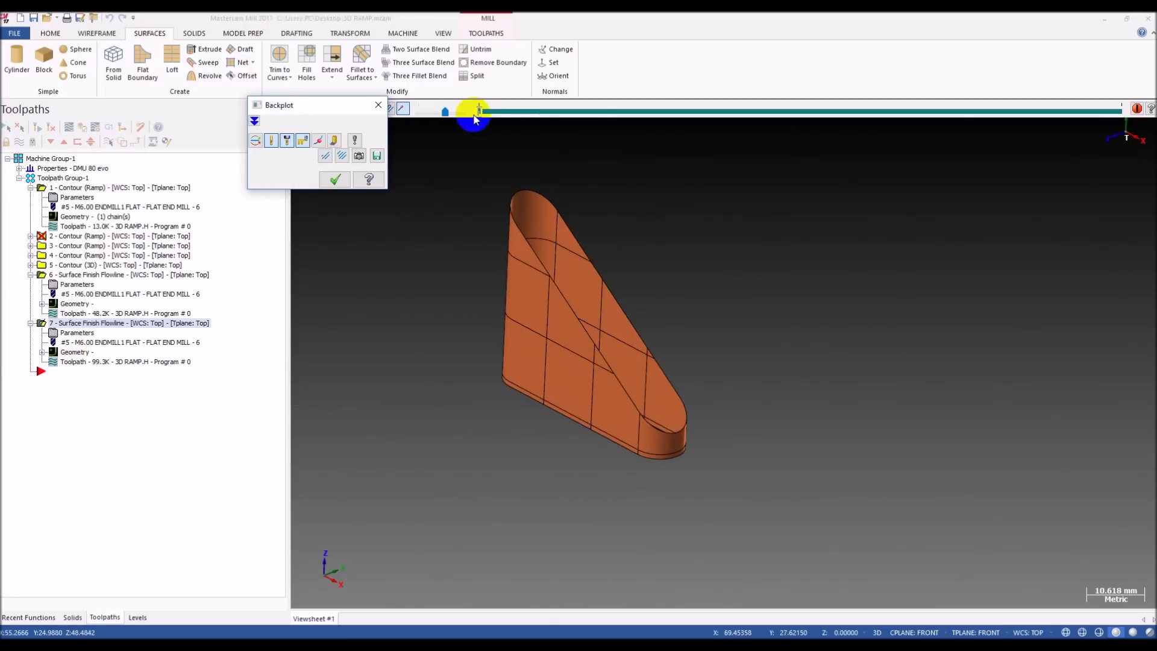
drag(476, 113, 1039, 171)
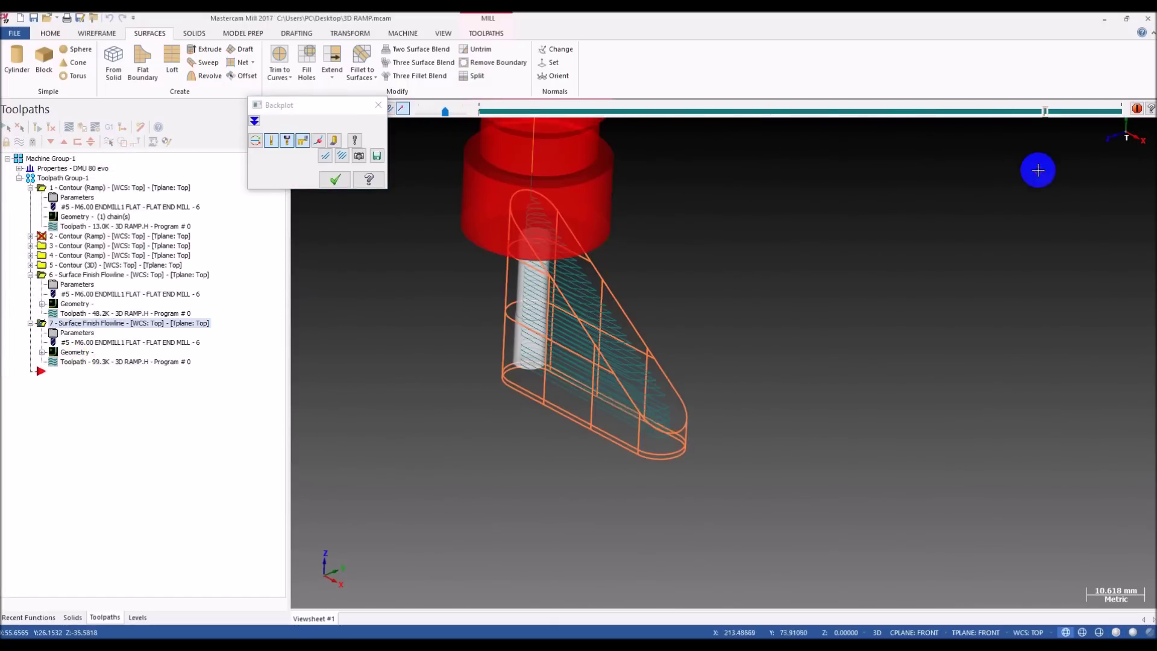
scroll(617, 449, up, 3)
- Set the flowline's motion for gaps below the gap size to Smooth and regenerate operation 7
click(61, 332)
double_click(75, 342)
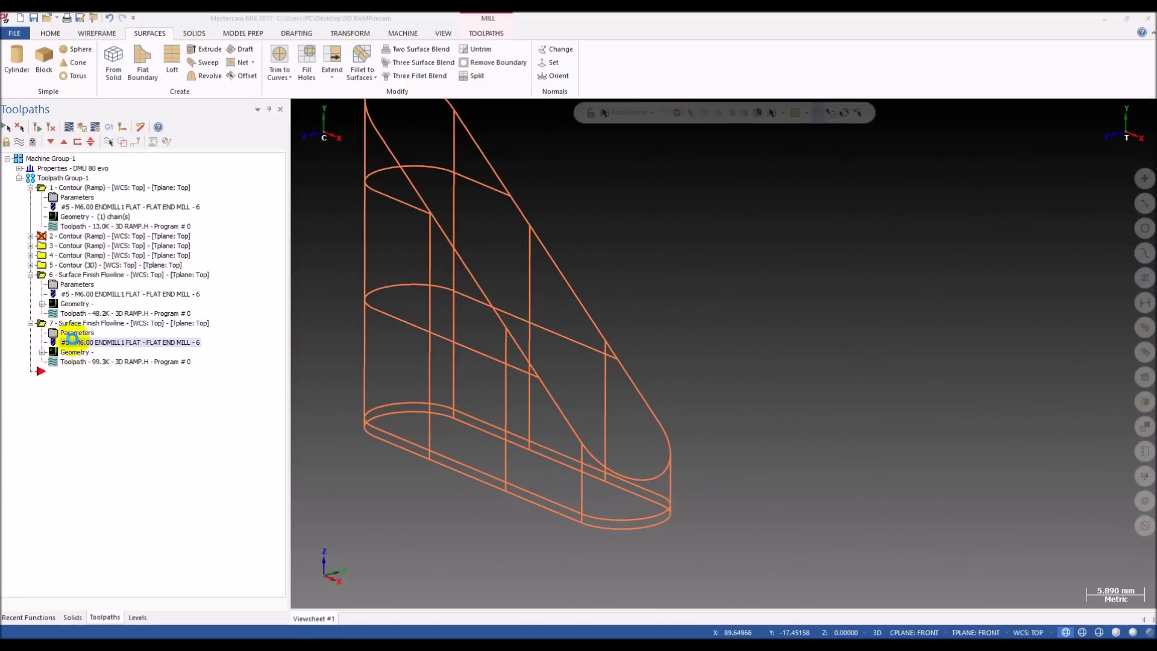
key(Escape)
click(75, 333)
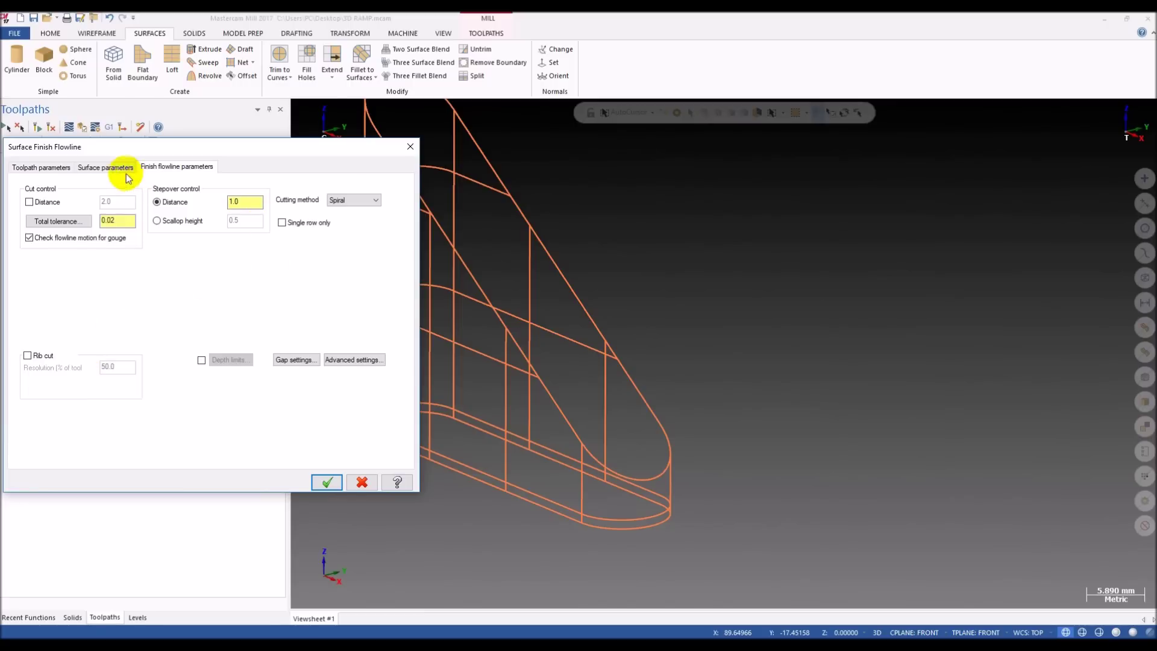
click(294, 359)
click(449, 242)
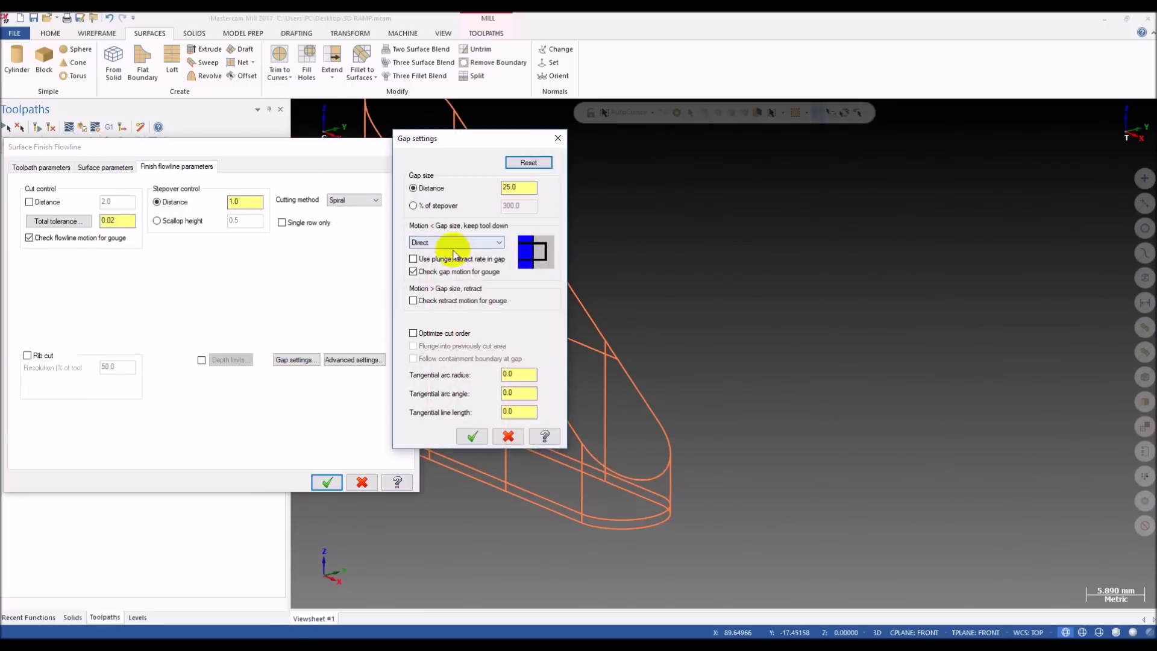
click(433, 270)
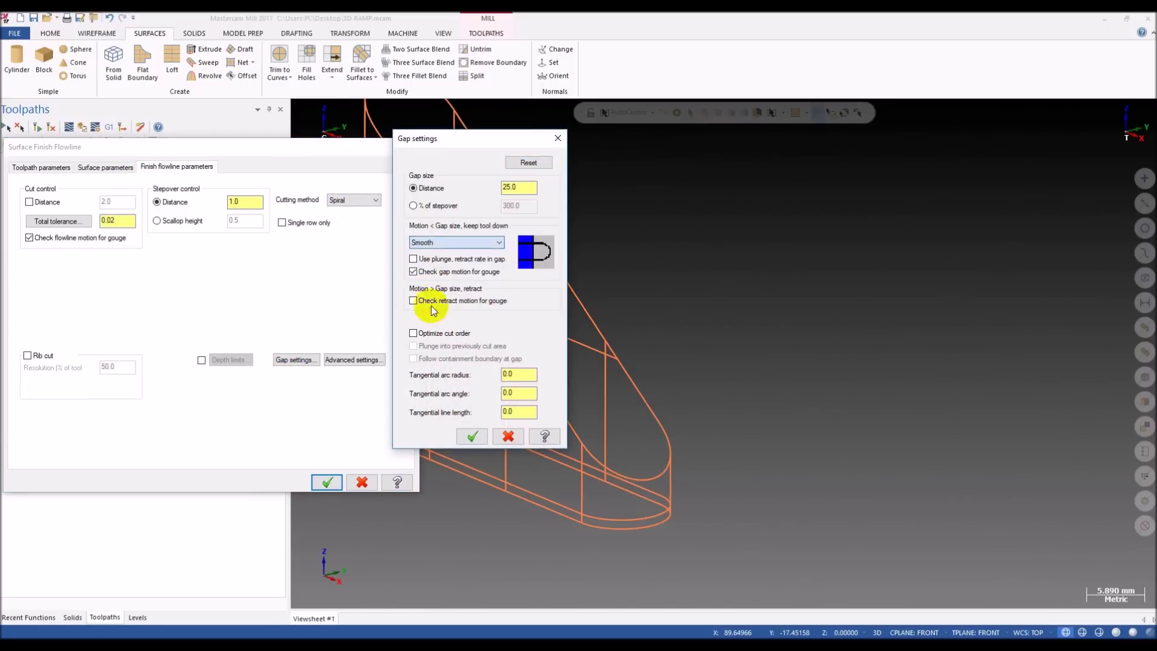
click(470, 437)
click(327, 482)
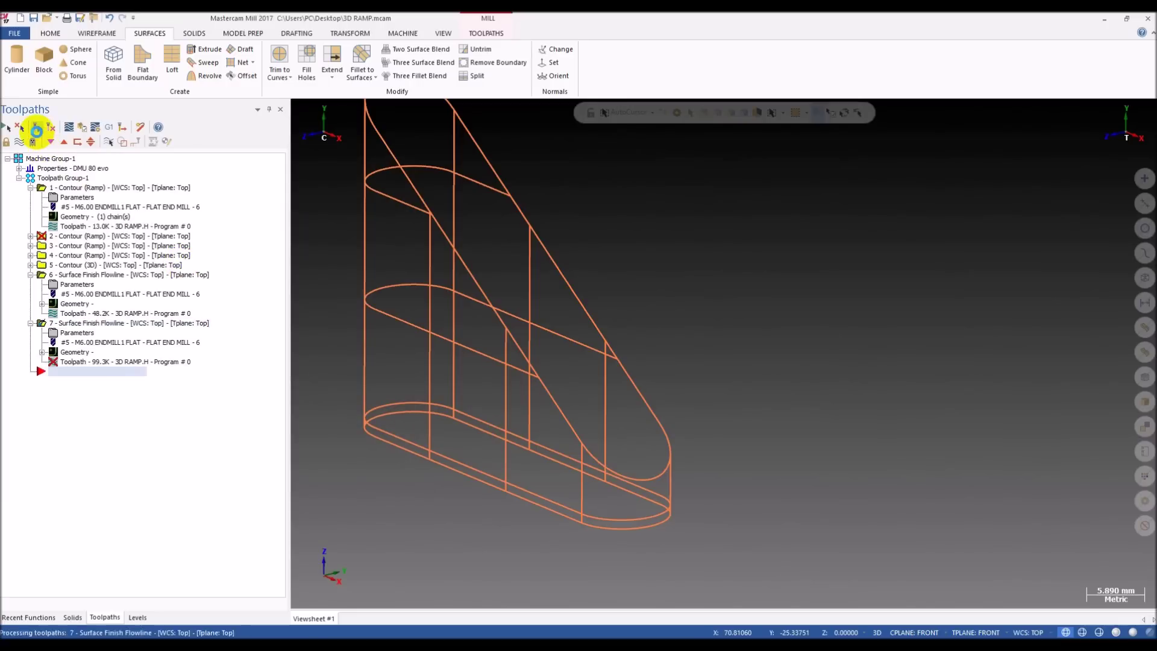
key(alt+t)
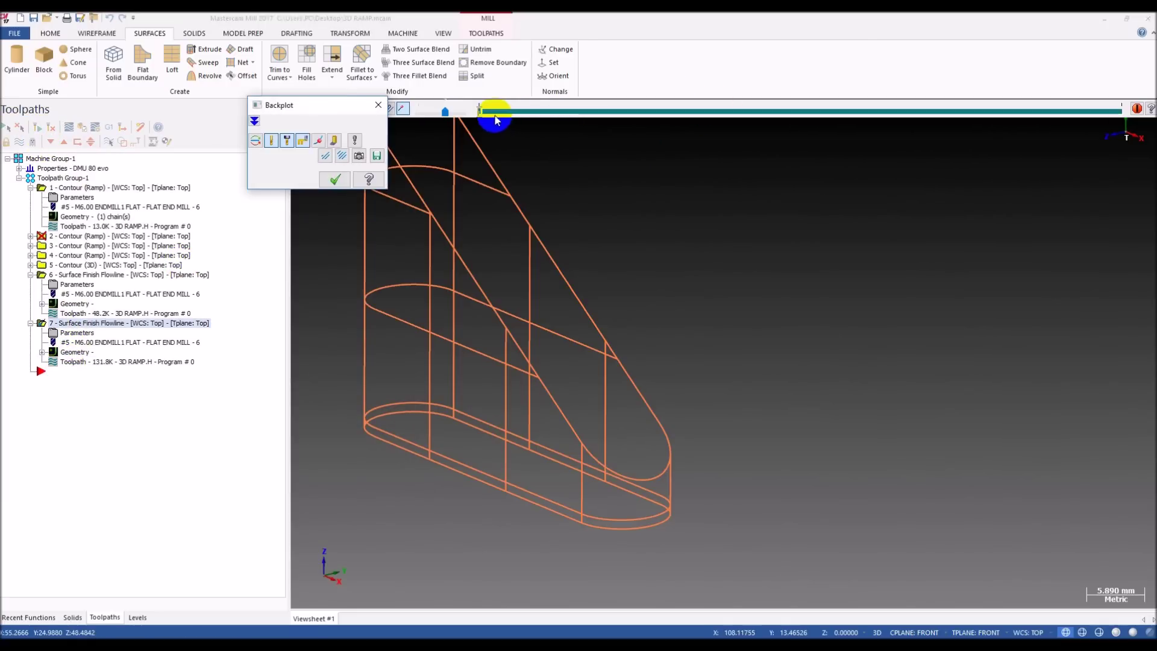
- Backplot the regenerated operation 7 and inspect the smooth transitions between passes at the slot's lower end
drag(480, 112, 947, 153)
scroll(543, 328, up, 1)
mouse_move(543, 328)
middle_down()
mouse_move(700, 353)
mouse_move(620, 312)
mouse_move(617, 328)
mouse_move(589, 302)
mouse_move(605, 301)
middle_up()
scroll(627, 317, down, 3)
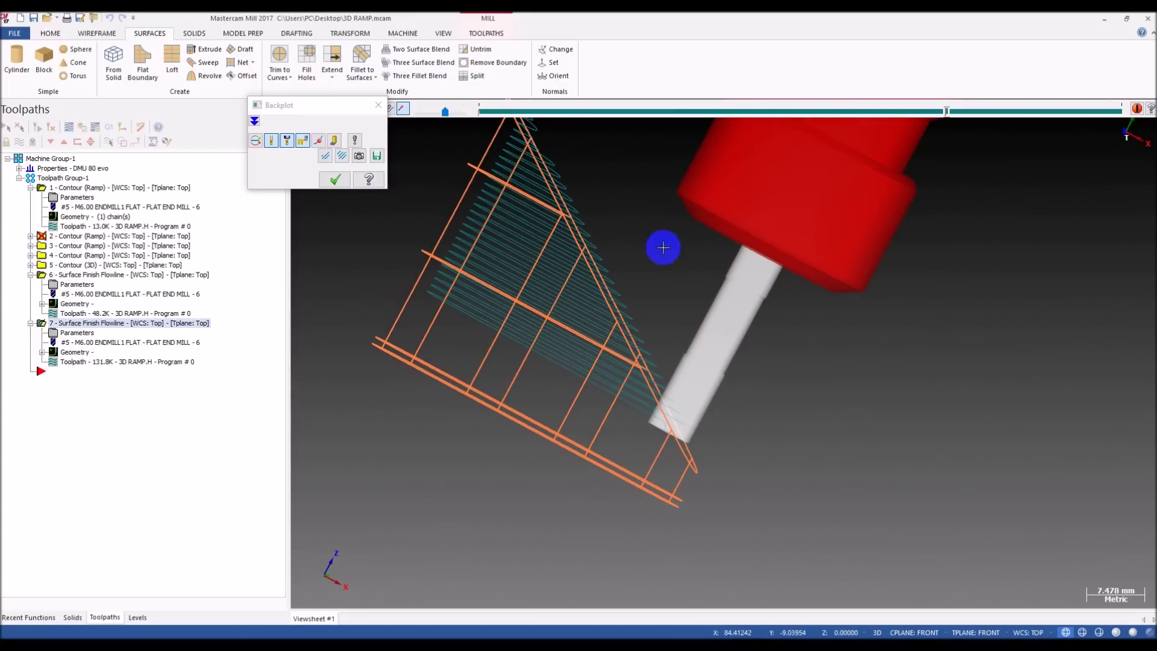
scroll(682, 406, up, 5)
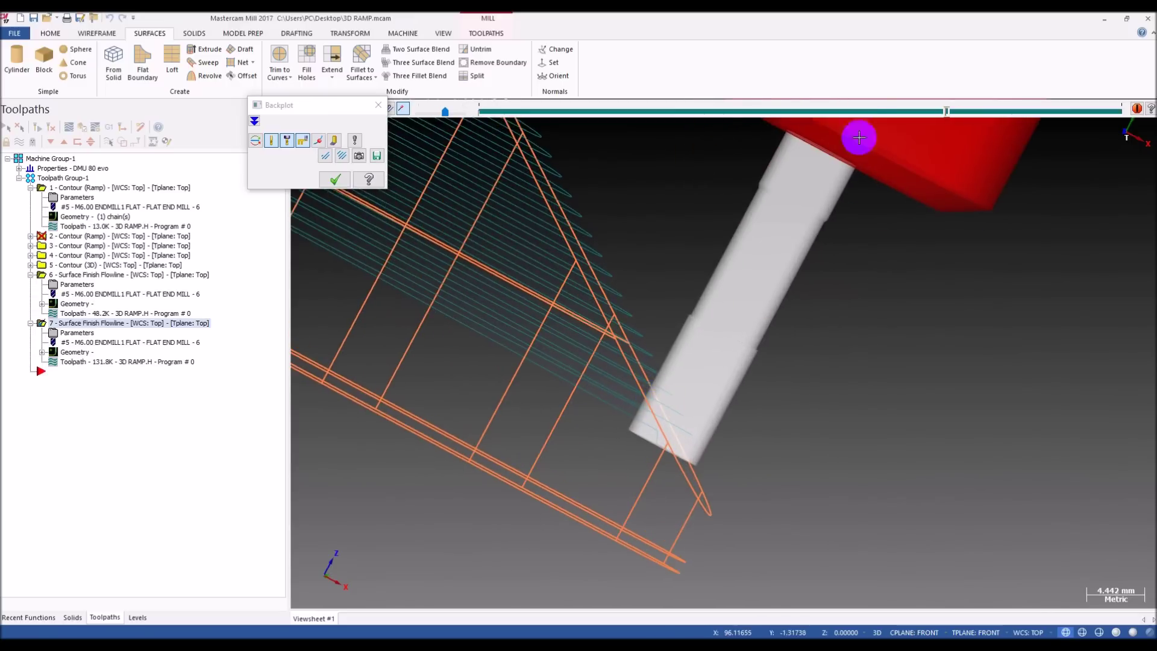
drag(954, 113, 1090, 111)
middle_drag(699, 361, 447, 346)
scroll(713, 458, up, 8)
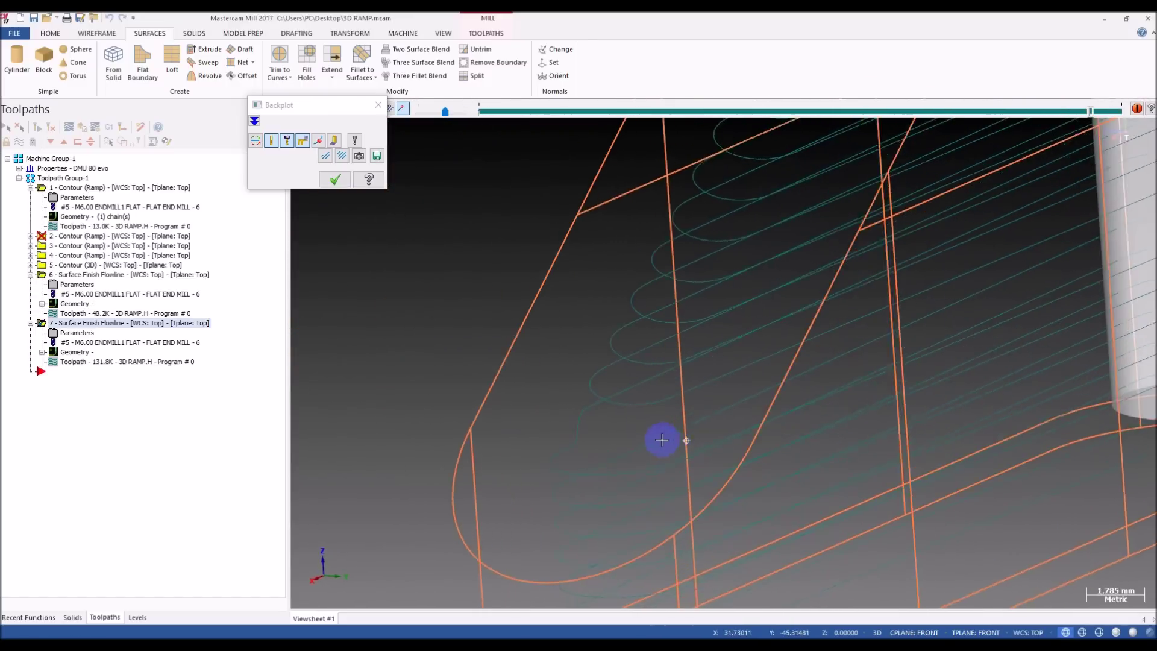
scroll(539, 351, down, 10)
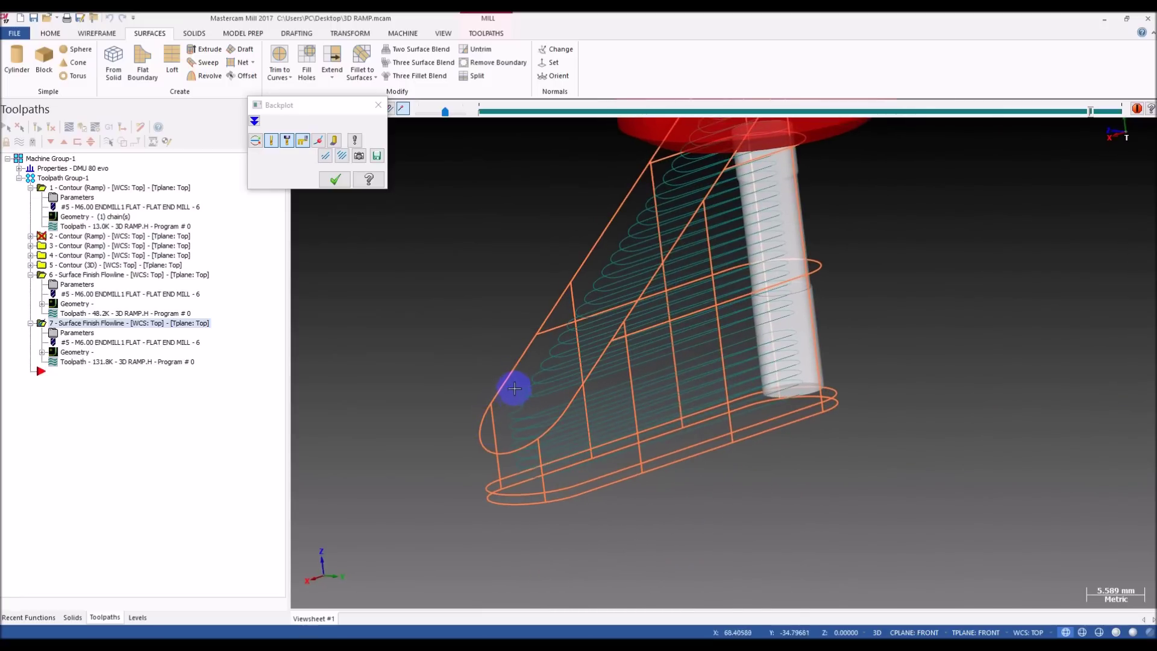
- Leave the backplot and bring back the hidden part geometry in shaded display
key(alt+s)
key(Escape)
mouse_move(529, 435)
middle_down()
mouse_move(713, 467)
mouse_move(627, 439)
mouse_move(765, 426)
mouse_move(697, 406)
mouse_move(663, 422)
mouse_move(623, 313)
middle_up()
scroll(713, 468, down, 4)
scroll(764, 433, down, 1)
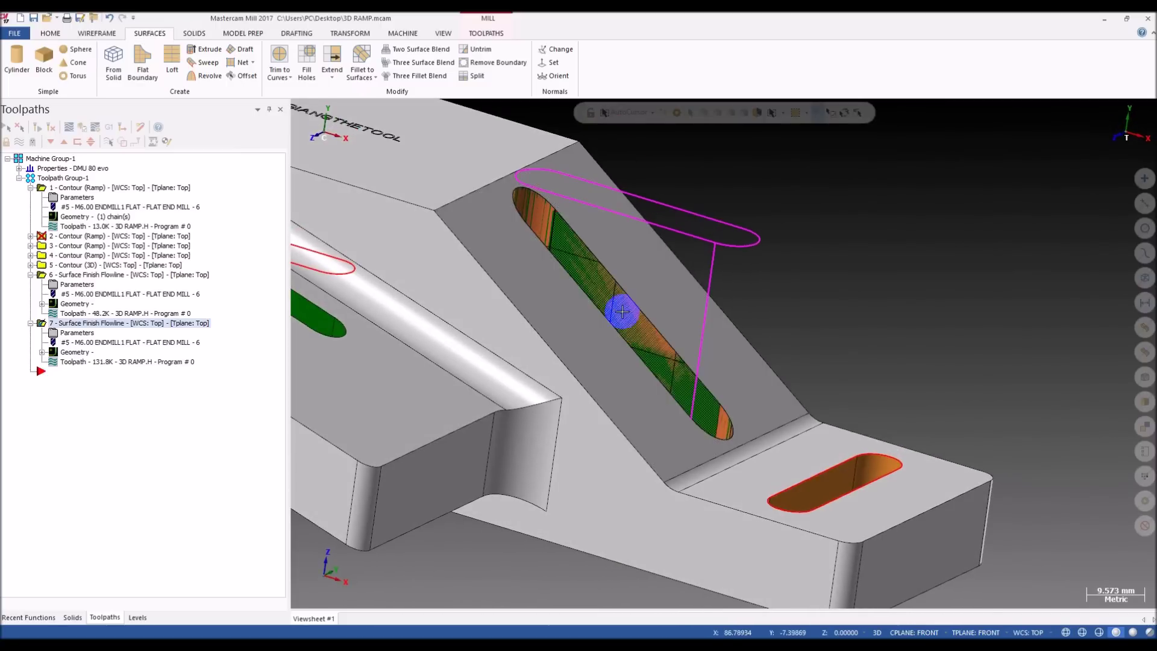
- Delete the trimmed flowline surface from the sloped slot, leaving the solid's own walls
click(619, 312)
click(620, 312)
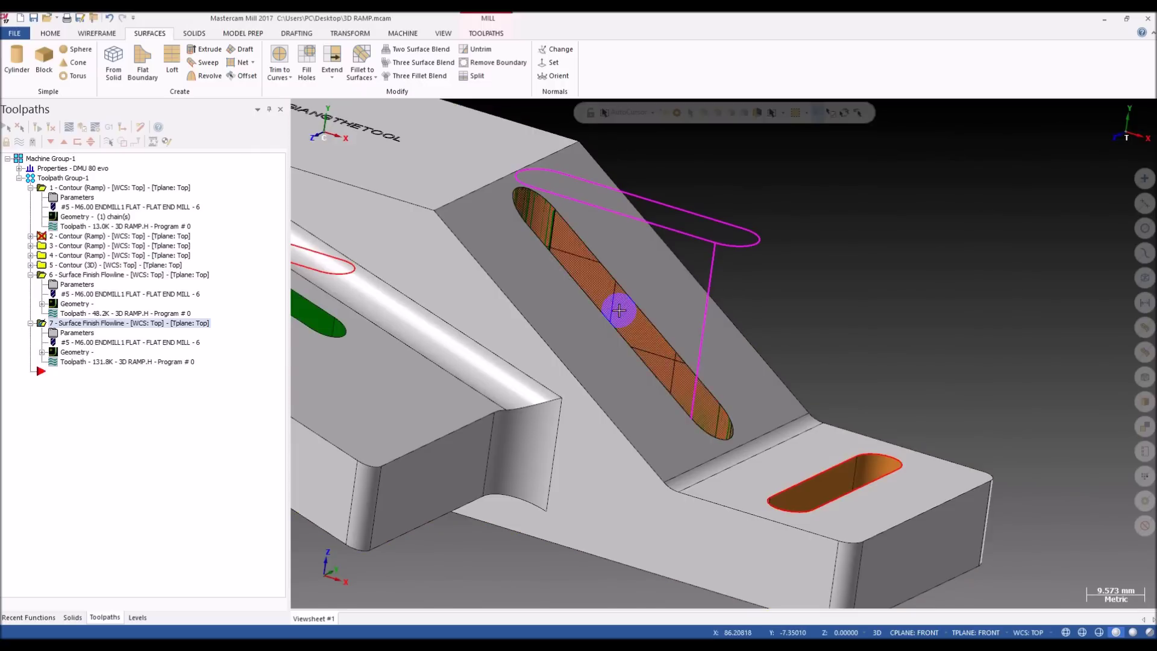
click(586, 273)
click(548, 237)
click(541, 222)
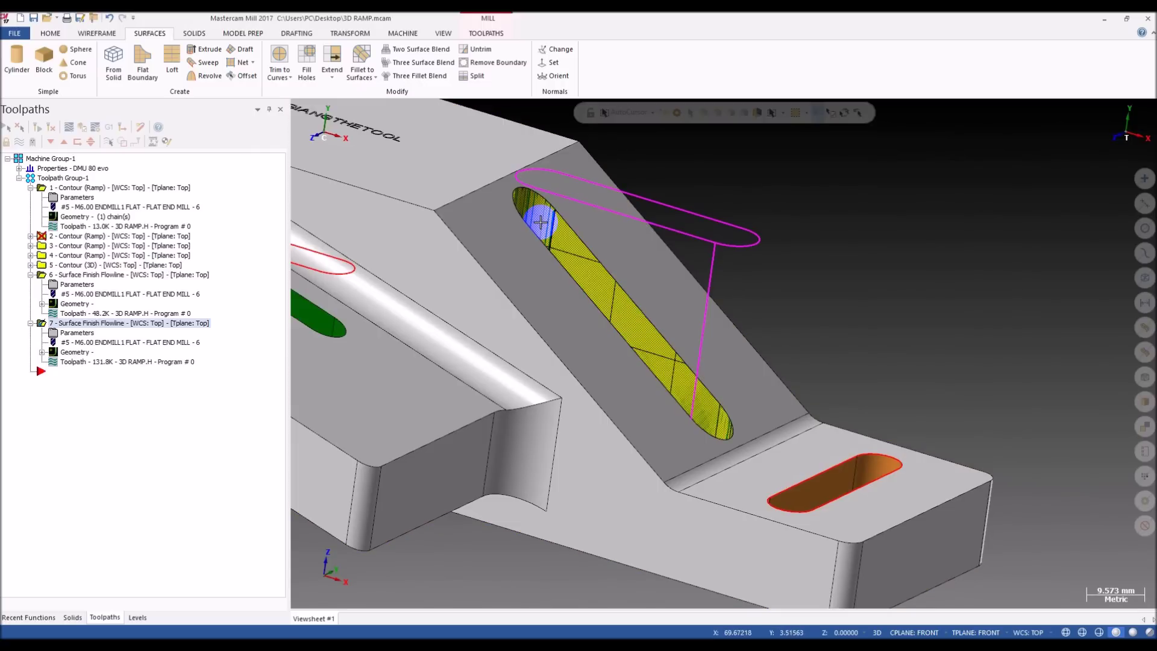
key(Return)
key(Return)
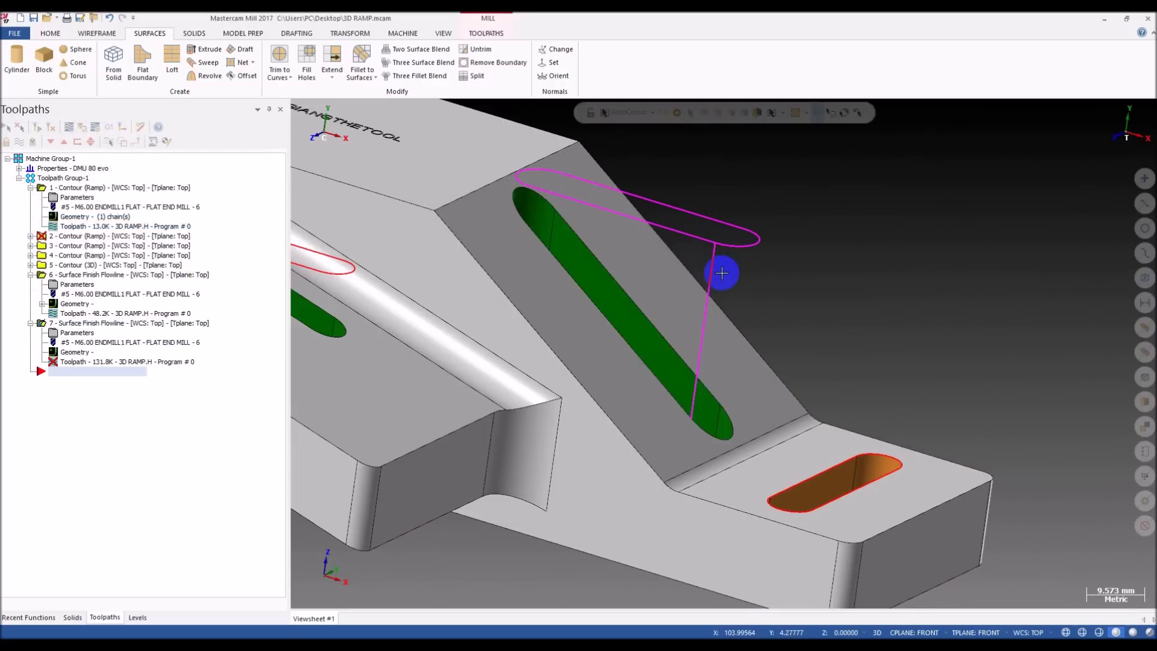
- Move the vertical guide line away from the closed slot contour into the open space beside the sloped face
middle_drag(760, 268, 749, 273)
scroll(749, 273, up, 1)
key(ctrl+d)
click(687, 275)
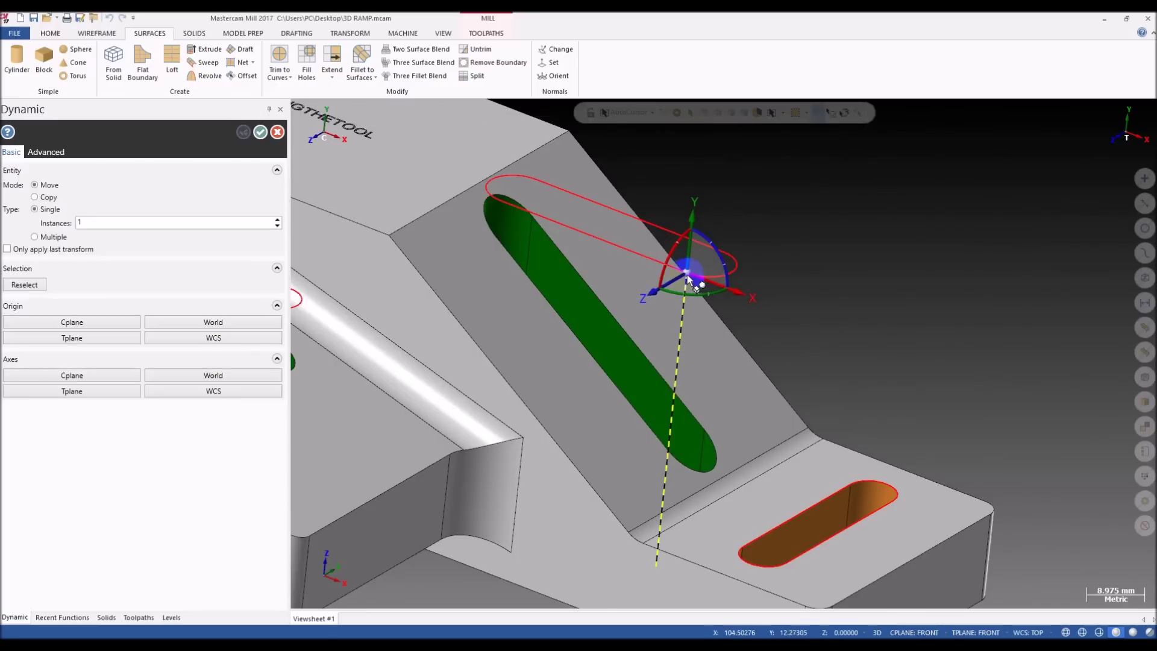
click(688, 276)
click(687, 282)
click(674, 287)
click(811, 231)
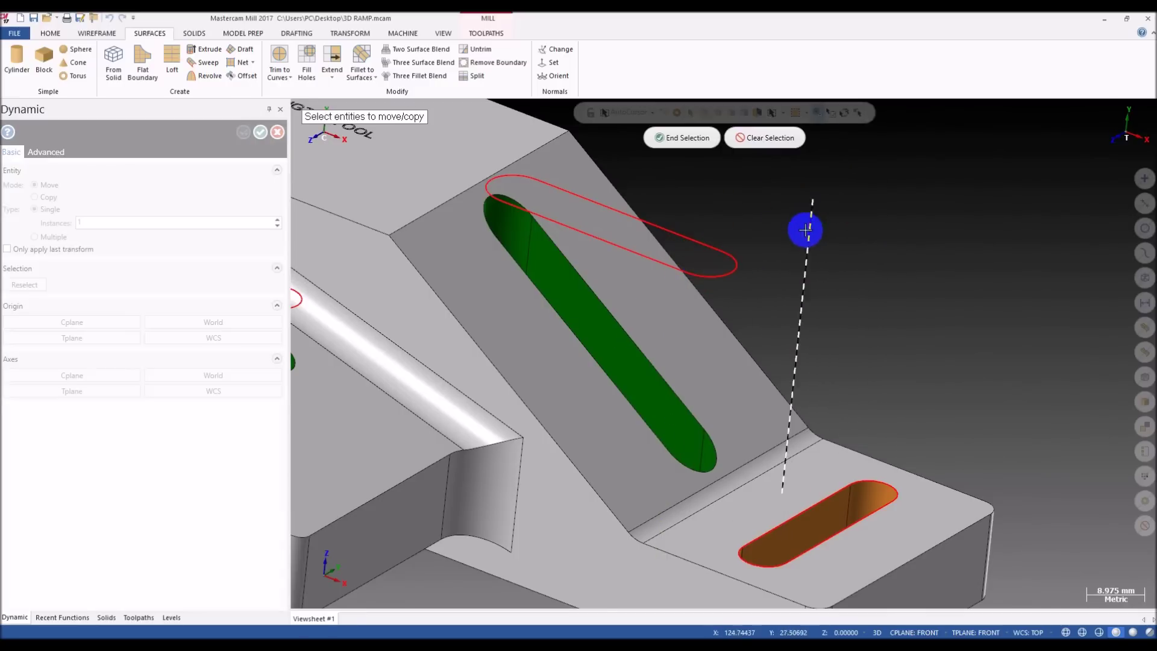
scroll(774, 270, down, 1)
key(Escape)
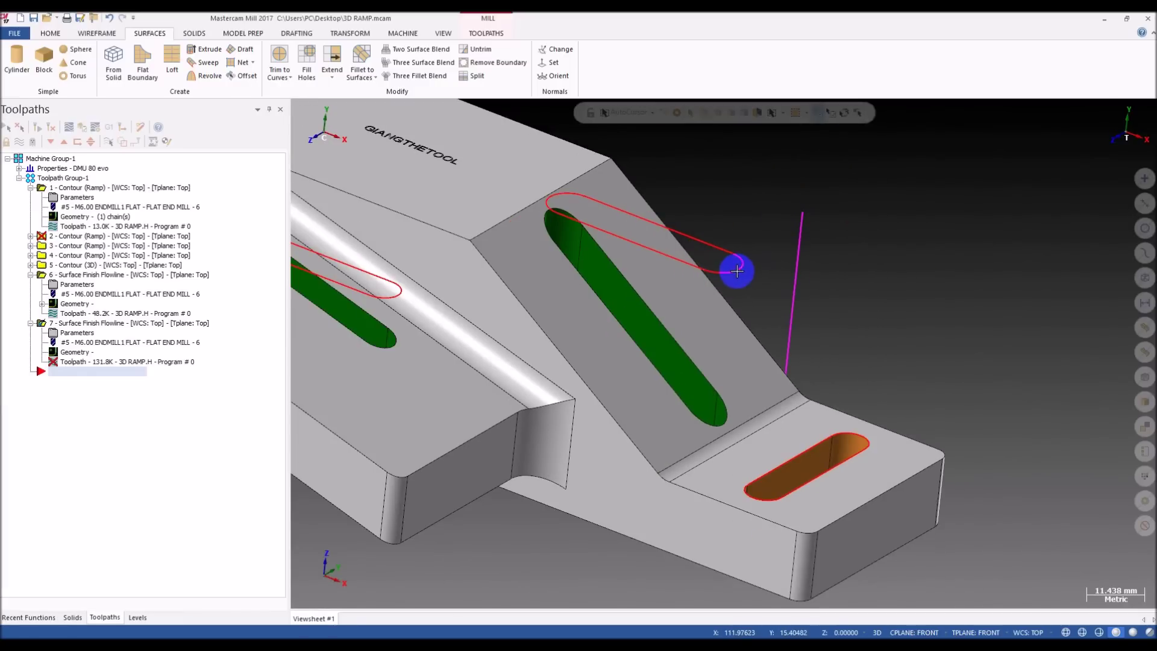
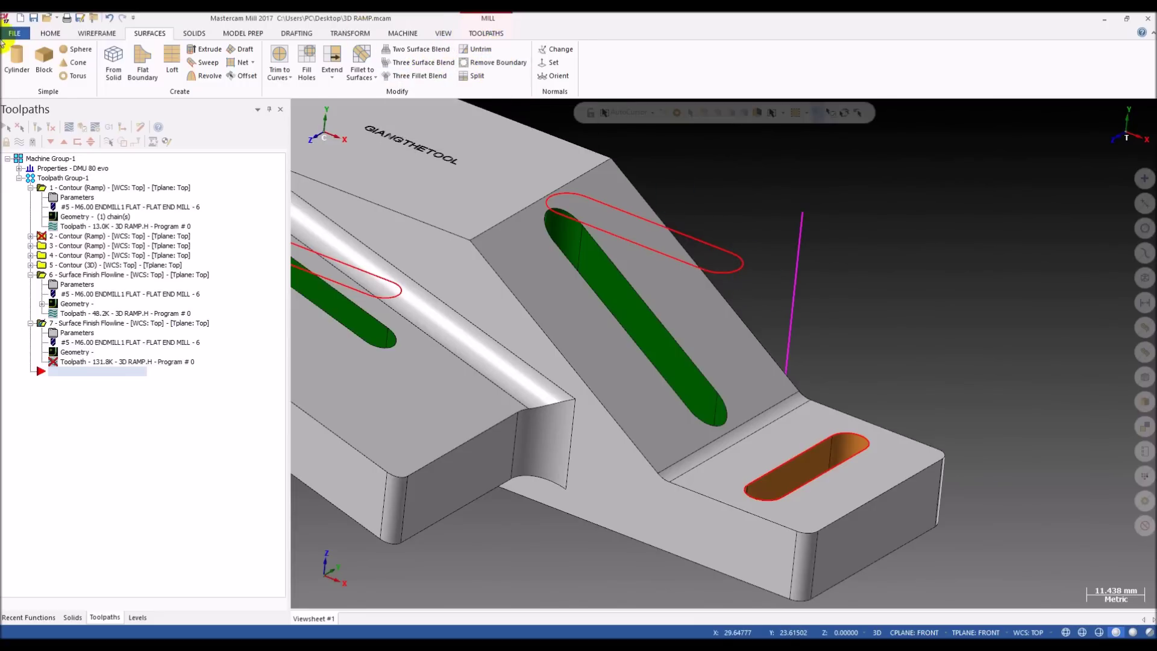
- Break the arc at the lower end of the slot contour into two pieces at its midpoint
click(97, 33)
click(680, 71)
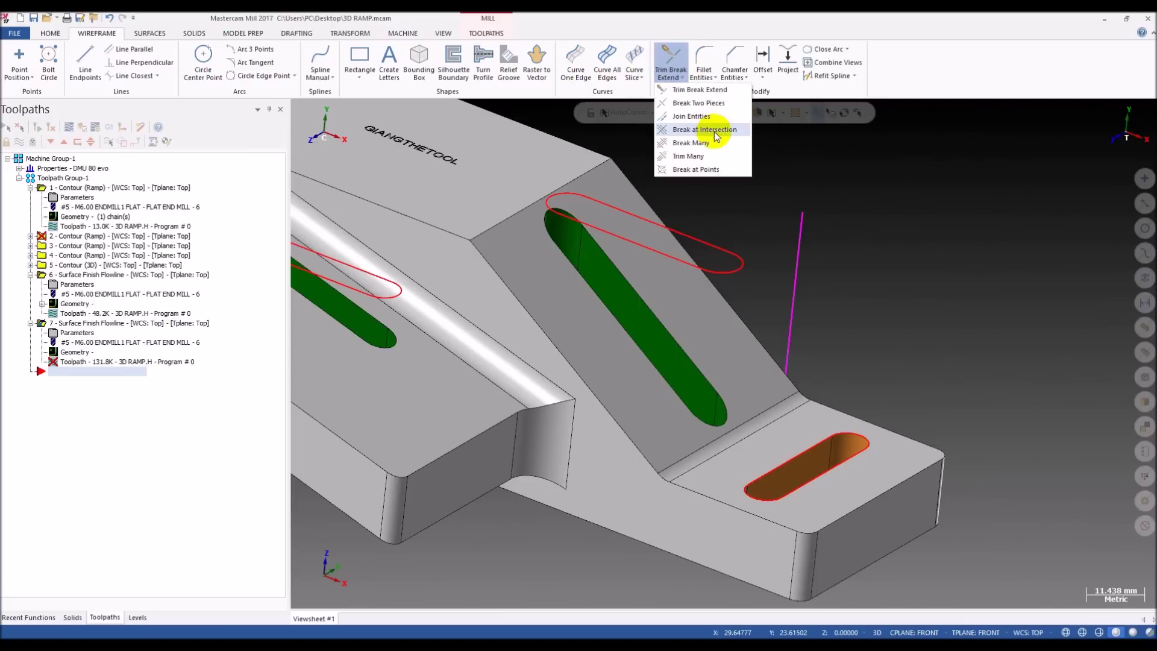
click(711, 105)
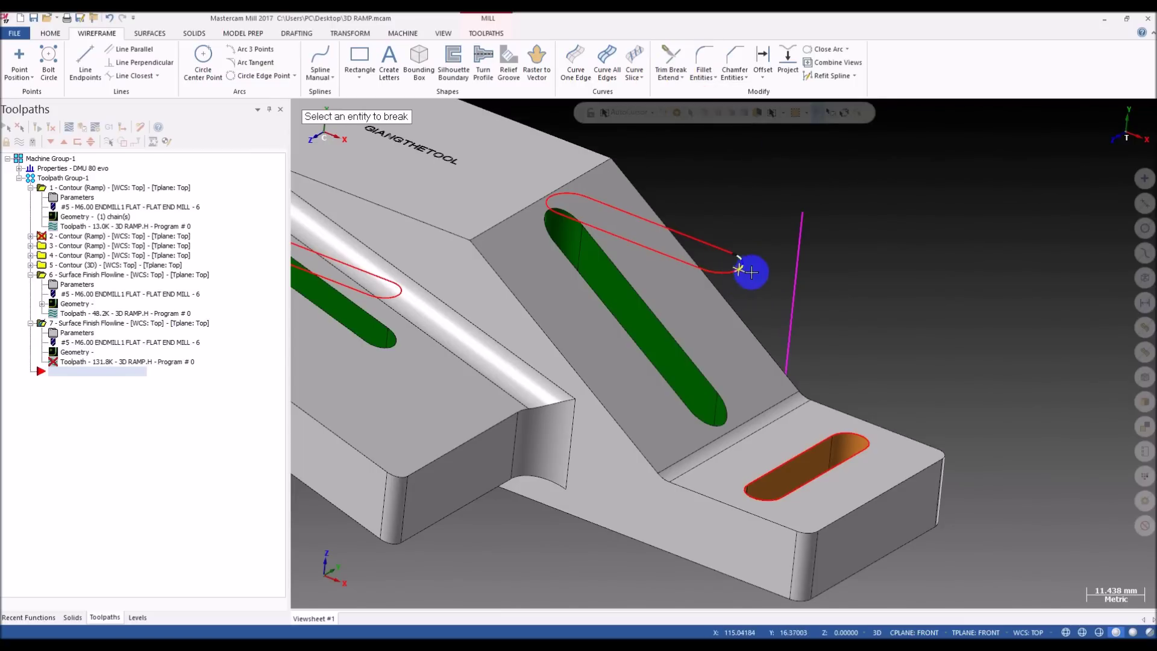
- Create a swept surface in Translate mode, using the closed slot contour as the across contour and the vertical line as the along contour
click(148, 32)
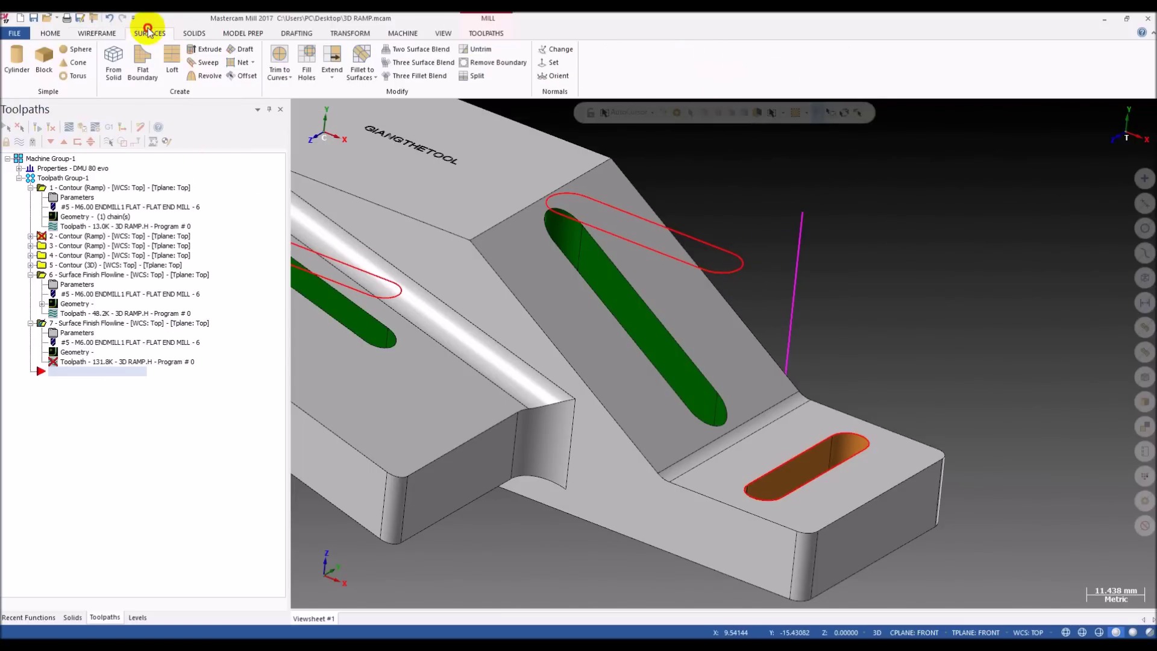
click(217, 68)
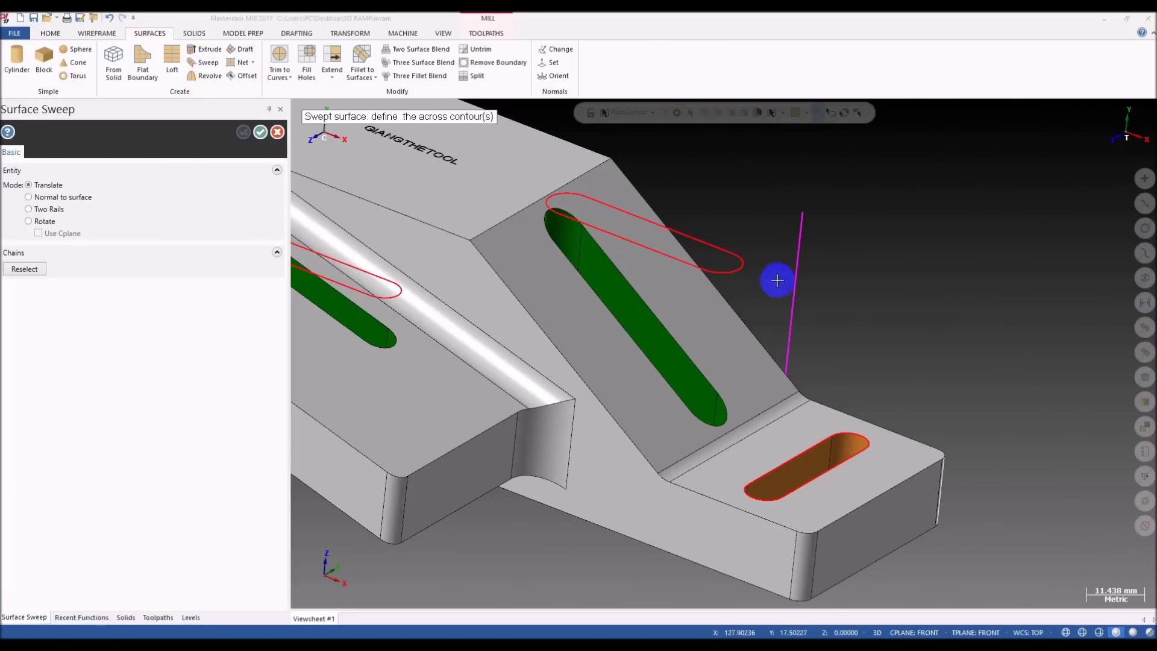
click(743, 266)
click(192, 459)
click(801, 251)
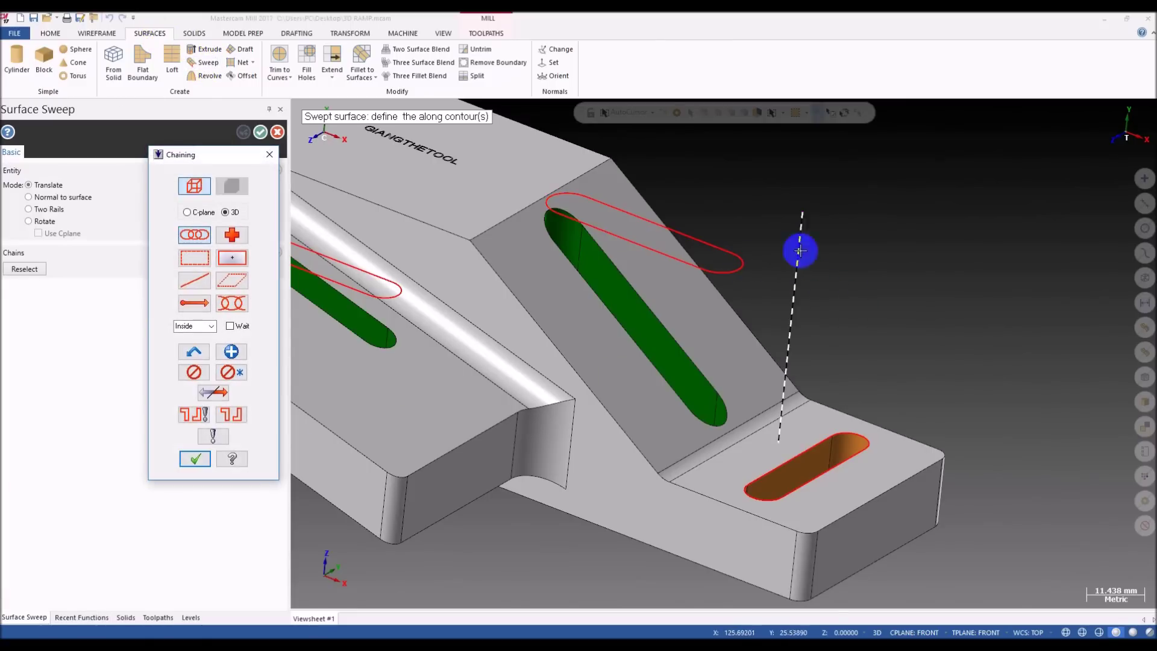
click(196, 460)
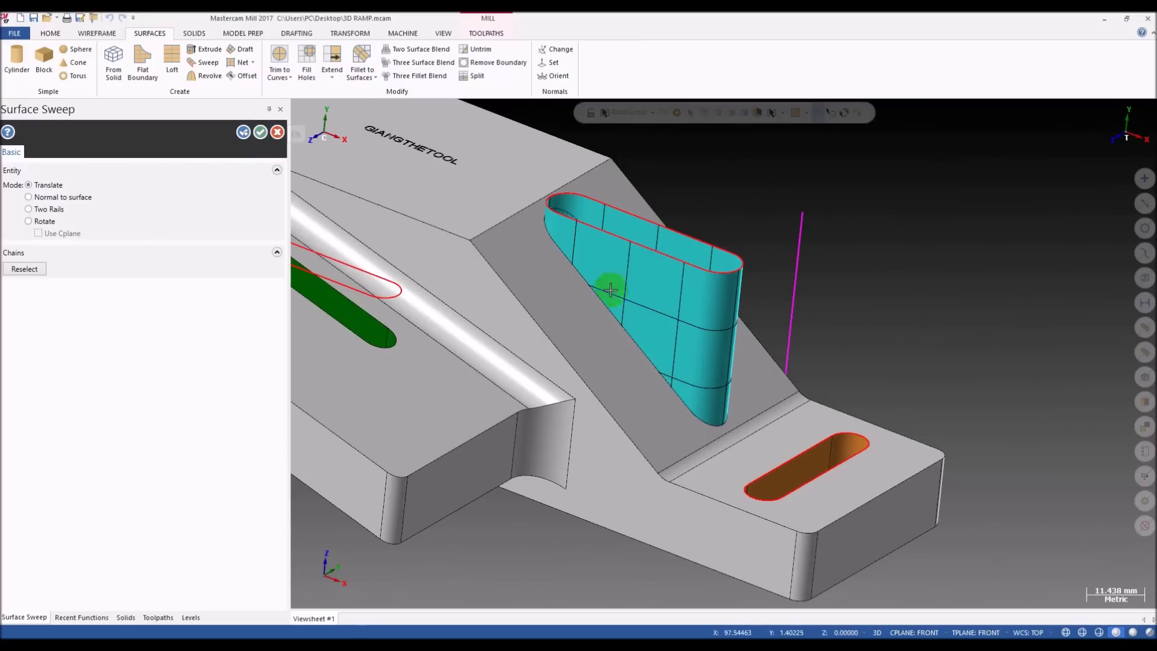
scroll(610, 289, up, 3)
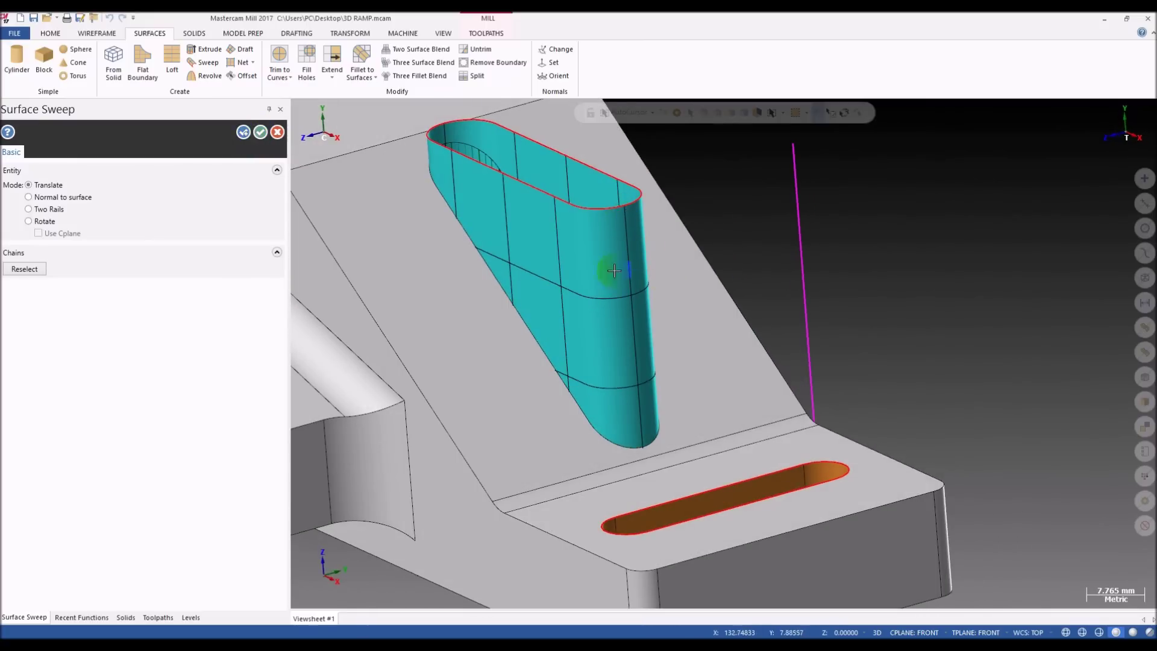
click(260, 132)
- Trim the swept surface to the plane of the sloped face and delete the portion above that face
scroll(491, 310, down, 3)
key(alt+s)
key(alt+s)
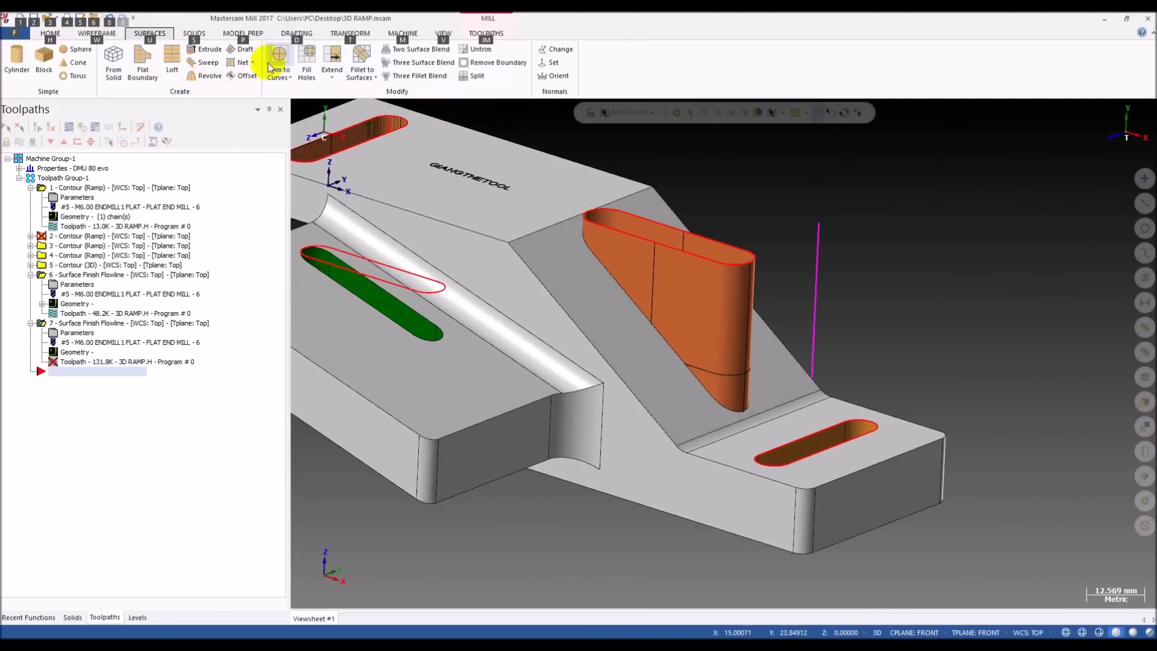
click(276, 73)
click(290, 115)
click(698, 315)
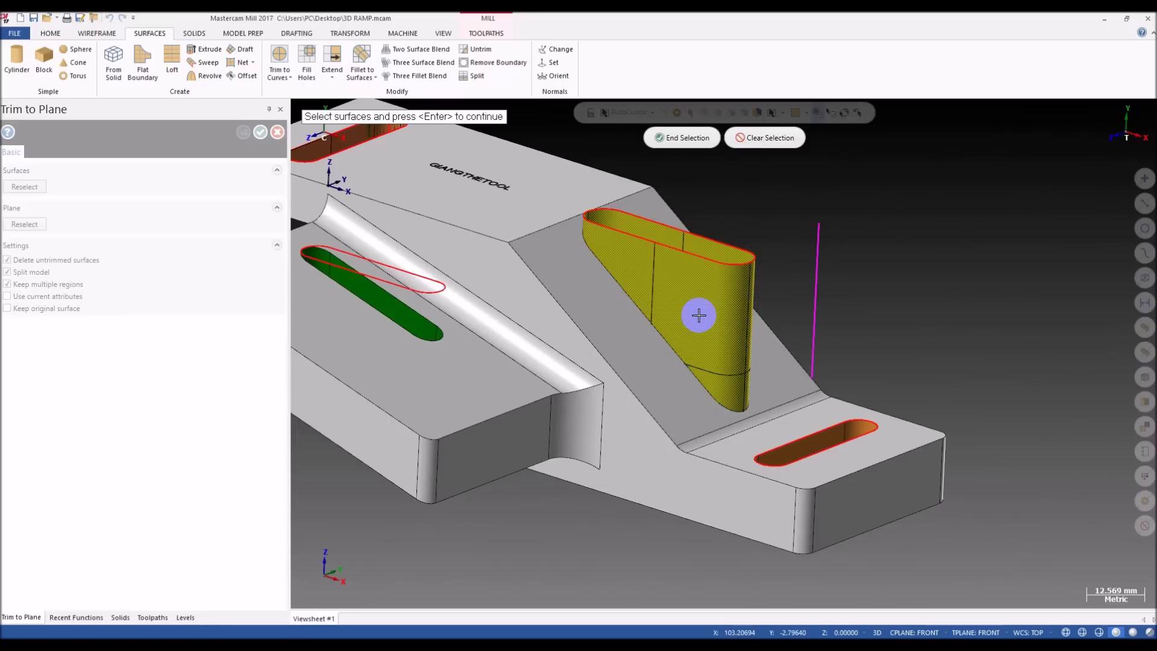
key(Return)
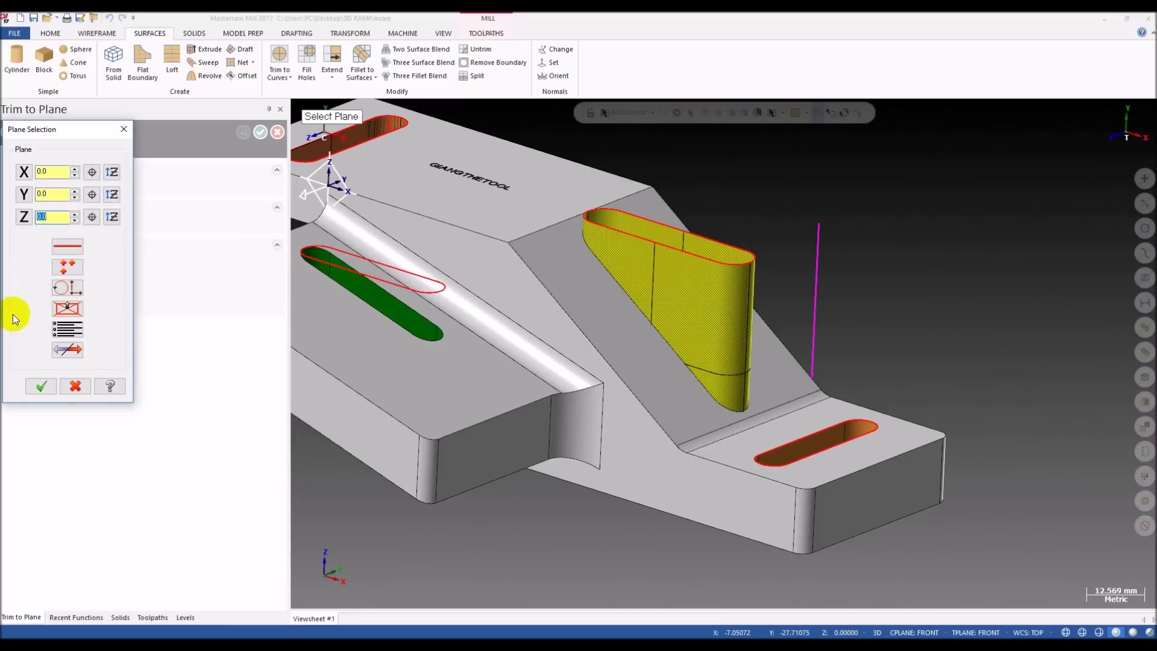
click(72, 293)
click(647, 323)
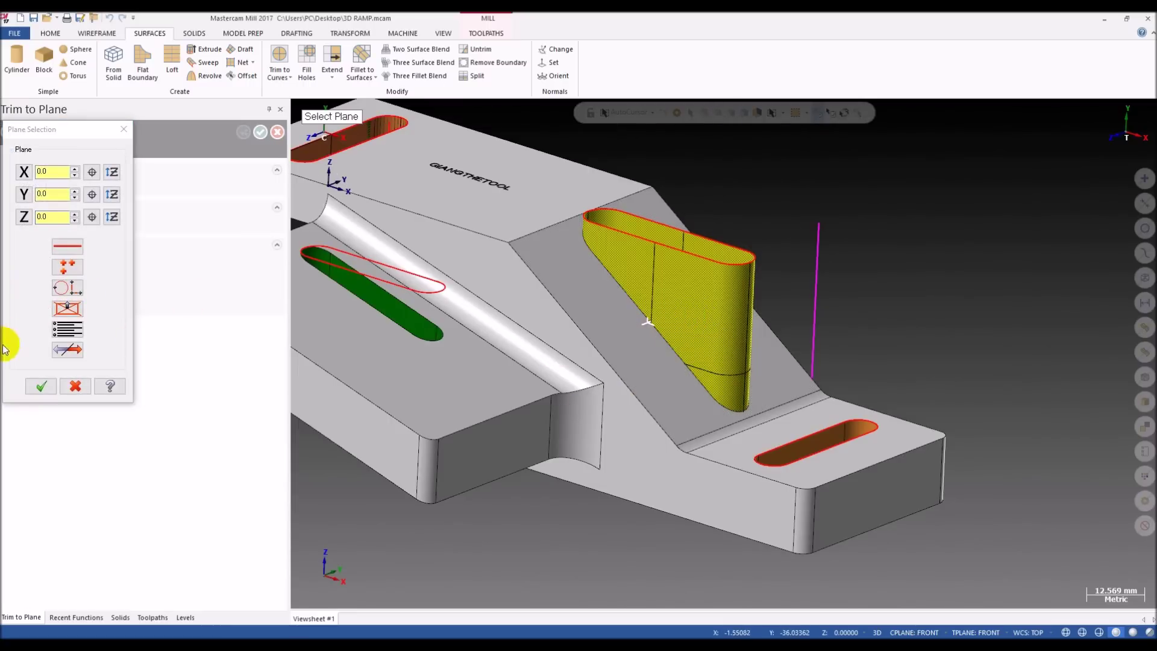
click(41, 386)
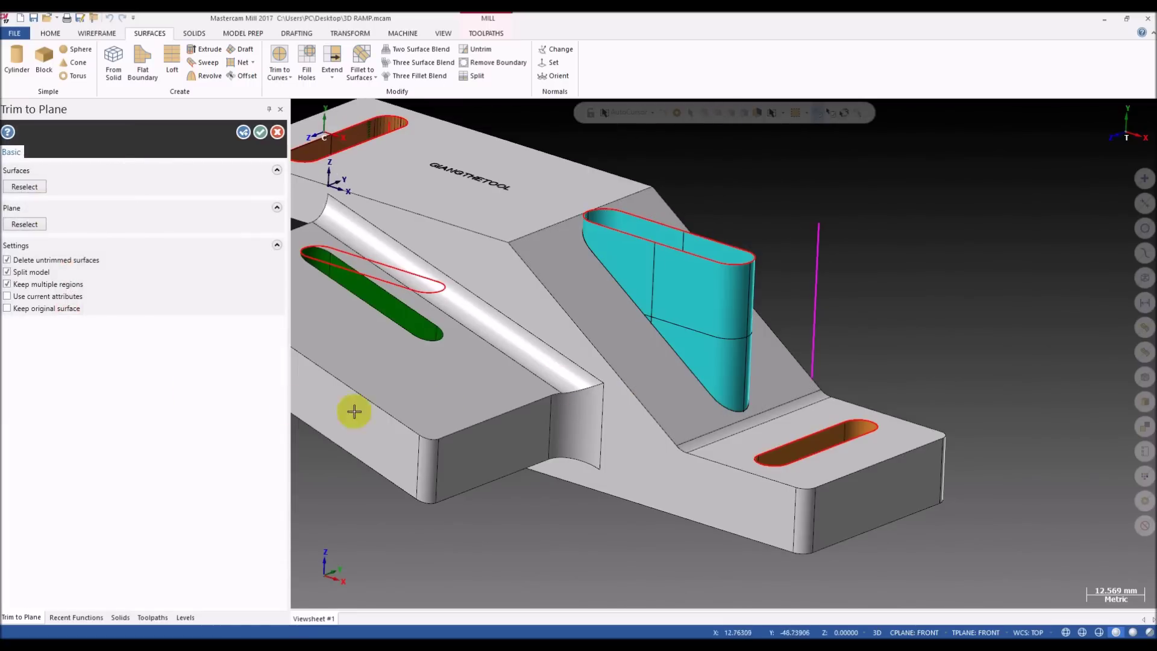
click(261, 133)
click(677, 304)
key(Delete)
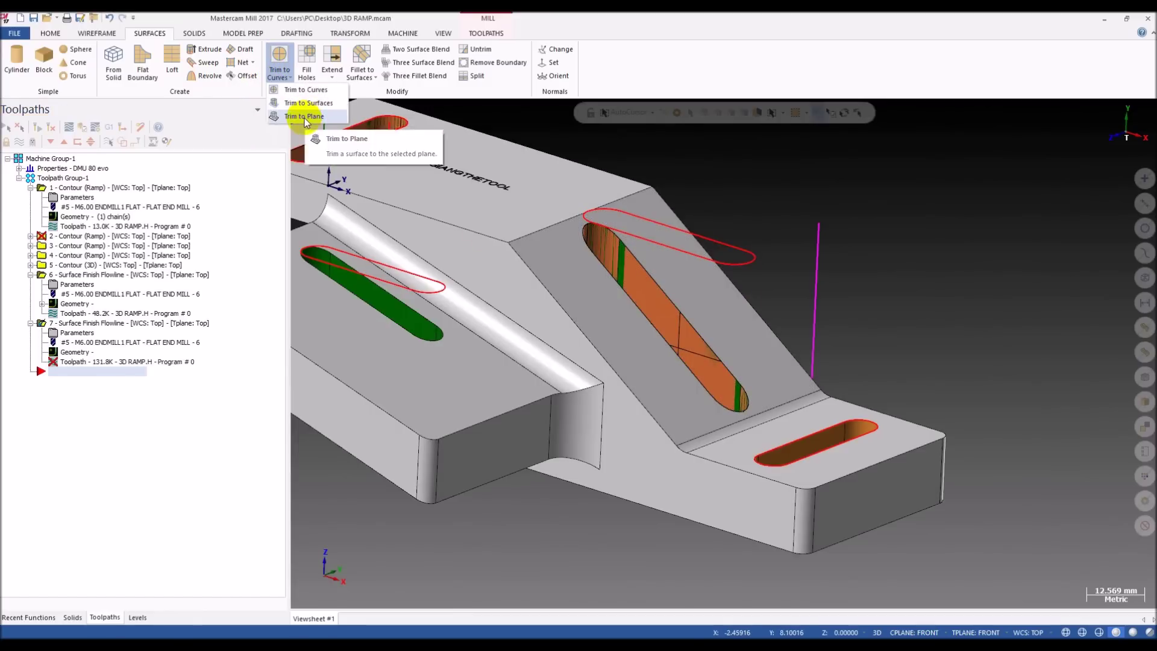
- Trim the remaining swept surface to the plane of the slot's floor and delete the portion below it
click(308, 116)
click(629, 464)
key(Return)
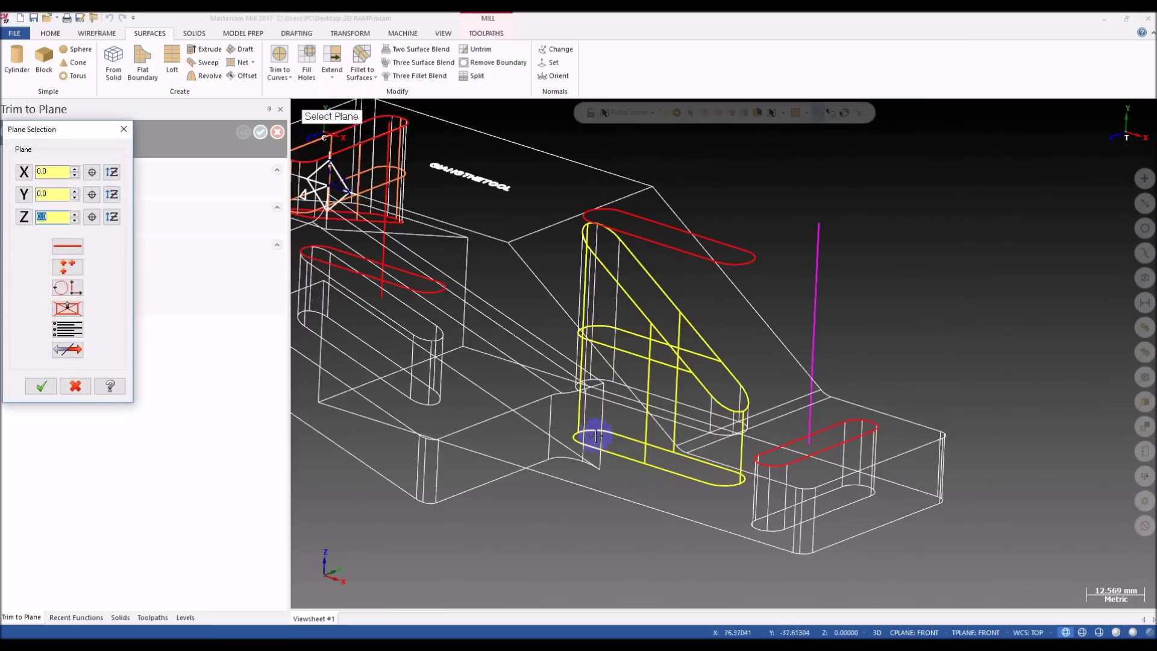
click(66, 294)
scroll(663, 362, up, 4)
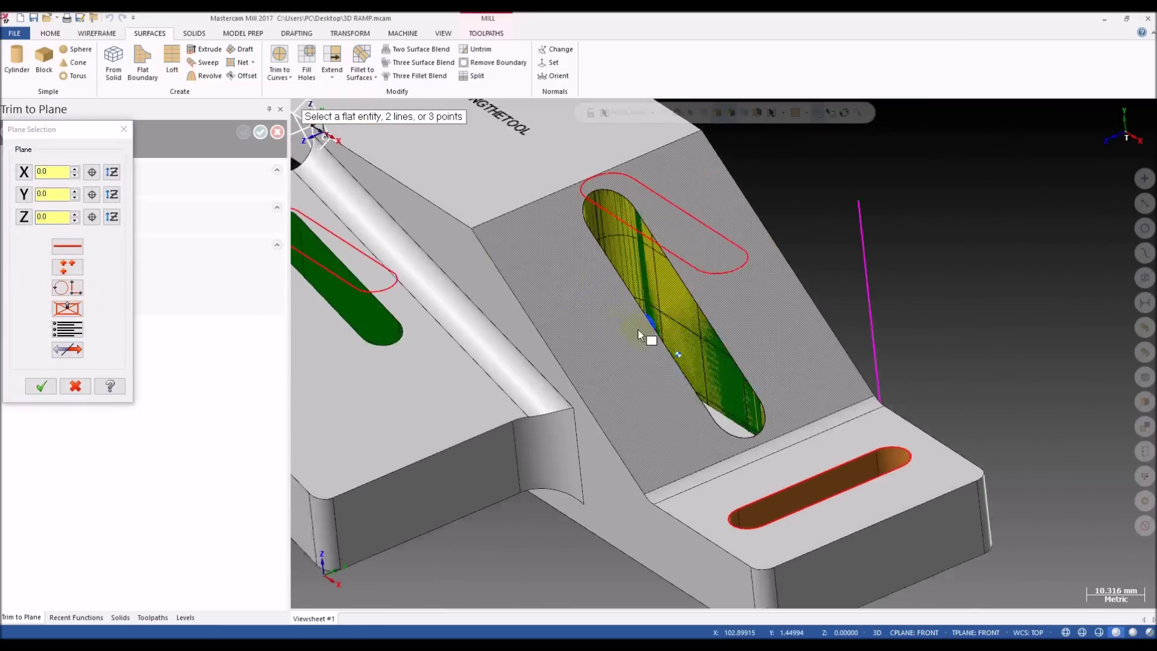
click(718, 435)
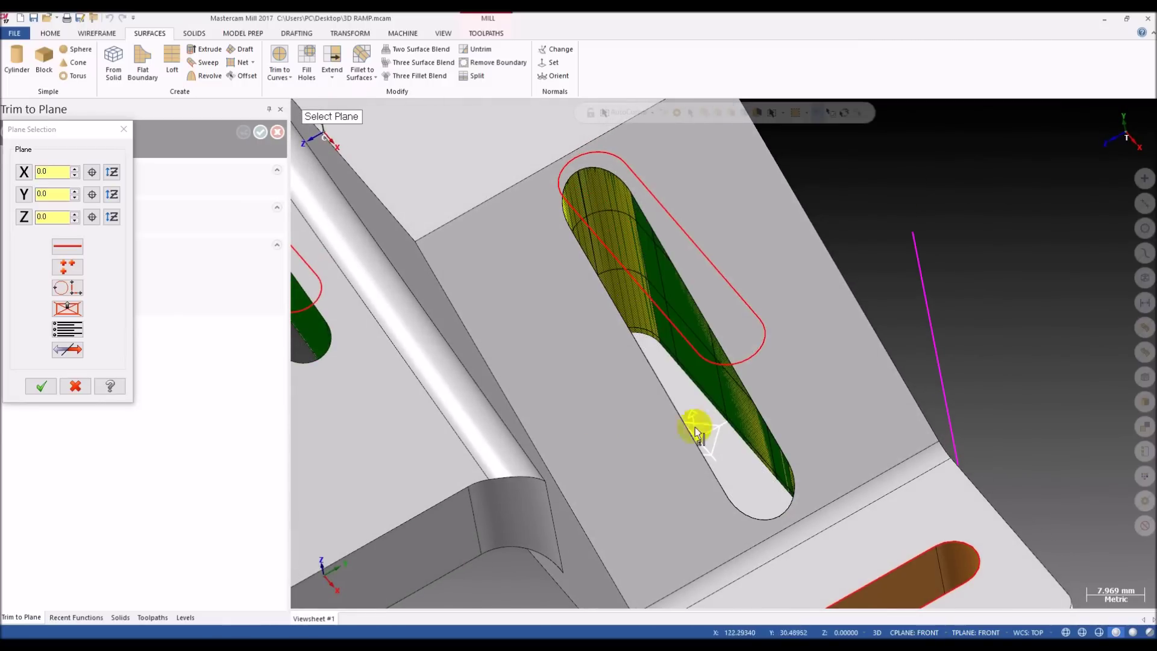
click(39, 389)
click(537, 382)
middle_drag(615, 359, 592, 479)
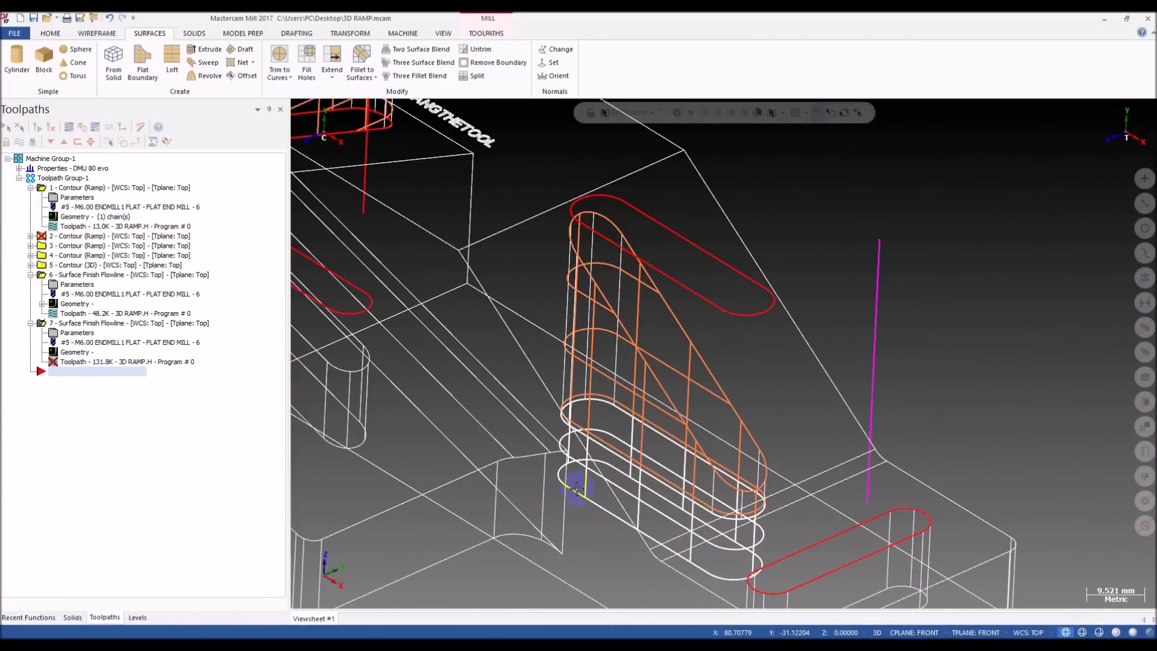
click(577, 488)
key(alt+s)
mouse_move(580, 474)
middle_down()
mouse_move(664, 392)
mouse_move(645, 392)
middle_up()
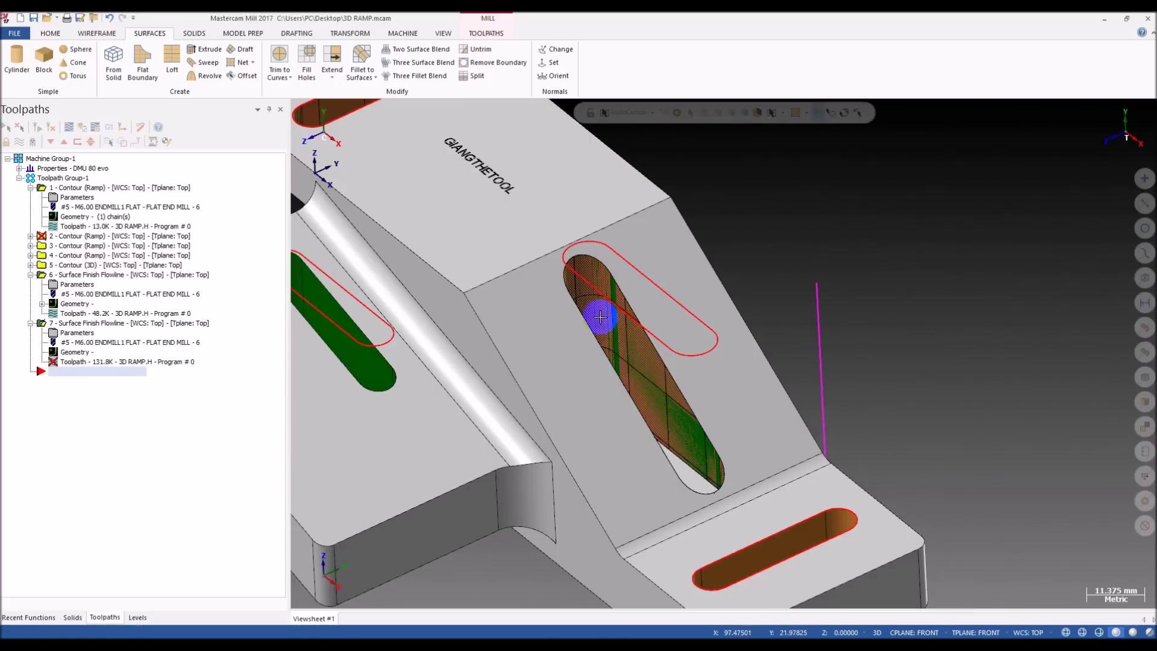
- Isolate the trimmed wall surface by hiding all other geometry and inspect its lower end
click(599, 317)
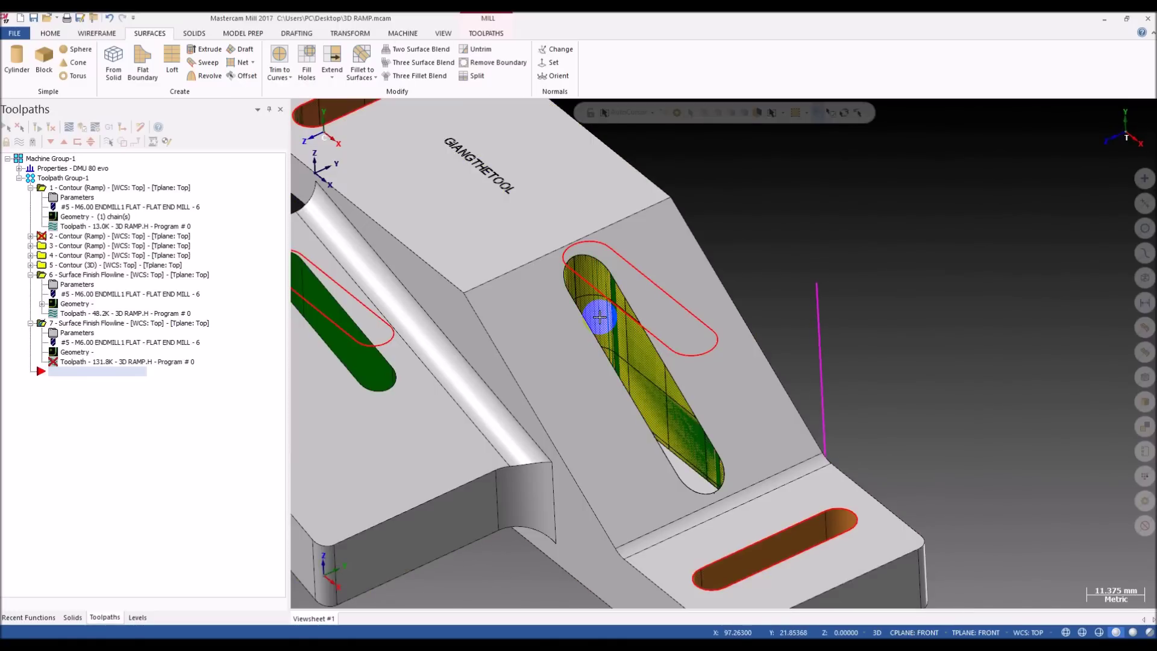
key(alt+e)
key(alt+2)
scroll(692, 439, up, 6)
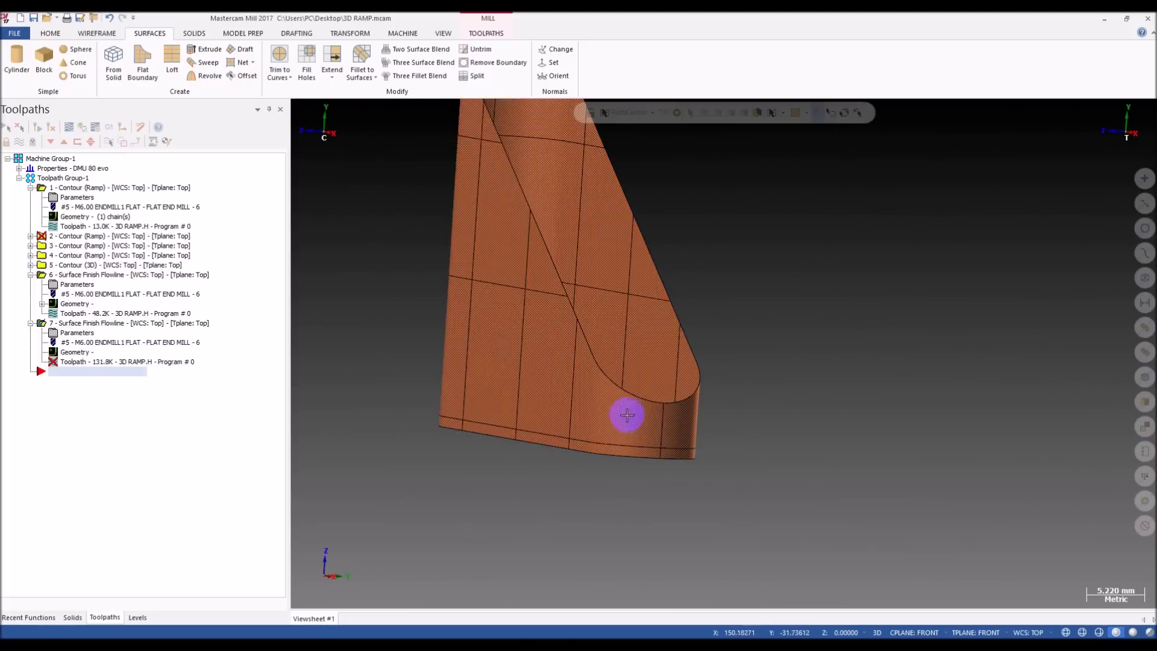
scroll(671, 403, up, 4)
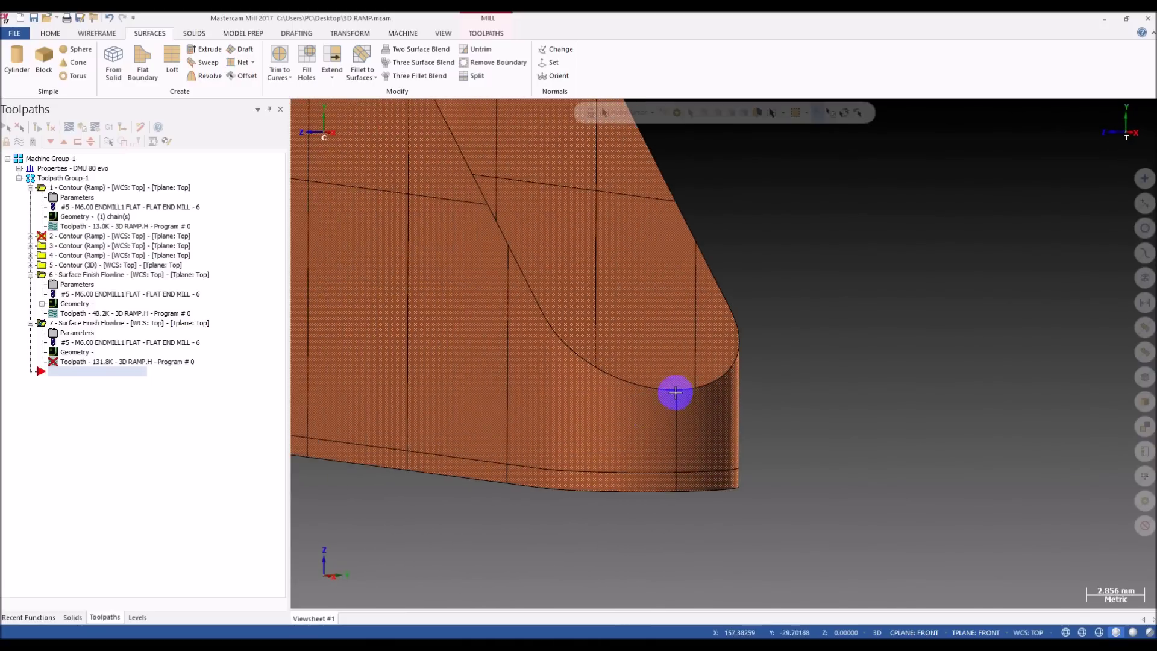
scroll(674, 483, down, 8)
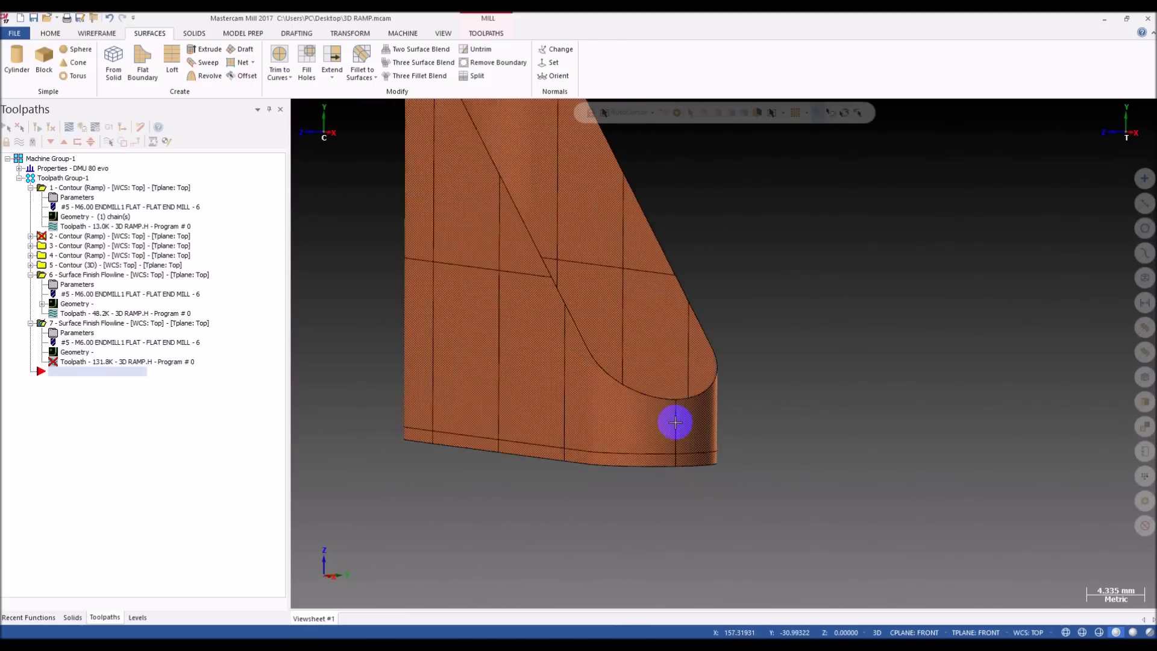
middle_drag(674, 421, 669, 387)
- Assign the trimmed wall surface as the drive surface of Surface Finish Flowline operation 7
click(76, 354)
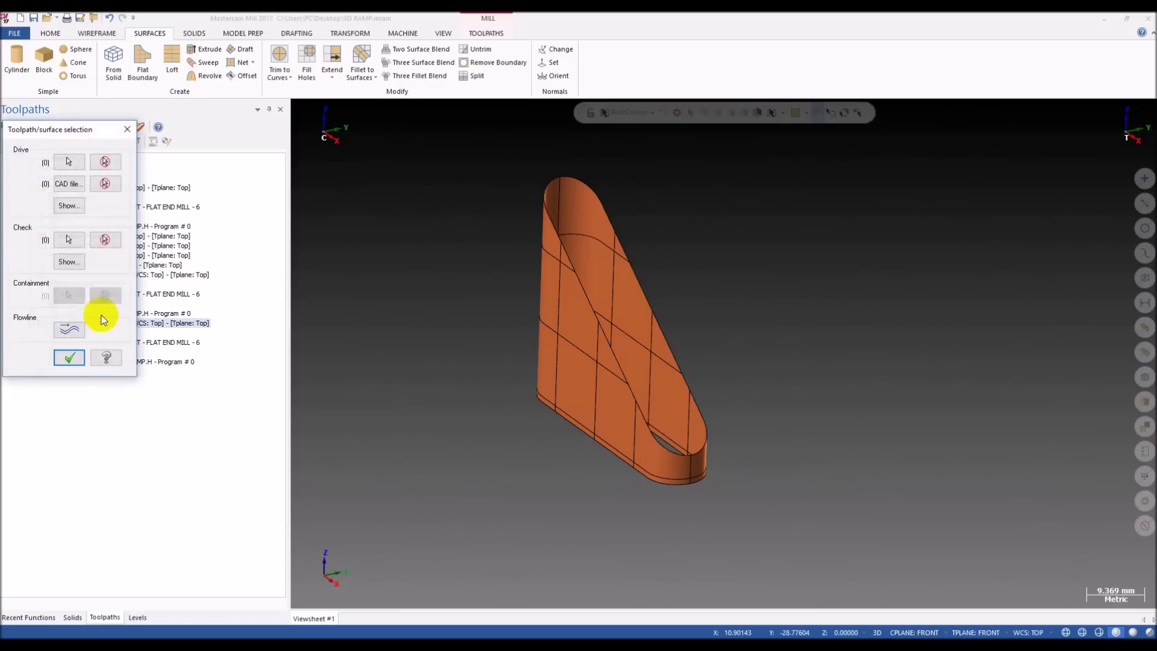
click(68, 161)
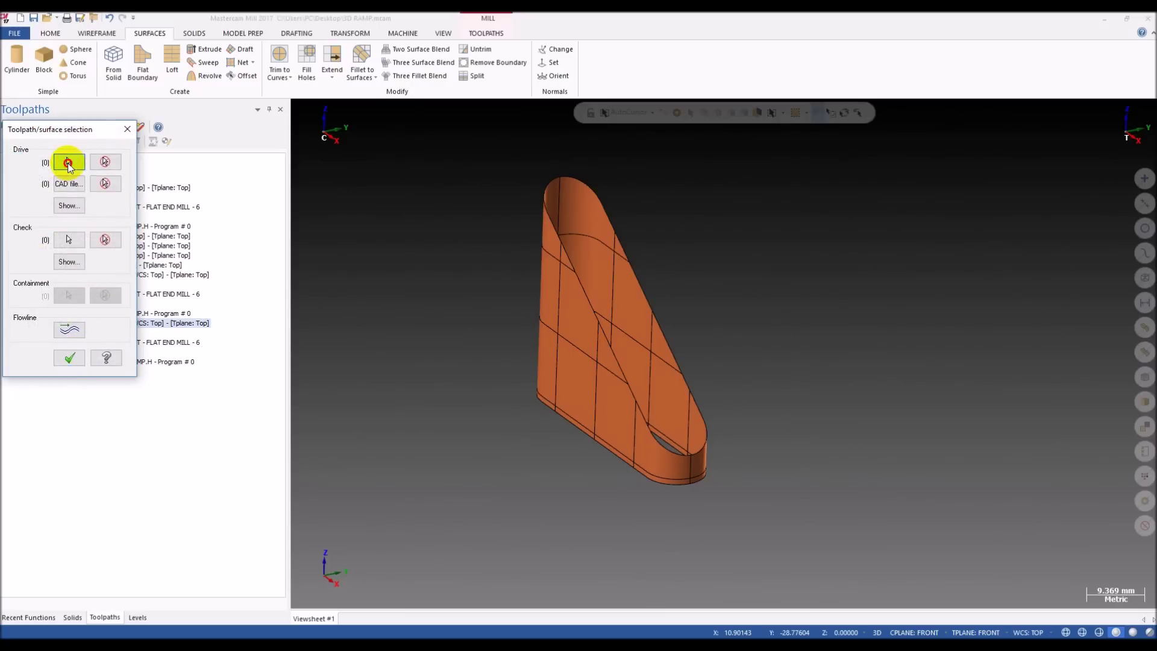
key(ctrl+a)
click(683, 138)
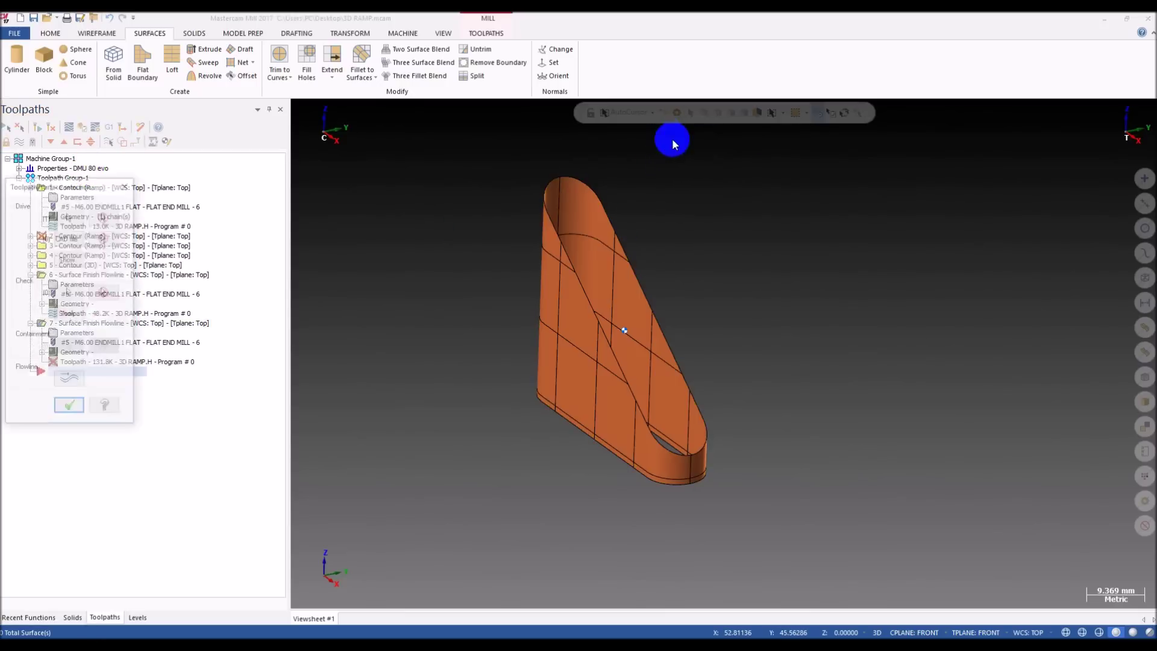
- Flip the flowline's offset to the inside of the wall surface, change its start position, and accept the geometry selection
click(77, 338)
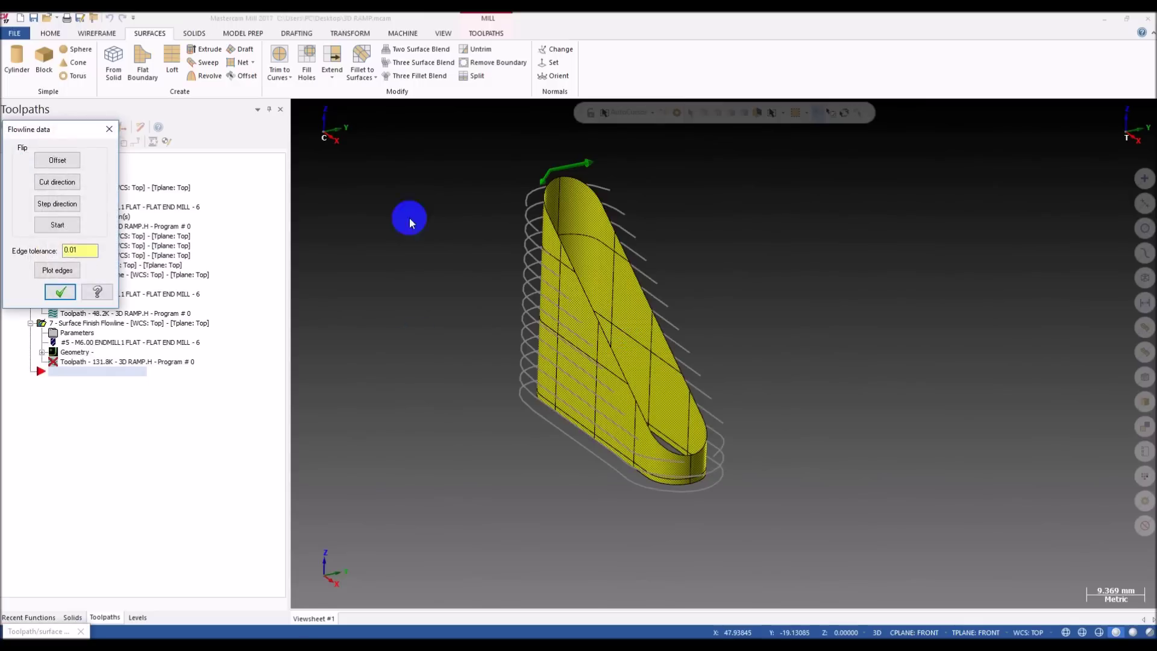
click(58, 160)
mouse_move(494, 343)
middle_down()
mouse_move(473, 406)
mouse_move(470, 374)
mouse_move(485, 362)
middle_up()
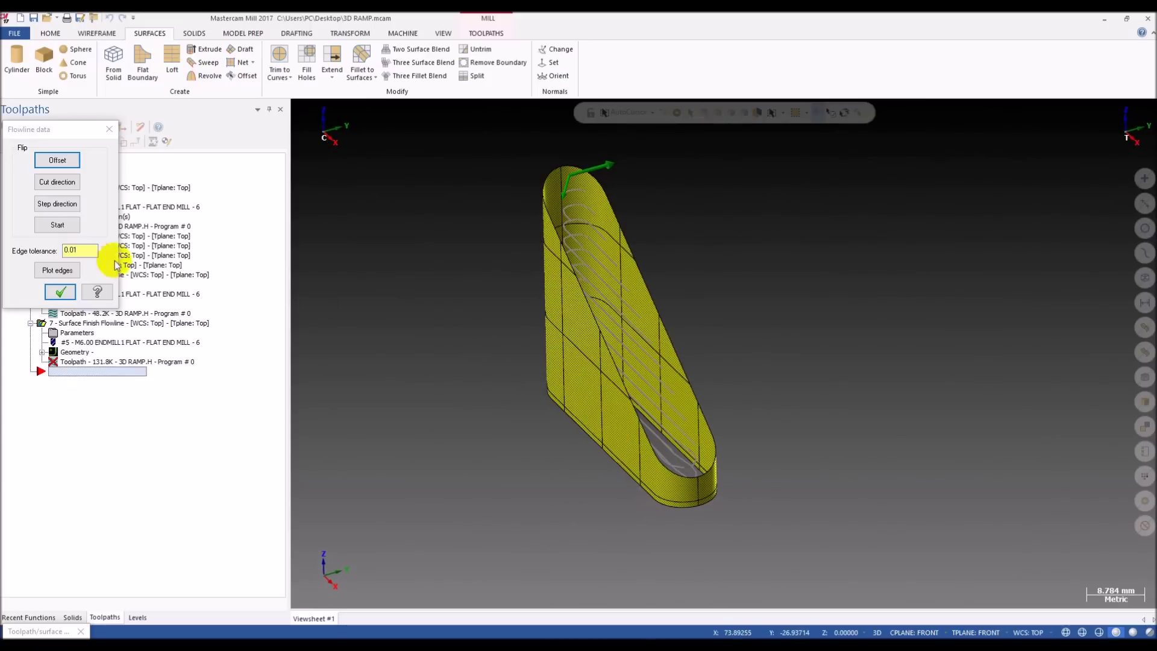
click(59, 224)
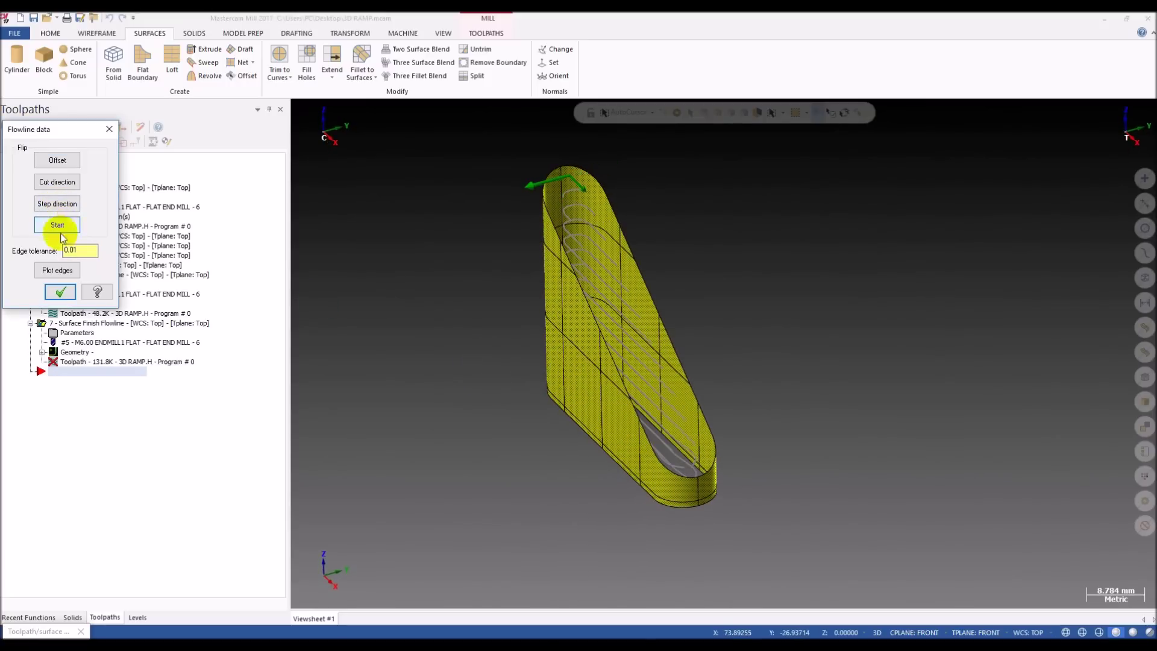
click(61, 293)
click(72, 356)
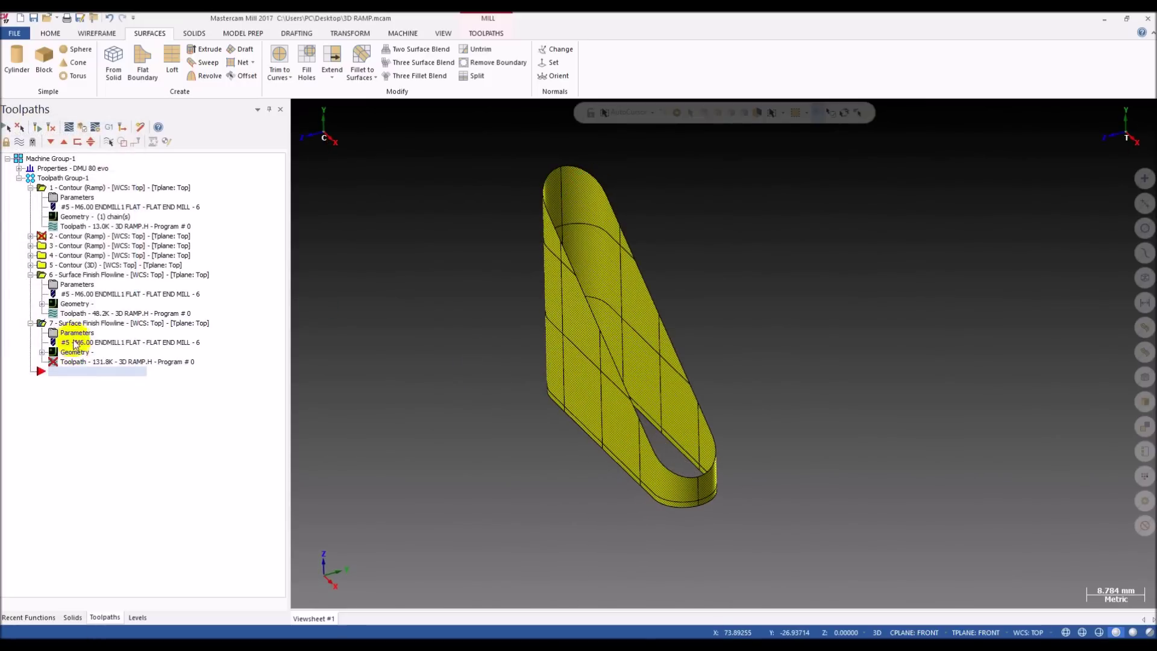
- Regenerate Surface Finish Flowline operation 7 and run its backplot to the end to check the passes around the slot's lower end
click(37, 129)
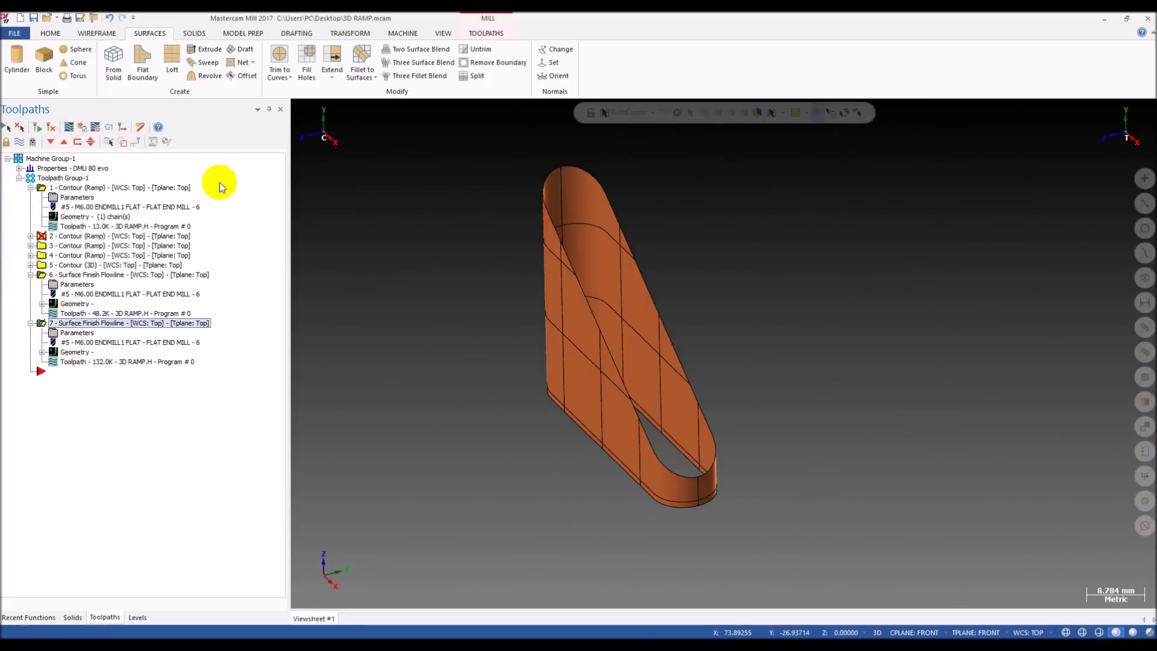
click(68, 361)
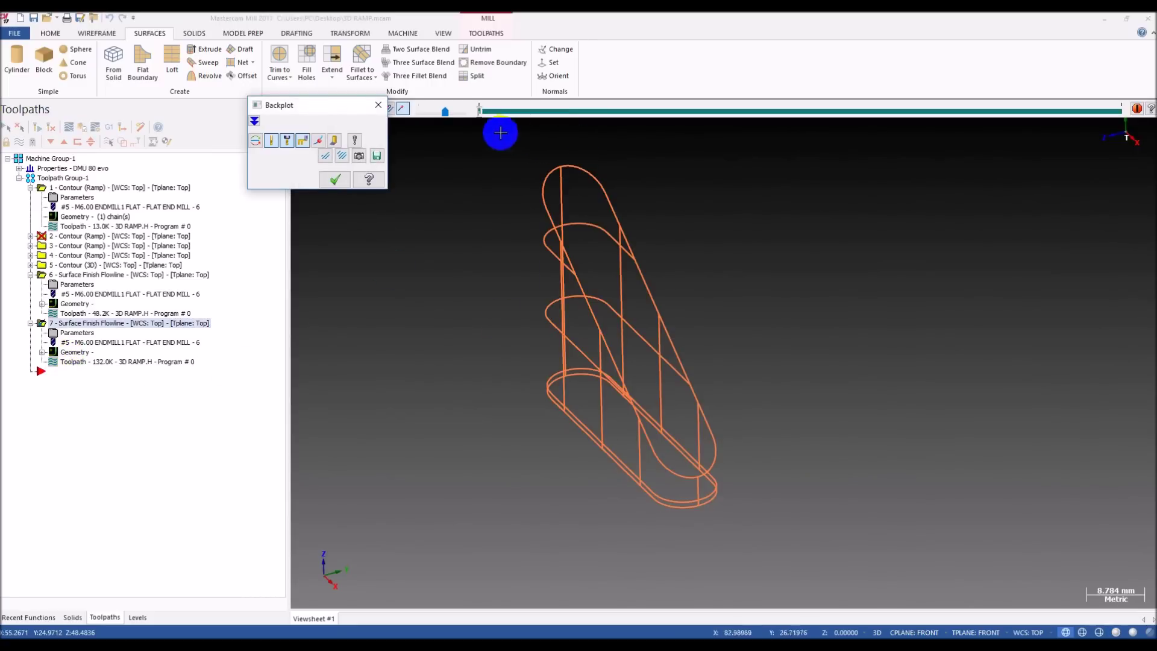
click(481, 113)
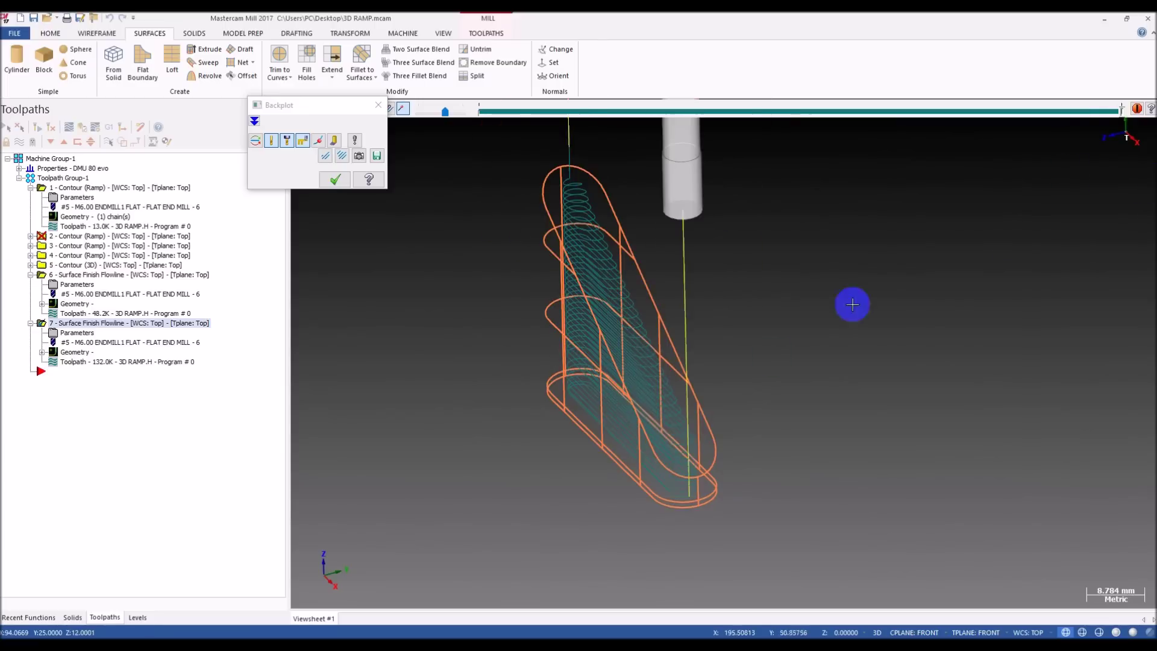
scroll(691, 447, up, 2)
mouse_move(690, 447)
middle_down()
mouse_move(742, 422)
mouse_move(863, 420)
mouse_move(808, 431)
mouse_move(733, 413)
mouse_move(656, 414)
mouse_move(697, 426)
middle_up()
scroll(697, 426, up, 6)
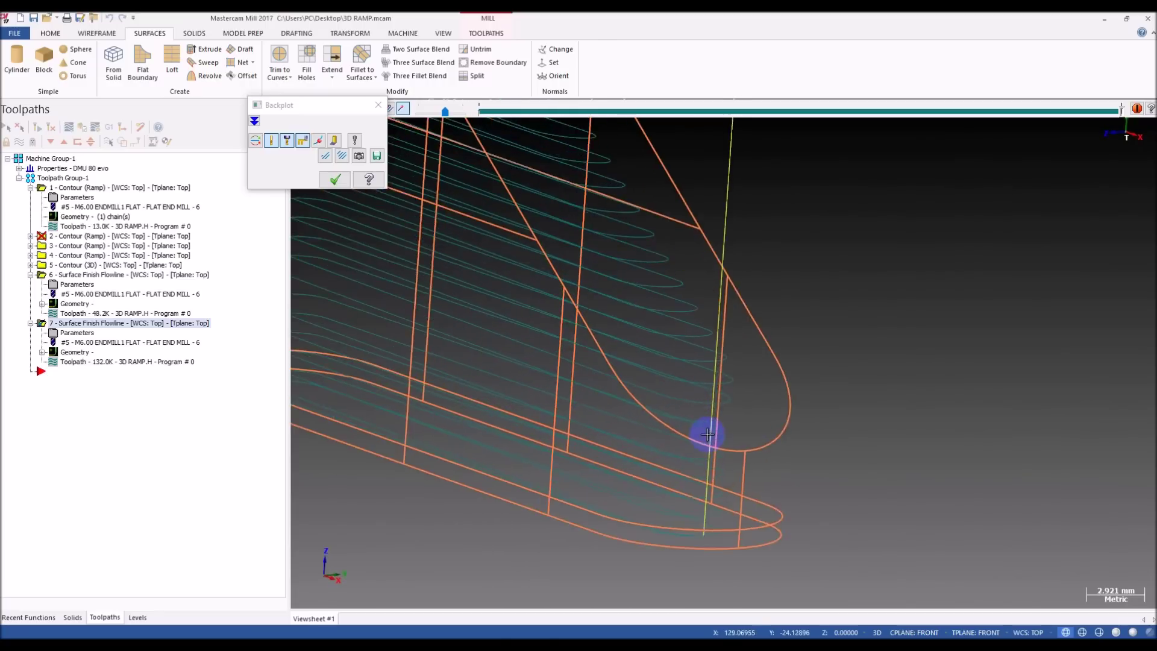
scroll(717, 425, down, 4)
middle_drag(728, 416, 764, 440)
key(alt+s)
scroll(744, 434, down, 8)
key(Escape)
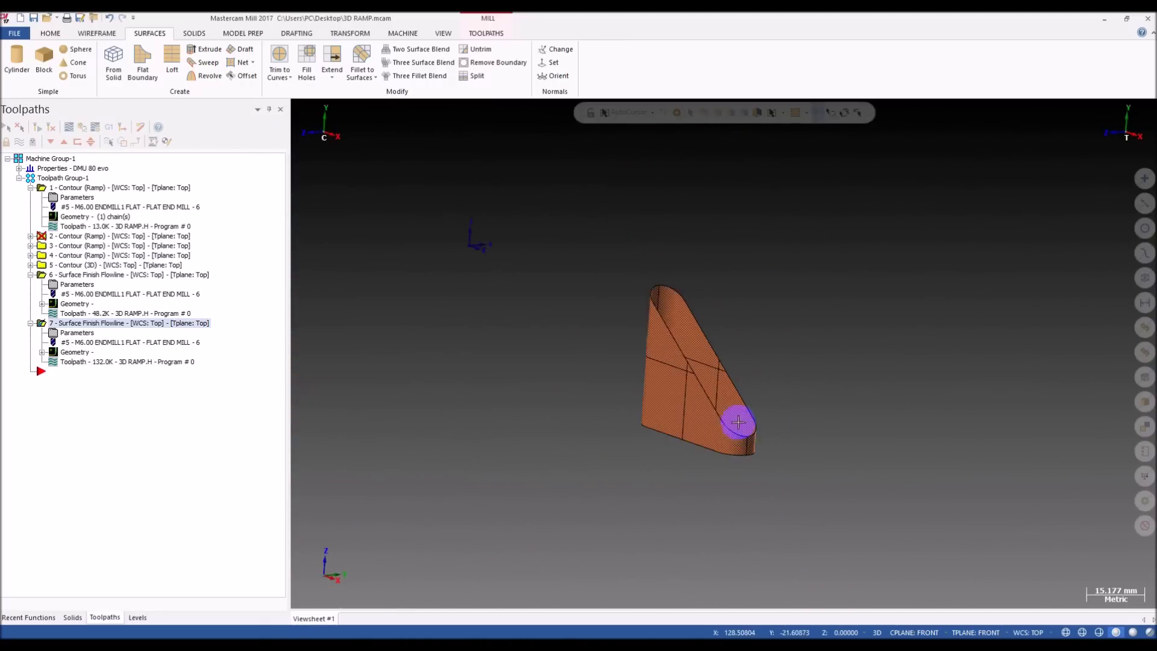
- Delete the trimmed auxiliary wall surface and bring the hidden part geometry back into view
middle_drag(673, 335, 879, 438)
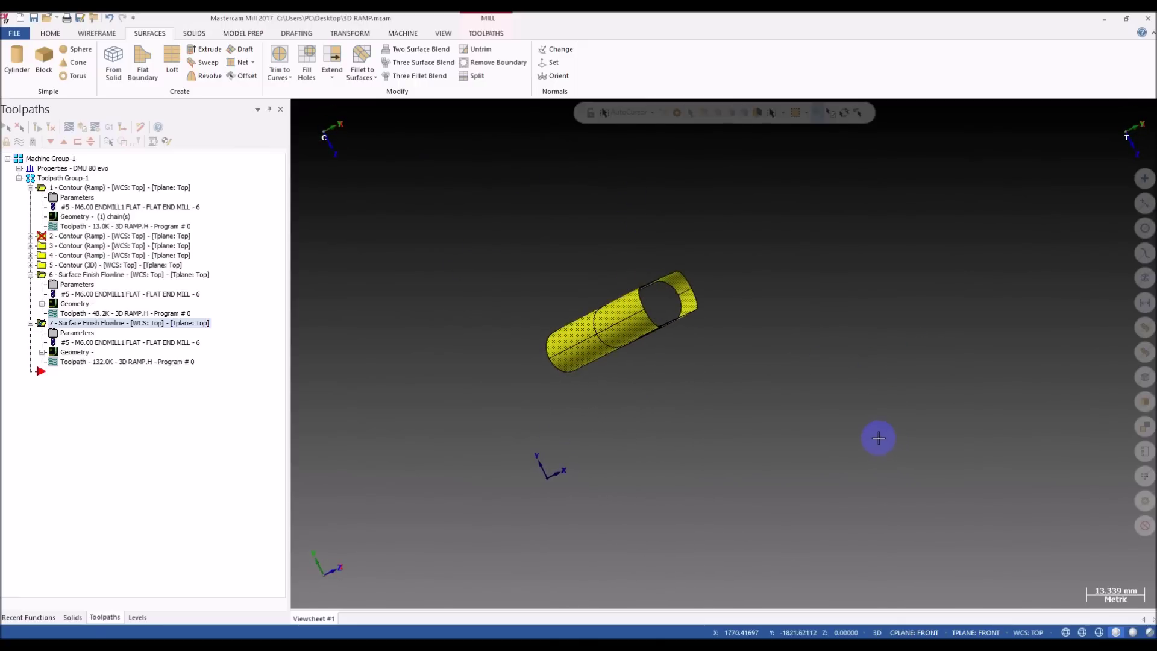
middle_drag(653, 353, 646, 313)
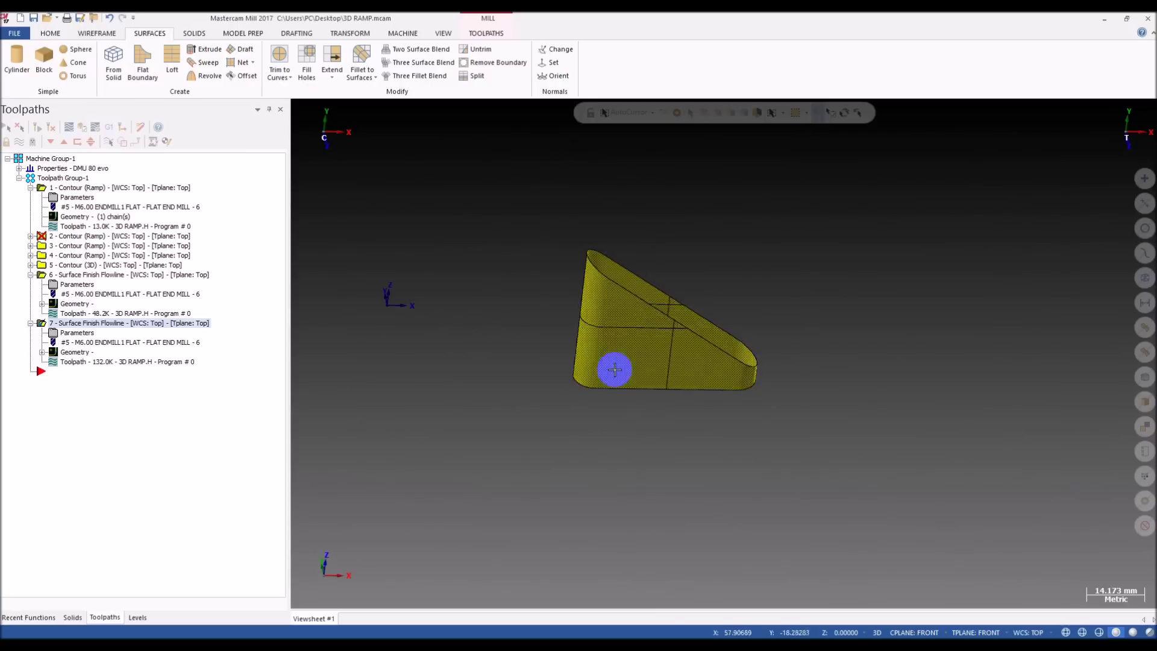
key(Delete)
key(Return)
key(alt+e)
mouse_move(666, 356)
middle_down()
mouse_move(605, 403)
mouse_move(651, 415)
mouse_move(687, 364)
middle_up()
scroll(604, 404, down, 3)
scroll(687, 356, up, 3)
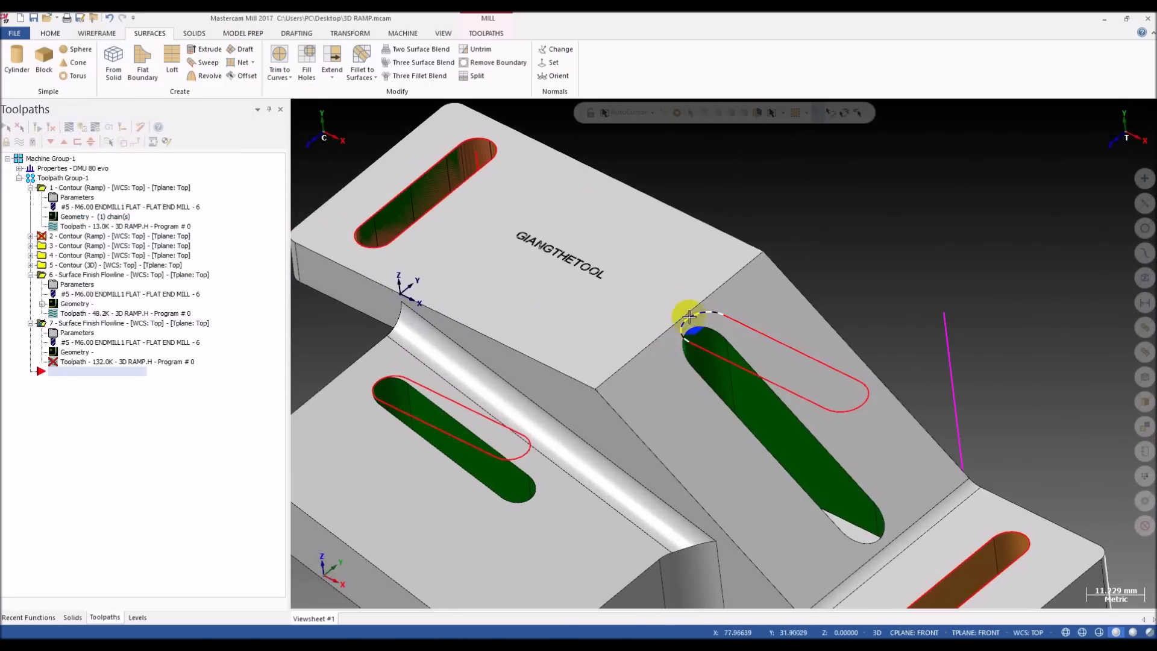
- Join the two broken arc pieces at the upper end of the sloped slot's contour with Join Entities
scroll(673, 318, up, 2)
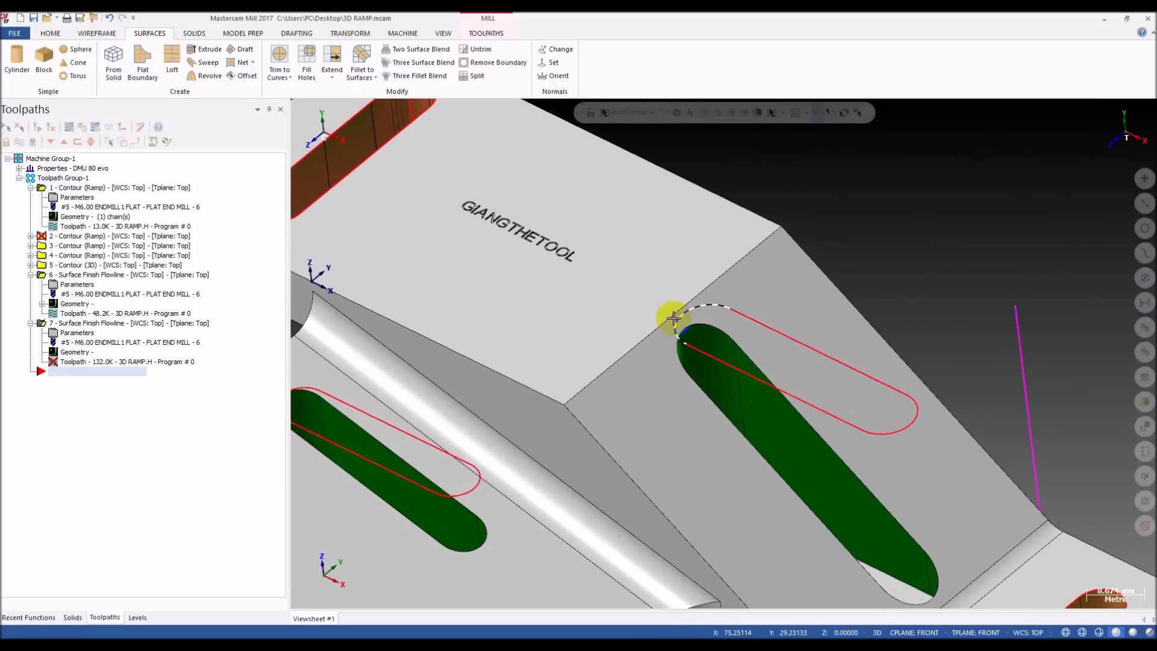
scroll(698, 282, up, 1)
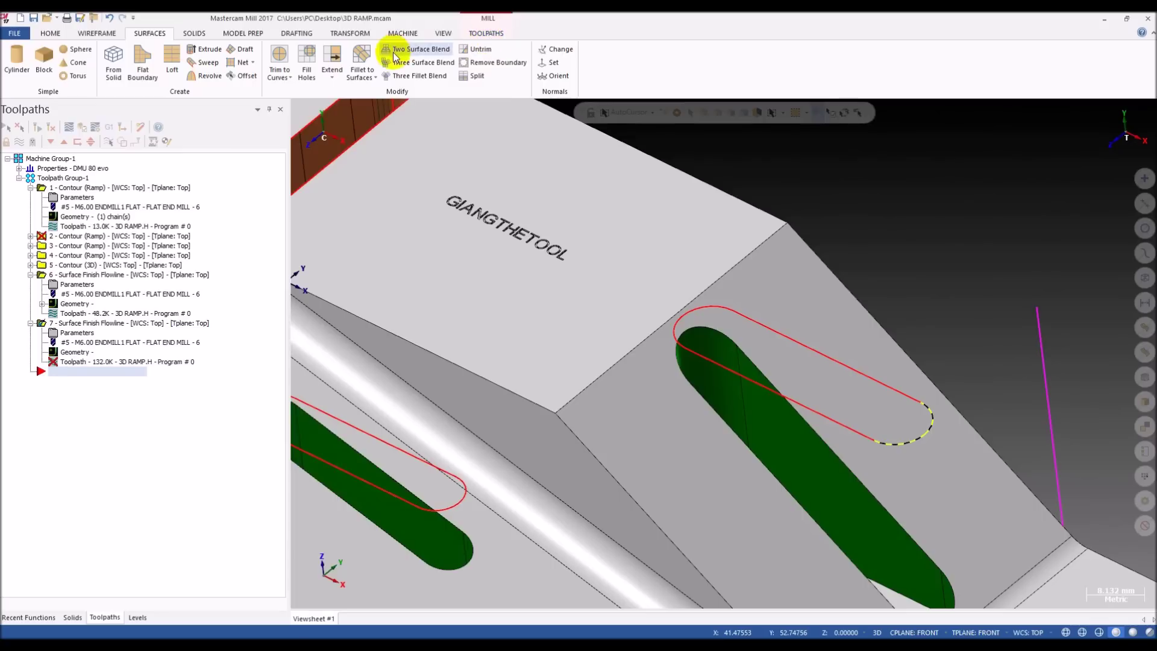
click(96, 32)
click(762, 73)
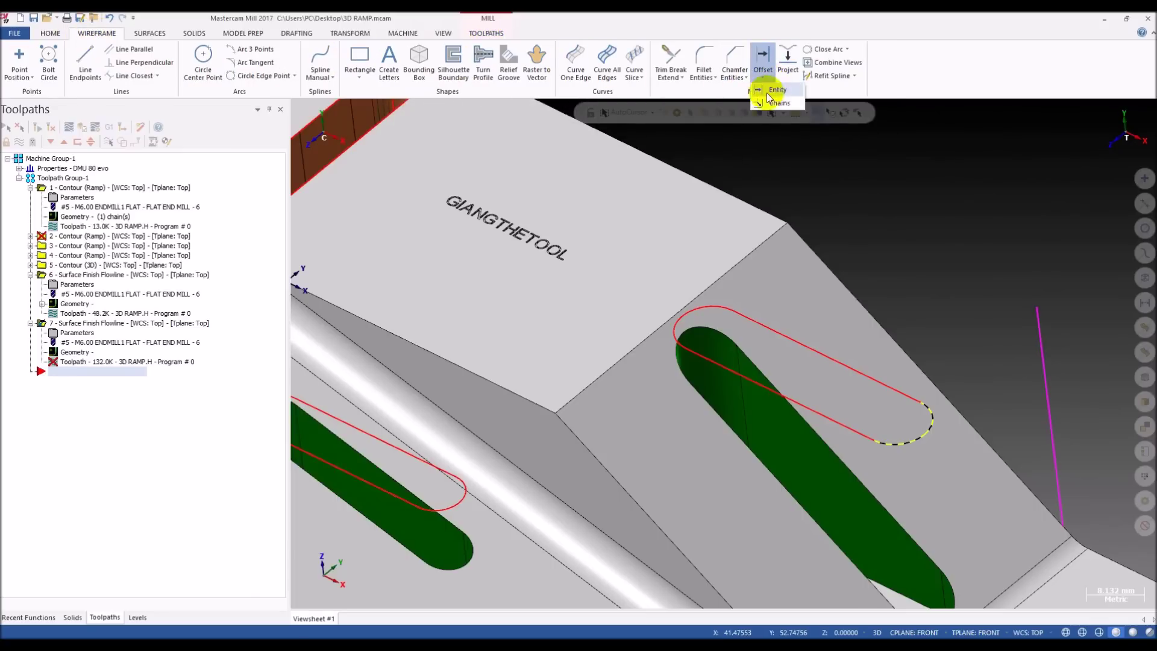
click(679, 79)
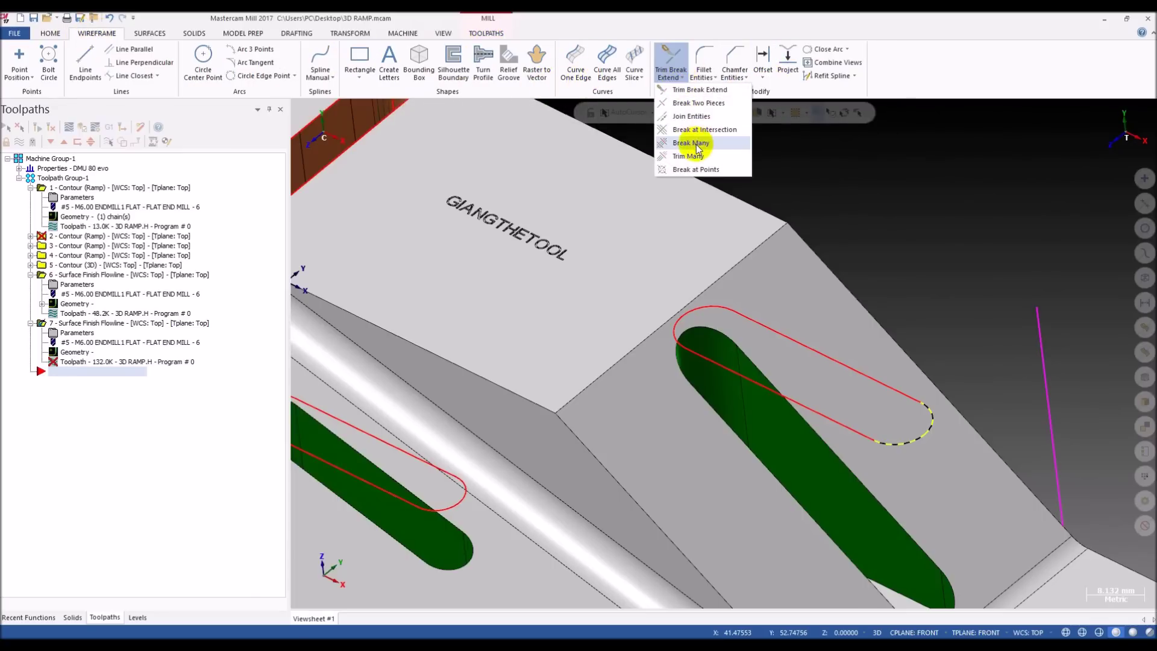
click(690, 116)
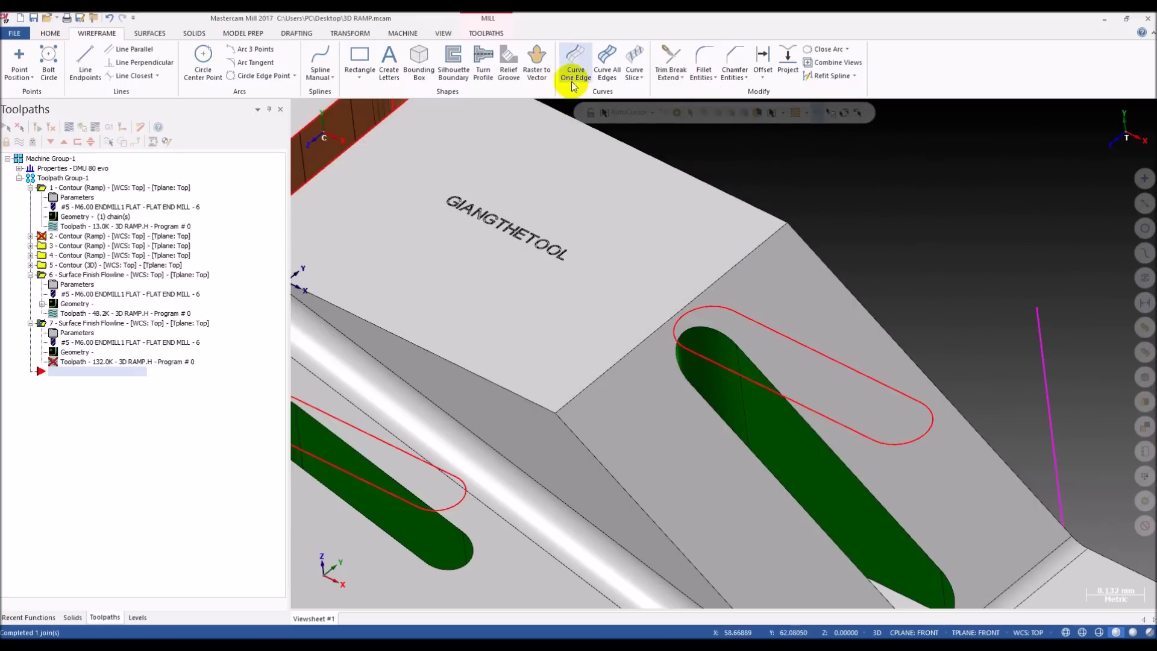
- Break the contour's rejoined upper end arc into two pieces near its middle
click(676, 78)
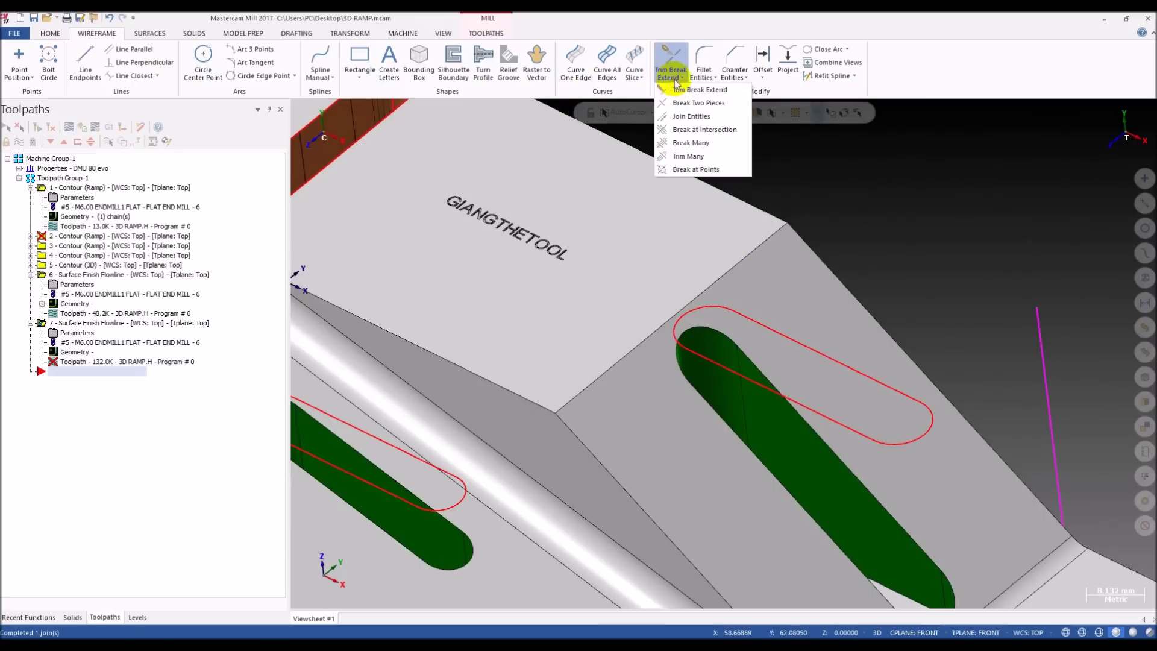
click(705, 103)
click(683, 316)
click(665, 327)
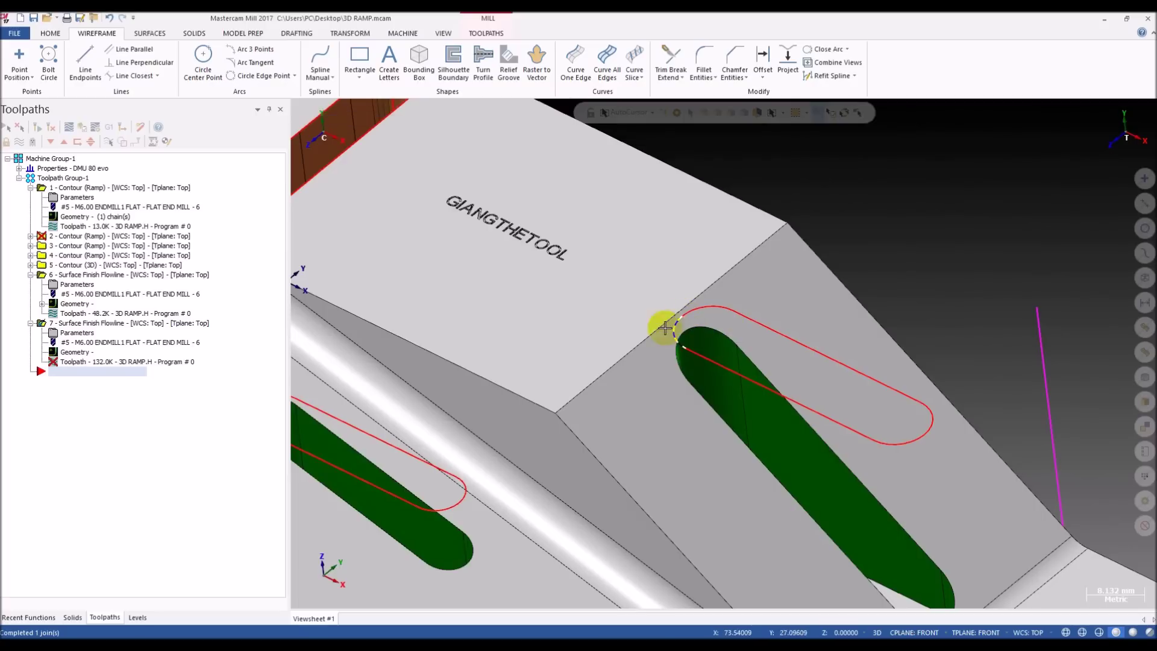
- Sweep the sloped slot's contour along the magenta line in Translate mode to create a new wall surface
click(148, 34)
click(205, 63)
click(676, 324)
click(192, 459)
scroll(614, 245, down, 4)
click(882, 315)
click(207, 464)
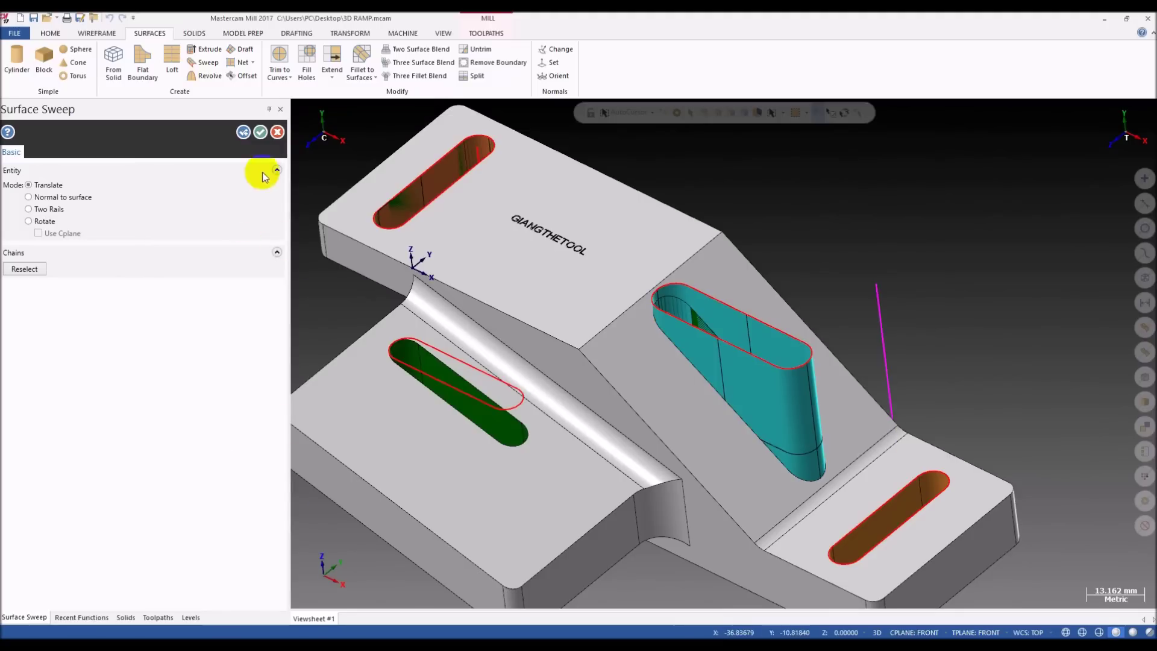
click(259, 132)
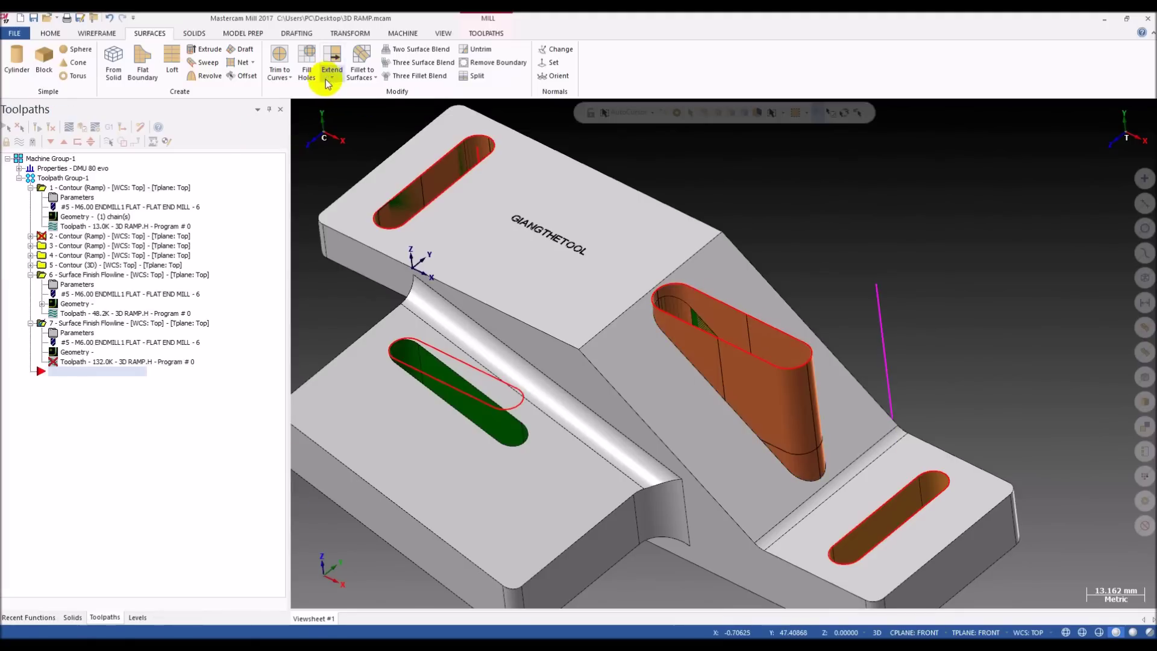
- Trim the swept wall surface to the plane of the part's sloped face
click(279, 77)
click(298, 116)
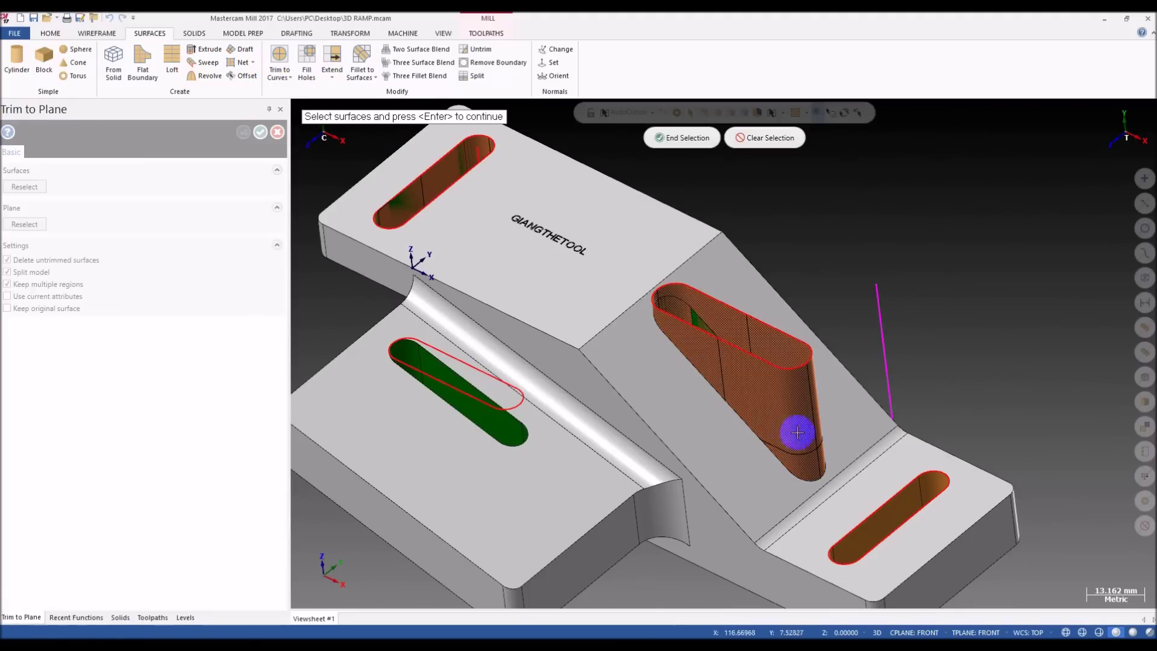
click(785, 427)
key(Return)
click(68, 289)
click(676, 392)
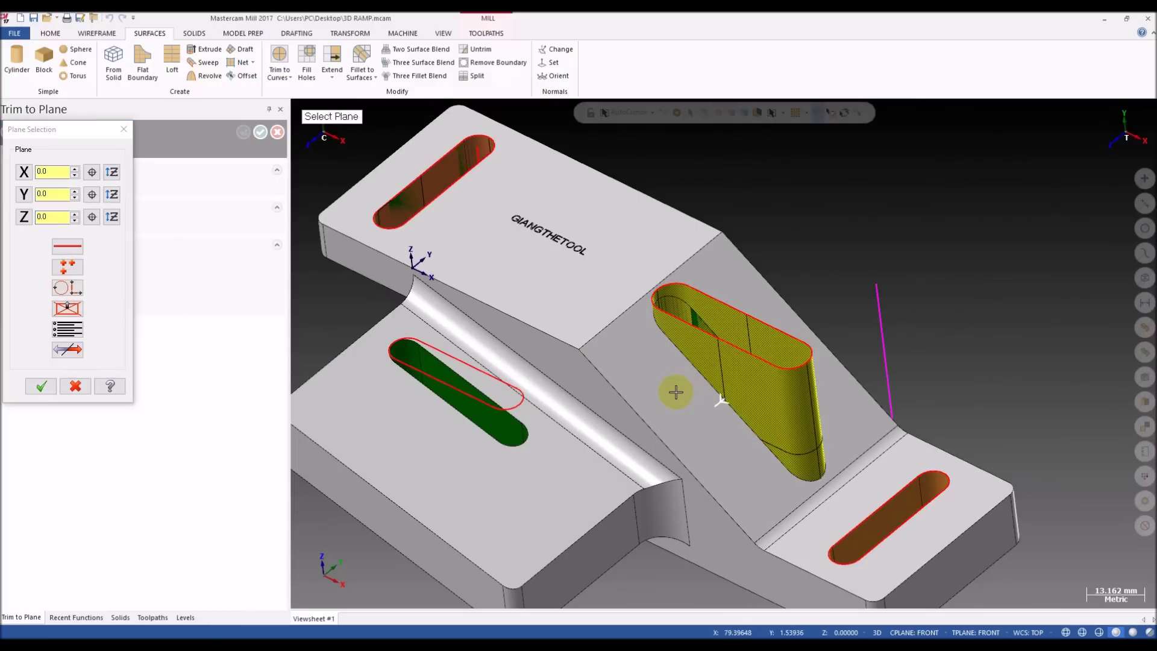
click(41, 386)
scroll(784, 368, down, 3)
middle_drag(749, 386, 770, 436)
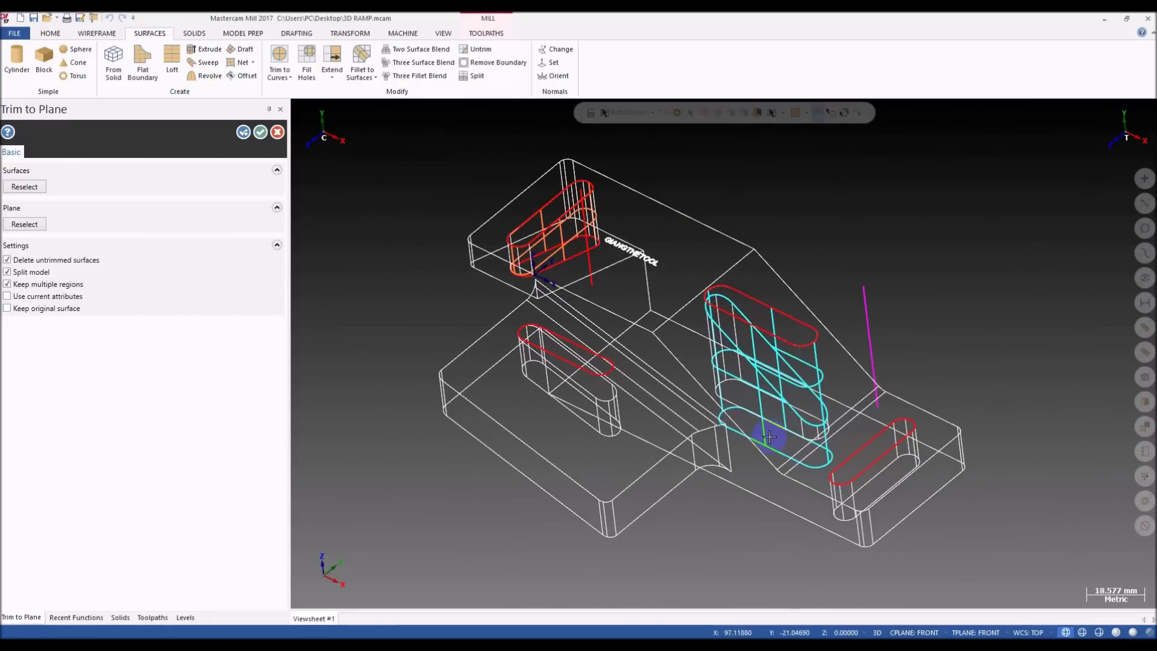
click(244, 133)
- Trim the wall surface below the slope to the plane of the slot's floor
click(759, 413)
key(Return)
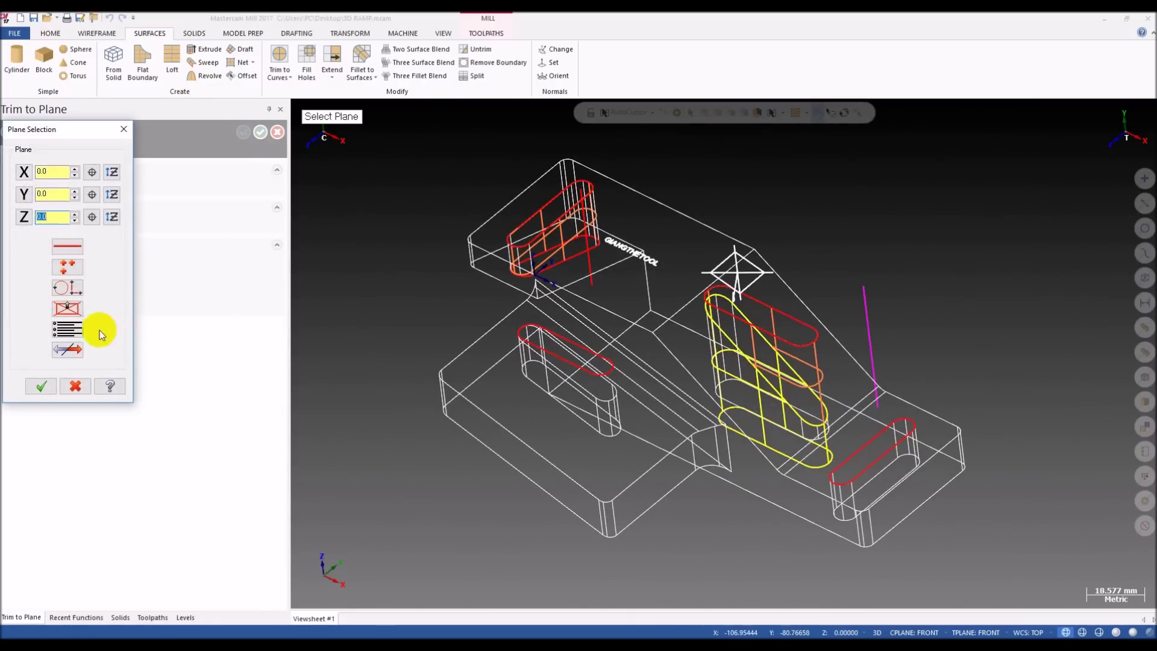
scroll(777, 370, up, 3)
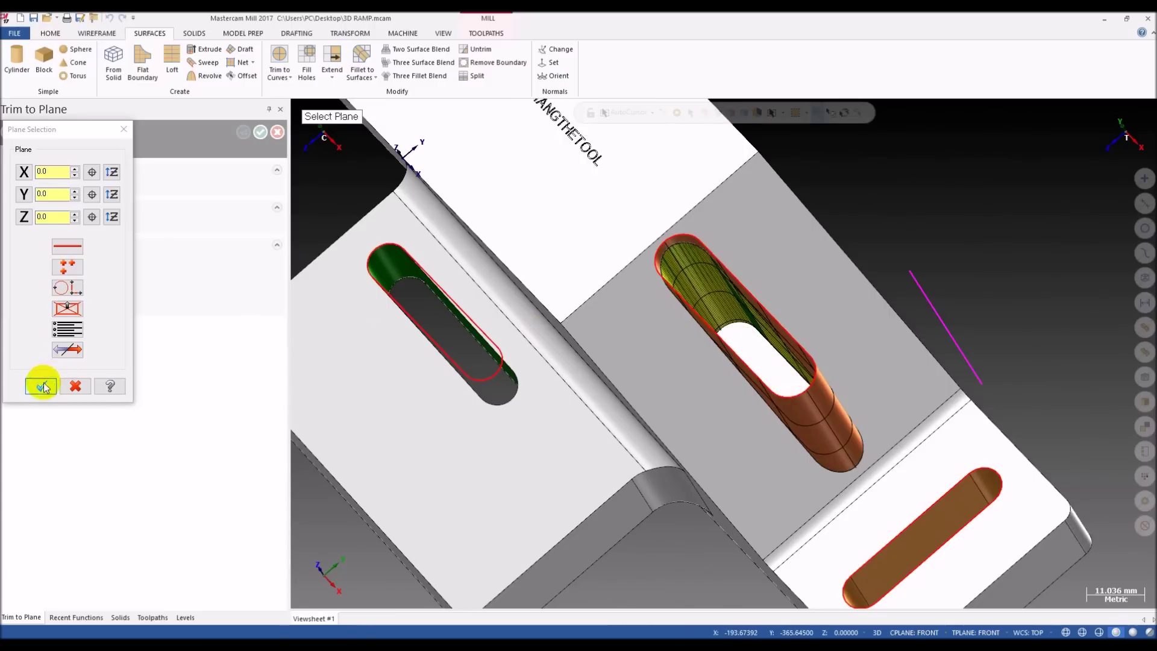
click(43, 386)
middle_drag(645, 370, 289, 163)
click(261, 132)
- Delete the leftover surface portions above the sloped face and below the slot's floor
click(772, 368)
key(Delete)
key(alt+s)
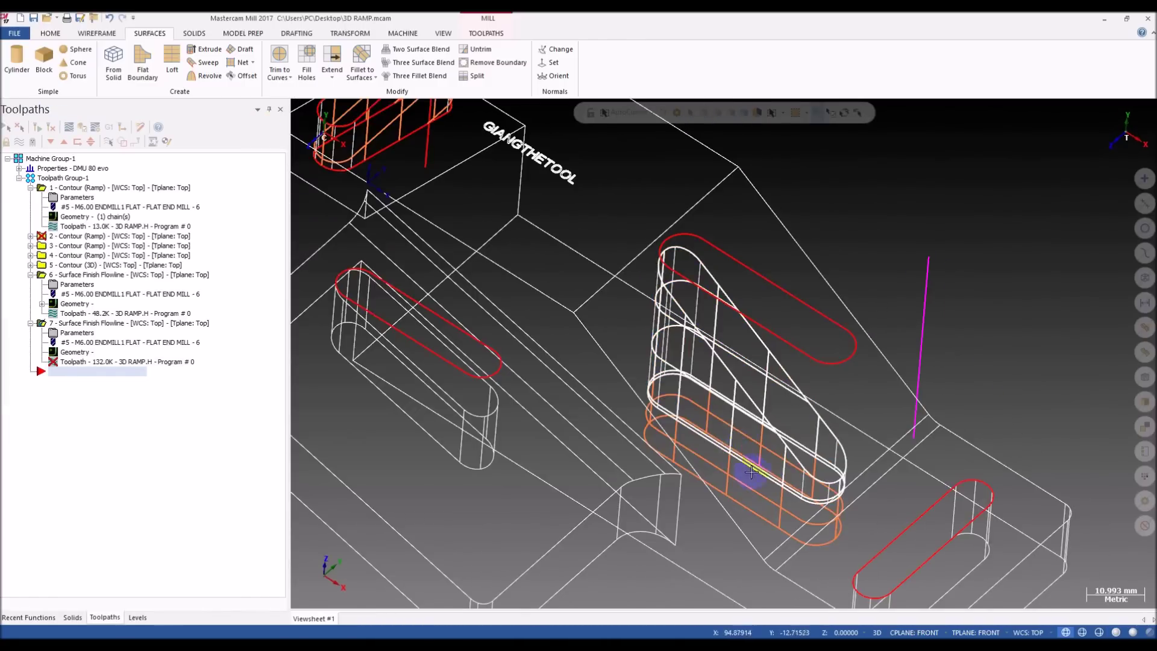
key(Delete)
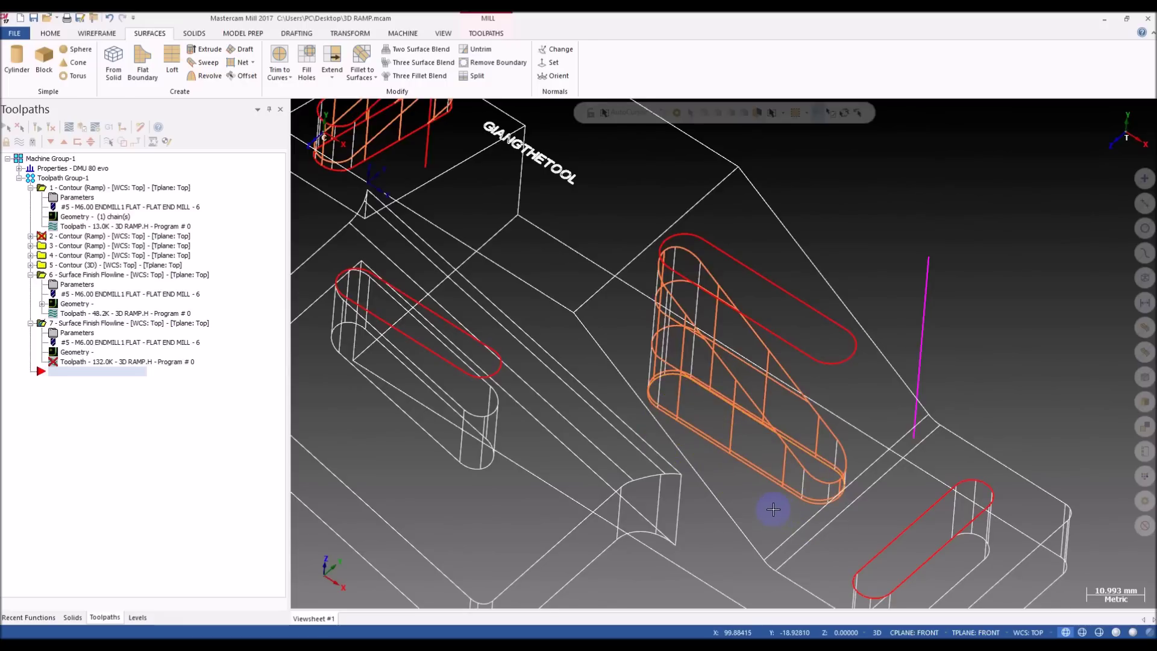
key(alt+s)
- Assign the new wall surface as the drive surface of operation 7 and accept its flowline settings
click(75, 352)
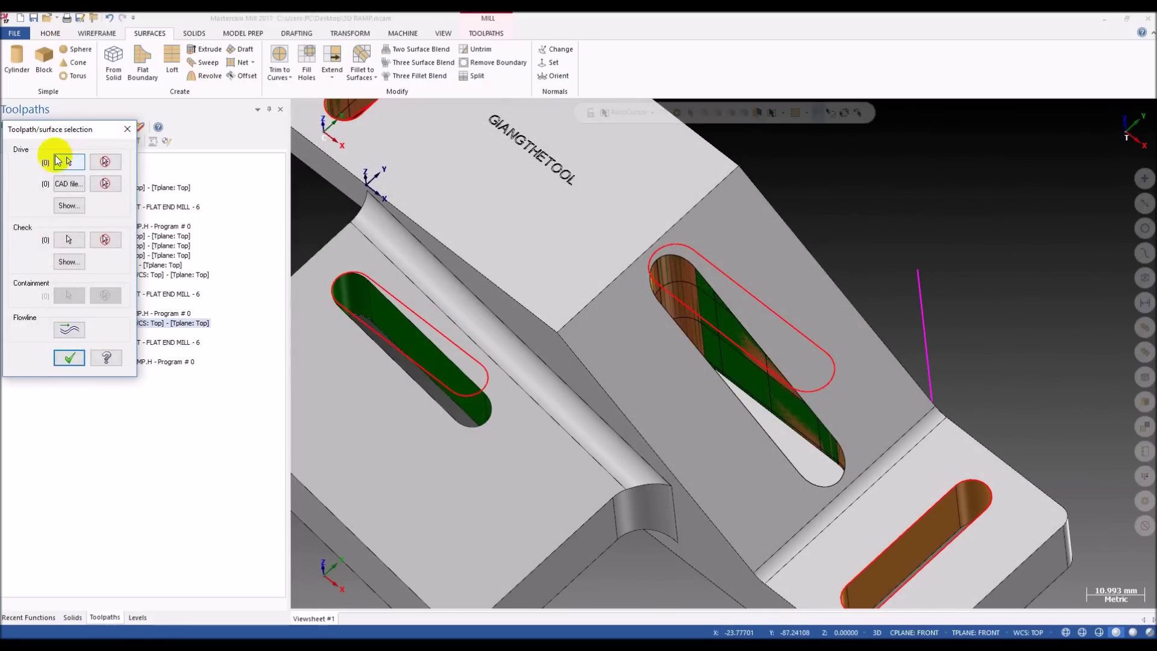
click(58, 160)
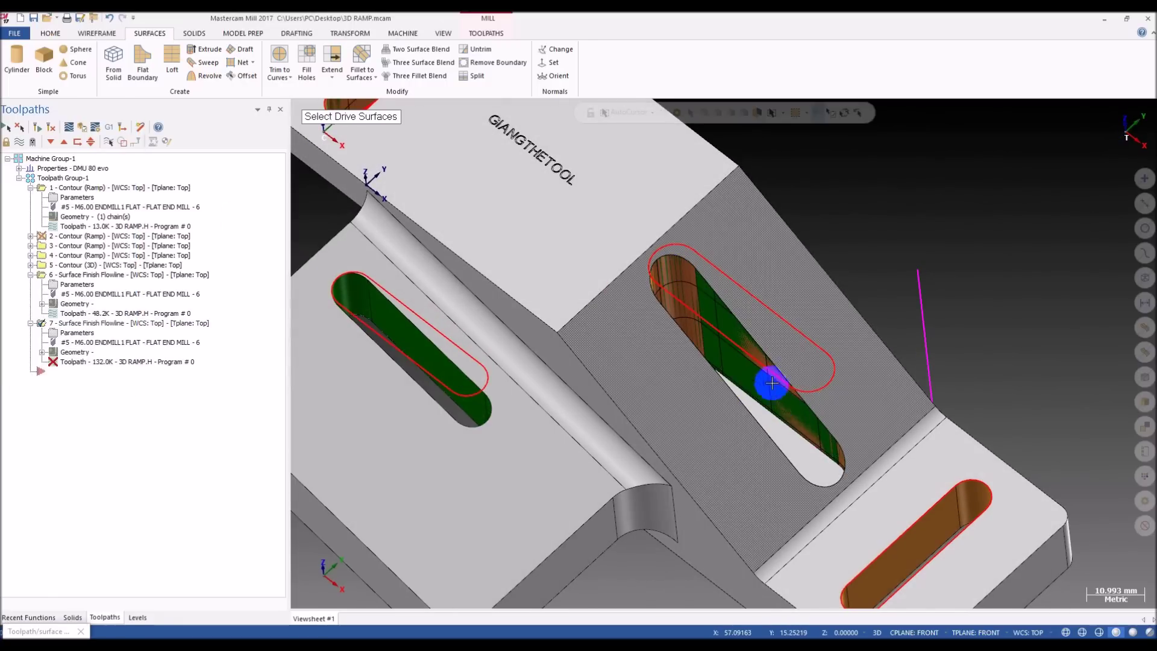
scroll(731, 324, down, 2)
click(695, 299)
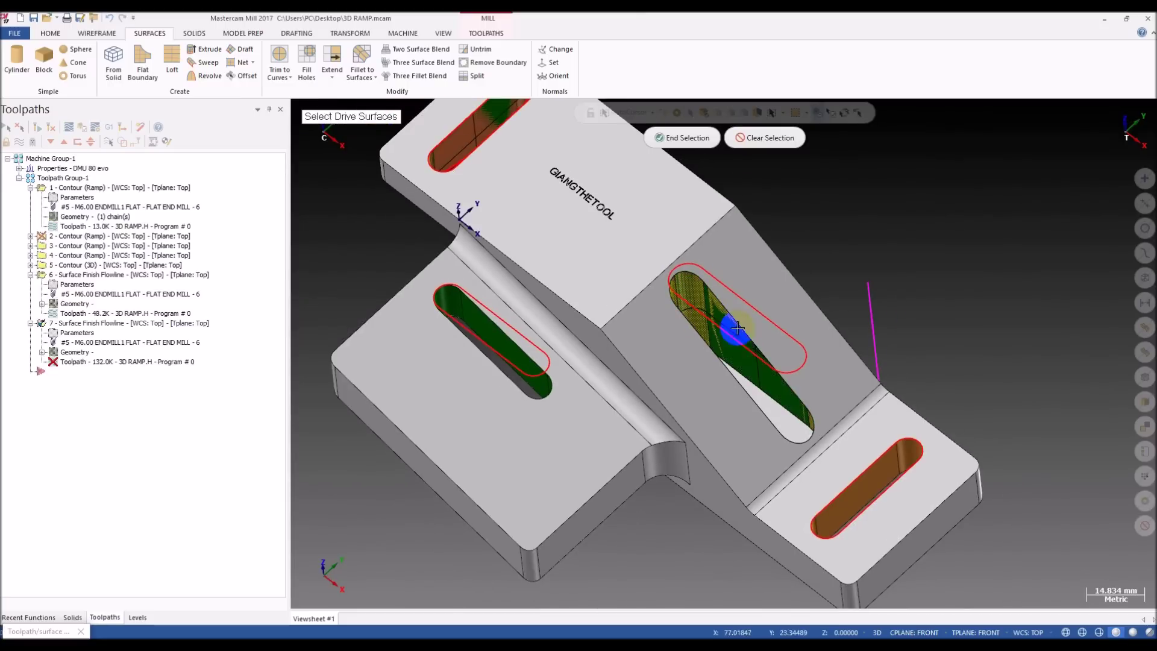
click(691, 138)
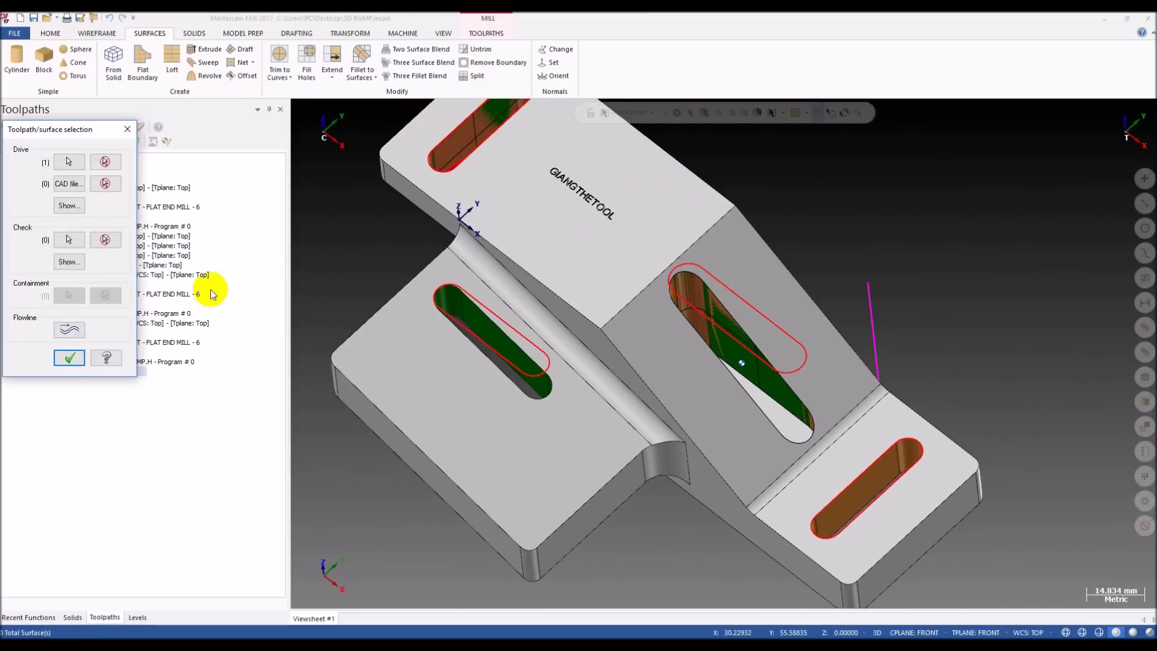
click(70, 330)
click(60, 292)
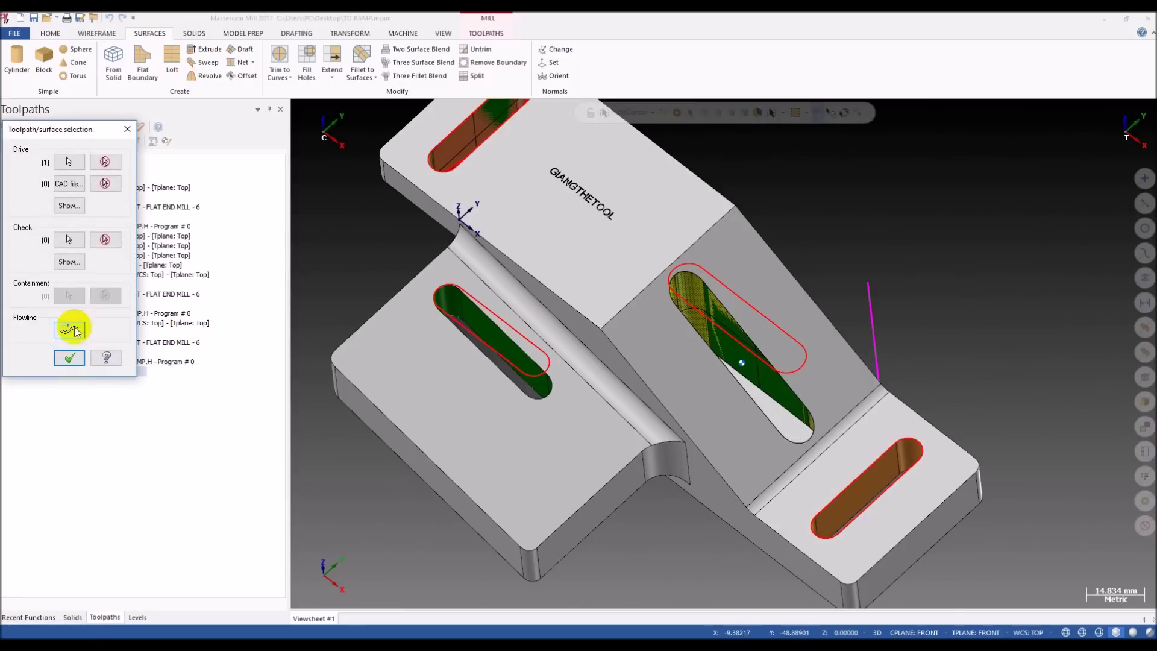
click(69, 358)
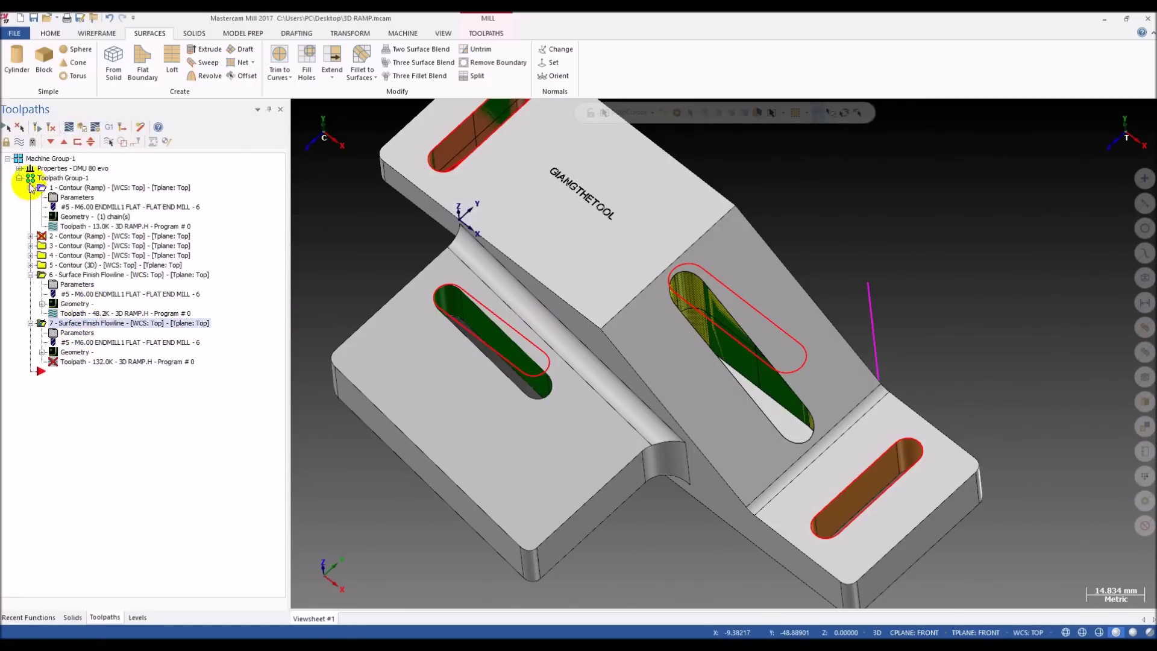
- Regenerate operation 7 and backplot its complete toolpath inside the sloped slot in wireframe display
click(41, 129)
key(alt+s)
click(85, 363)
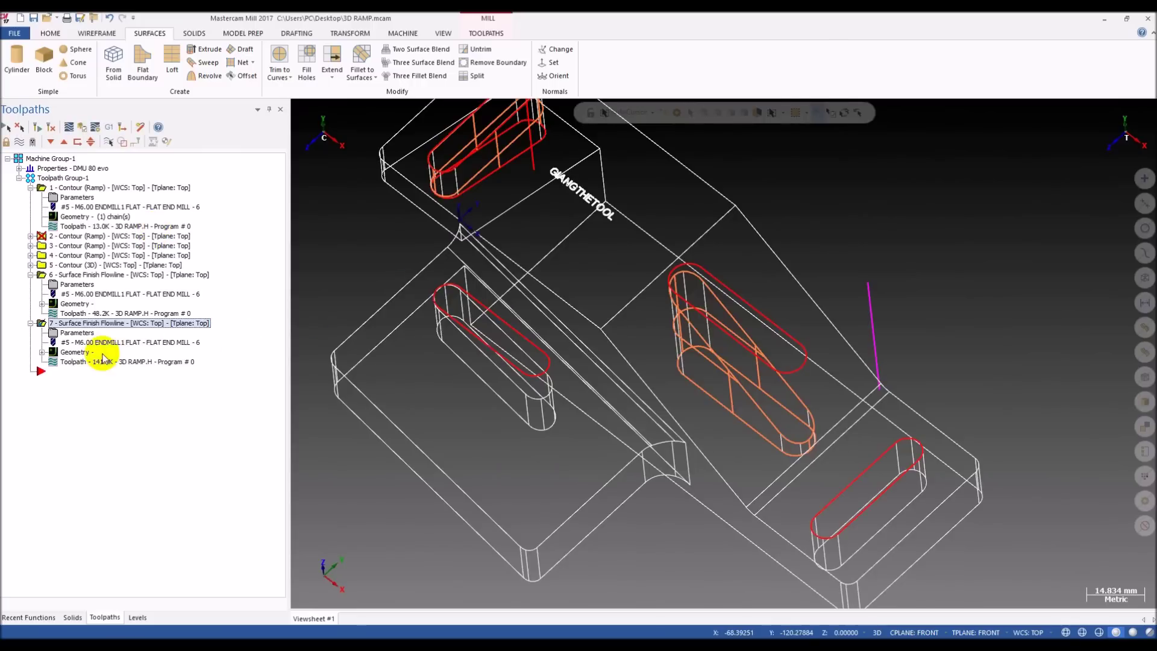
scroll(565, 272, up, 1)
scroll(607, 199, down, 1)
key(alt)
mouse_move(483, 111)
mouse_down()
mouse_move(950, 169)
mouse_move(1155, 178)
mouse_up()
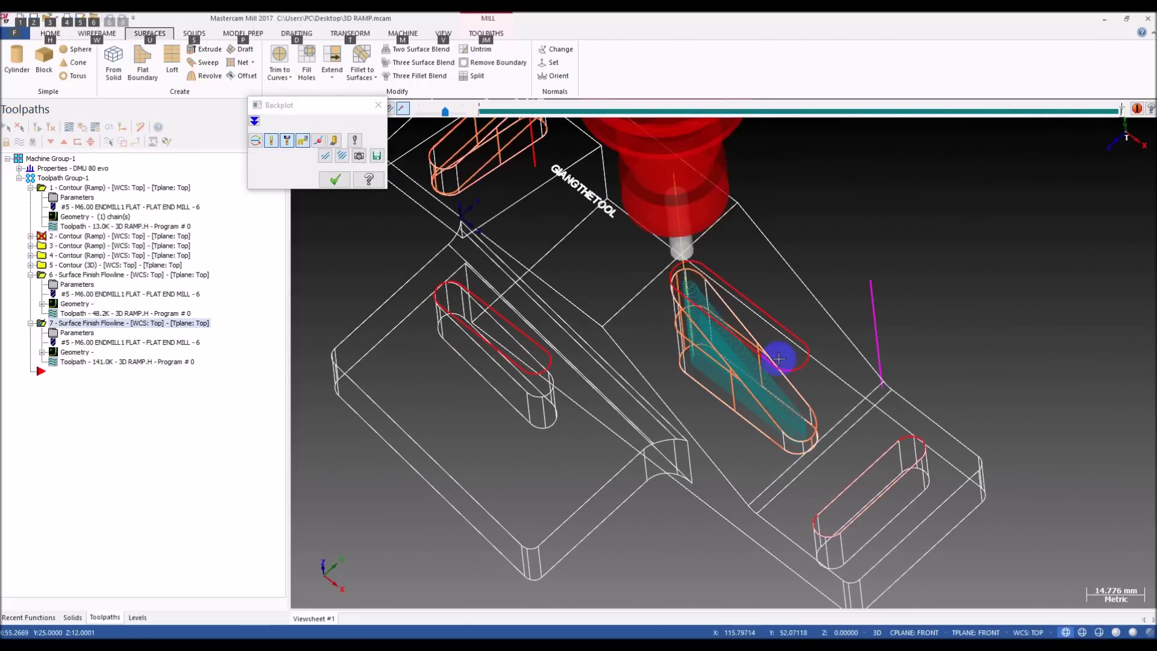
scroll(792, 341, up, 2)
middle_drag(784, 386, 670, 463)
scroll(736, 361, up, 2)
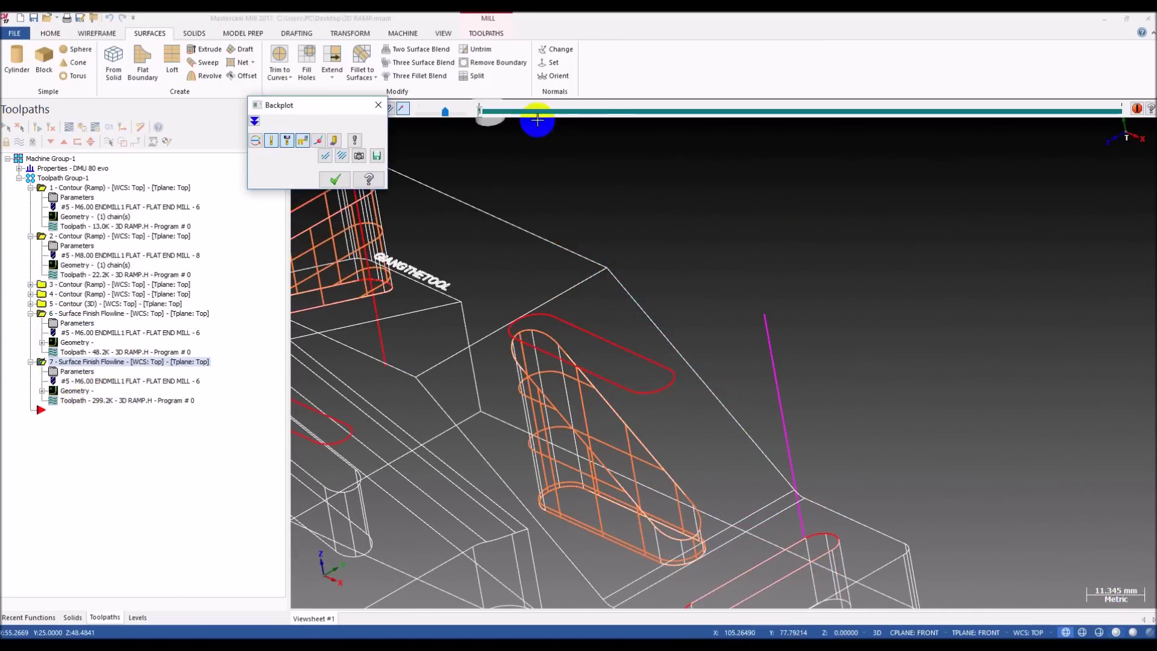
- Run operation 7's backplot through to the end and examine the pass spacing from the slot's upper end and side
drag(480, 113, 1122, 156)
scroll(461, 363, up, 4)
middle_drag(522, 367, 596, 331)
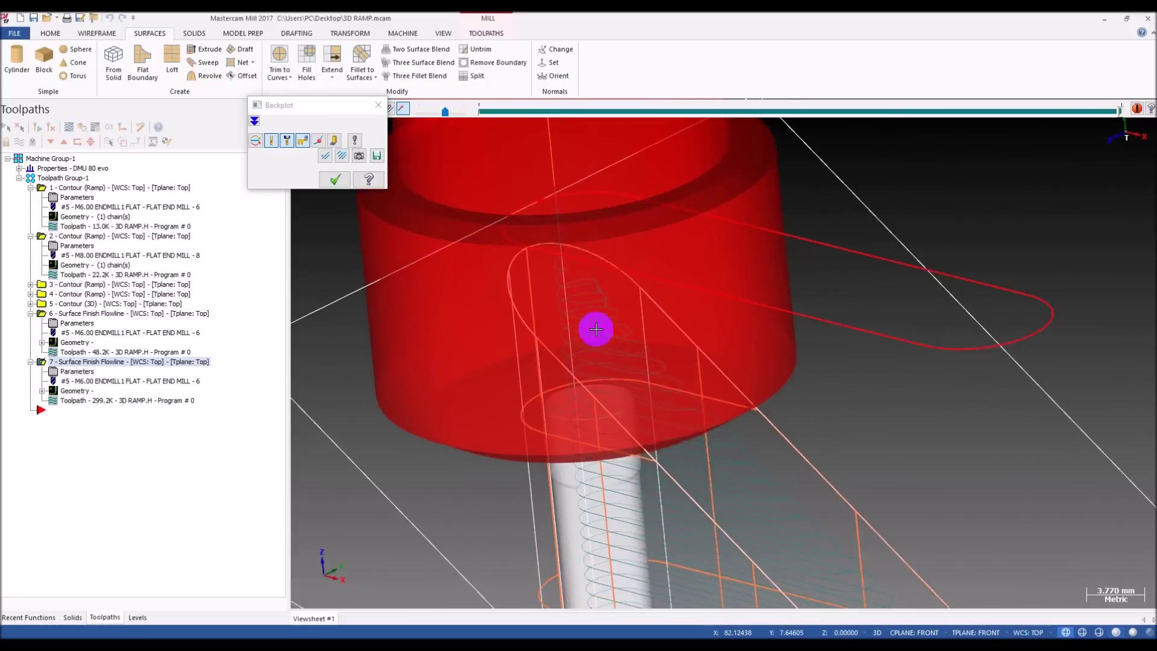
scroll(596, 329, down, 3)
middle_drag(715, 462, 744, 387)
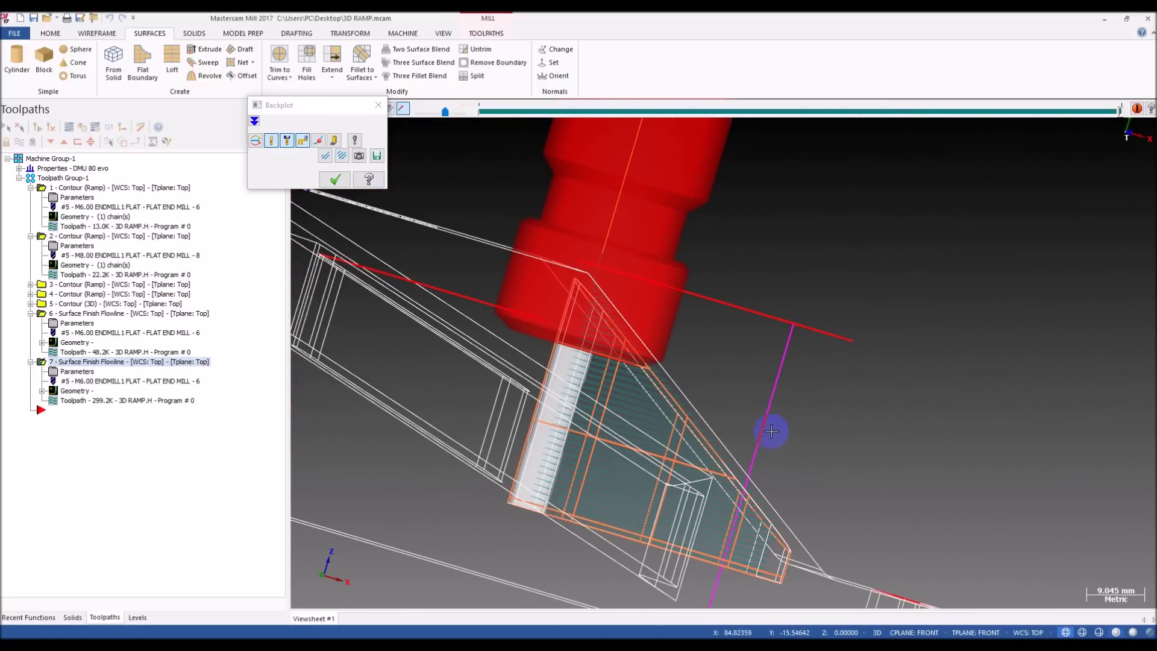
- Examine operation 7's pass spacing at the slot's upper end, scrub the backplot backwards and close it
middle_drag(771, 431, 663, 301)
scroll(661, 265, up, 5)
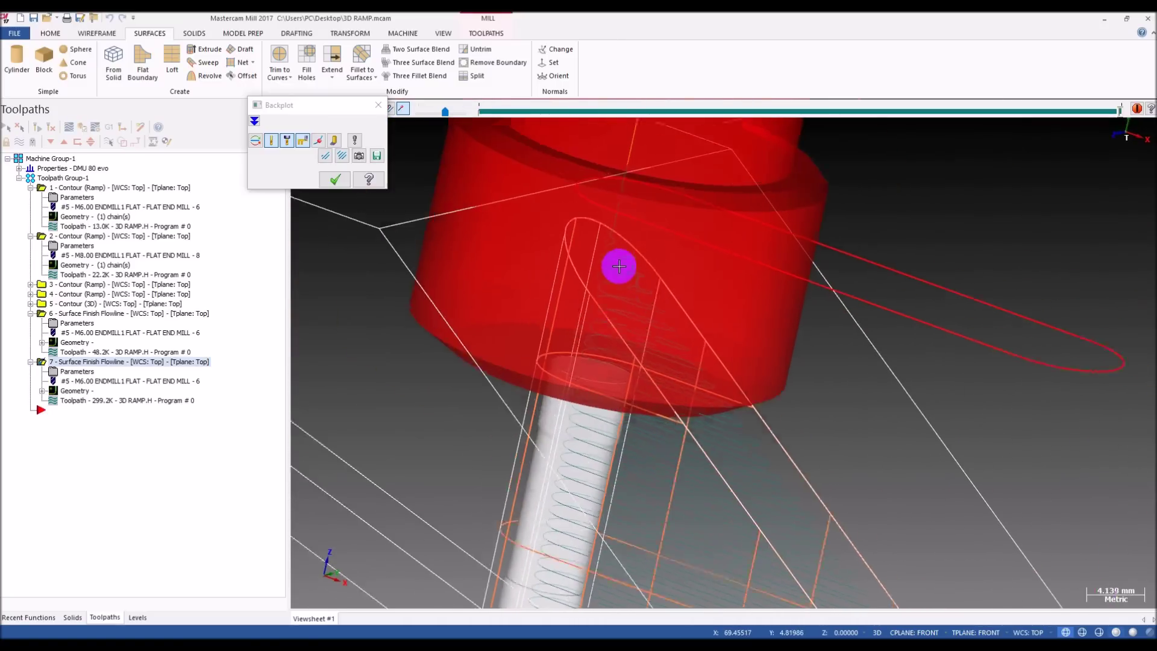
middle_drag(619, 266, 602, 305)
scroll(636, 276, up, 8)
scroll(653, 271, down, 4)
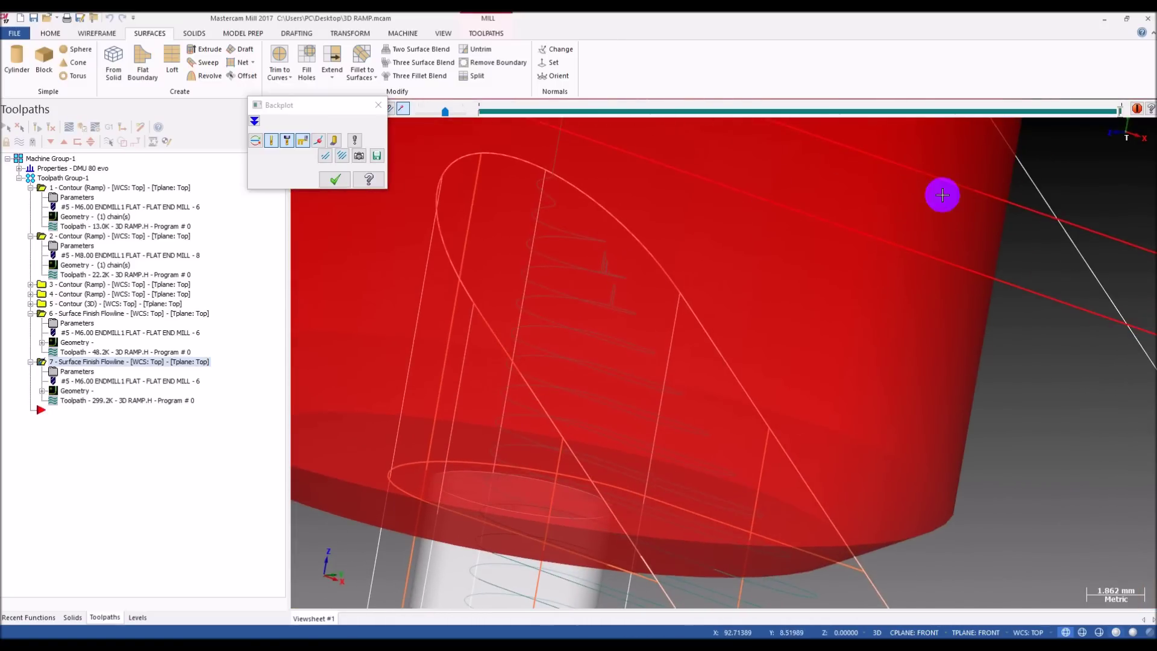
drag(1118, 112, 536, 115)
key(Escape)
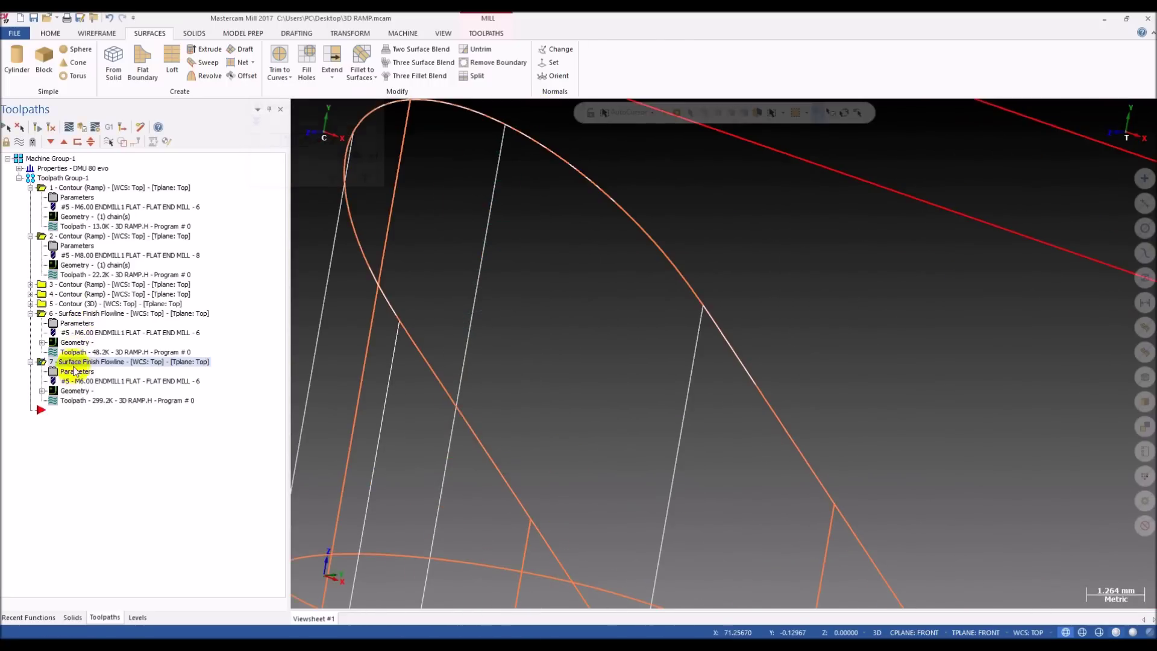
- Apply a stepover distance of 1.0 and a total tolerance of 0.02 to operation 7, then regenerate its toolpath
click(78, 372)
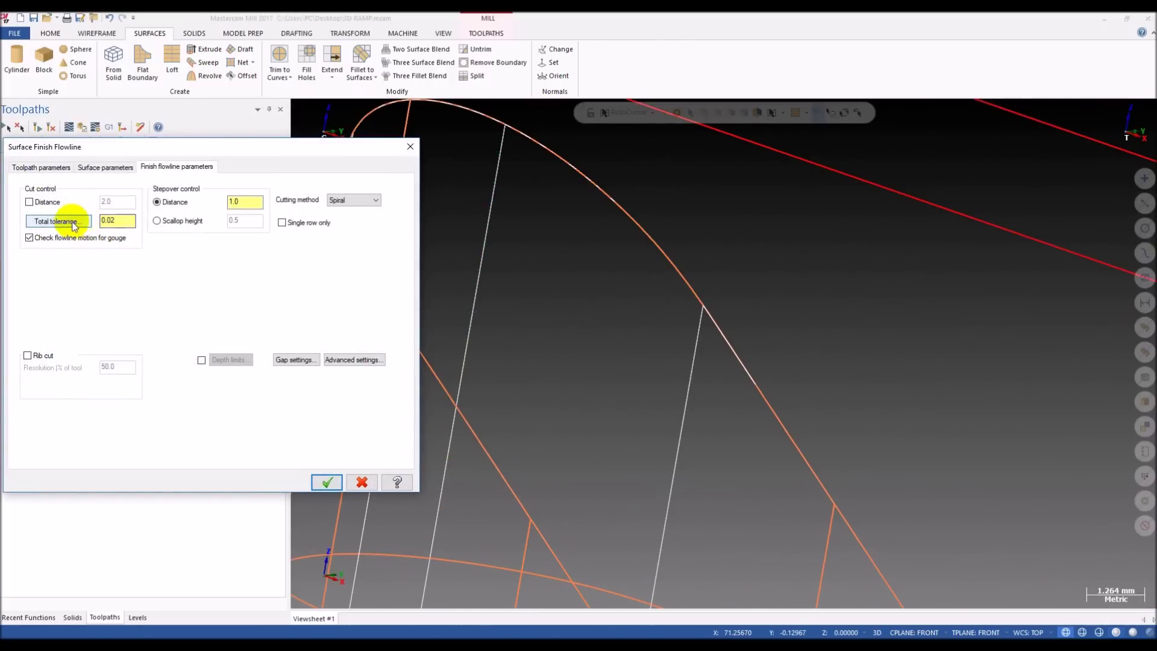
click(59, 222)
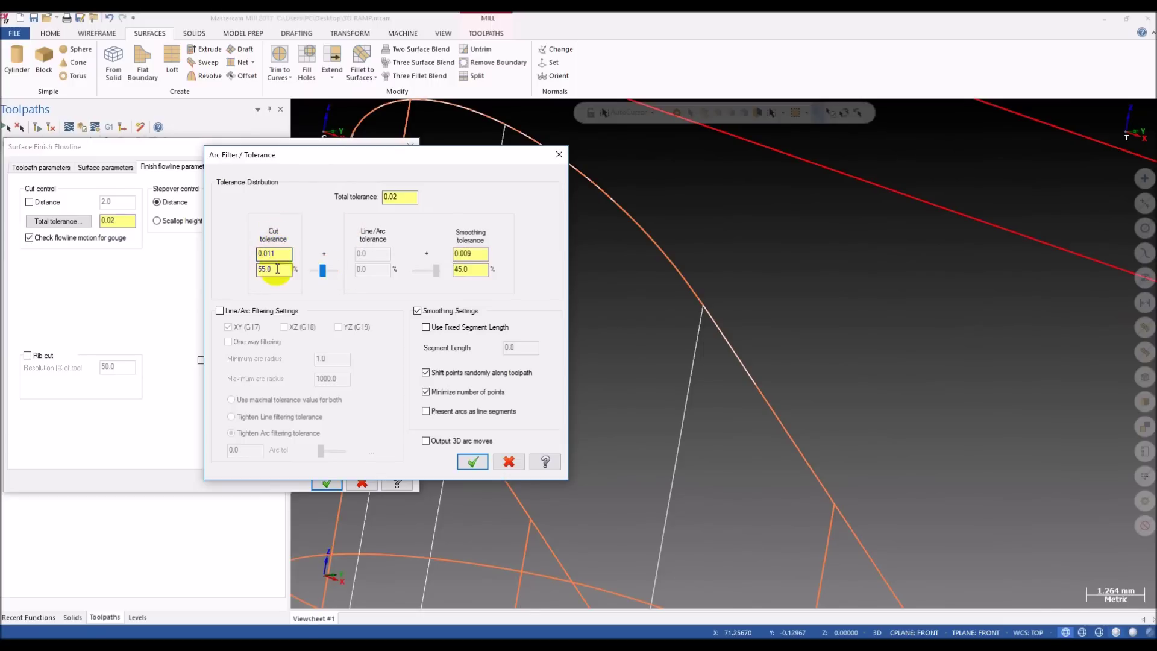
click(472, 462)
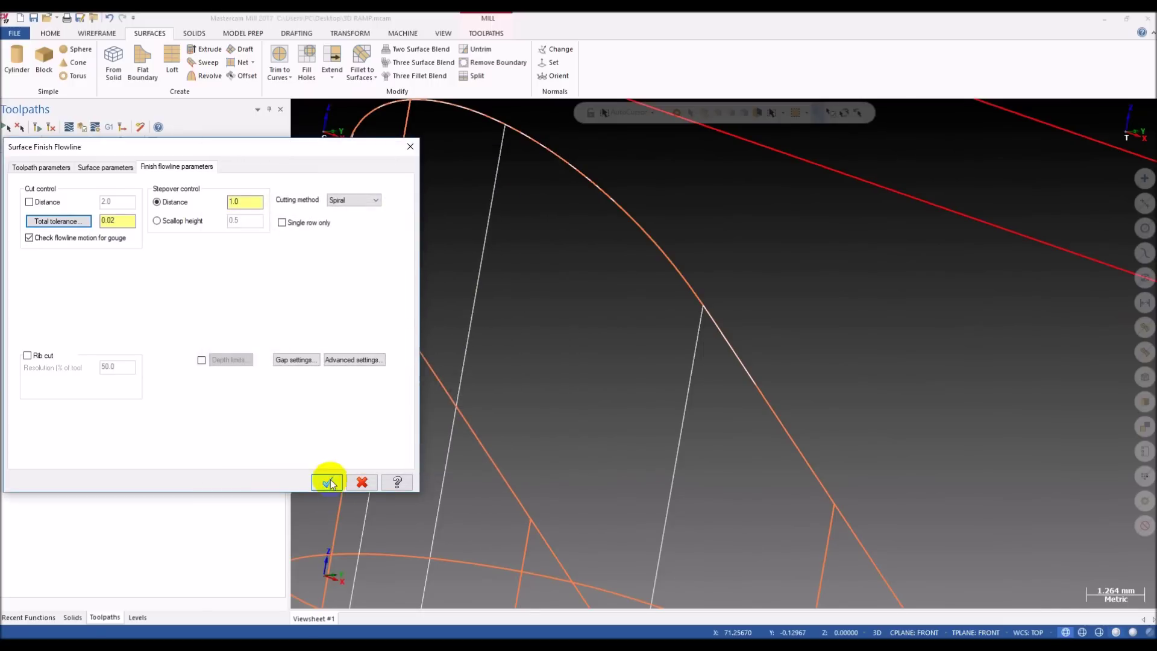
click(329, 482)
click(37, 128)
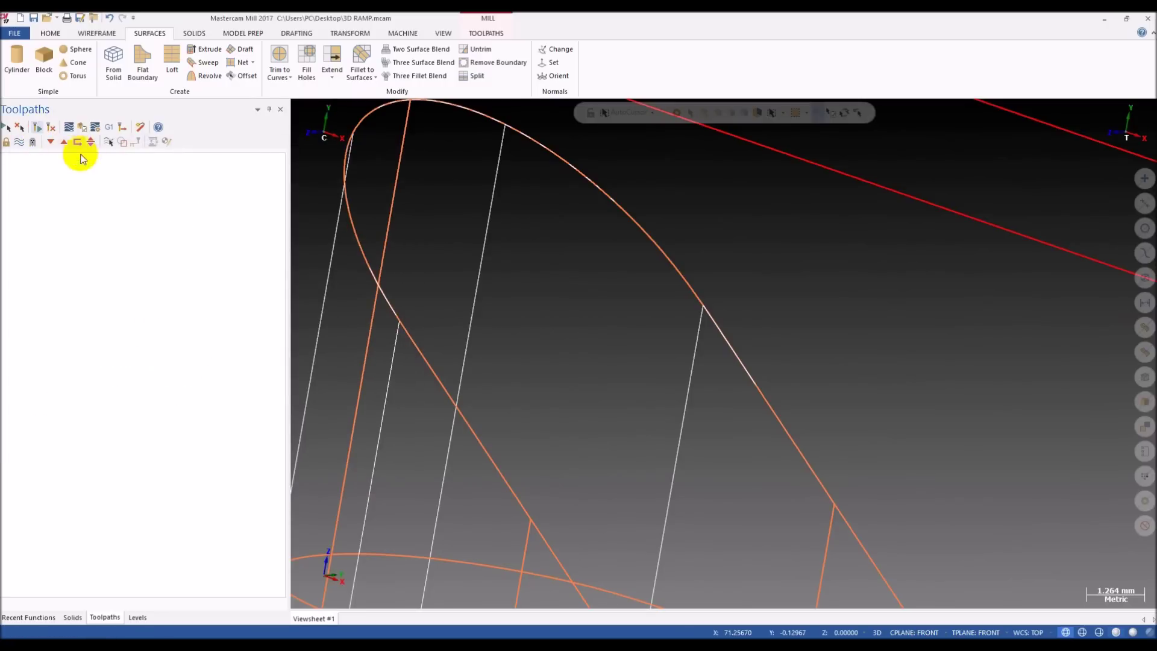
- Backplot the regenerated operation 7 partway and examine the spacing of its spiral passes
key(alt+t)
drag(601, 134, 808, 114)
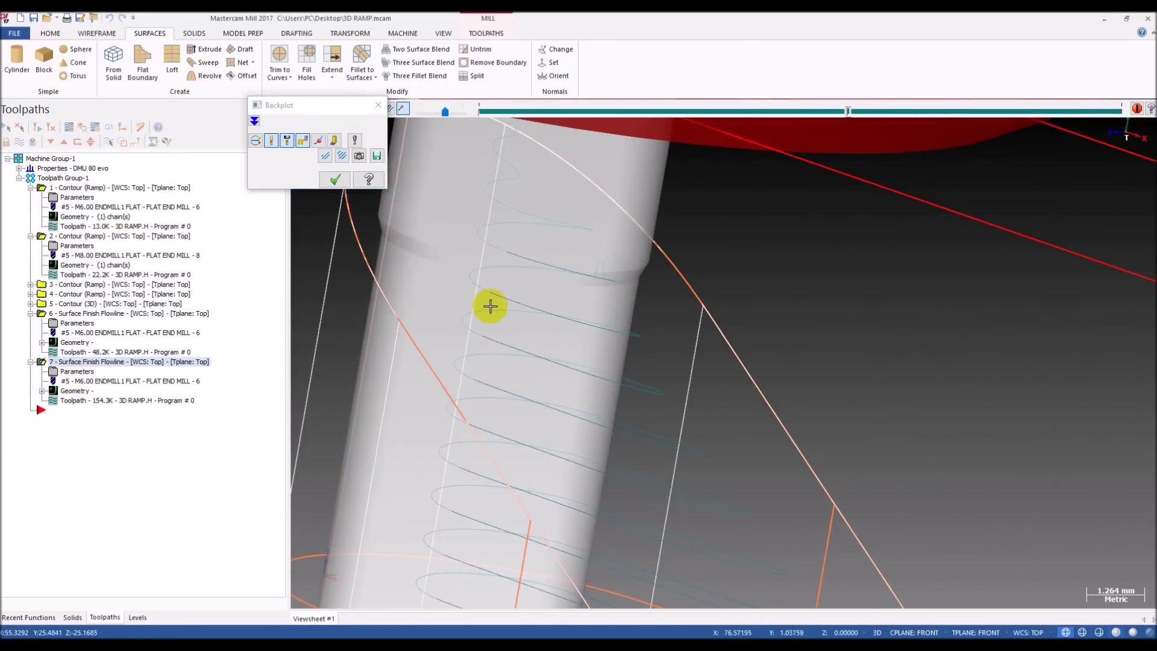
scroll(614, 294, up, 2)
key(Escape)
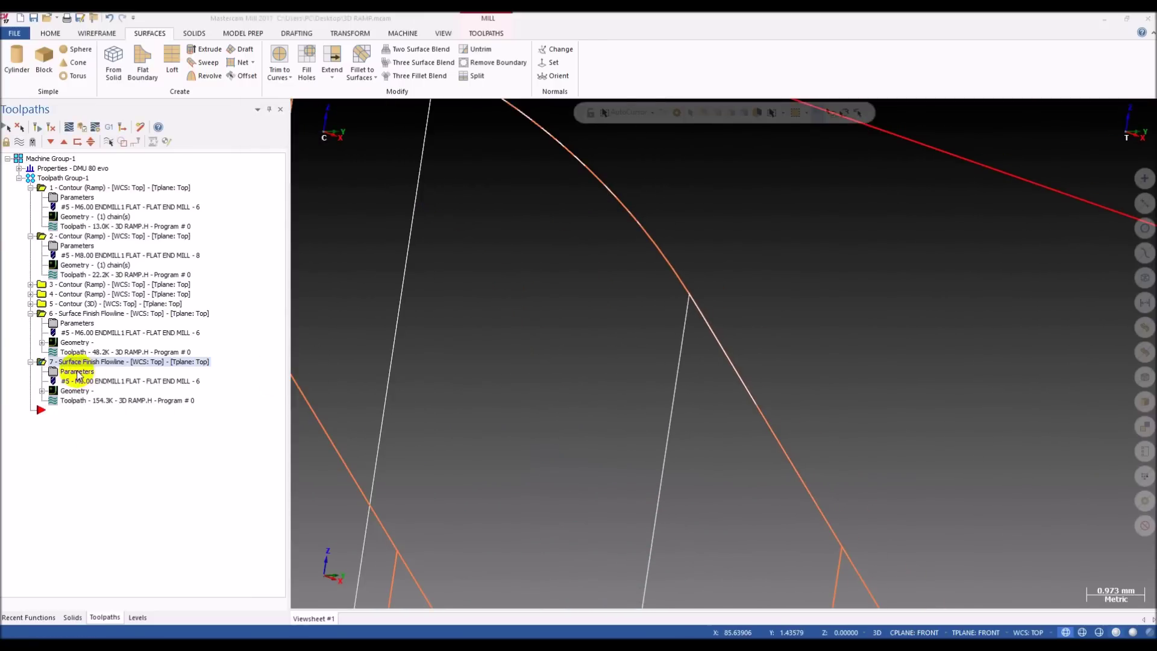
- Set operation 7's total tolerance to 0.04 and regenerate its toolpath
click(77, 373)
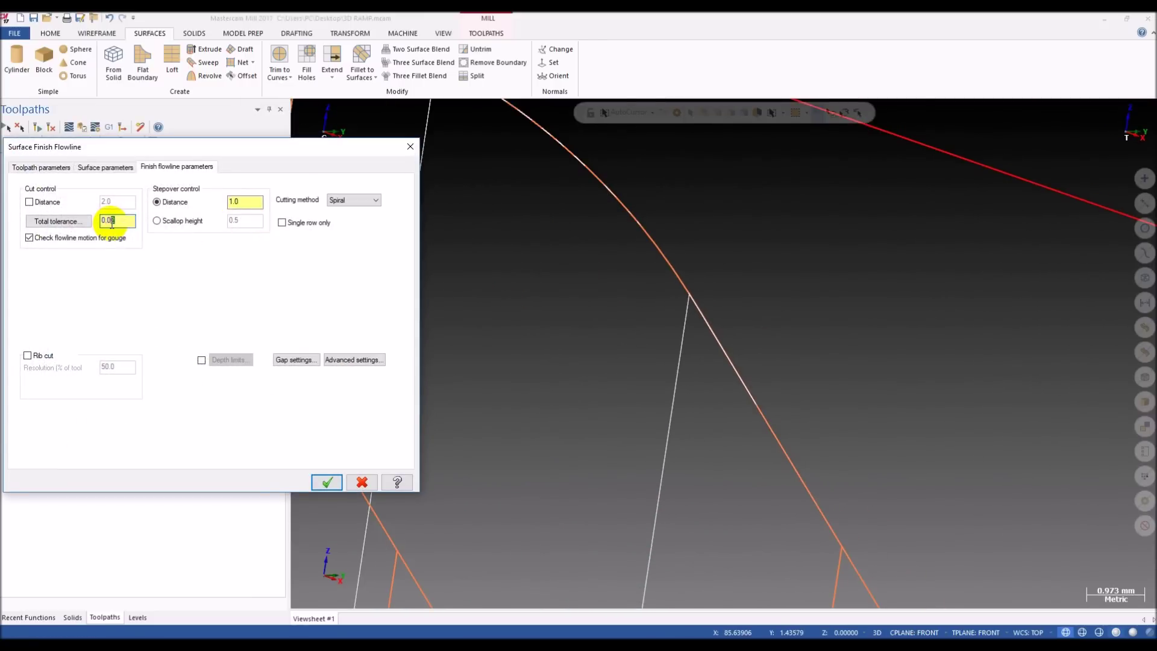
click(324, 482)
click(36, 127)
- Backplot most of operation 7 and examine its passes near the slot's upper end and from the side
click(71, 399)
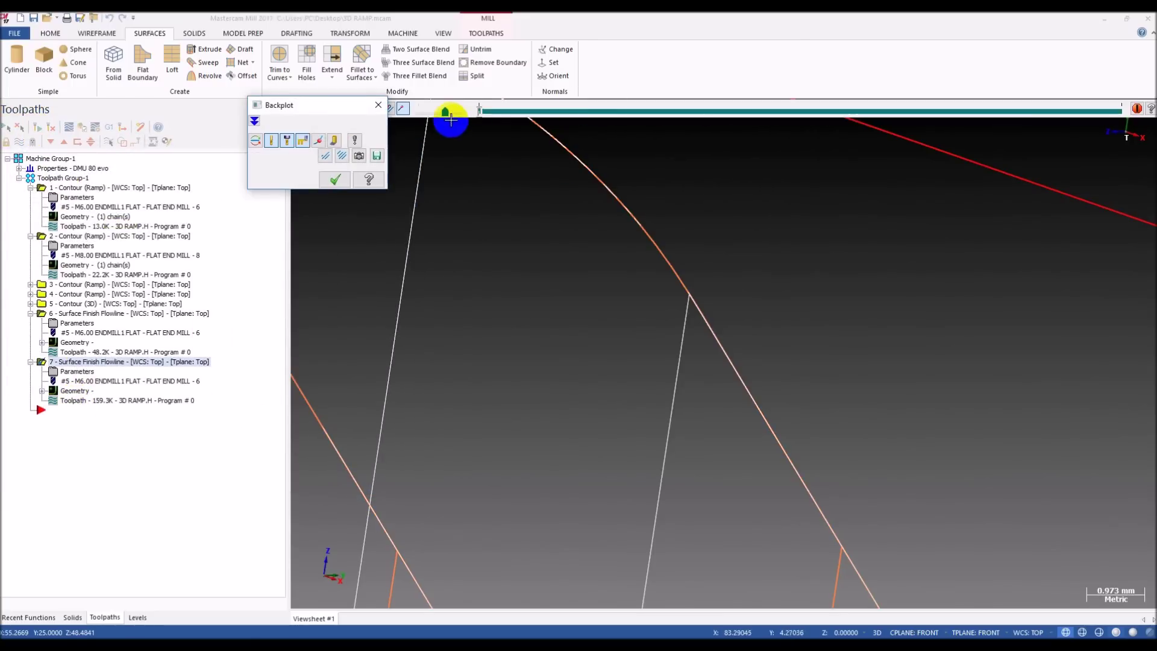
drag(476, 114, 1010, 113)
scroll(713, 235, down, 4)
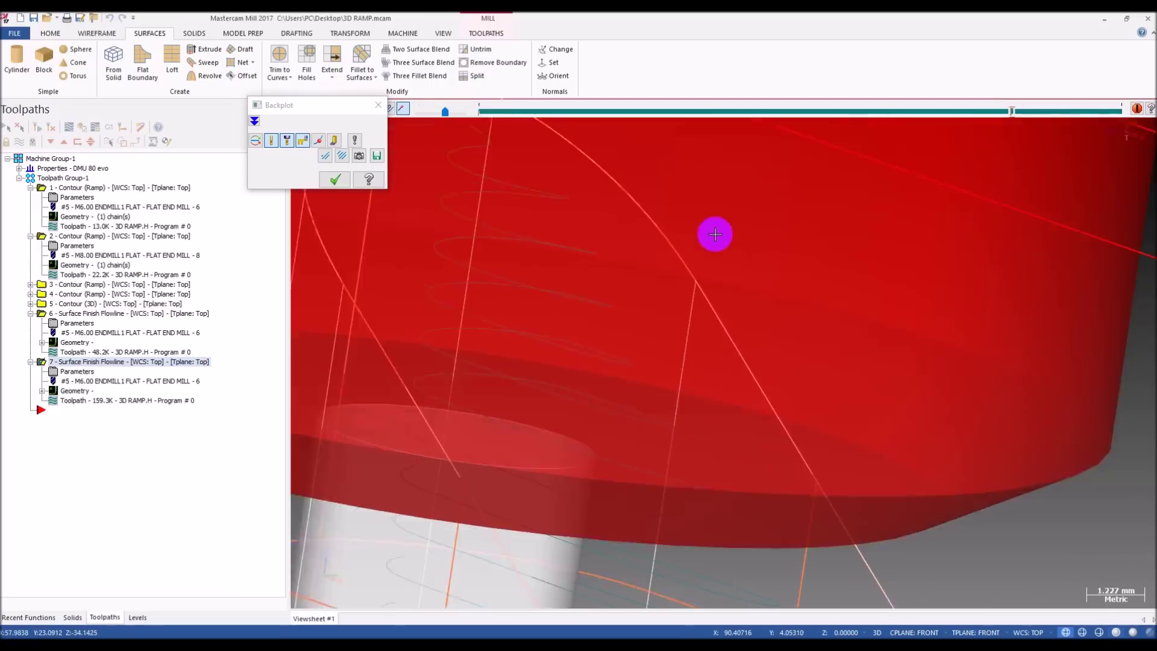
scroll(591, 301, down, 8)
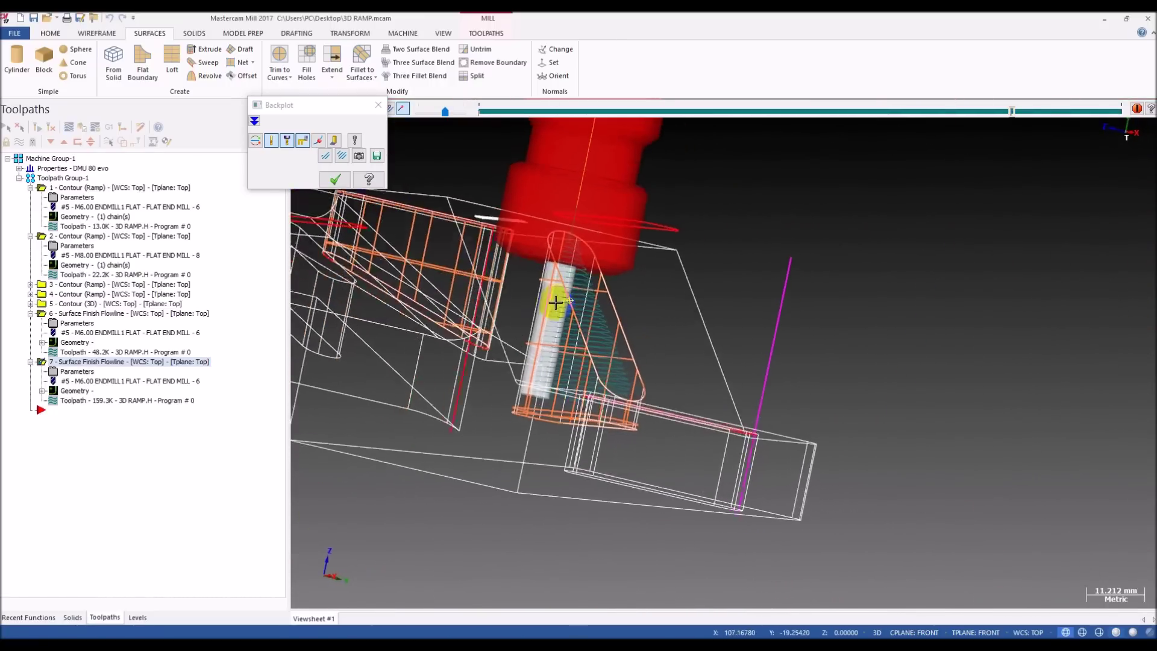
click(98, 350)
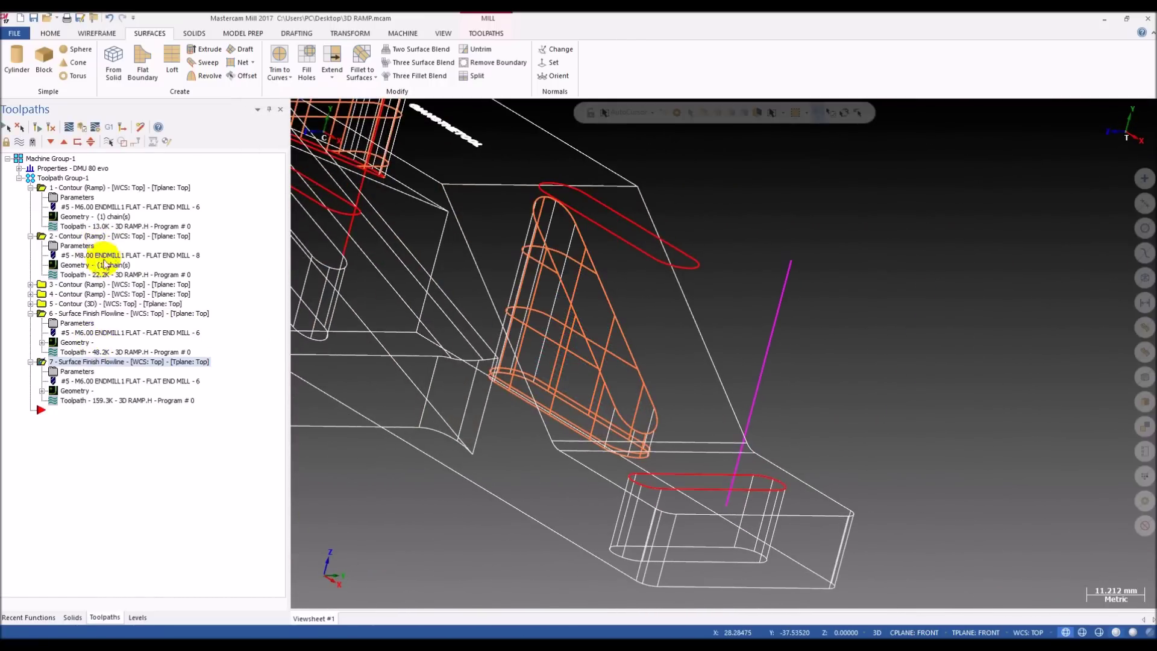
- Assign operation 2's M8.00 ENDMILL1 FLAT tool to operation 7, then regenerate and backplot its complete toolpath
drag(110, 260, 136, 384)
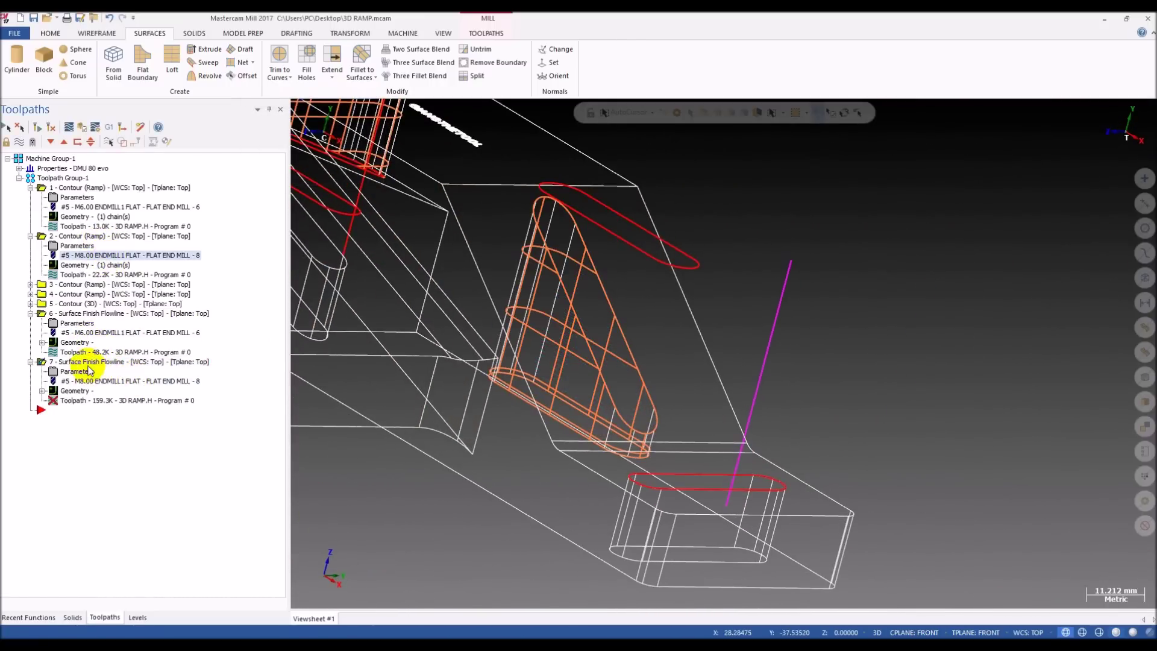
click(41, 131)
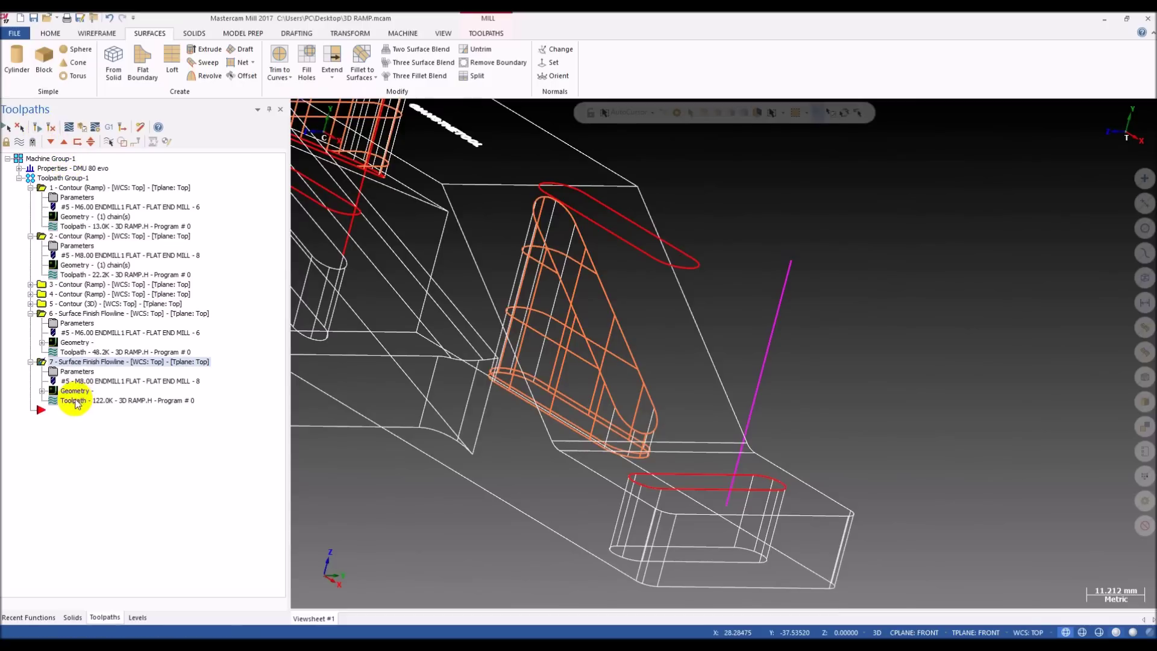
click(61, 400)
mouse_move(479, 112)
mouse_down()
mouse_move(921, 114)
mouse_move(1128, 138)
mouse_up()
scroll(790, 259, up, 5)
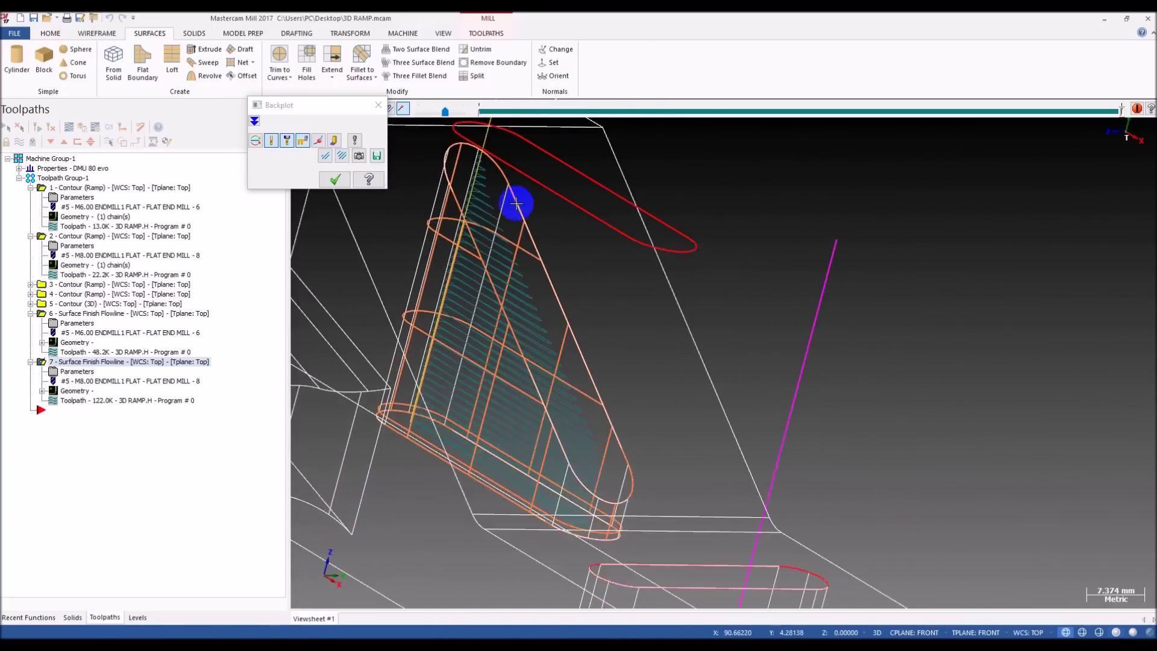
- Reduce the stepover distance in operation 7's flowline parameters and regenerate the toolpath
click(57, 372)
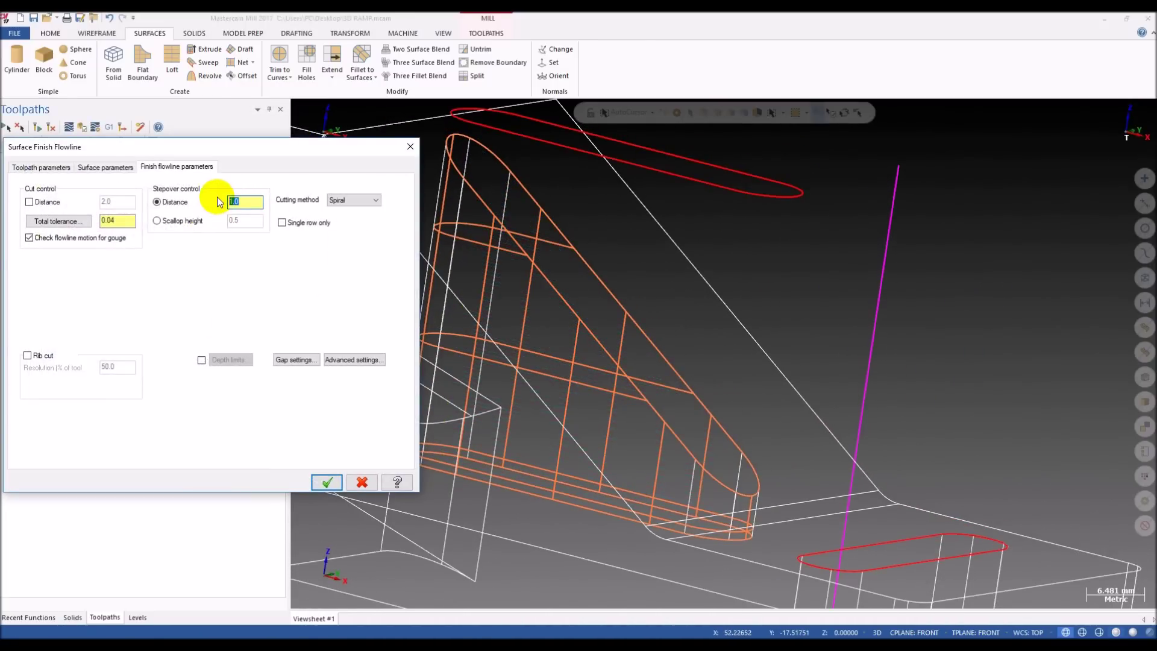
click(328, 483)
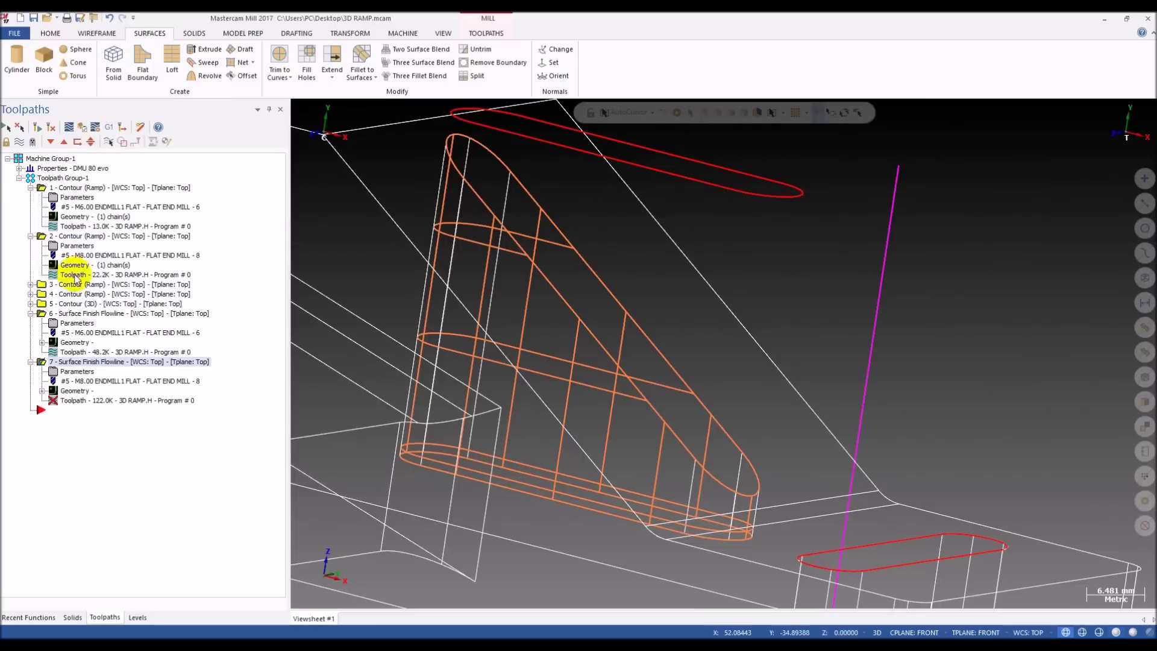
click(50, 127)
- Backplot operation 7 and examine the finer pass spacing of the 8 mm end mill along the sloped slot
click(96, 400)
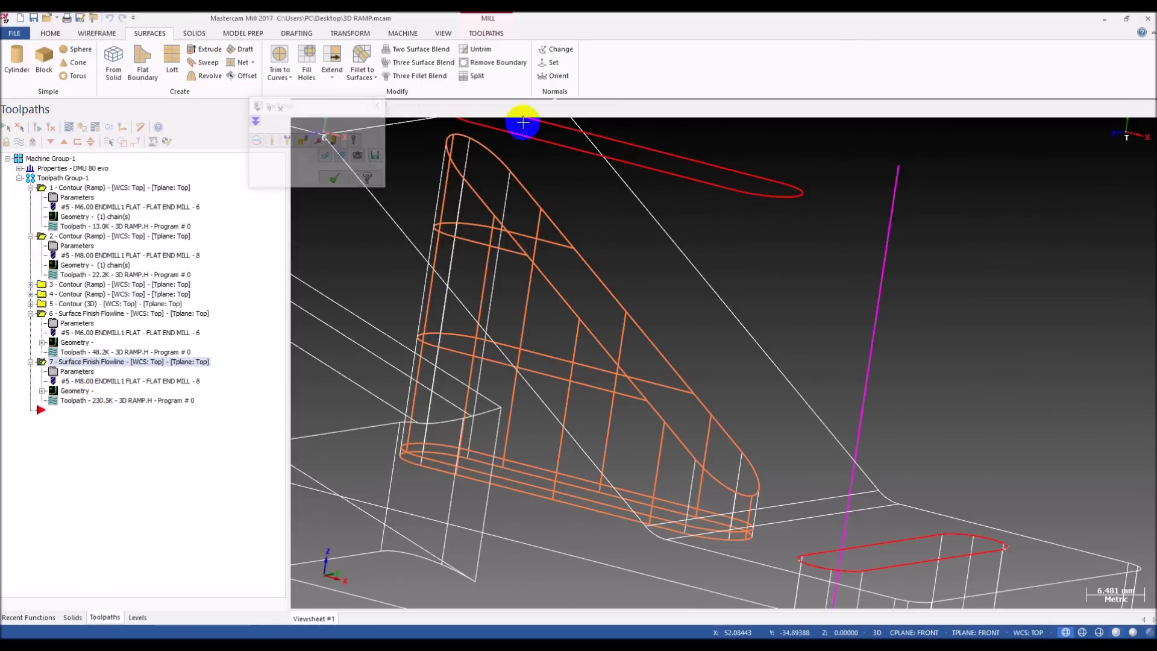
drag(474, 119, 487, 117)
drag(734, 124, 1105, 176)
scroll(482, 218, up, 2)
scroll(548, 220, down, 4)
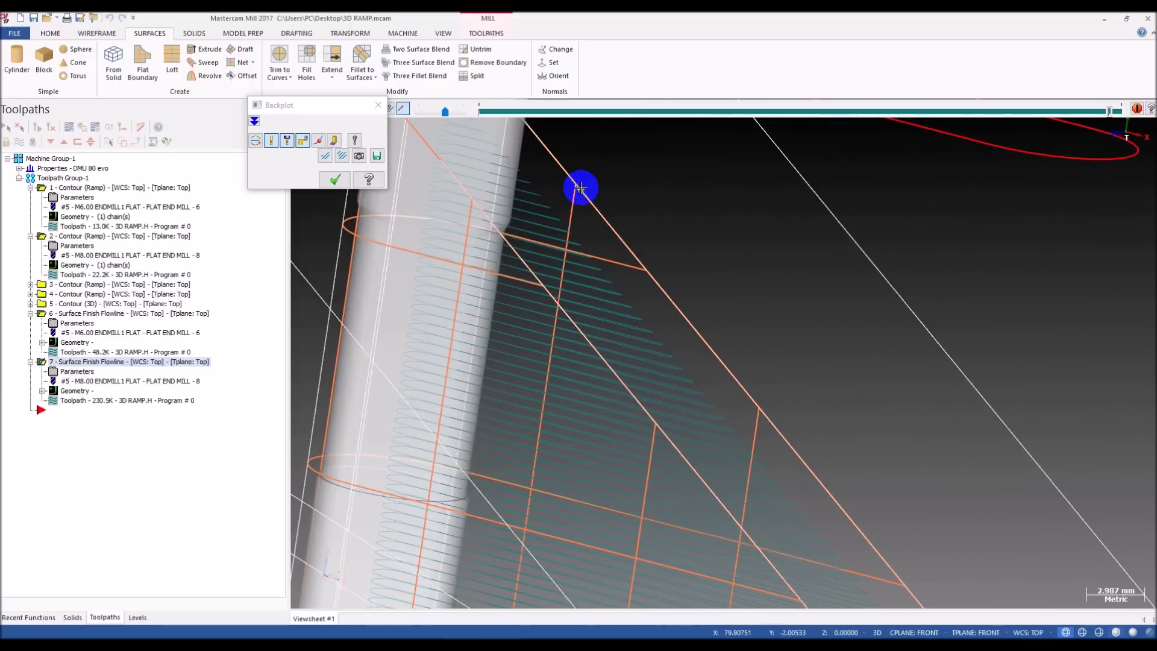
middle_drag(549, 175, 567, 227)
scroll(567, 227, down, 2)
scroll(532, 151, up, 11)
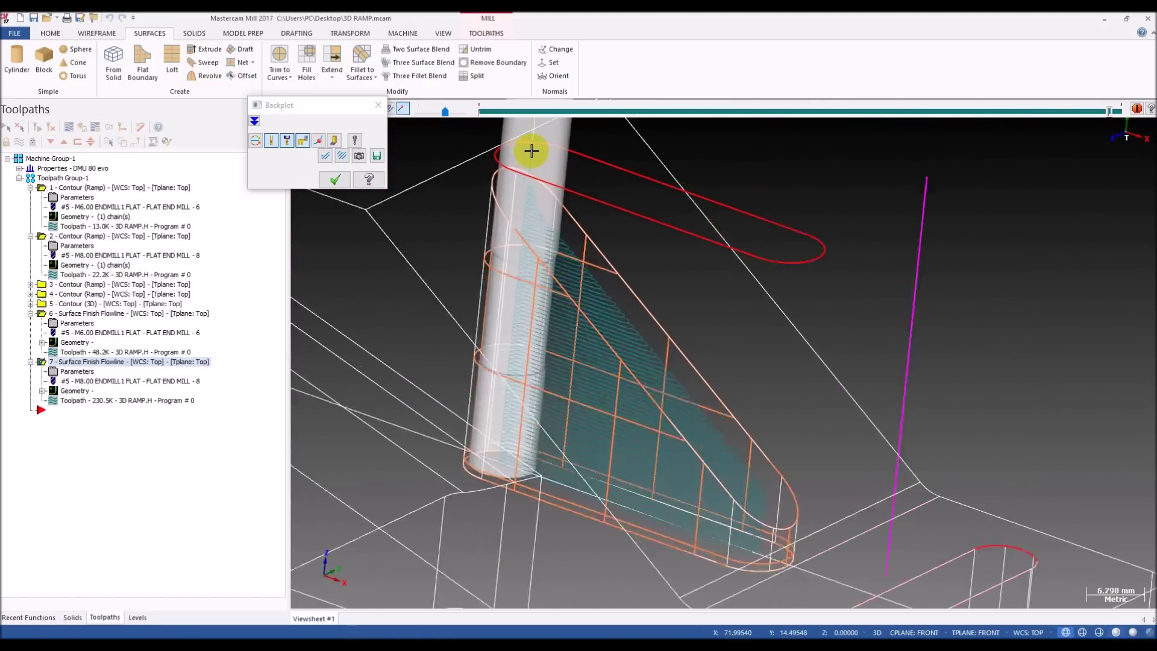
scroll(514, 186, down, 7)
key(Escape)
- Return the part to shaded display in the Top view and collapse operation 6 in the toolpath tree
mouse_move(499, 212)
middle_down()
mouse_move(491, 289)
mouse_move(509, 261)
mouse_move(535, 265)
mouse_move(450, 279)
middle_up()
key(alt+s)
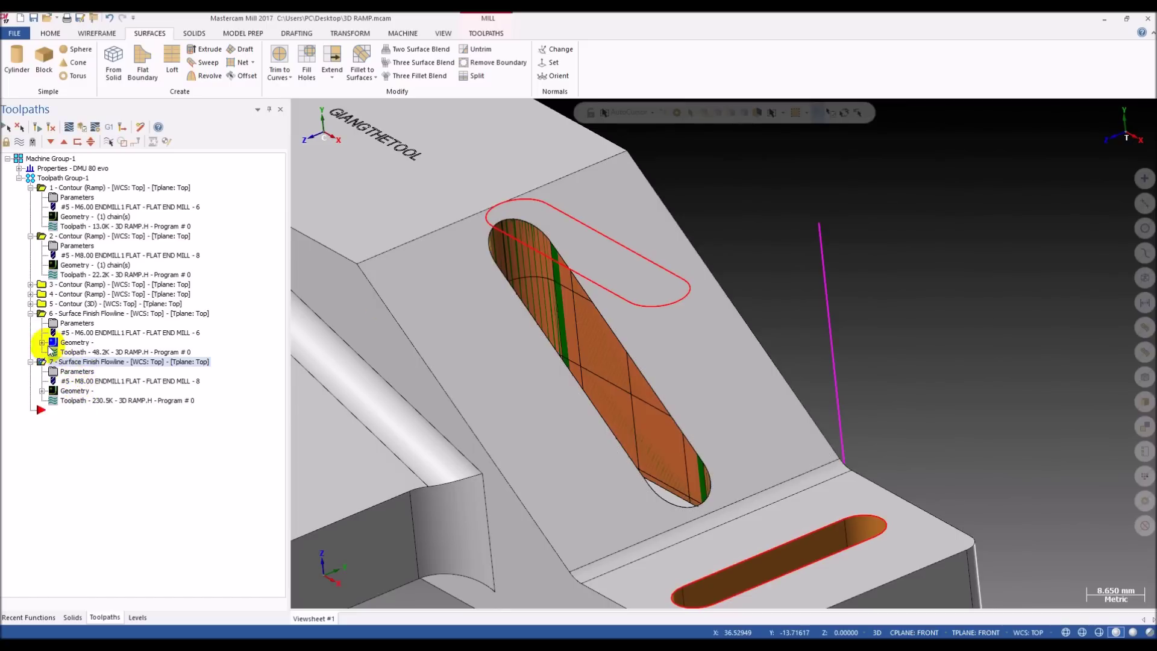
click(30, 313)
key(alt+1)
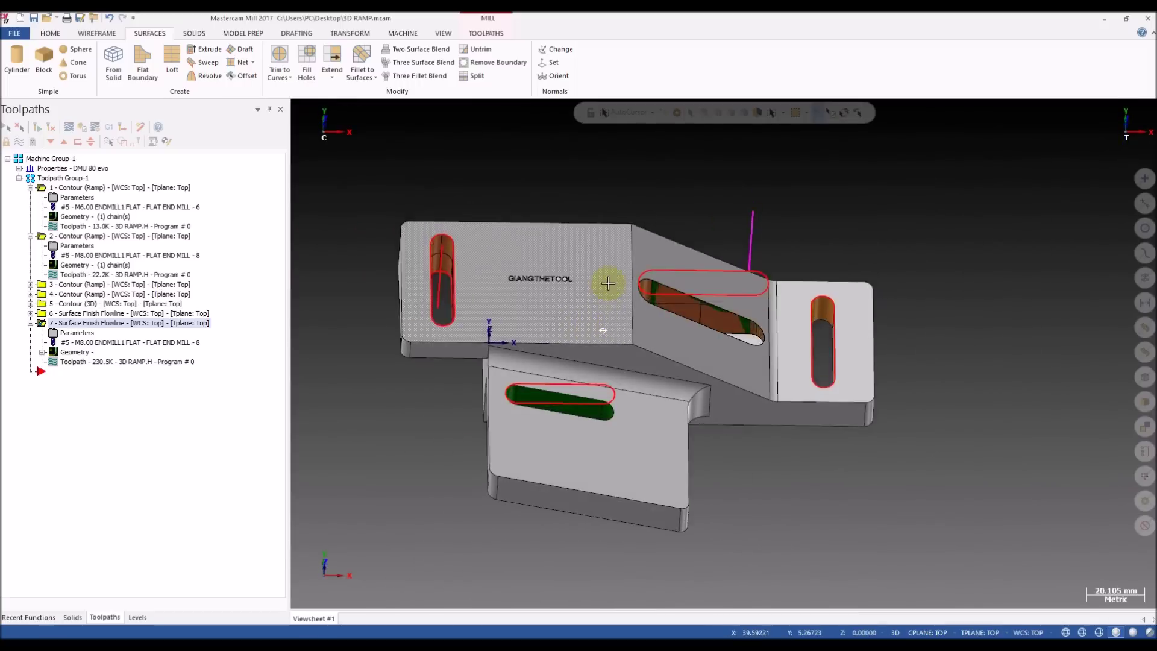
click(106, 304)
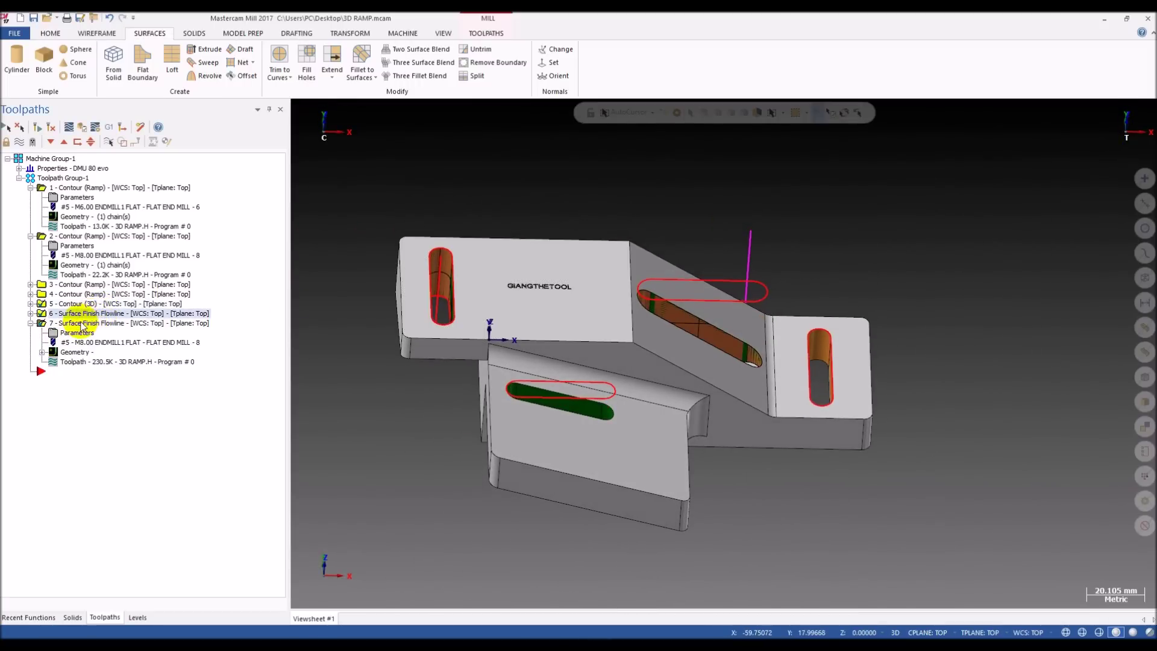
click(92, 323)
- Break the left end arc of the front sloped slot's contour into two pieces at its midpoint
scroll(462, 344, up, 5)
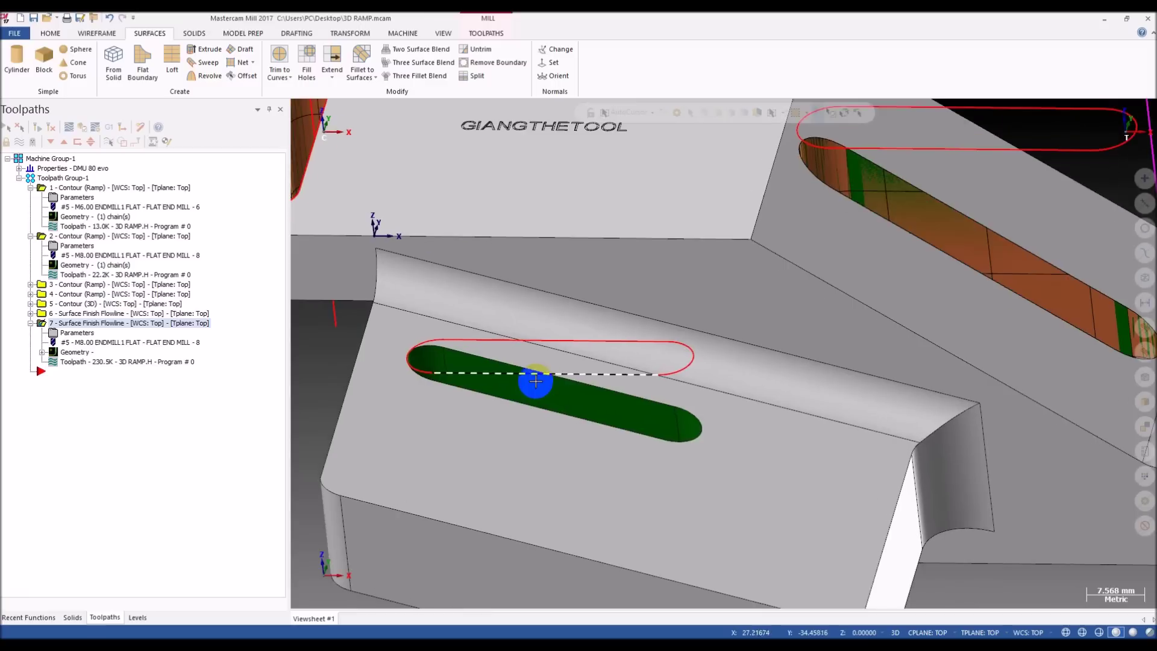
middle_drag(425, 344, 684, 379)
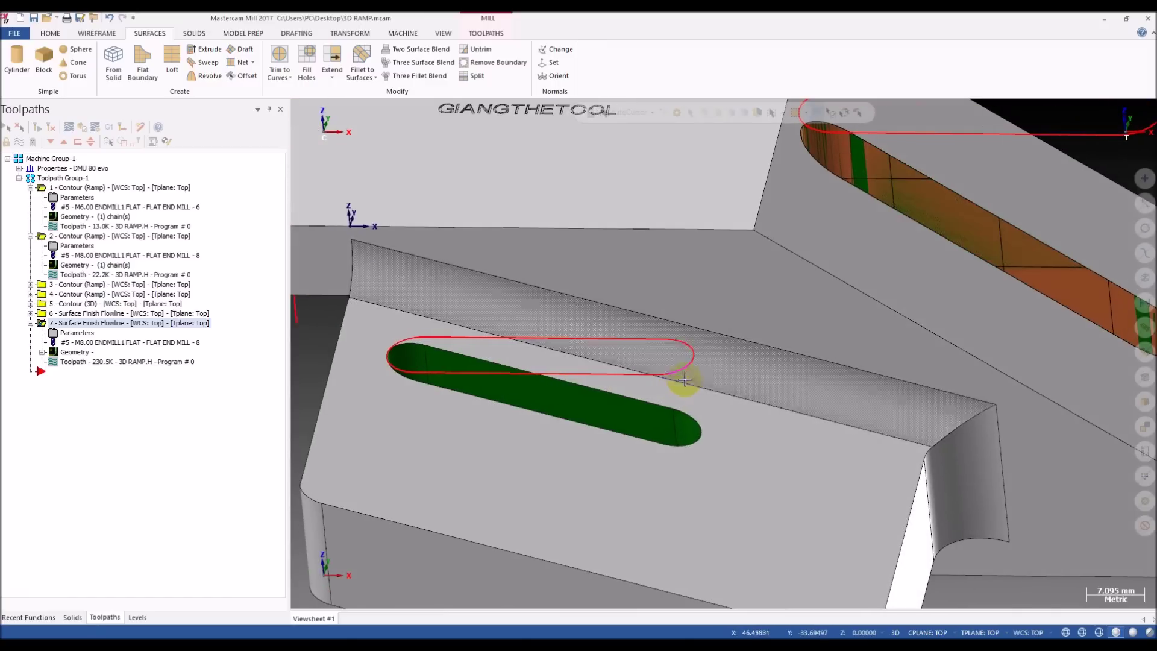
scroll(439, 290, up, 1)
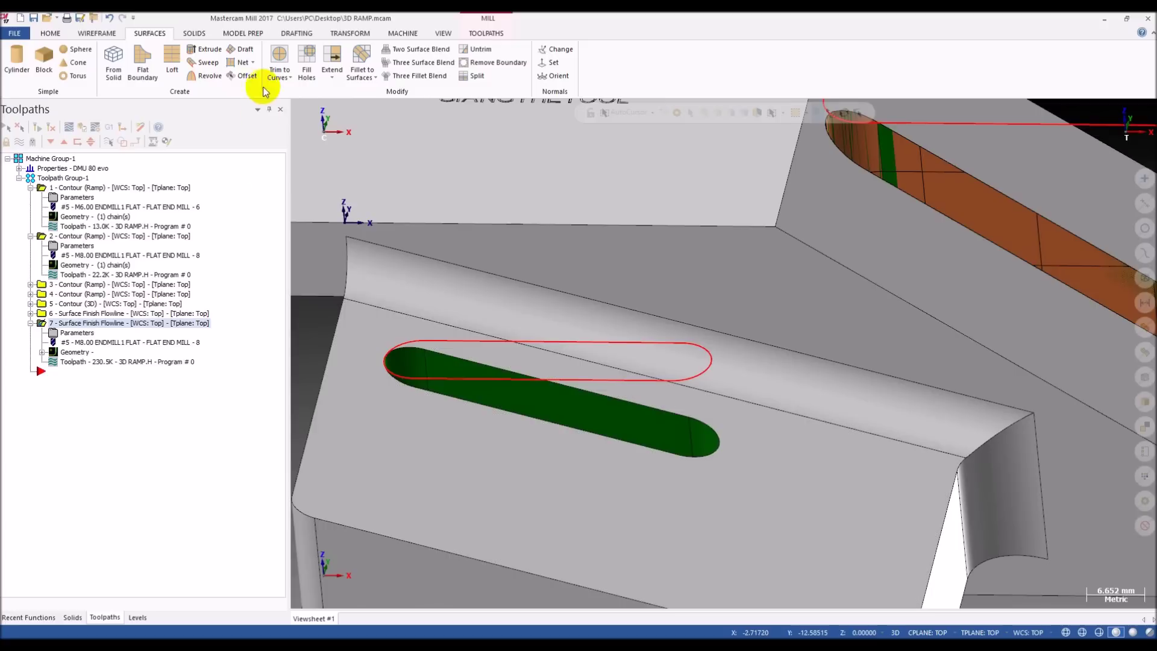
click(97, 34)
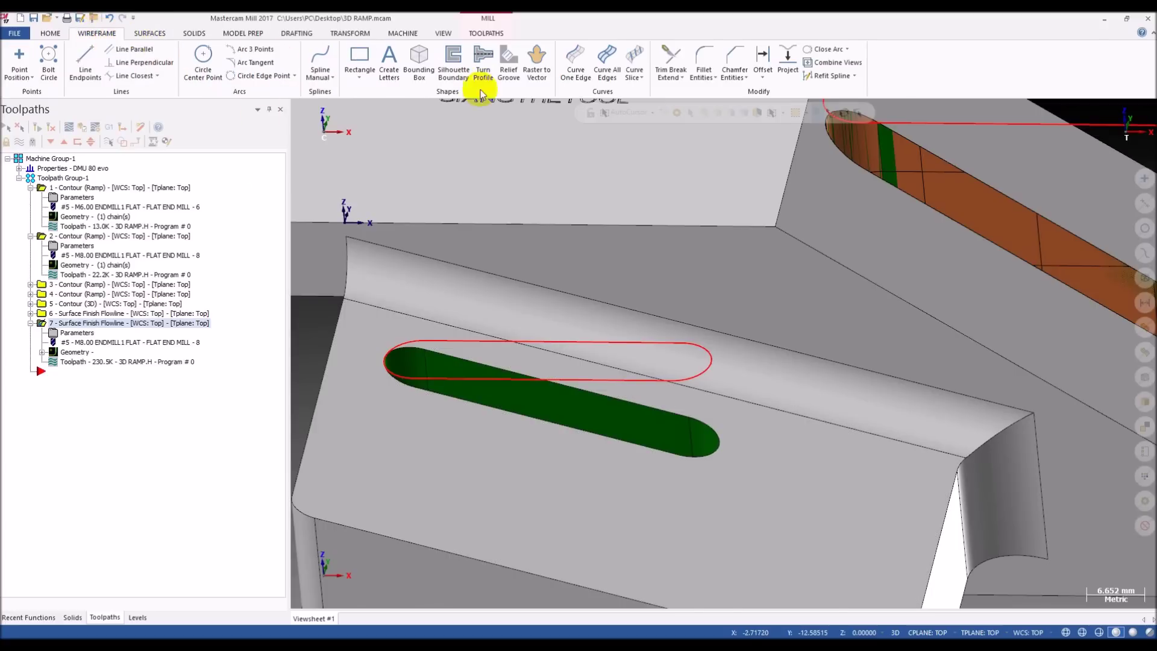
click(675, 84)
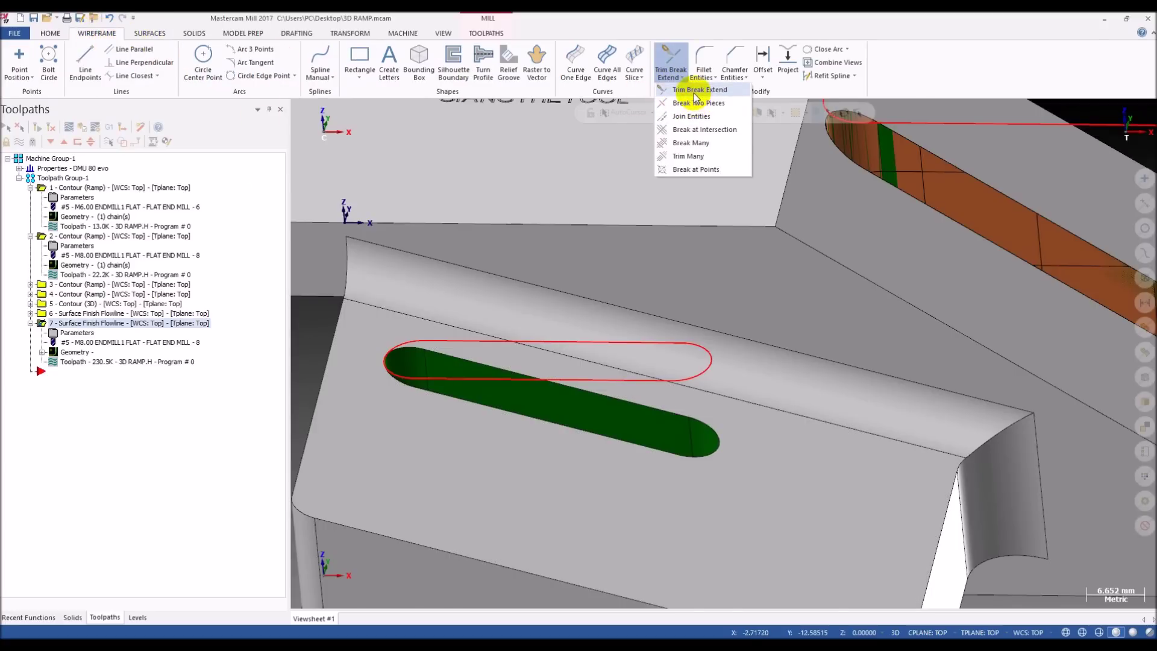
click(696, 105)
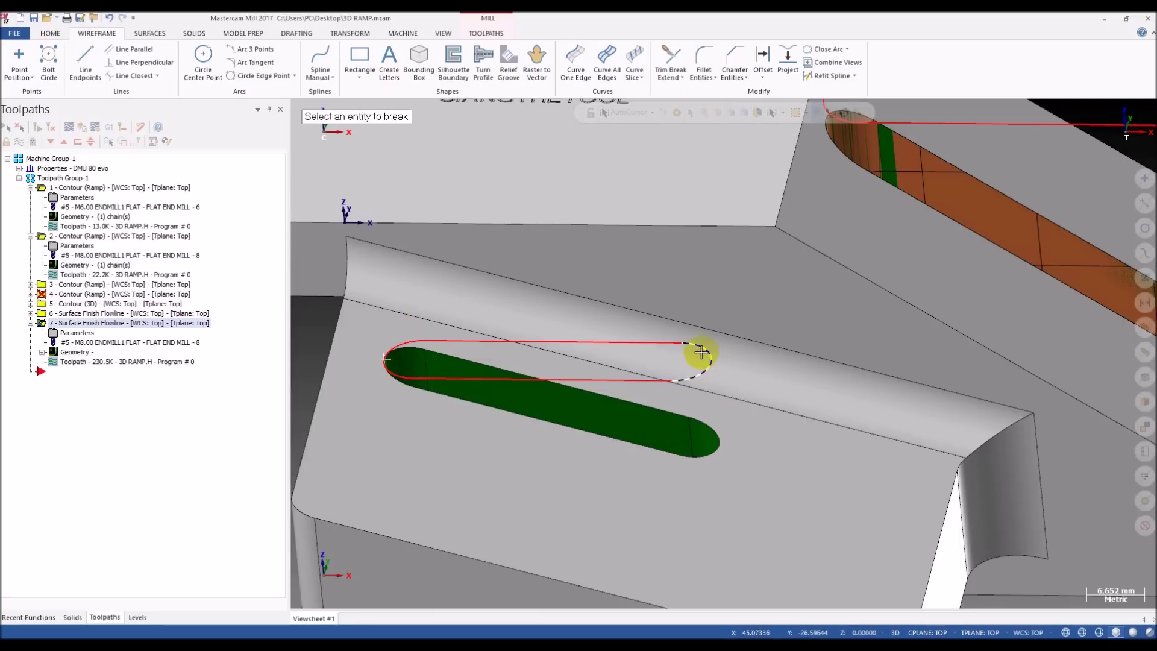
key(Escape)
- Translate the whole front slot contour upward, away from the sloped face
middle_drag(484, 374, 493, 359)
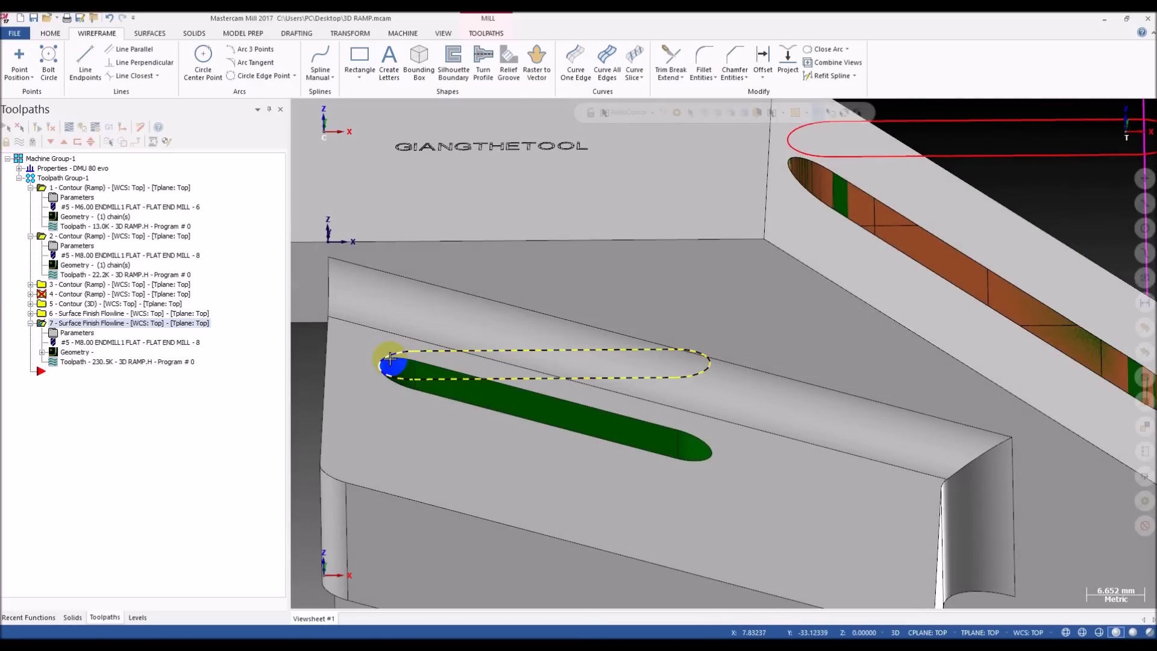
key(d)
click(441, 329)
click(440, 318)
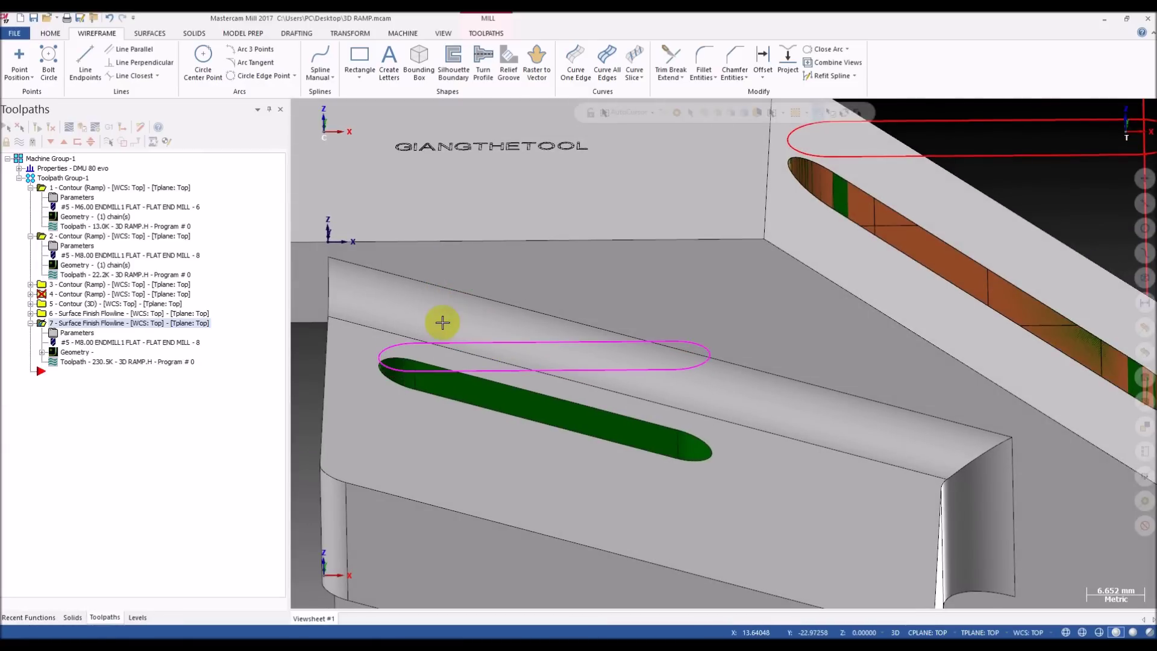
scroll(445, 326, down, 3)
scroll(440, 330, up, 4)
click(449, 335)
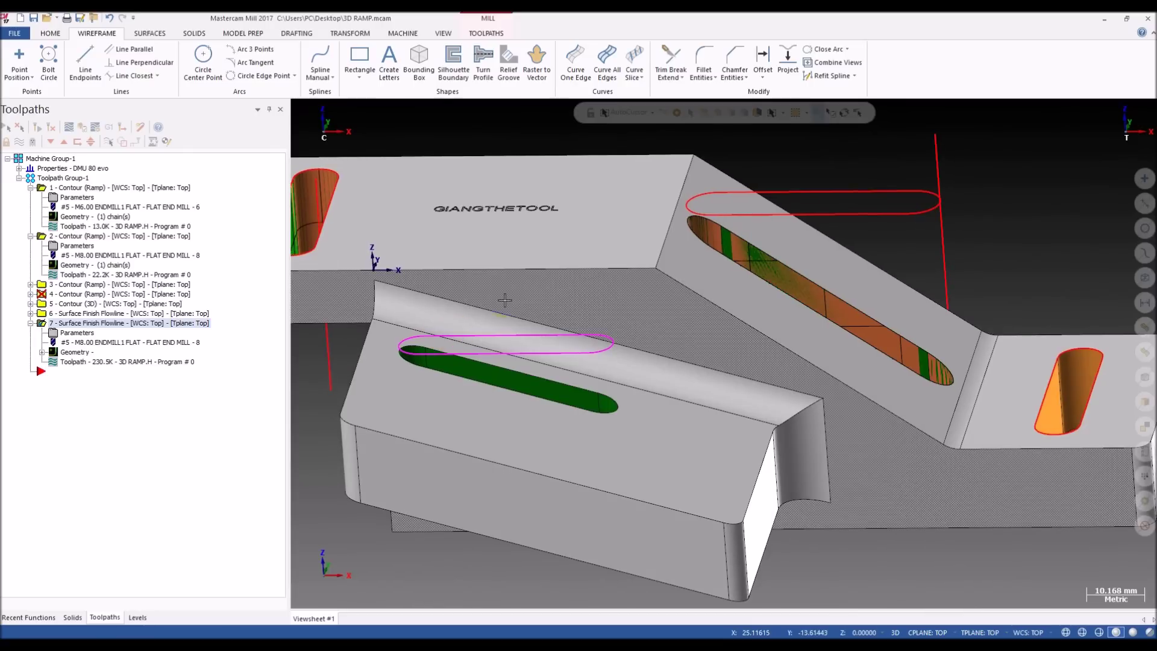
- Draw a vertical line in the Front plane from the midpoint of the raised front slot contour's front edge down past the part's underside
key(l)
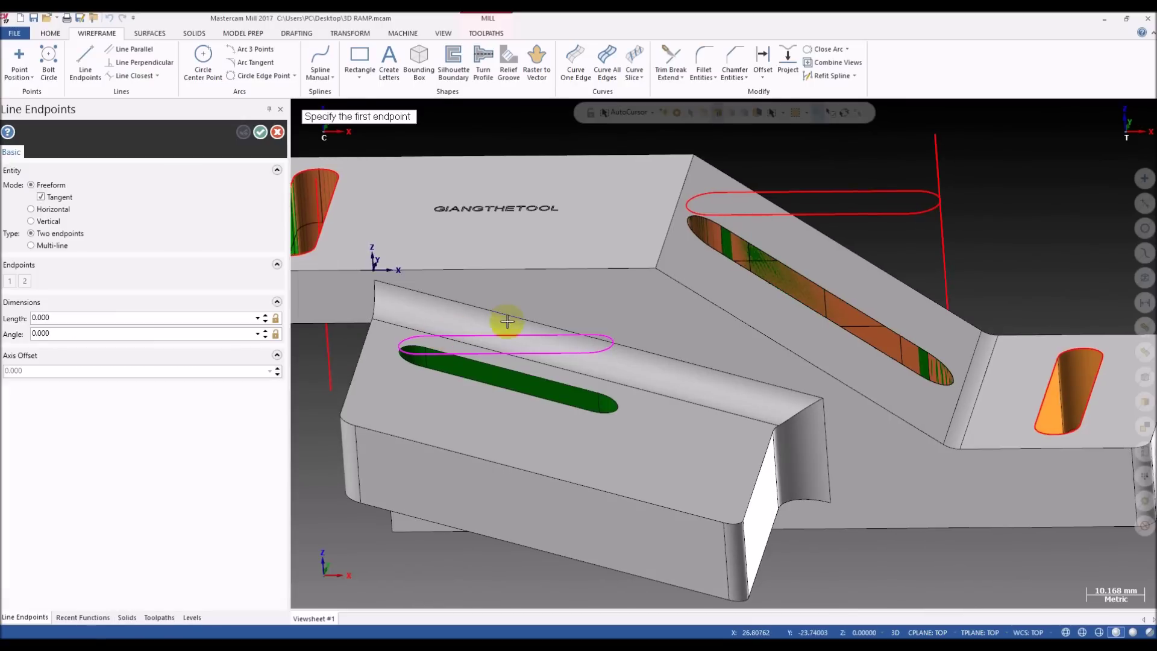
click(504, 354)
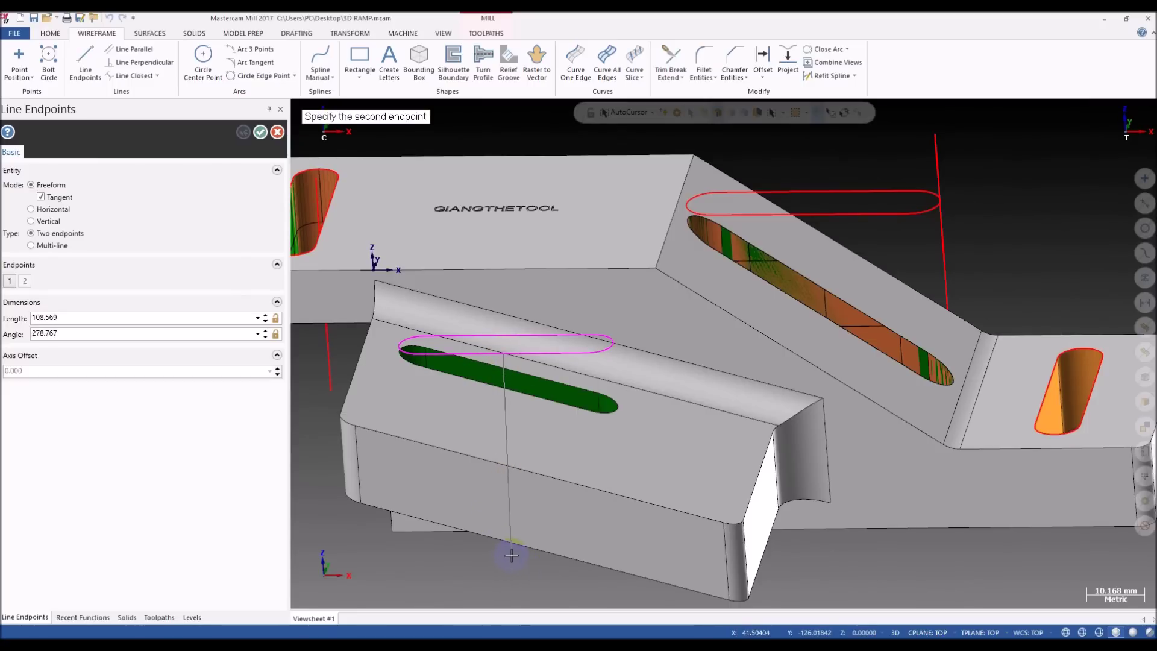
key(alt+2)
click(657, 452)
key(Escape)
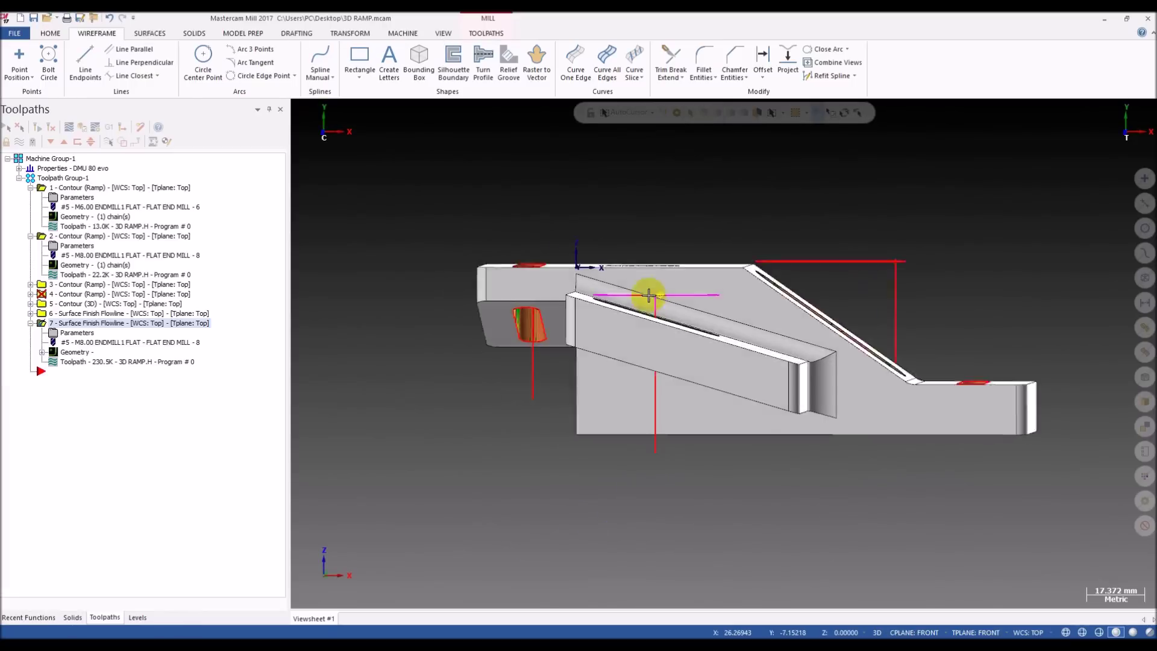
- Start a swept surface and chain the whole raised front slot contour as the across contour, starting at its left end arc
middle_drag(657, 293, 693, 320)
scroll(542, 313, up, 10)
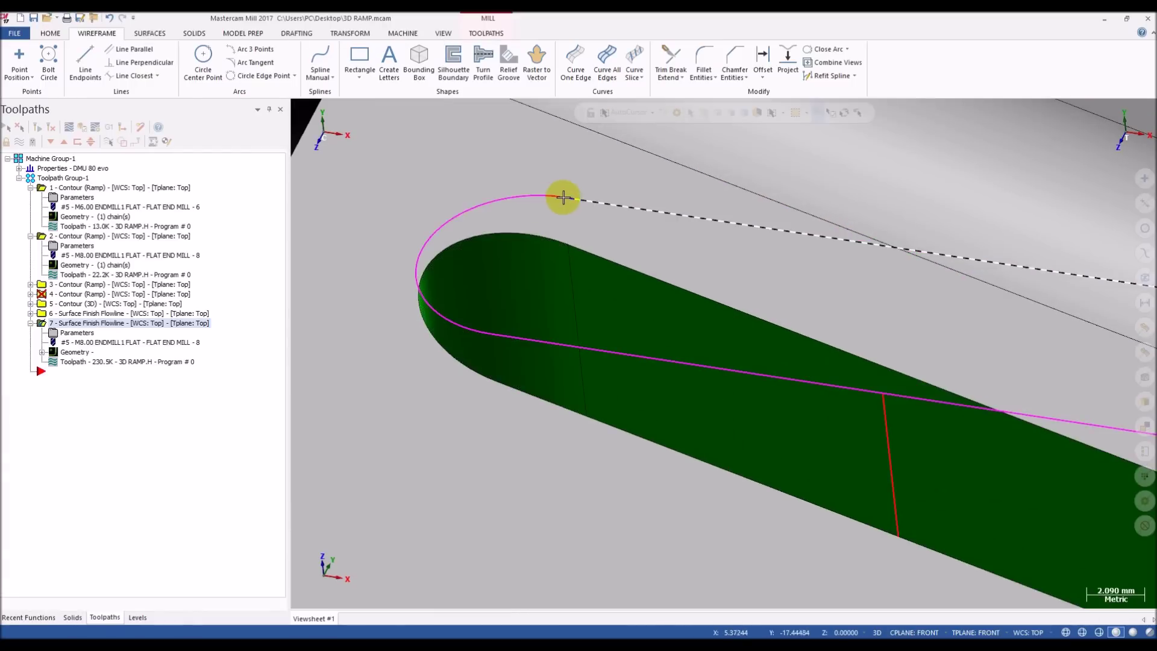
scroll(774, 242, down, 3)
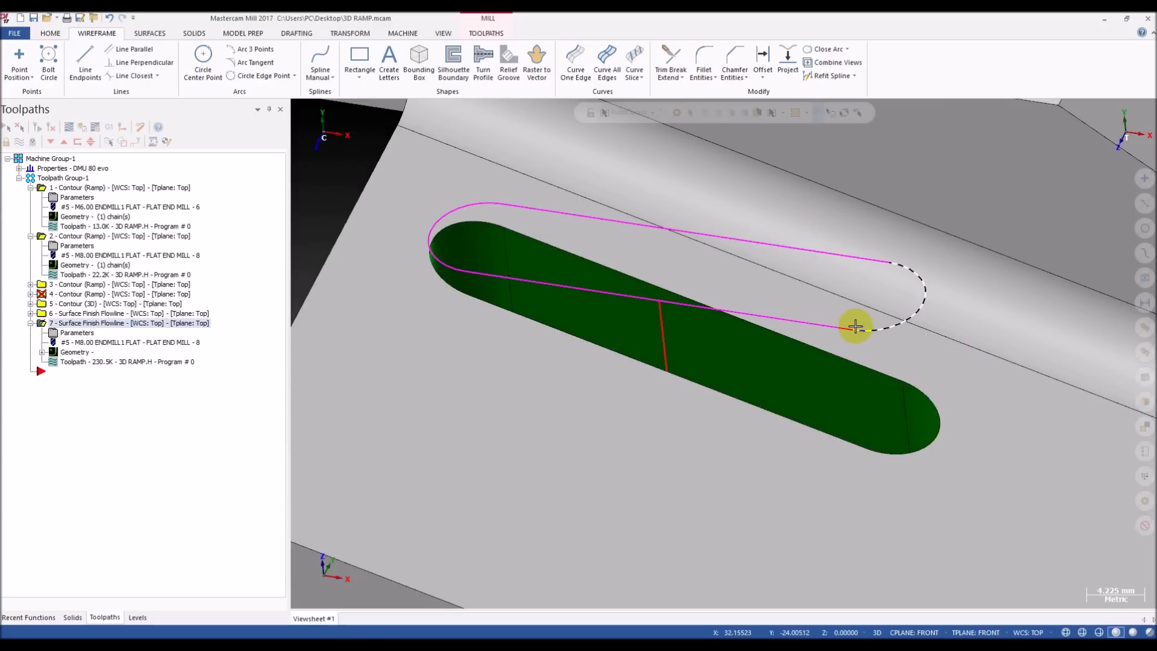
click(604, 297)
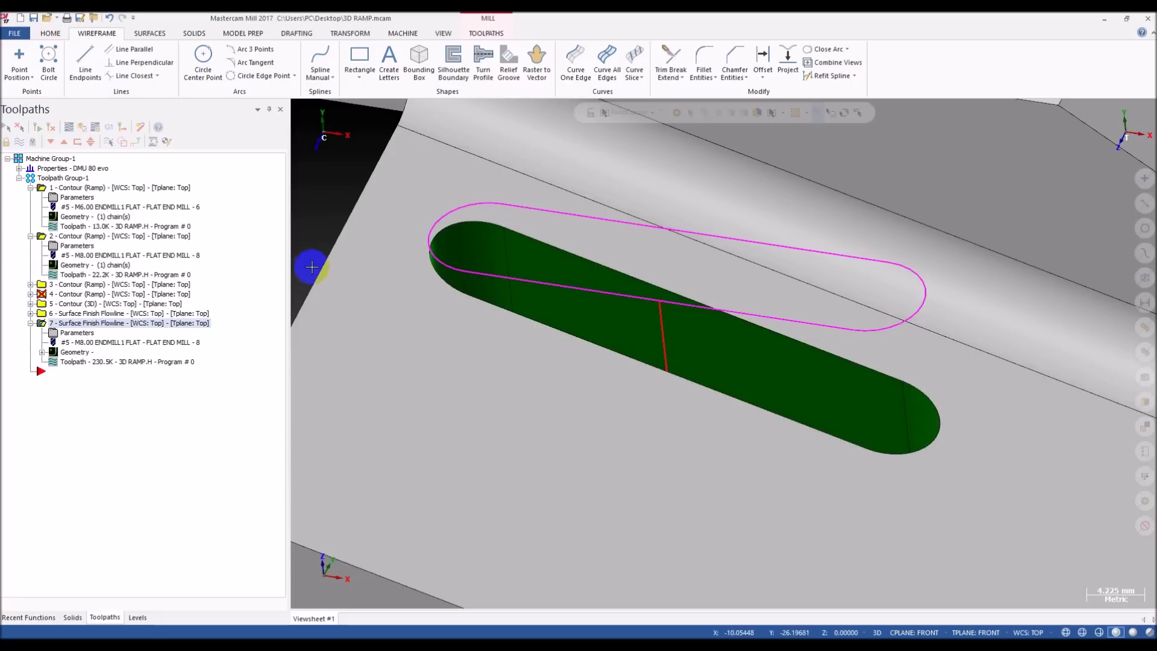
click(150, 33)
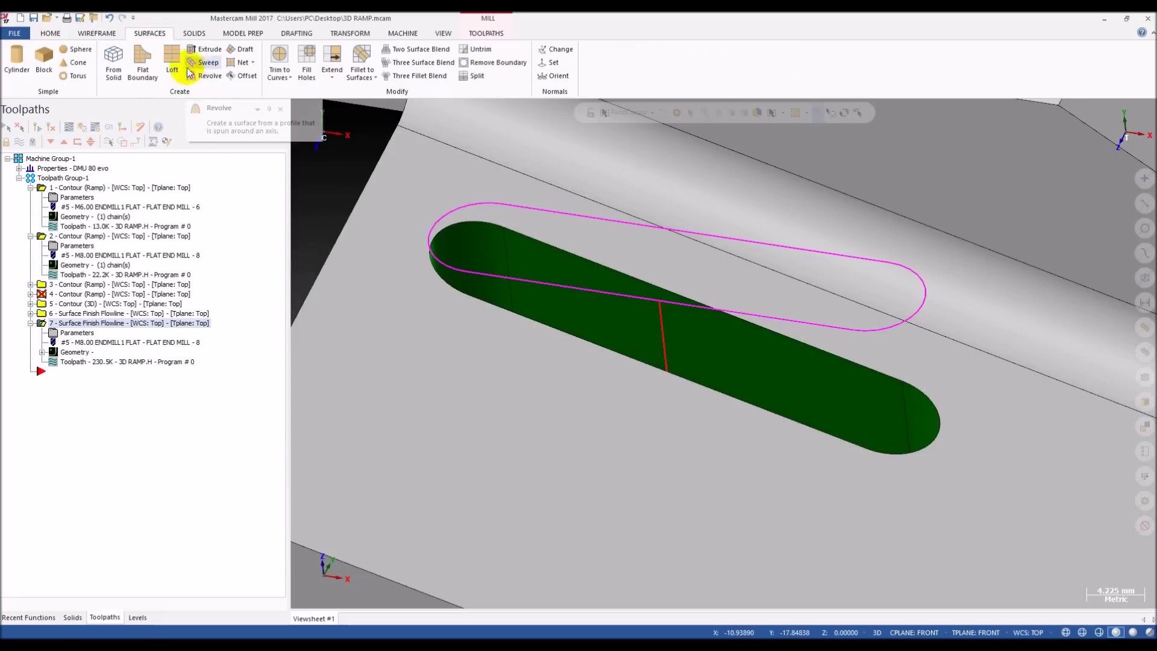
click(204, 62)
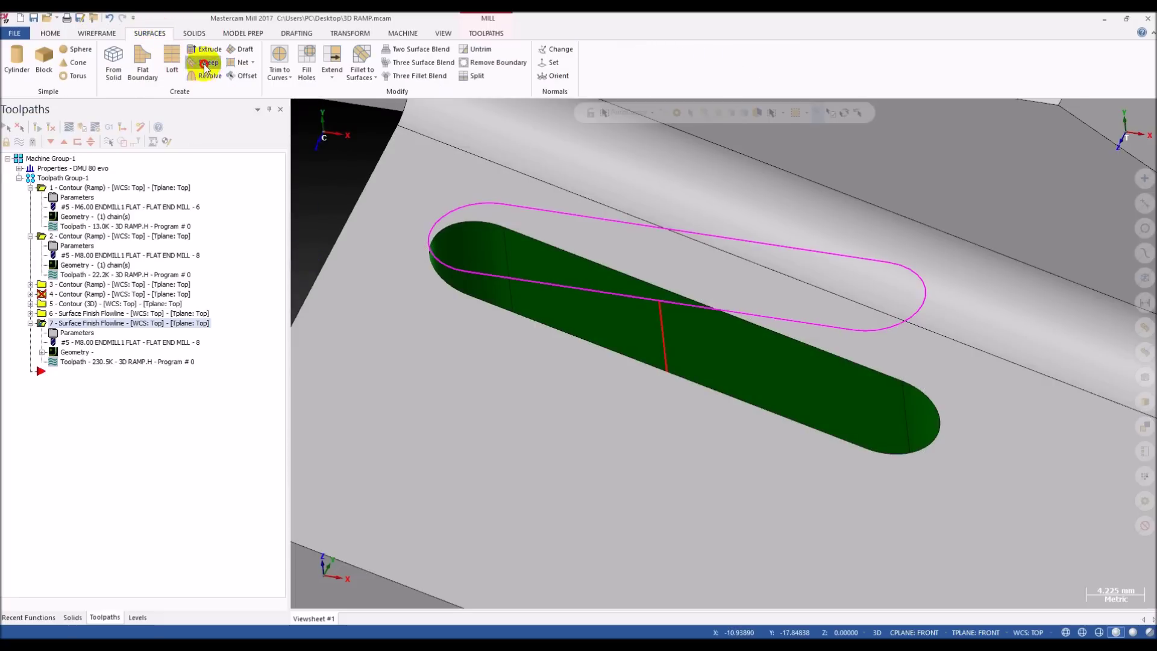
click(428, 236)
scroll(422, 233, up, 5)
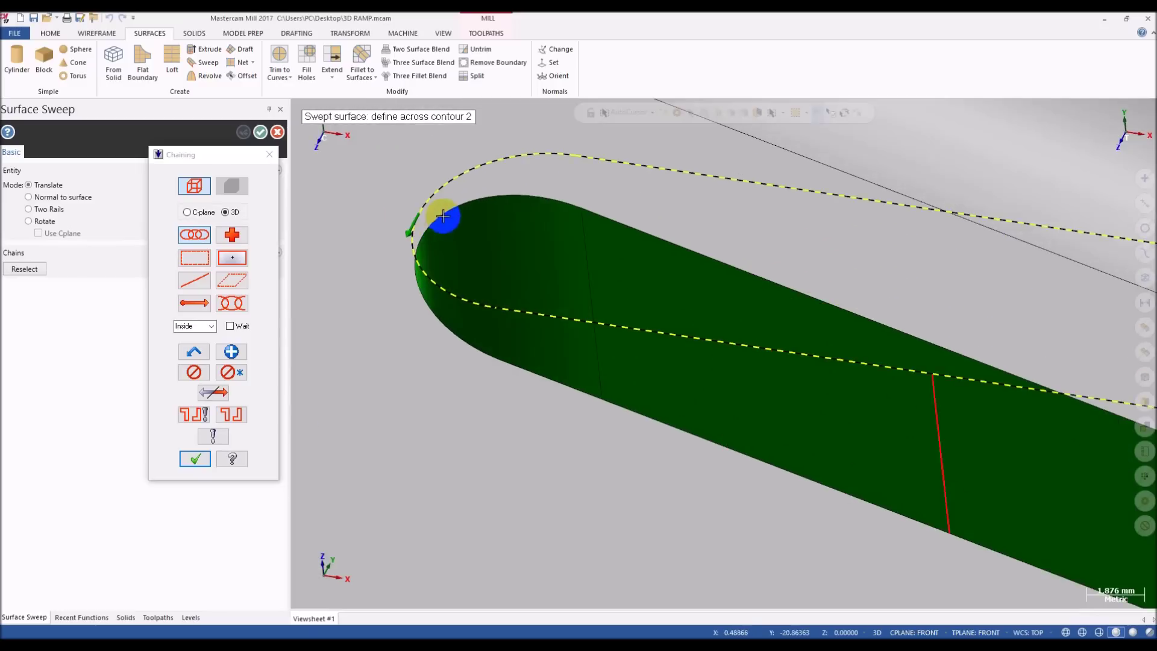
scroll(402, 212, down, 5)
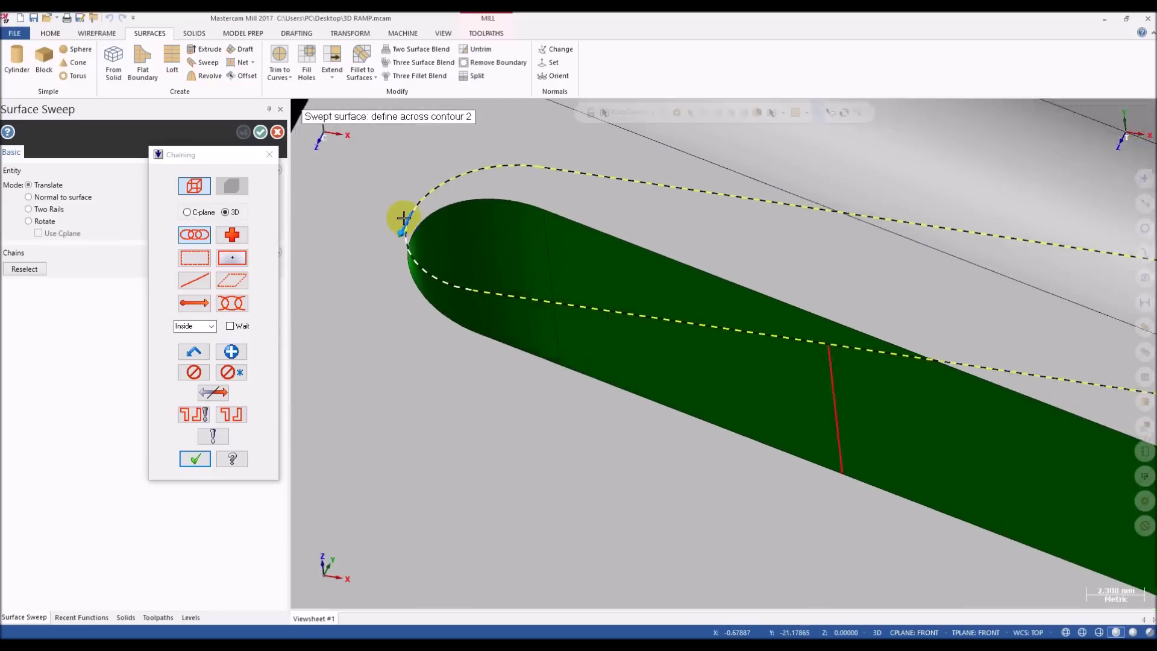
scroll(458, 272, down, 4)
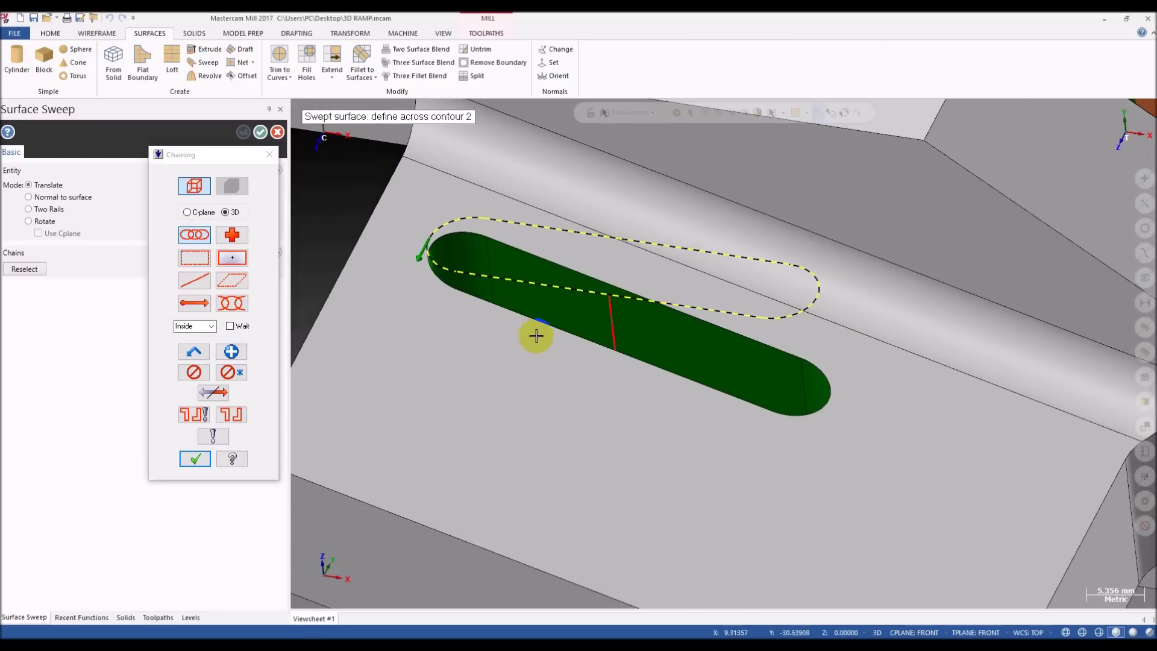
click(195, 459)
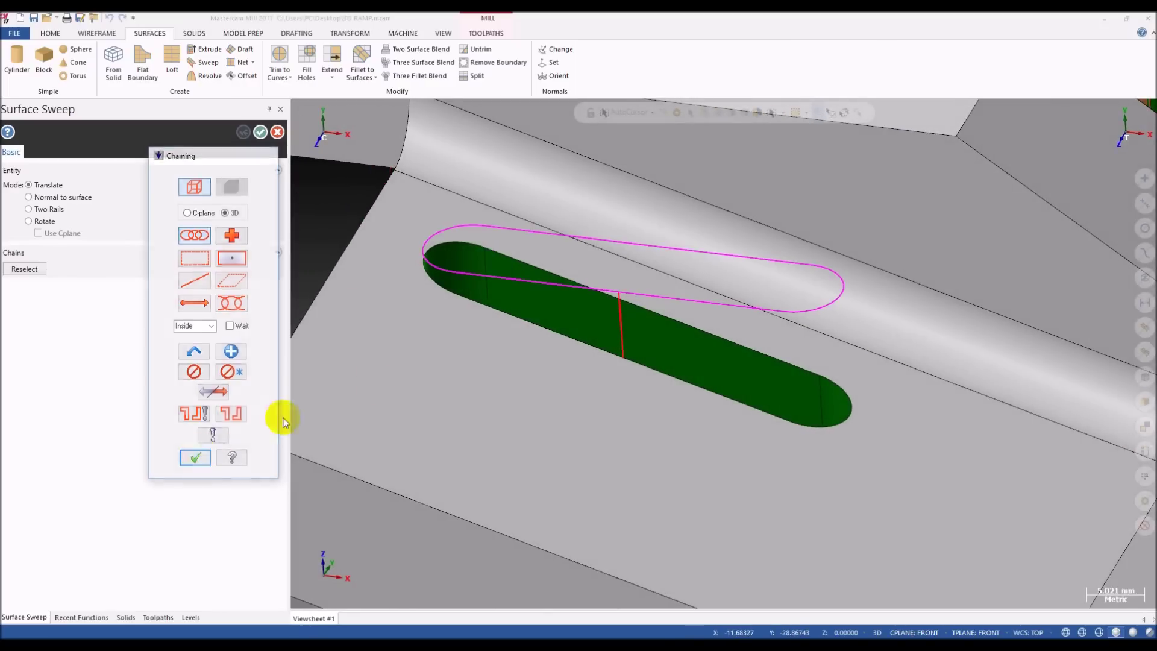
- Use the vertical line as the along contour and create the swept wall surface through the front block
click(616, 312)
scroll(505, 377, down, 5)
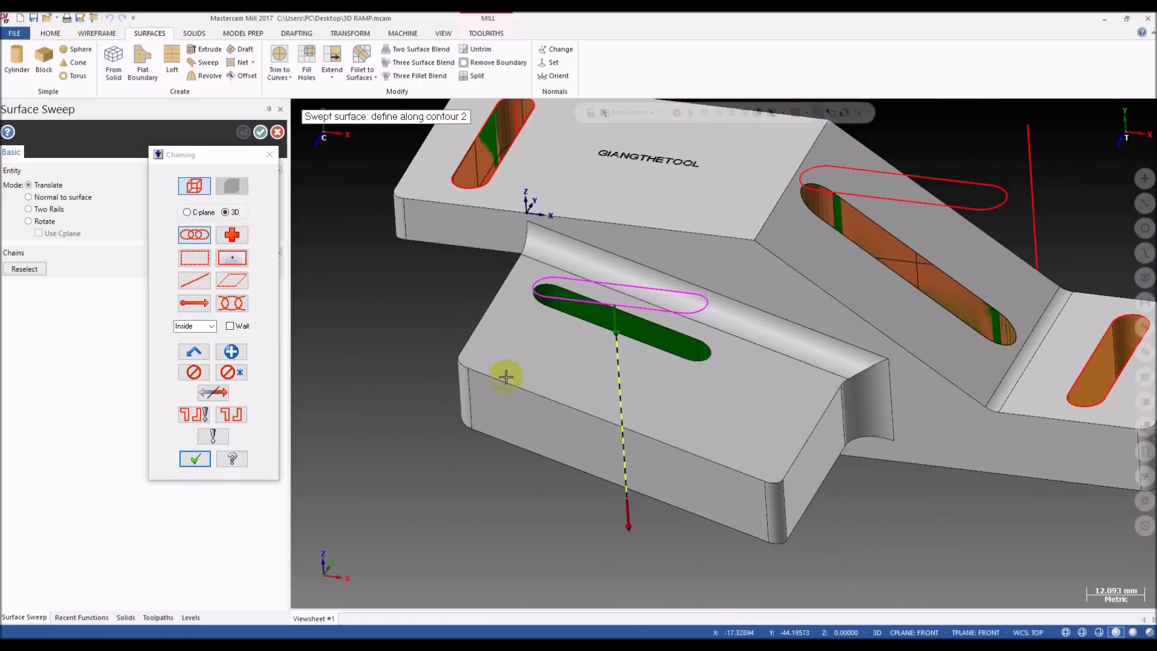
click(204, 460)
middle_drag(495, 357, 360, 165)
click(260, 133)
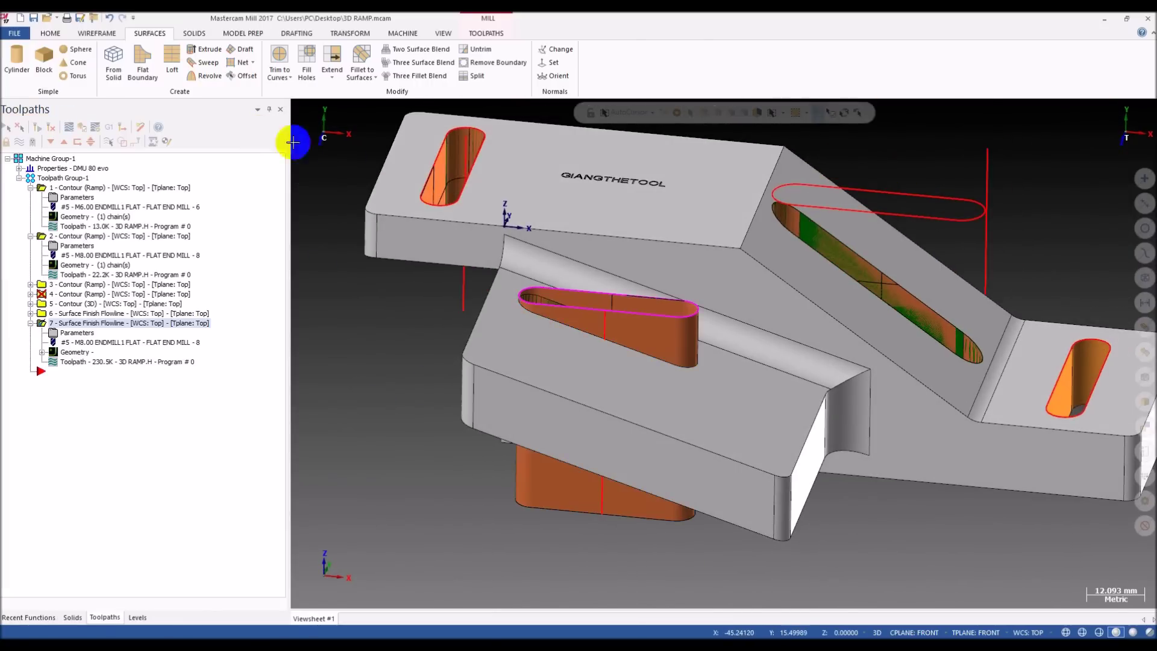
- Trim the swept slot surface to the plane of the front block's sloped face and remove the piece above it
click(277, 74)
click(307, 116)
scroll(679, 336, up, 3)
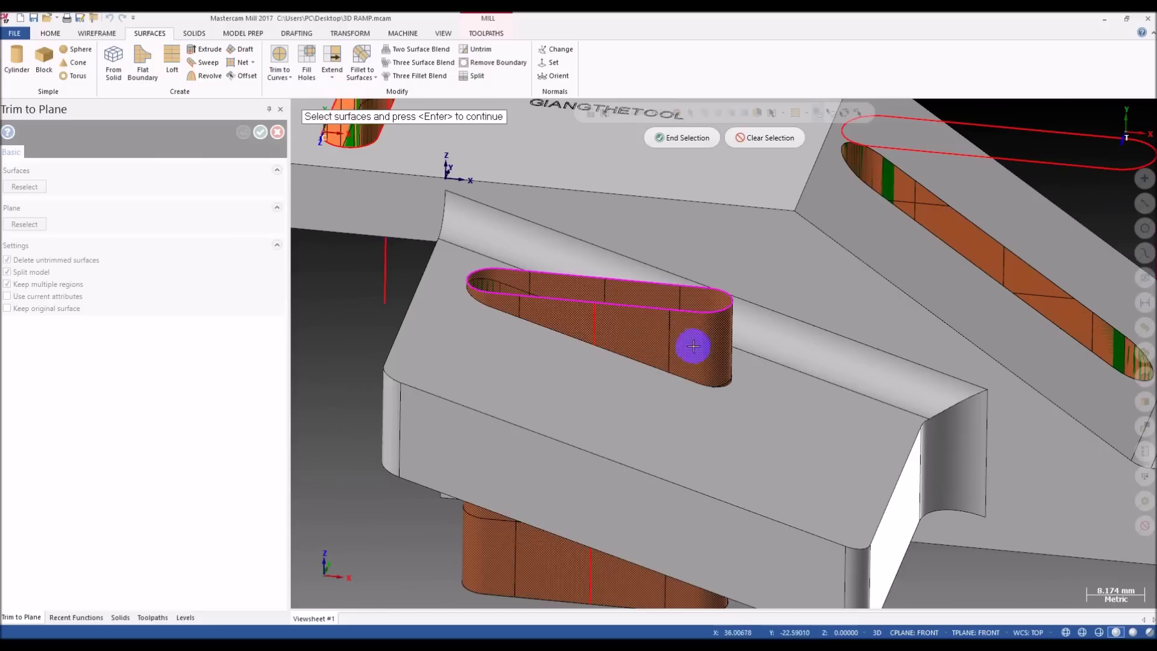
click(685, 346)
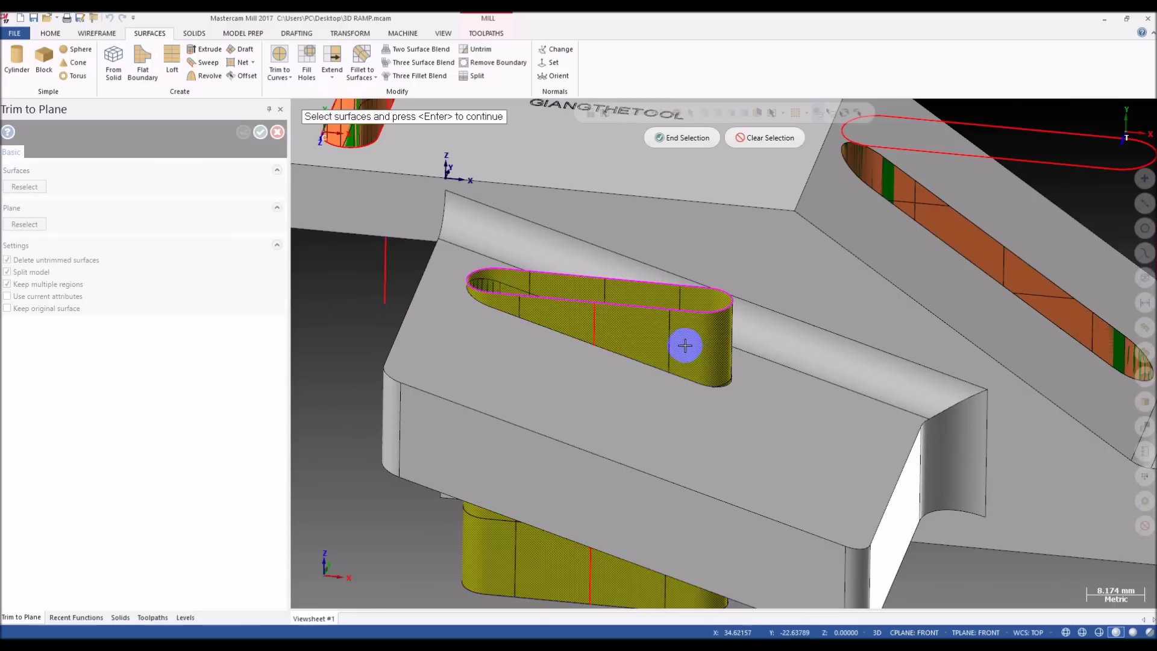
click(672, 138)
click(69, 288)
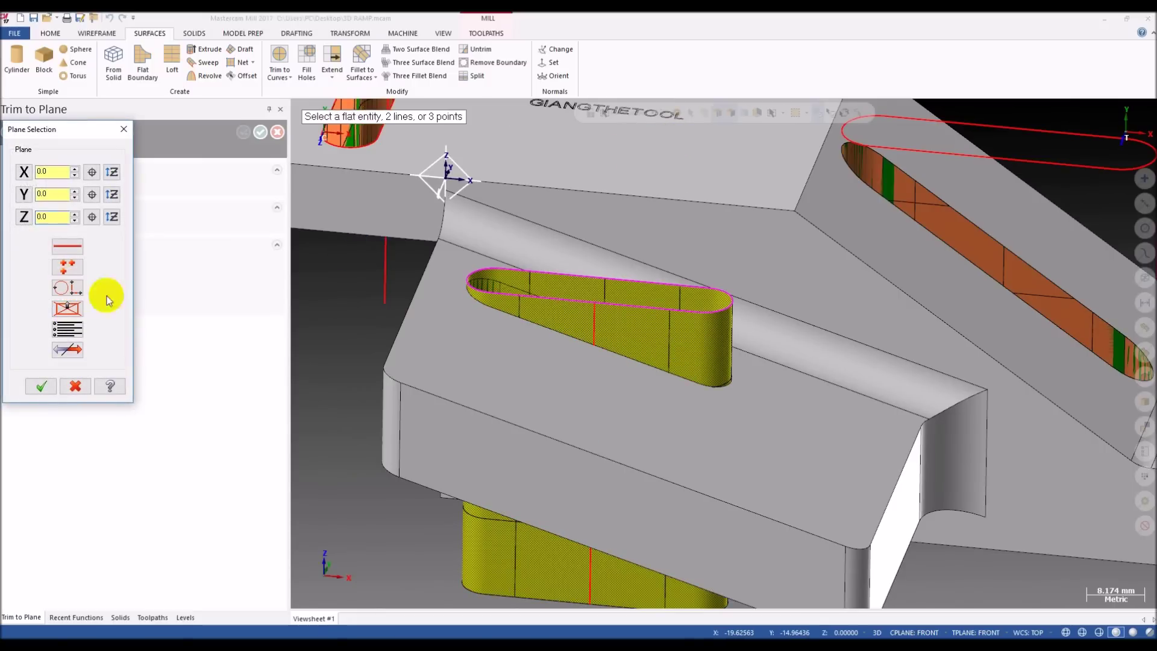
click(464, 343)
click(41, 386)
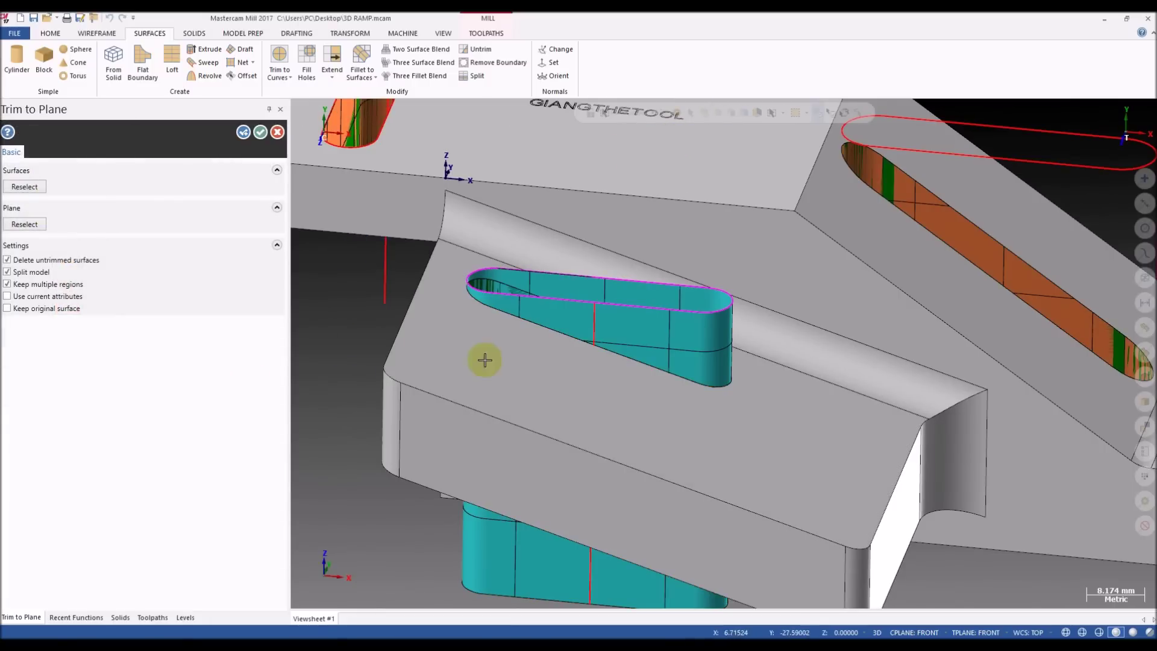
middle_drag(508, 352, 315, 167)
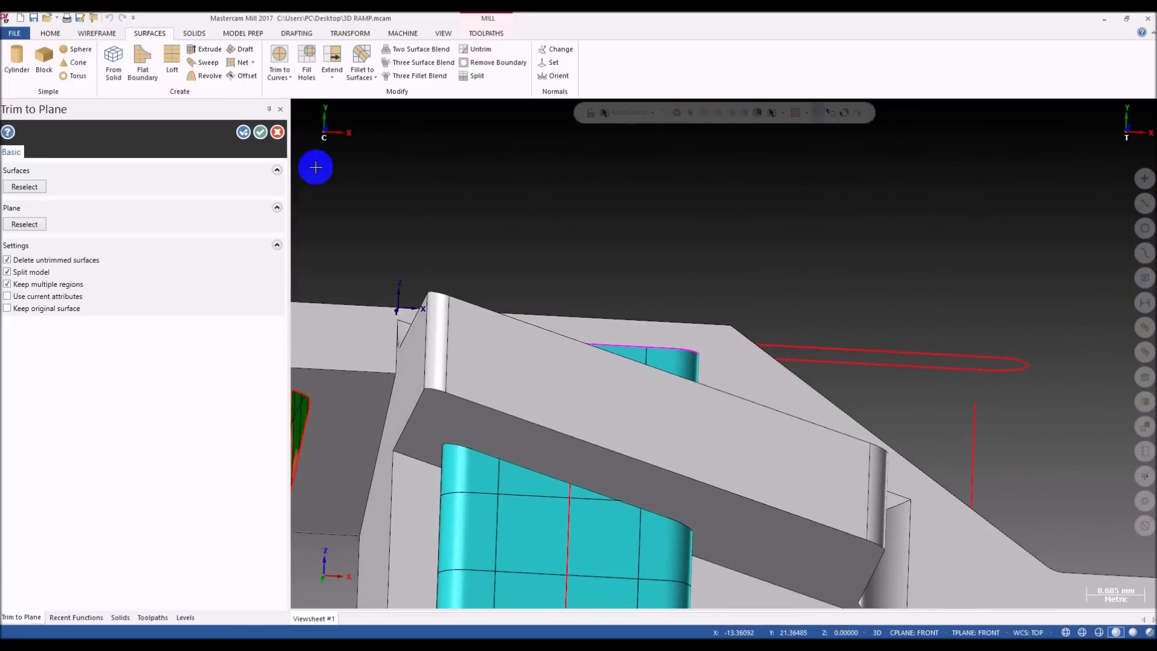
click(261, 134)
middle_drag(472, 246, 570, 361)
click(611, 404)
- Trim the remaining swept surface to the plane of the front block's sloped underside and delete the piece below it
click(279, 71)
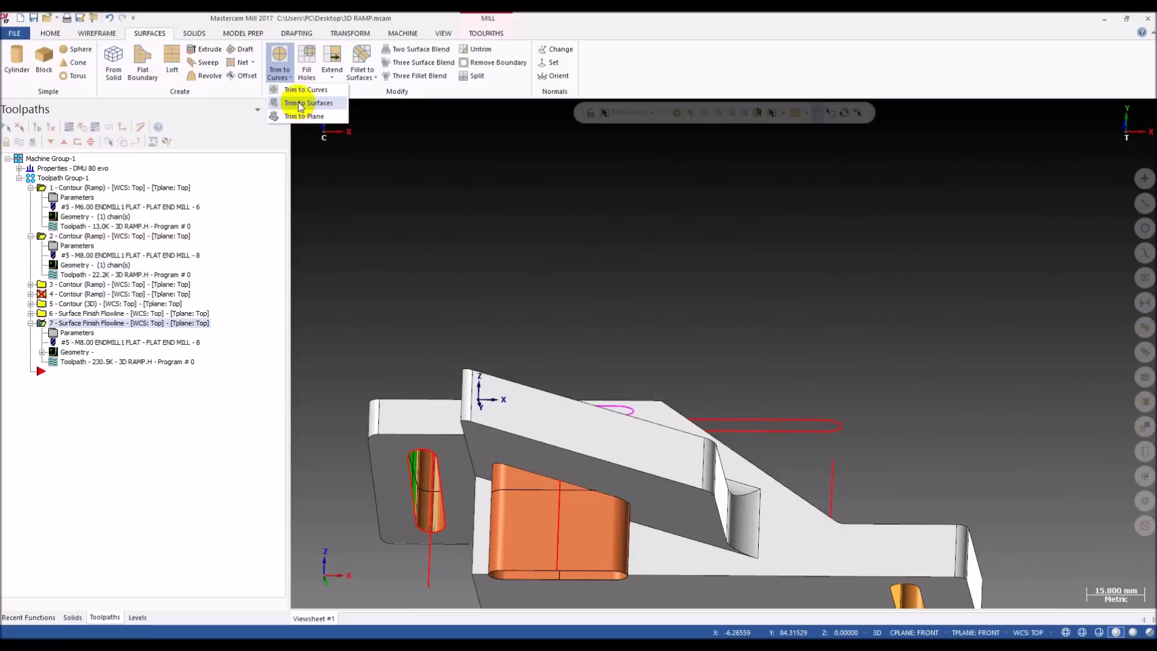
click(296, 118)
click(532, 522)
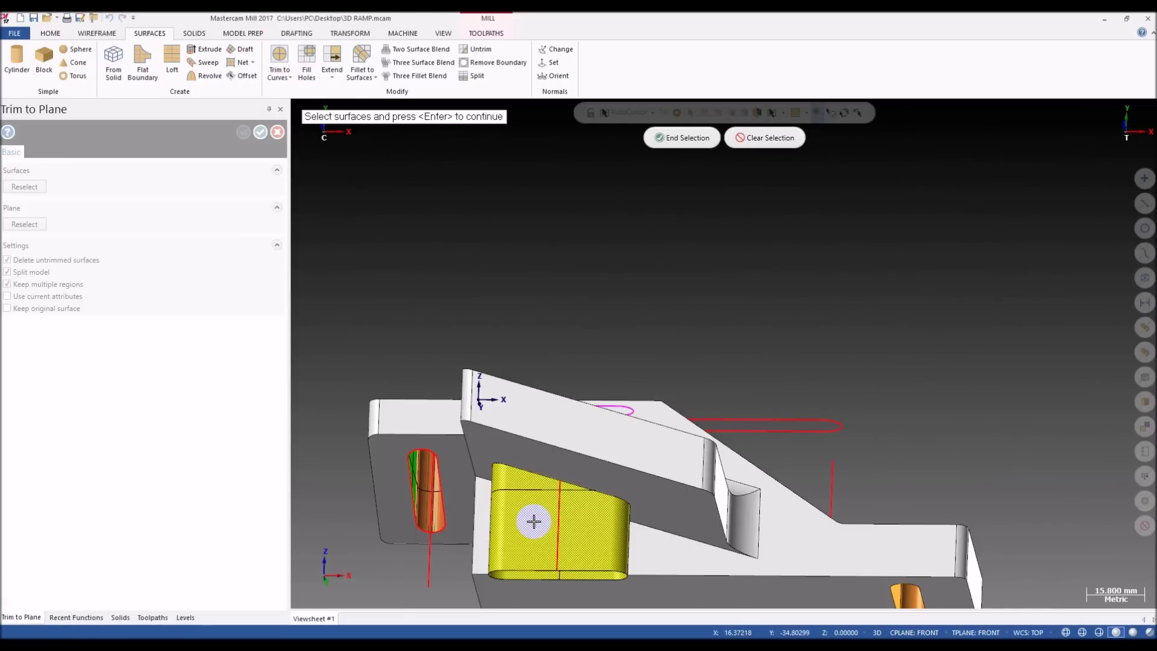
key(Return)
click(58, 291)
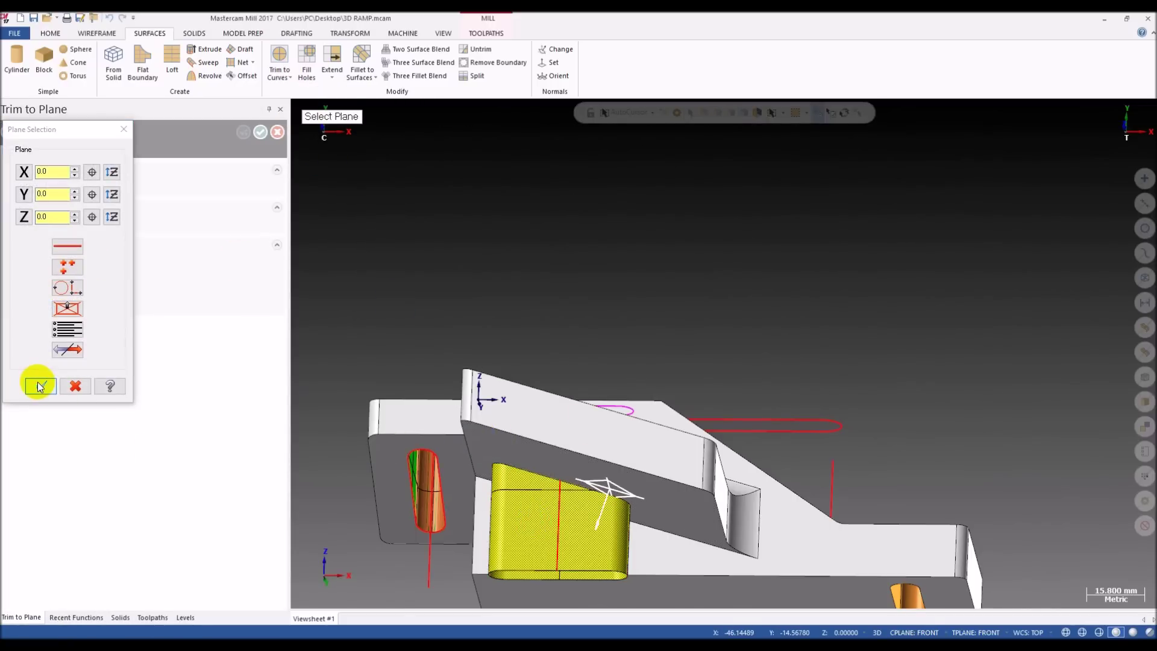
click(40, 386)
click(258, 133)
click(511, 496)
key(Delete)
middle_drag(515, 496, 485, 557)
scroll(557, 413, up, 3)
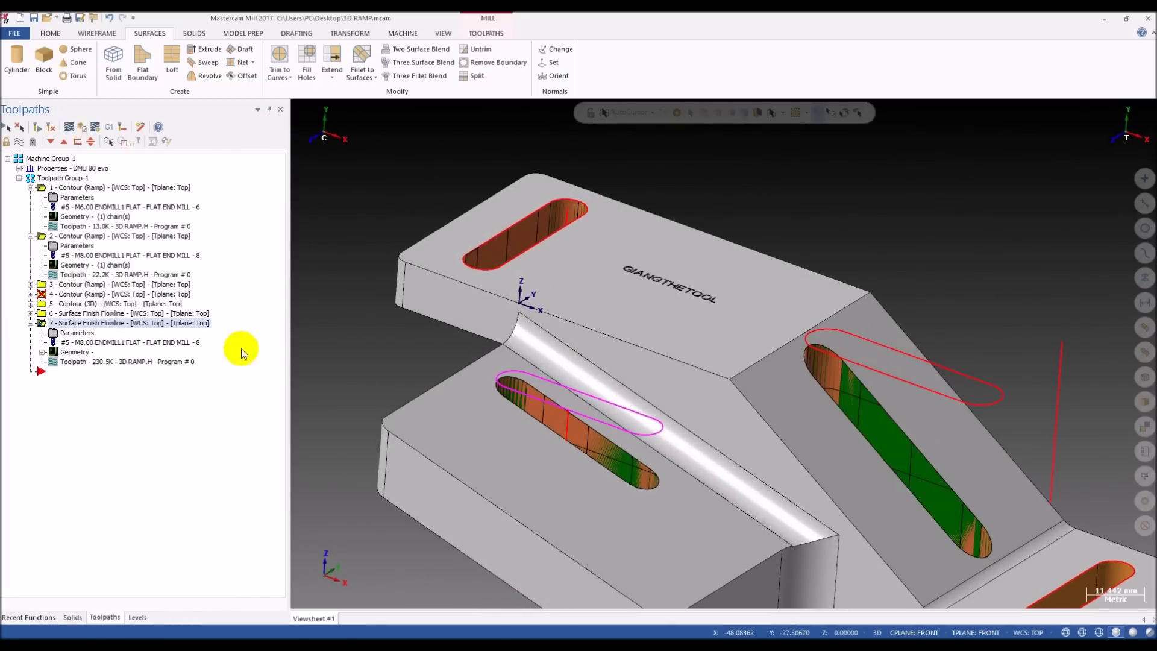
- Duplicate the Surface Finish Flowline operation at the end of the toolpath group and assign operation 6's M6.00 flat end mill to the copy
click(86, 314)
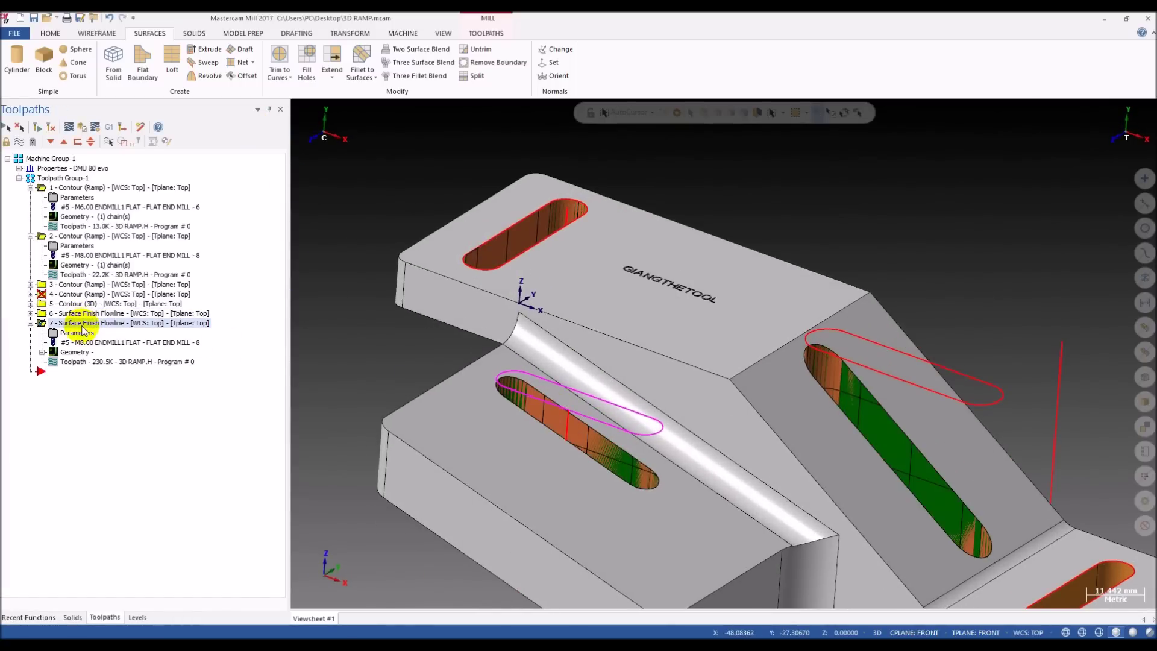
key(ctrl+v)
click(30, 313)
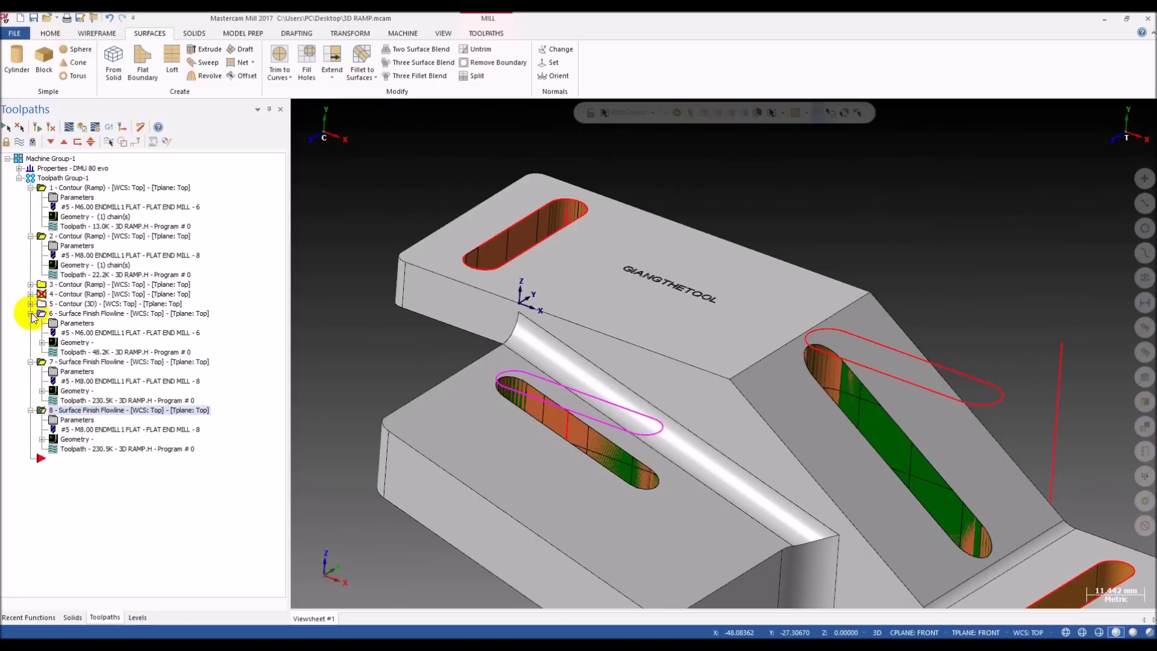
drag(109, 336, 128, 433)
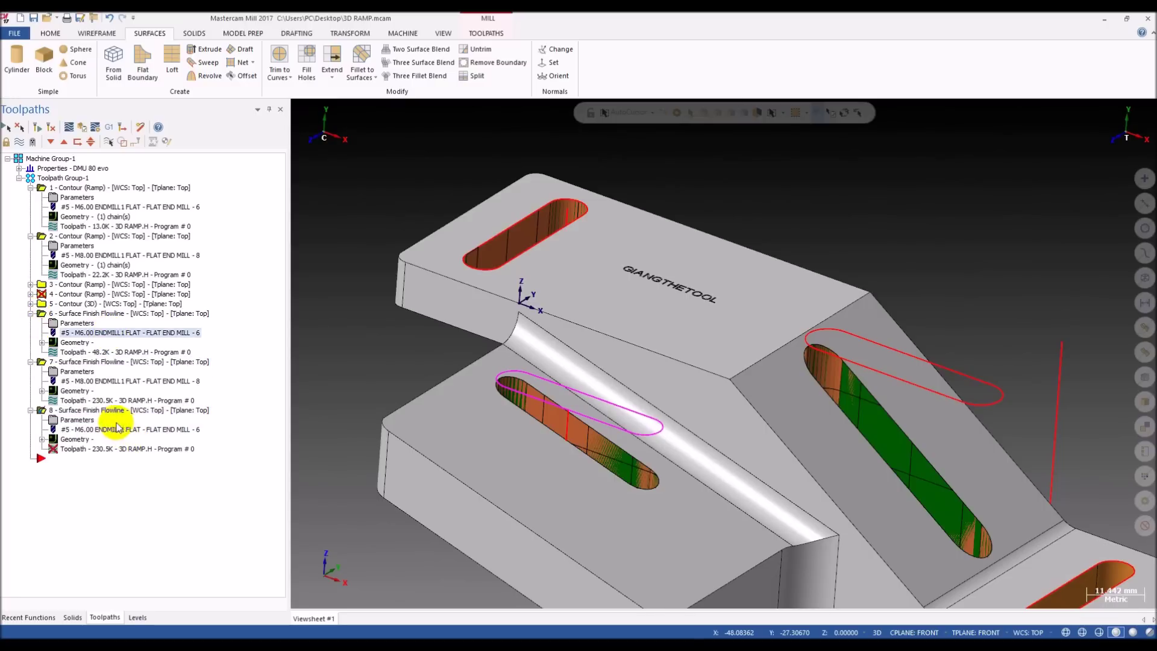
- Replace operation 8's drive surface with the trimmed wall surface of the front sloped slot
click(70, 446)
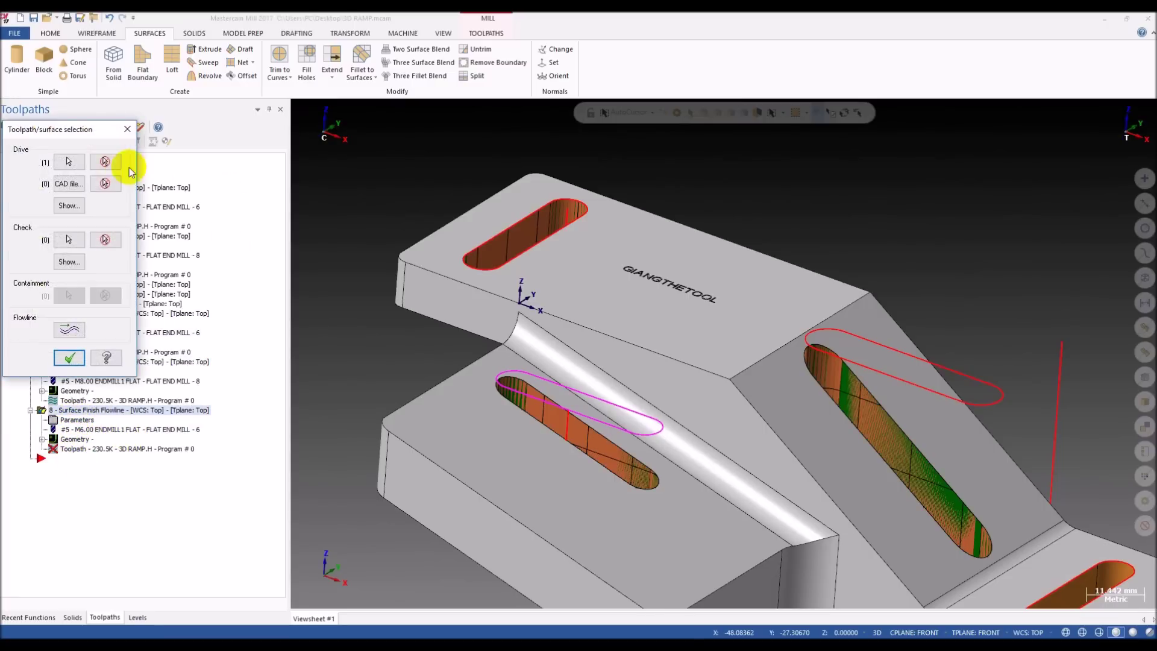
click(66, 163)
scroll(693, 415, up, 2)
middle_drag(630, 424, 578, 436)
click(524, 377)
click(688, 138)
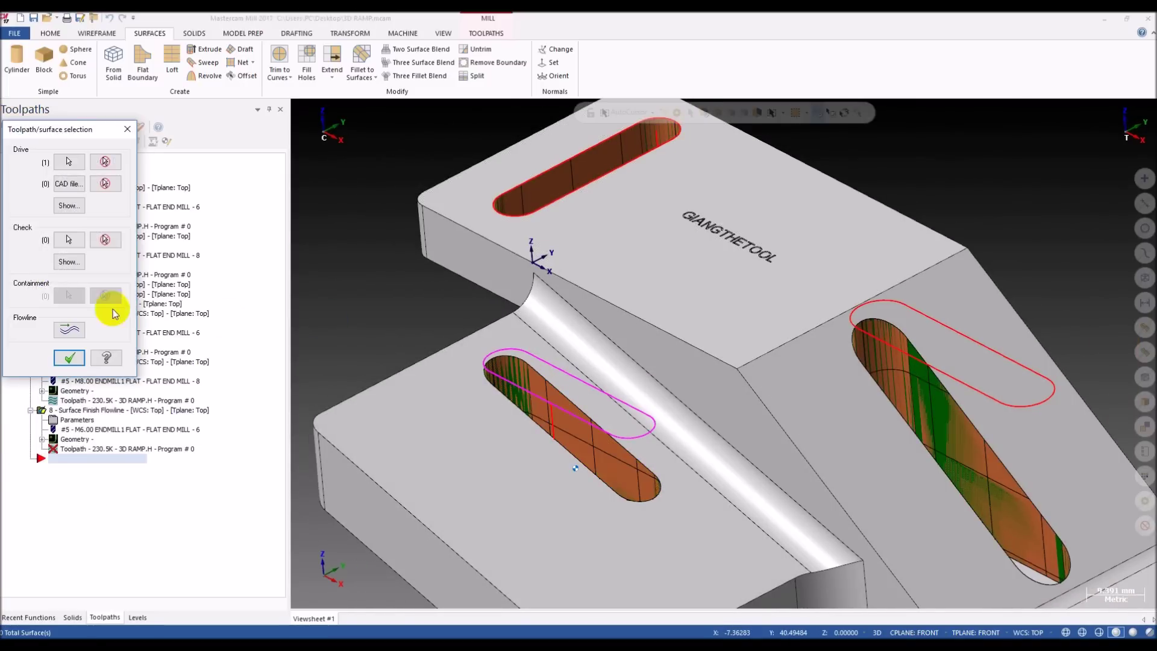
- Accept the flowline directions for the front slot wall and regenerate operation 8
click(70, 329)
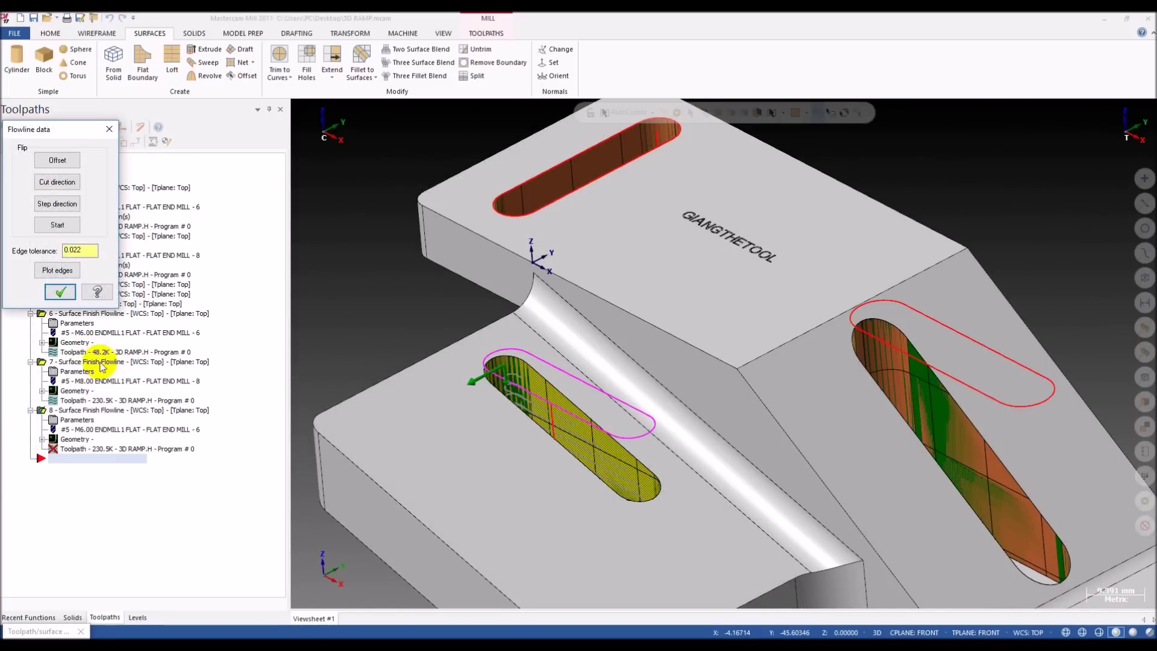
click(58, 293)
click(71, 358)
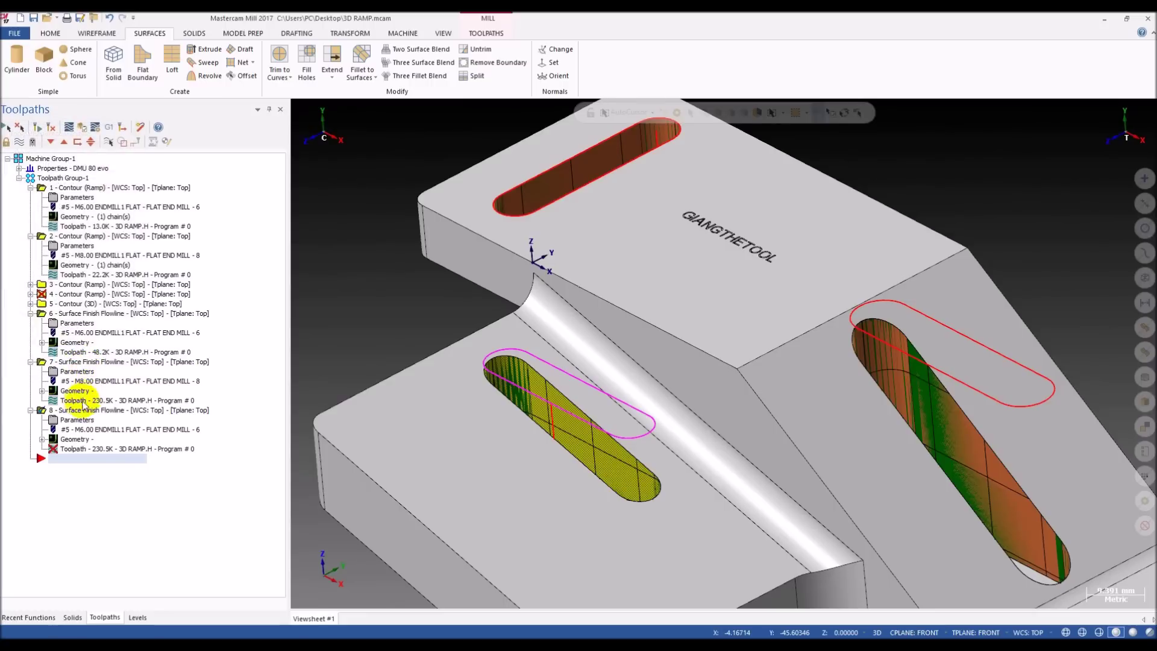
middle_drag(425, 311, 445, 278)
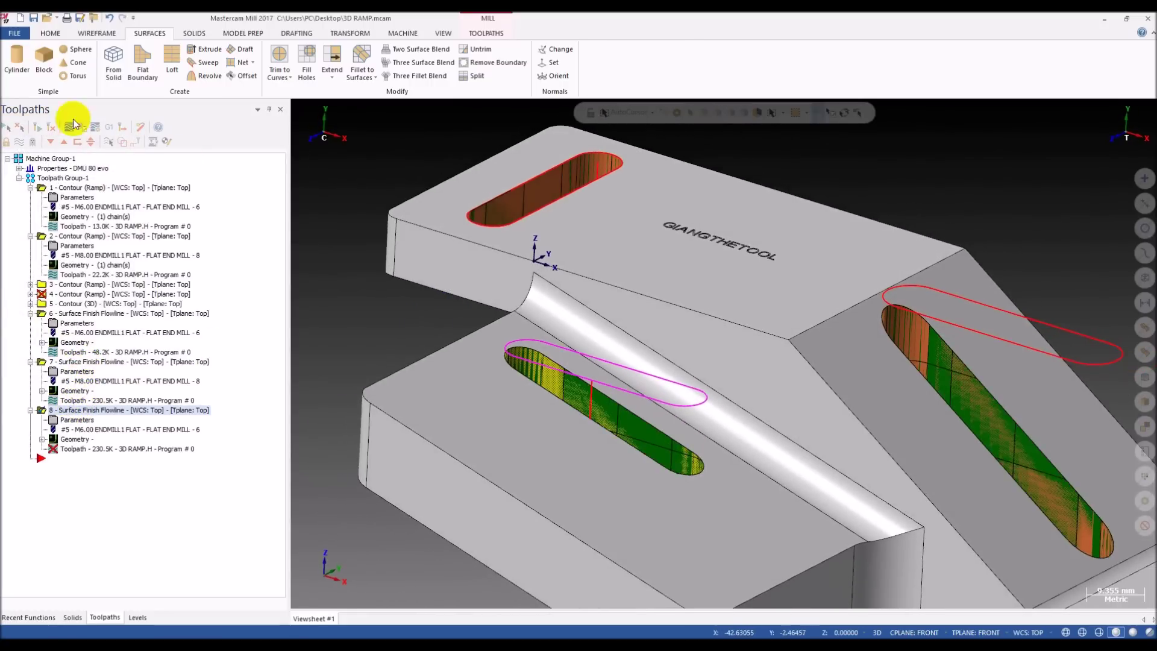
click(38, 127)
middle_drag(468, 230, 458, 283)
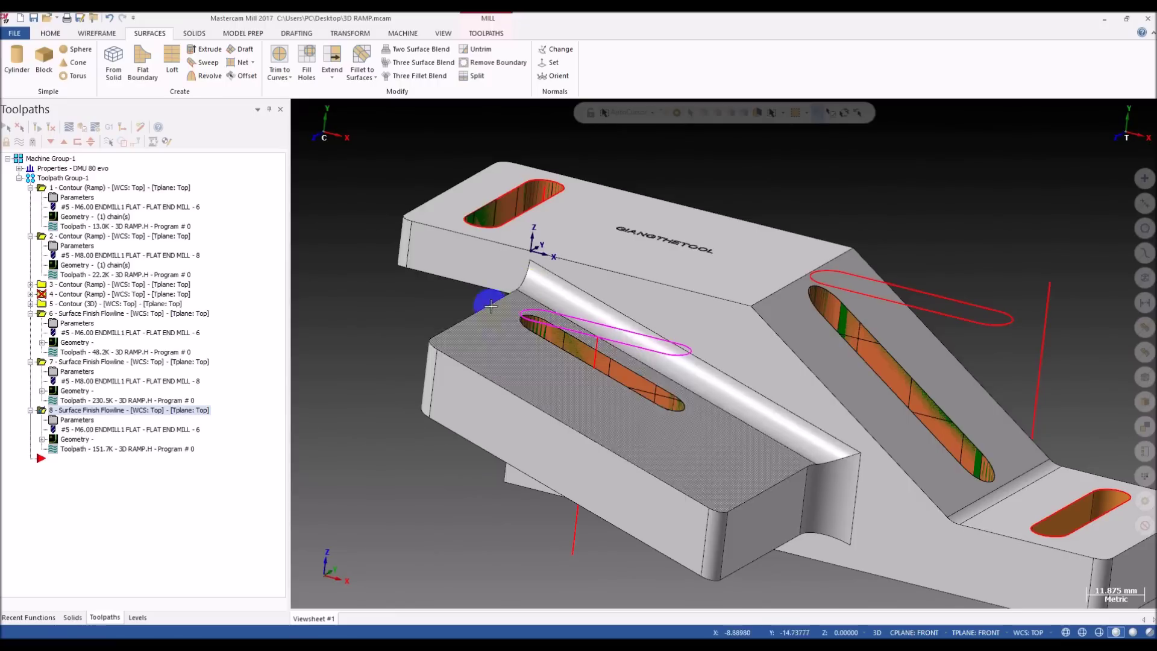
- Backplot operation 8 and examine the 6 mm end mill's passes along the front sloped slot wall
click(71, 449)
scroll(607, 183, up, 2)
mouse_move(479, 110)
mouse_down()
mouse_move(633, 116)
mouse_move(977, 180)
mouse_move(1121, 181)
mouse_up()
scroll(632, 323, up, 3)
middle_drag(632, 324, 477, 219)
scroll(751, 455, up, 3)
scroll(478, 220, down, 7)
mouse_move(539, 334)
middle_down()
mouse_move(460, 333)
mouse_move(692, 279)
mouse_move(584, 339)
mouse_move(643, 401)
mouse_move(604, 406)
mouse_move(629, 386)
middle_up()
key(alt+s)
scroll(629, 386, up, 1)
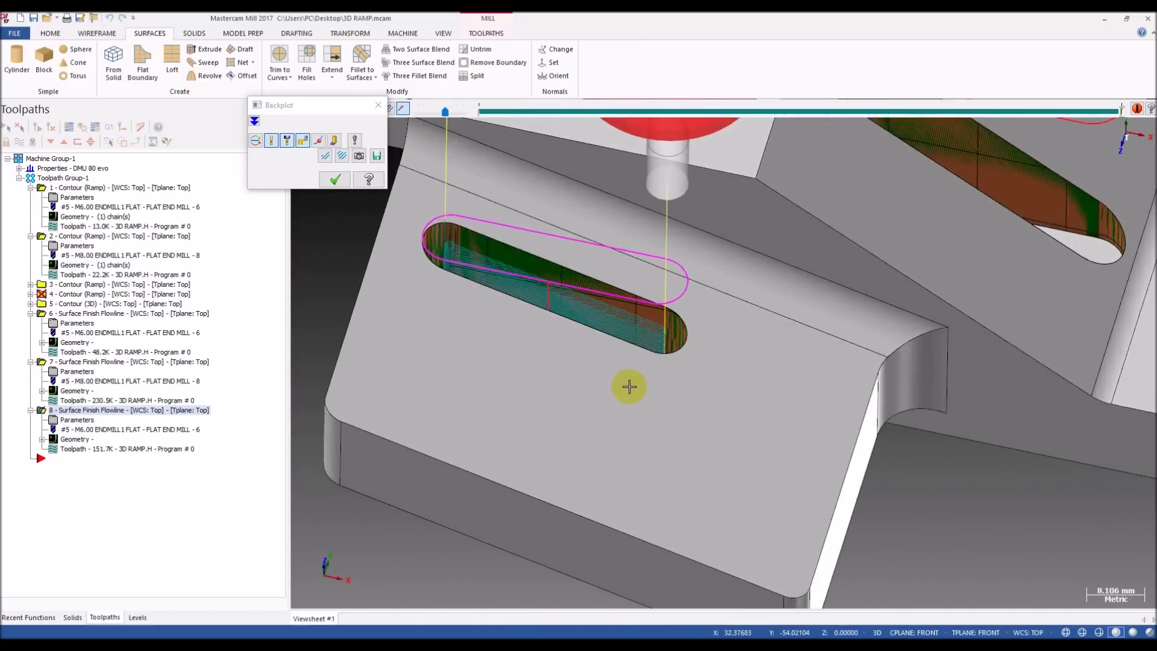
scroll(626, 384, down, 6)
middle_drag(628, 279, 607, 245)
scroll(606, 244, up, 3)
key(Escape)
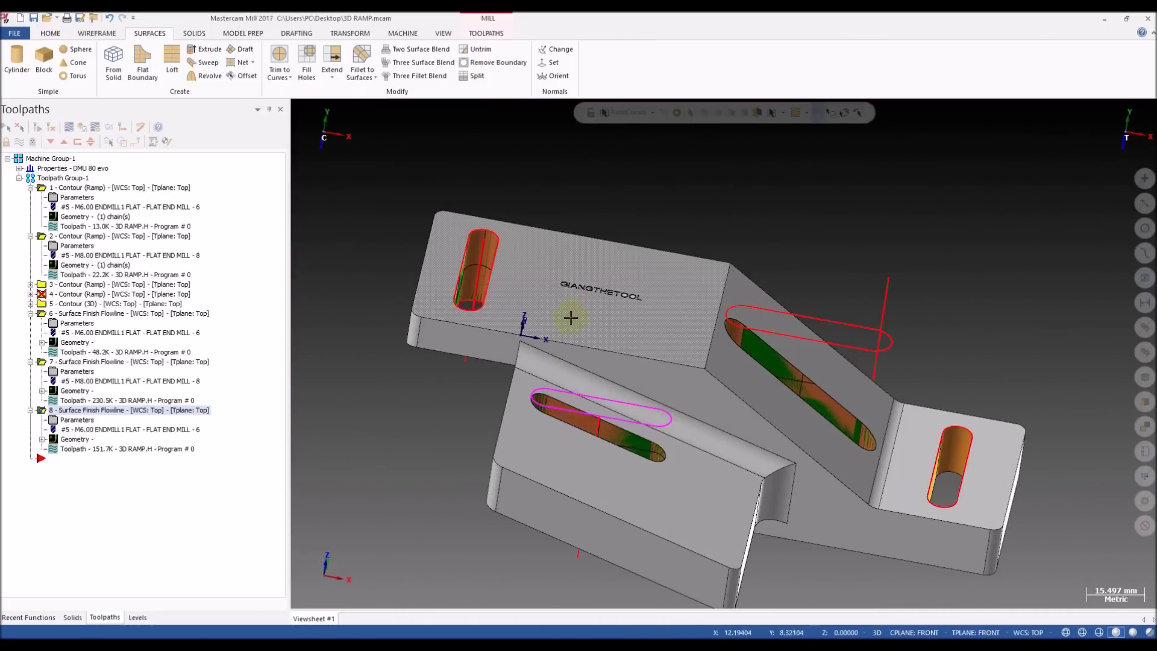
- Regenerate Contour (Ramp) operation 4 and collapse the expanded operations 1 and 2 in the toolpath tree
scroll(581, 308, down, 3)
click(58, 294)
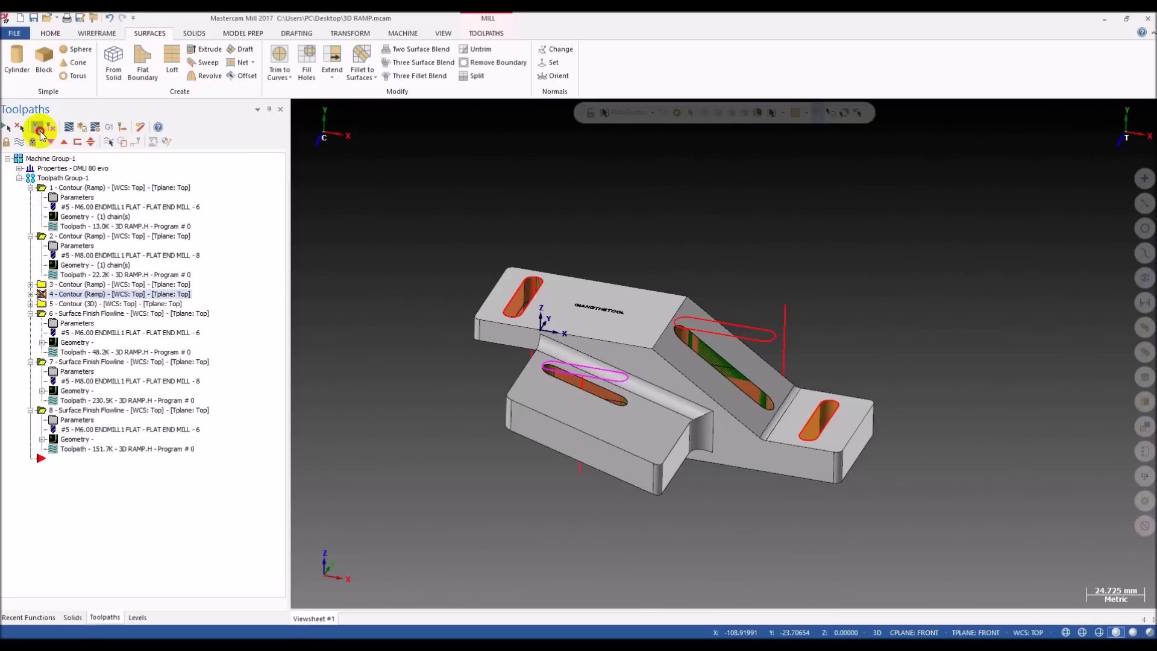
click(30, 187)
click(30, 197)
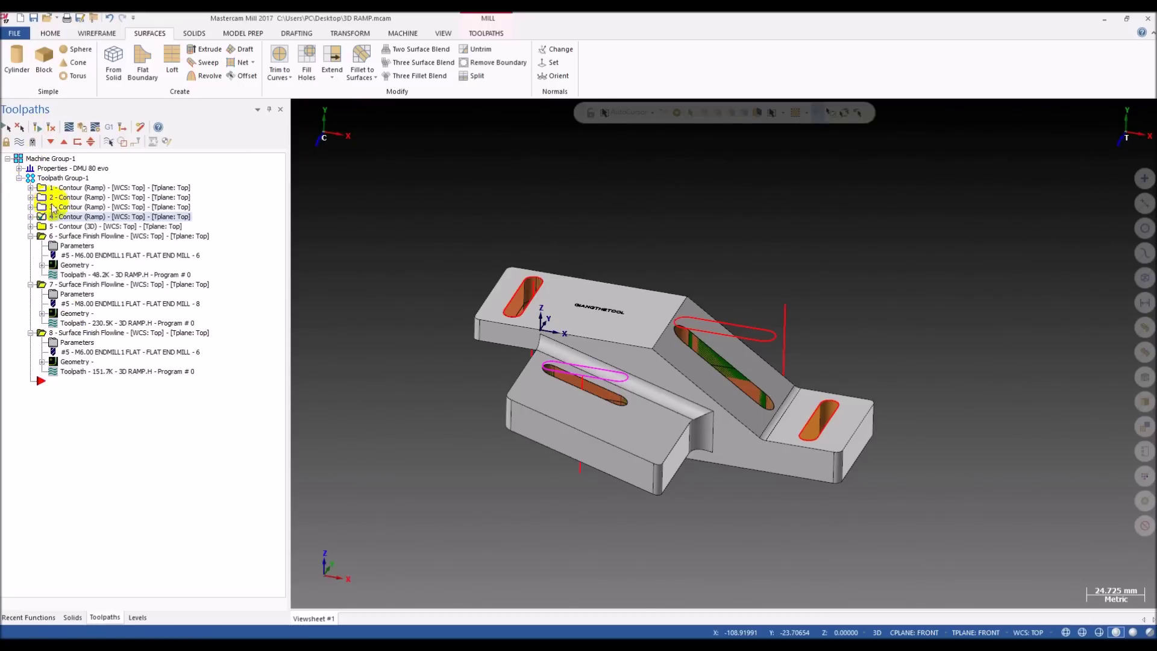
- Delete Contour (Ramp) operations 2, 3 and 4 from the toolpath group
click(103, 188)
click(20, 141)
click(74, 198)
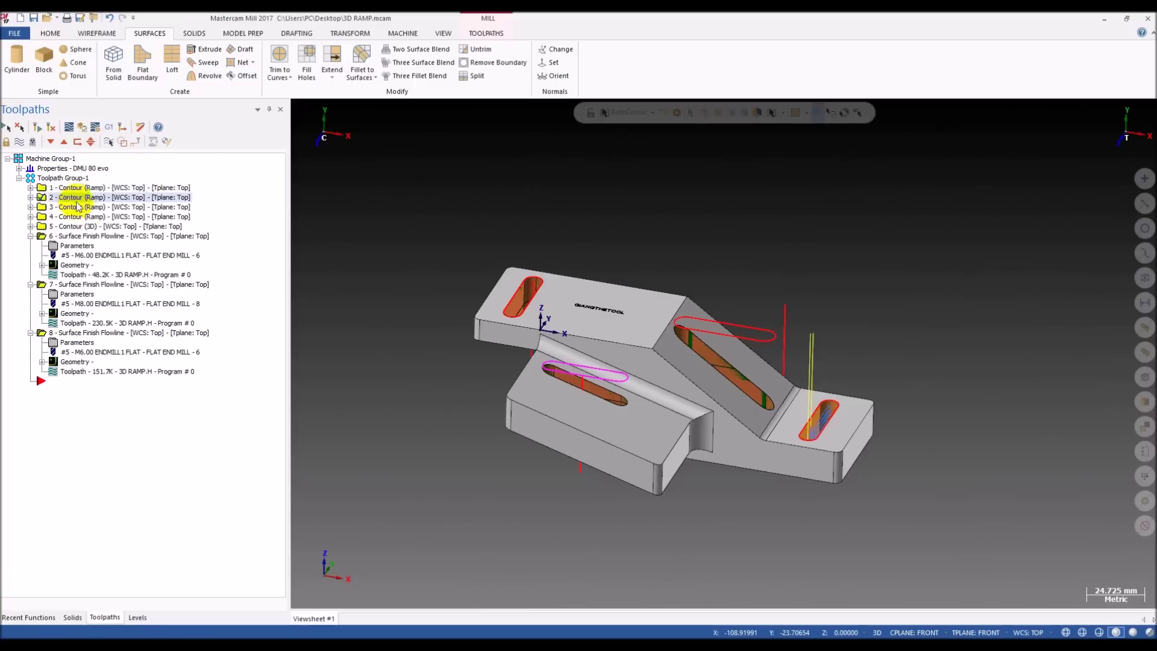
click(89, 217)
ctrl+click(81, 208)
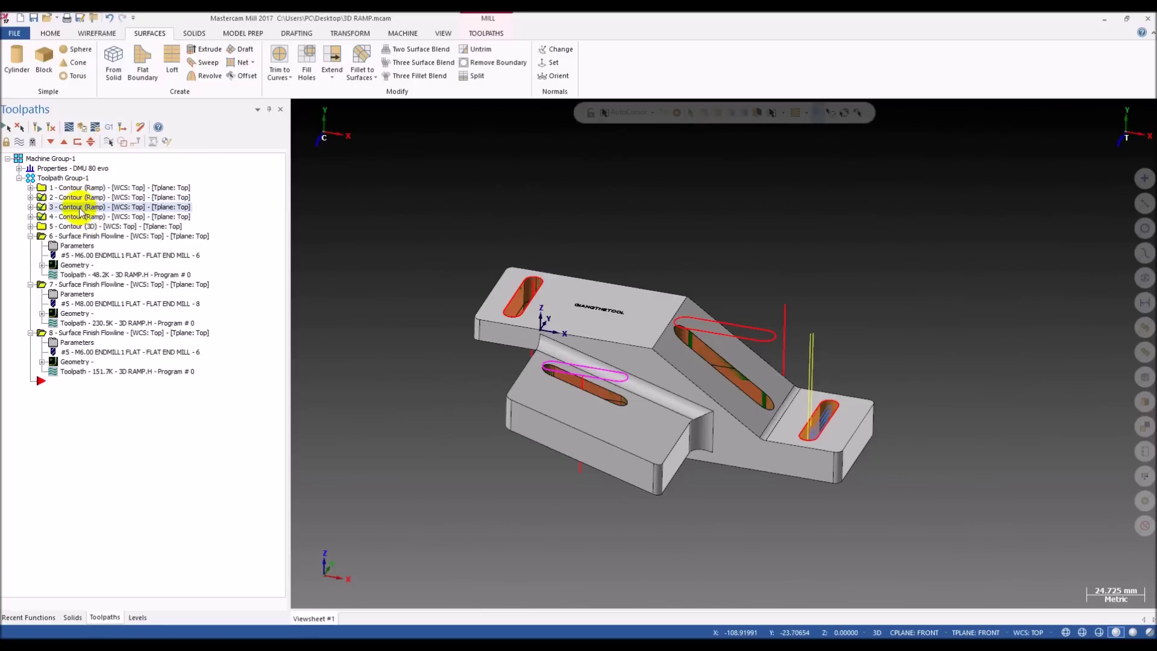
key(Delete)
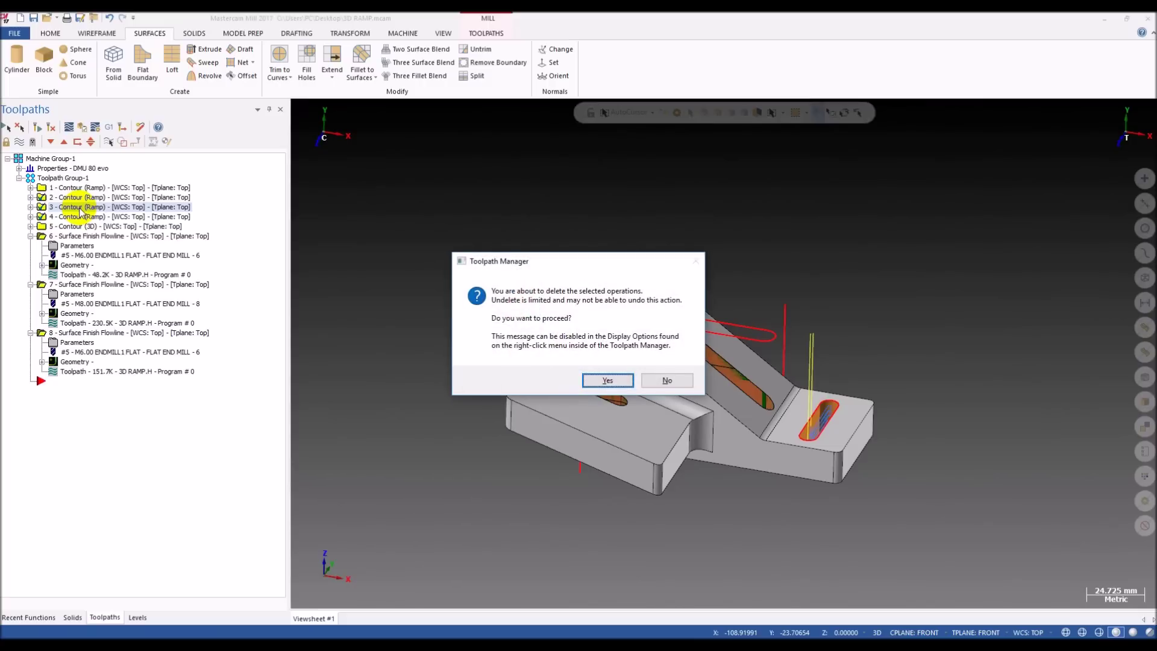
key(Return)
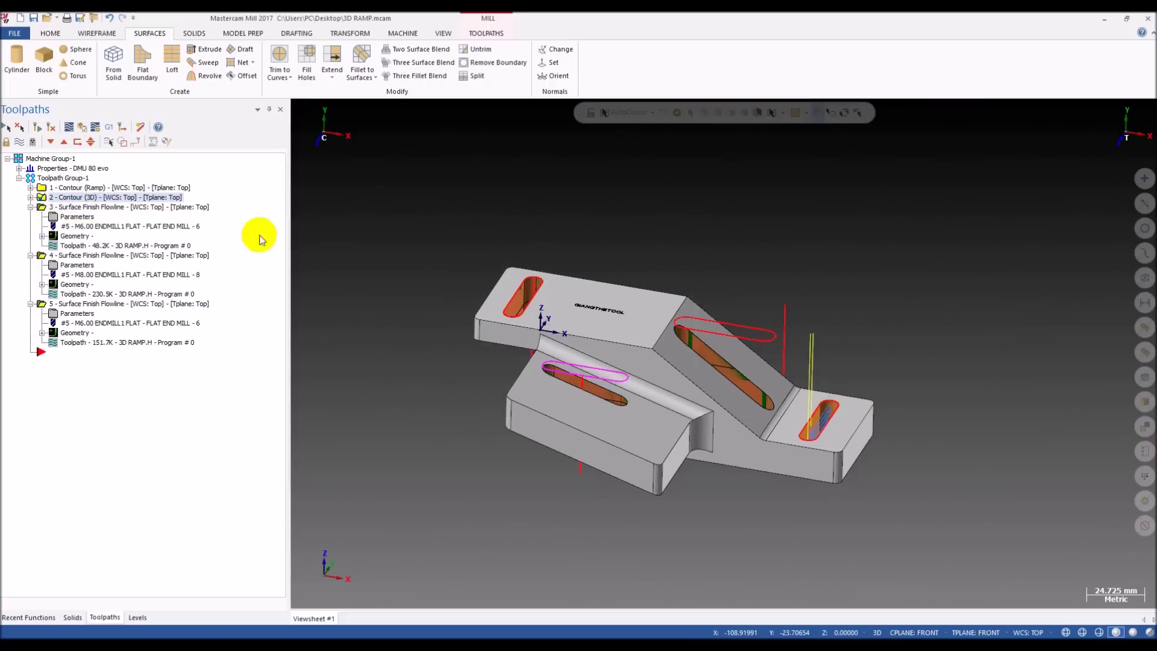
- Show the first Surface Finish Flowline toolpath and limit the display to the selected operation's toolpath
middle_drag(567, 346, 413, 283)
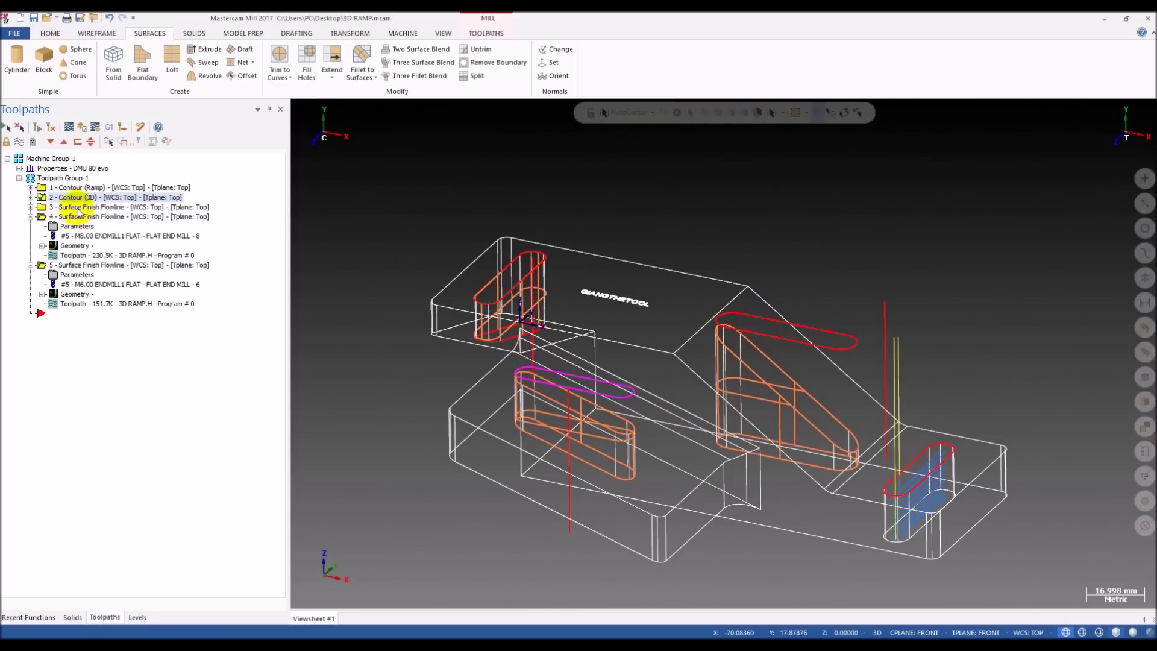
click(68, 207)
click(20, 143)
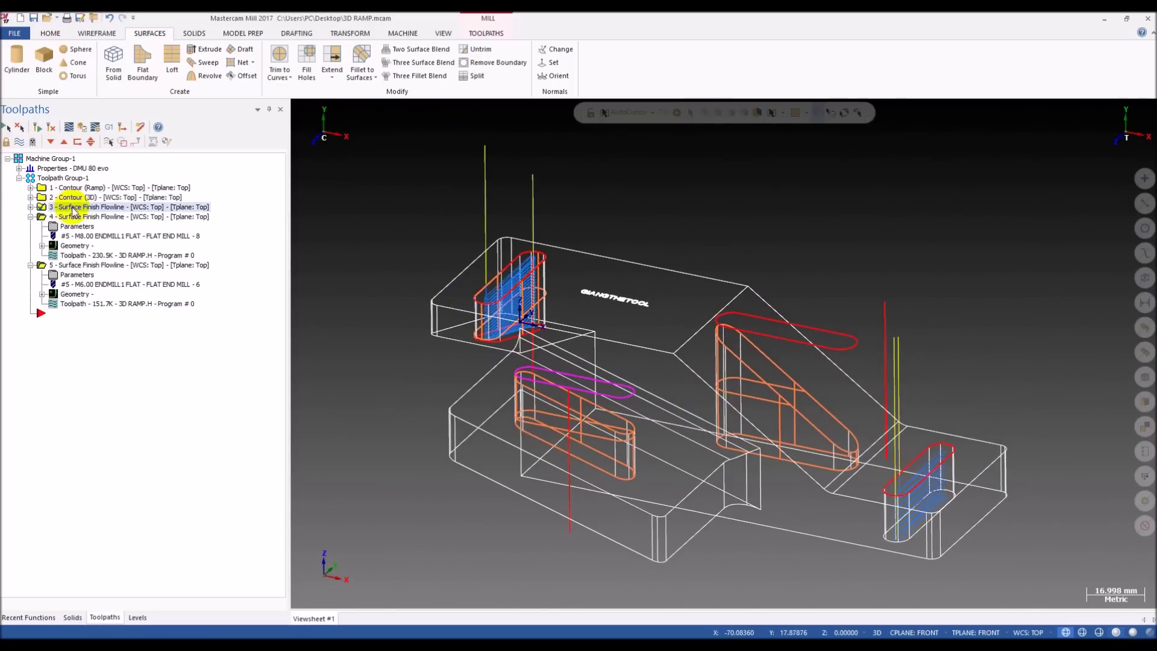
middle_drag(482, 276, 509, 219)
click(109, 141)
click(95, 217)
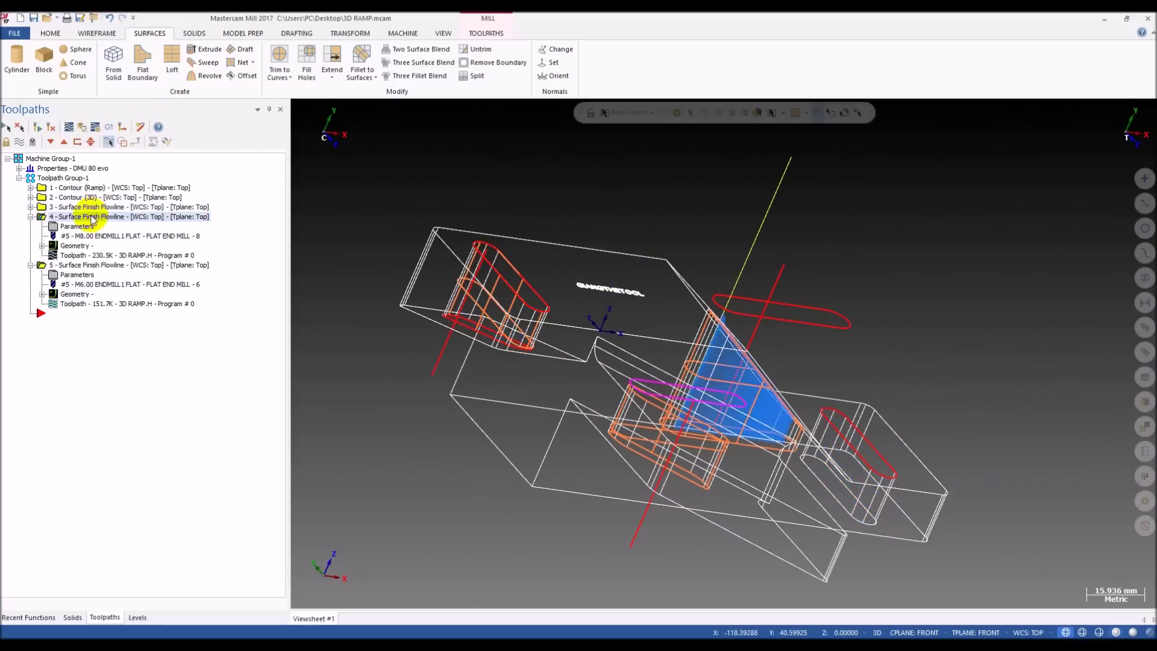
- Shade the part and examine operation 5's flowline passes along the front sloped slot wall
click(83, 267)
middle_drag(627, 389, 645, 372)
key(alt+s)
scroll(645, 373, up, 10)
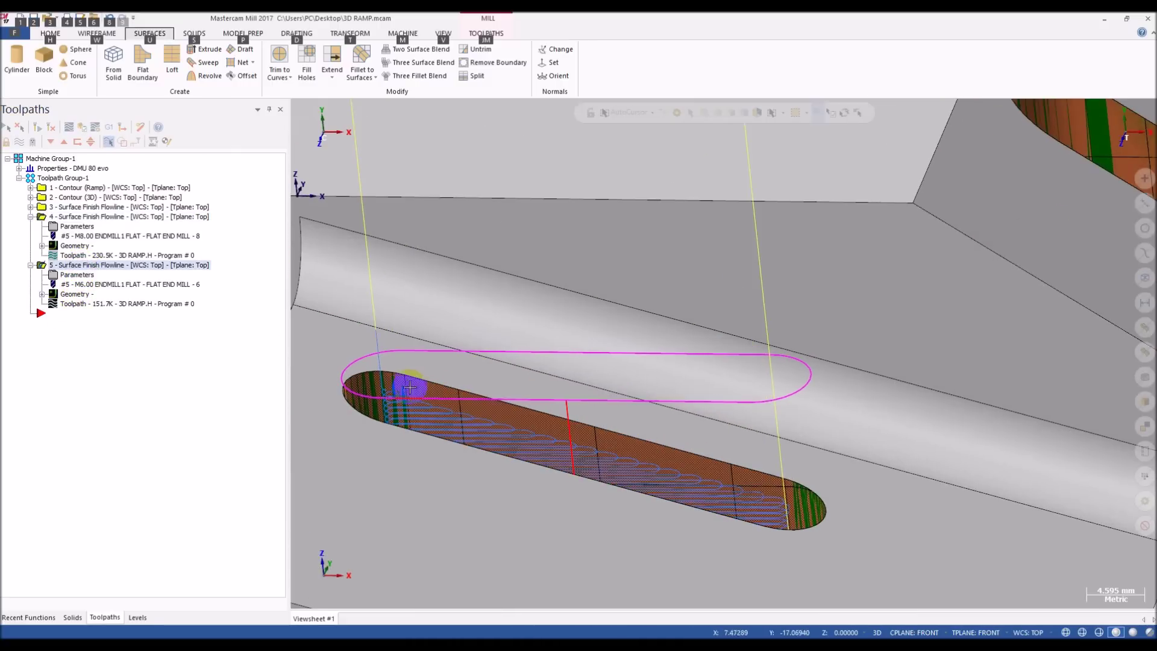
mouse_move(403, 382)
middle_down()
mouse_move(455, 364)
mouse_move(413, 369)
middle_up()
scroll(412, 370, up, 1)
scroll(384, 383, down, 1)
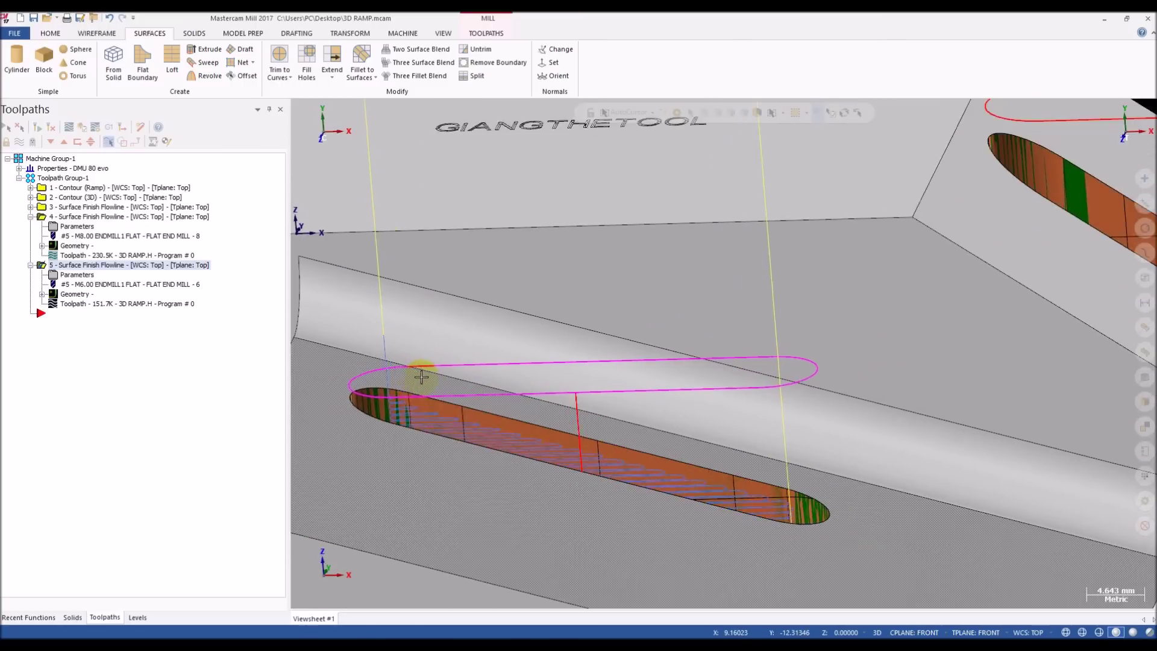
scroll(403, 391, up, 1)
scroll(437, 386, down, 2)
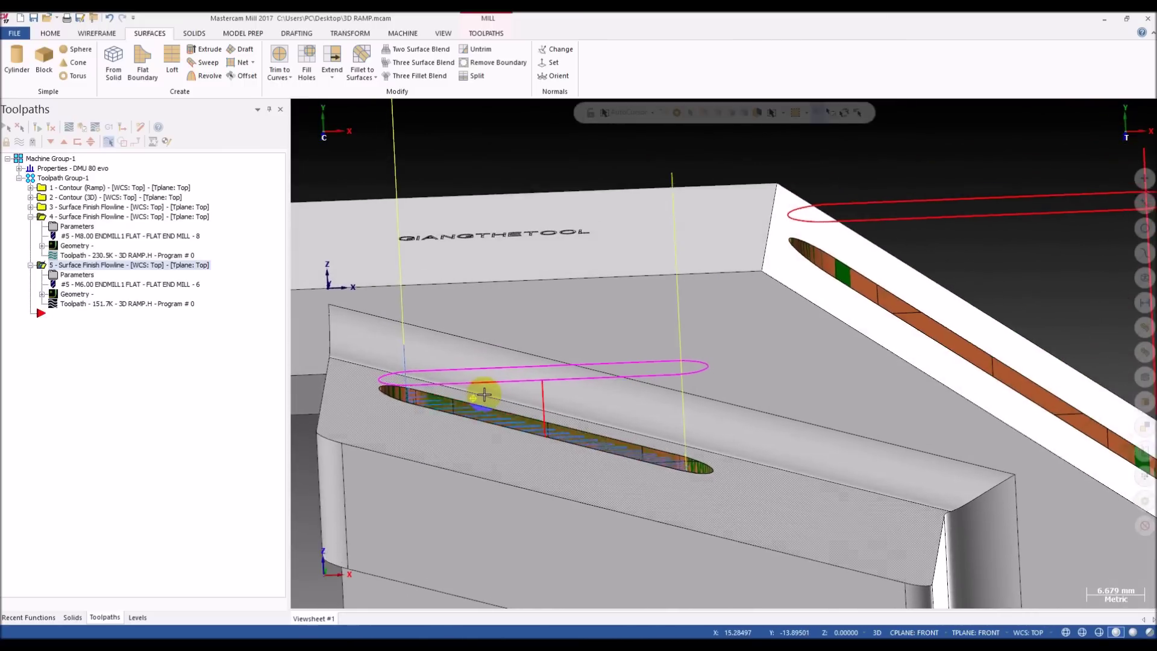
click(30, 217)
scroll(529, 400, down, 4)
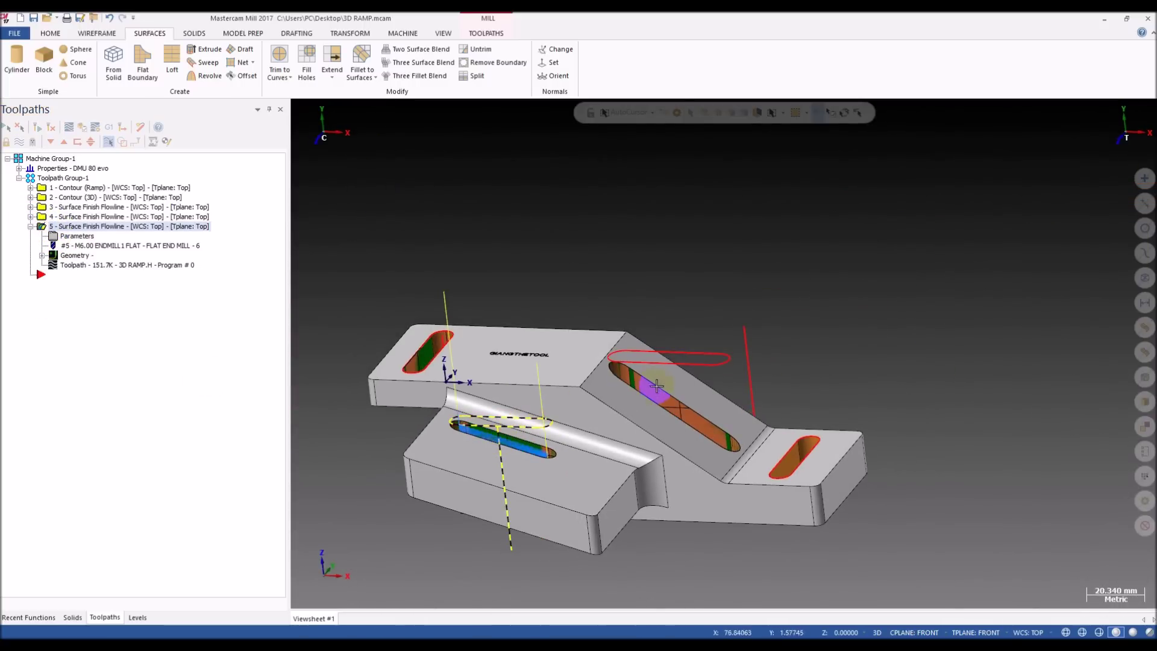
click(756, 356)
scroll(490, 439, up, 1)
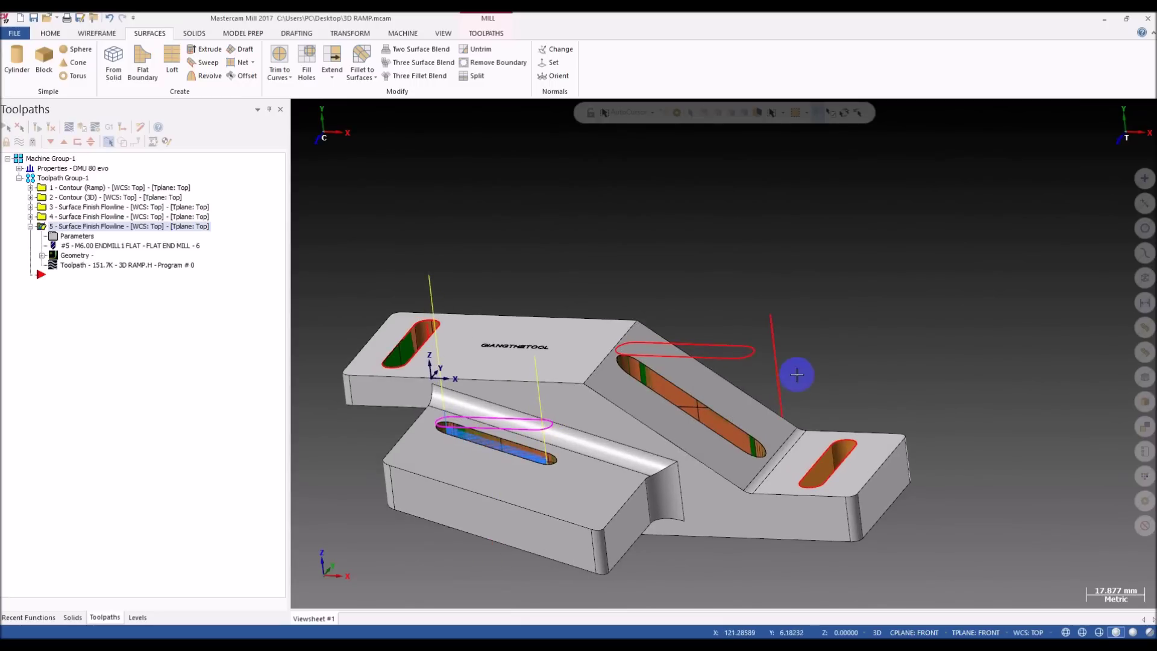
scroll(591, 256, up, 2)
click(315, 386)
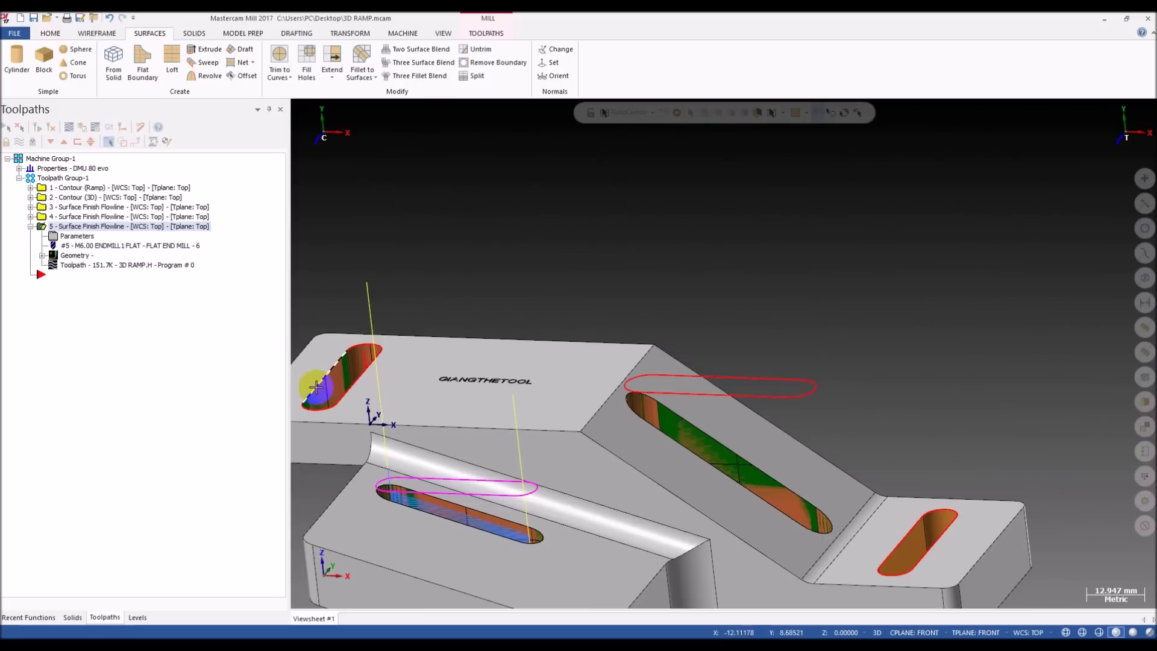
scroll(361, 360, down, 2)
middle_drag(747, 386, 555, 417)
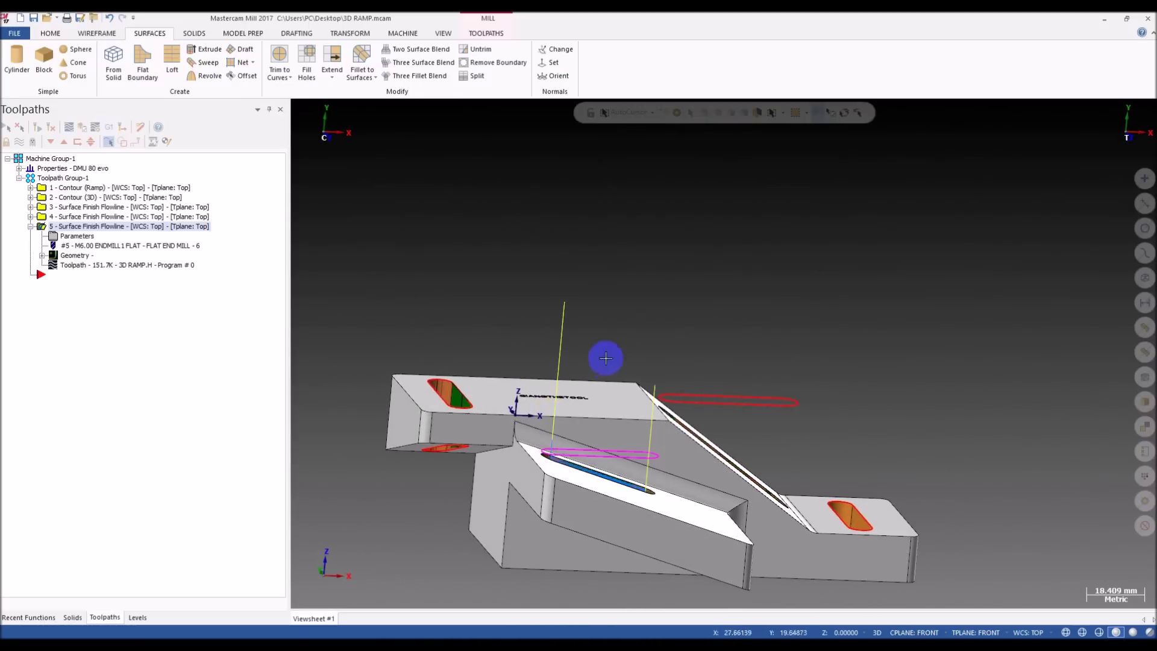
scroll(434, 356, up, 3)
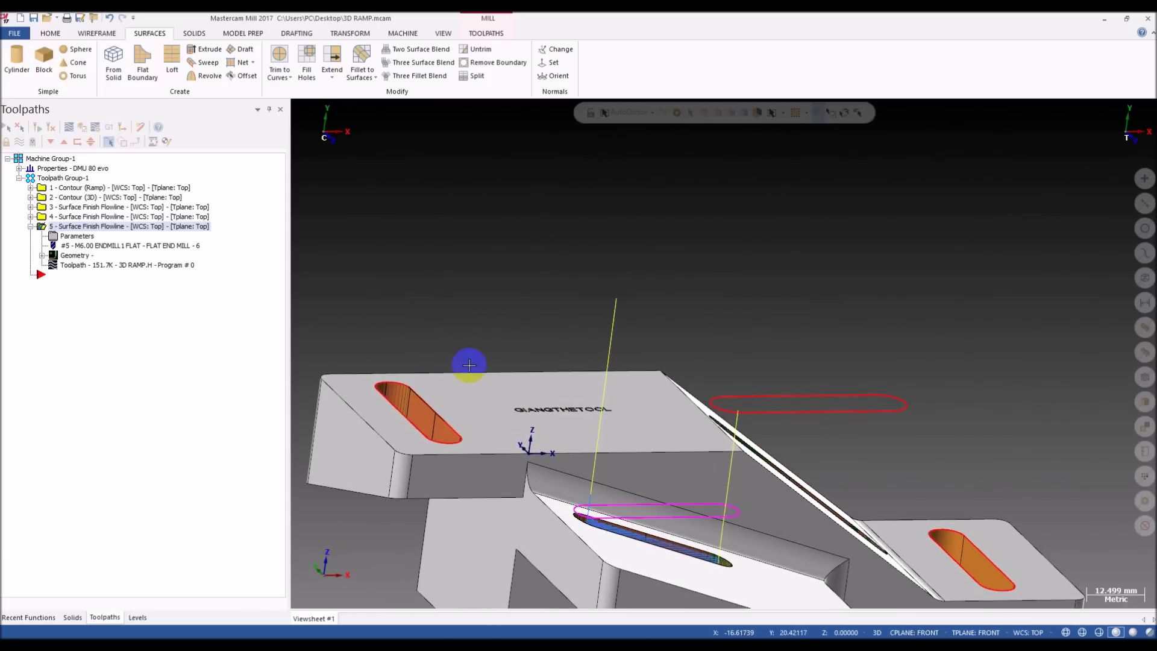
- Create a Surface High Speed Waterline toolpath using the large sloped slot's wall and the surrounding sloped face as drive surfaces
click(493, 34)
click(375, 76)
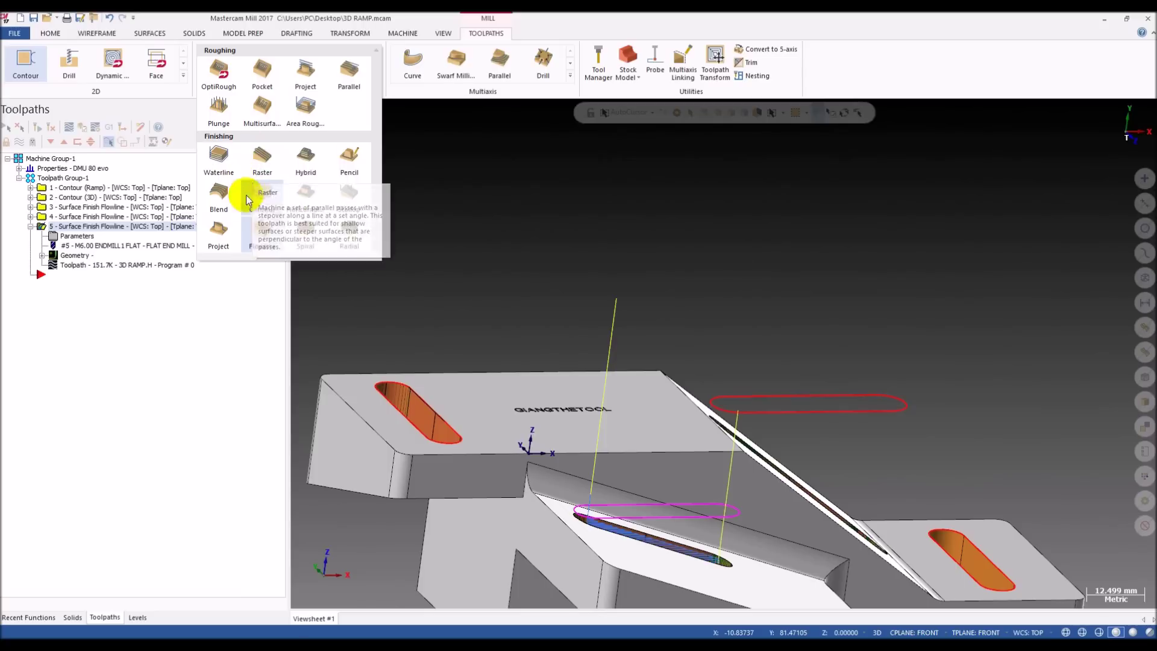
click(220, 150)
middle_drag(569, 247, 686, 364)
scroll(569, 247, down, 5)
scroll(712, 283, up, 6)
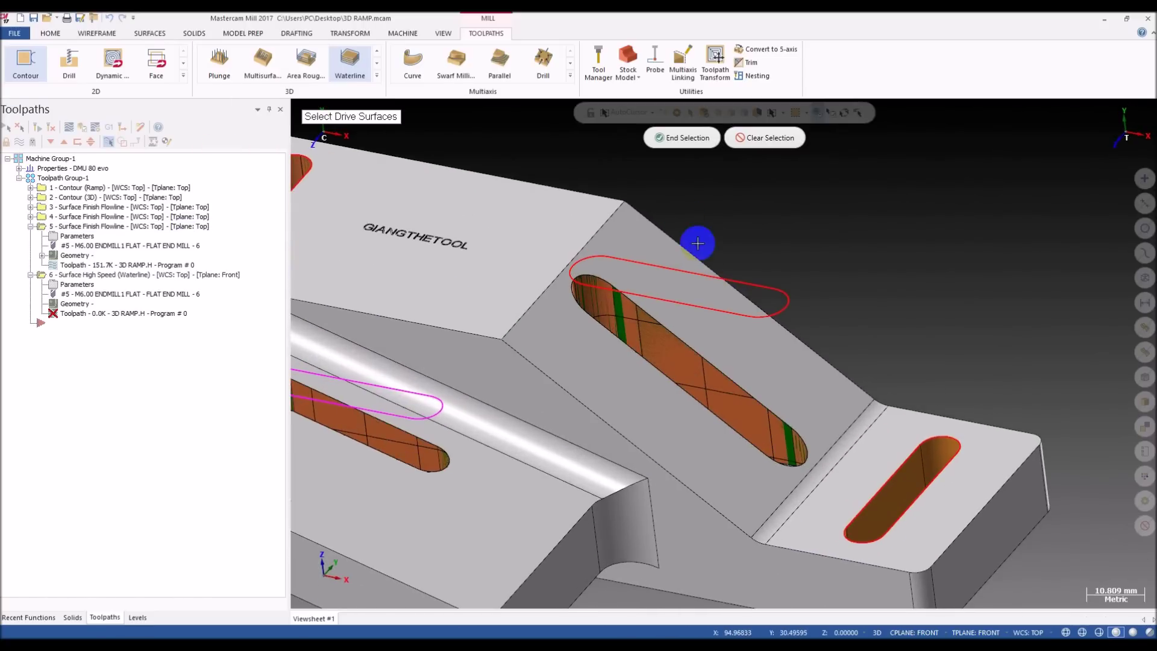
click(704, 112)
click(643, 320)
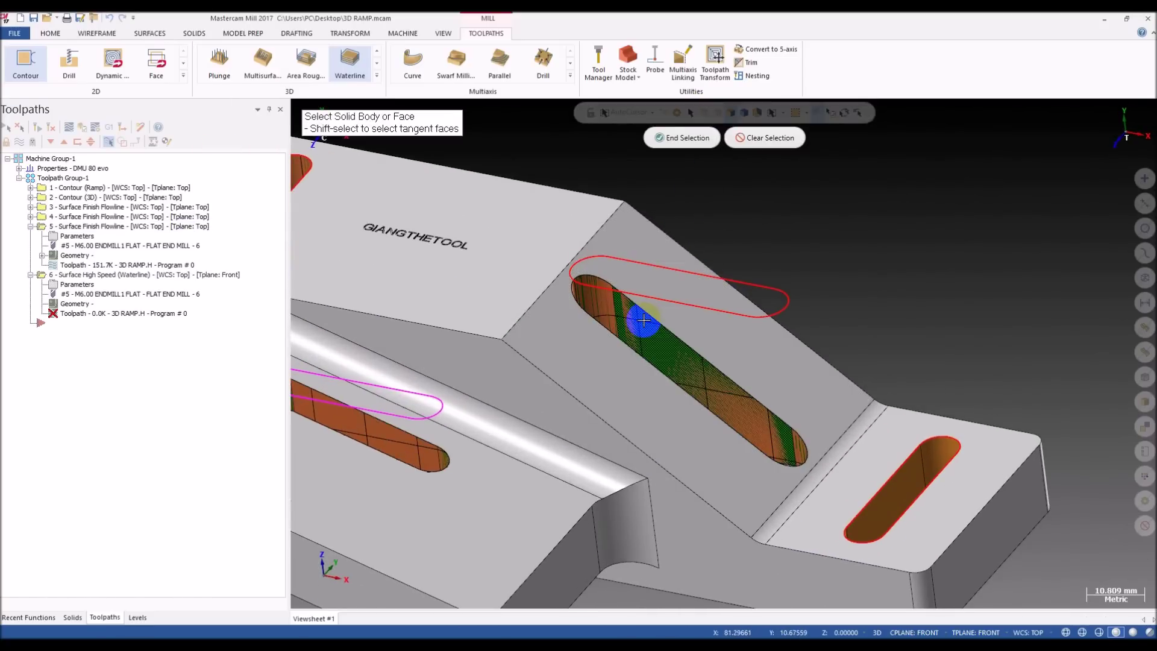
click(609, 298)
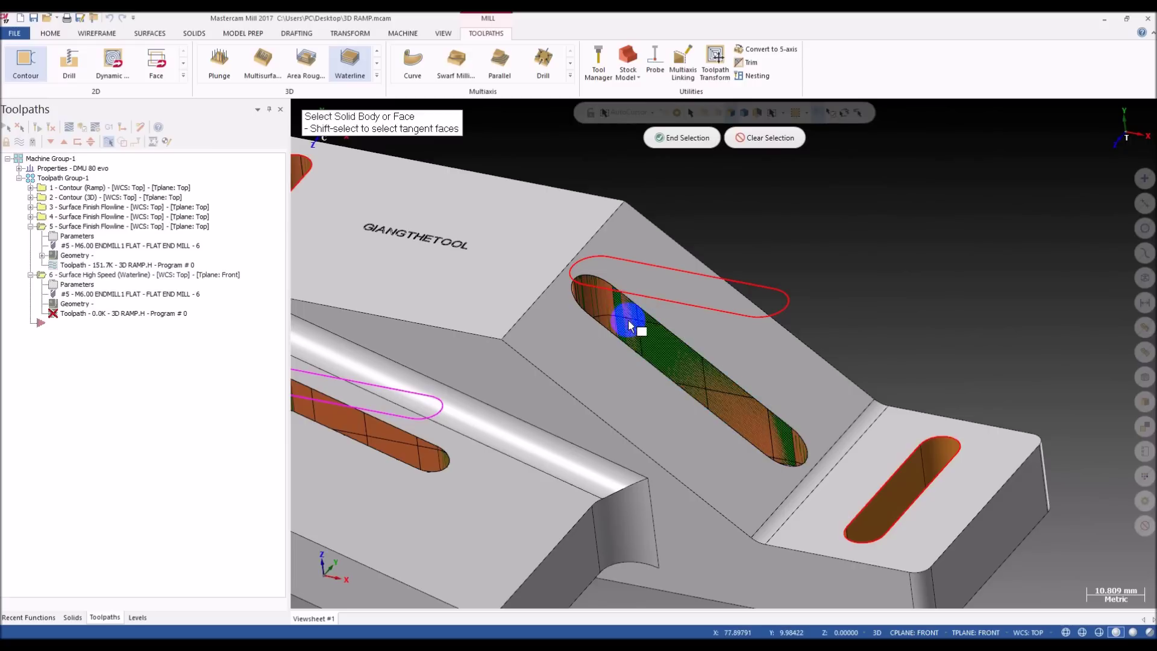
click(642, 245)
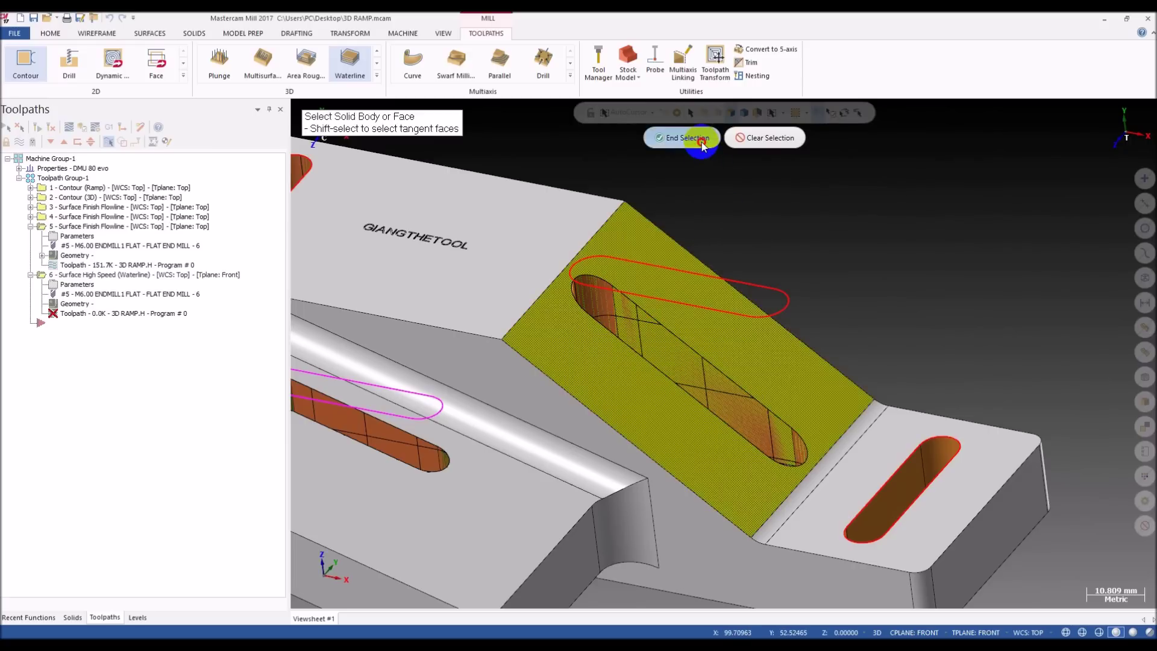
click(681, 137)
- Chain the red slot outline above the large sloped face as the Waterline toolpath's containment boundary
click(68, 337)
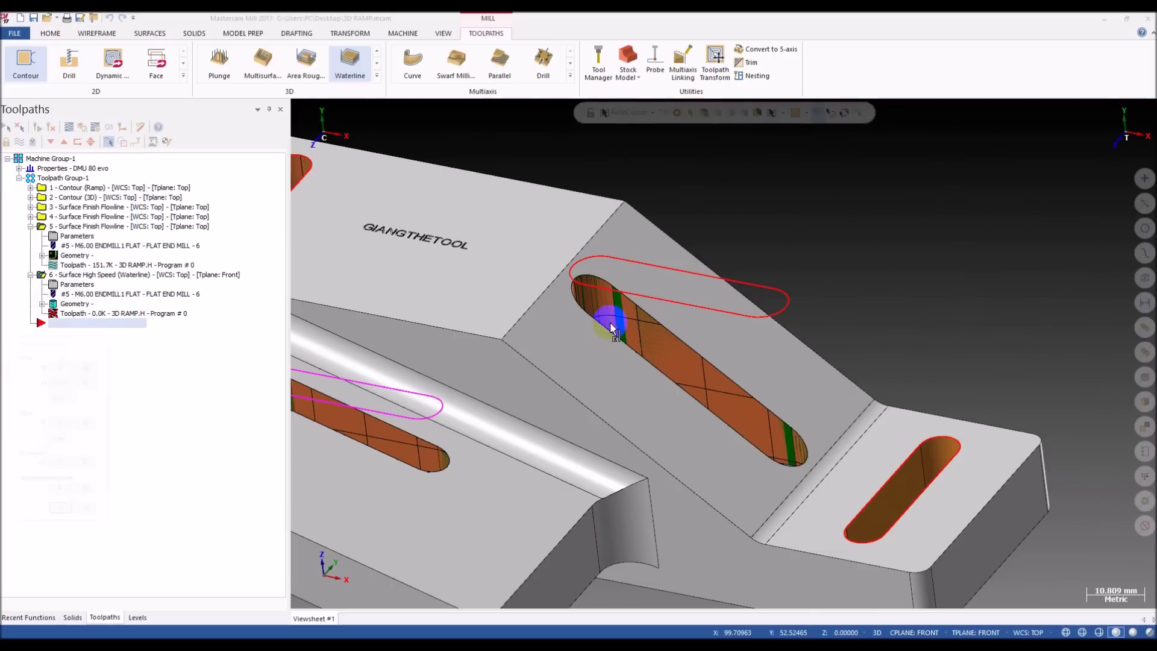
click(194, 186)
click(741, 280)
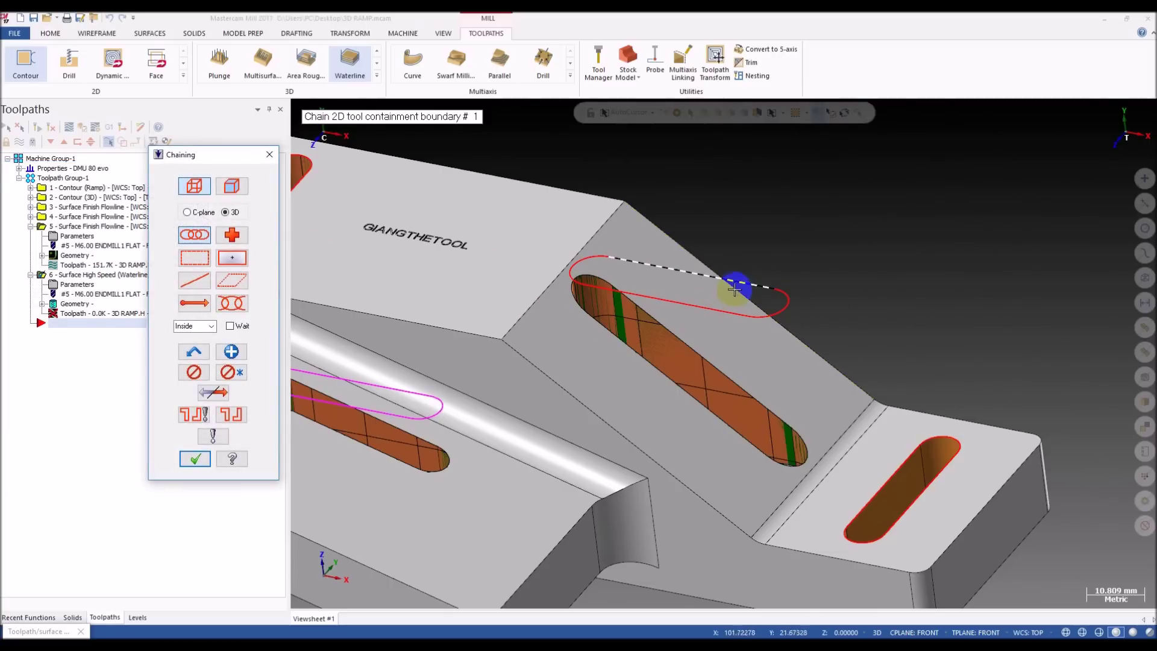
click(192, 461)
click(74, 402)
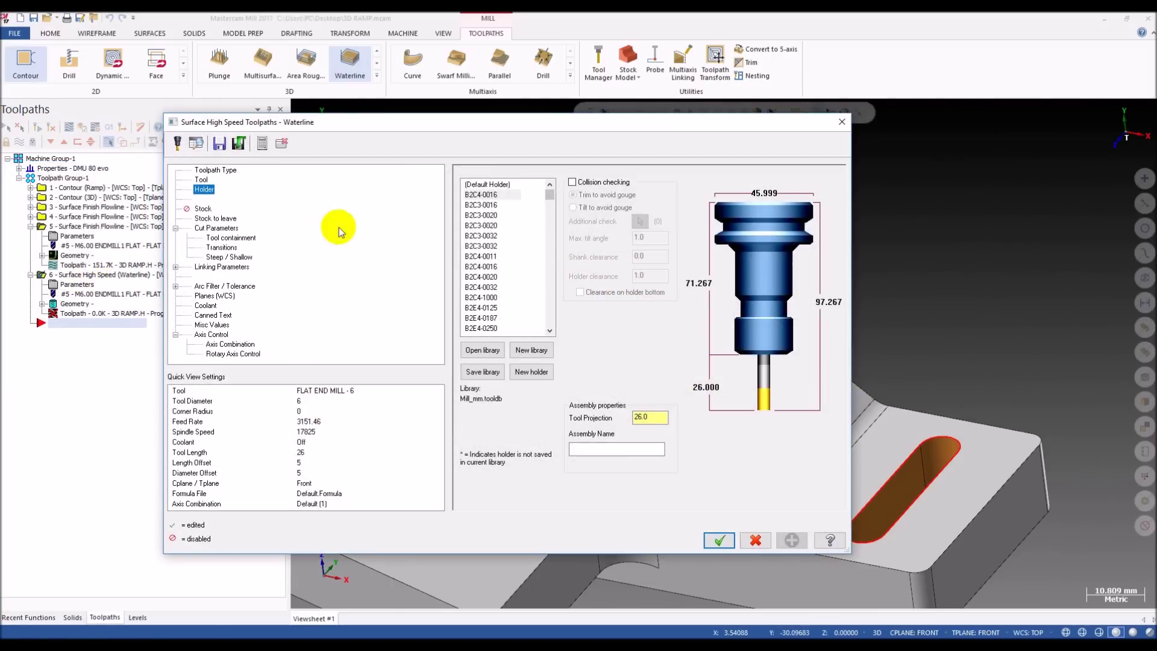
- Assign the M8.00 flat end mill to the Waterline operation and set its ramp transition angle to 3.0
click(212, 179)
click(549, 203)
click(229, 228)
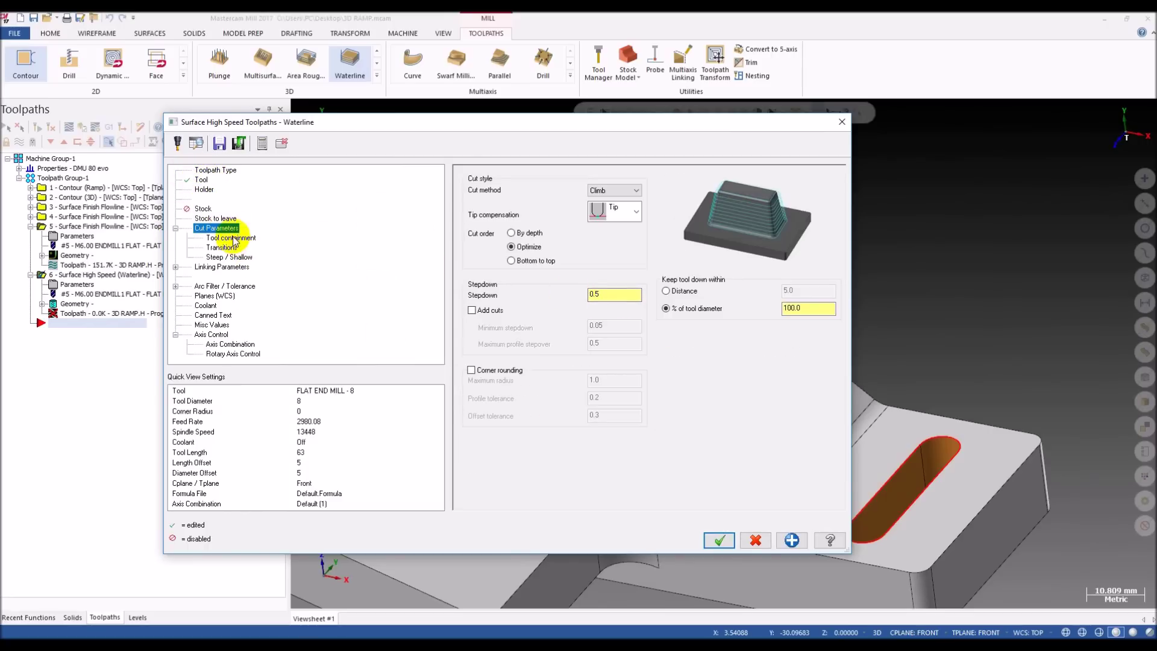
click(234, 239)
click(234, 255)
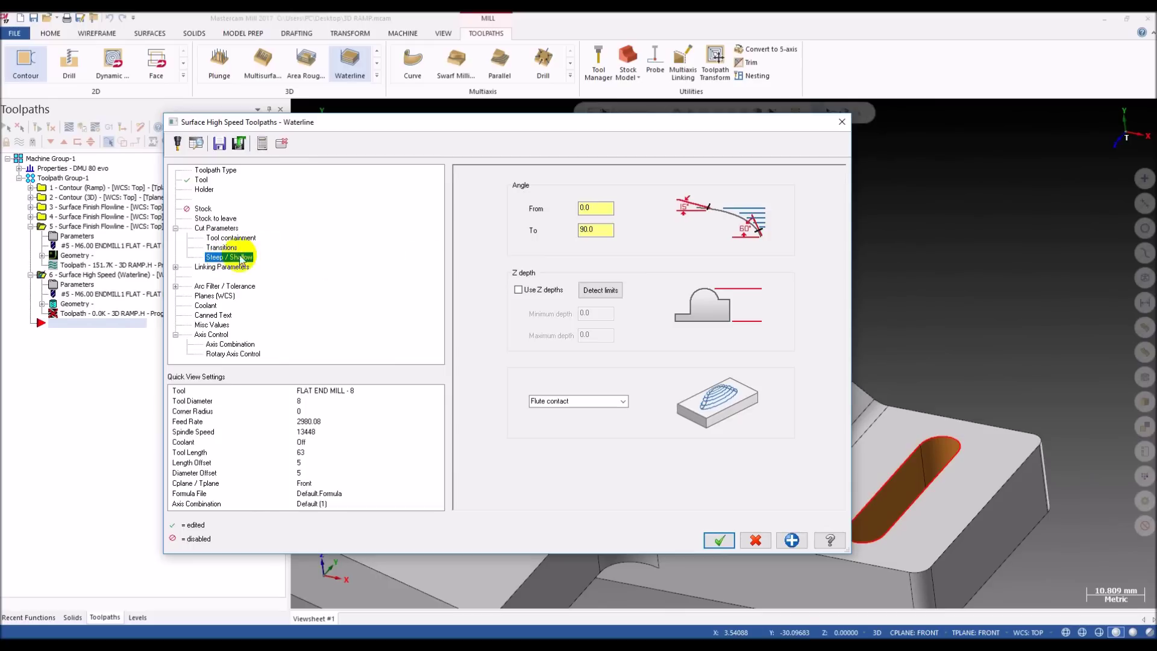
click(222, 248)
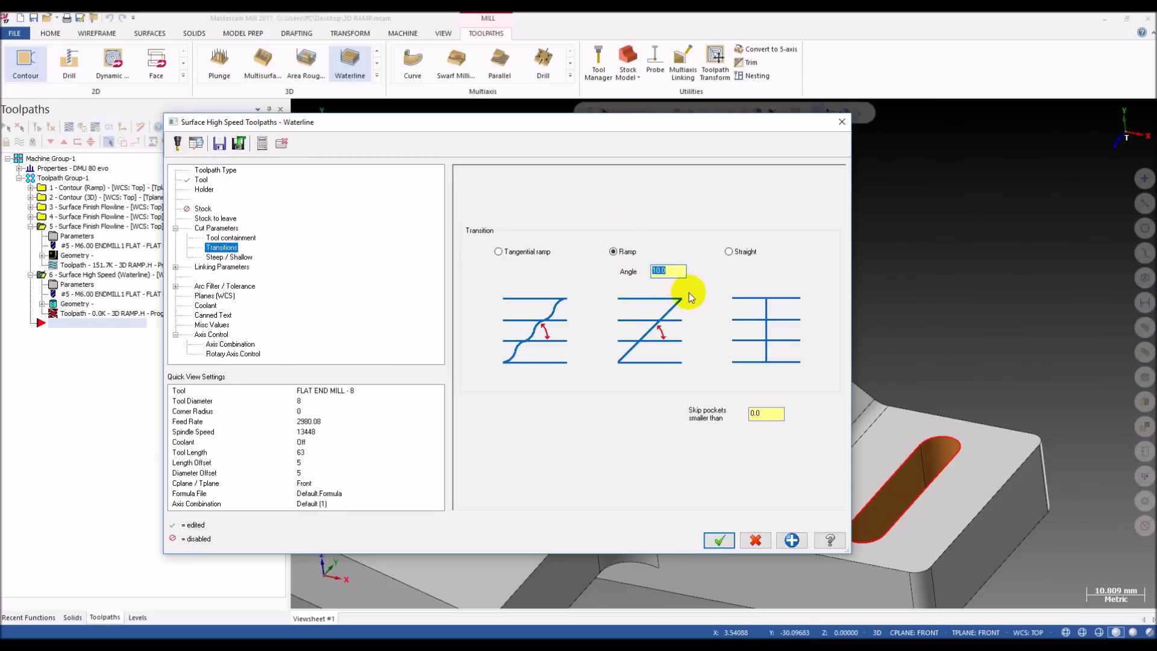
click(719, 540)
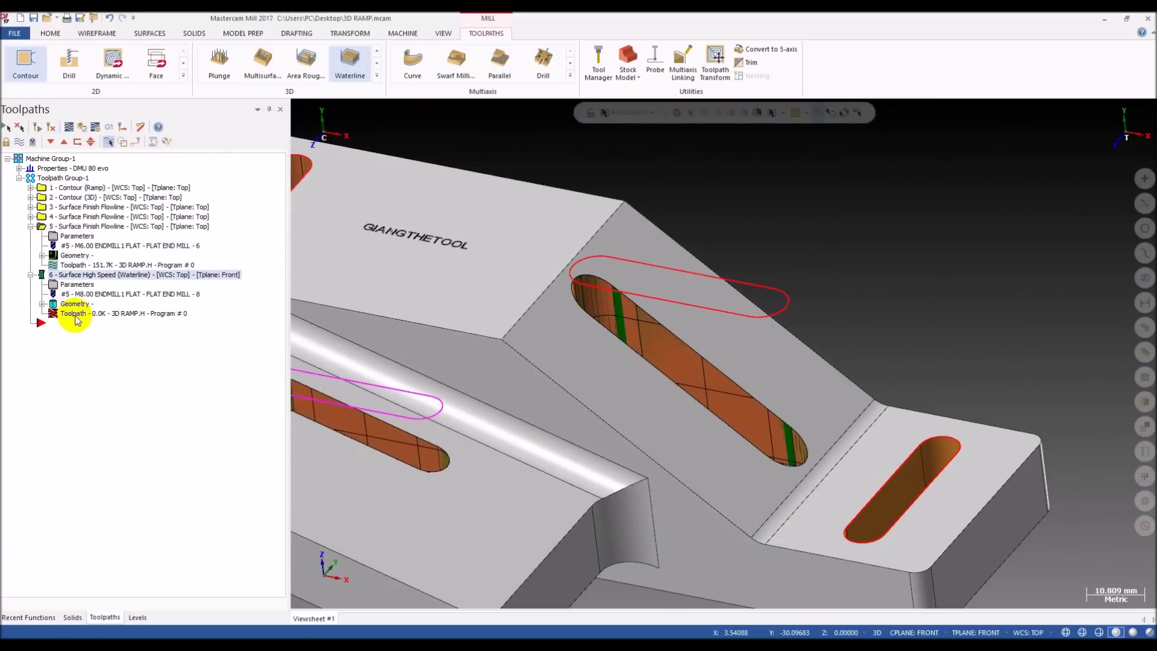
- Set the Waterline operation's tool plane and construction plane to Top and regenerate it
scroll(596, 280, up, 4)
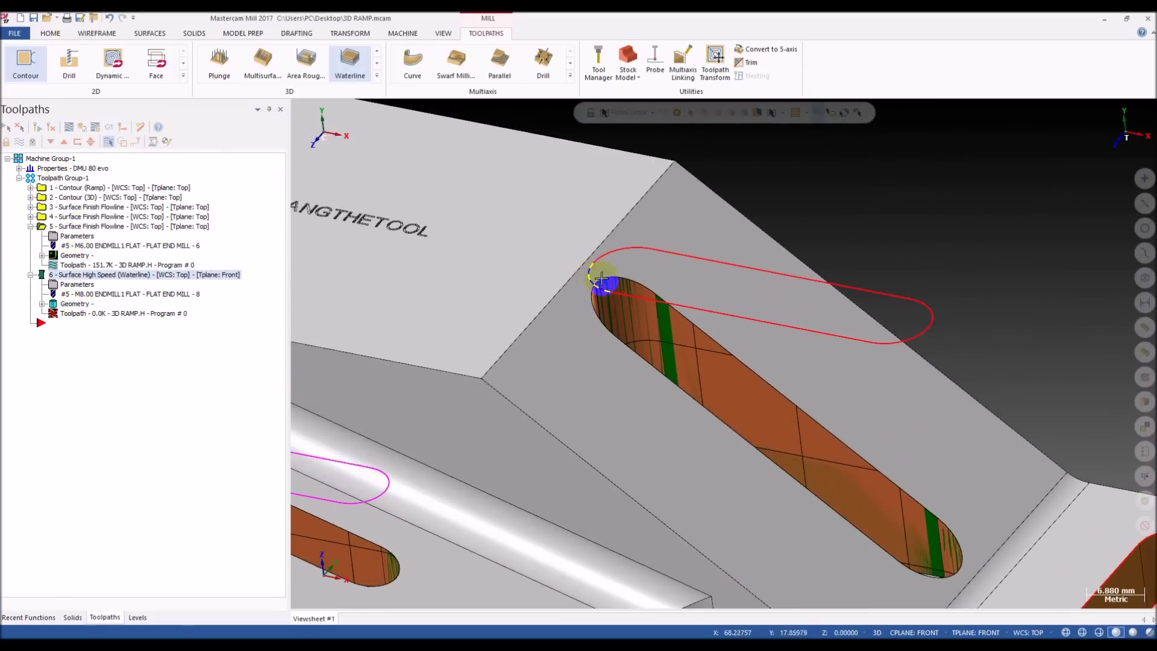
key(alt+s)
key(alt+s)
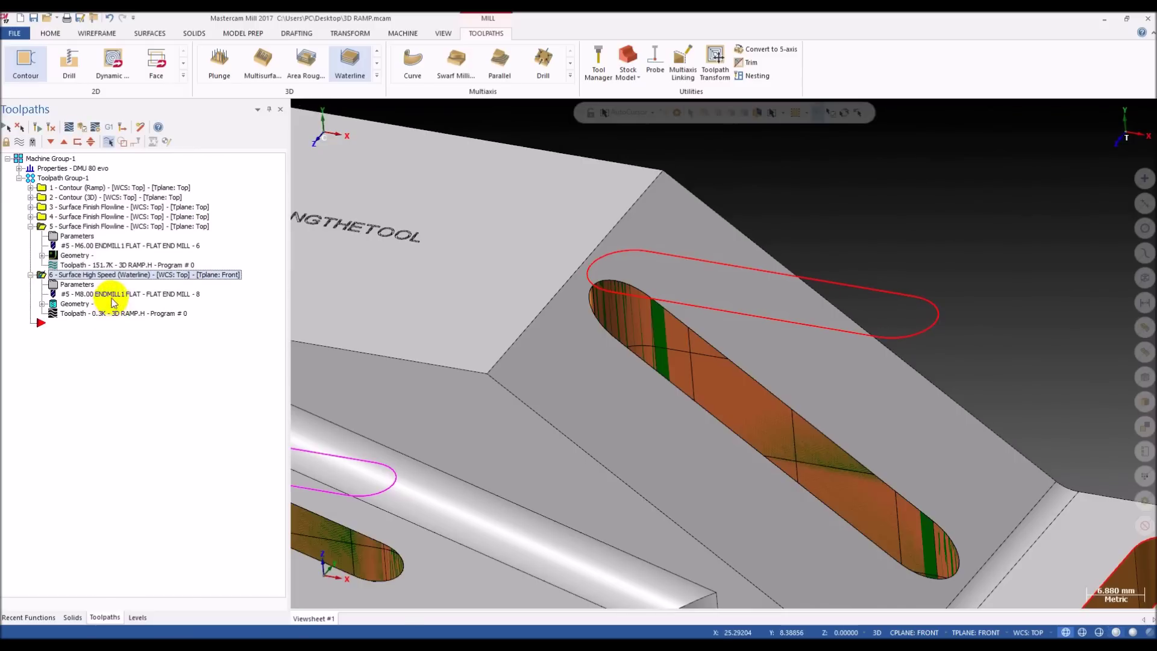
click(80, 287)
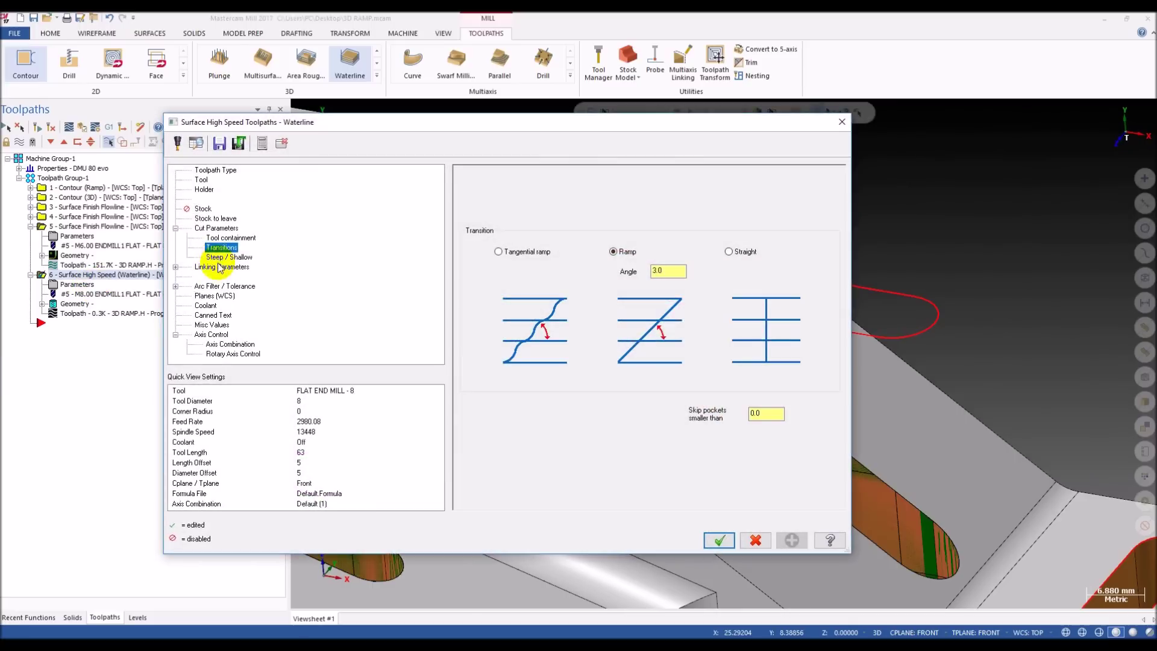
click(207, 305)
click(218, 296)
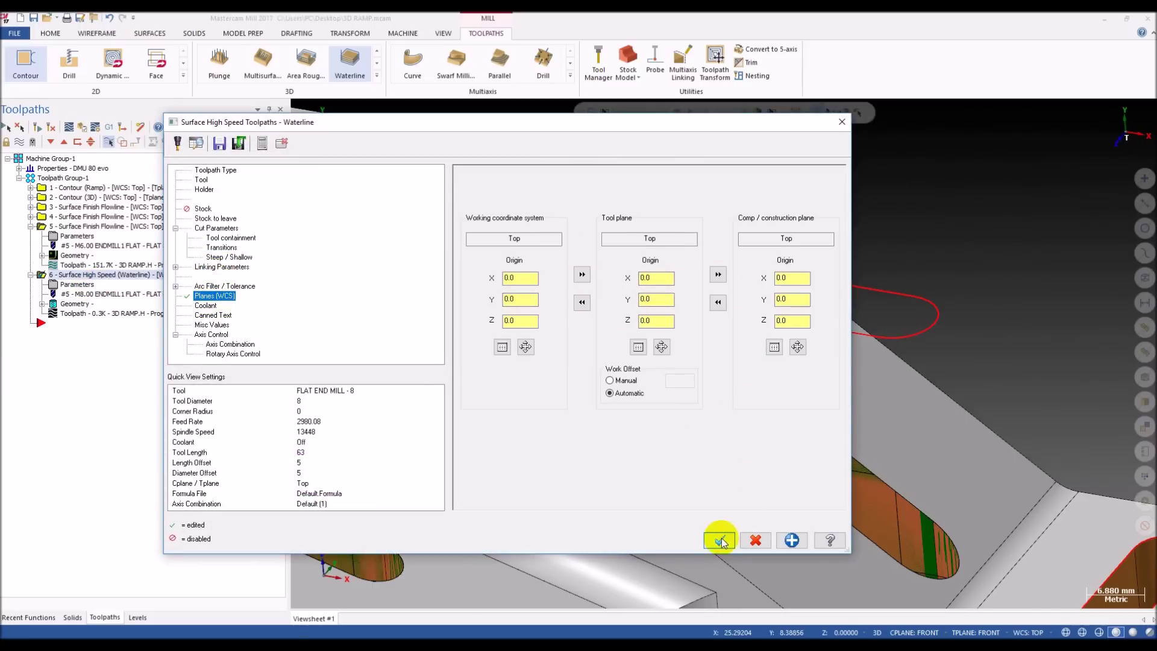
click(728, 533)
click(39, 130)
- Examine the Waterline toolpath's passes and entry moves in the large sloped slot
scroll(582, 288, down, 6)
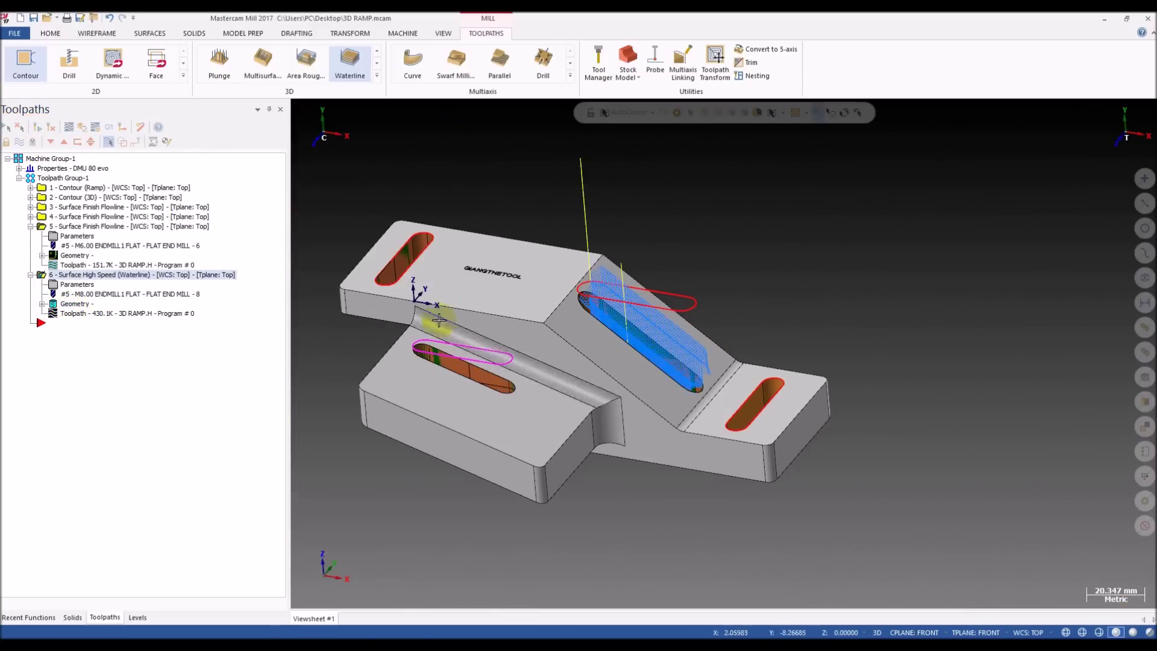
scroll(558, 306, up, 4)
mouse_move(574, 302)
middle_down()
mouse_move(554, 292)
mouse_move(625, 294)
mouse_move(608, 301)
mouse_move(627, 366)
mouse_move(615, 356)
mouse_move(603, 391)
mouse_move(621, 373)
mouse_move(569, 380)
mouse_move(590, 344)
mouse_move(578, 338)
middle_up()
scroll(623, 337, up, 5)
scroll(603, 390, up, 4)
scroll(594, 377, up, 1)
scroll(569, 380, down, 5)
key(alt+s)
- Set the Waterline operation's tool containment to compensate inside, change its offset distance, and regenerate the toolpath
click(112, 276)
click(68, 286)
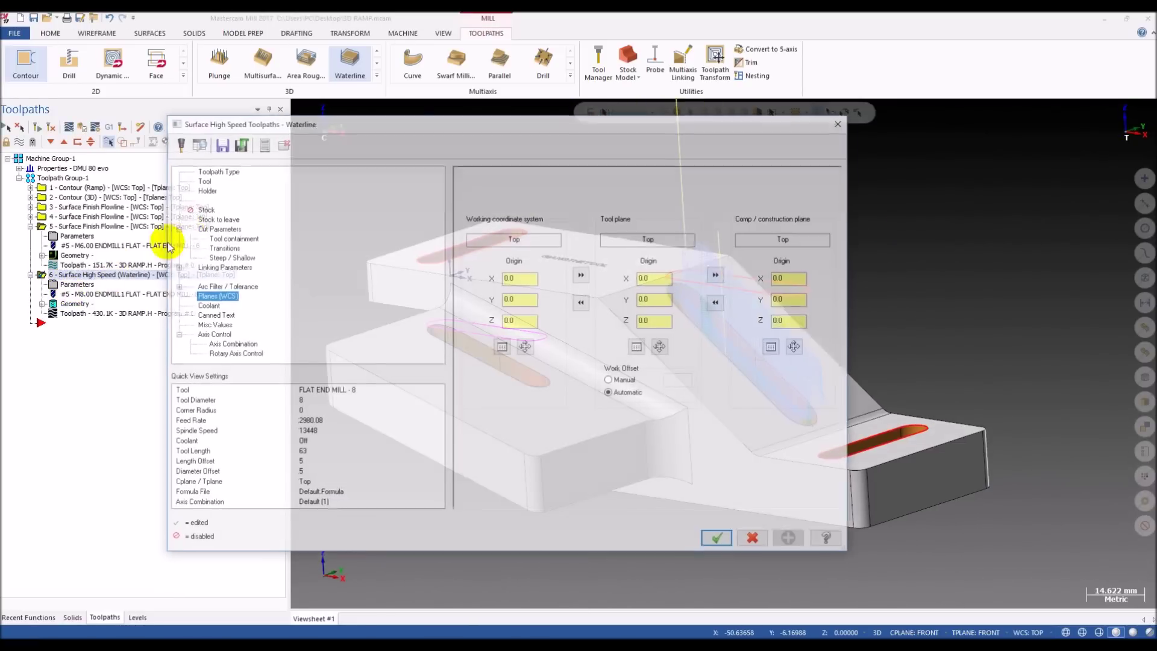
click(212, 228)
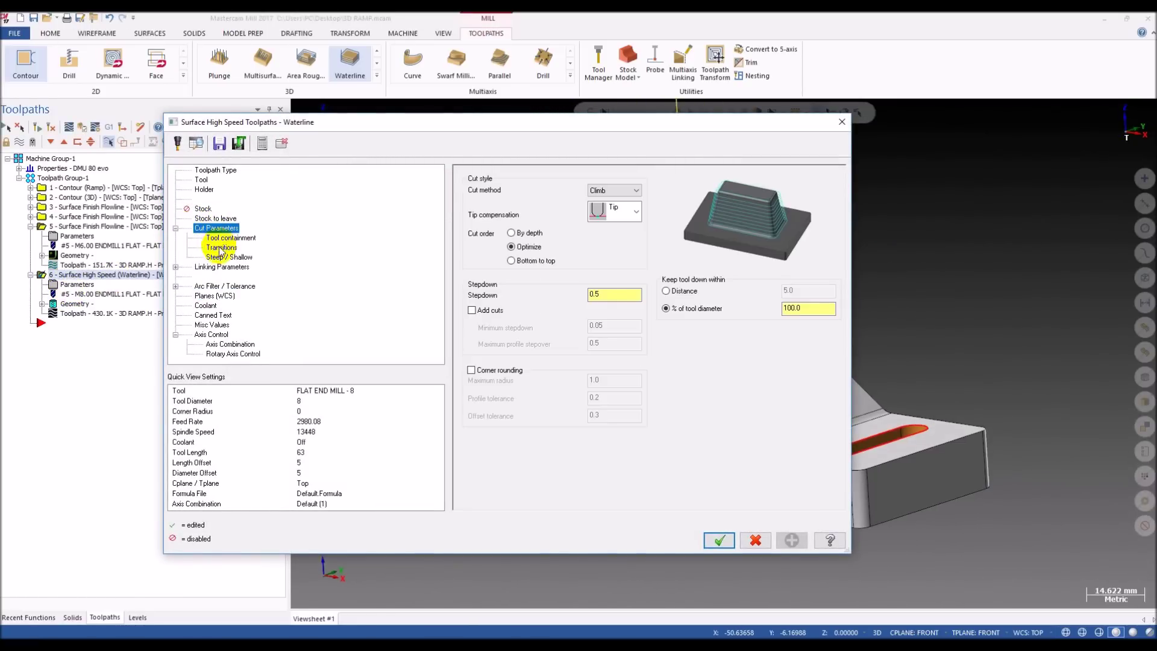
click(221, 248)
click(237, 239)
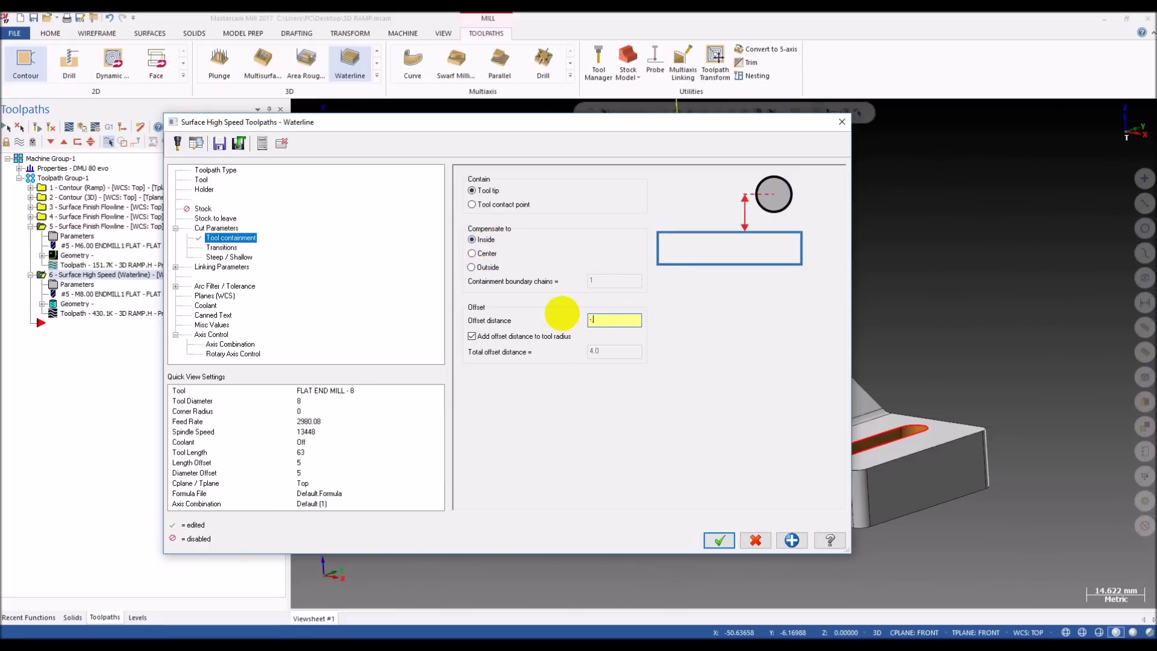
click(716, 546)
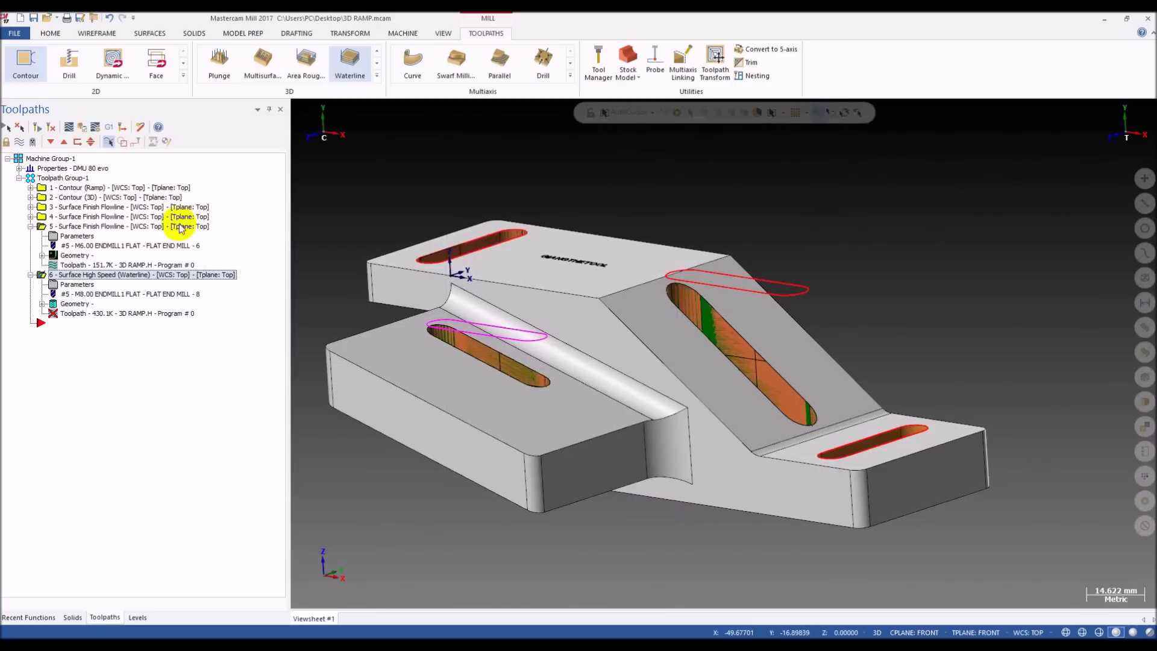
scroll(758, 334, up, 3)
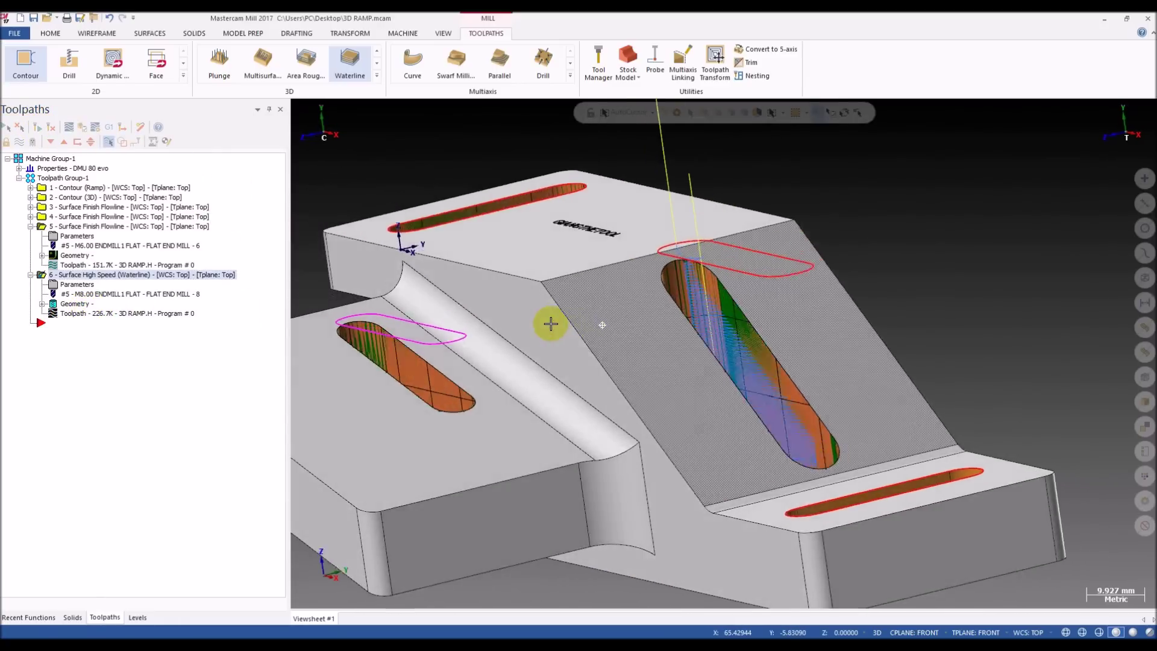
- Backplot the Waterline operation in wireframe and examine its entry and upper passes in the large sloped slot from the front
key(alt+s)
scroll(627, 323, up, 3)
click(106, 275)
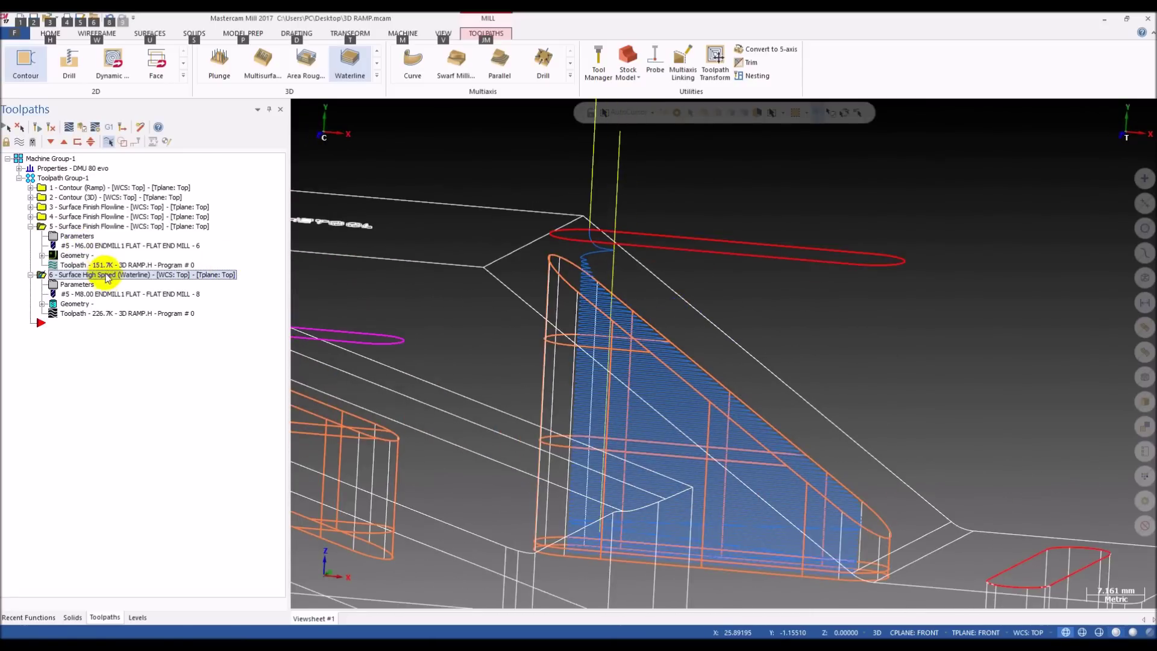
click(86, 314)
scroll(657, 200, up, 3)
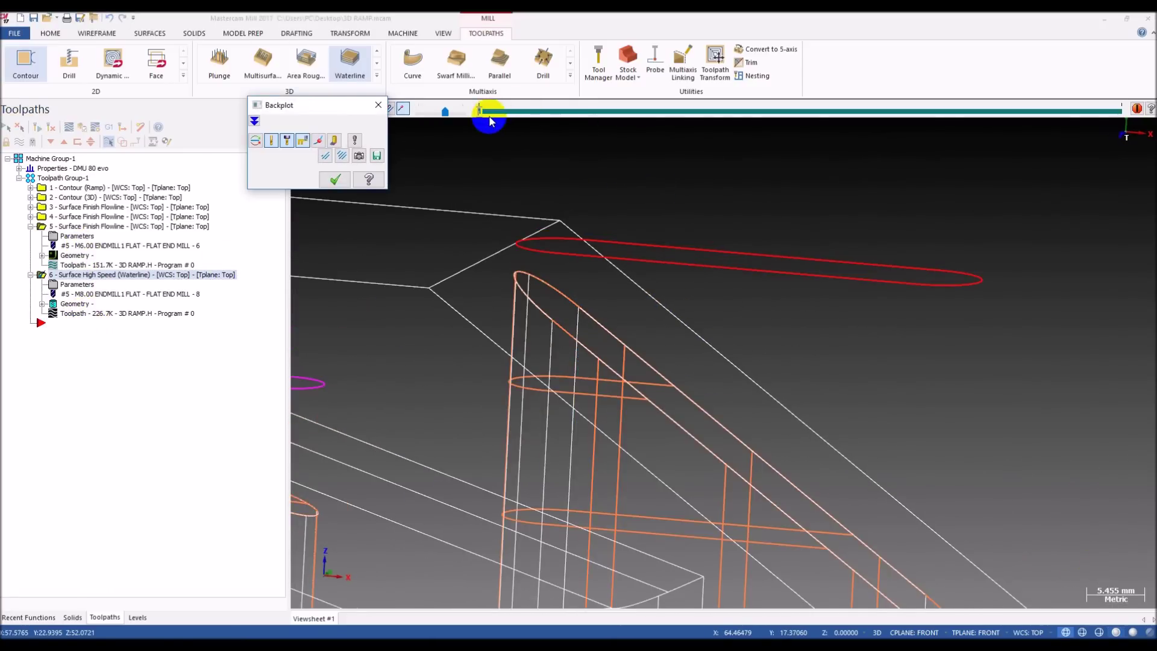
key(alt+2)
scroll(625, 159, up, 2)
drag(480, 113, 629, 113)
scroll(583, 355, down, 2)
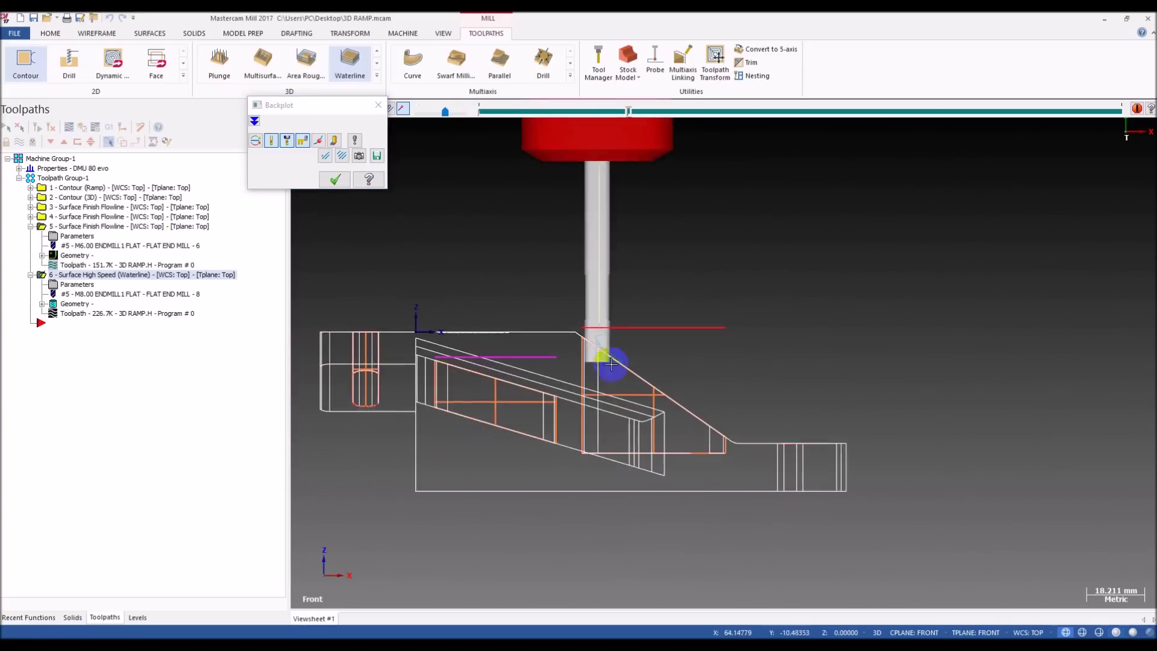
- Advance the backplot through the middle depths and check how the tool cuts between the slot's end wall and the slope
scroll(583, 356, up, 5)
mouse_move(600, 342)
middle_down()
mouse_move(535, 356)
mouse_move(582, 359)
middle_up()
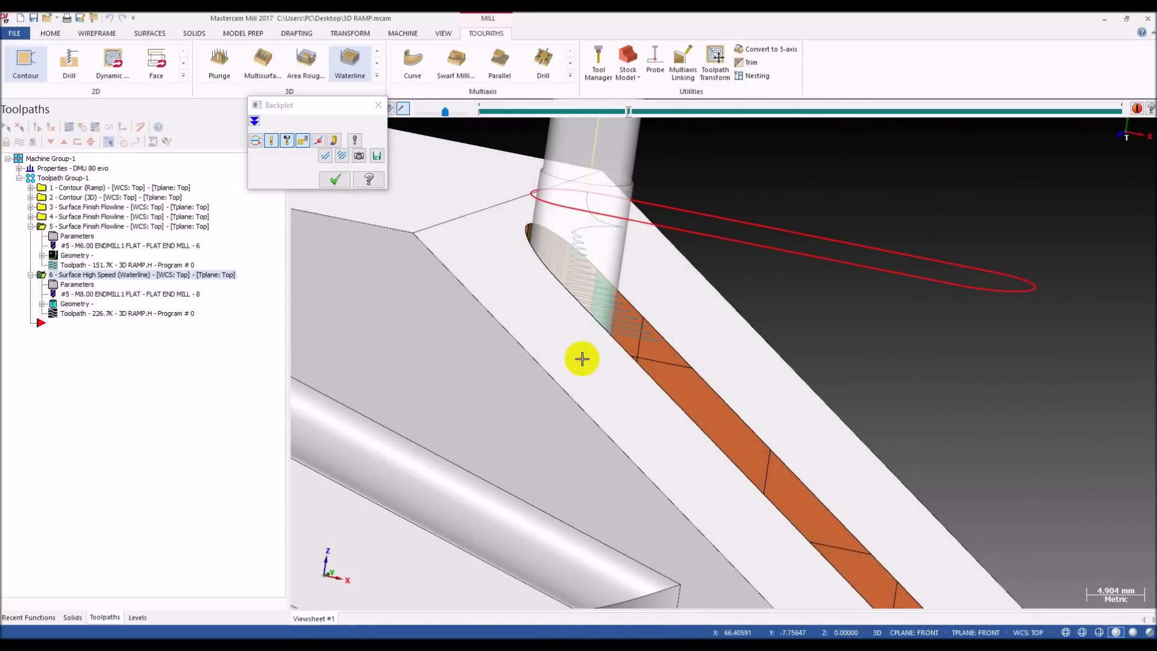
key(alt+2)
key(alt+s)
scroll(582, 359, down, 2)
drag(628, 122, 711, 128)
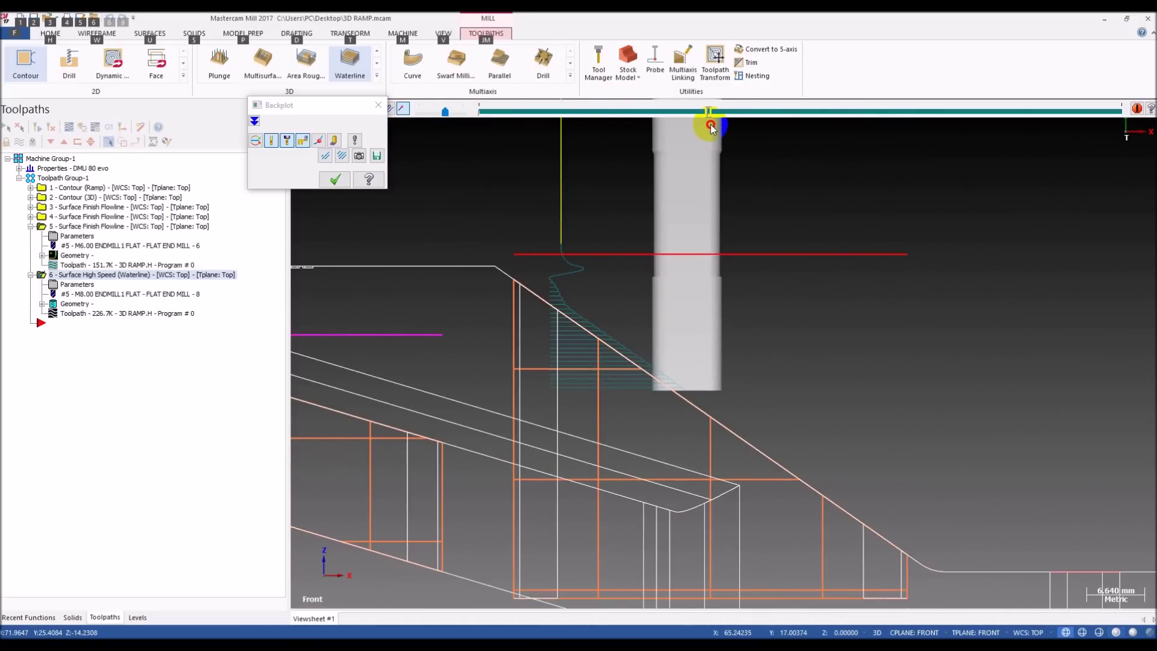
scroll(597, 449, up, 3)
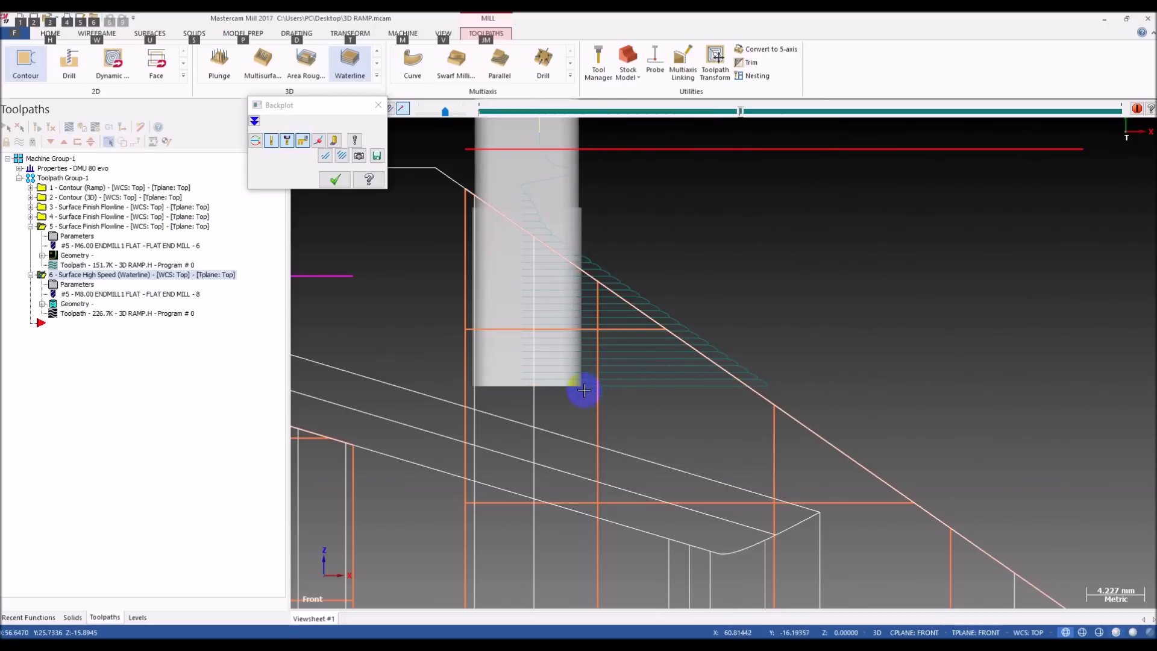
scroll(654, 393, down, 5)
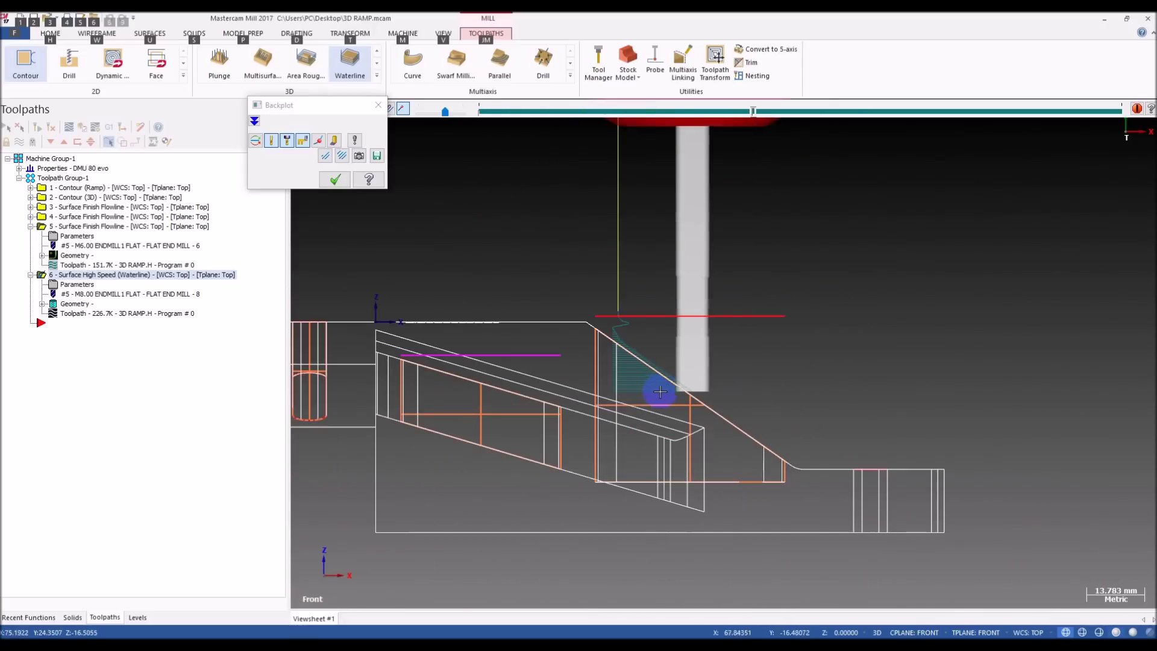
- Backplot the deeper Waterline passes in the large sloped slot, inspect them on the shaded part, and close the backplot
scroll(660, 388, up, 1)
drag(767, 118, 960, 140)
middle_drag(544, 364, 480, 397)
key(alt+s)
scroll(480, 397, up, 5)
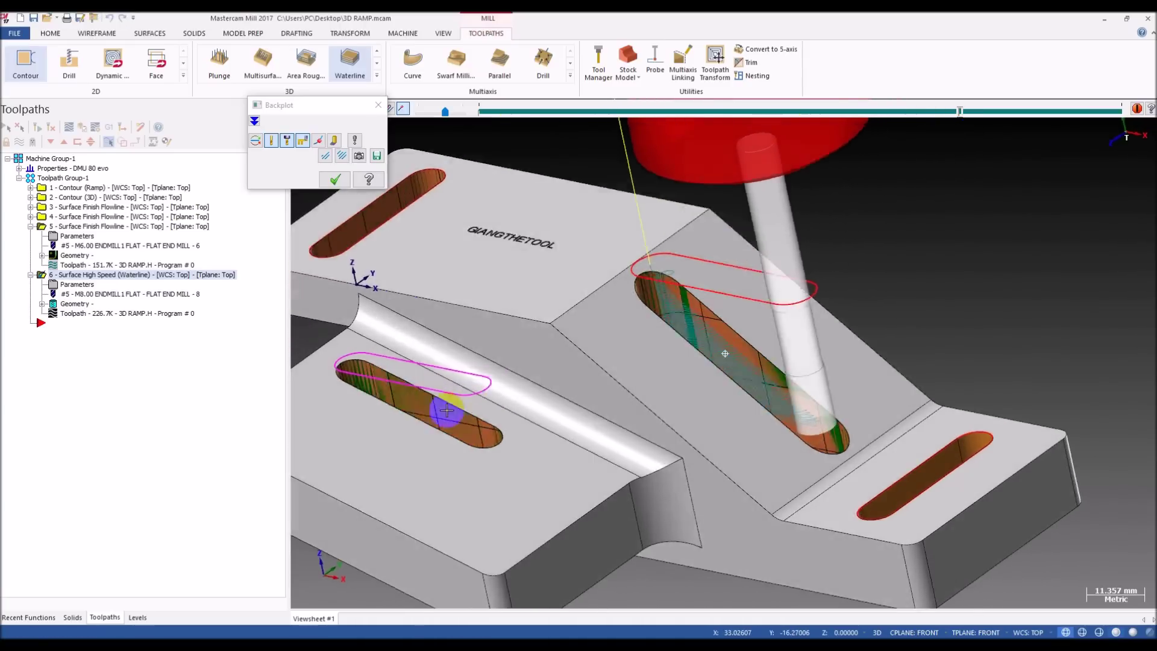
scroll(661, 309, down, 3)
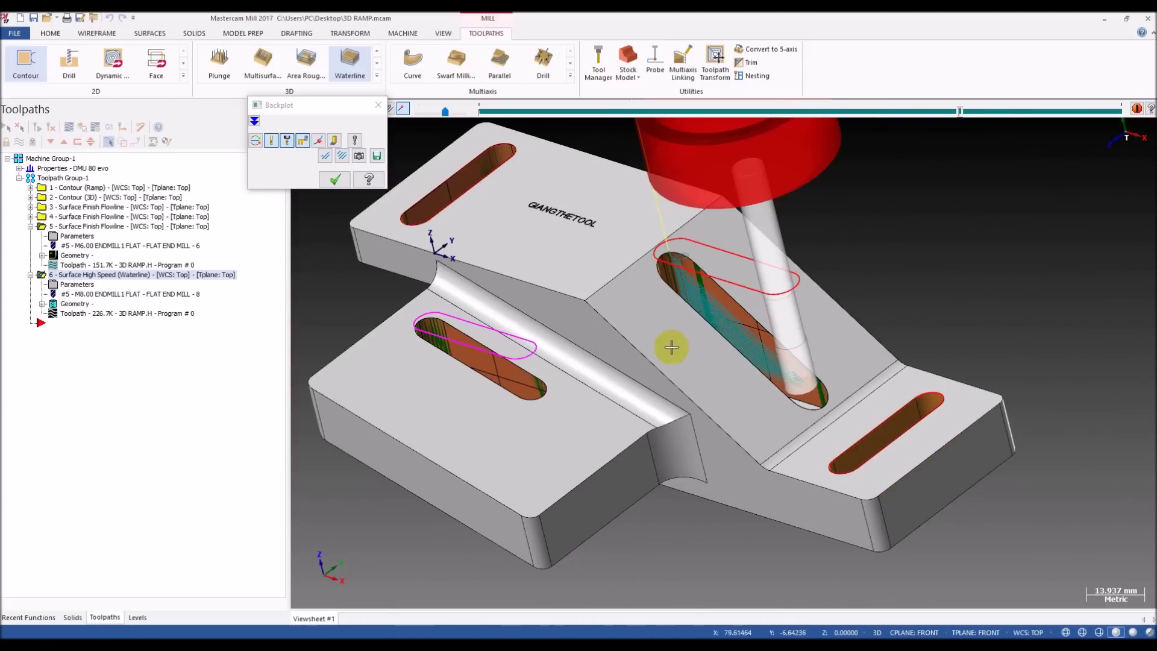
scroll(719, 325, up, 2)
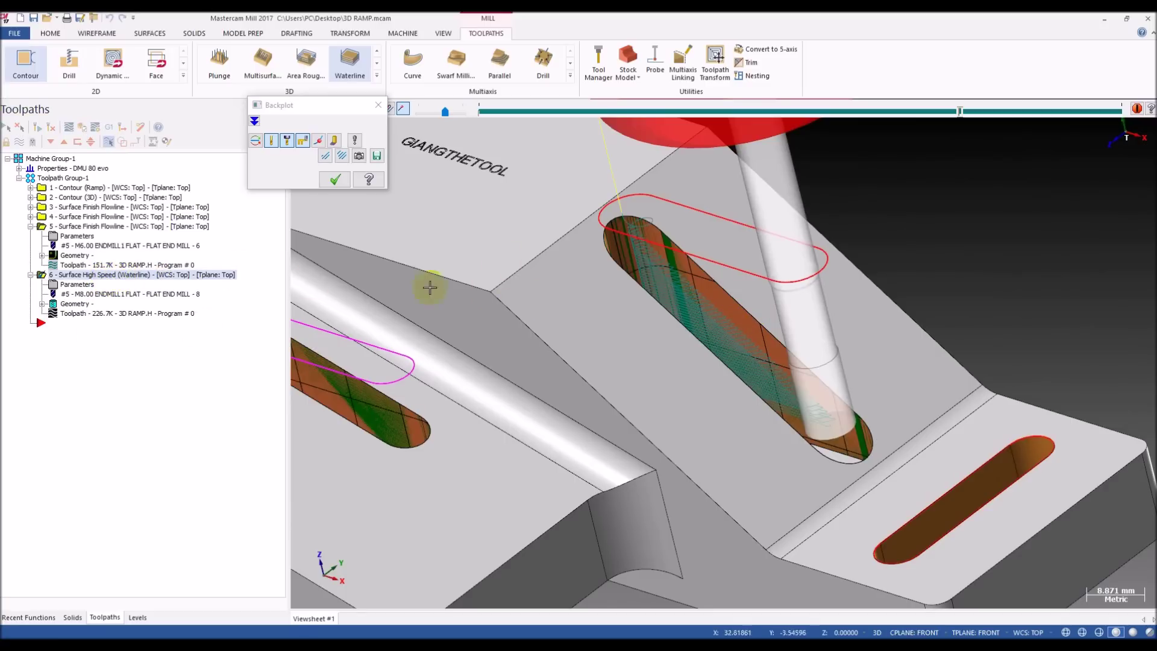
key(Escape)
- Copy the Waterline operation and place the duplicate after the original
scroll(838, 361, down, 2)
middle_drag(801, 364, 757, 362)
scroll(757, 362, down, 2)
scroll(507, 385, up, 2)
middle_drag(506, 385, 534, 384)
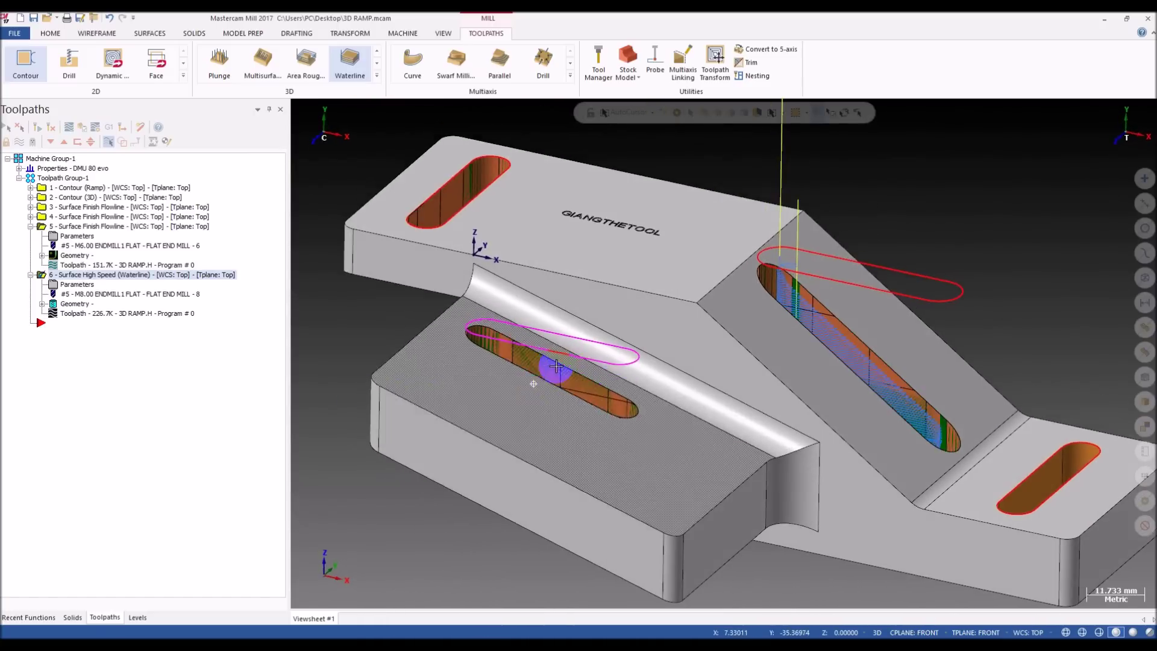
middle_drag(540, 360, 526, 373)
scroll(525, 372, up, 1)
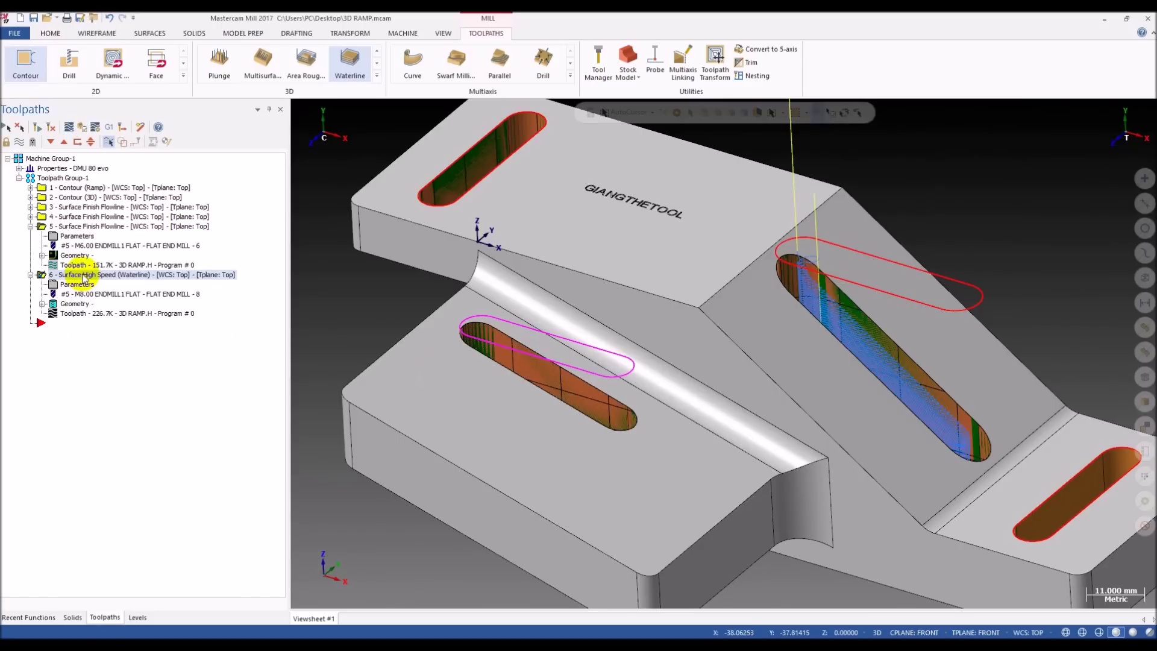
key(t)
right_drag(83, 275, 48, 320)
click(110, 338)
- Replace the copied Waterline operation's drive surfaces with the surfaces of the small sloped slot
click(90, 352)
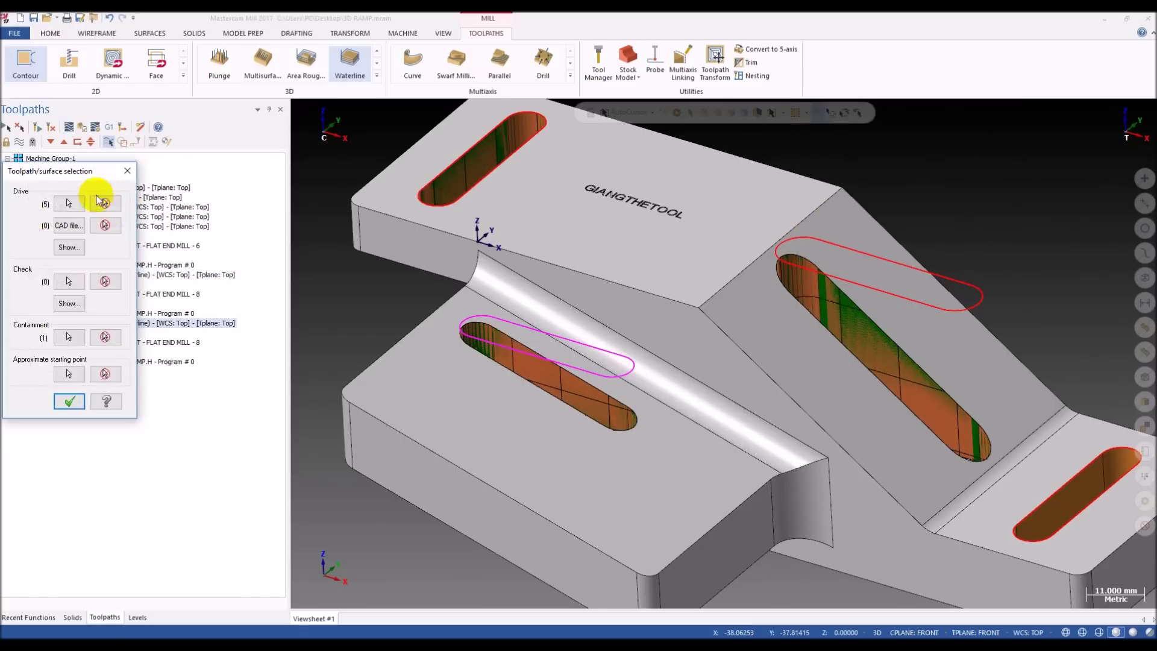
click(96, 206)
scroll(516, 348, up, 2)
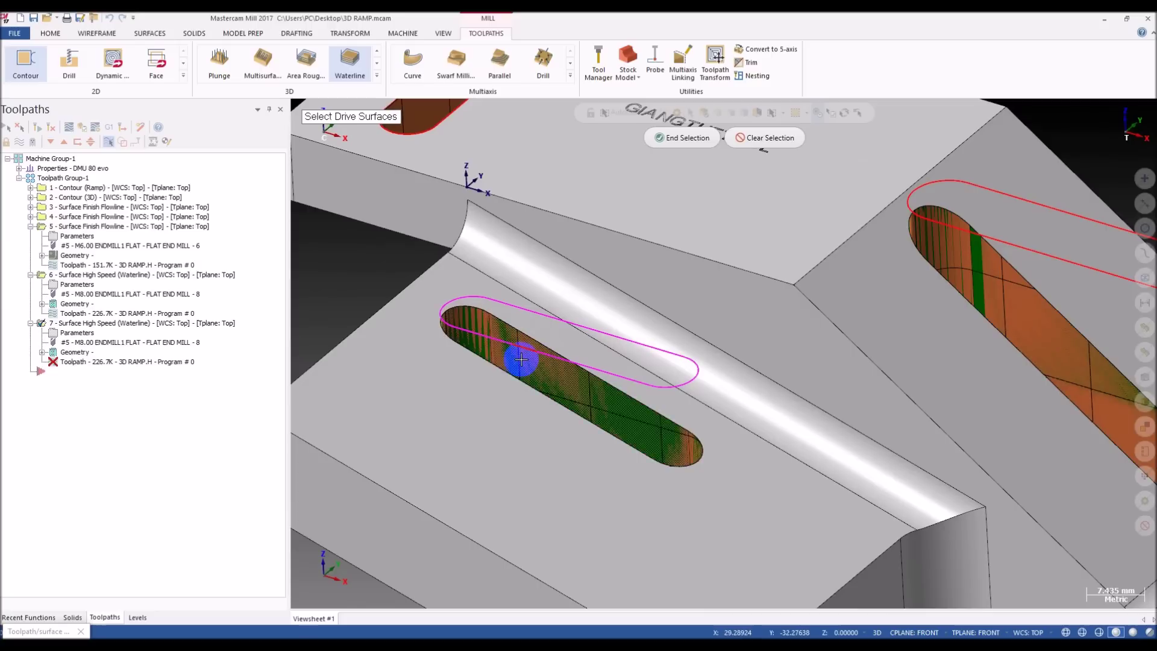
click(706, 111)
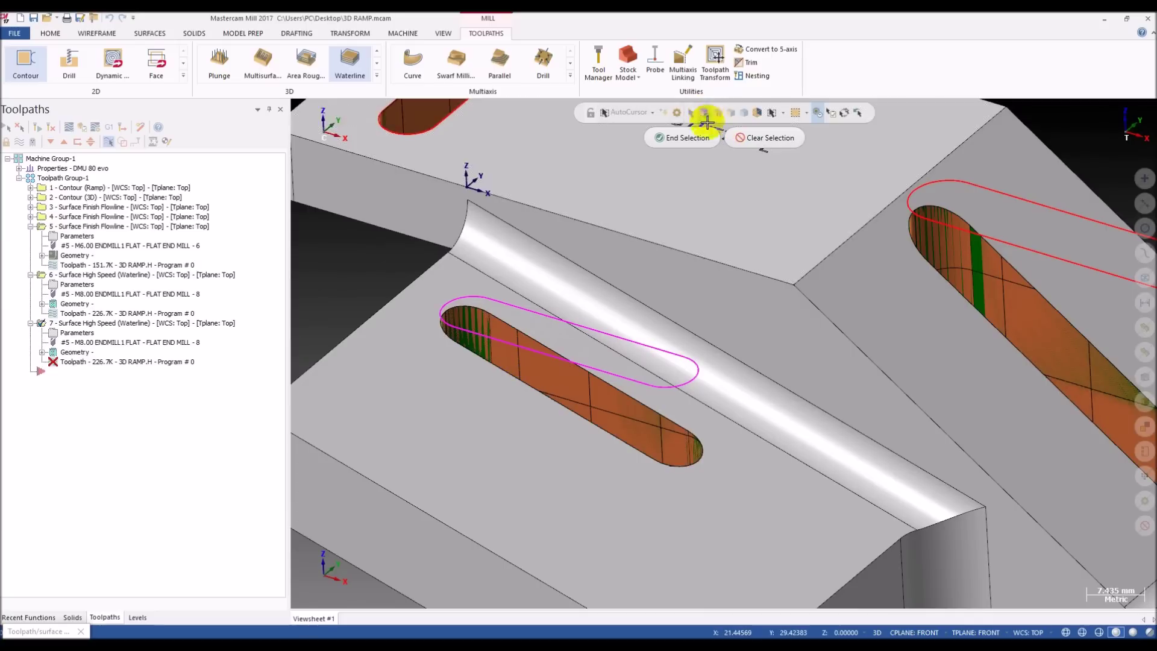
click(561, 366)
click(525, 321)
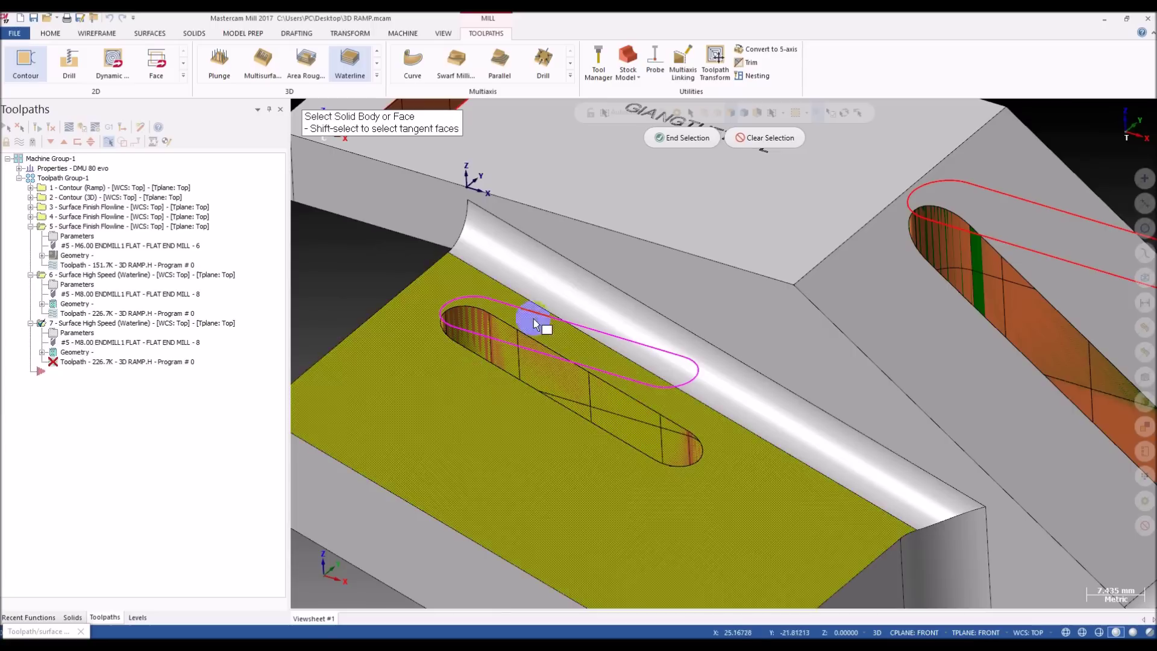
scroll(656, 208, down, 2)
click(673, 139)
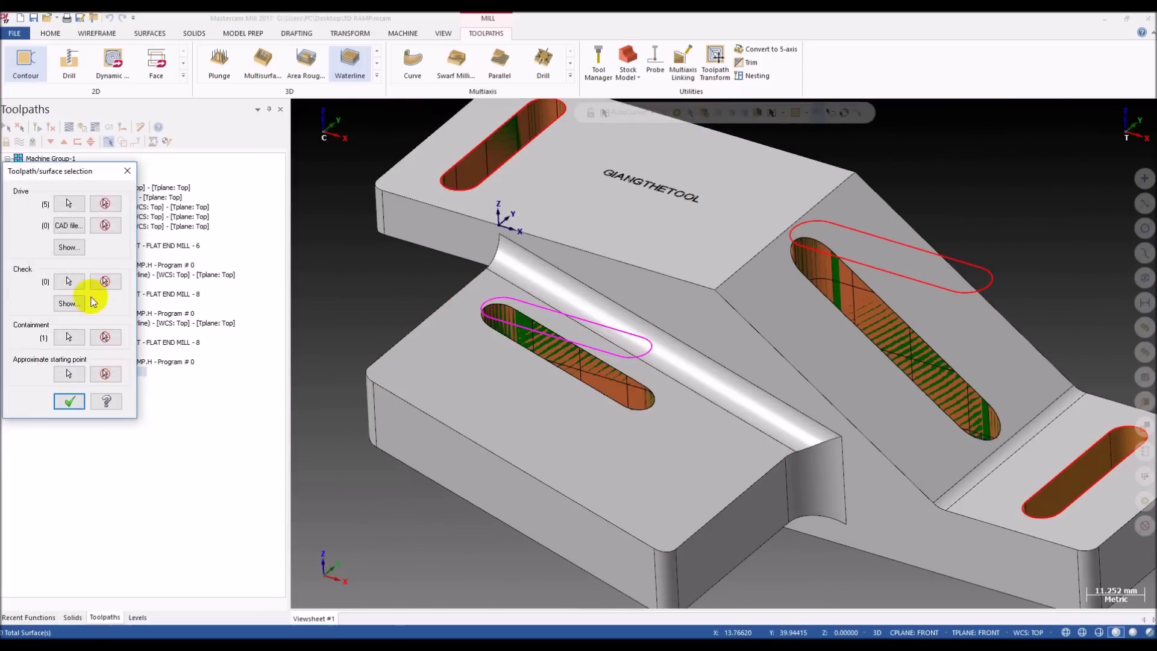
- Replace the copied operation's containment boundary with the magenta outline above the small sloped slot and regenerate the toolpath
click(106, 338)
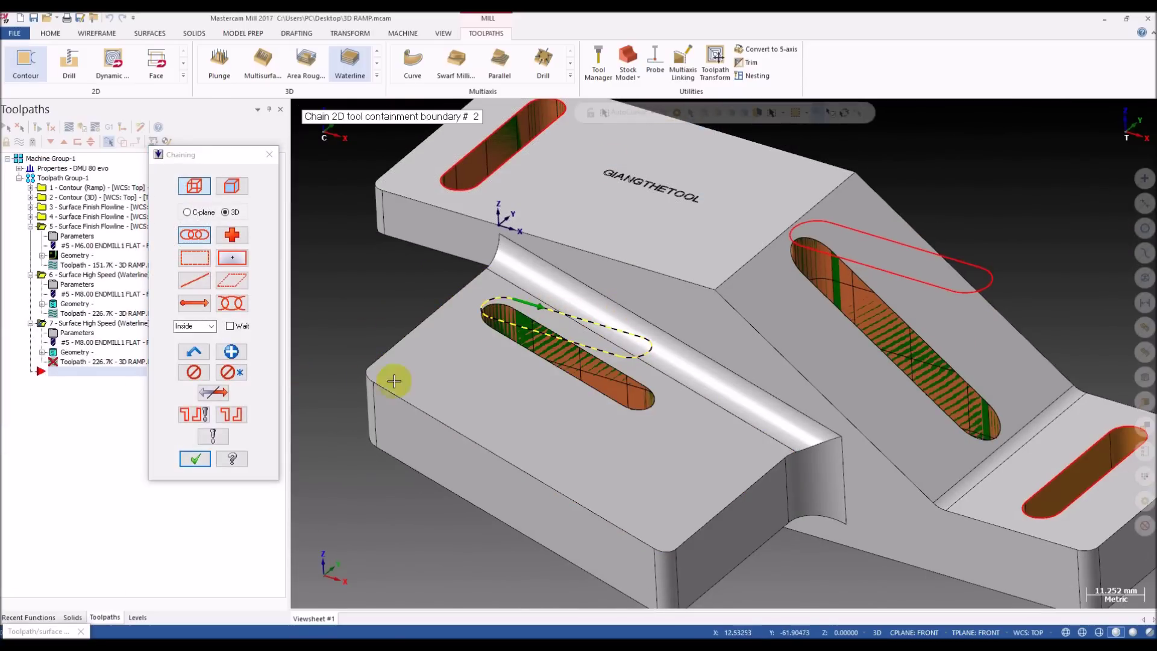
click(196, 460)
click(69, 402)
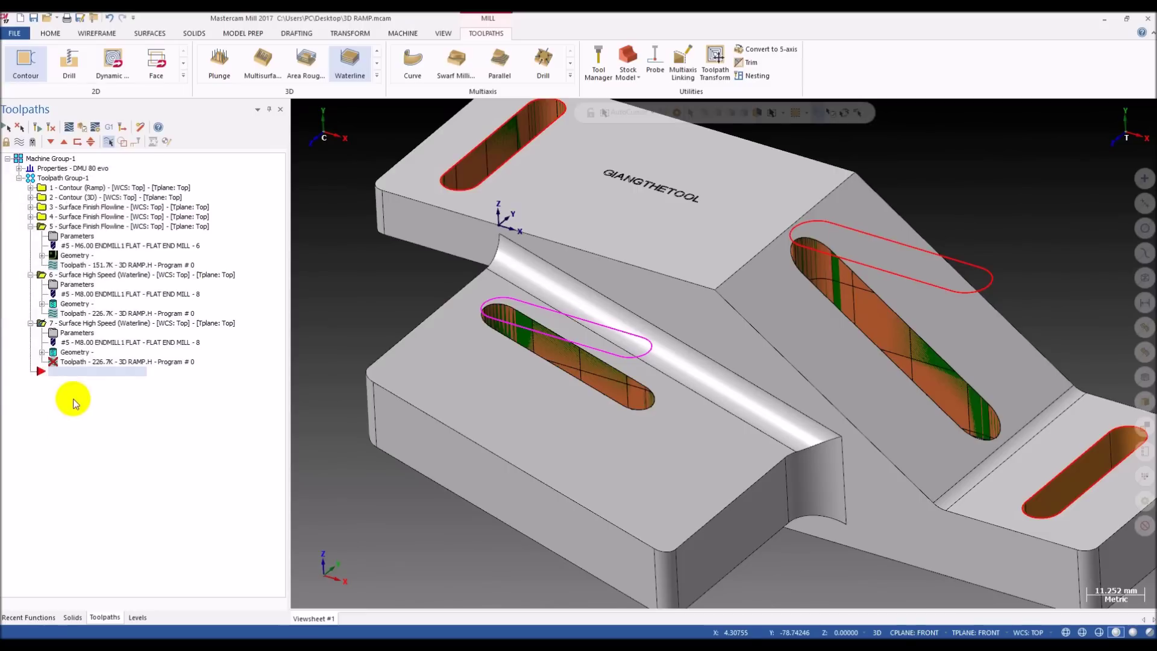
middle_drag(338, 287, 166, 170)
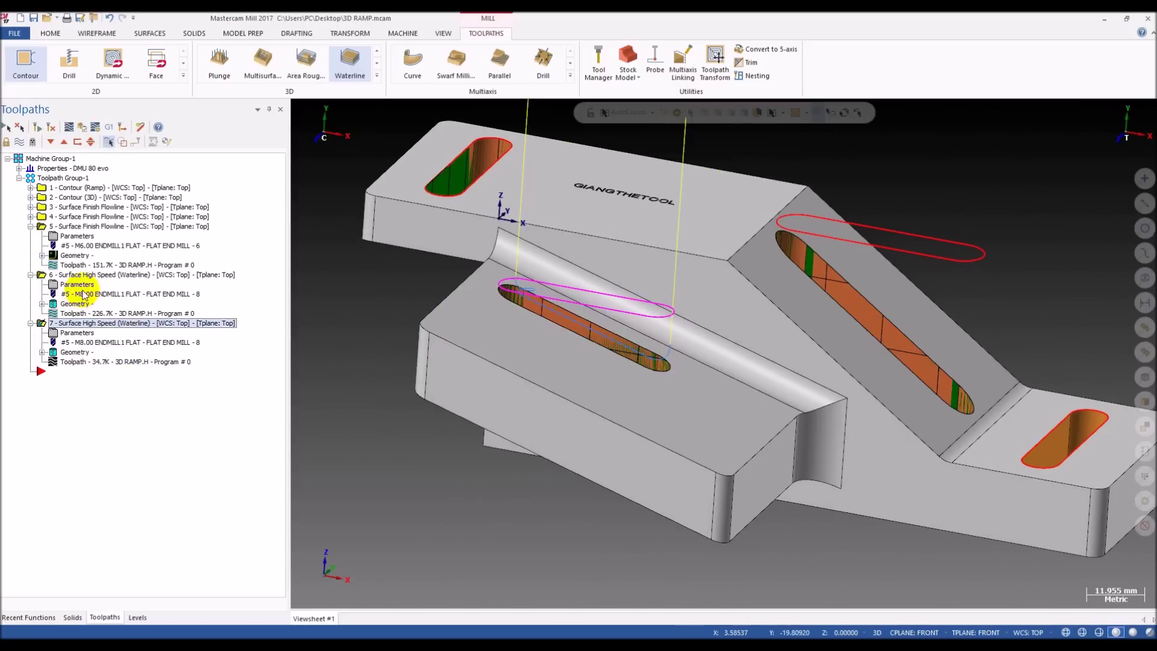
- Assign the M6.00 flat end mill to the small slot's Waterline operation and regenerate it
key(alt)
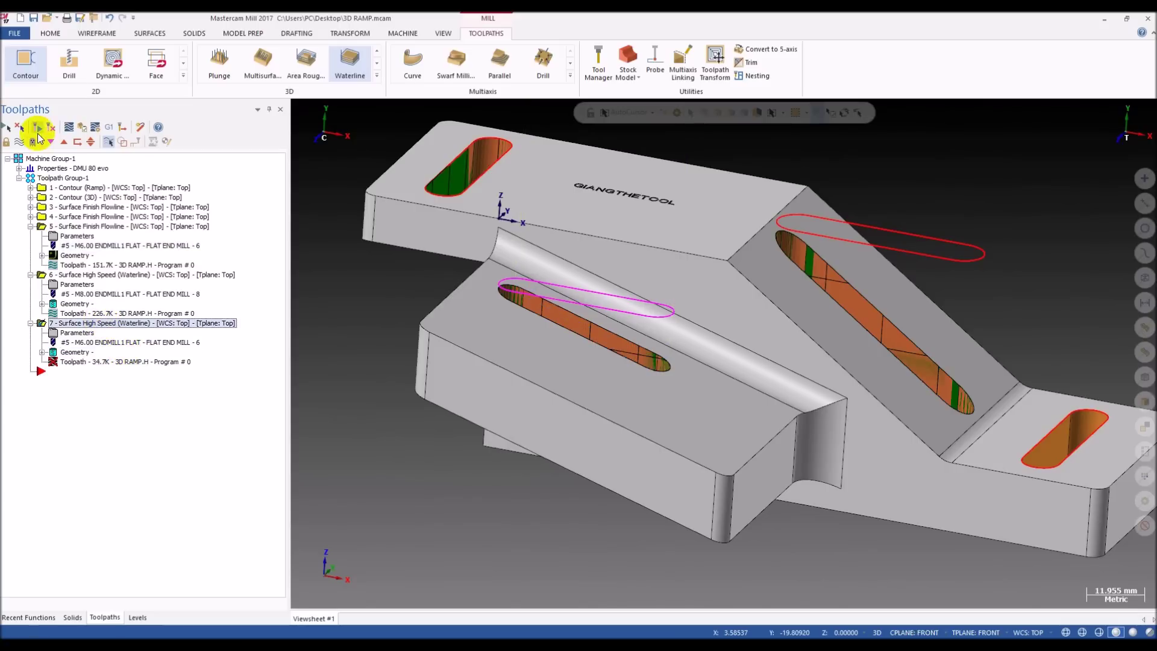
scroll(555, 294, up, 6)
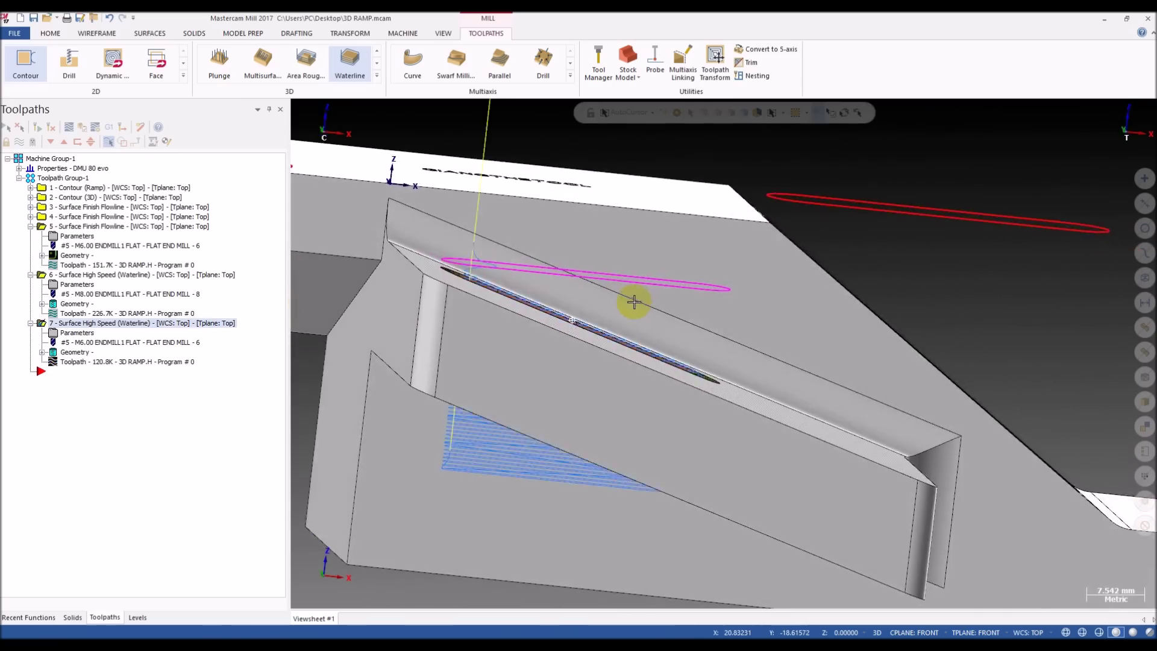
mouse_move(612, 302)
middle_down()
mouse_move(563, 297)
mouse_move(512, 327)
mouse_move(540, 300)
mouse_move(545, 317)
mouse_move(516, 331)
mouse_move(714, 302)
mouse_move(630, 313)
mouse_move(635, 302)
mouse_move(692, 305)
mouse_move(700, 326)
mouse_move(697, 305)
mouse_move(506, 464)
mouse_move(597, 487)
mouse_move(698, 470)
mouse_move(620, 490)
mouse_move(580, 472)
mouse_move(615, 434)
mouse_move(622, 444)
mouse_move(516, 392)
middle_up()
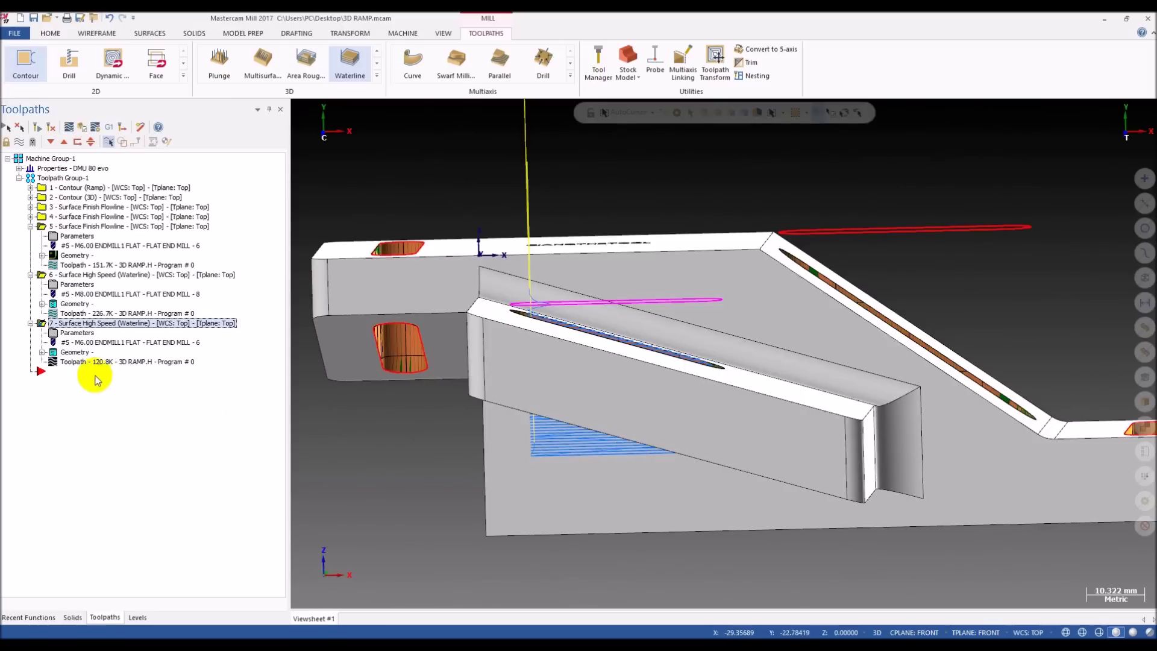
- Backplot the small slot's Waterline operation and check its passes against the slot's sloped underside
key(alt+t)
click(476, 113)
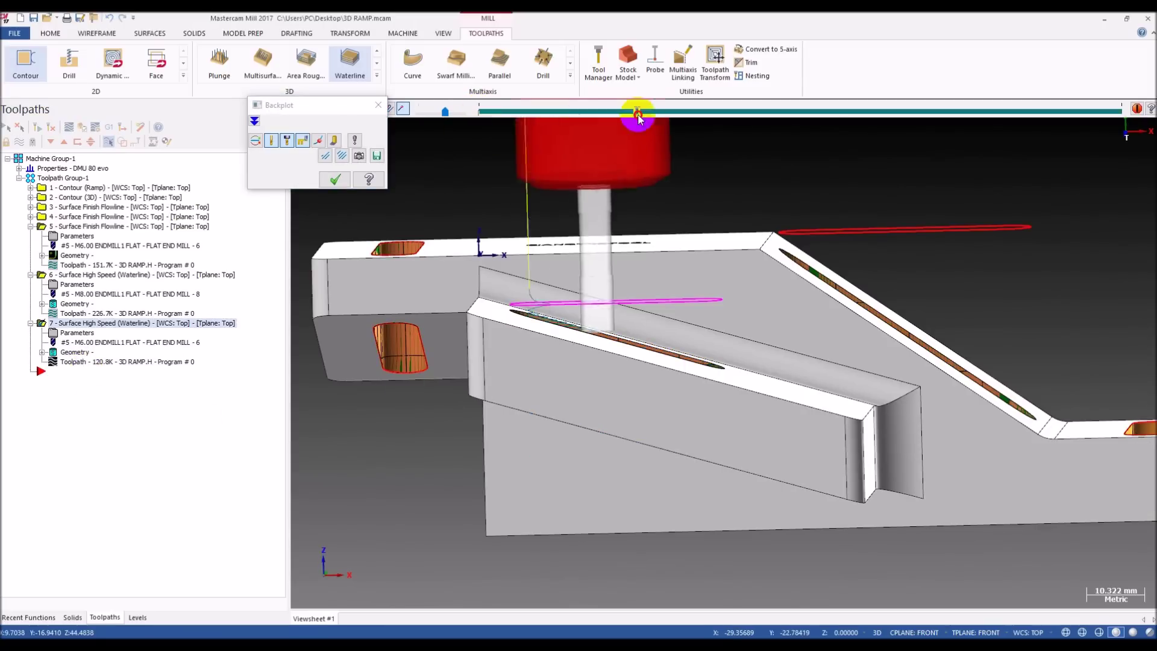
middle_drag(620, 400, 410, 481)
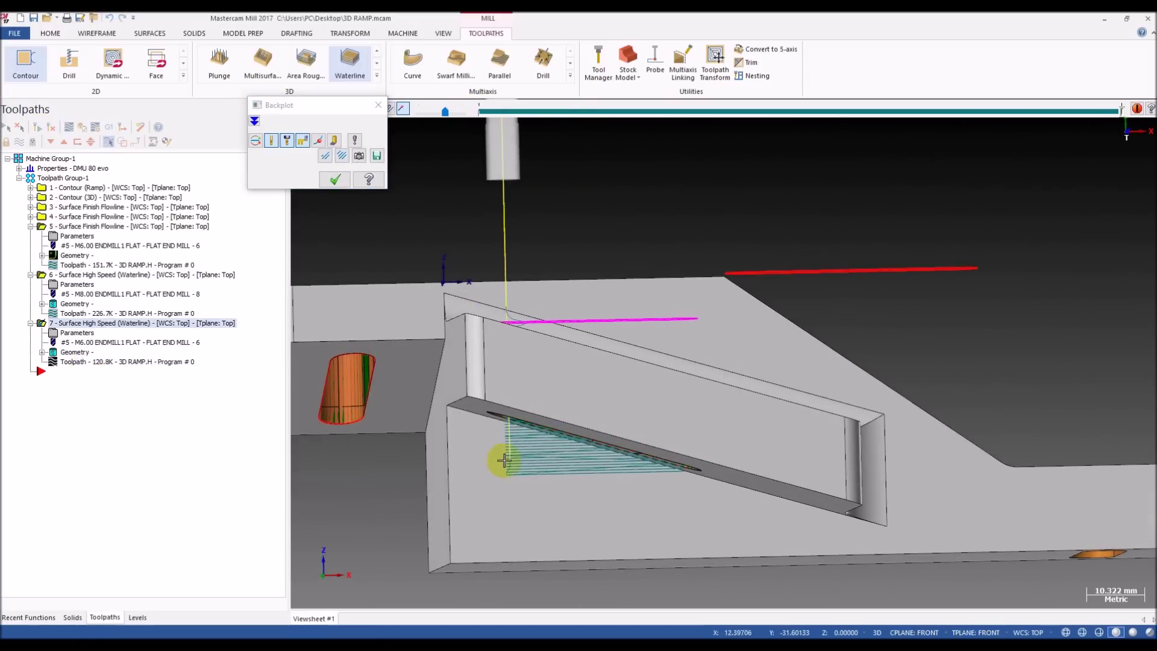
middle_drag(515, 459, 550, 398)
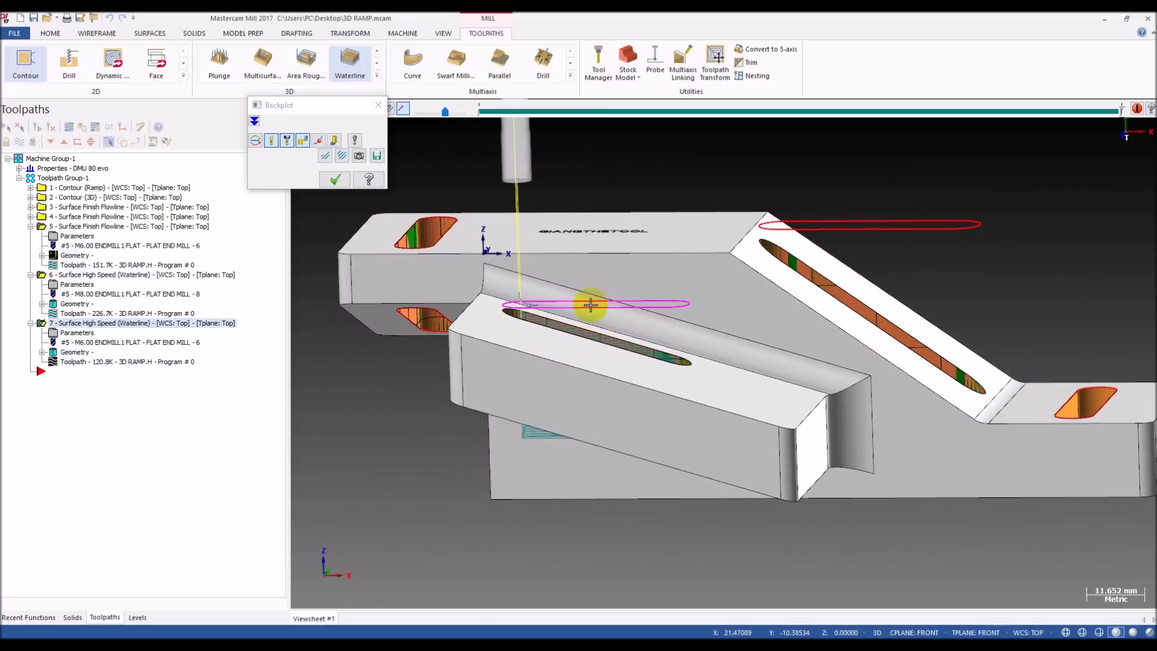
scroll(603, 311, up, 3)
middle_drag(627, 323, 529, 310)
scroll(688, 319, down, 2)
key(Escape)
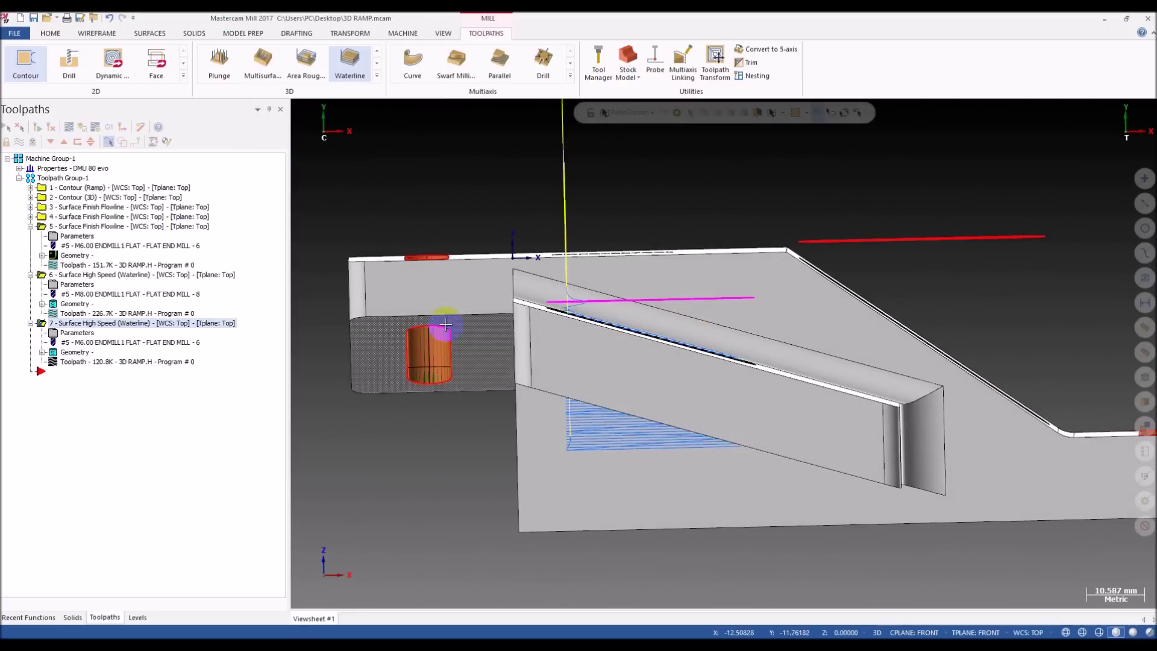
- Compare the small slot's Surface Finish Flowline toolpath with its Waterline toolpath in wireframe
click(88, 219)
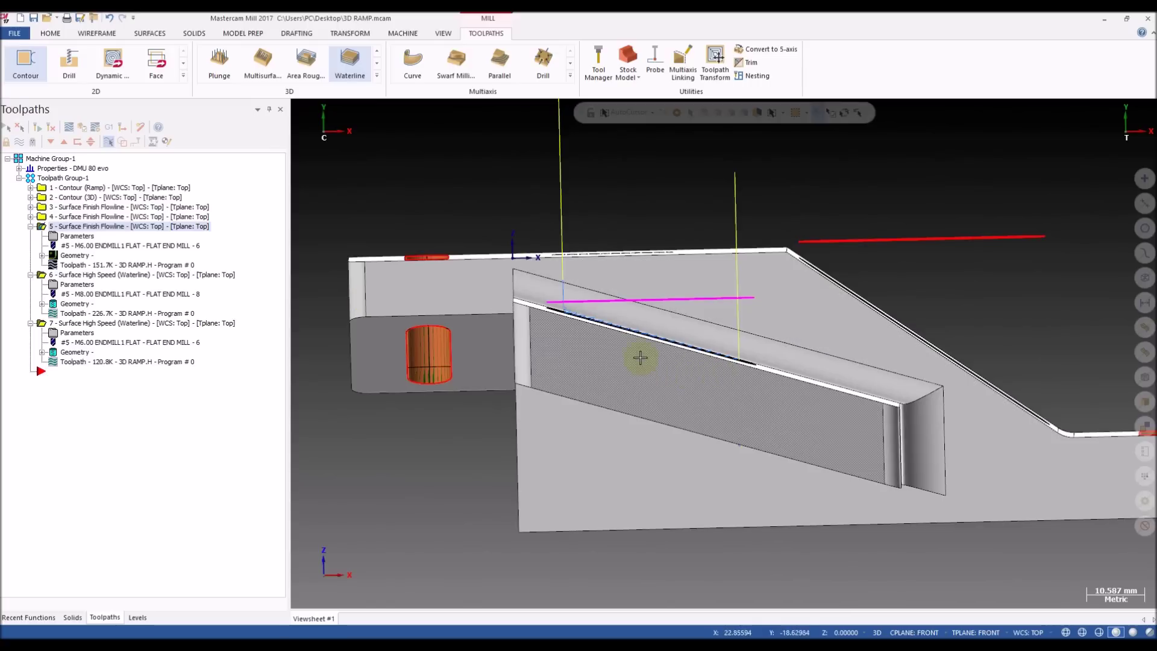
key(alt+s)
middle_drag(666, 393, 705, 325)
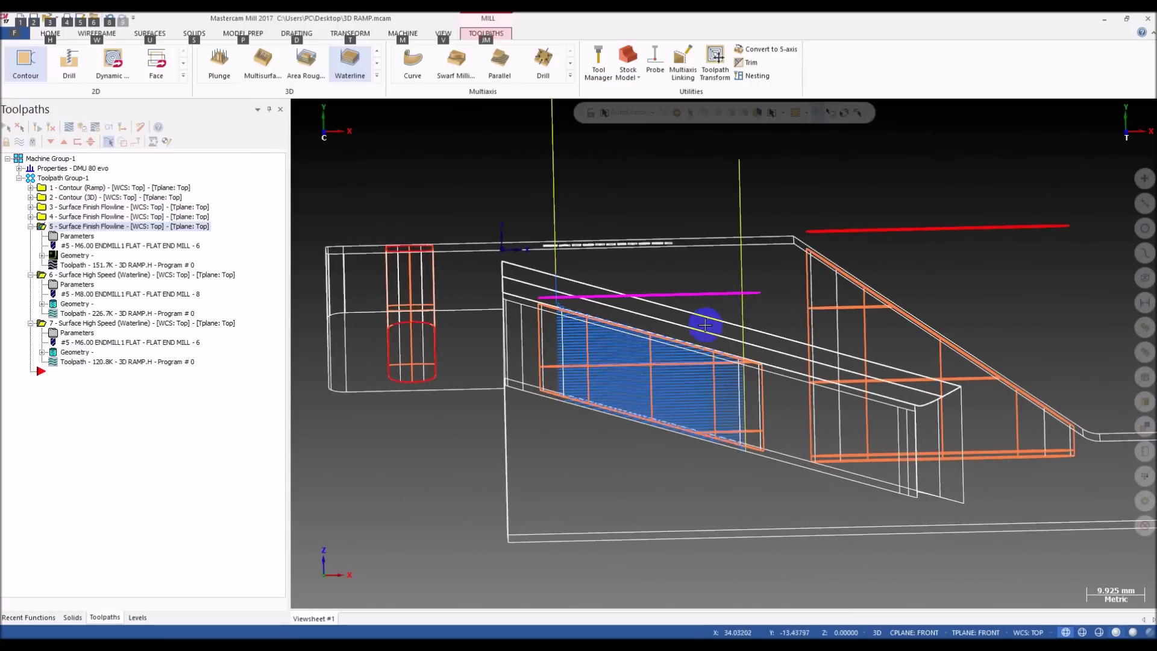
click(90, 326)
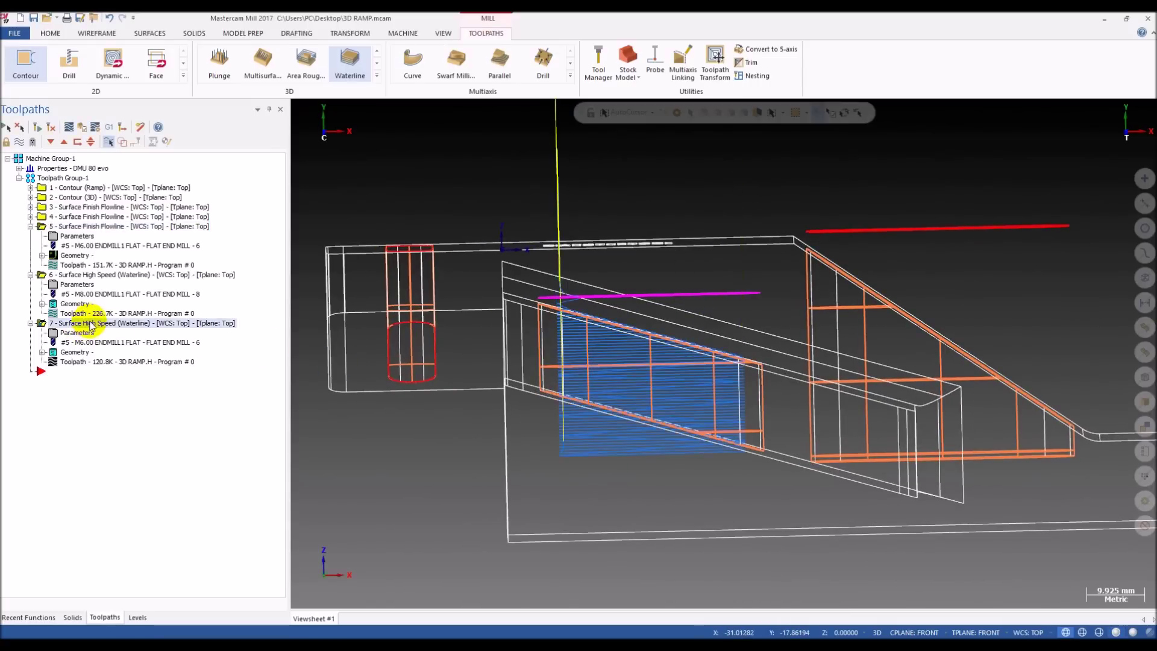
- Duplicate the small sloped slot's Surface High Speed Waterline operation with the model shaded
mouse_move(677, 314)
middle_down()
mouse_move(659, 326)
mouse_move(643, 405)
mouse_move(659, 416)
middle_up()
key(alt+s)
scroll(659, 433, down, 3)
mouse_move(588, 355)
middle_down()
mouse_move(739, 307)
mouse_move(343, 211)
mouse_move(547, 291)
middle_up()
scroll(739, 307, up, 3)
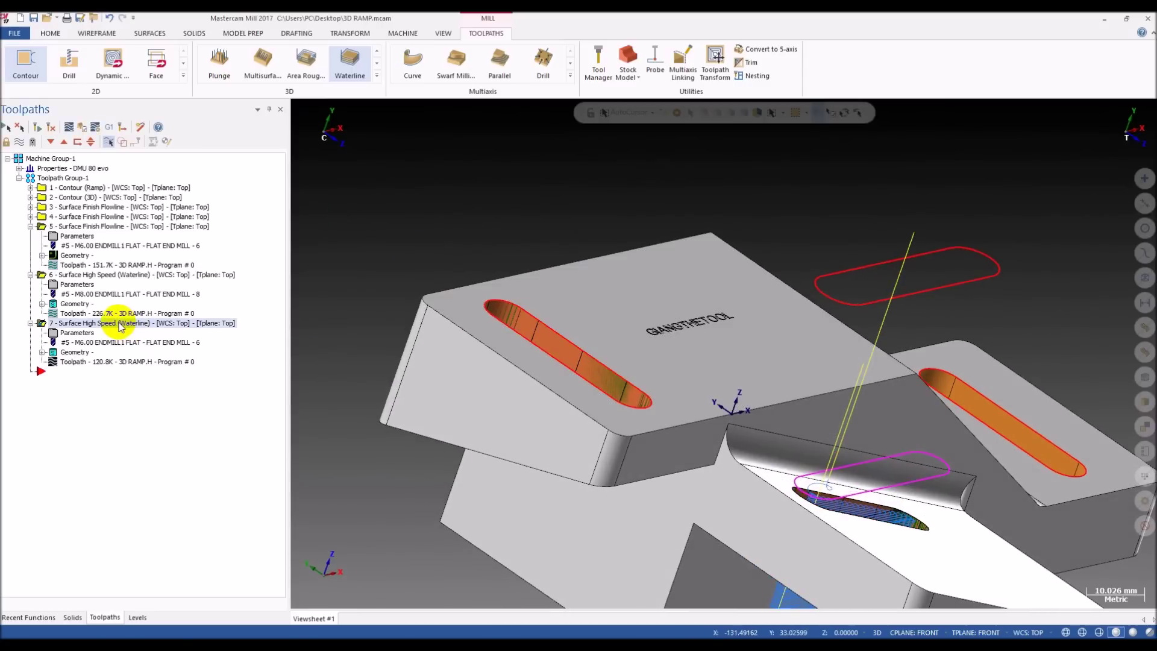
key(ctrl+c)
key(ctrl+v)
- Replace the copied operation's drive surfaces with the walls of the slot in the flat top face beside the engraved text
click(85, 402)
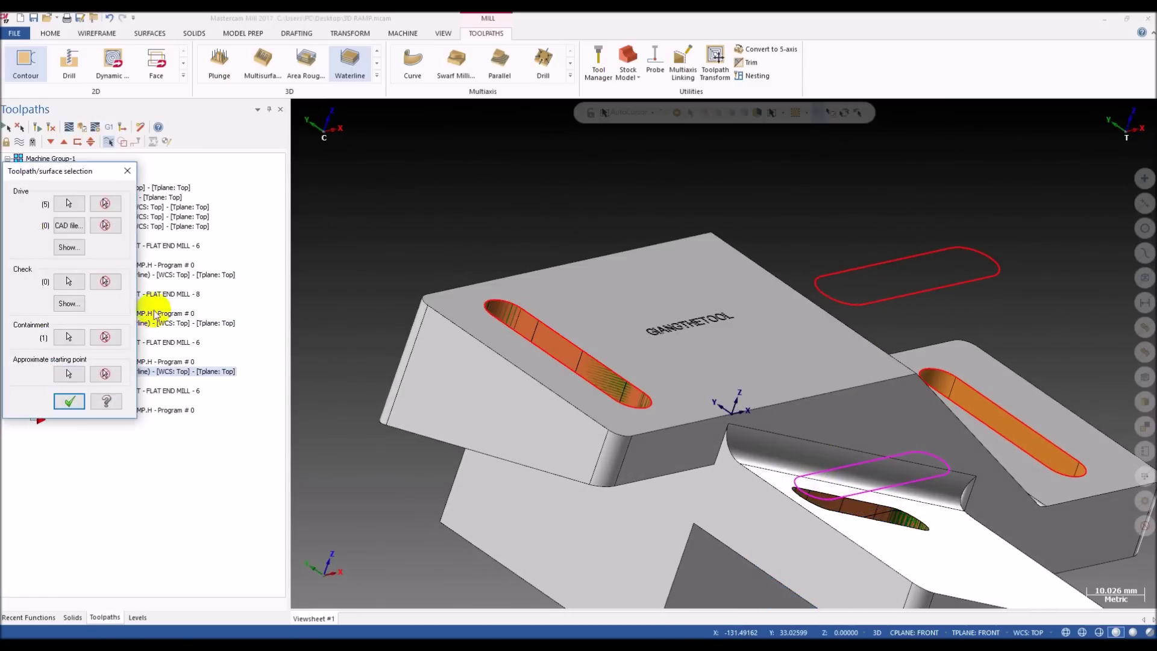
click(70, 204)
scroll(699, 271, up, 2)
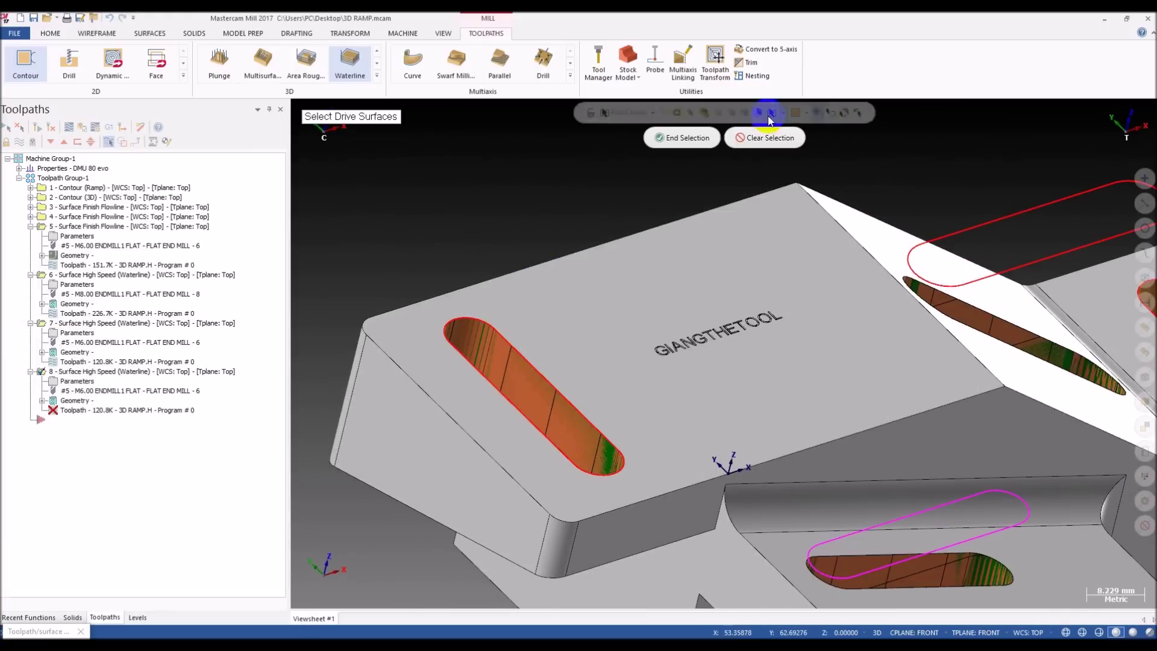
click(488, 342)
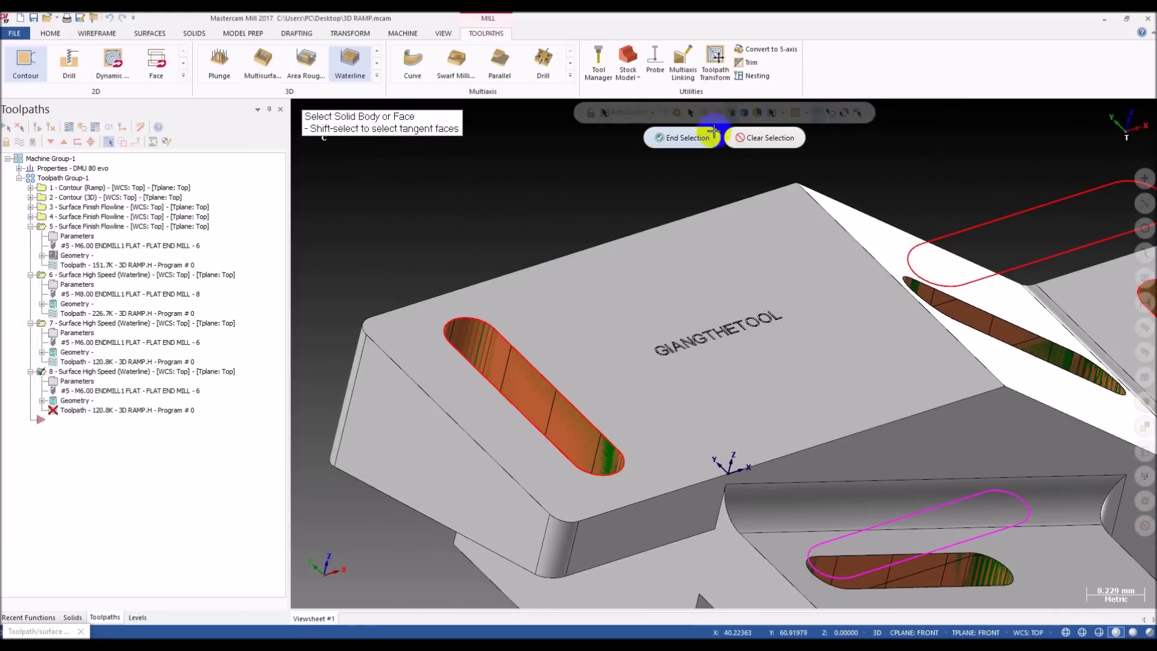
click(524, 384)
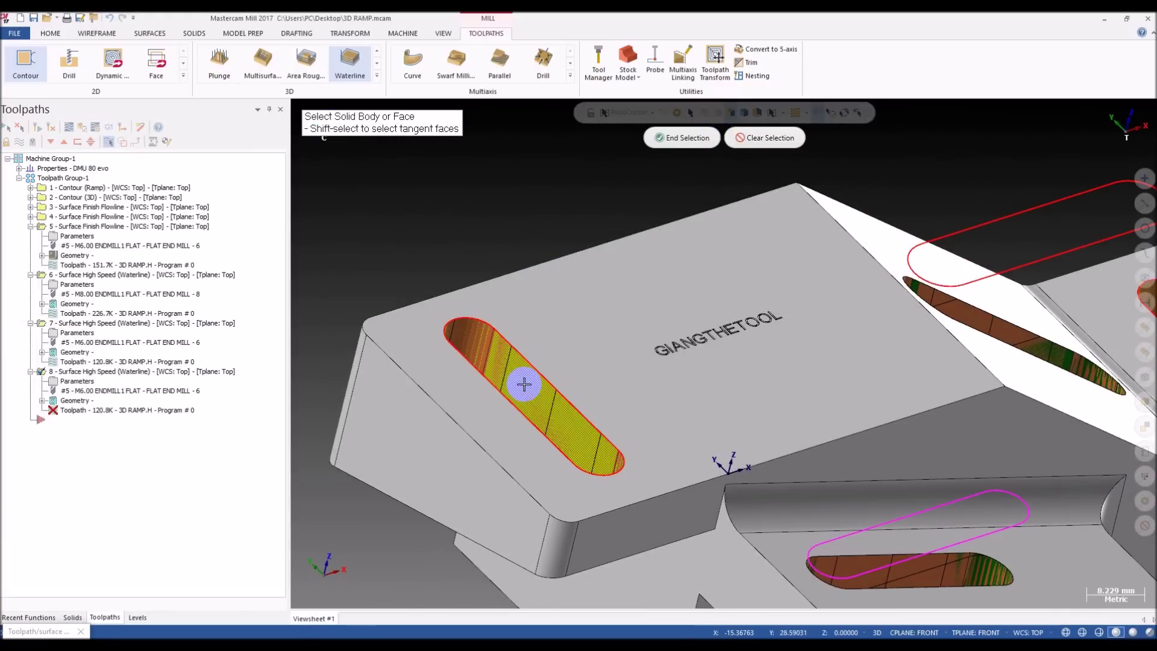
click(668, 137)
- Replace the copied operation's containment boundary with the red outline around the end slot and regenerate the toolpath
click(106, 341)
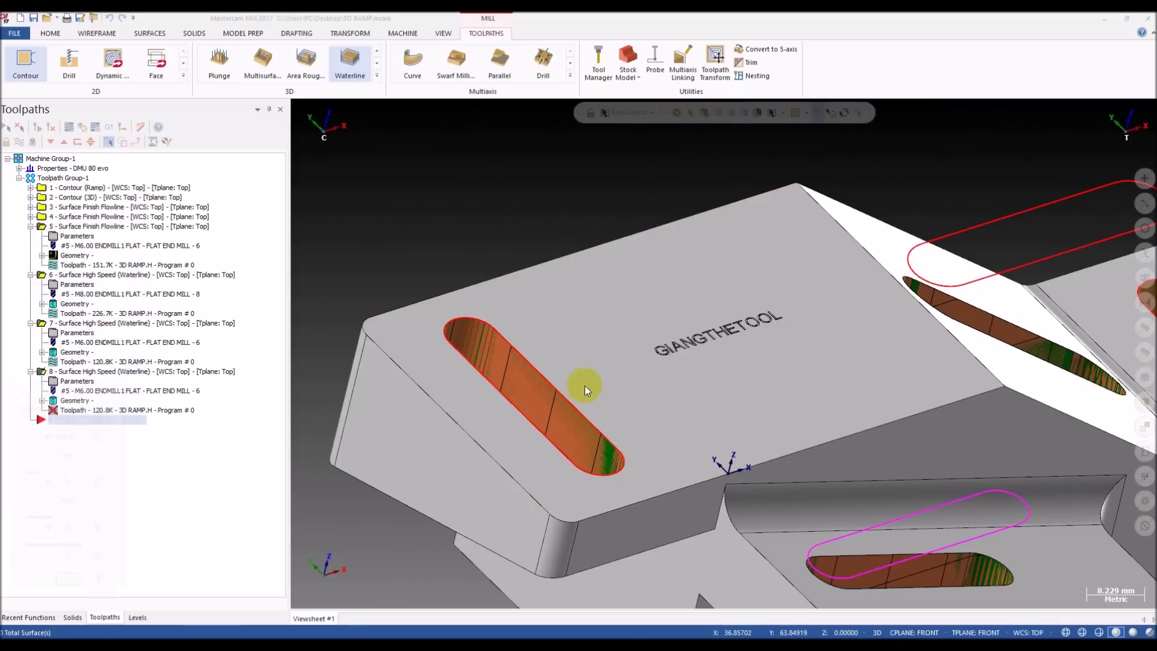
click(194, 454)
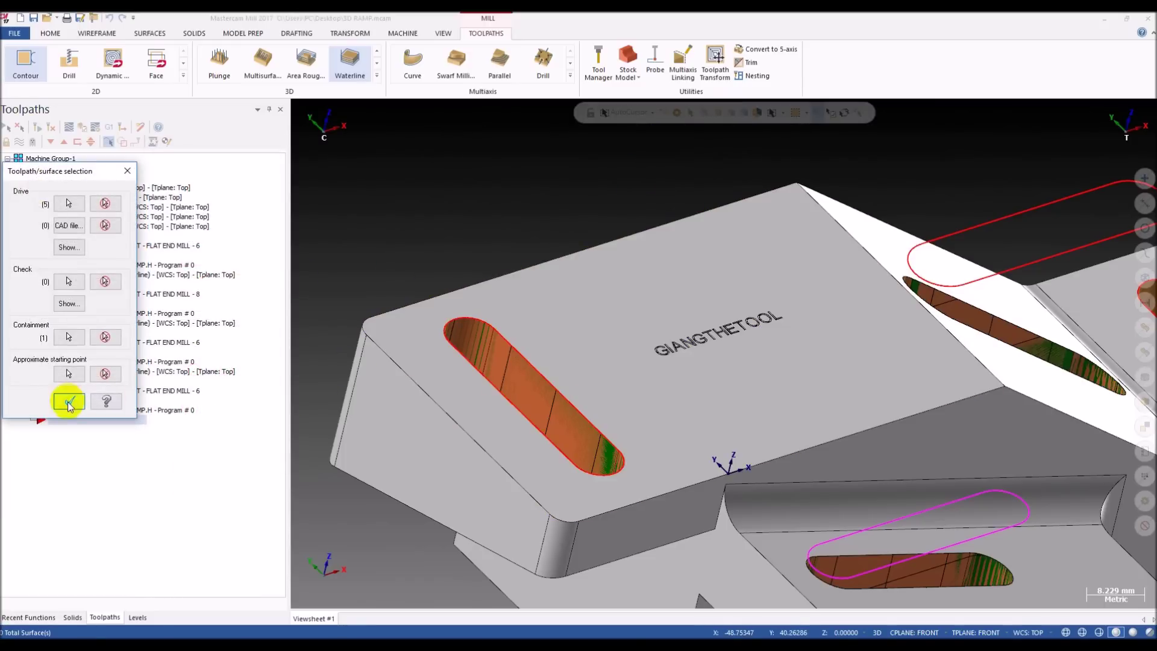
click(68, 400)
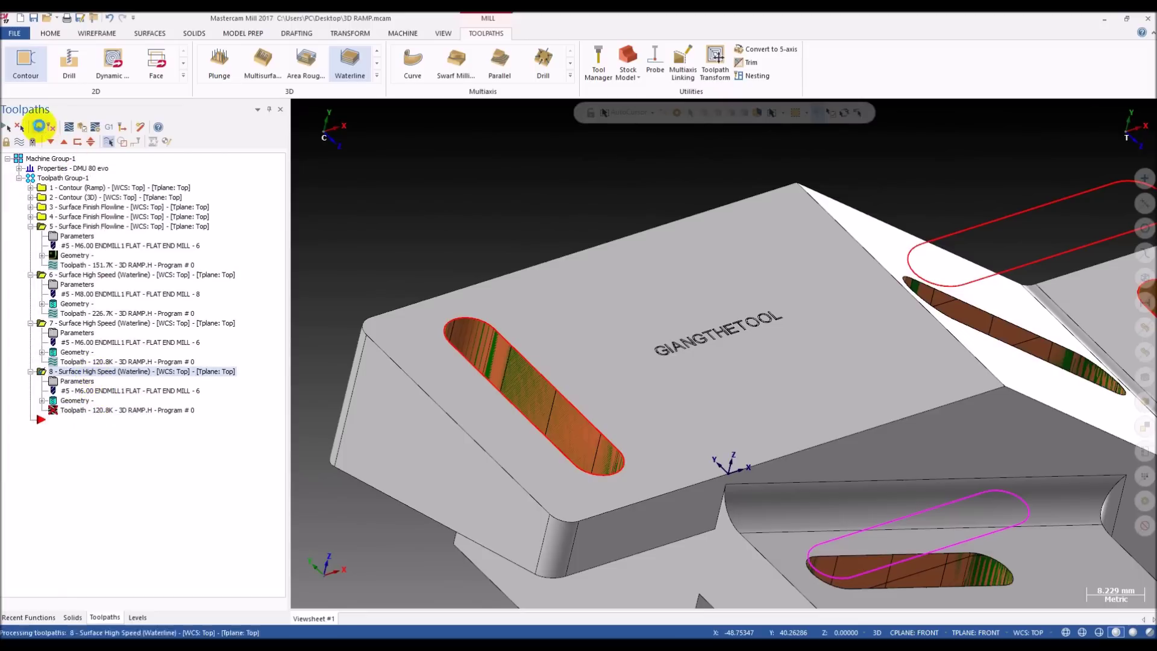
click(40, 129)
middle_drag(349, 284, 428, 283)
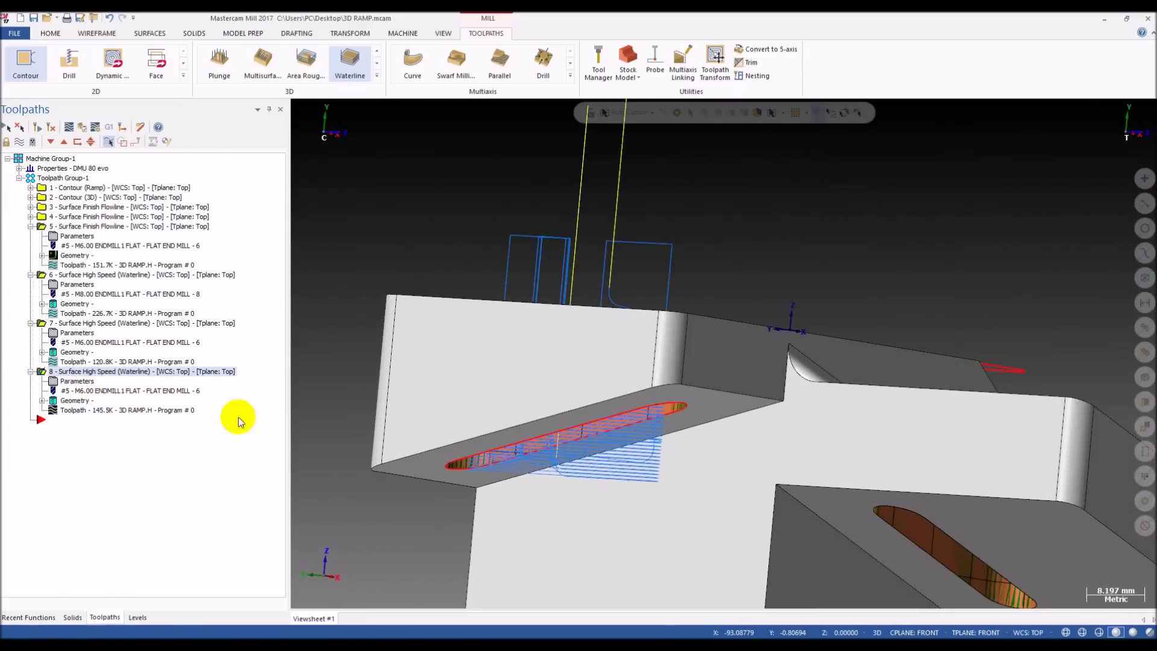
- Backplot the end slot's Waterline operation in wireframe, following the tool's passes through the slot
mouse_move(553, 382)
middle_down()
mouse_move(553, 422)
mouse_move(480, 460)
mouse_move(595, 378)
mouse_move(623, 410)
mouse_move(571, 401)
middle_up()
key(alt+s)
scroll(489, 355, up, 3)
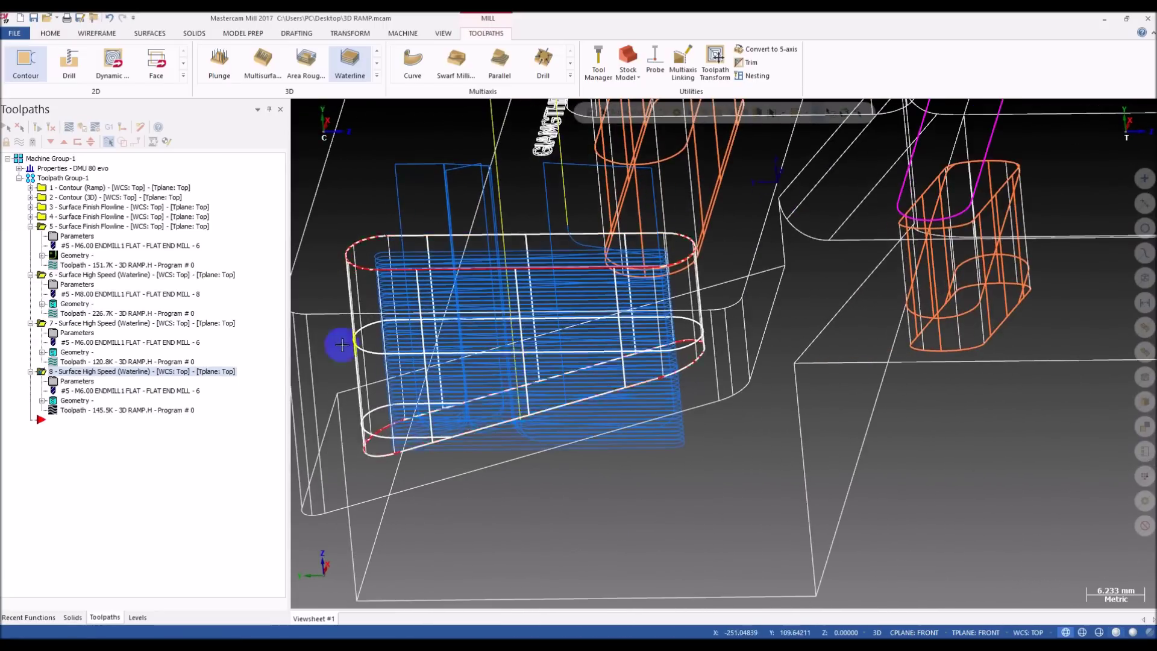
double_click(91, 410)
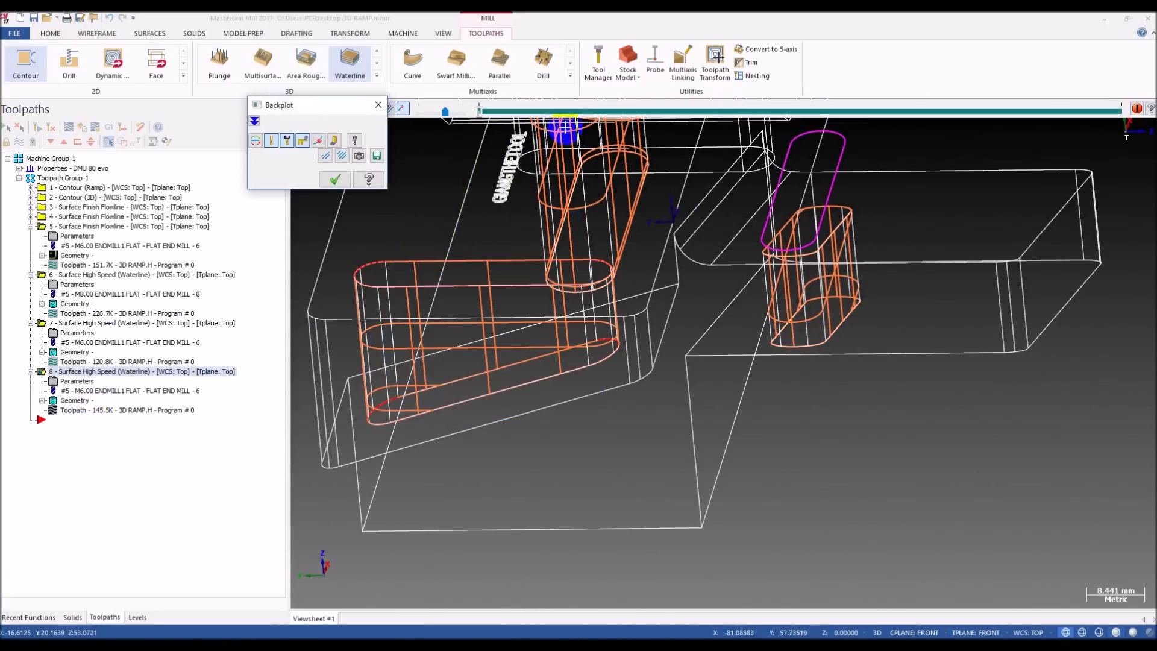
drag(487, 111, 754, 110)
middle_drag(754, 111, 816, 272)
scroll(815, 271, down, 3)
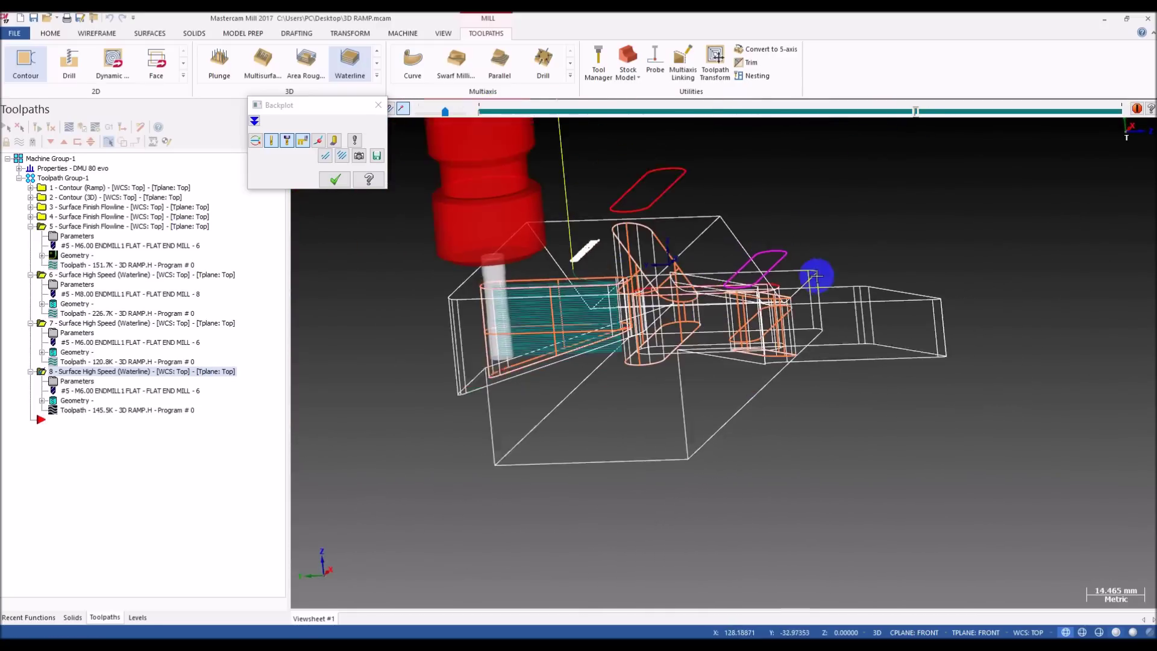
middle_drag(662, 272, 650, 362)
scroll(642, 361, up, 2)
scroll(613, 367, up, 7)
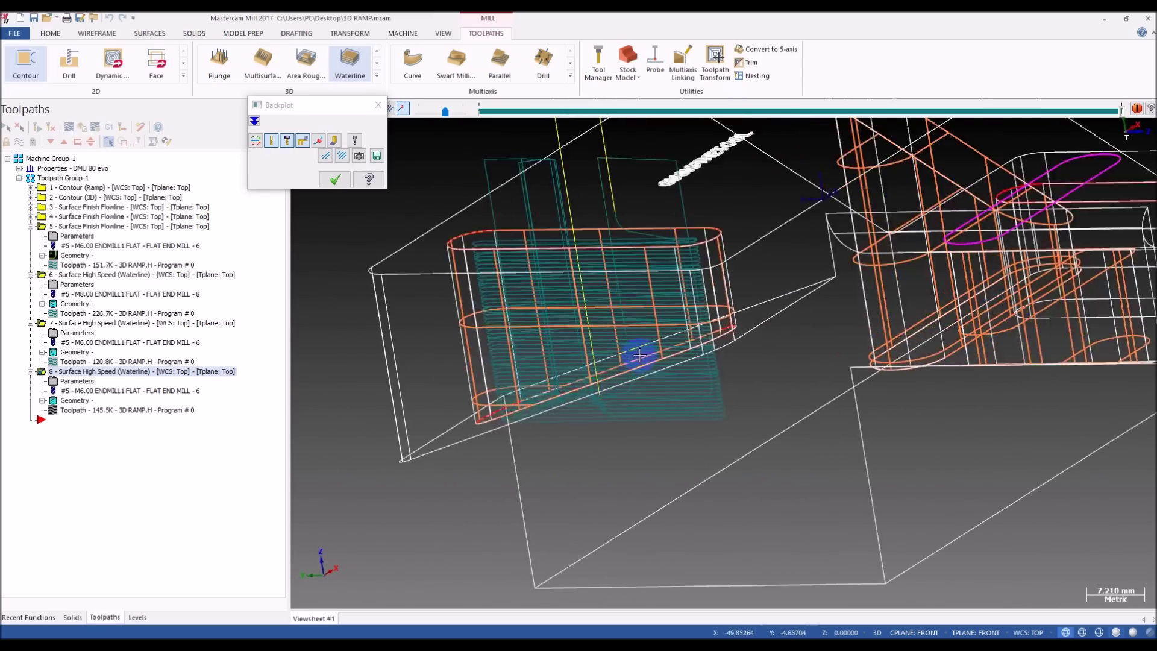
- Examine the end slot's backplotted passes up close and from the right side against its sloped underside, and close the backplot
middle_drag(586, 354, 326, 369)
middle_drag(567, 378, 448, 391)
scroll(447, 386, up, 3)
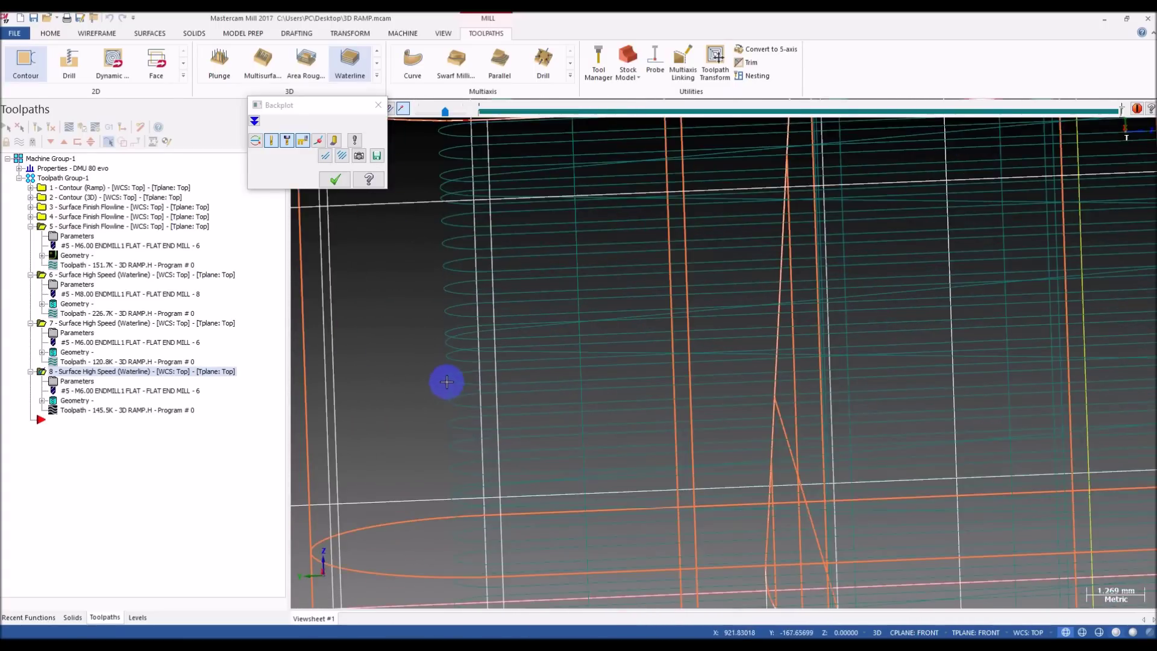
scroll(429, 392, down, 2)
middle_drag(468, 390, 464, 382)
key(alt+2)
scroll(739, 398, down, 3)
key(alt+5)
scroll(599, 318, up, 6)
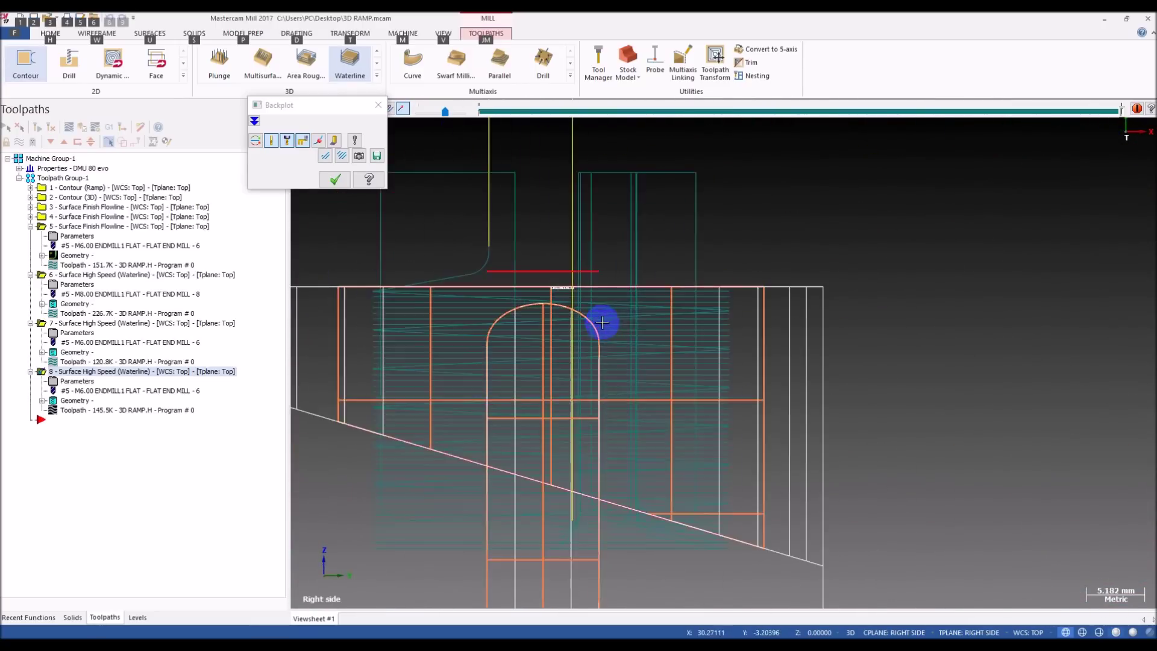
scroll(651, 334, down, 2)
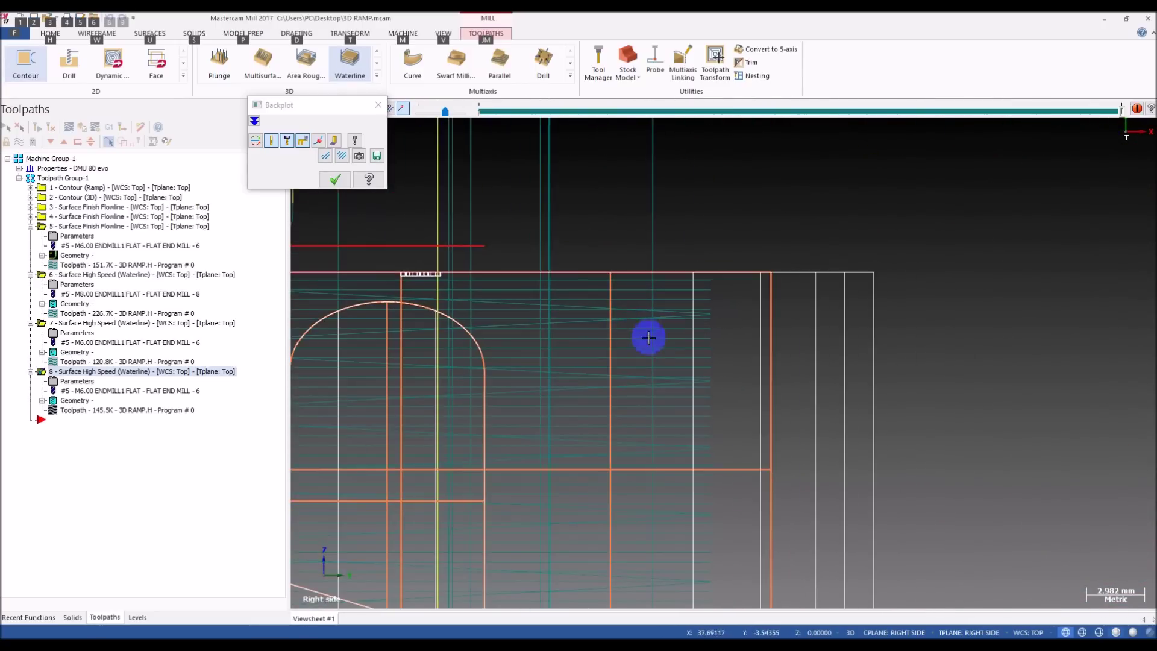
scroll(549, 396, down, 3)
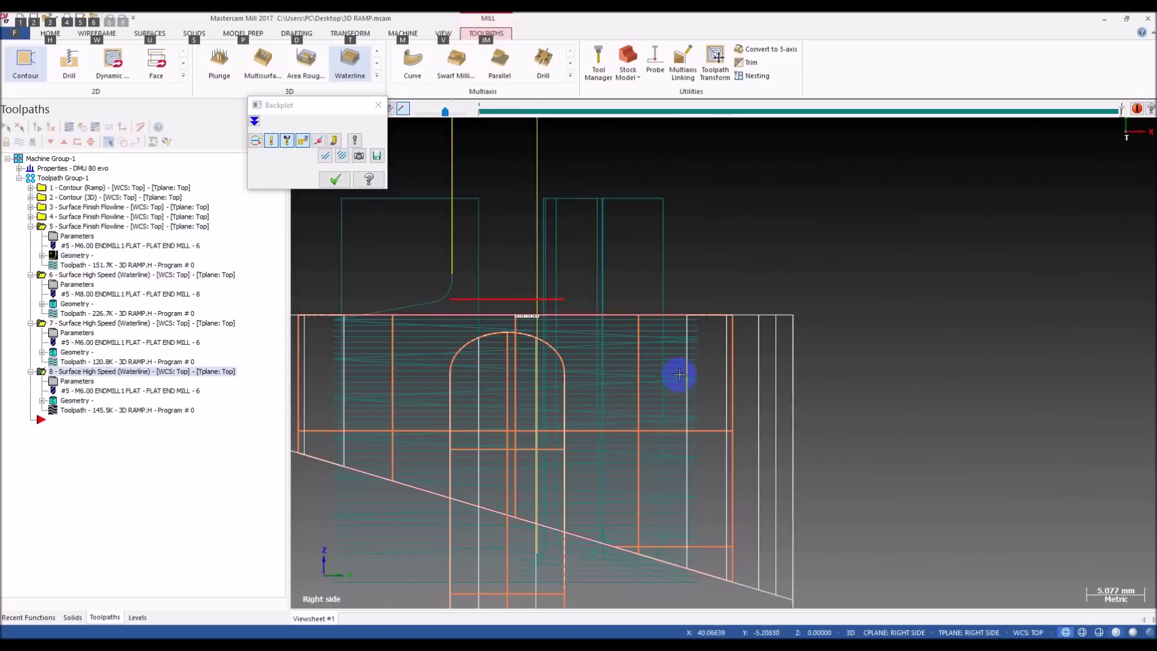
key(Escape)
- Compare the end slot's Surface Finish Flowline toolpath from the right side, in wireframe and on the shaded model
click(113, 208)
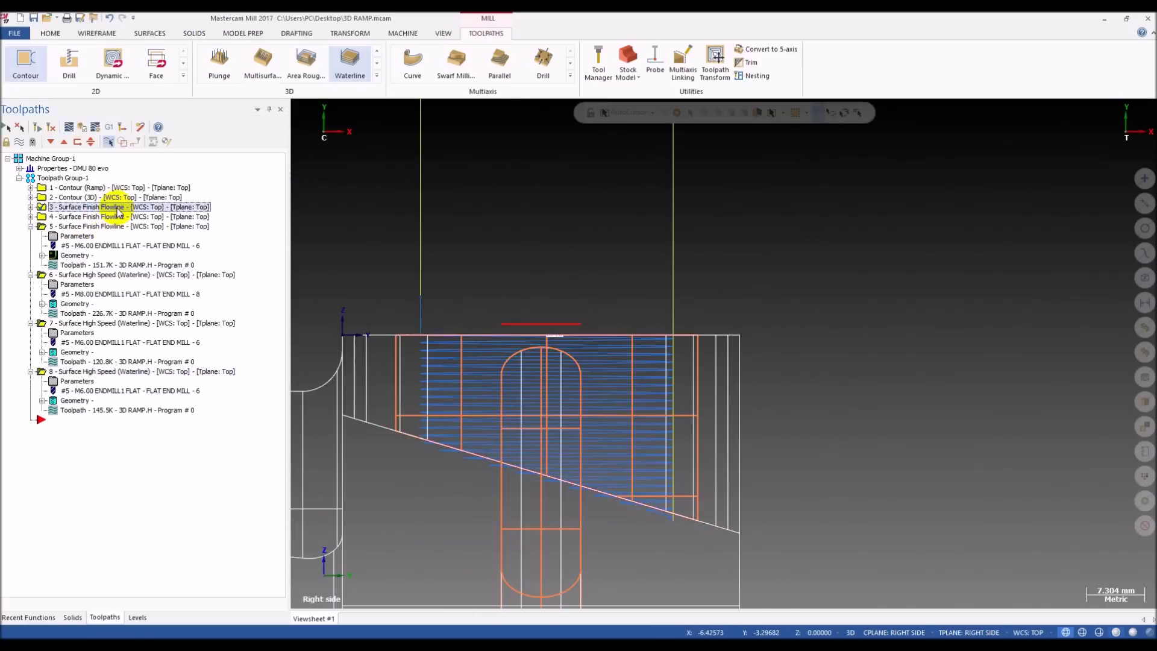
scroll(640, 355, up, 5)
scroll(782, 382, down, 3)
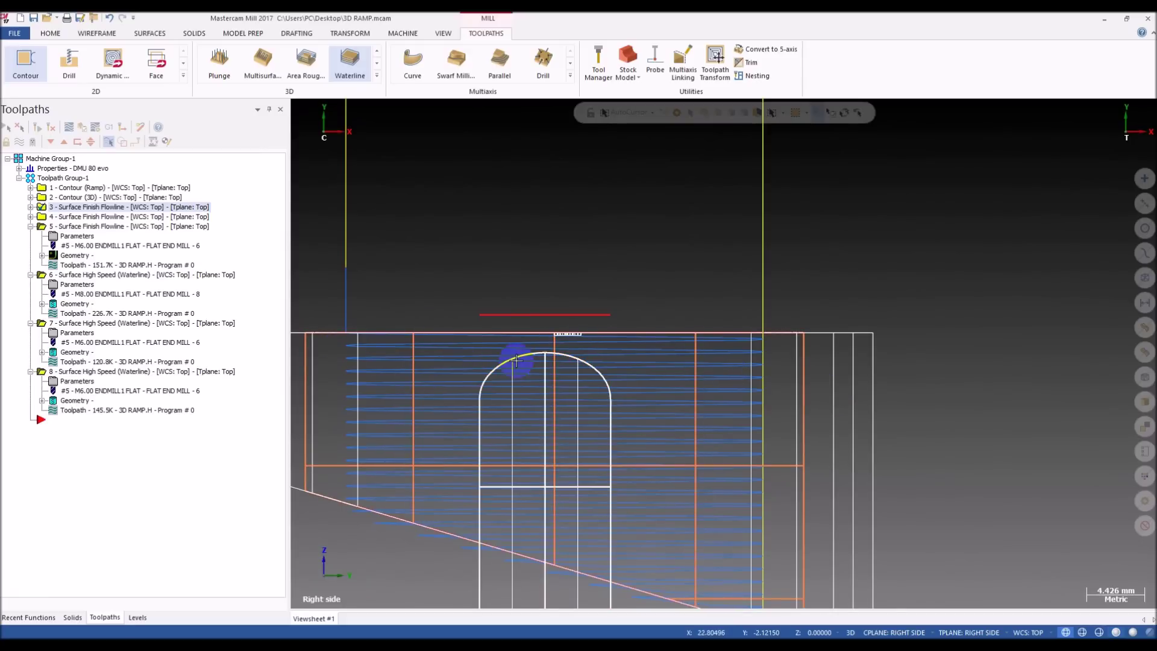
mouse_move(588, 362)
middle_down()
mouse_move(743, 378)
mouse_move(733, 408)
middle_up()
key(alt+s)
scroll(733, 407, down, 3)
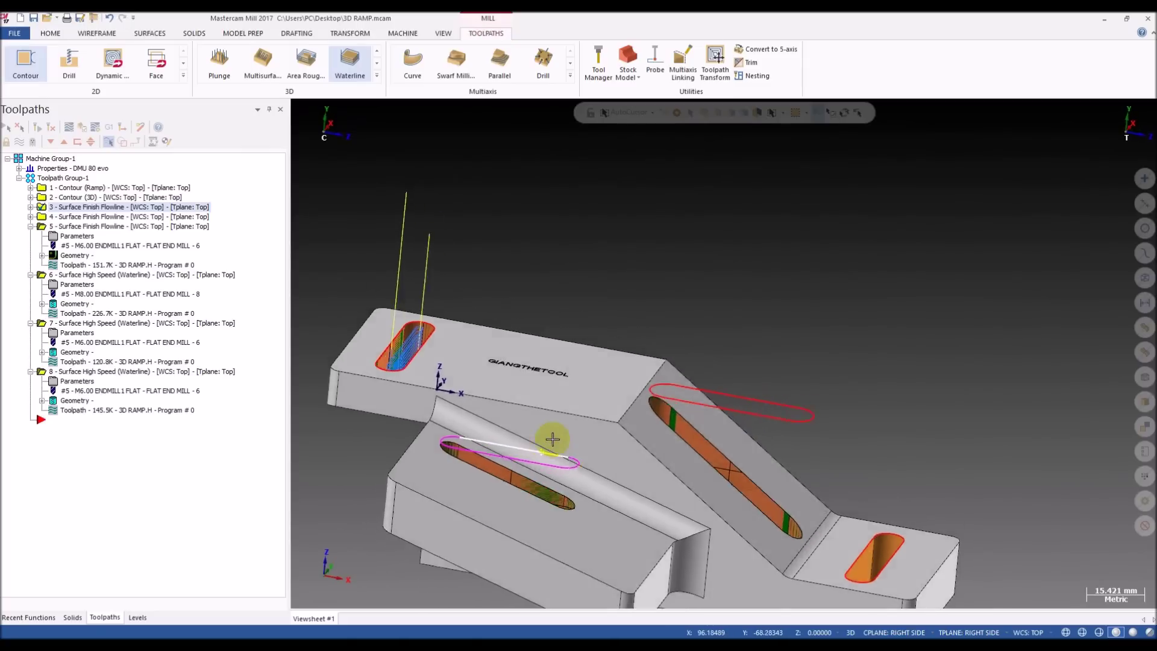
middle_drag(552, 440, 637, 465)
- Display all three Surface Finish Flowline toolpaths together in wireframe and check them inside their slots
click(30, 226)
click(110, 207)
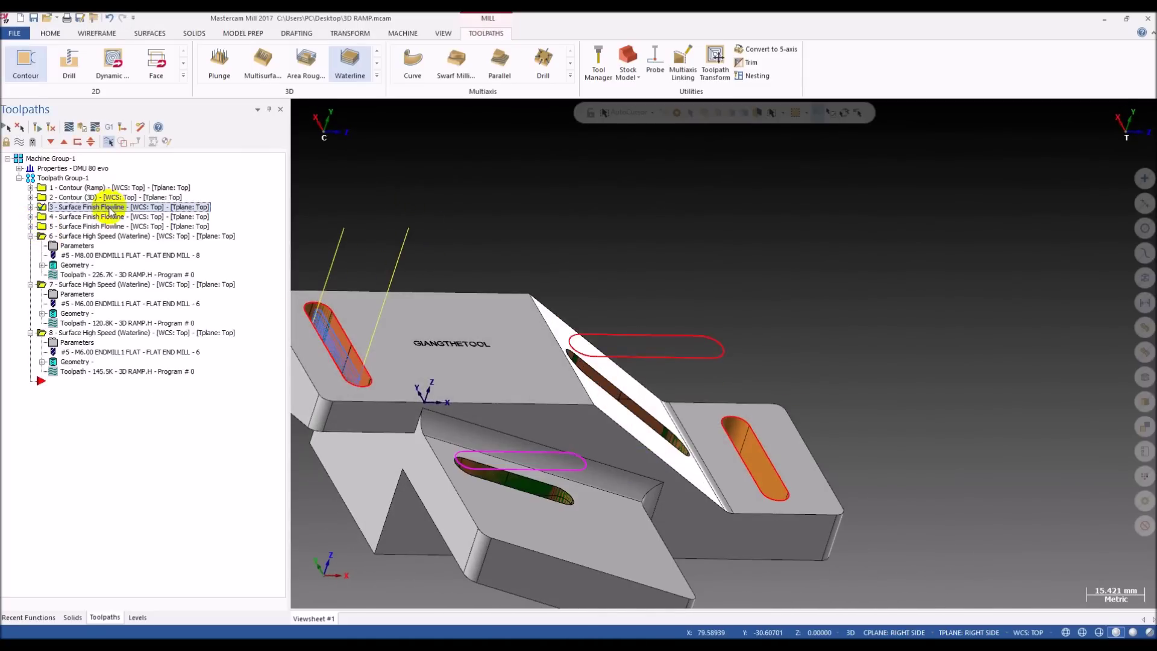
shift+click(105, 226)
key(alt+s)
middle_drag(337, 283, 608, 349)
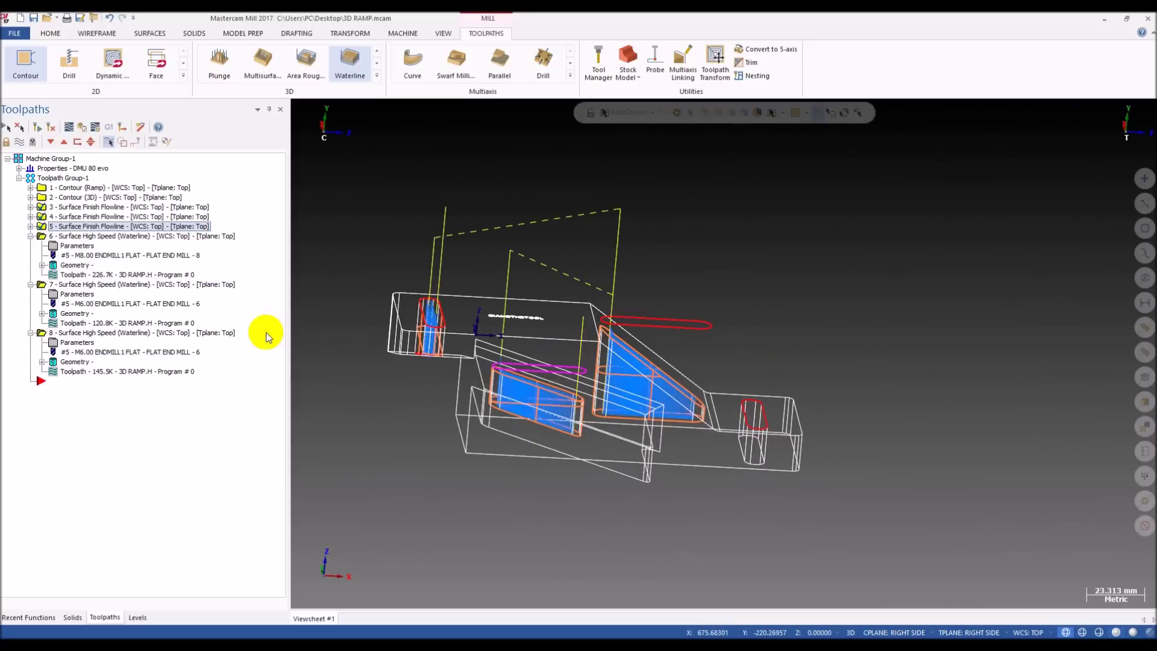
- Display all three Surface High Speed Waterline toolpaths together and examine their passes against the slots' sloped faces
click(72, 236)
click(30, 236)
click(30, 246)
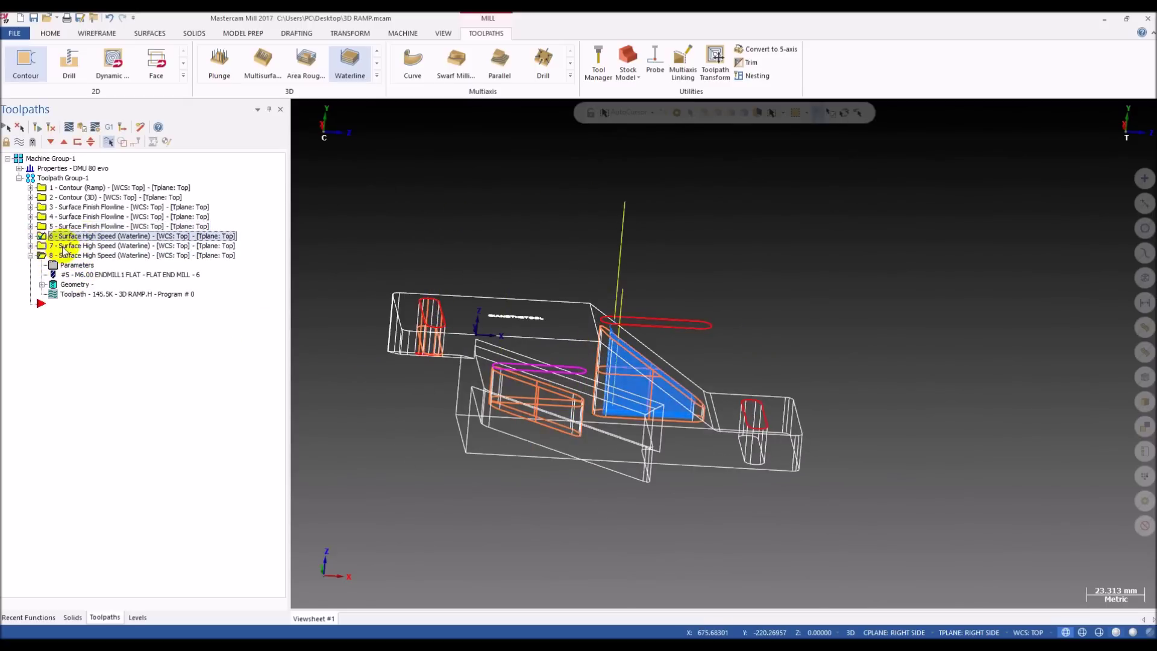
shift+click(61, 256)
middle_drag(579, 361, 816, 349)
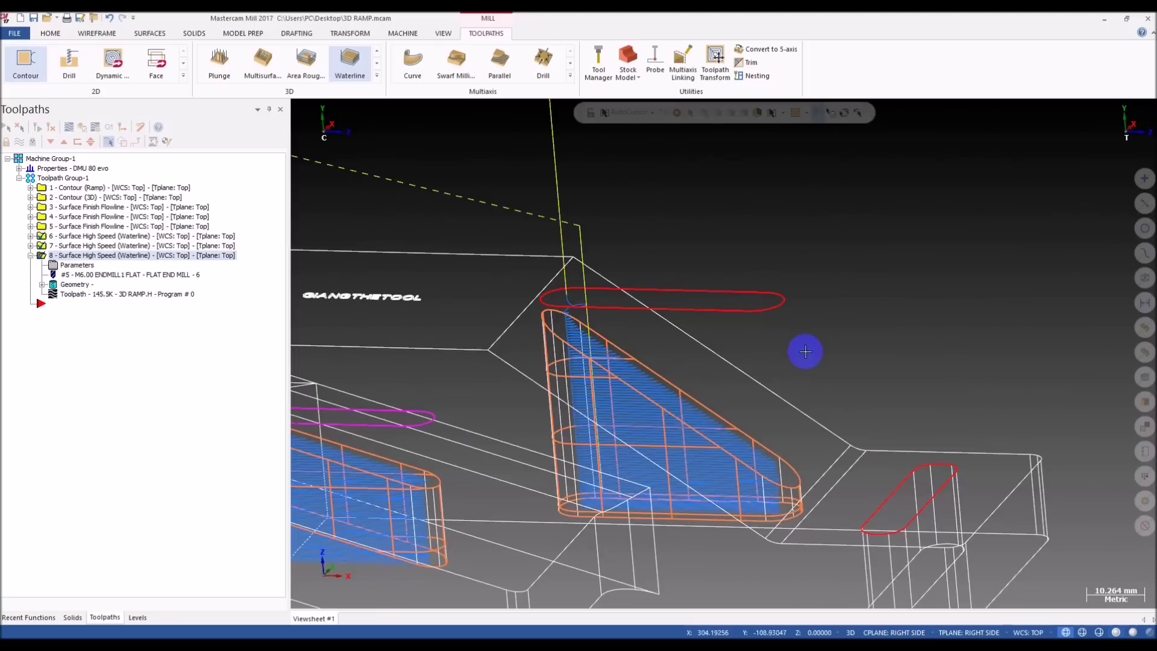
middle_drag(714, 412, 494, 394)
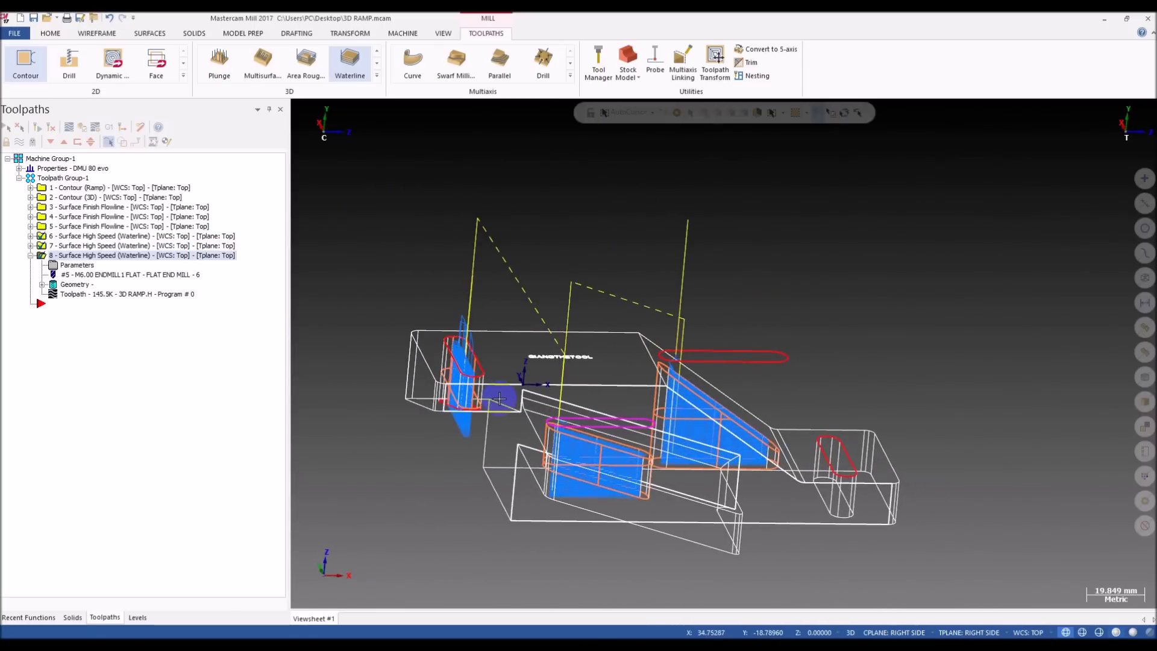
middle_drag(540, 418, 573, 416)
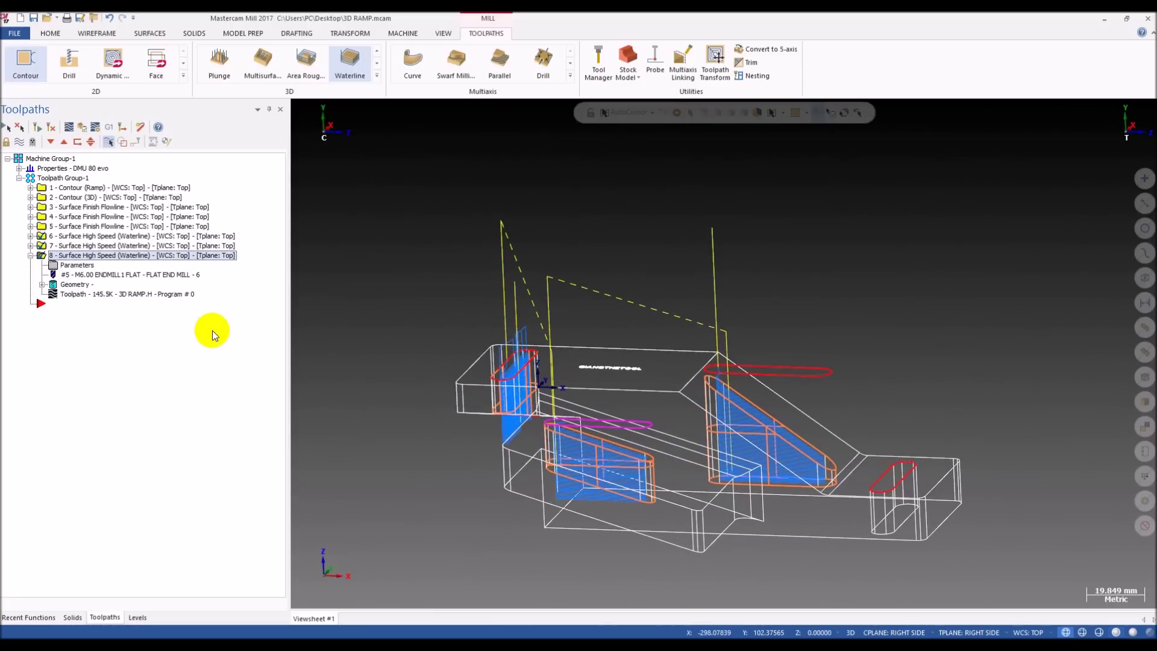
scroll(578, 407, up, 2)
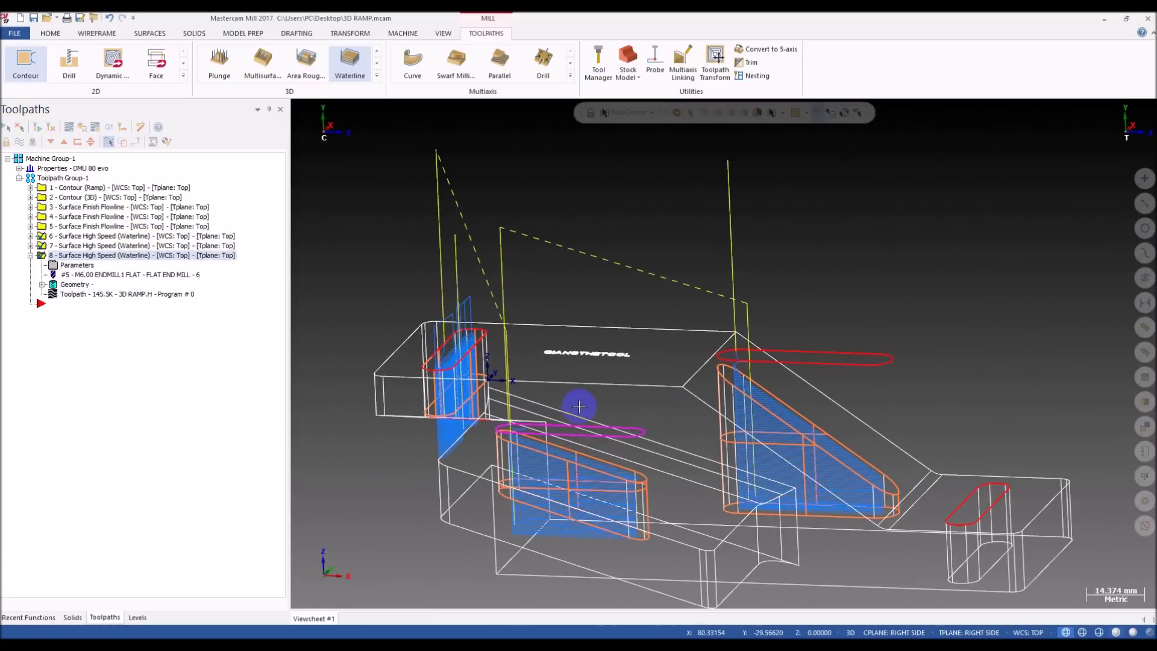
middle_drag(578, 406, 655, 498)
scroll(656, 498, up, 5)
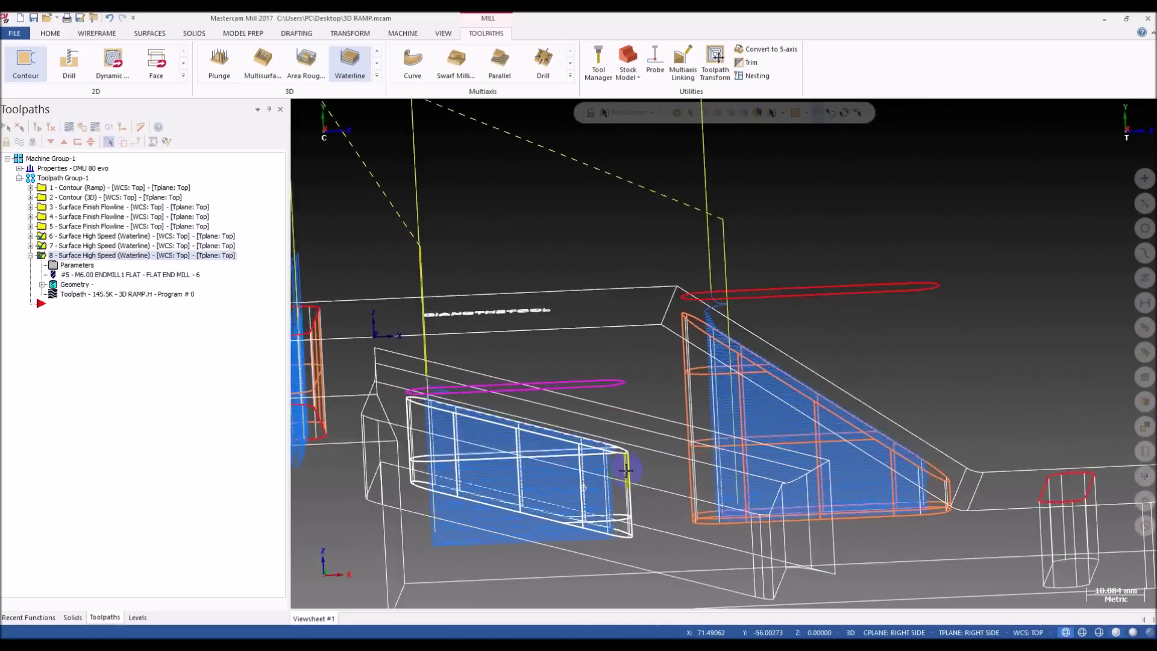
middle_drag(653, 493, 729, 476)
middle_drag(847, 412, 896, 310)
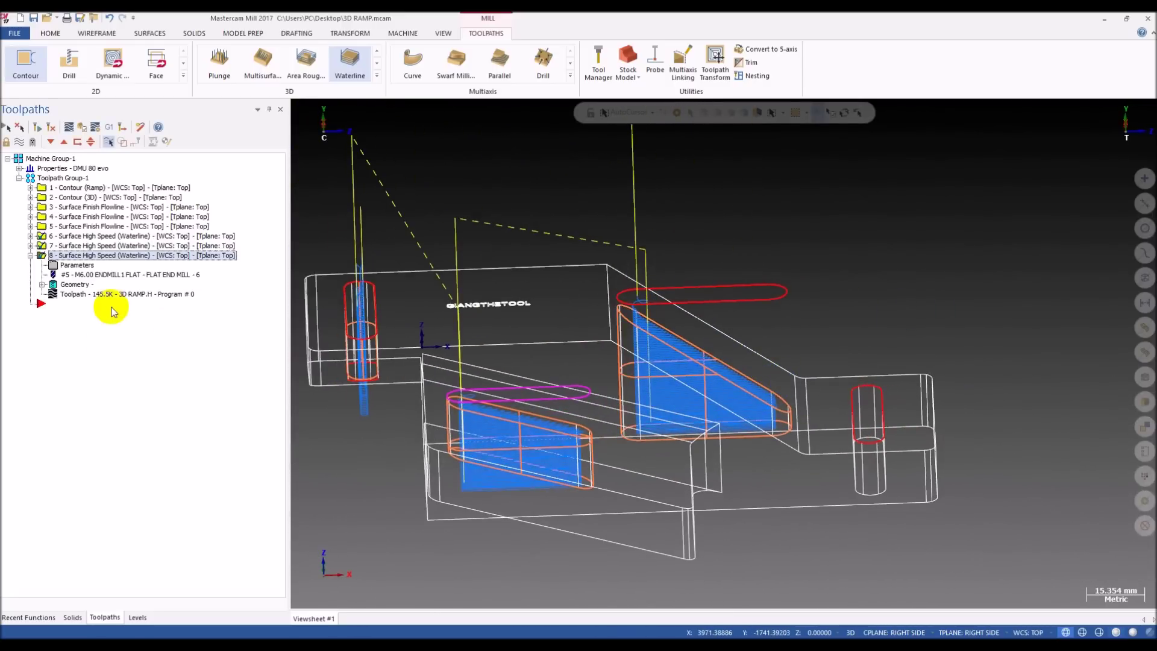
- Collapse the last Waterline operation and show the three Flowline toolpaths together again for comparison
click(31, 256)
middle_drag(599, 310, 542, 372)
click(91, 207)
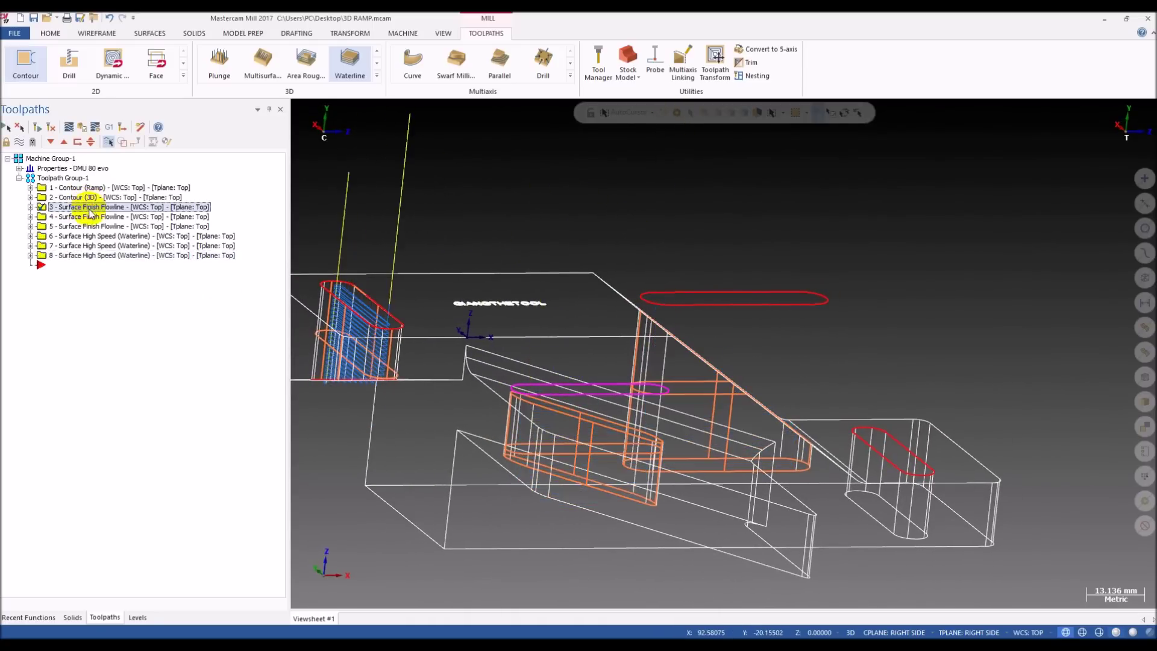
shift+click(73, 228)
mouse_move(602, 333)
middle_down()
mouse_move(584, 323)
mouse_move(726, 345)
mouse_move(577, 370)
mouse_move(499, 364)
mouse_move(664, 369)
mouse_move(535, 413)
mouse_move(546, 448)
mouse_move(528, 359)
middle_up()
scroll(575, 370, up, 3)
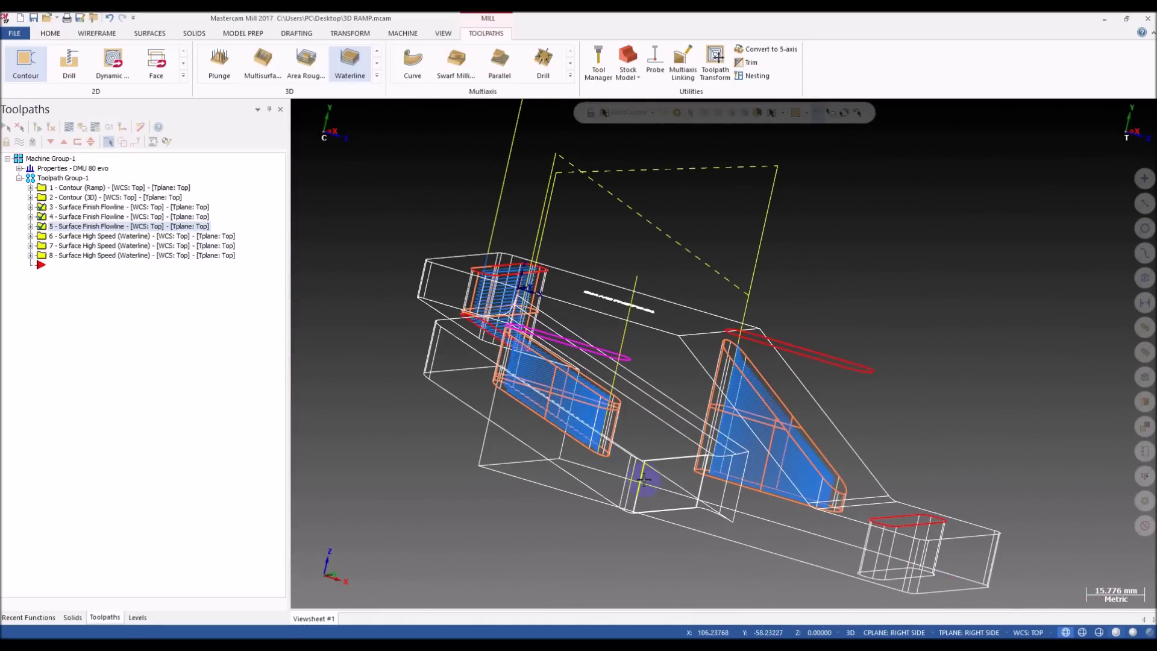